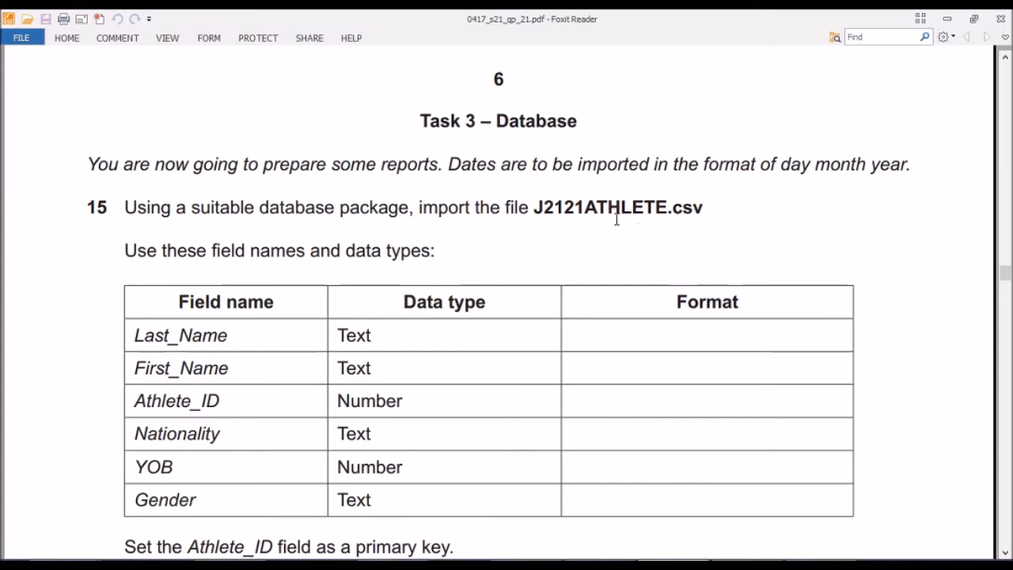
Switch to the Work Area folder in File Explorer and open the AthleteJune2021 Access database.
{"action": "scroll", "coordinate": [176, 249], "scroll_direction": "down", "scroll_amount": 1}
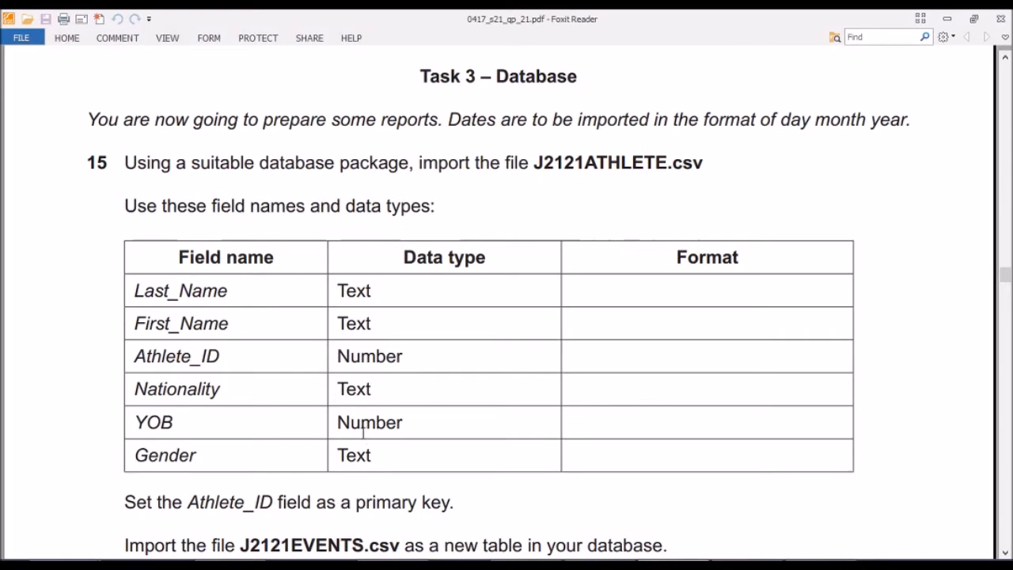
{"action": "left_click", "coordinate": [229, 566]}
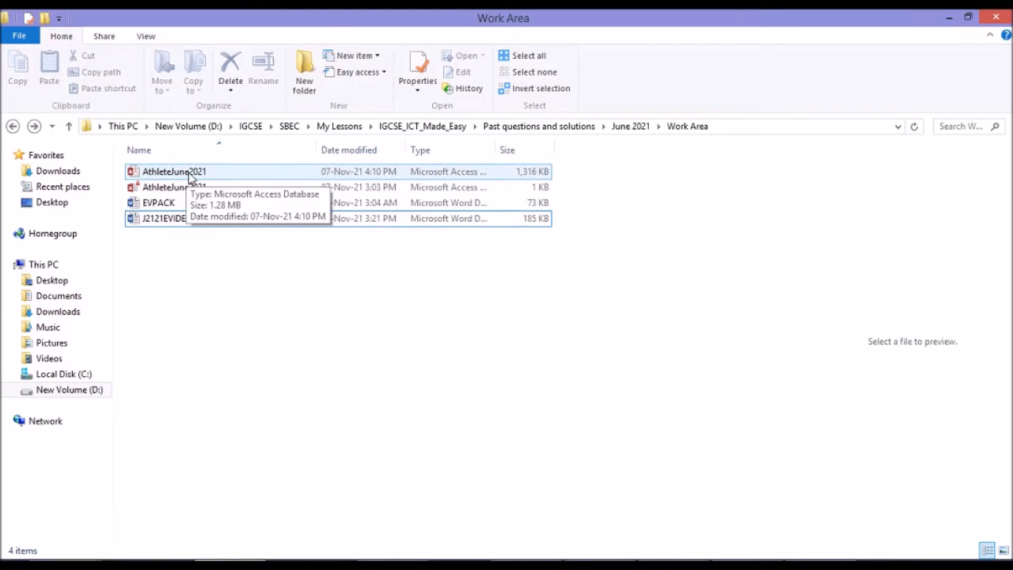
{"action": "right_click", "coordinate": [207, 268]}
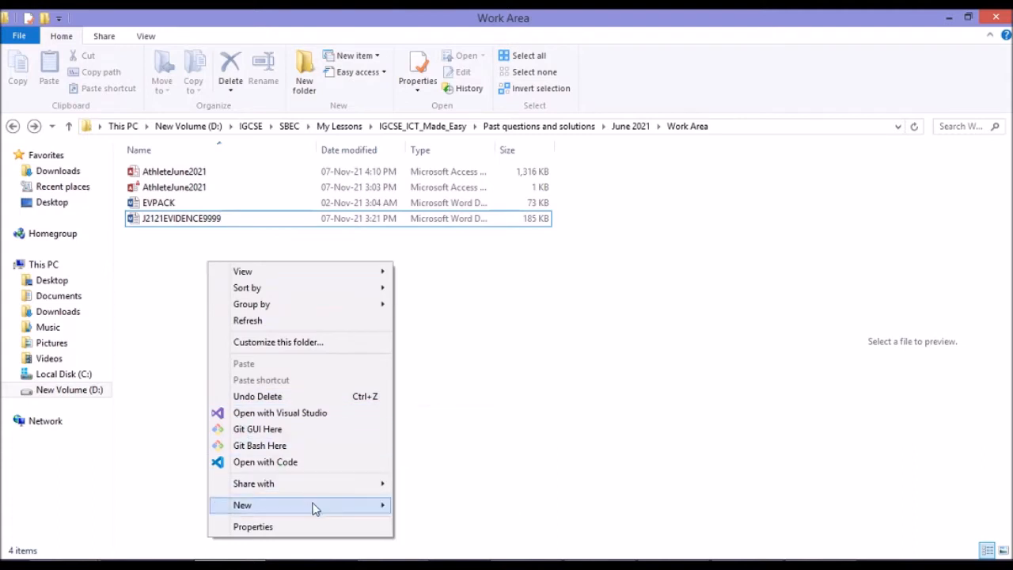
{"action": "mouse_move", "coordinate": [346, 502]}
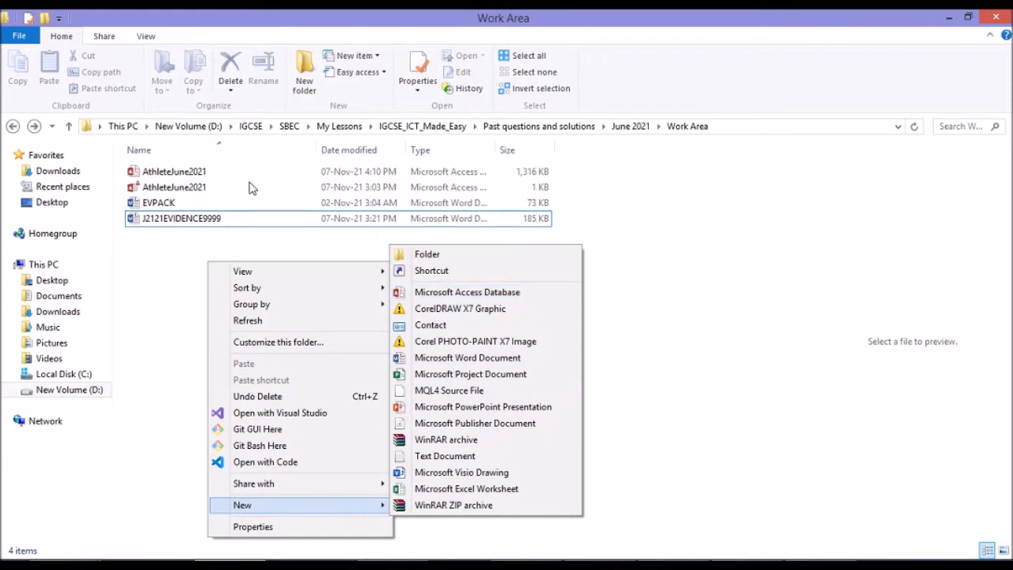
{"action": "left_click", "coordinate": [223, 177]}
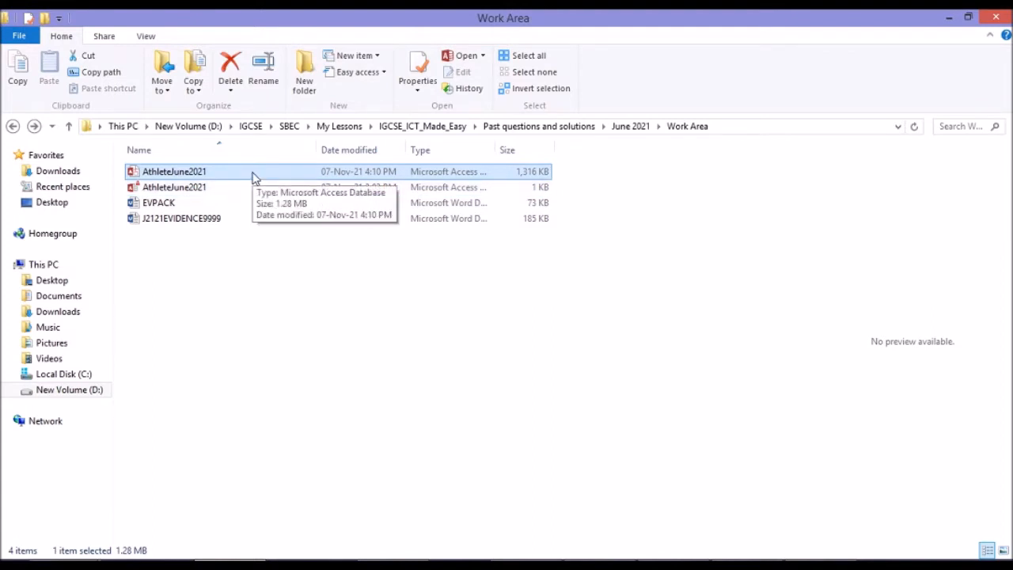
{"action": "double_click", "coordinate": [255, 178]}
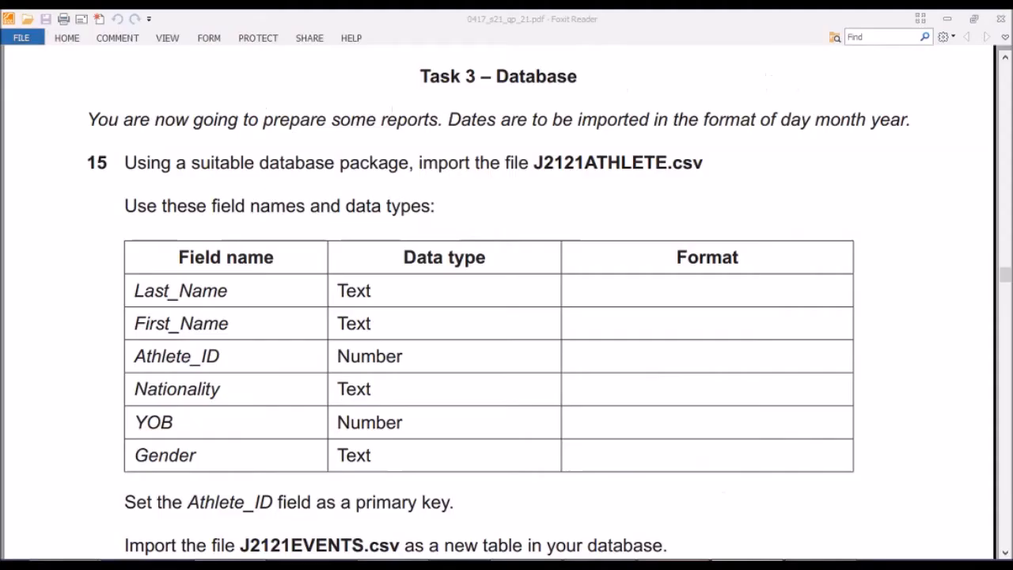
Start a text file import of J2121ATHLETE.csv into a new table in the current Access database.
{"action": "left_click", "coordinate": [674, 565]}
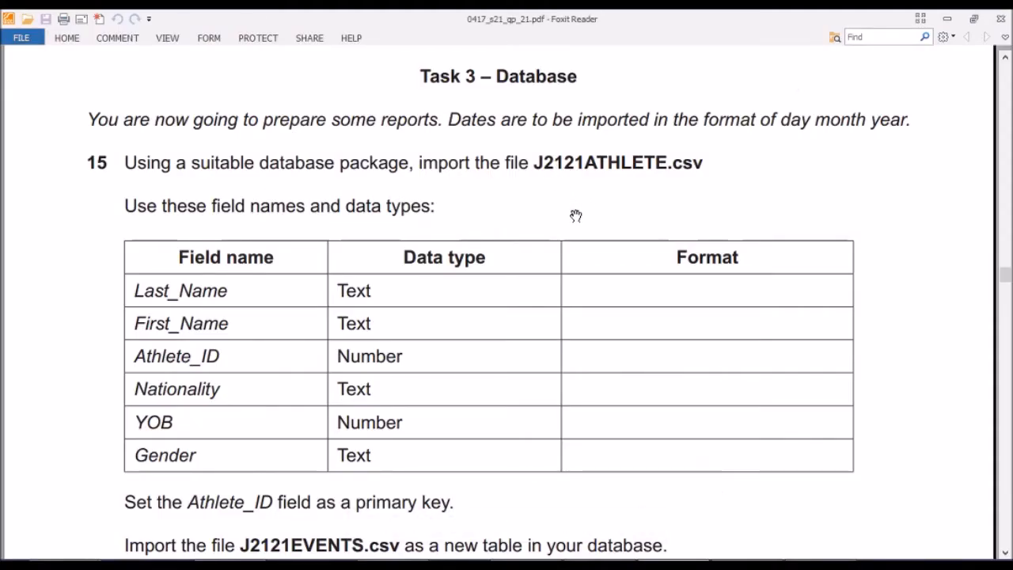
{"action": "left_click", "coordinate": [657, 565]}
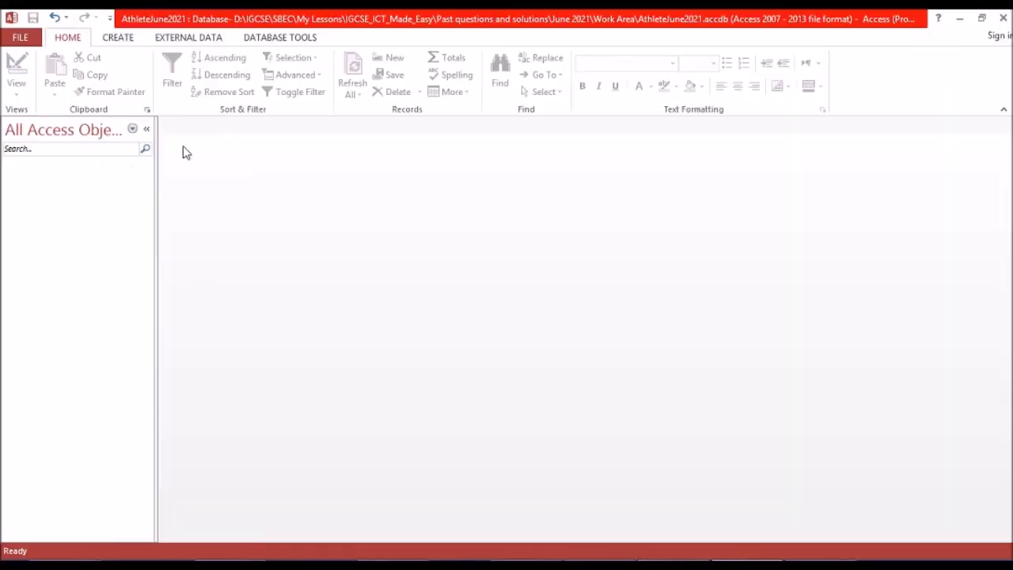
{"action": "left_click", "coordinate": [183, 41]}
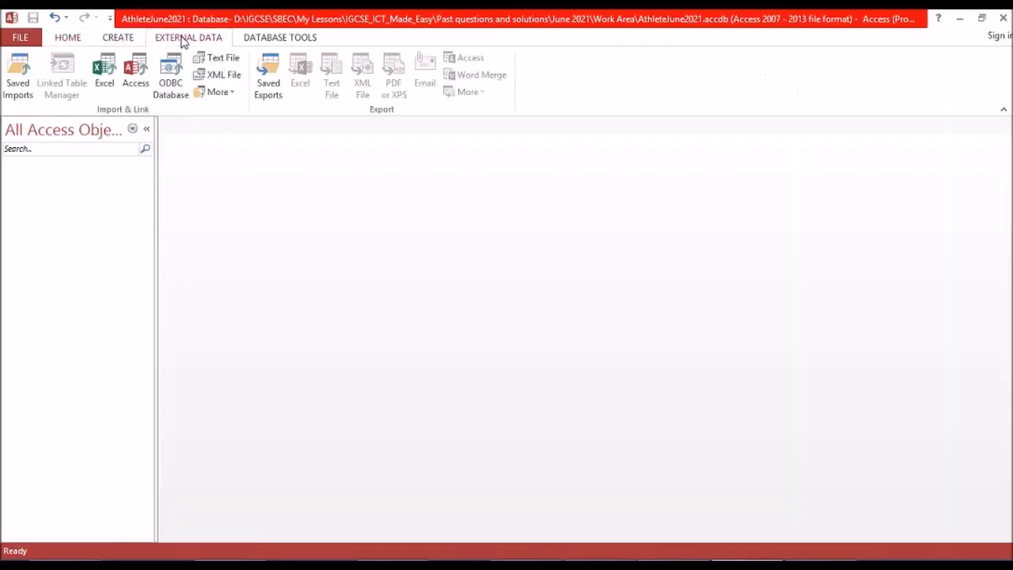
{"action": "left_click", "coordinate": [222, 60]}
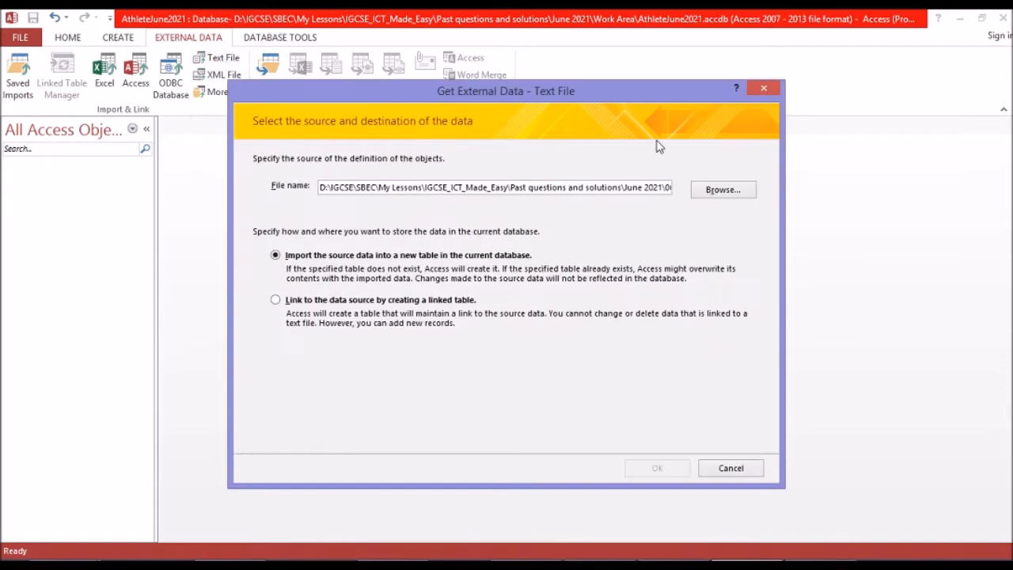
{"action": "left_click", "coordinate": [718, 194]}
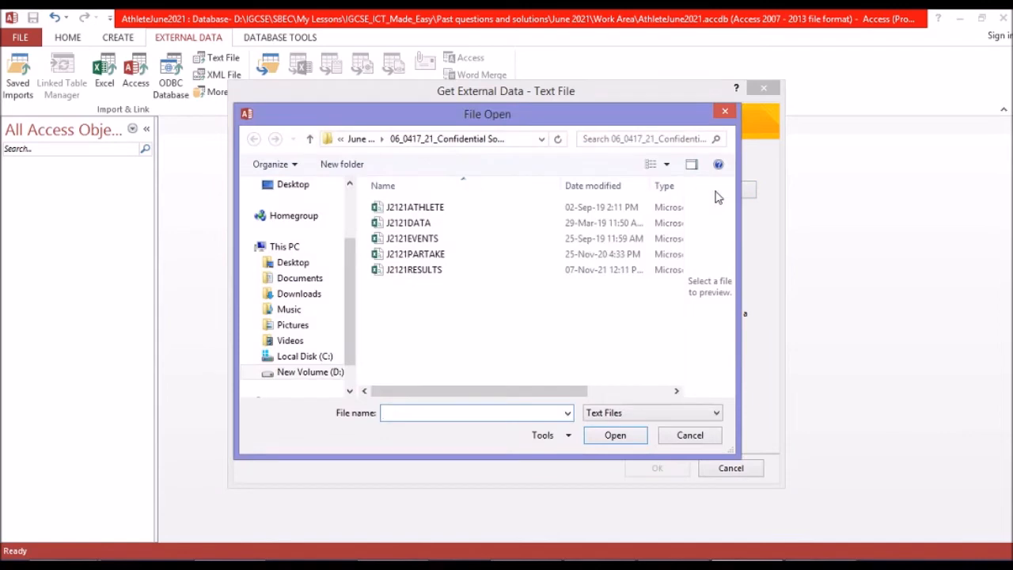
{"action": "double_click", "coordinate": [411, 210]}
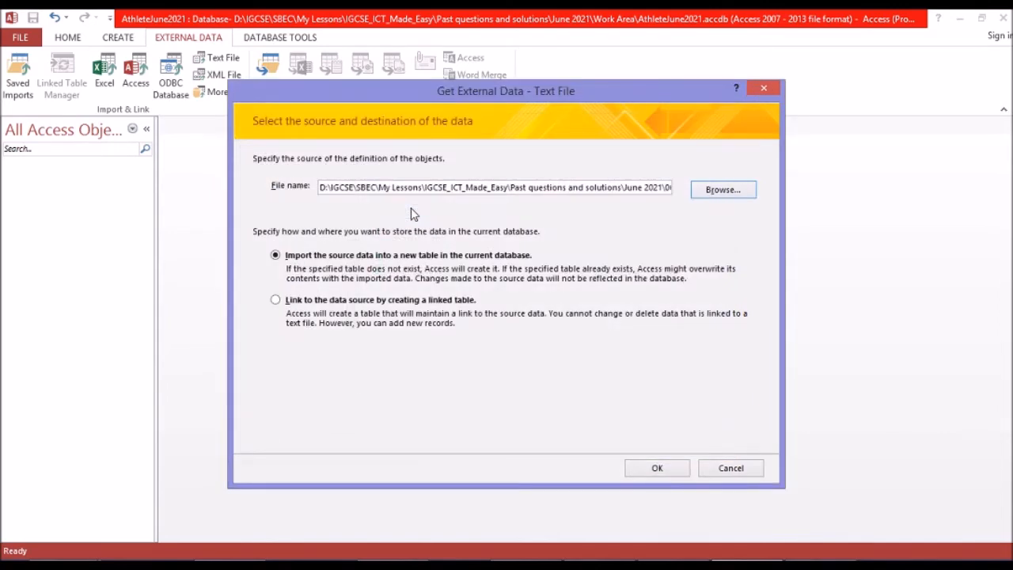
{"action": "left_click", "coordinate": [654, 468]}
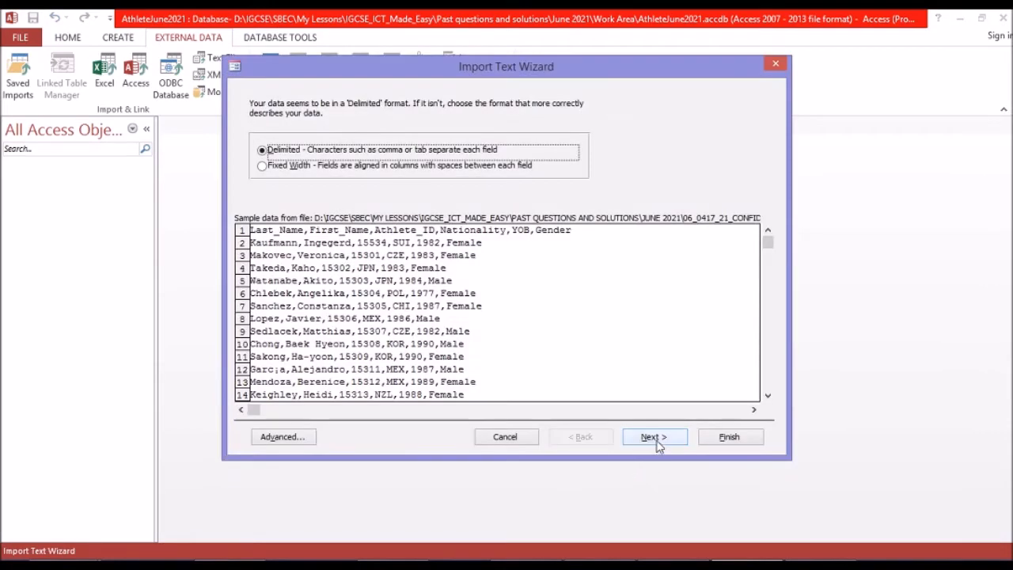
Import the data as comma-delimited and use the first row as field names.
{"action": "left_click", "coordinate": [657, 441]}
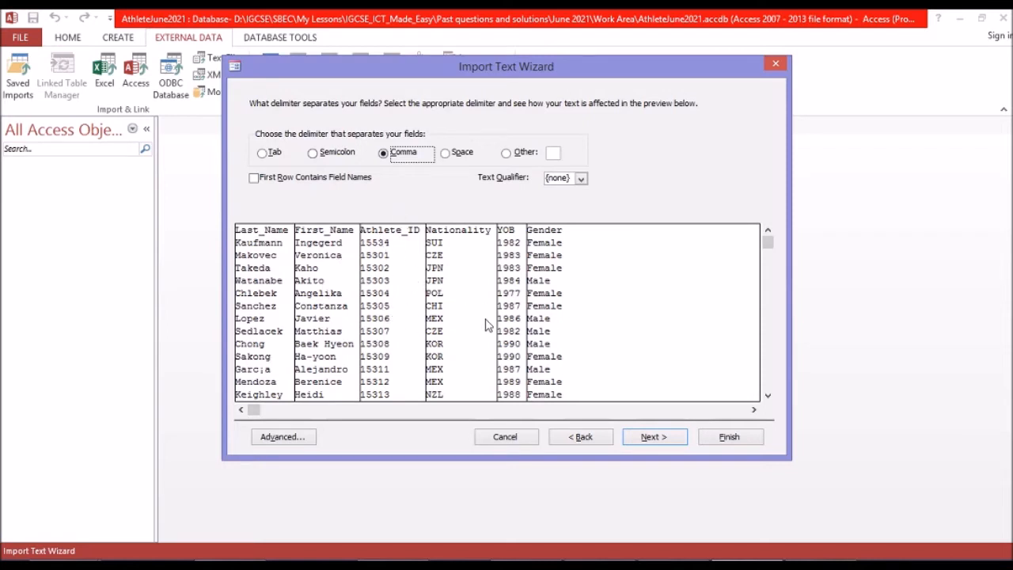
{"action": "left_click", "coordinate": [253, 179]}
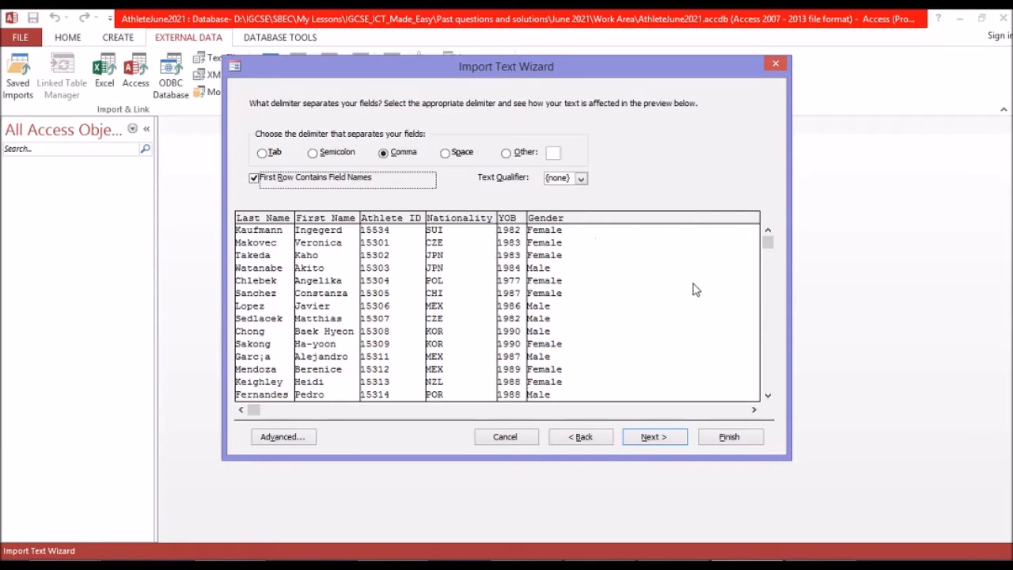
{"action": "left_click", "coordinate": [663, 442]}
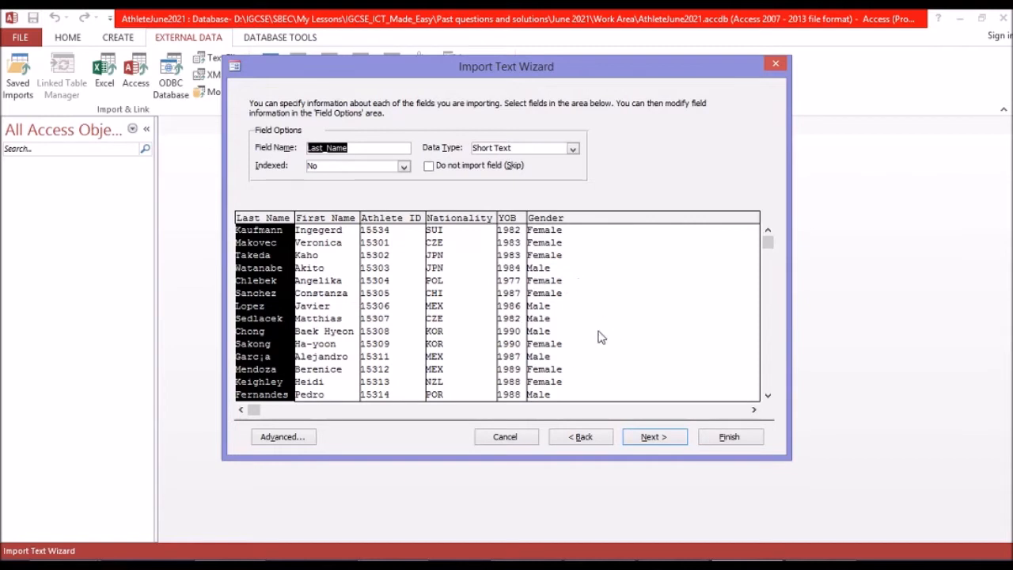
Check the import data types of the athlete fields against the field table for question 15 in the exam paper PDF.
{"action": "mouse_move", "coordinate": [675, 565]}
{"action": "left_click", "coordinate": [679, 538]}
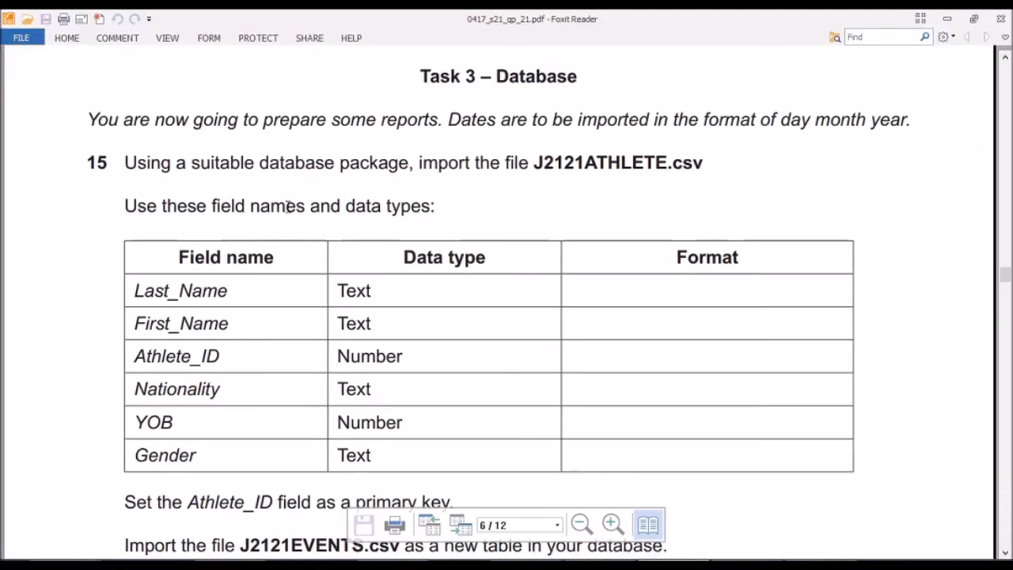
{"action": "scroll", "coordinate": [407, 226], "scroll_direction": "down", "scroll_amount": 1}
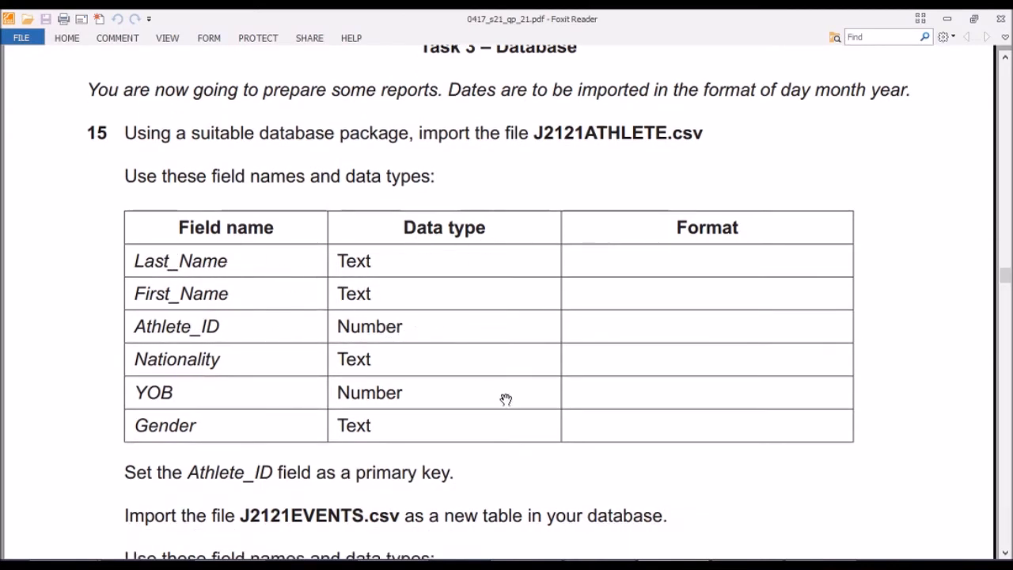
{"action": "left_click", "coordinate": [746, 564]}
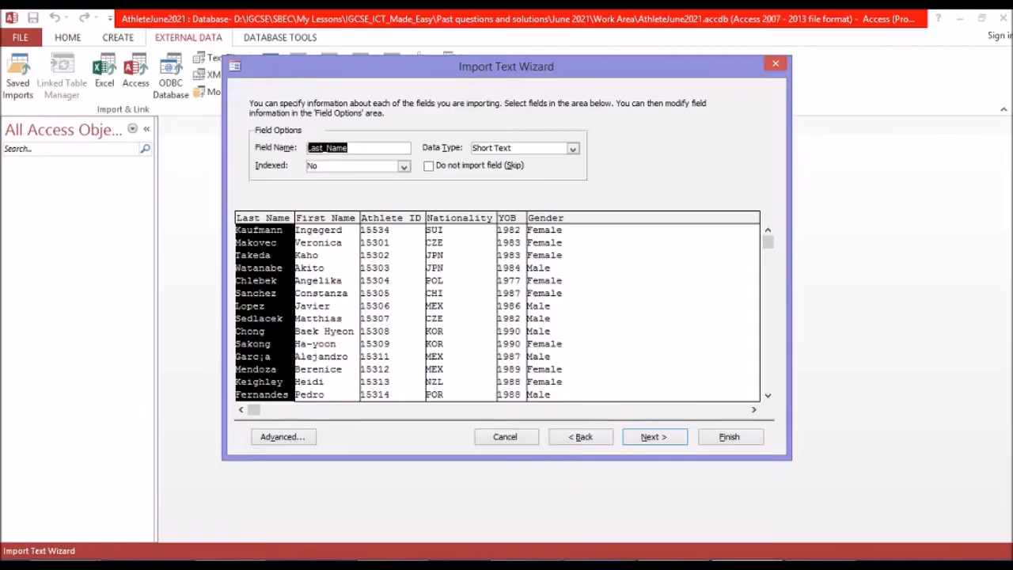
{"action": "left_click", "coordinate": [325, 222]}
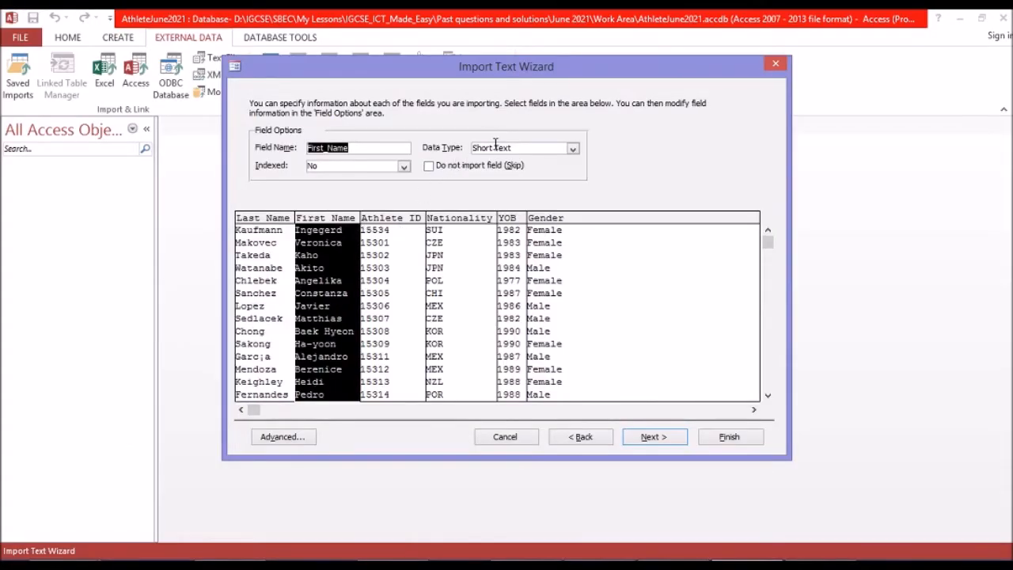
{"action": "left_click", "coordinate": [389, 228]}
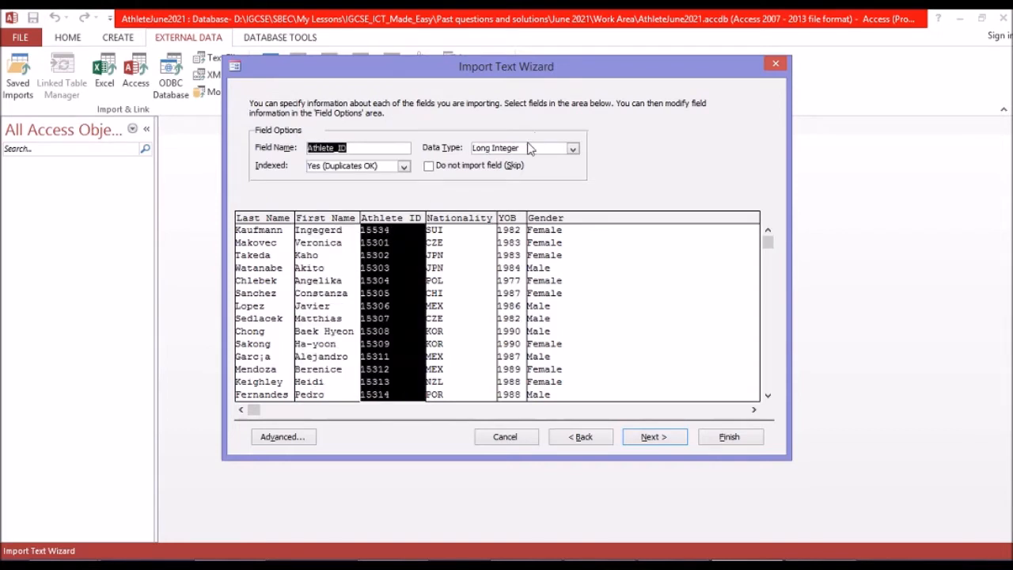
{"action": "left_click", "coordinate": [473, 235]}
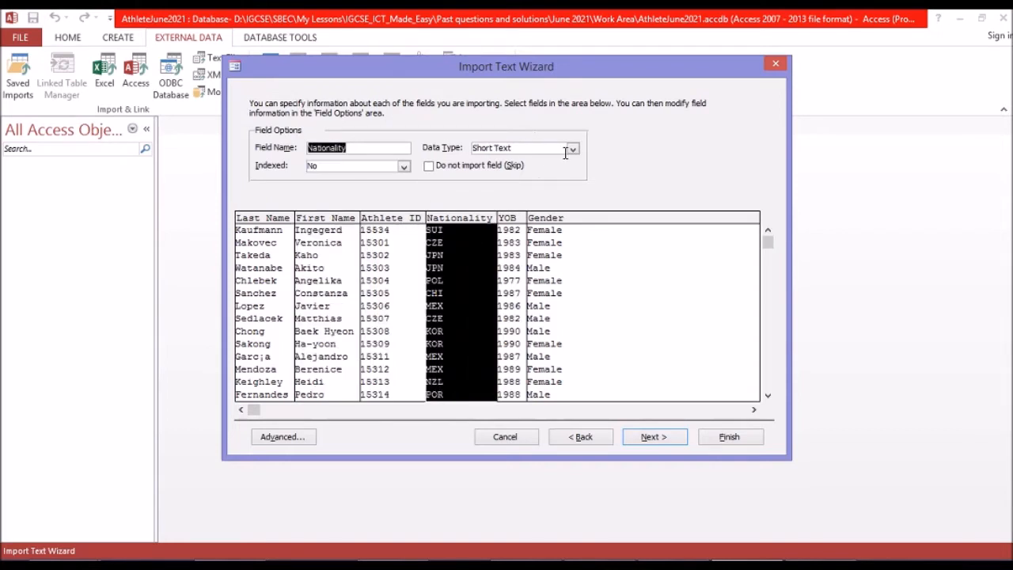
{"action": "left_click", "coordinate": [673, 565]}
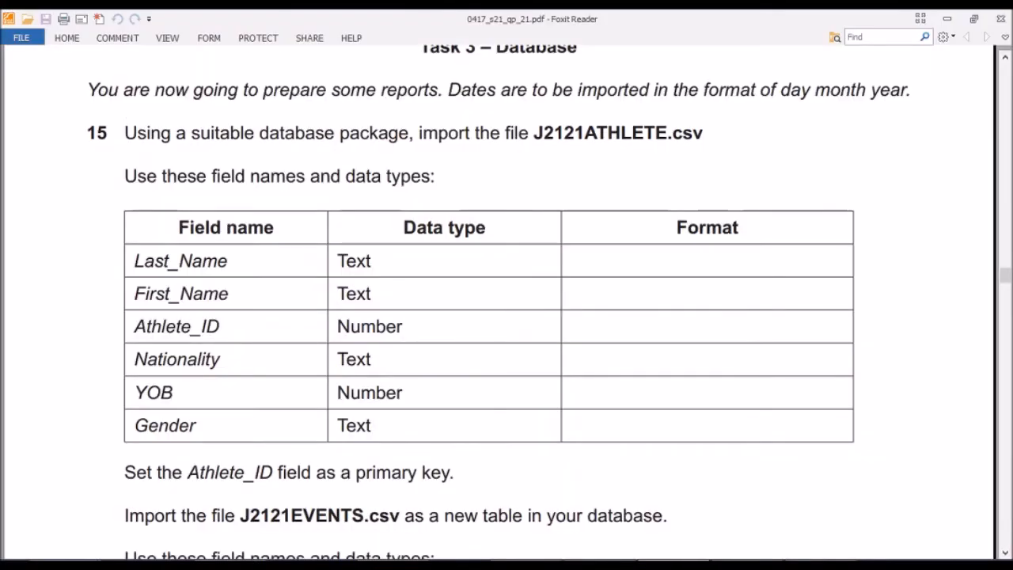
{"action": "left_click", "coordinate": [747, 564]}
{"action": "left_click", "coordinate": [673, 564]}
{"action": "left_click", "coordinate": [747, 564]}
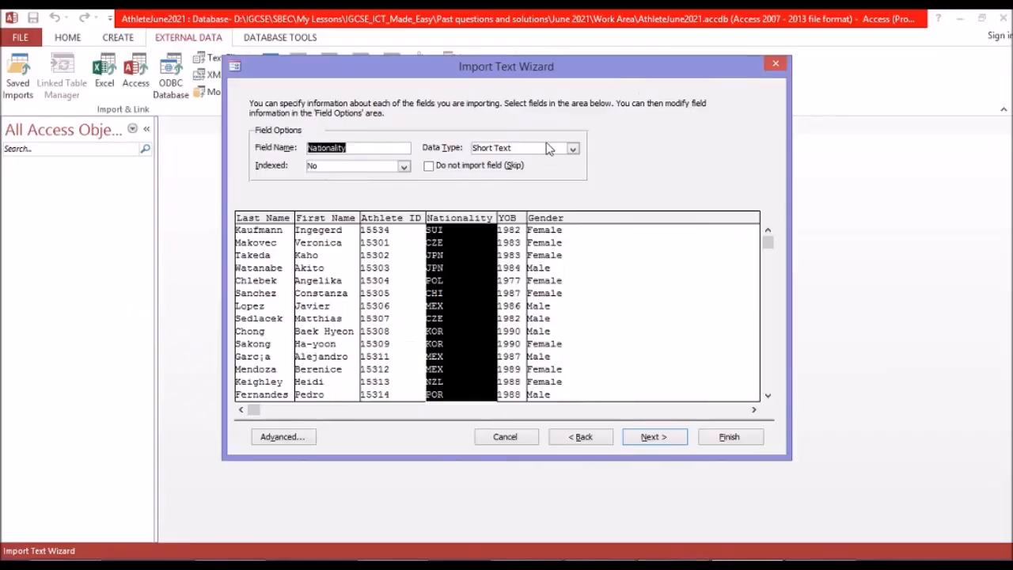
{"action": "left_click", "coordinate": [516, 266]}
{"action": "left_click", "coordinate": [553, 247]}
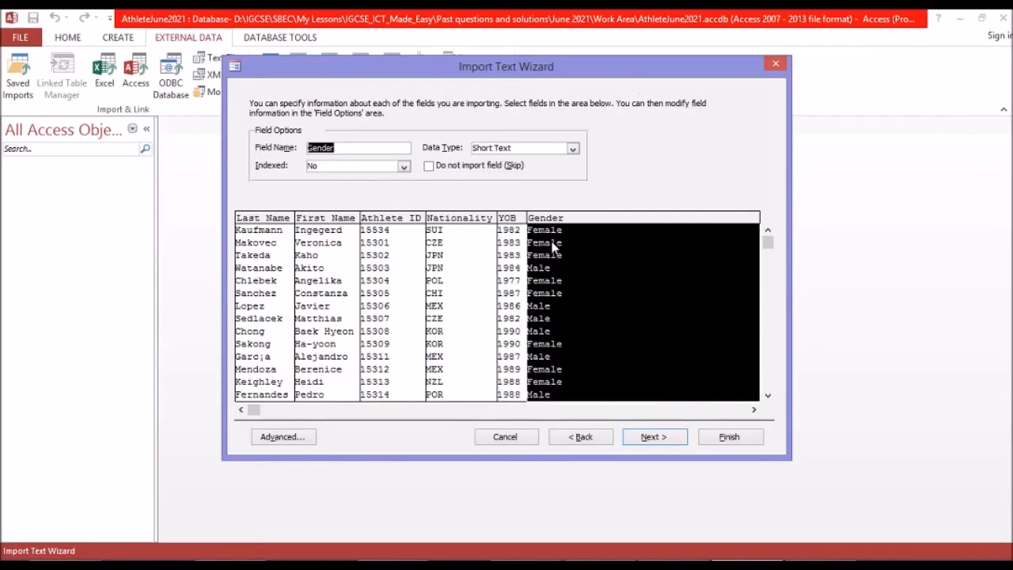
Consult the exam paper's key requirement and choose Athlete_ID as the primary key of the imported table.
{"action": "left_click", "coordinate": [669, 438]}
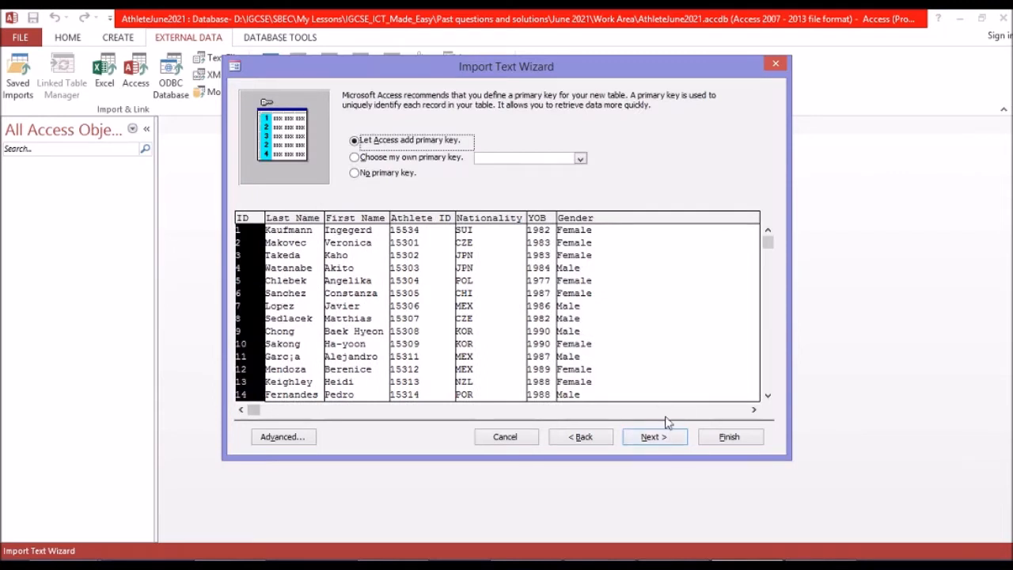
{"action": "left_click", "coordinate": [674, 564]}
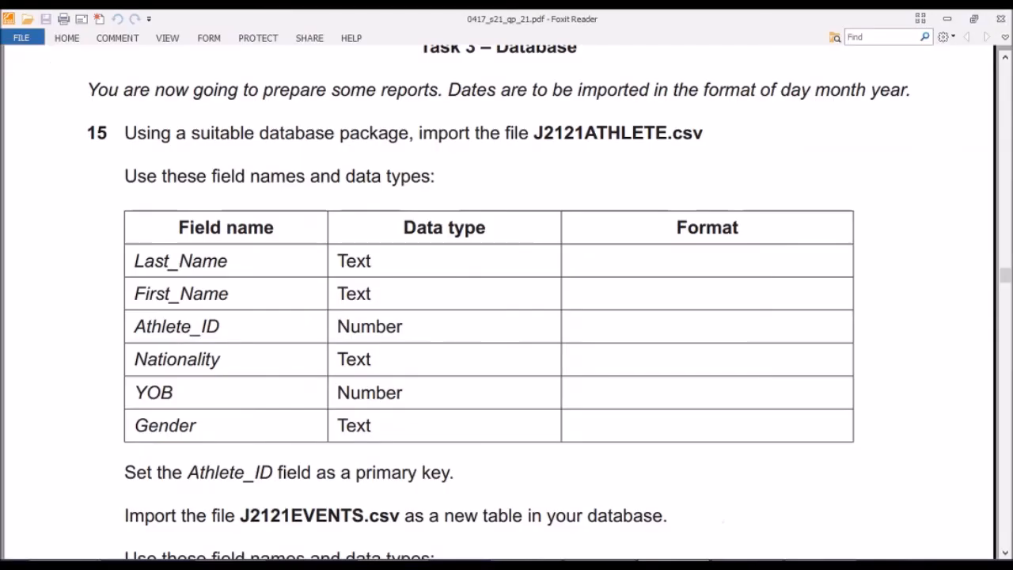
{"action": "scroll", "coordinate": [559, 373], "scroll_direction": "down", "scroll_amount": 3}
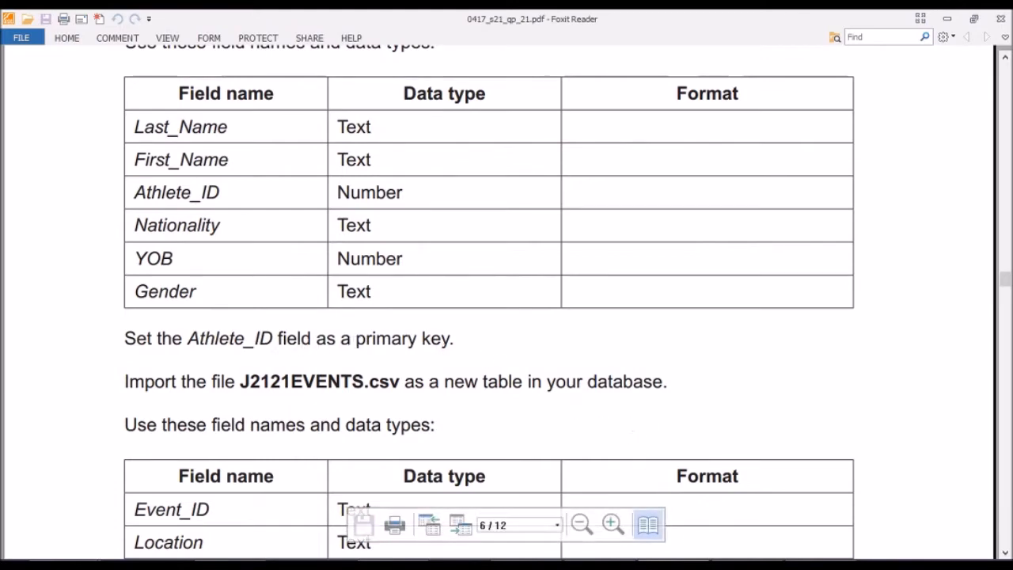
{"action": "left_click", "coordinate": [663, 559]}
{"action": "left_click", "coordinate": [367, 158]}
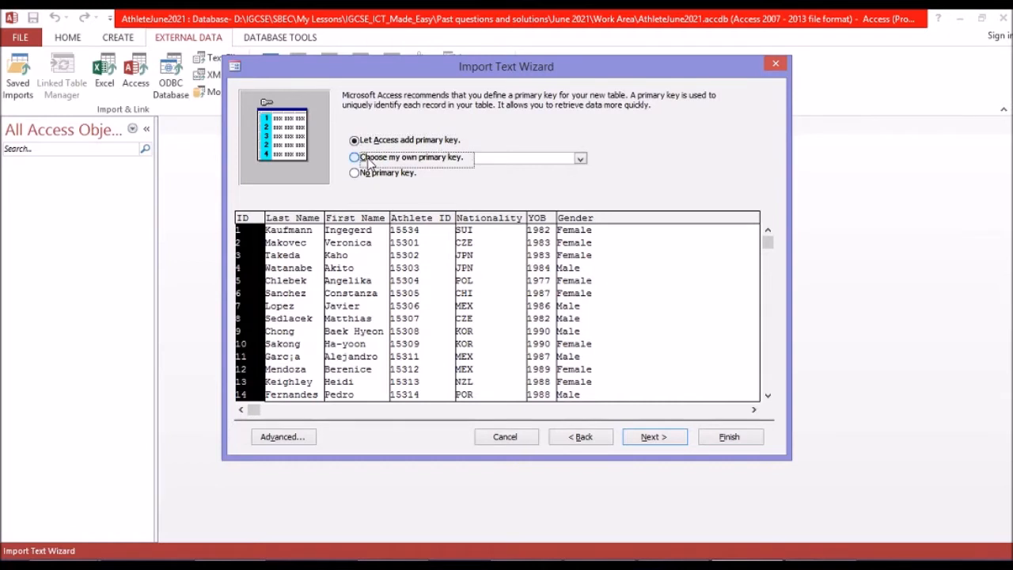
{"action": "left_click", "coordinate": [581, 159]}
{"action": "left_click", "coordinate": [525, 192]}
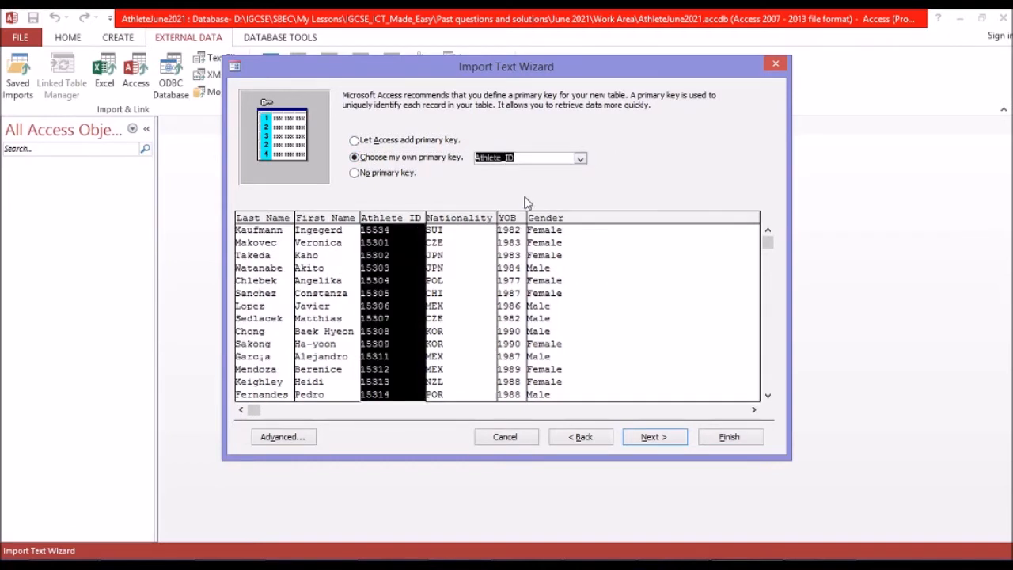
{"action": "left_click", "coordinate": [652, 437]}
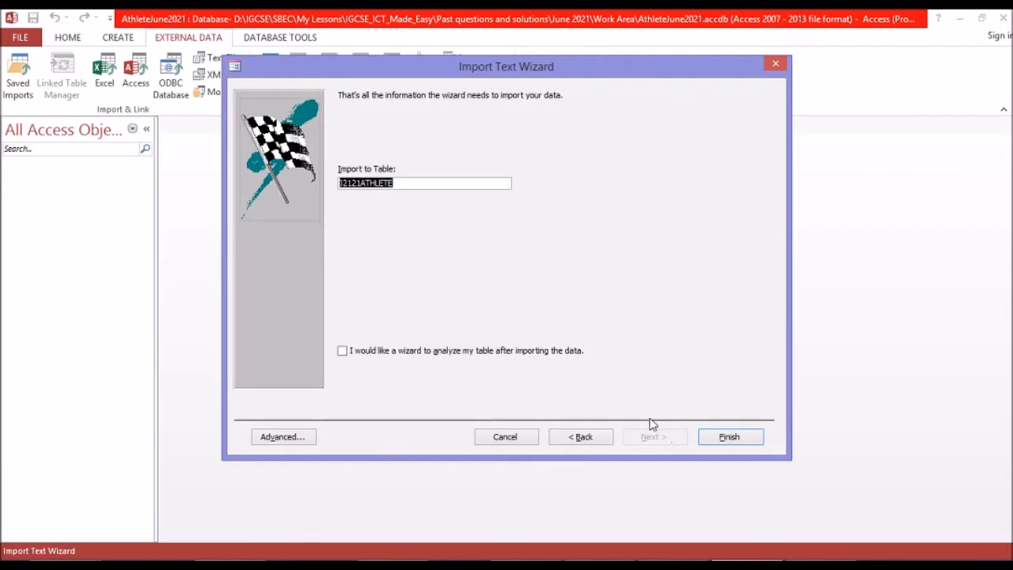
Name the destination table tblJ2121ATHLETE and finish the import without saving the import steps.
{"action": "left_click", "coordinate": [340, 183]}
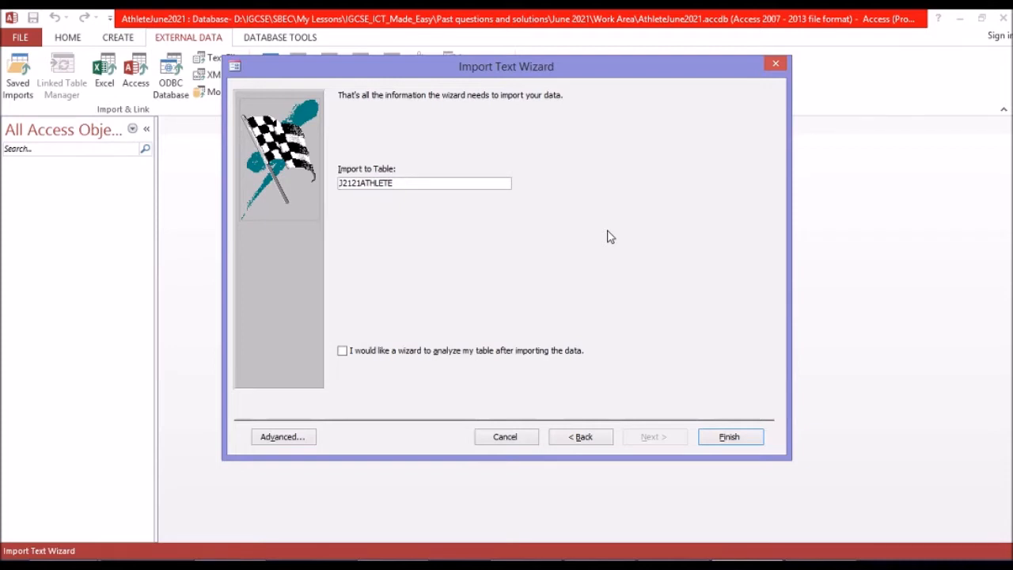
{"action": "type", "text": "tbl"}
{"action": "left_click", "coordinate": [732, 433]}
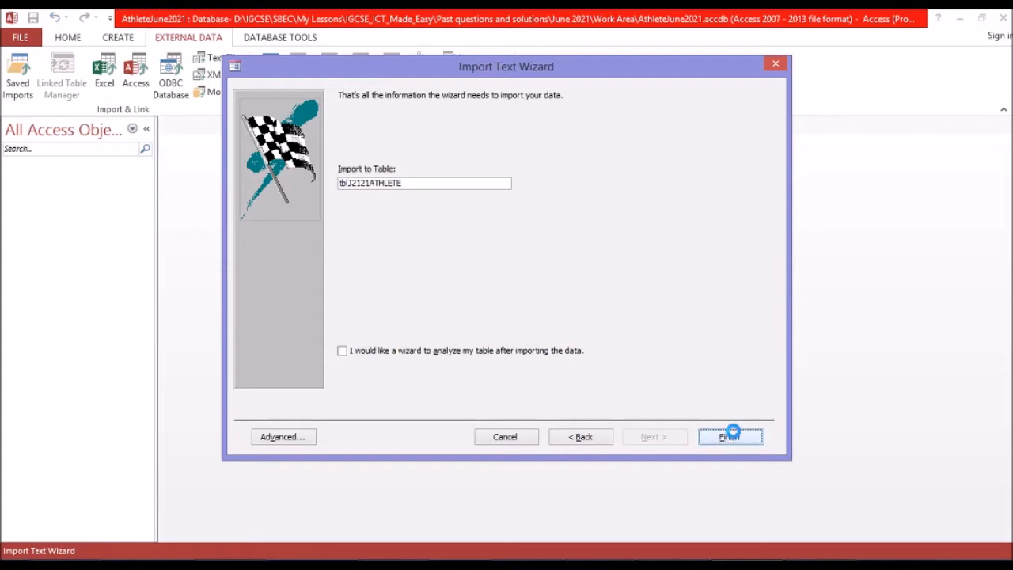
{"action": "left_click", "coordinate": [732, 433]}
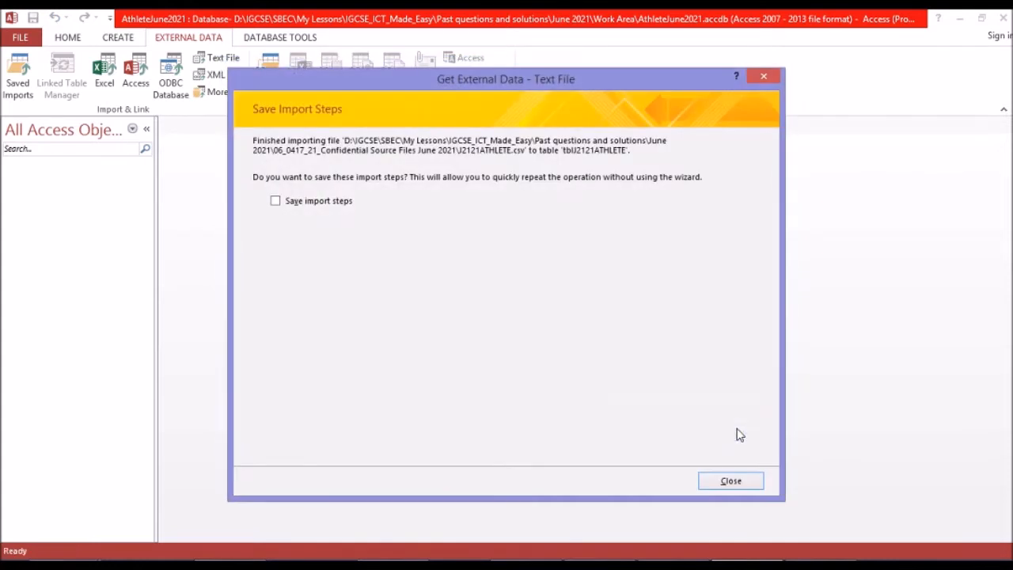
{"action": "left_click", "coordinate": [760, 79]}
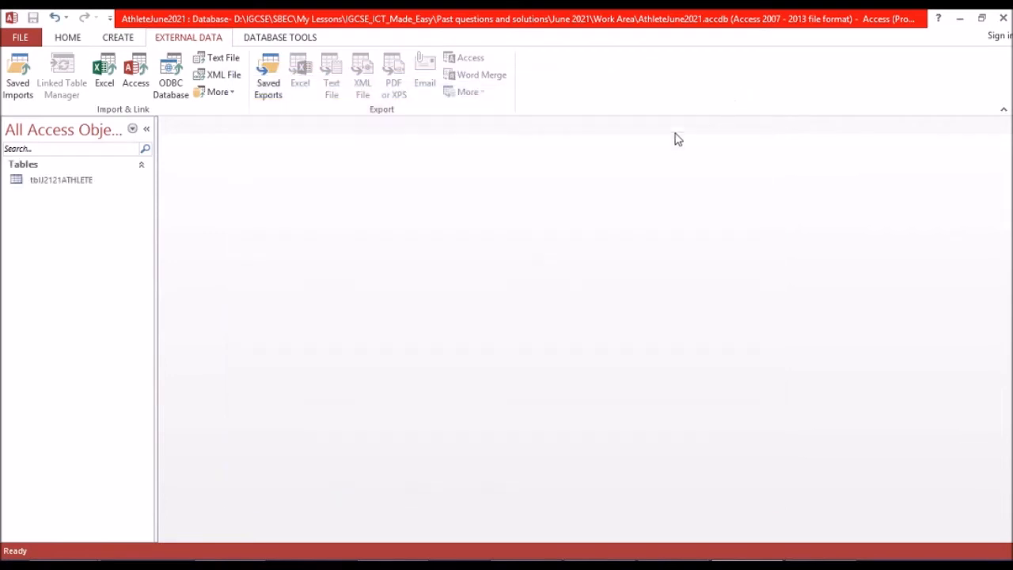
Open the tblJ2121ATHLETE table to check its imported records and close it again.
{"action": "double_click", "coordinate": [70, 180]}
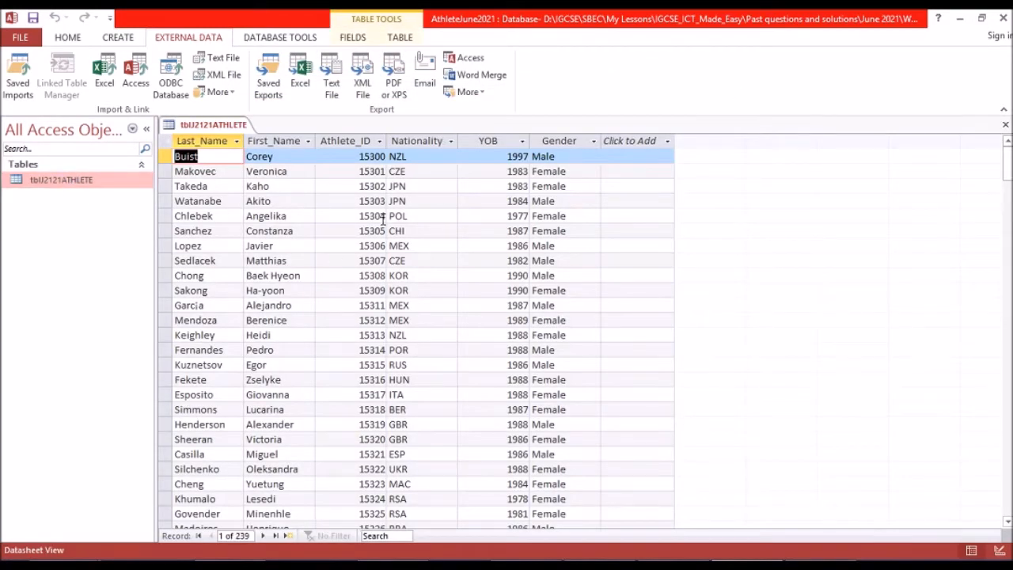
{"action": "right_click", "coordinate": [229, 132]}
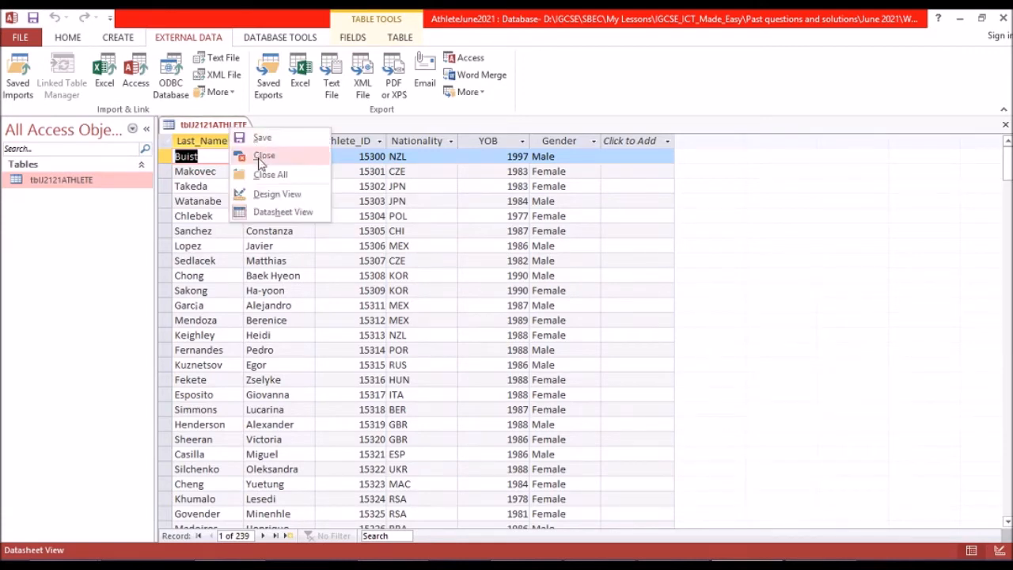
{"action": "left_click", "coordinate": [265, 157]}
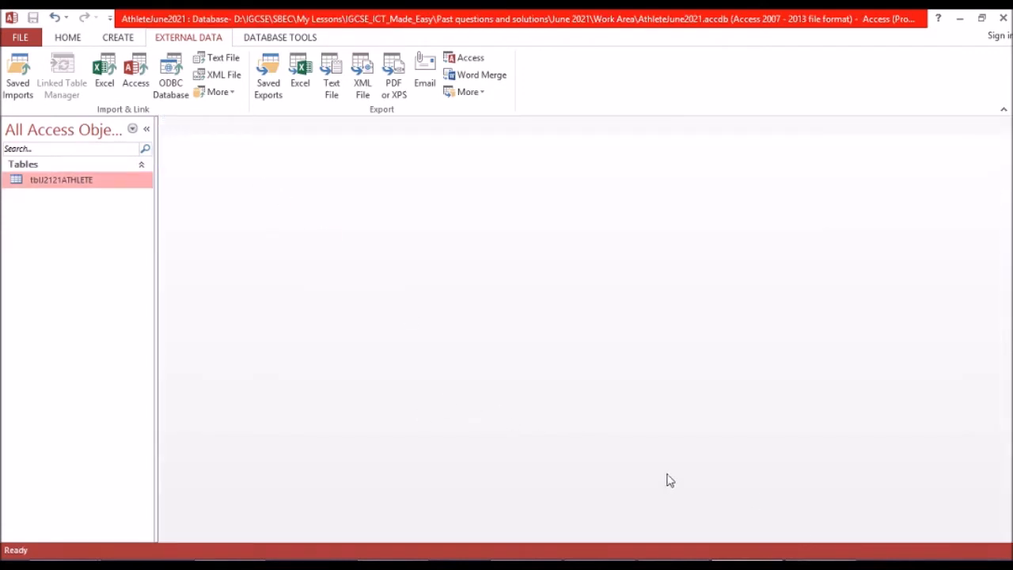
Switch to the exam paper PDF and read the import instructions and field table for J2121EVENTS.csv.
{"action": "left_click", "coordinate": [663, 564]}
{"action": "scroll", "coordinate": [519, 334], "scroll_direction": "down", "scroll_amount": 2}
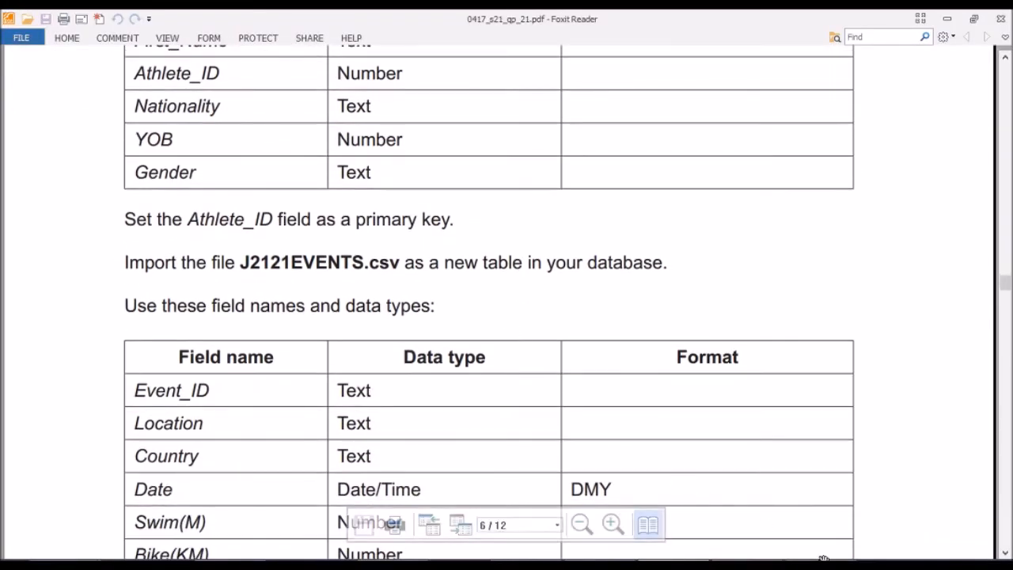
{"action": "scroll", "coordinate": [792, 514], "scroll_direction": "down", "scroll_amount": 1}
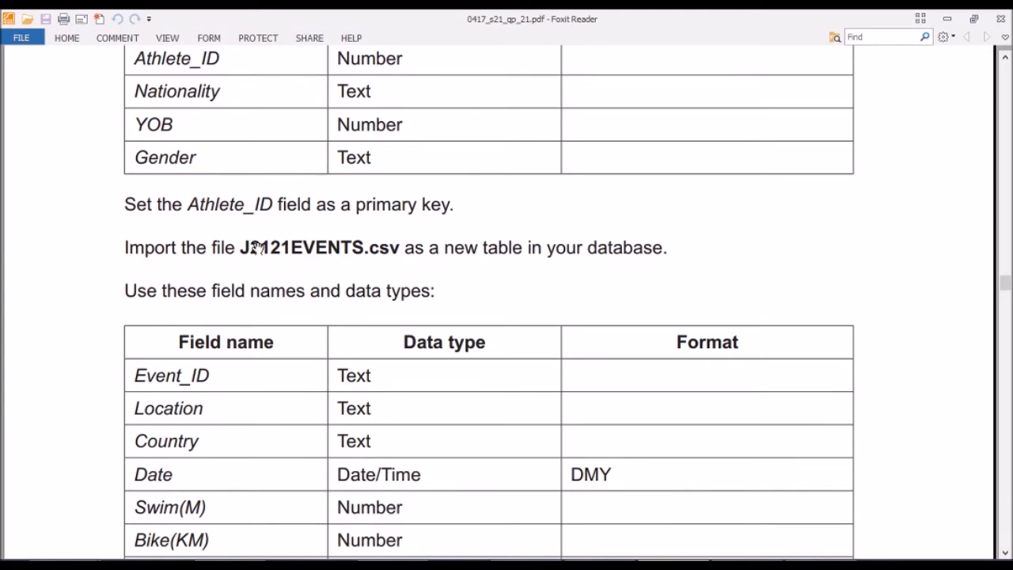
{"action": "scroll", "coordinate": [258, 247], "scroll_direction": "down", "scroll_amount": 3}
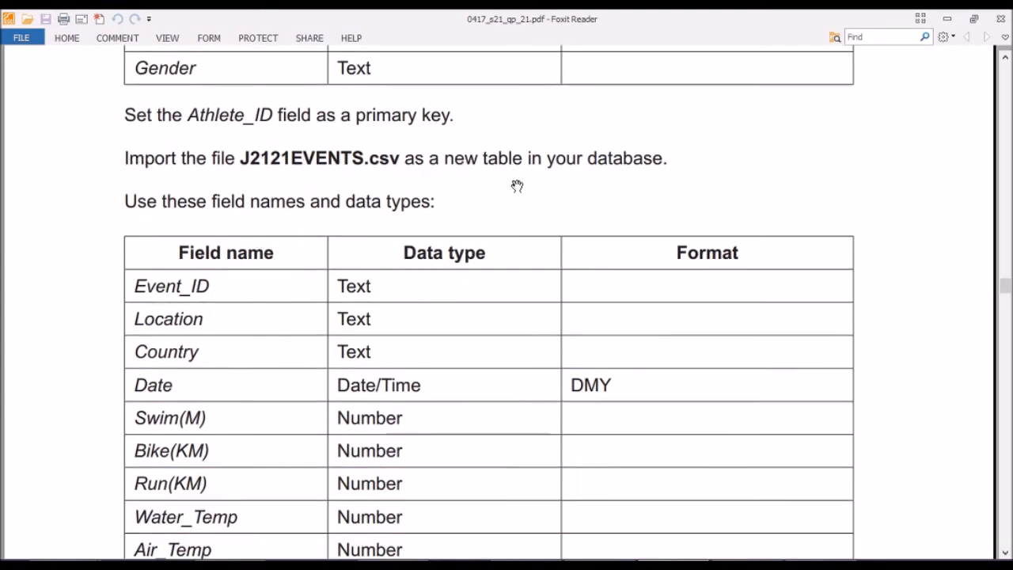
{"action": "scroll", "coordinate": [507, 189], "scroll_direction": "down", "scroll_amount": 2}
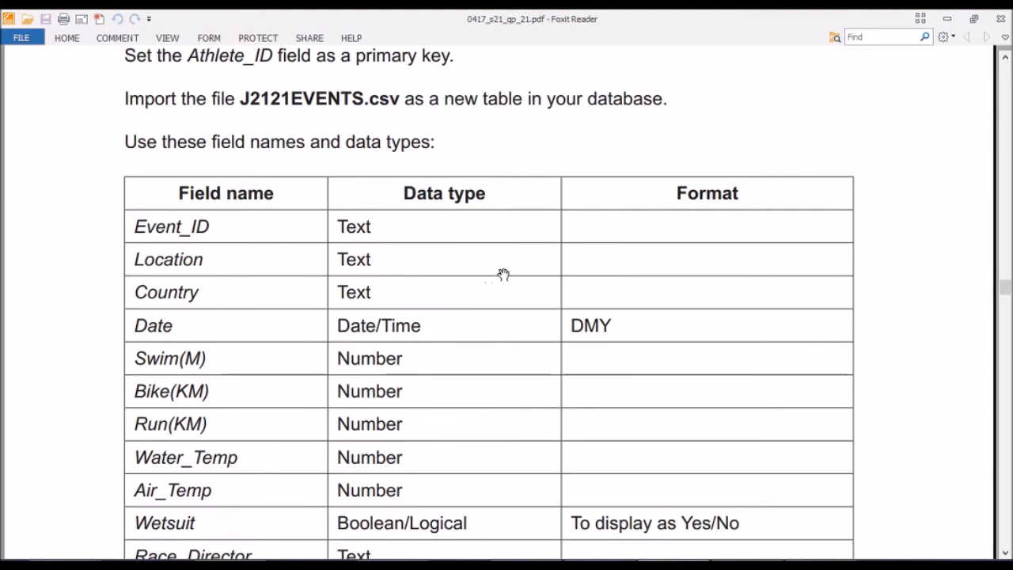
Switch back to Access and start a text file import of J2121EVENTS into a new table.
{"action": "left_click", "coordinate": [746, 564]}
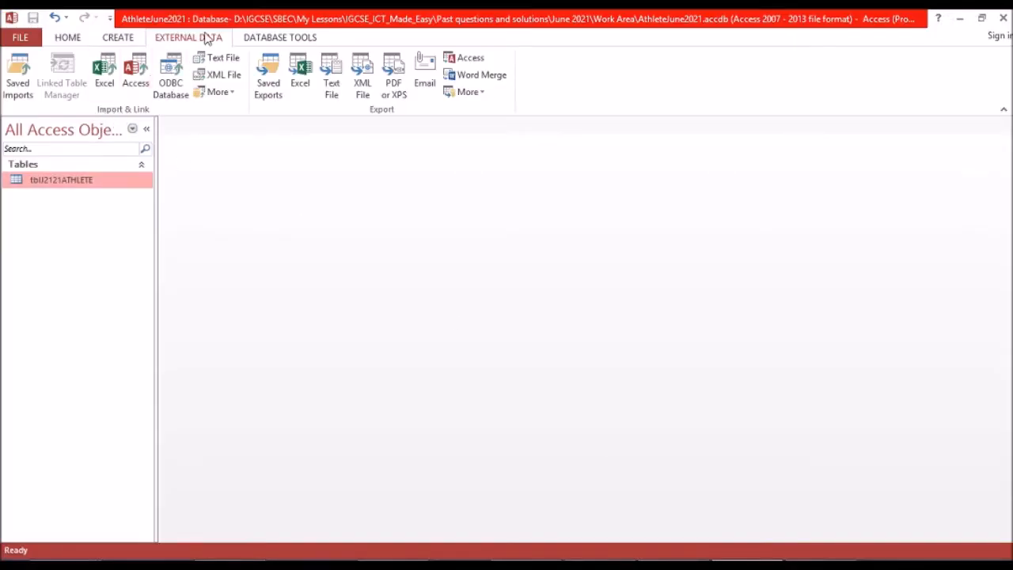
{"action": "left_click", "coordinate": [226, 58]}
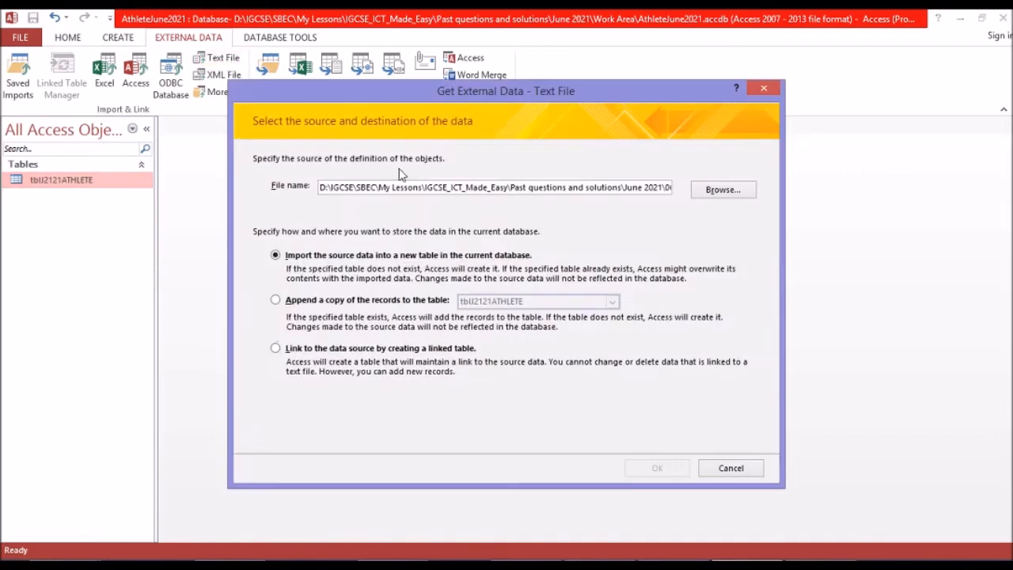
{"action": "left_click", "coordinate": [721, 190]}
{"action": "double_click", "coordinate": [432, 245]}
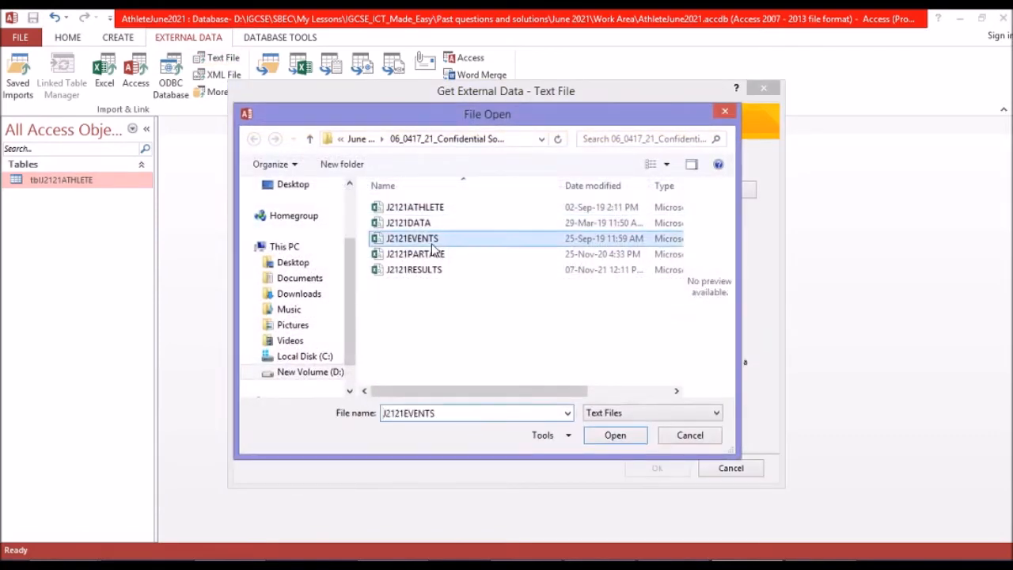
{"action": "left_click", "coordinate": [657, 468]}
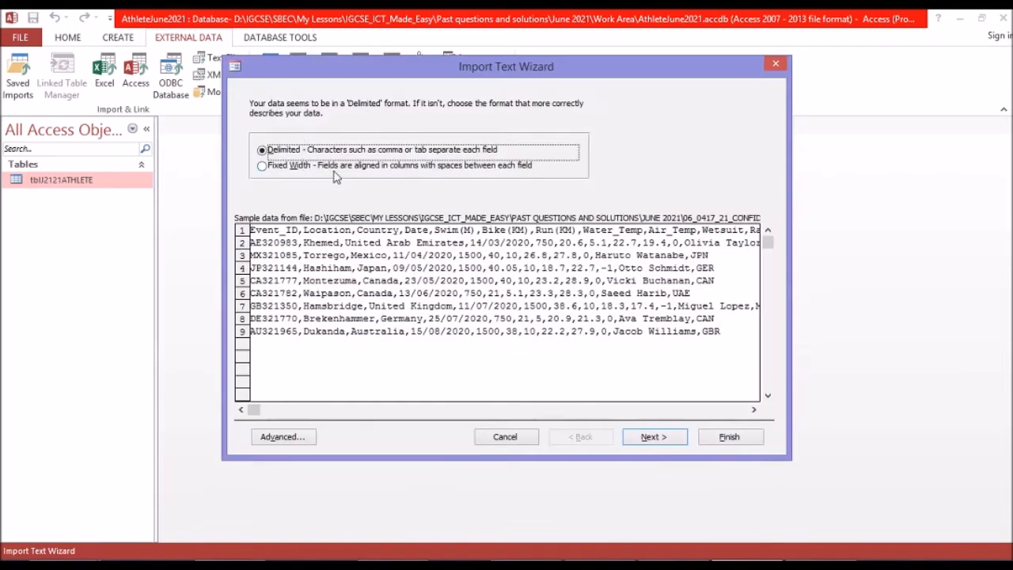
Import the events data as delimited by commas, with the first row containing field names.
{"action": "left_click", "coordinate": [656, 440]}
{"action": "left_click", "coordinate": [285, 179]}
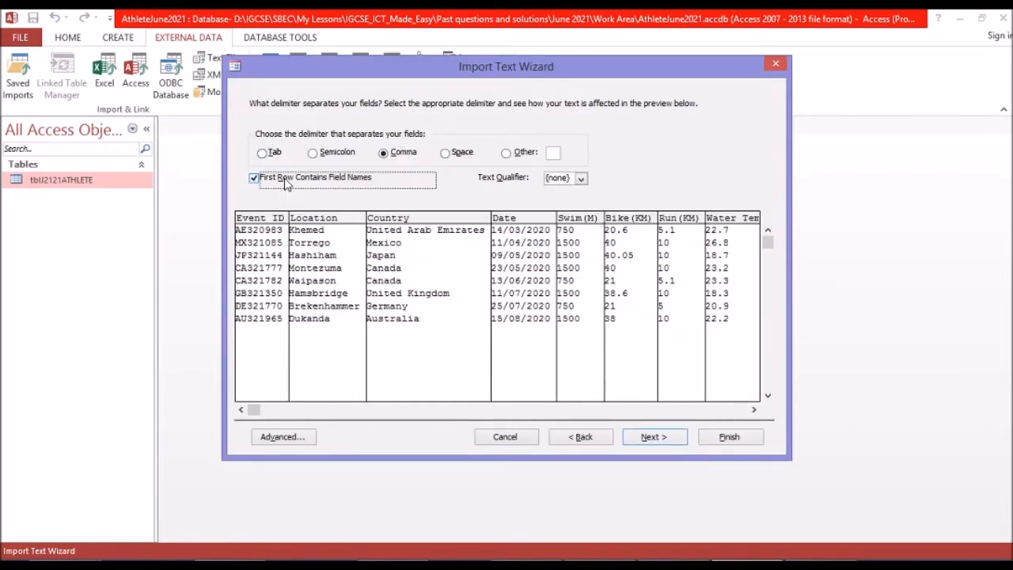
{"action": "left_click", "coordinate": [671, 440]}
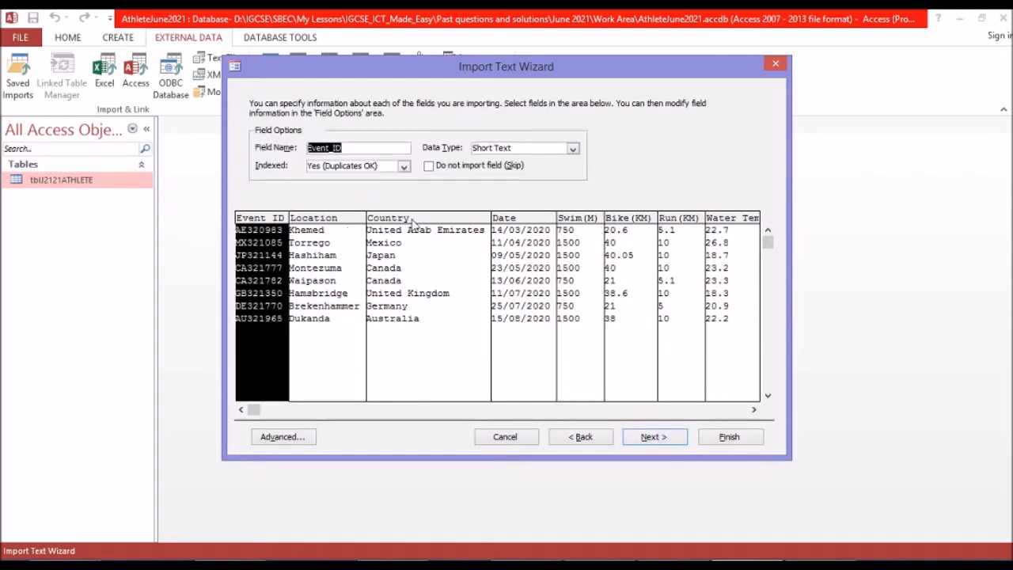
Check the import data types of Event_ID, Location, Country and Date against the exam paper's events field table.
{"action": "left_click", "coordinate": [673, 565]}
{"action": "left_click", "coordinate": [673, 499]}
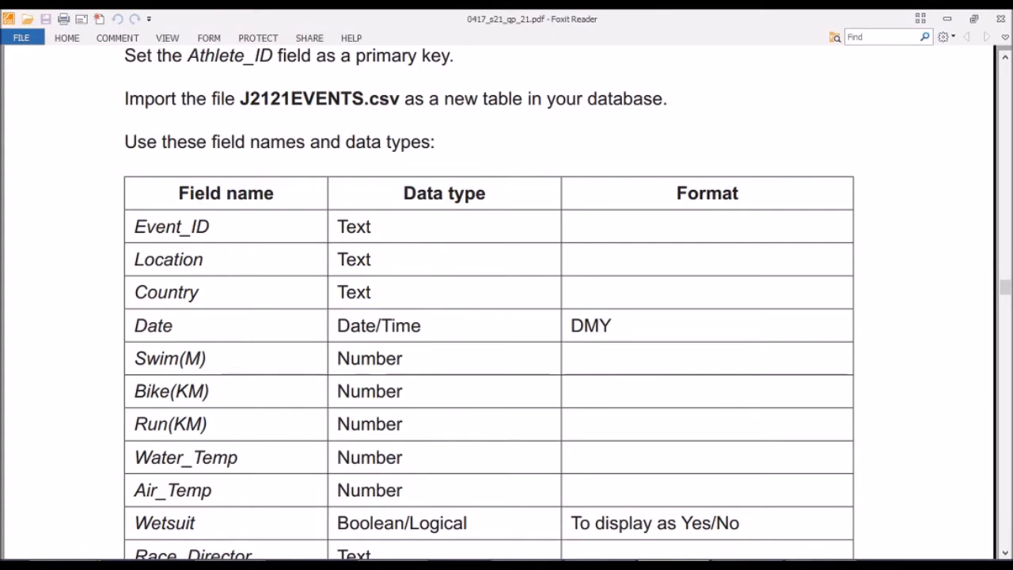
{"action": "left_click", "coordinate": [746, 564]}
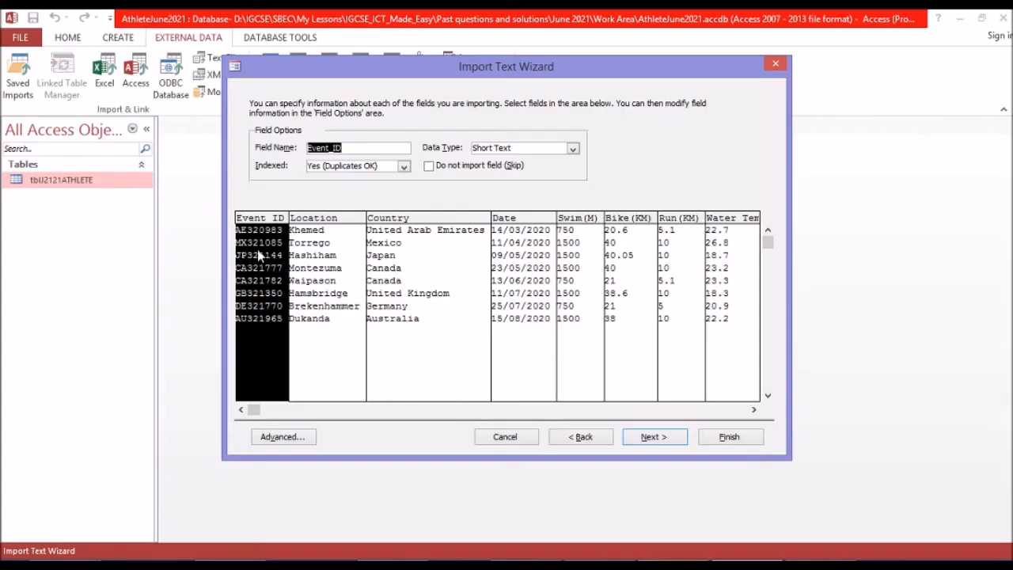
{"action": "left_click", "coordinate": [320, 261]}
{"action": "left_click", "coordinate": [404, 261]}
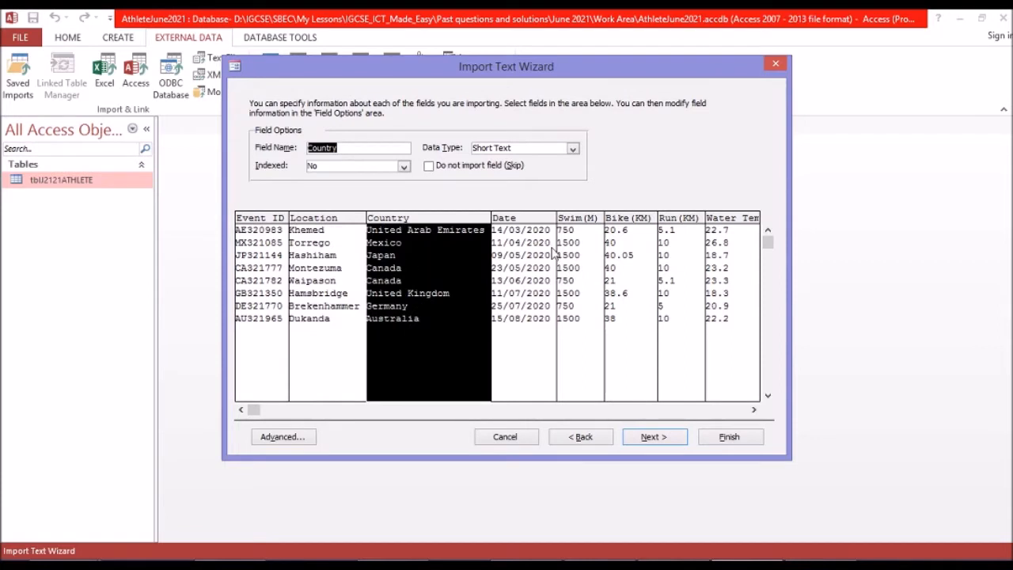
{"action": "left_click", "coordinate": [546, 285]}
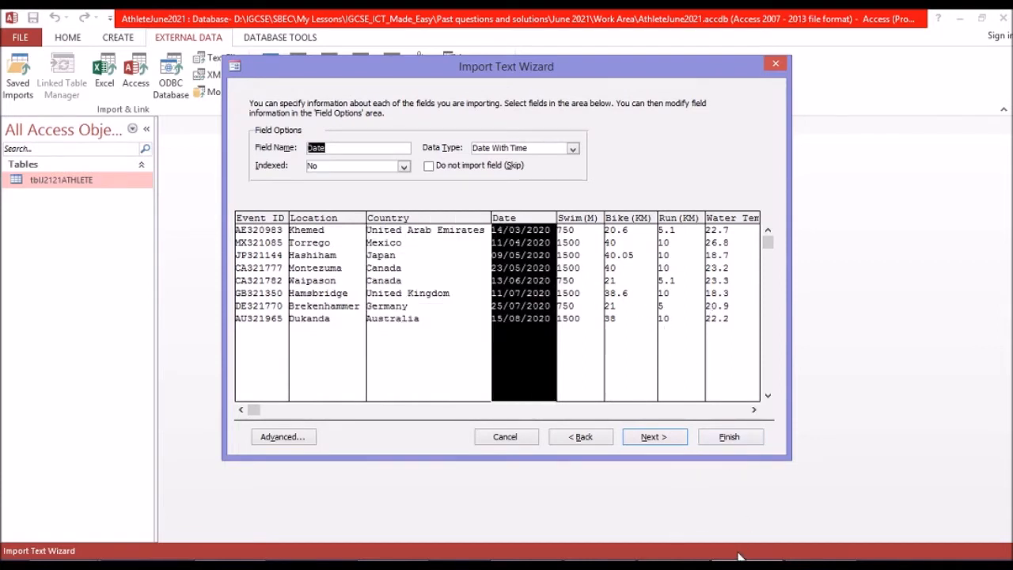
Compare the data types of the Swim(M), Bike(KM), Run(KM), Water_Temp and Air_Temp fields with the exam paper's table.
{"action": "key", "text": "alt+Tab"}
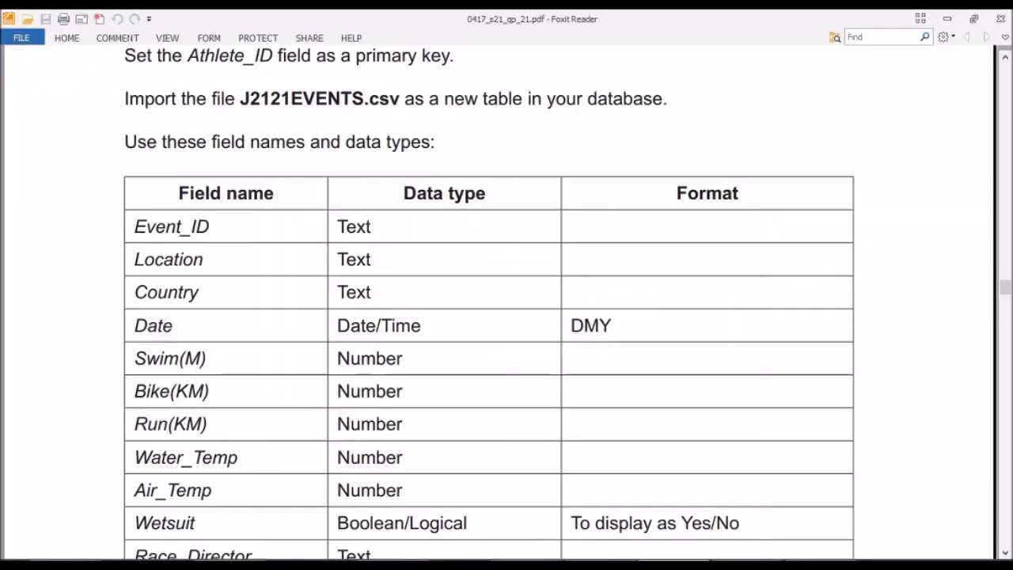
{"action": "scroll", "coordinate": [562, 343], "scroll_direction": "down", "scroll_amount": 3}
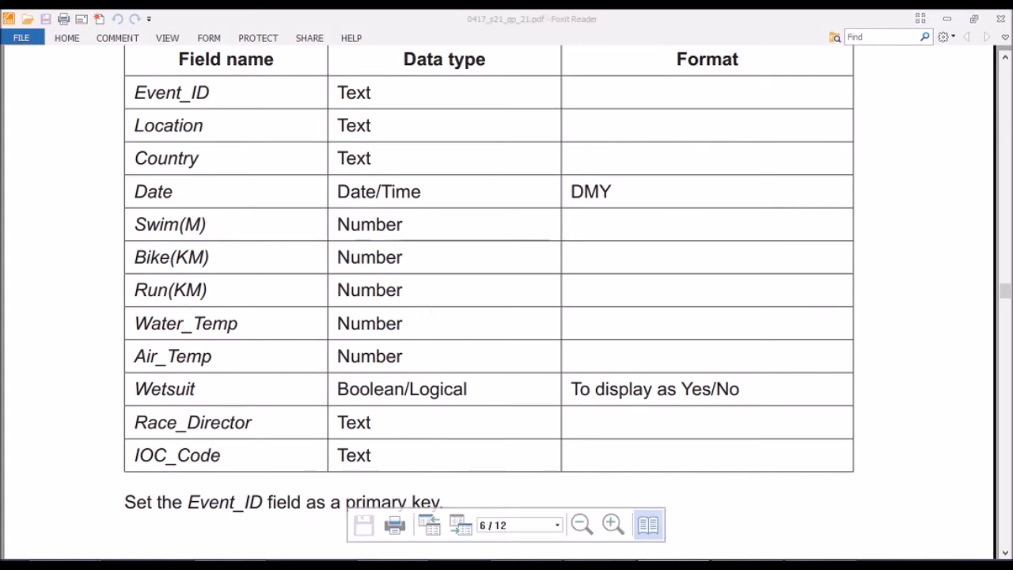
{"action": "key", "text": "alt+Tab"}
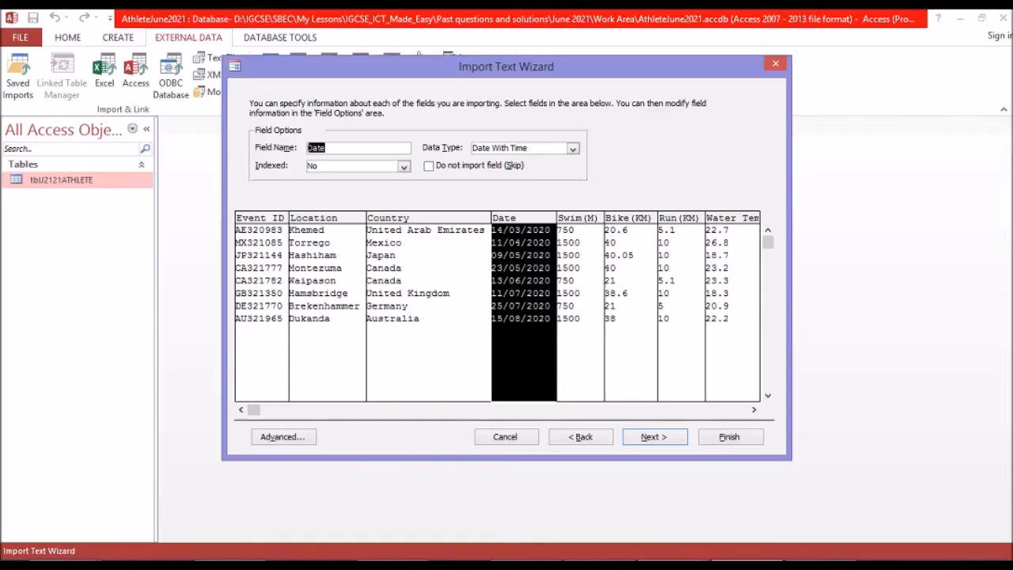
{"action": "left_click", "coordinate": [580, 239]}
{"action": "left_click", "coordinate": [645, 250]}
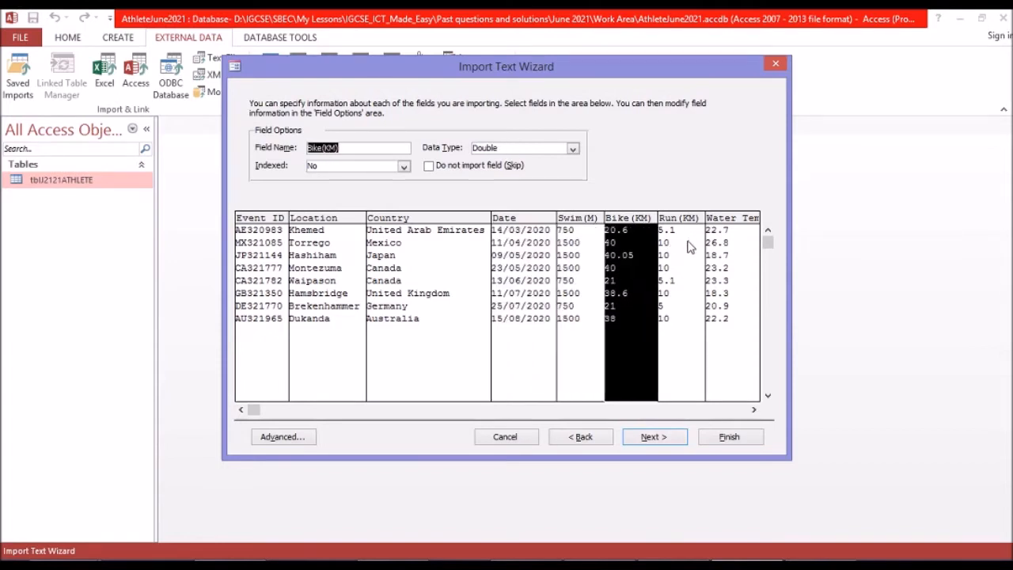
{"action": "left_click", "coordinate": [686, 240]}
{"action": "left_click", "coordinate": [720, 245]}
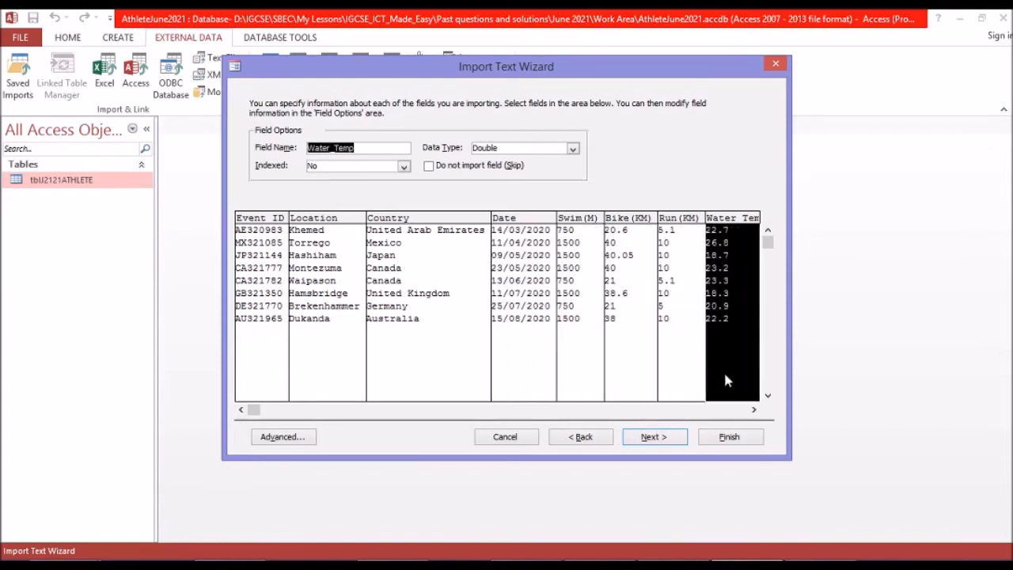
{"action": "left_click", "coordinate": [730, 410]}
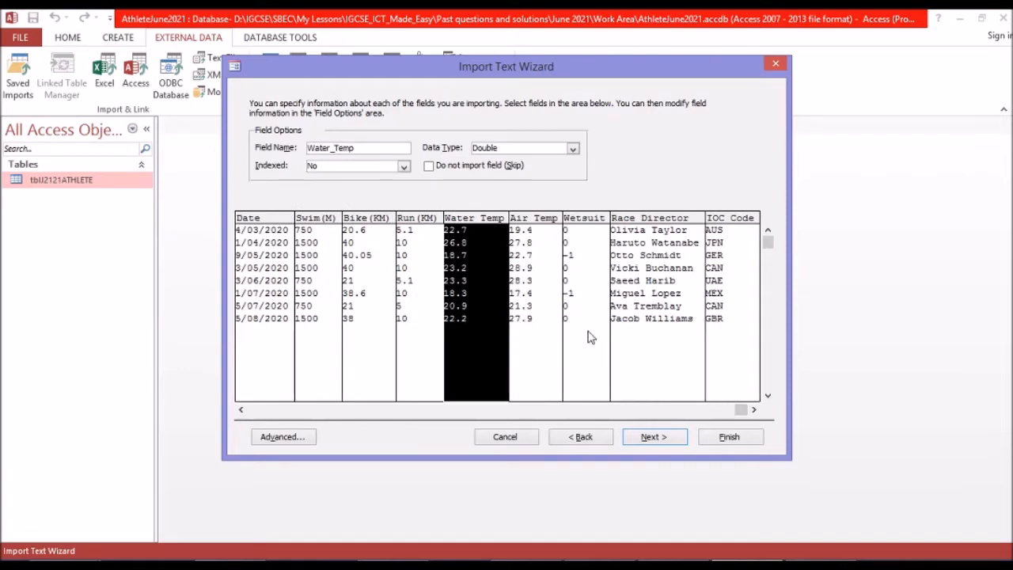
{"action": "left_click", "coordinate": [537, 288]}
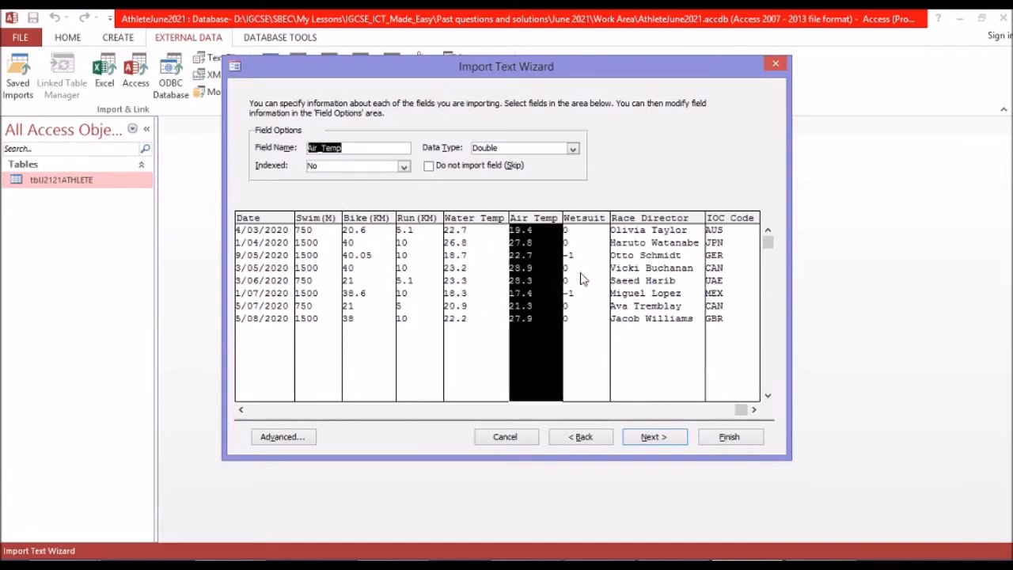
Set the data type of the Wetsuit field to Yes/No.
{"action": "left_click", "coordinate": [582, 277]}
{"action": "left_click", "coordinate": [526, 271]}
{"action": "left_click", "coordinate": [571, 288]}
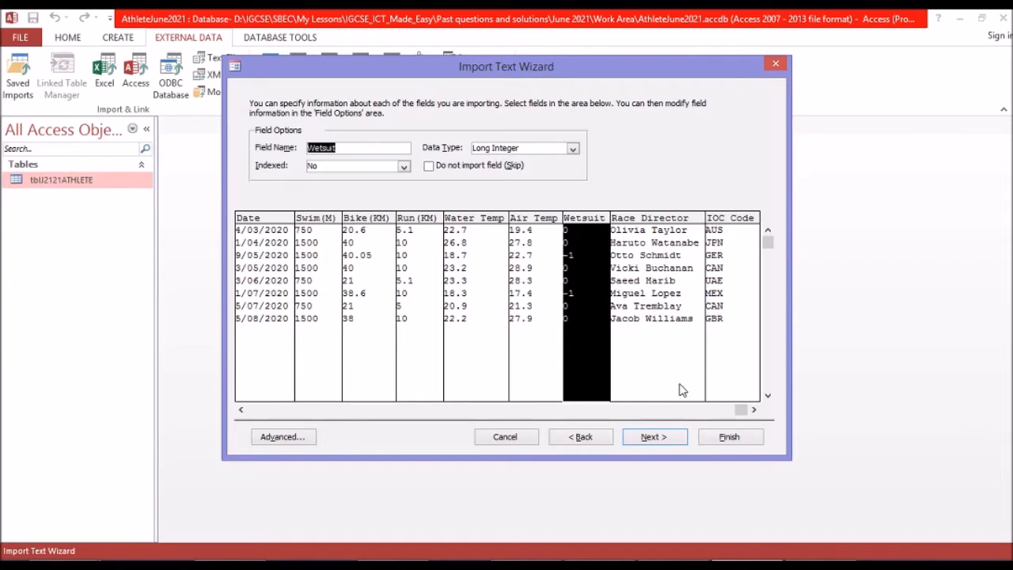
{"action": "left_click", "coordinate": [572, 149]}
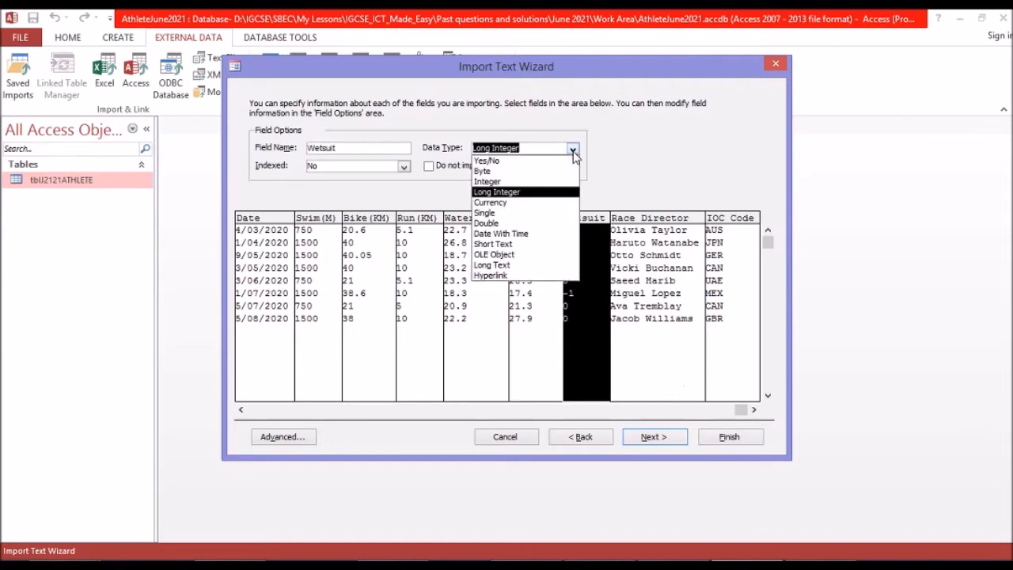
{"action": "left_click", "coordinate": [568, 163]}
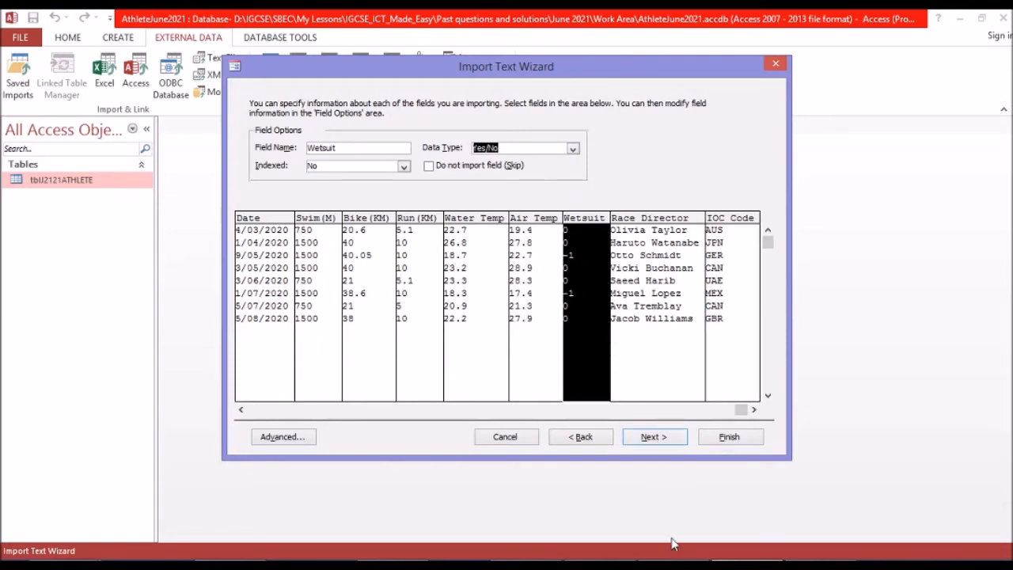
Check the Race_Director and IOC_Code data types against the exam paper and recheck the Wetsuit field's type.
{"action": "left_click", "coordinate": [673, 565]}
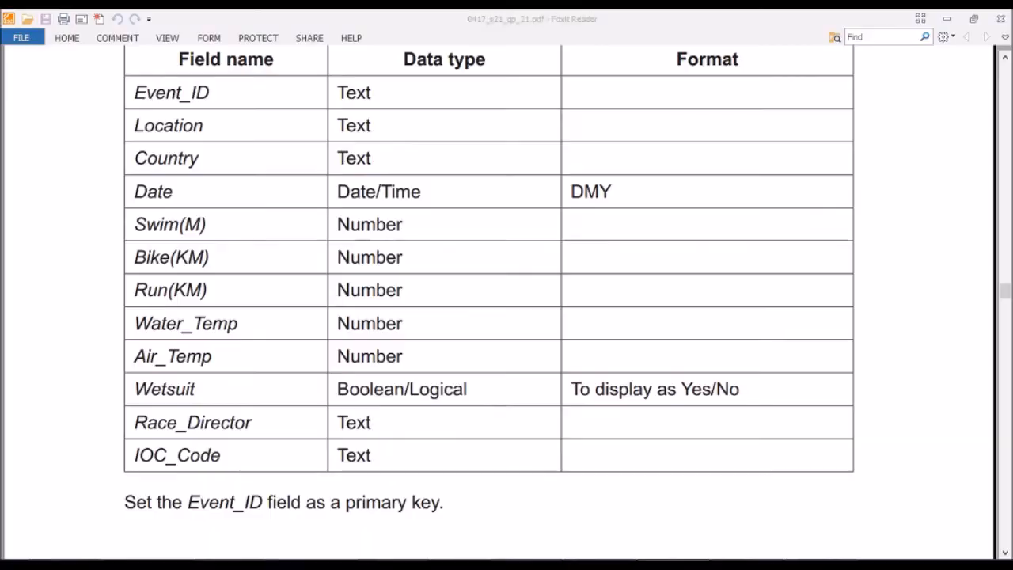
{"action": "key", "text": "alt+Tab"}
{"action": "left_click", "coordinate": [670, 318]}
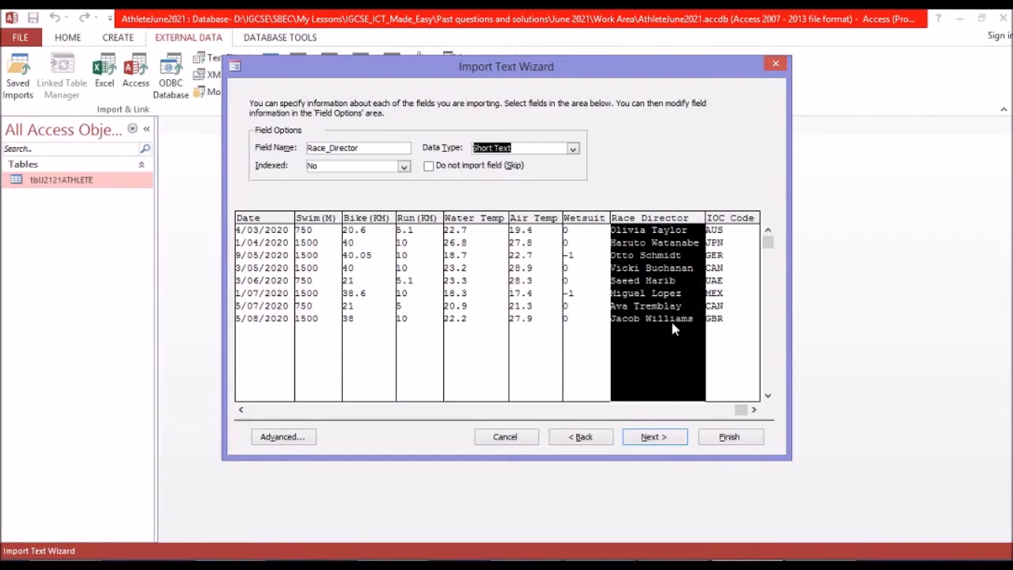
{"action": "left_click", "coordinate": [729, 297]}
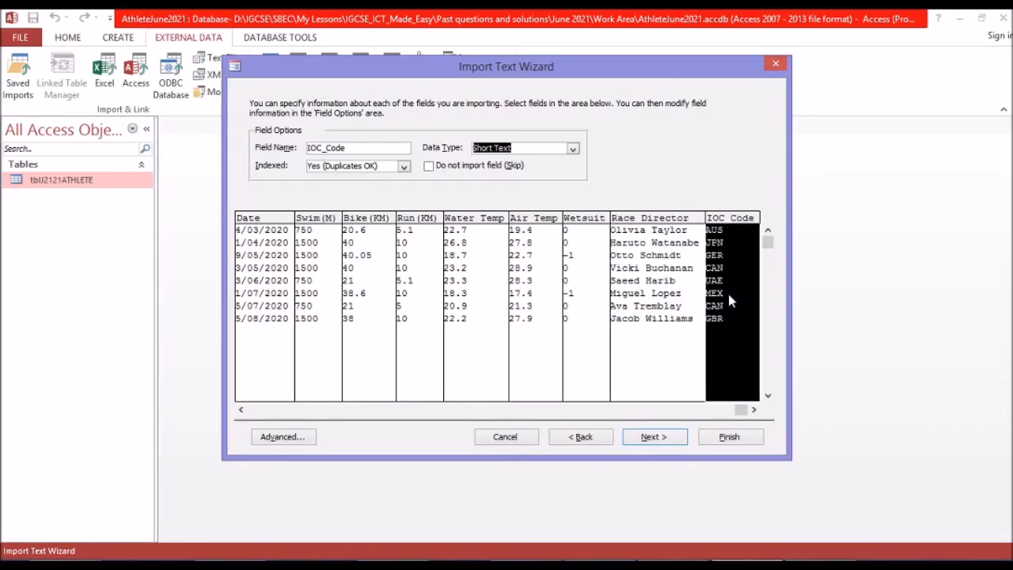
{"action": "left_click", "coordinate": [577, 312]}
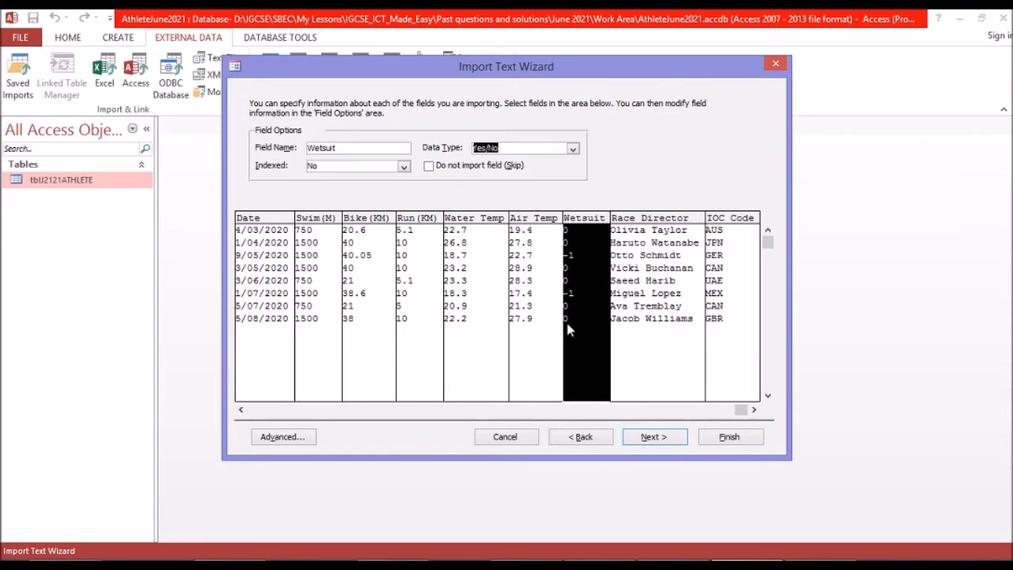
Choose Event_ID as the events table's own primary key and check the key requirement in the exam paper.
{"action": "left_click", "coordinate": [657, 438]}
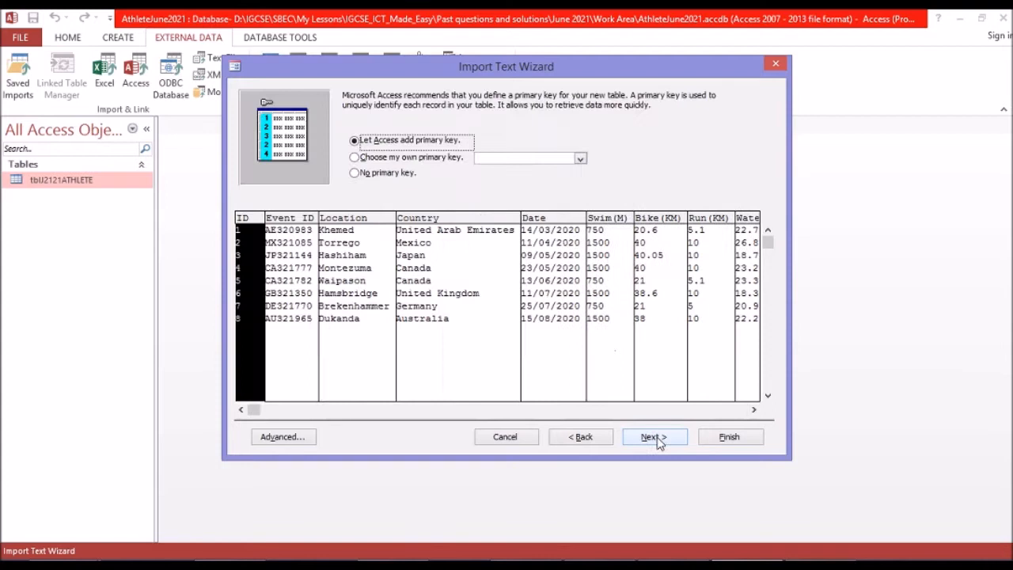
{"action": "left_click", "coordinate": [381, 159]}
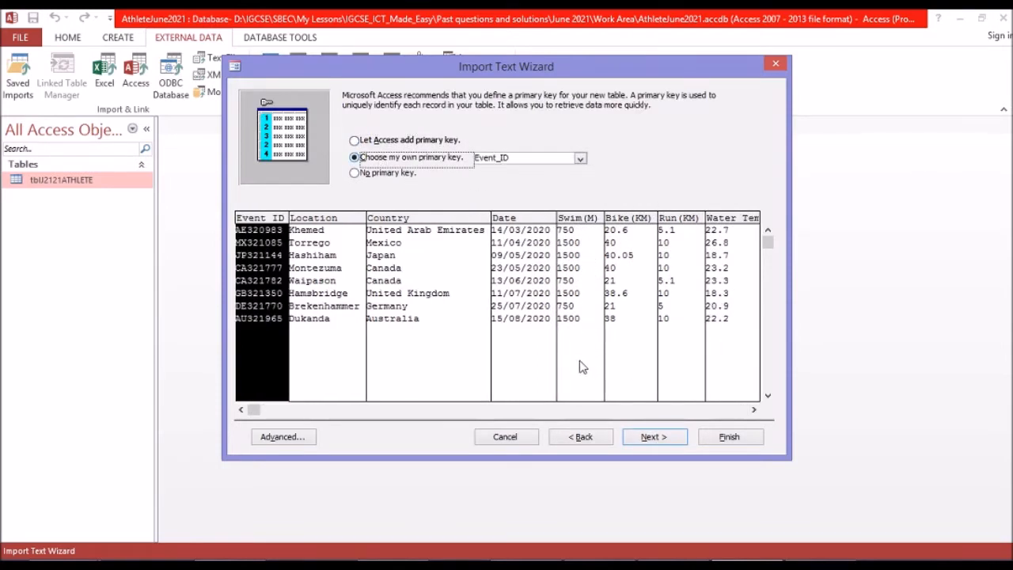
{"action": "mouse_move", "coordinate": [699, 554]}
{"action": "left_click", "coordinate": [685, 514]}
{"action": "scroll", "coordinate": [455, 258], "scroll_direction": "down", "scroll_amount": 3}
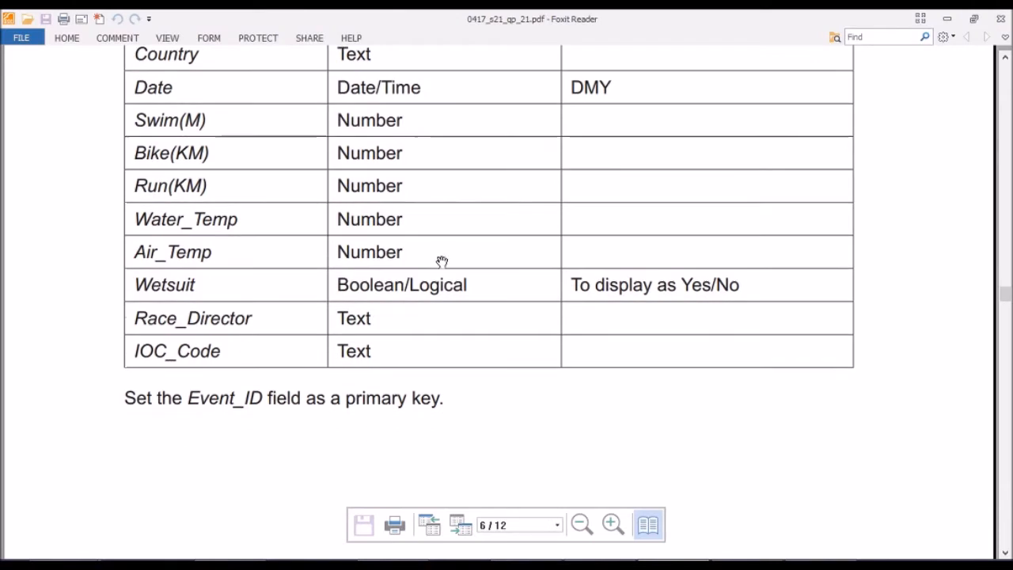
{"action": "scroll", "coordinate": [335, 393], "scroll_direction": "down", "scroll_amount": 5}
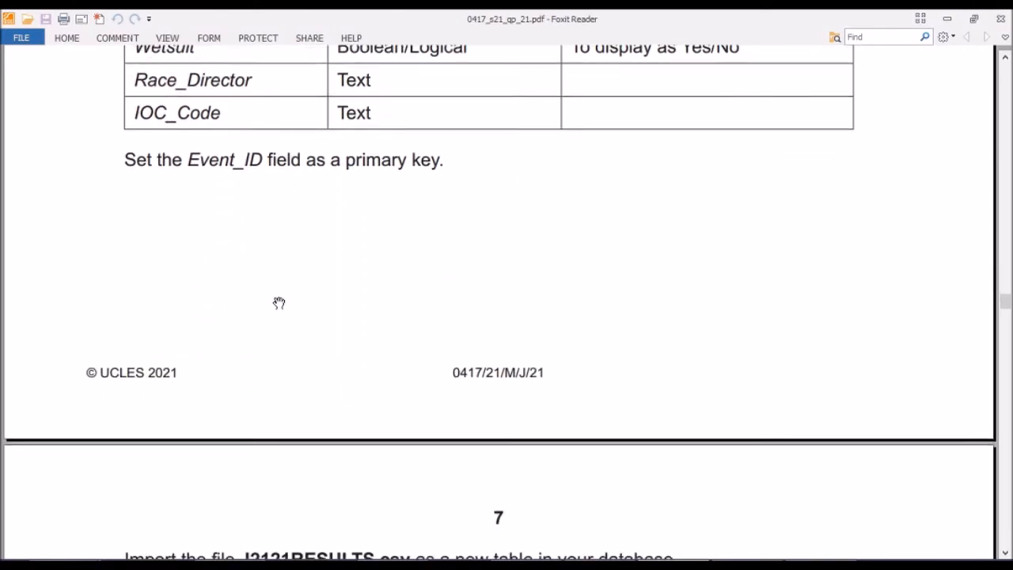
Finish importing the events data into a table named tblJ2121EVENTS, without saving the import steps.
{"action": "scroll", "coordinate": [285, 303], "scroll_direction": "down", "scroll_amount": 2}
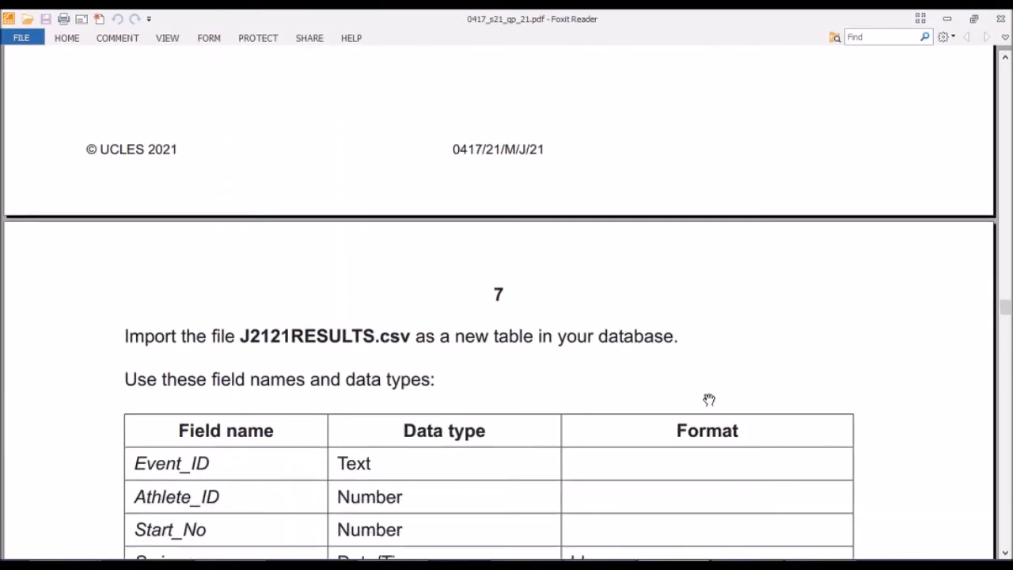
{"action": "left_click", "coordinate": [733, 561]}
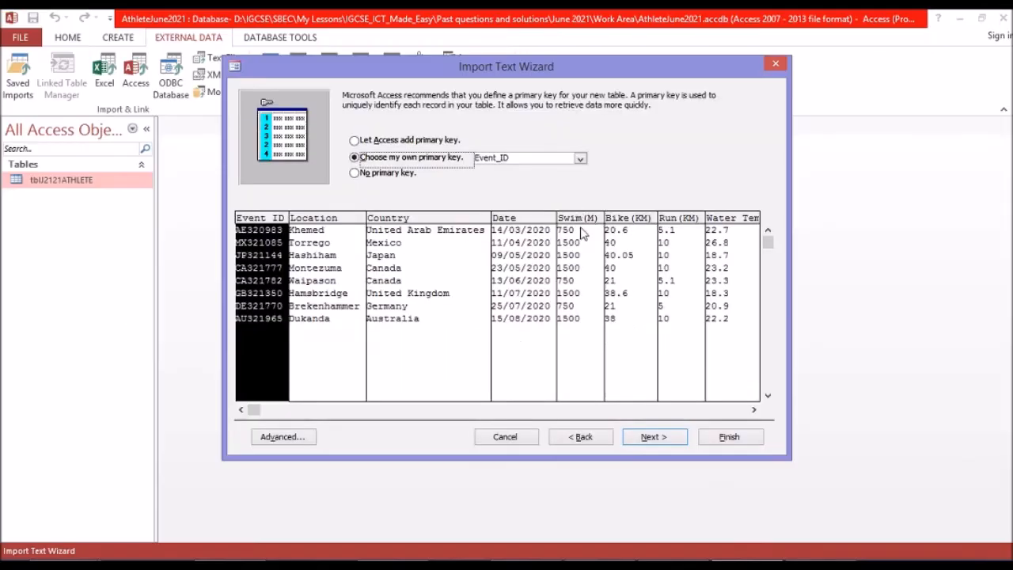
{"action": "left_click", "coordinate": [654, 437]}
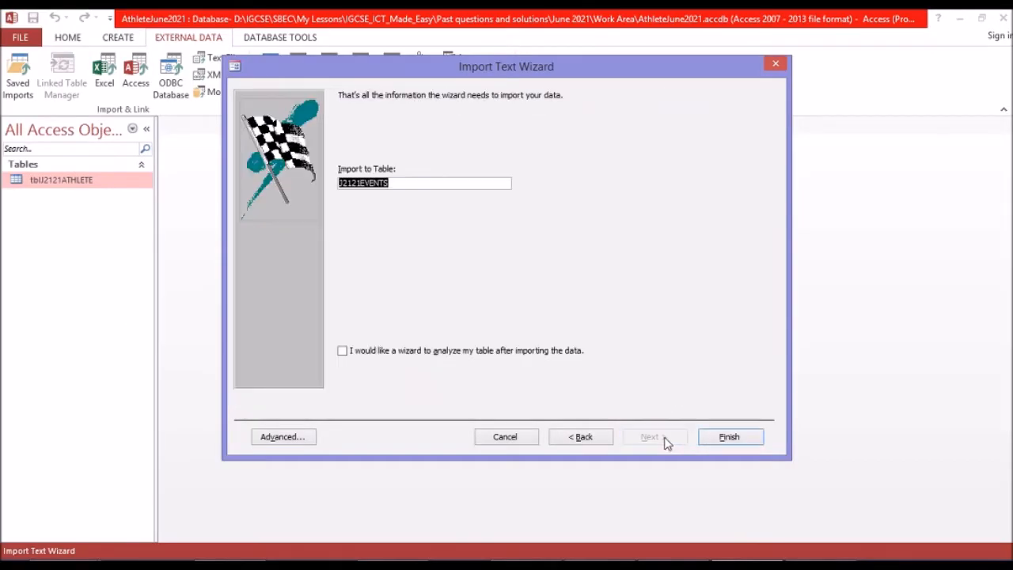
{"action": "left_click", "coordinate": [342, 182]}
{"action": "type", "text": "tbl"}
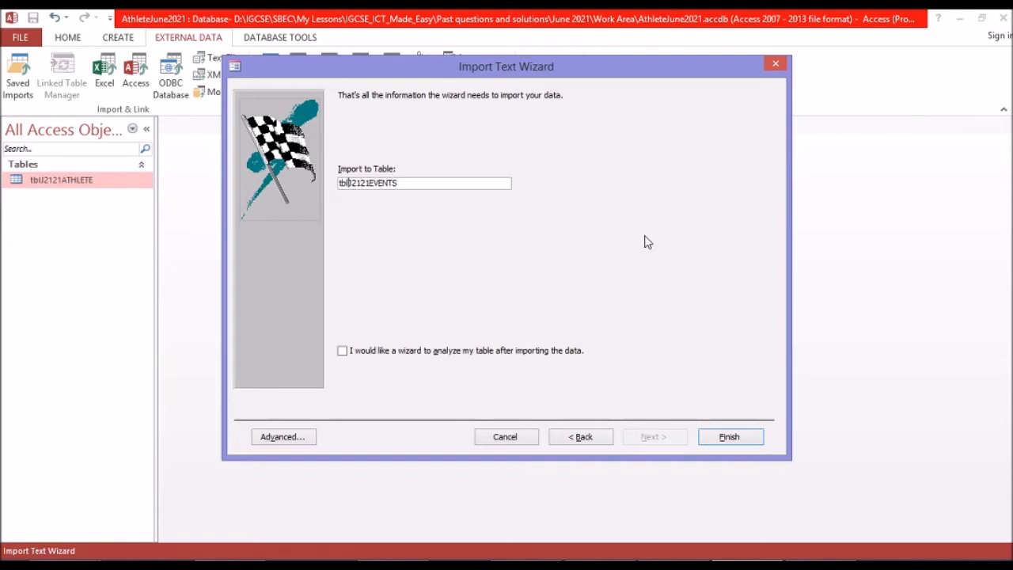
{"action": "left_click", "coordinate": [719, 436]}
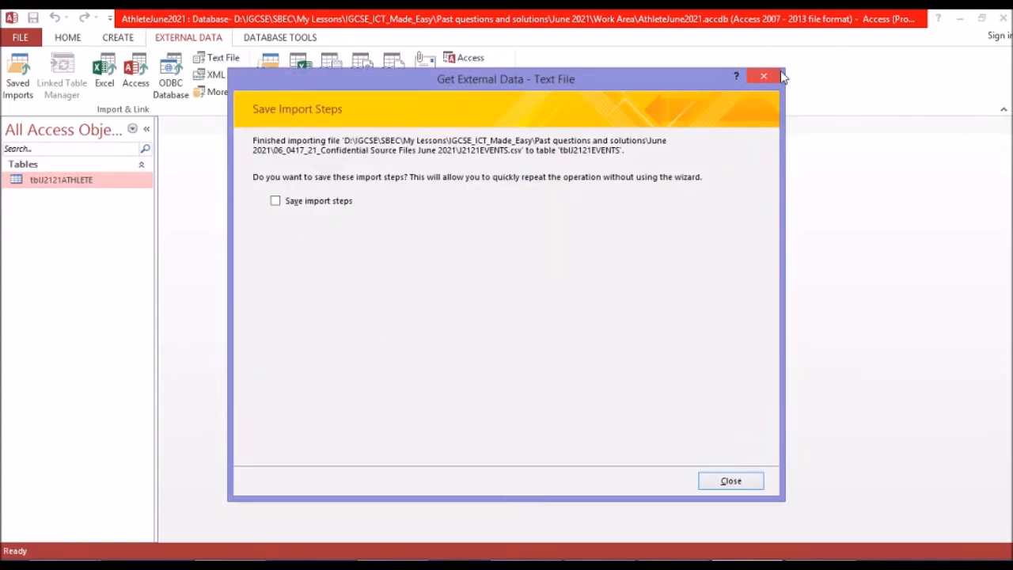
{"action": "left_click", "coordinate": [763, 76]}
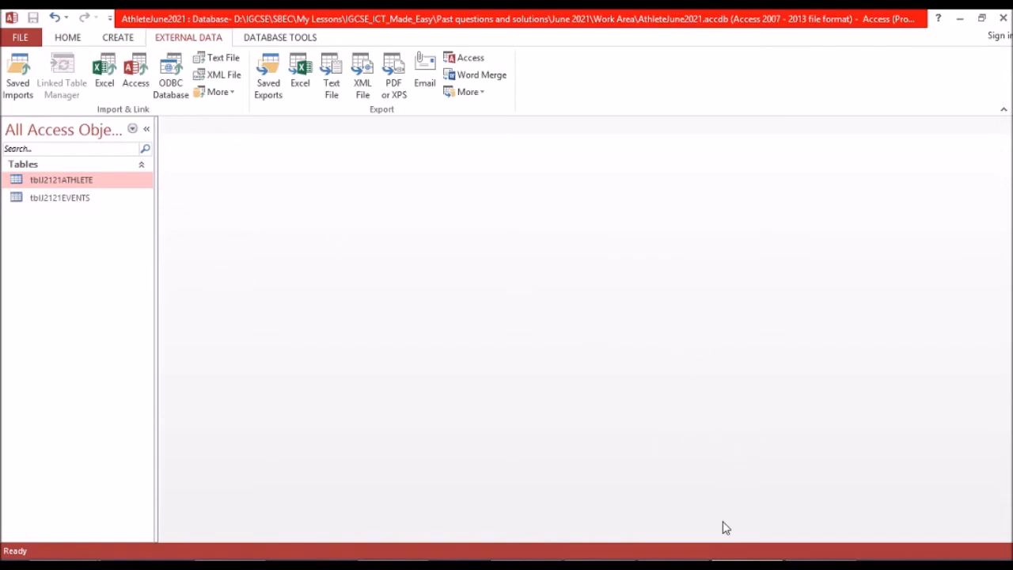
Read the exam paper's results table requirements and select J2121RESULTS as the text file to import into a new table.
{"action": "left_click", "coordinate": [677, 507]}
{"action": "scroll", "coordinate": [559, 396], "scroll_direction": "down", "scroll_amount": 5}
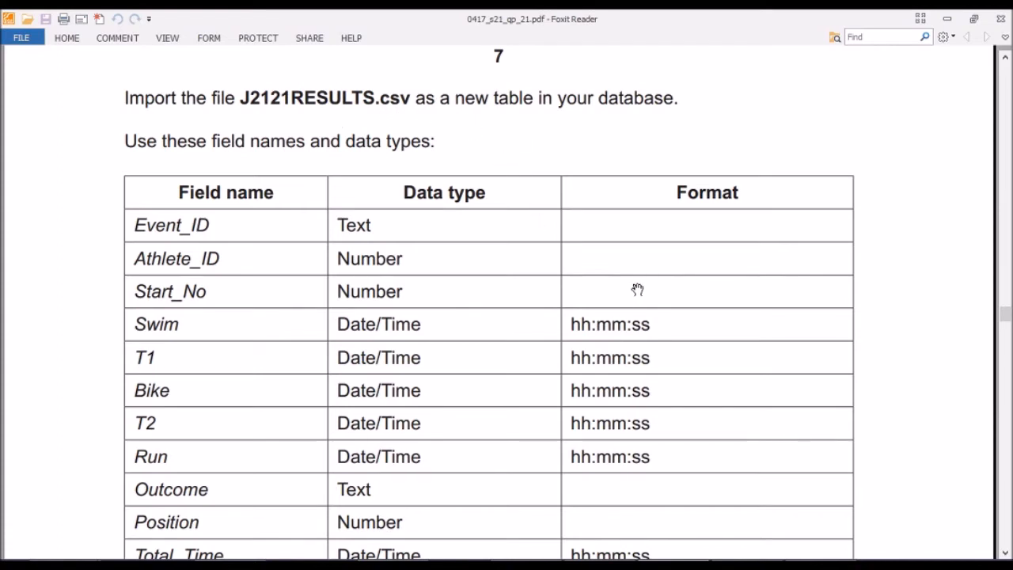
{"action": "left_click", "coordinate": [730, 566]}
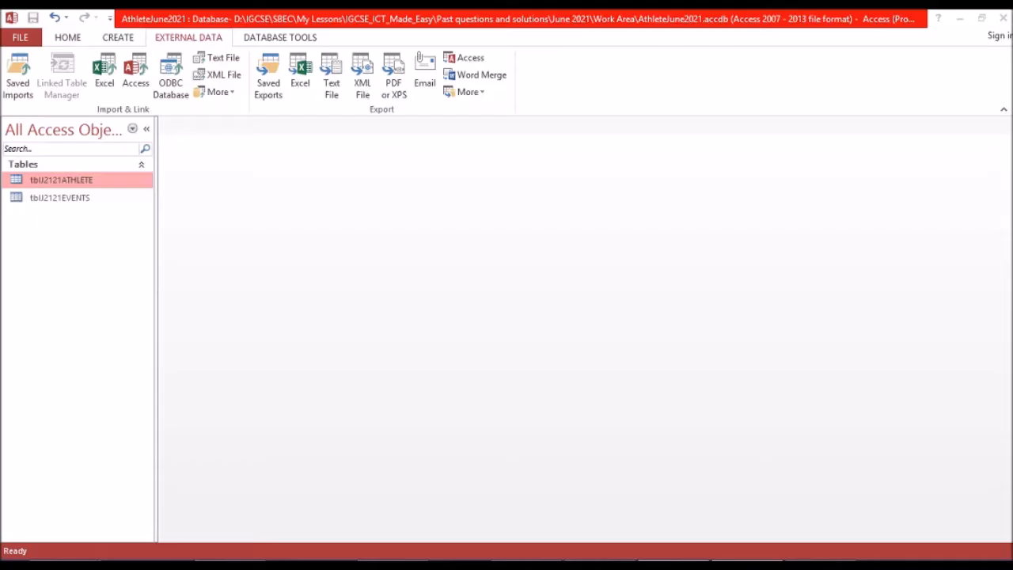
{"action": "left_click", "coordinate": [233, 62]}
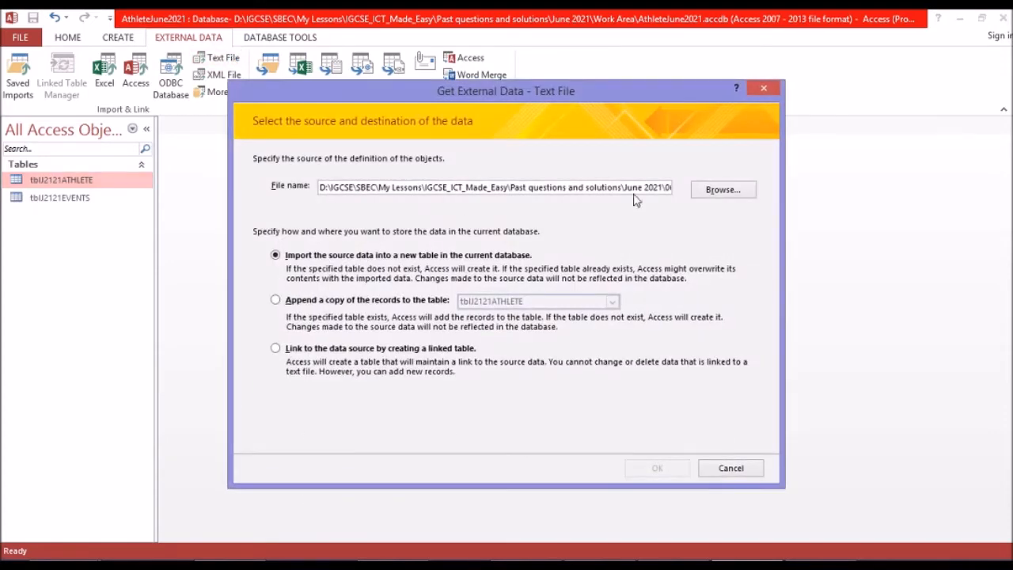
{"action": "left_click", "coordinate": [710, 192]}
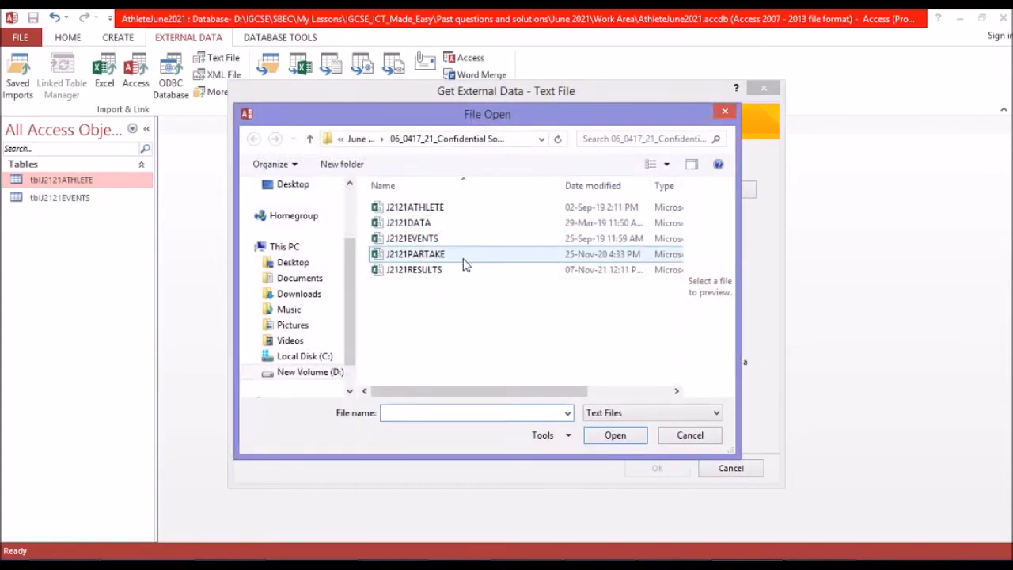
{"action": "left_click", "coordinate": [457, 271]}
{"action": "double_click", "coordinate": [457, 272]}
{"action": "left_click", "coordinate": [654, 467]}
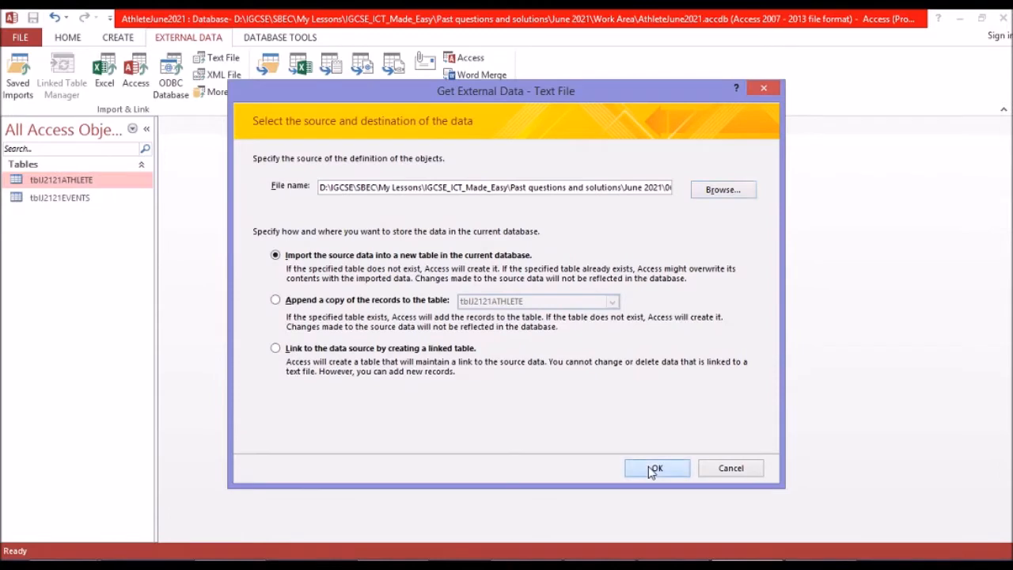
Import the results file as comma-delimited text with the first row containing field names.
{"action": "left_click", "coordinate": [660, 440]}
{"action": "left_click", "coordinate": [367, 179]}
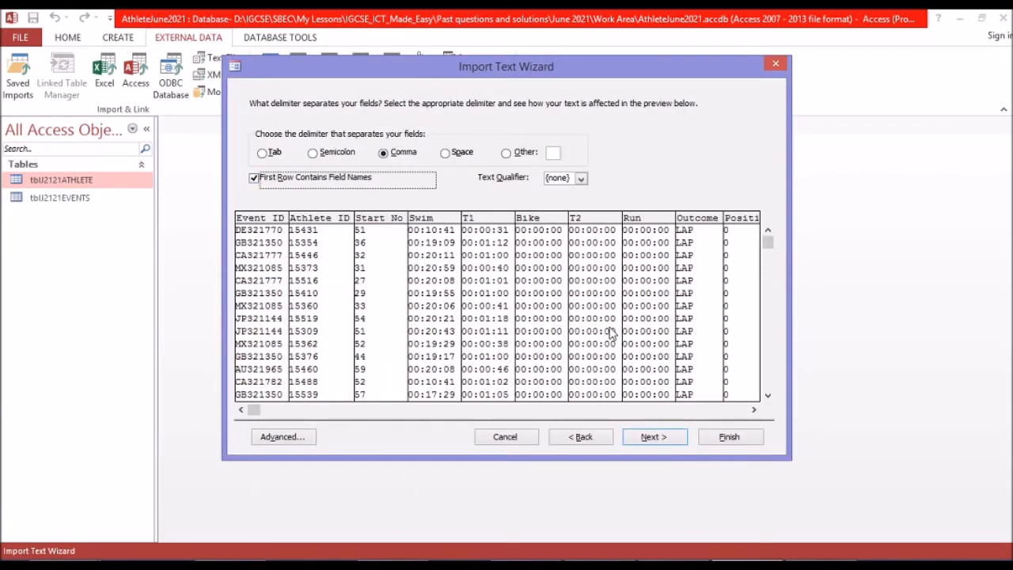
{"action": "left_click", "coordinate": [654, 438]}
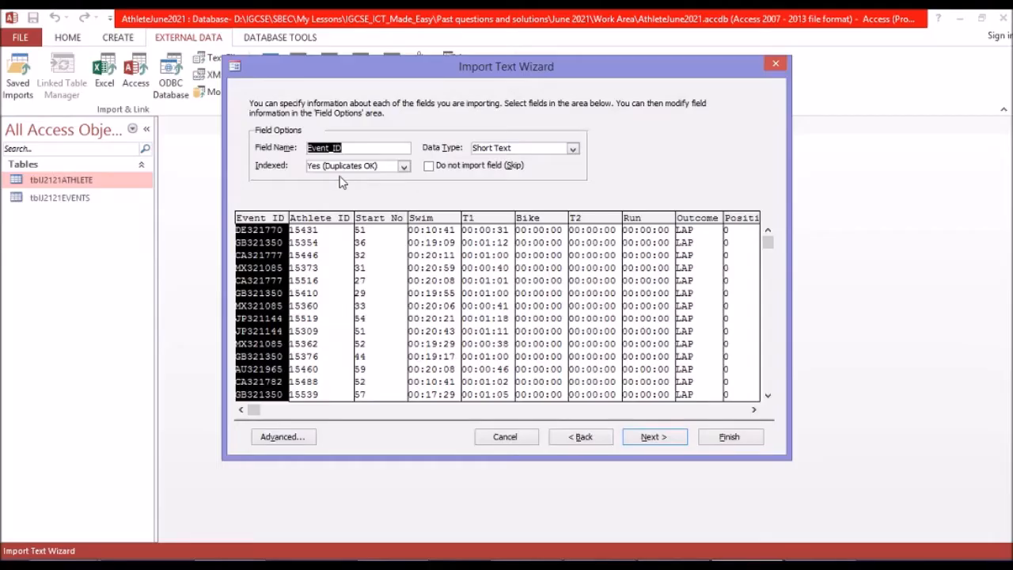
Compare the data types of the Athlete_ID, Start_No and Swim fields with the exam paper's results table.
{"action": "left_click", "coordinate": [324, 243]}
{"action": "left_click", "coordinate": [364, 253]}
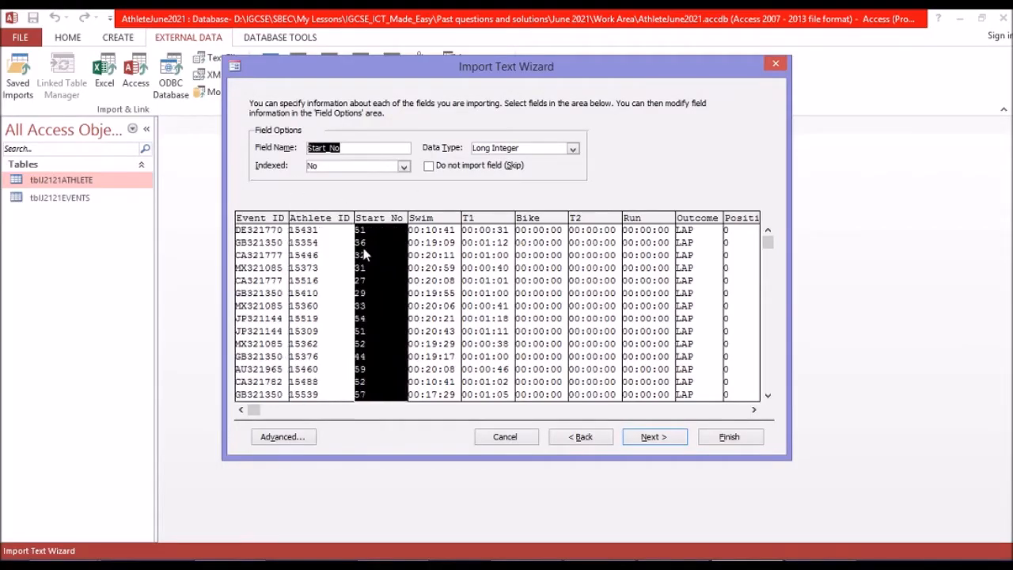
{"action": "left_click", "coordinate": [444, 256]}
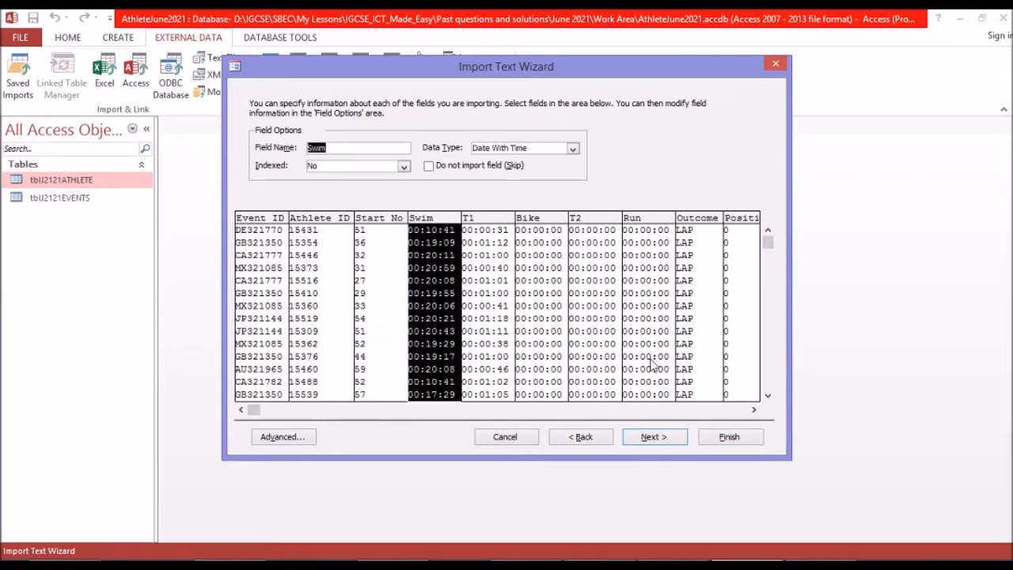
{"action": "left_click", "coordinate": [666, 565]}
{"action": "scroll", "coordinate": [631, 360], "scroll_direction": "down", "scroll_amount": 2}
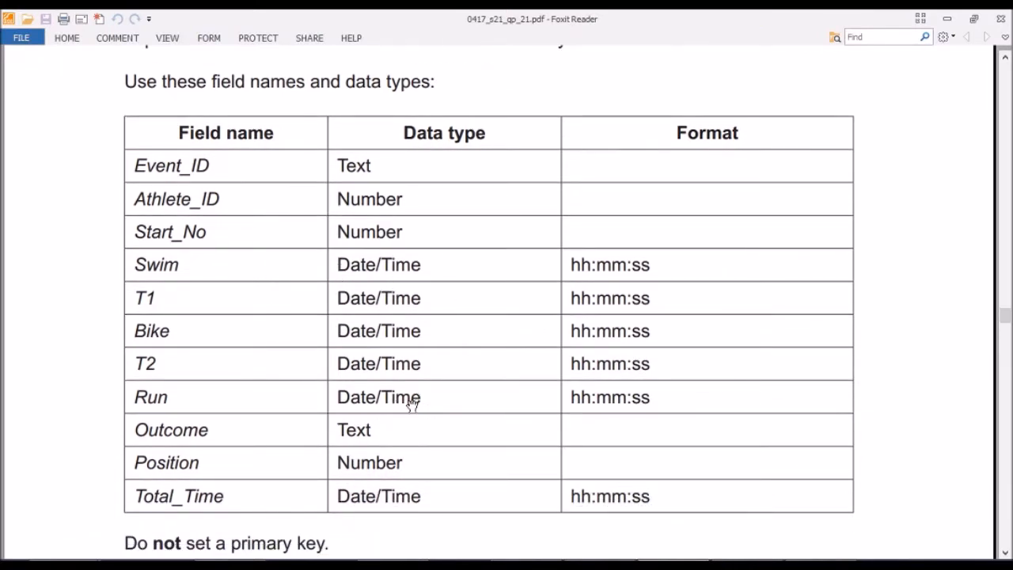
{"action": "mouse_move", "coordinate": [646, 545]}
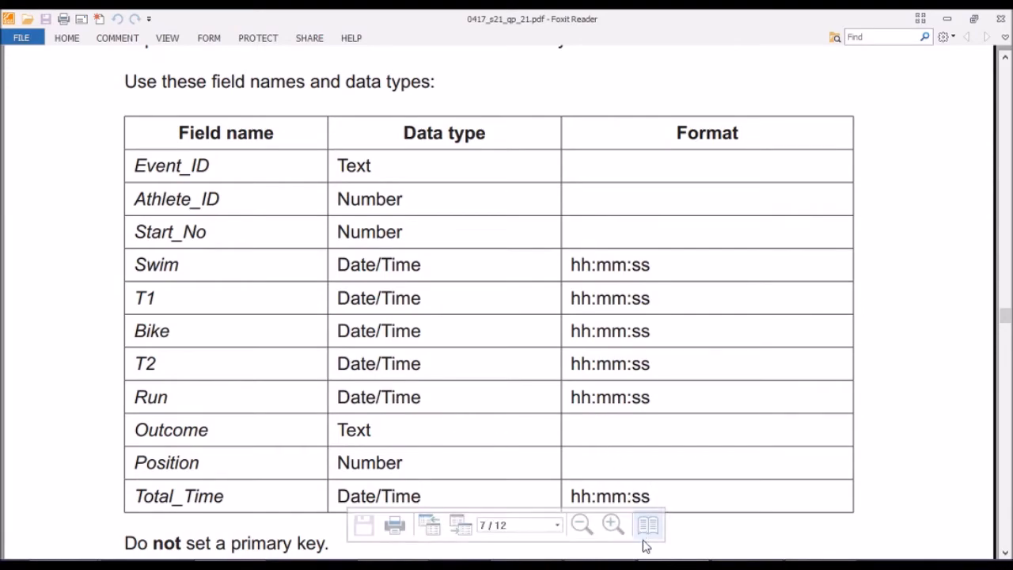
Check the T1, Bike, Run and Outcome data types against the exam paper.
{"action": "left_click", "coordinate": [659, 564]}
{"action": "left_click", "coordinate": [487, 248]}
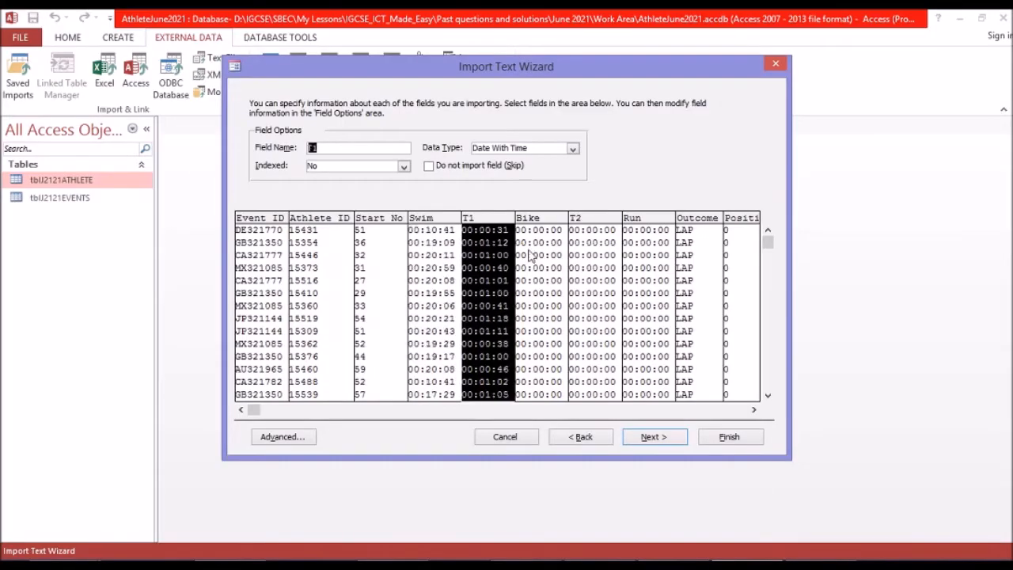
{"action": "left_click", "coordinate": [532, 255]}
{"action": "left_click", "coordinate": [642, 257]}
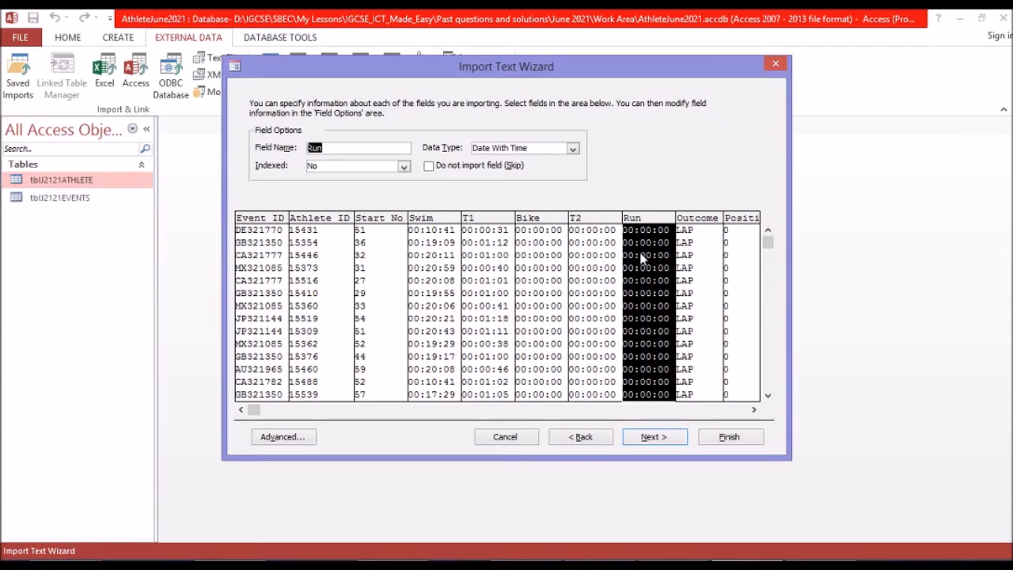
{"action": "left_click", "coordinate": [715, 343]}
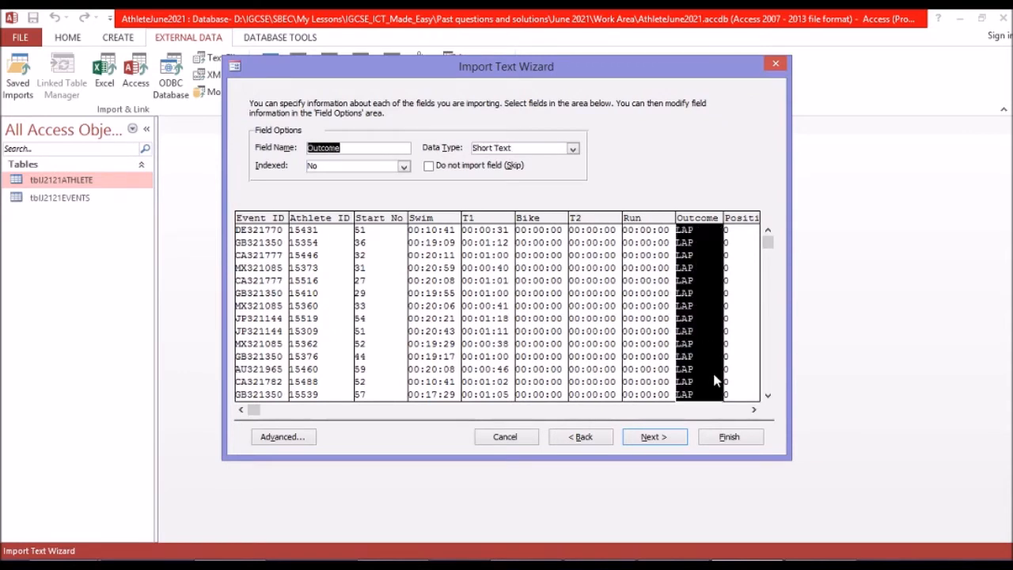
{"action": "left_click", "coordinate": [661, 565]}
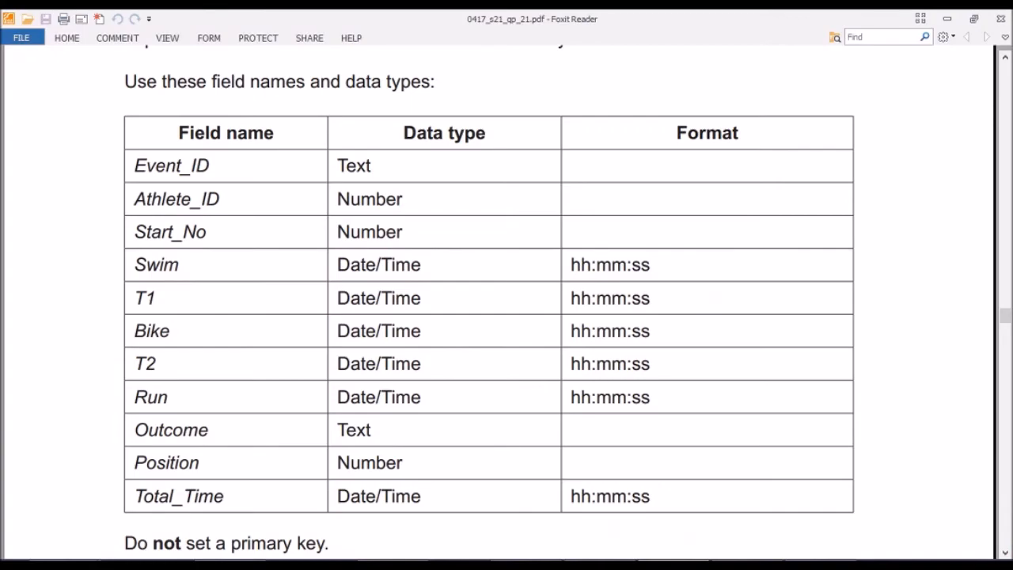
Check the data types of the Position and Total_Time fields and proceed to the primary key settings.
{"action": "left_click", "coordinate": [738, 565]}
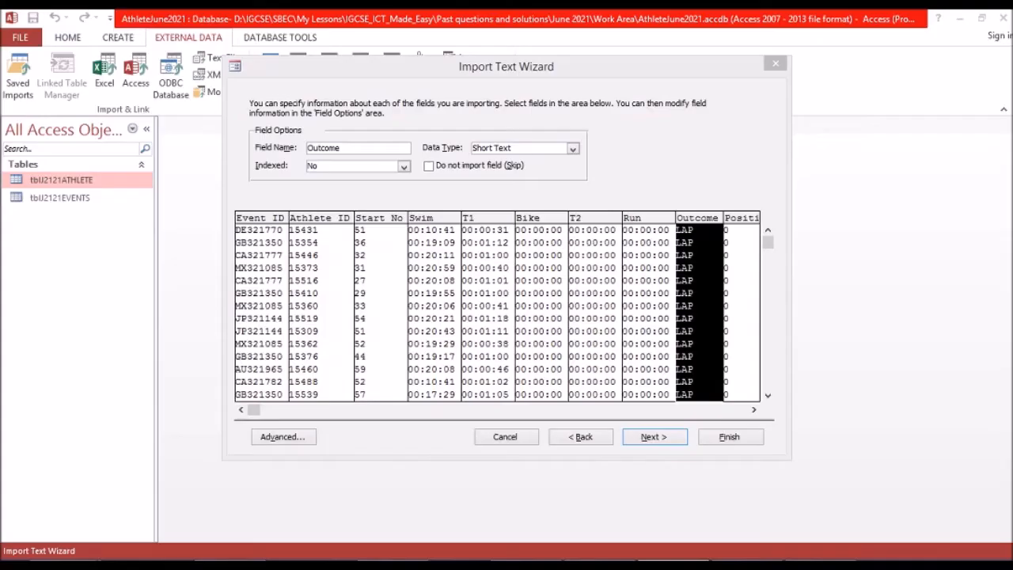
{"action": "left_click", "coordinate": [734, 342]}
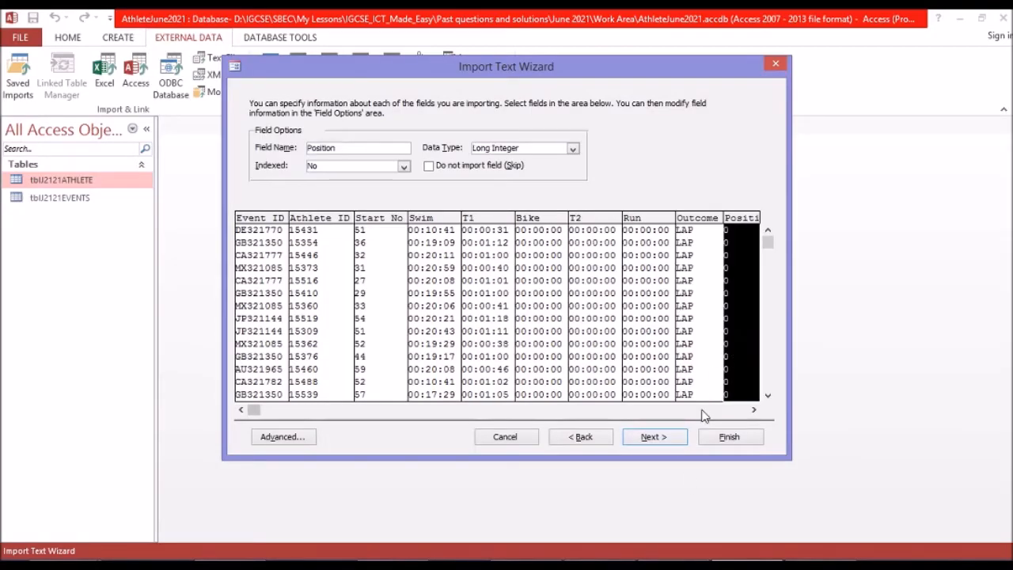
{"action": "left_click", "coordinate": [705, 410]}
{"action": "left_click", "coordinate": [703, 395]}
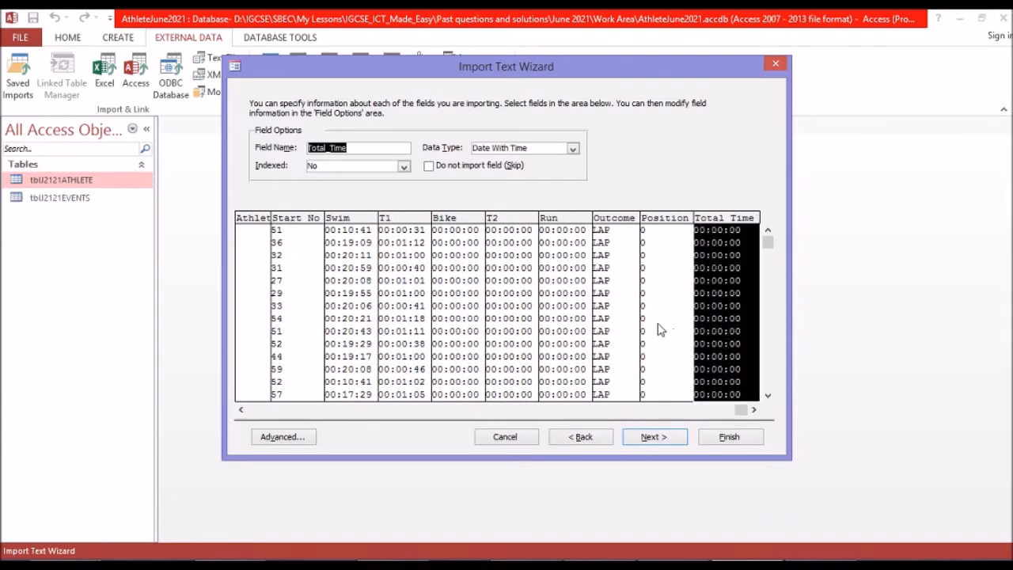
{"action": "left_click", "coordinate": [649, 438]}
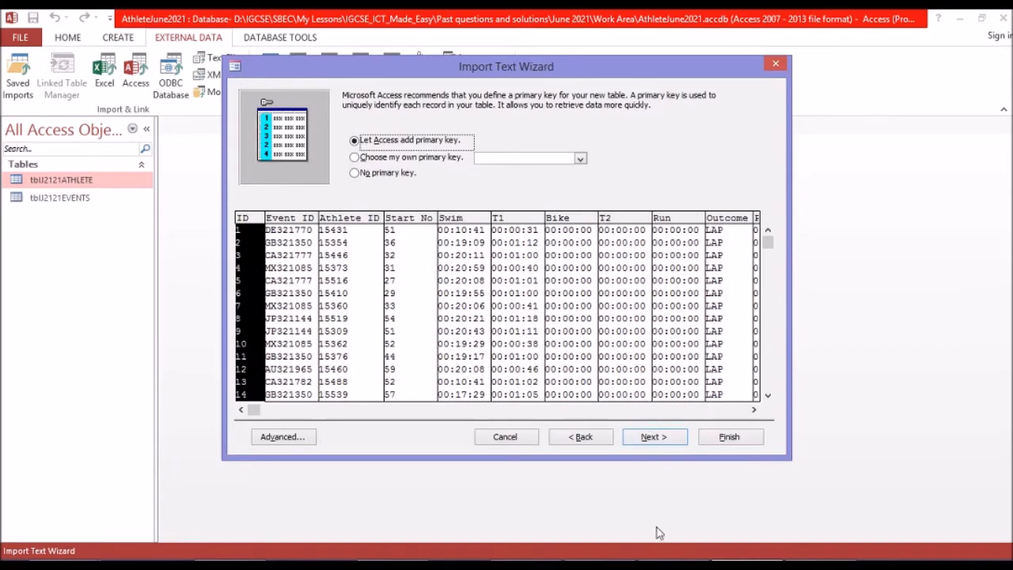
Read the exam paper's key, evidence and relationship requirements, and import the results table with no primary key.
{"action": "left_click", "coordinate": [674, 565]}
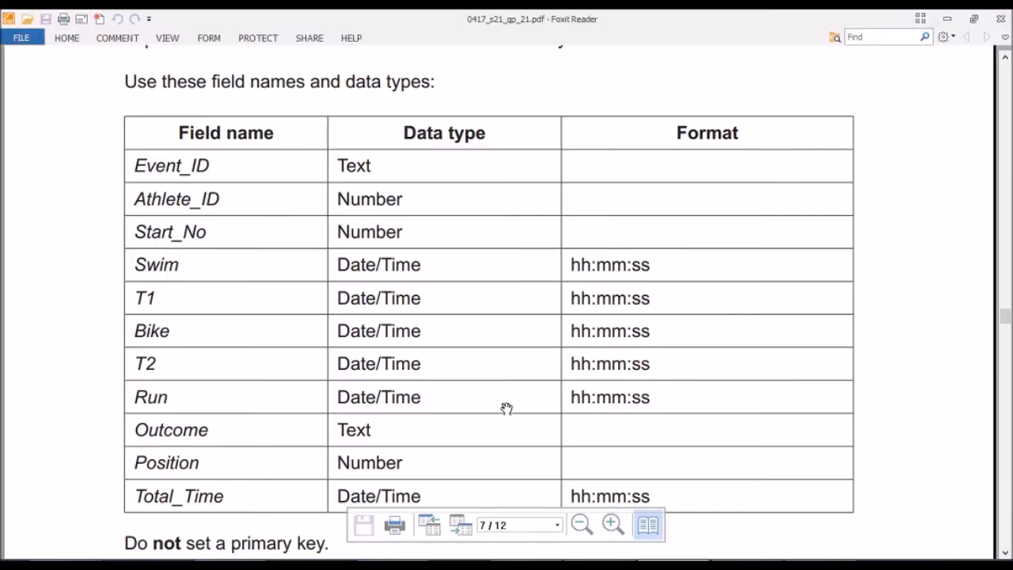
{"action": "scroll", "coordinate": [507, 410], "scroll_direction": "down", "scroll_amount": 2}
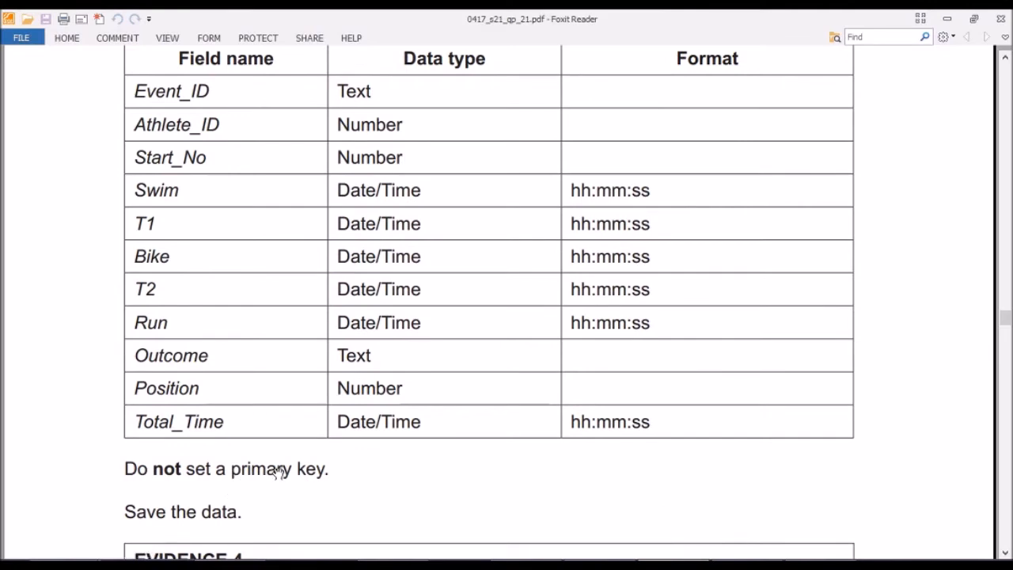
{"action": "scroll", "coordinate": [325, 470], "scroll_direction": "down", "scroll_amount": 4}
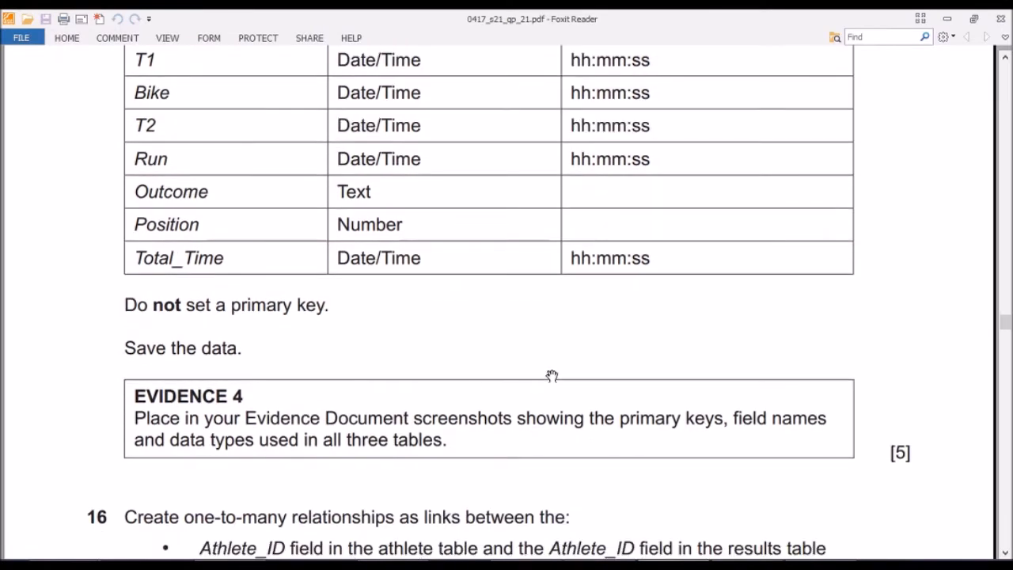
{"action": "scroll", "coordinate": [547, 378], "scroll_direction": "down", "scroll_amount": 4}
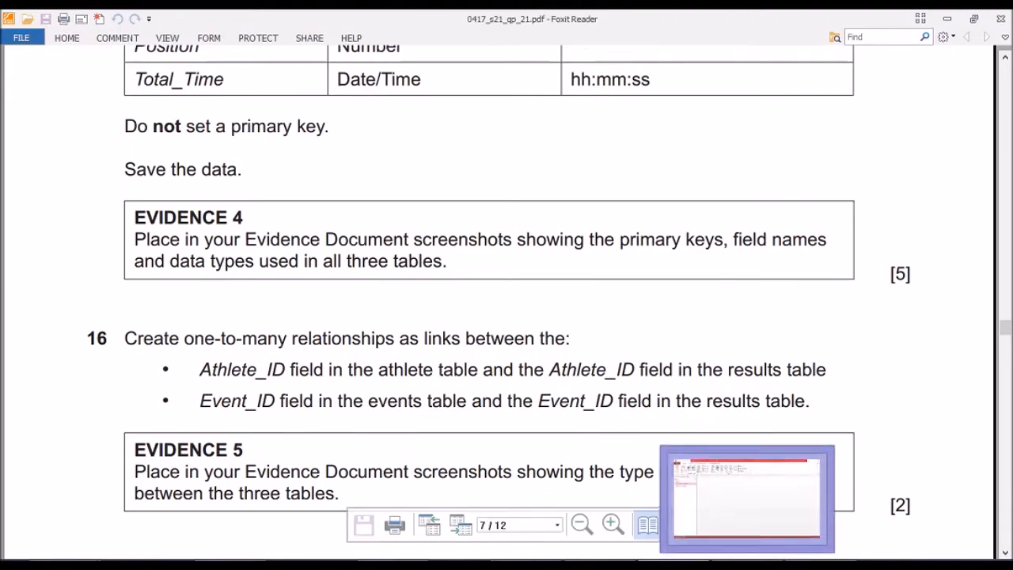
{"action": "left_click", "coordinate": [747, 565]}
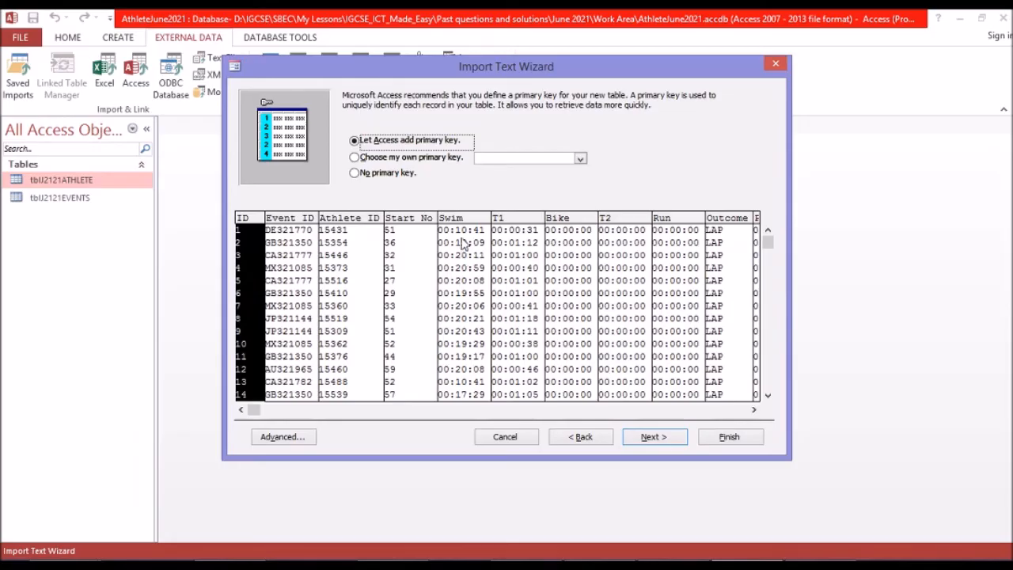
{"action": "left_click", "coordinate": [371, 175]}
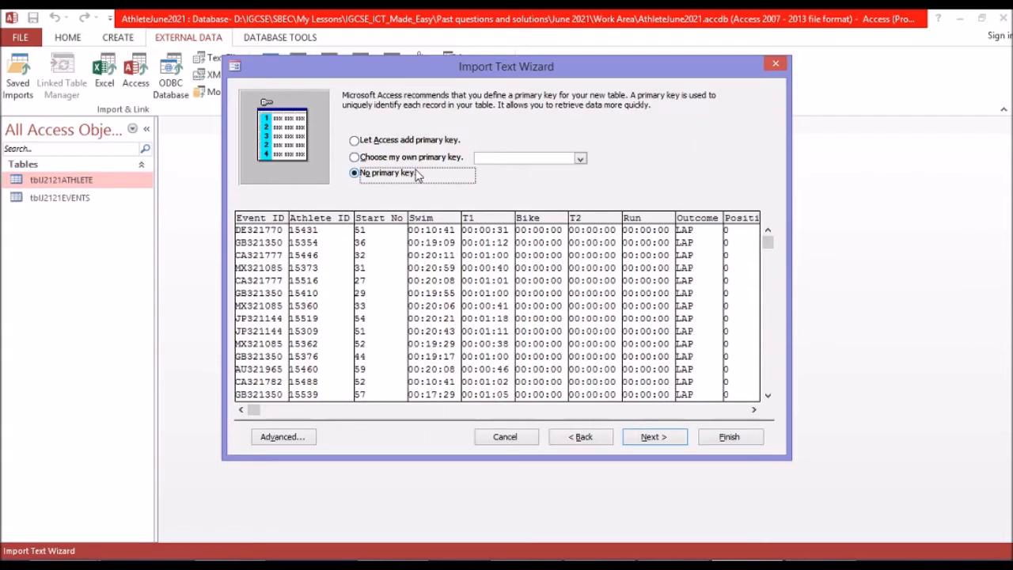
{"action": "left_click", "coordinate": [655, 436]}
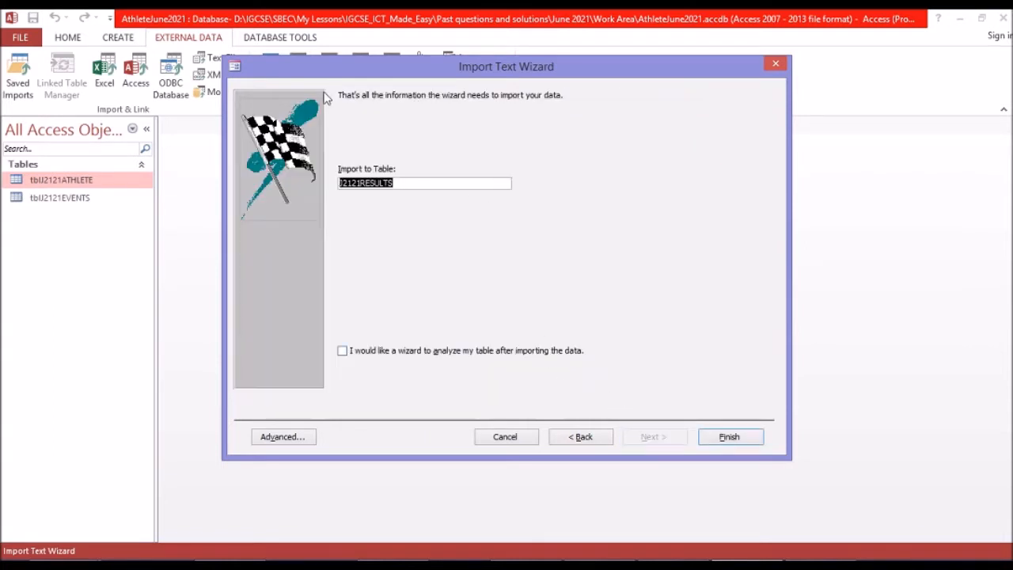
Name the results table tblJ2121RESULTS and finish the import without saving the import steps.
{"action": "left_click", "coordinate": [342, 182]}
{"action": "type", "text": "tbl"}
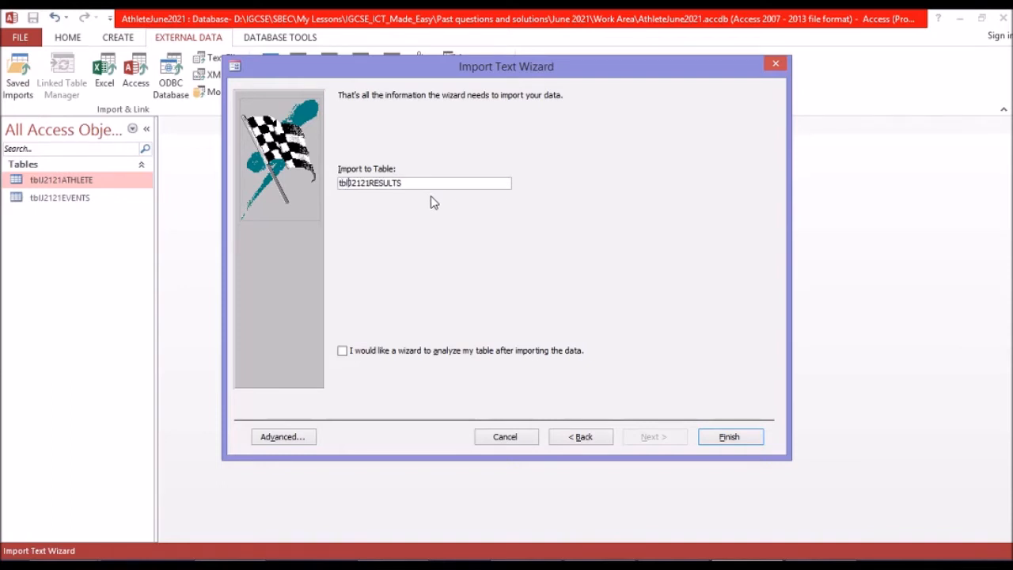
{"action": "left_click", "coordinate": [722, 440]}
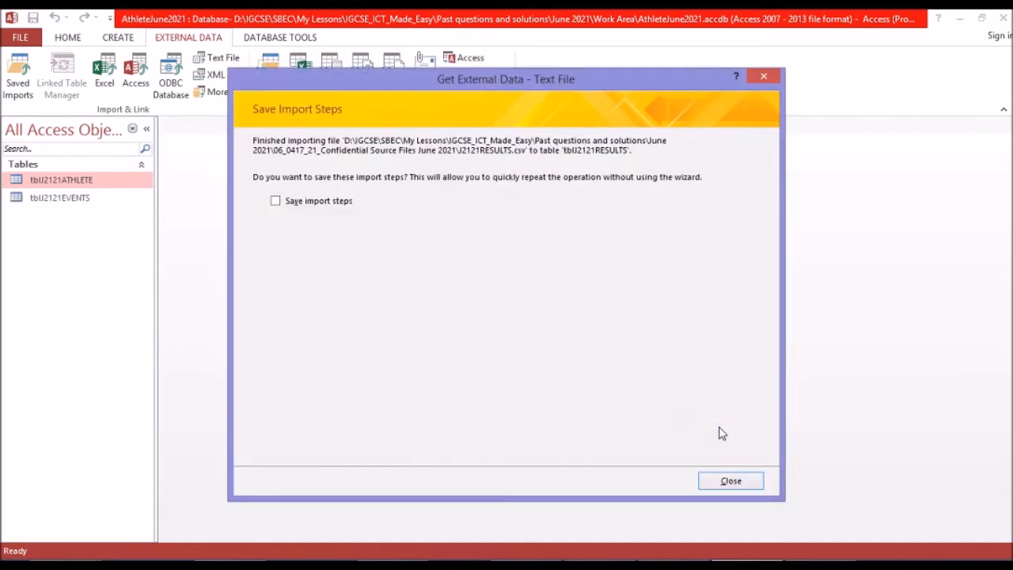
{"action": "left_click", "coordinate": [727, 480]}
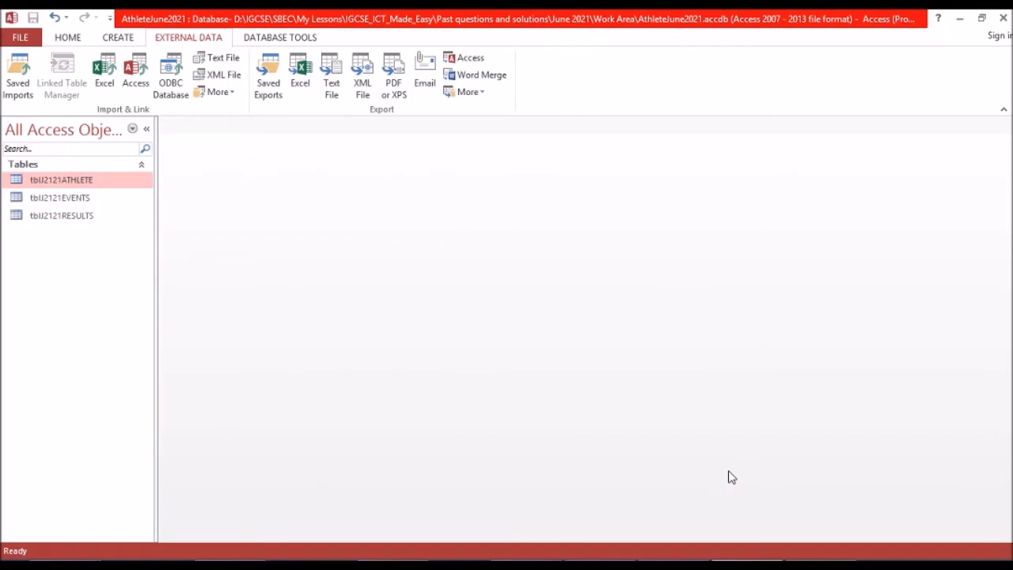
Open tblJ2121EVENTS, tblJ2121RESULTS and tblJ2121ATHLETE to view their imported records.
{"action": "double_click", "coordinate": [79, 198]}
{"action": "double_click", "coordinate": [79, 216]}
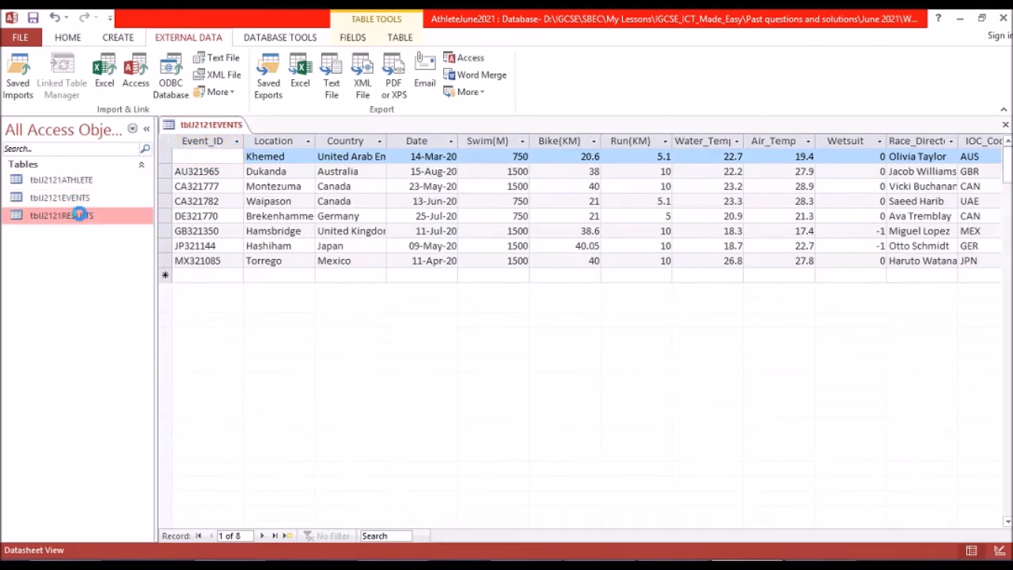
{"action": "left_click", "coordinate": [72, 182]}
{"action": "double_click", "coordinate": [72, 183]}
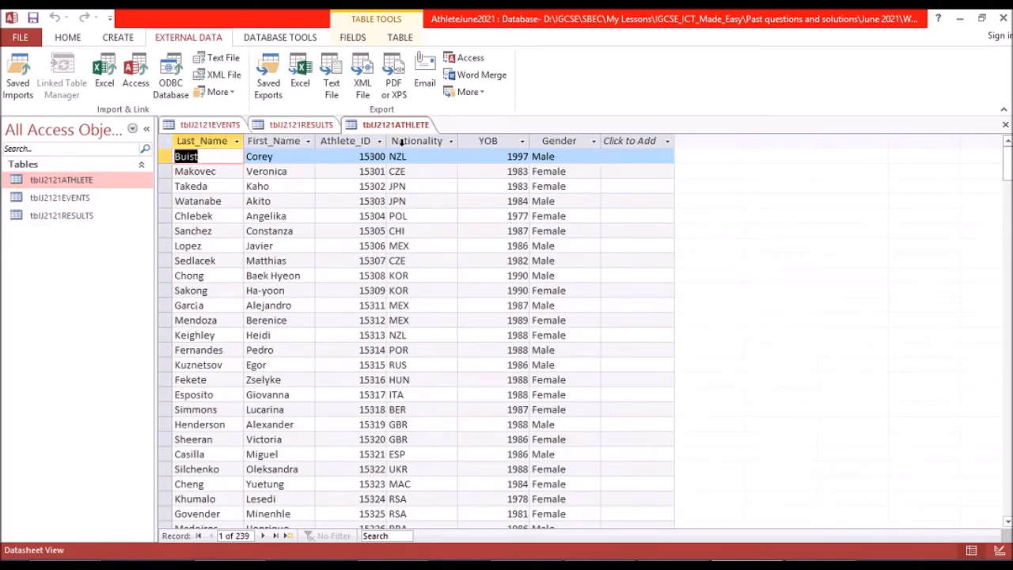
{"action": "left_click", "coordinate": [400, 125]}
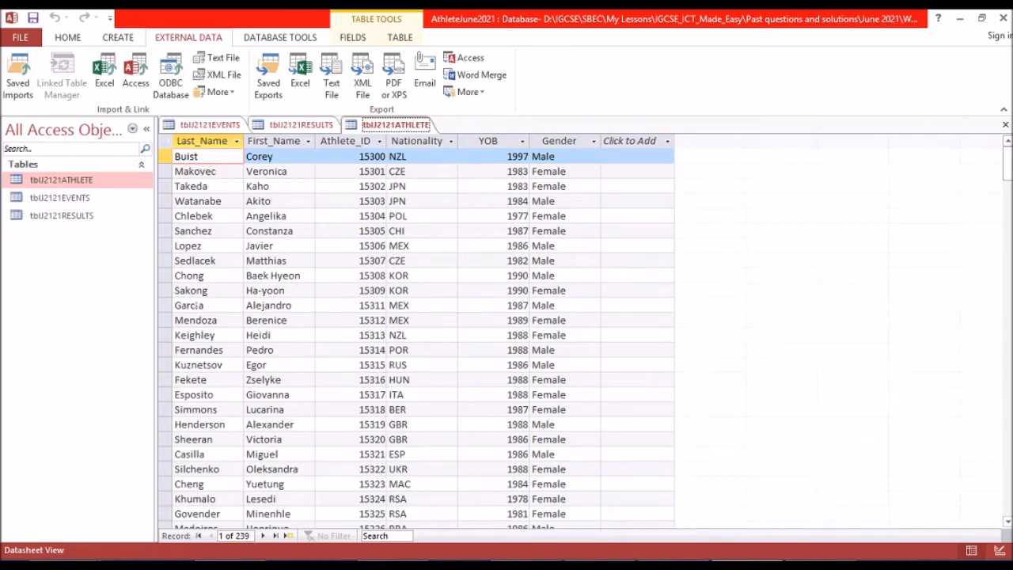
Read the Evidence 4 requirement in the exam paper, and show tblJ2121ATHLETE in Design View.
{"action": "left_click", "coordinate": [672, 563]}
{"action": "scroll", "coordinate": [446, 303], "scroll_direction": "down", "scroll_amount": 1}
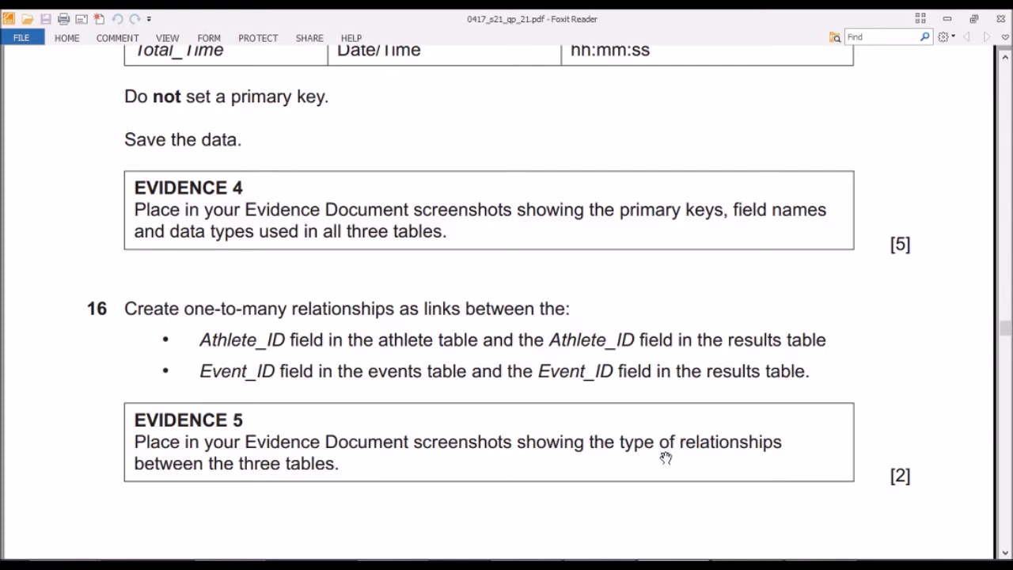
{"action": "mouse_move", "coordinate": [648, 520]}
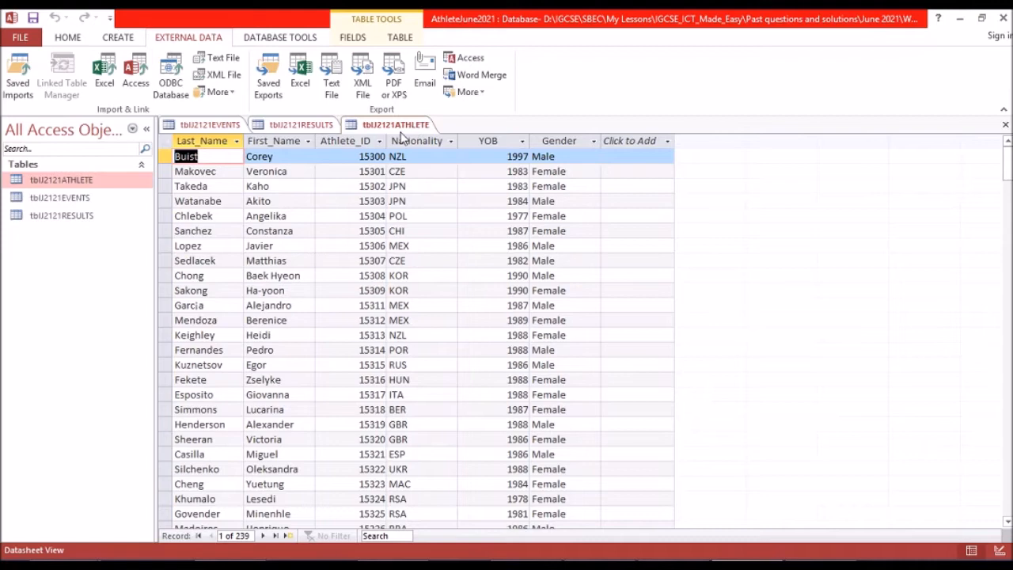
{"action": "left_click", "coordinate": [70, 37]}
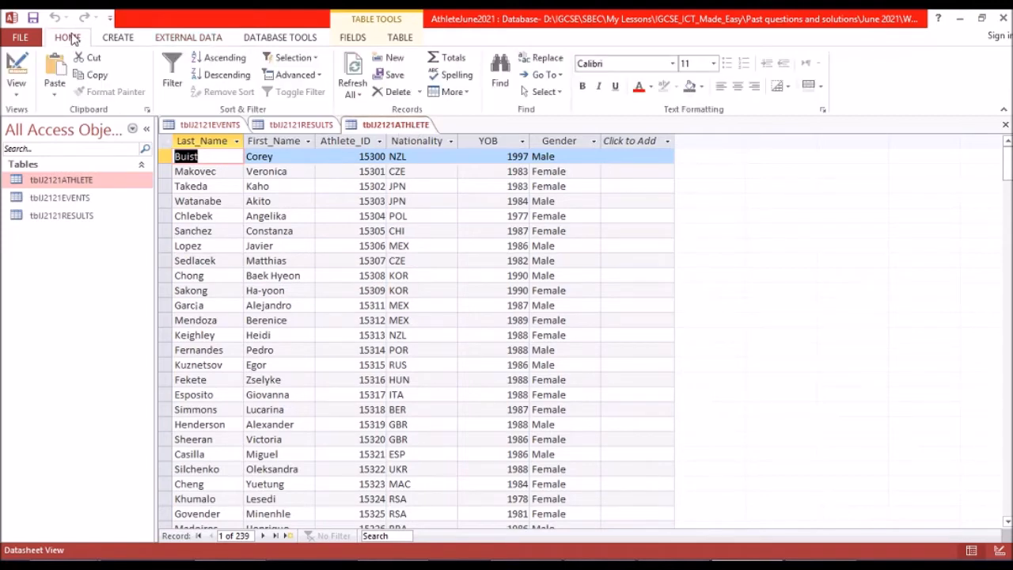
{"action": "left_click", "coordinate": [16, 83]}
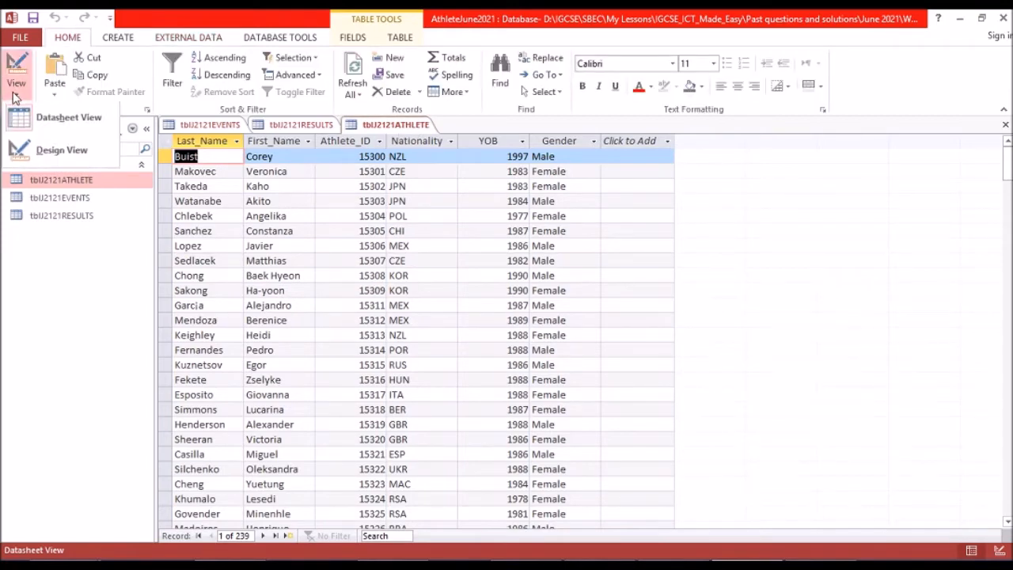
{"action": "left_click", "coordinate": [29, 147]}
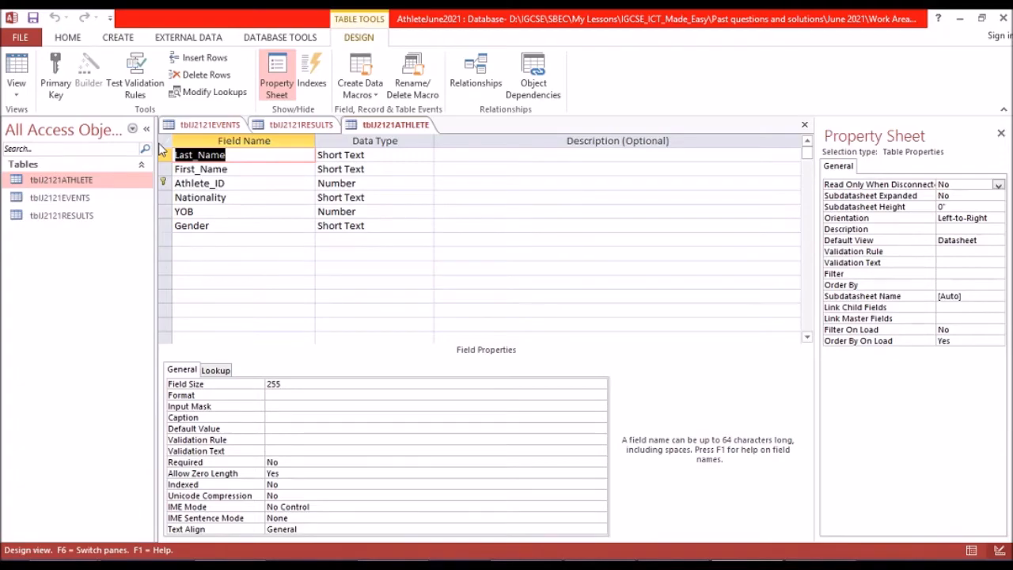
Capture the athlete table's primary key, field names and data types, and paste the image under EVIDENCE 4 in the Word evidence document.
{"action": "key", "text": "Print"}
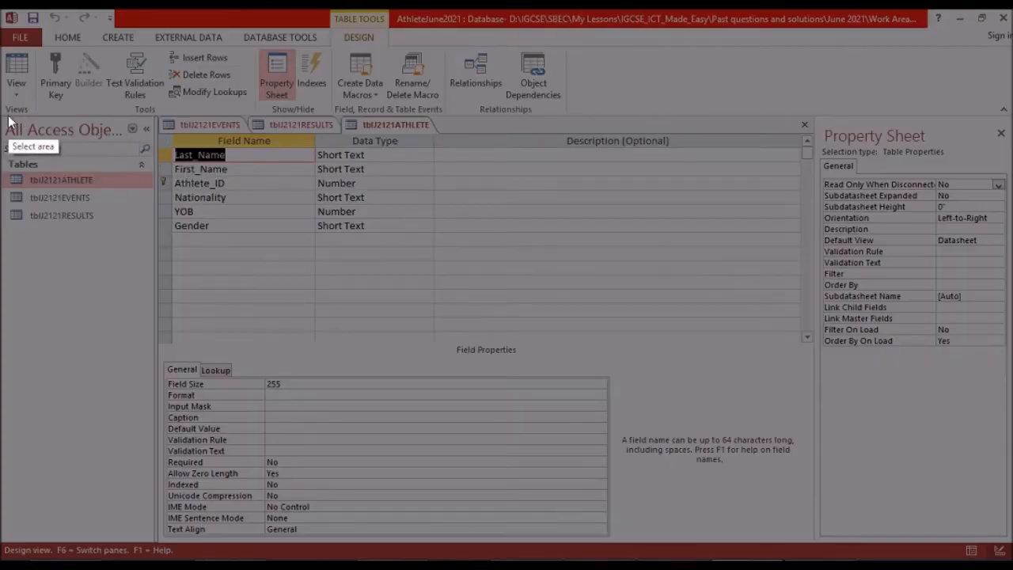
{"action": "mouse_move", "coordinate": [2, 117]}
{"action": "left_mouse_down"}
{"action": "mouse_move", "coordinate": [36, 176]}
{"action": "mouse_move", "coordinate": [70, 208]}
{"action": "mouse_move", "coordinate": [259, 249]}
{"action": "mouse_move", "coordinate": [448, 253]}
{"action": "mouse_move", "coordinate": [437, 254]}
{"action": "mouse_move", "coordinate": [434, 236]}
{"action": "left_mouse_up"}
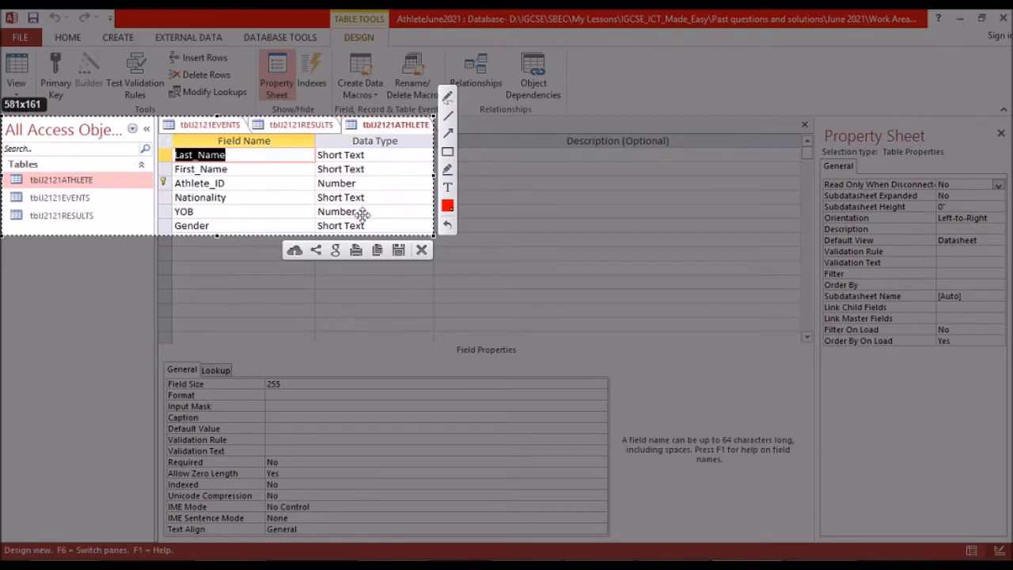
{"action": "left_click", "coordinate": [377, 251]}
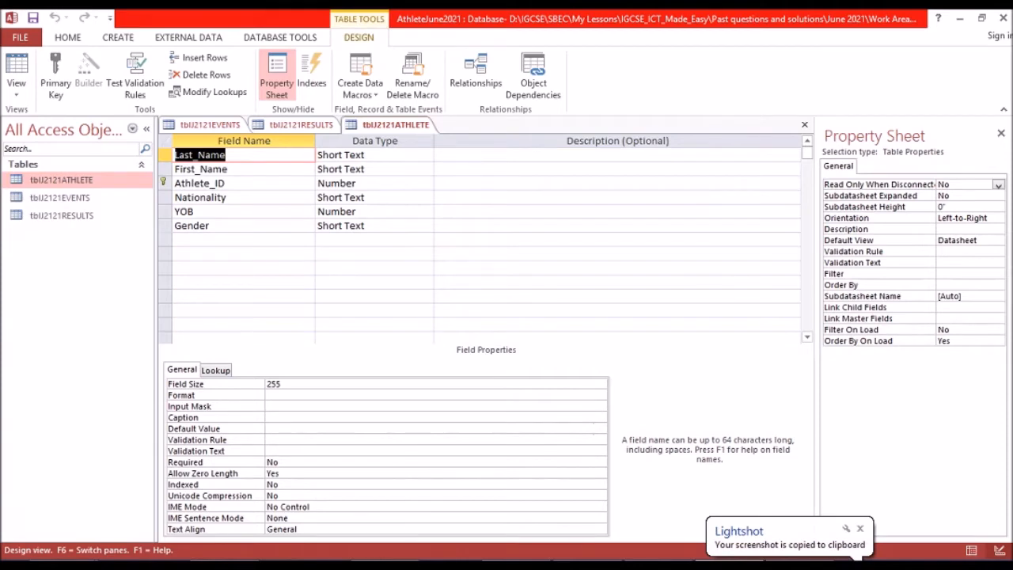
{"action": "key", "text": "alt+Tab"}
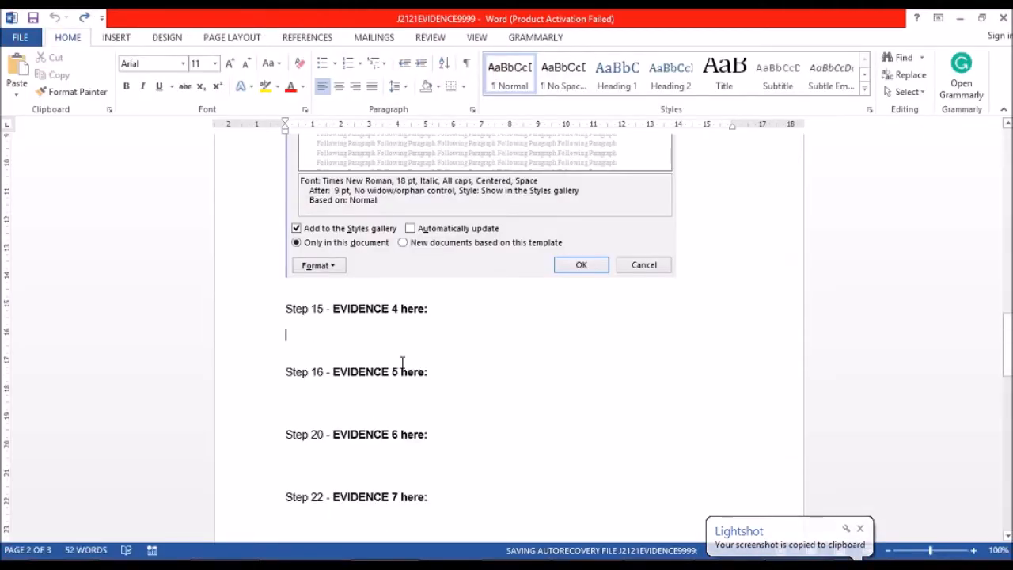
{"action": "key", "text": "ctrl+v"}
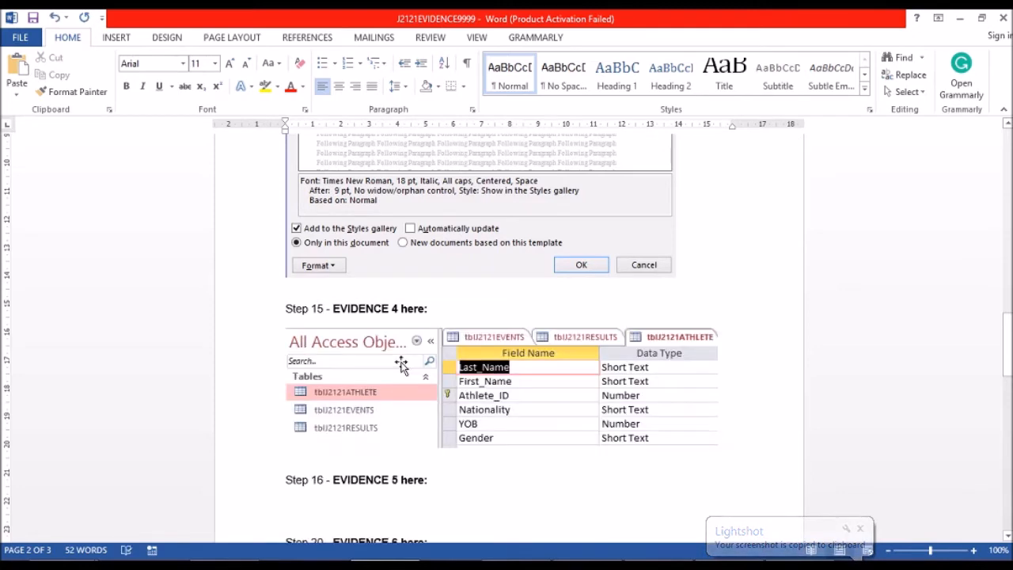
{"action": "key", "text": "Return"}
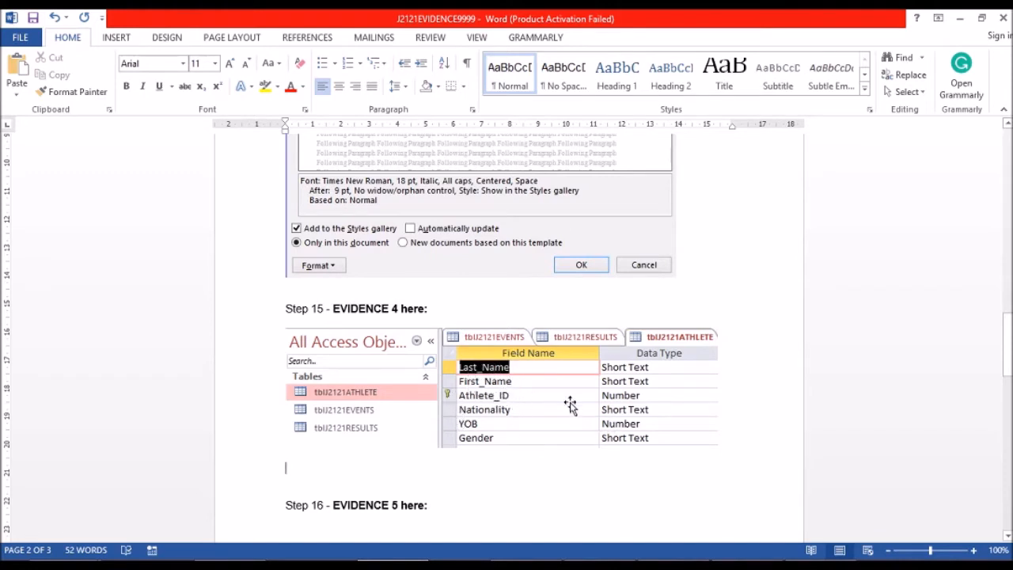
Switch to Access, show tblJ2121EVENTS in Design View, and copy a screenshot of its key, field names and data types.
{"action": "left_click", "coordinate": [395, 565]}
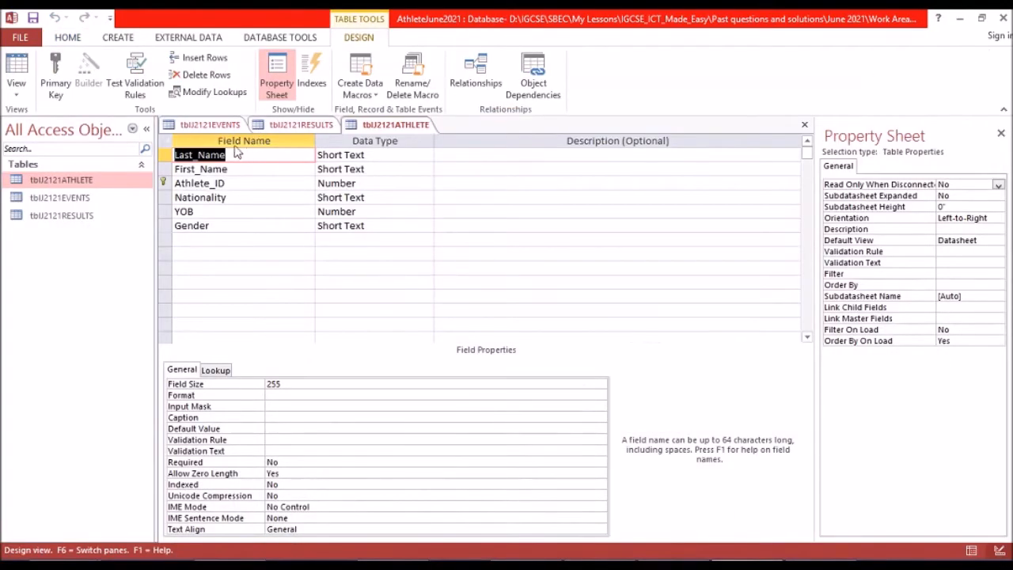
{"action": "left_click", "coordinate": [221, 125]}
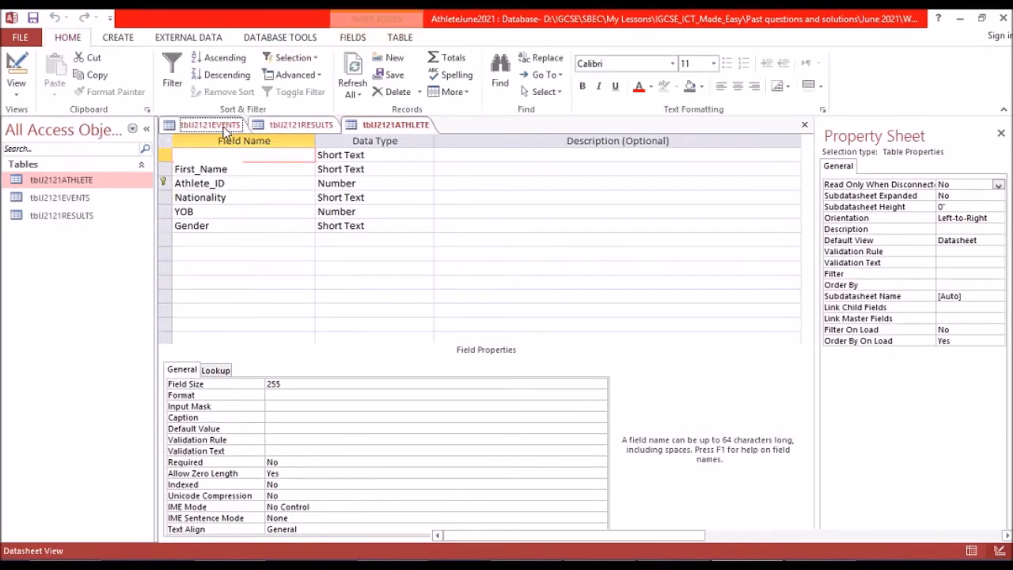
{"action": "left_click", "coordinate": [16, 70]}
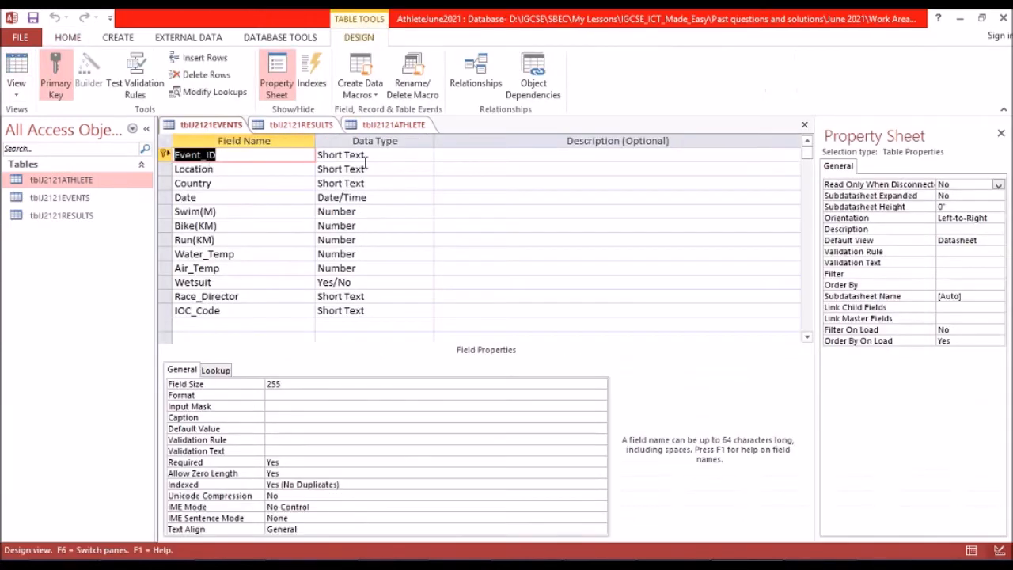
{"action": "key", "text": "Print"}
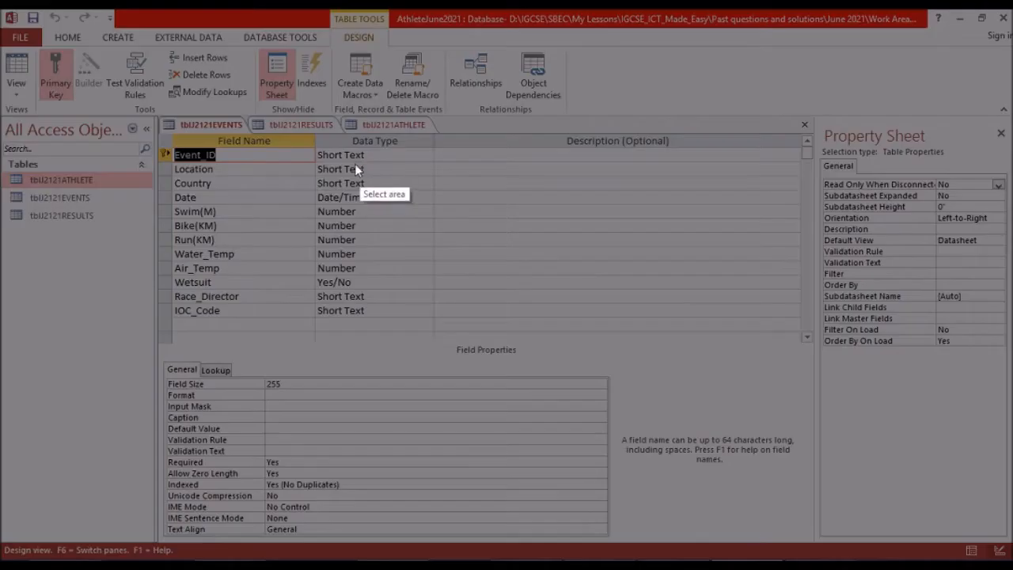
{"action": "left_click_drag", "start_coordinate": [2, 117], "coordinate": [433, 329]}
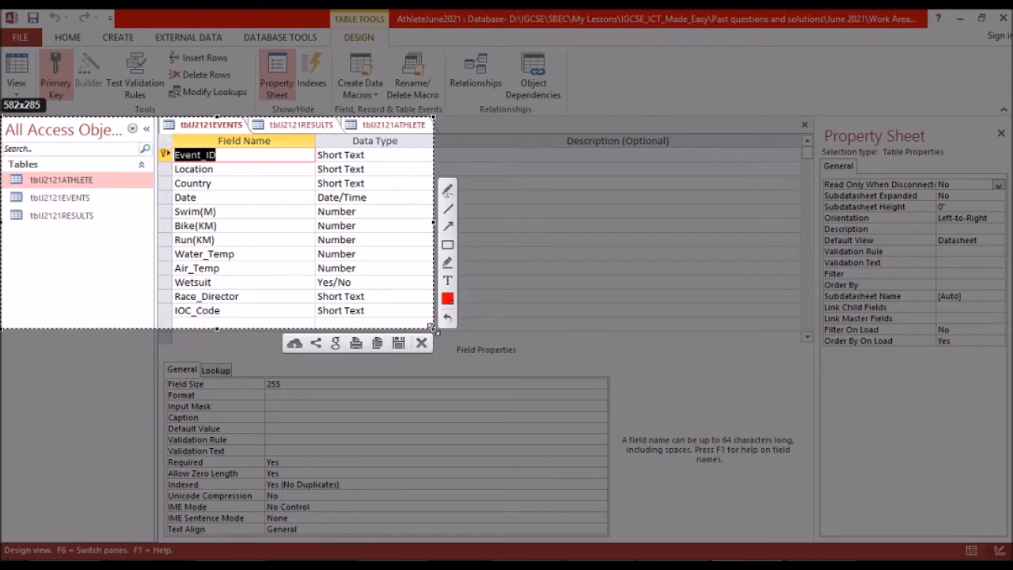
{"action": "left_click", "coordinate": [376, 343]}
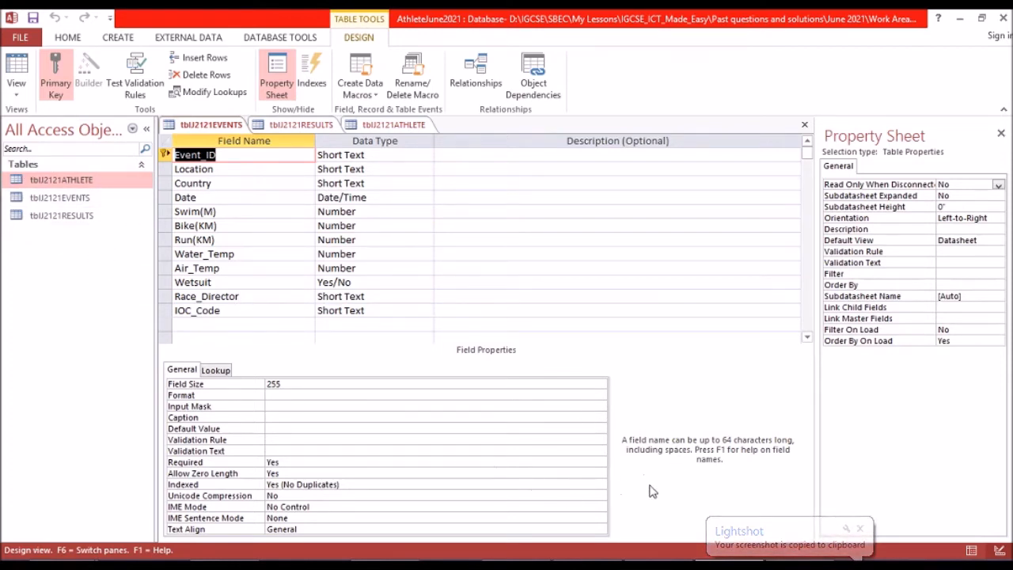
Paste the events table screenshot below the athlete table image in the Word evidence document.
{"action": "mouse_move", "coordinate": [351, 558]}
{"action": "left_click", "coordinate": [386, 470]}
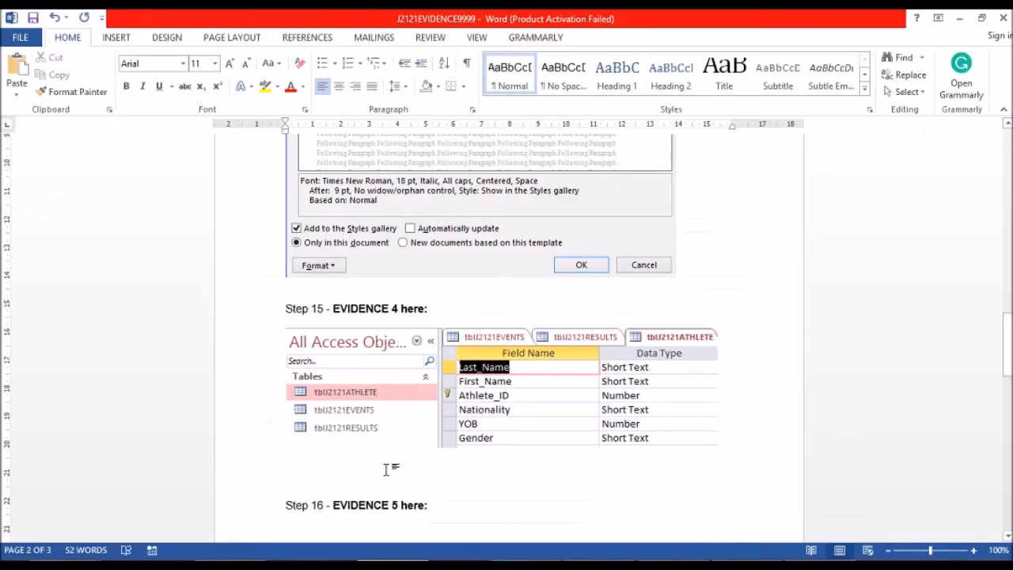
{"action": "key", "text": "ctrl+v"}
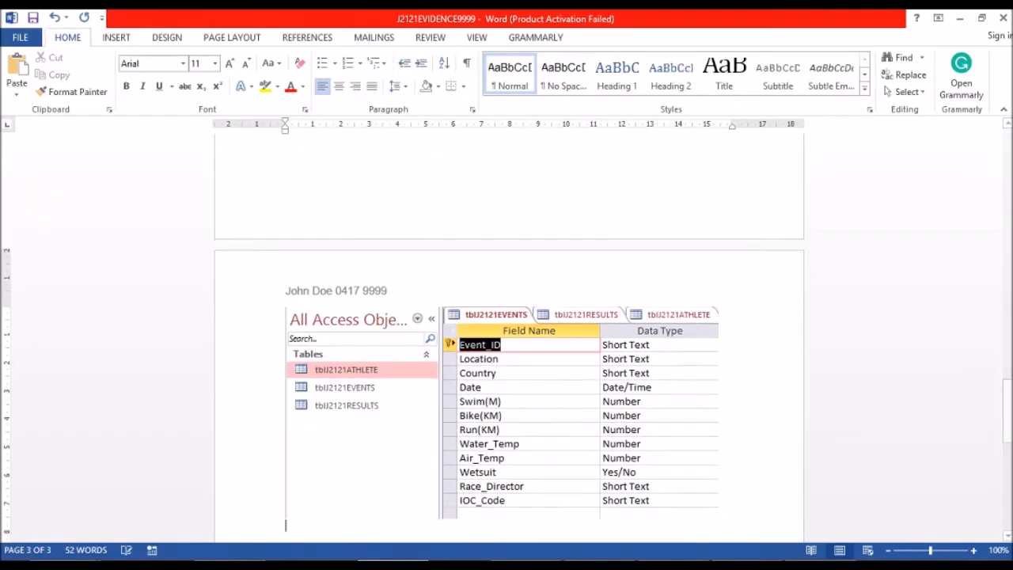
{"action": "scroll", "coordinate": [376, 461], "scroll_direction": "down", "scroll_amount": 3}
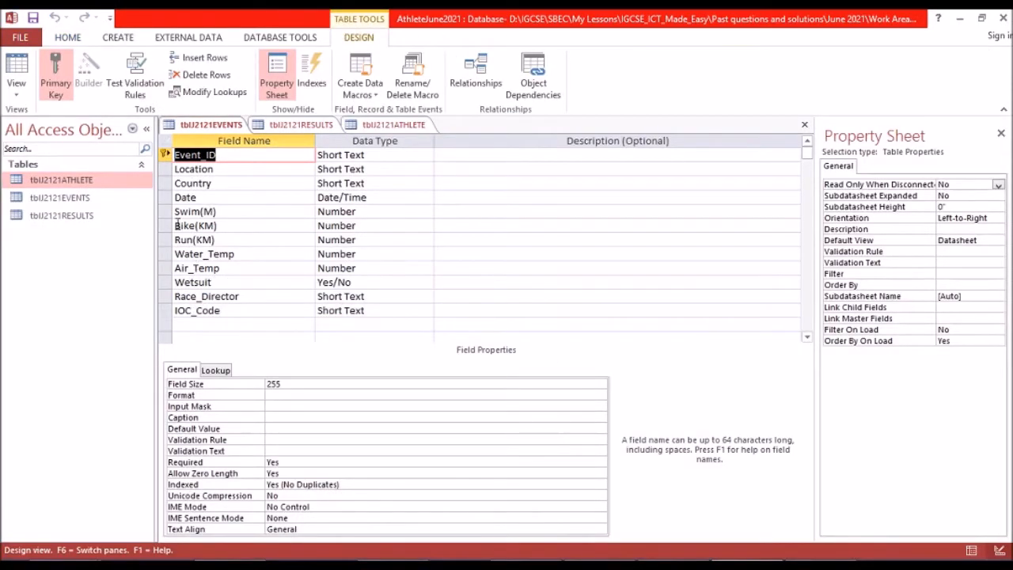
Show tblJ2121RESULTS in Design View in Access and copy a screenshot of its field names and data types.
{"action": "left_click", "coordinate": [287, 124]}
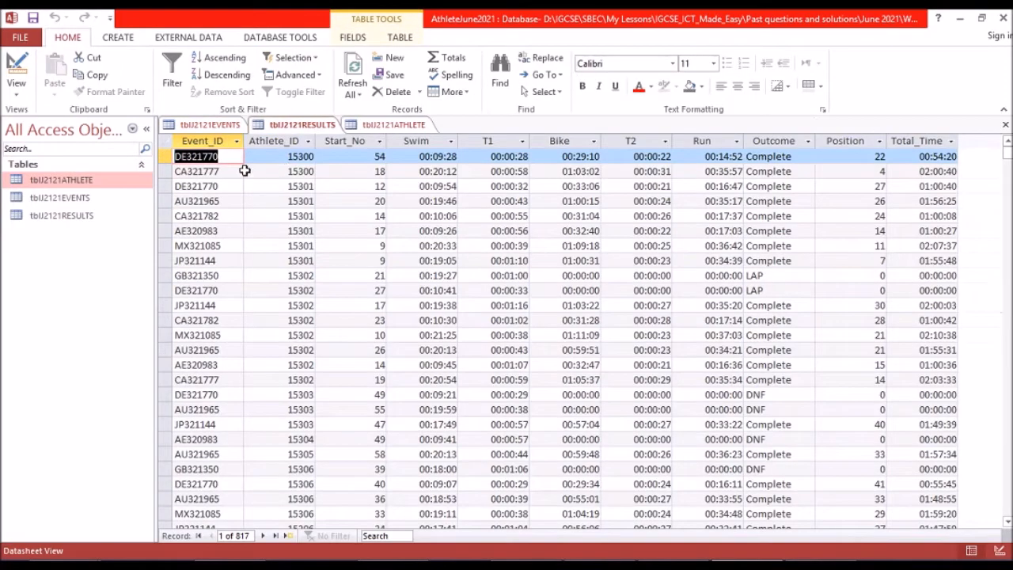
{"action": "left_click", "coordinate": [16, 68]}
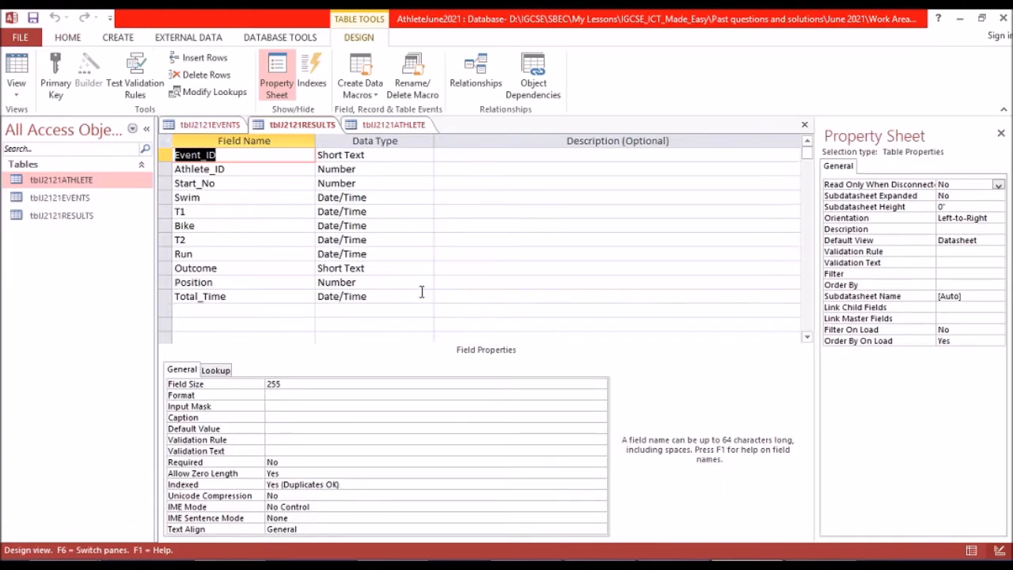
{"action": "key", "text": "Print"}
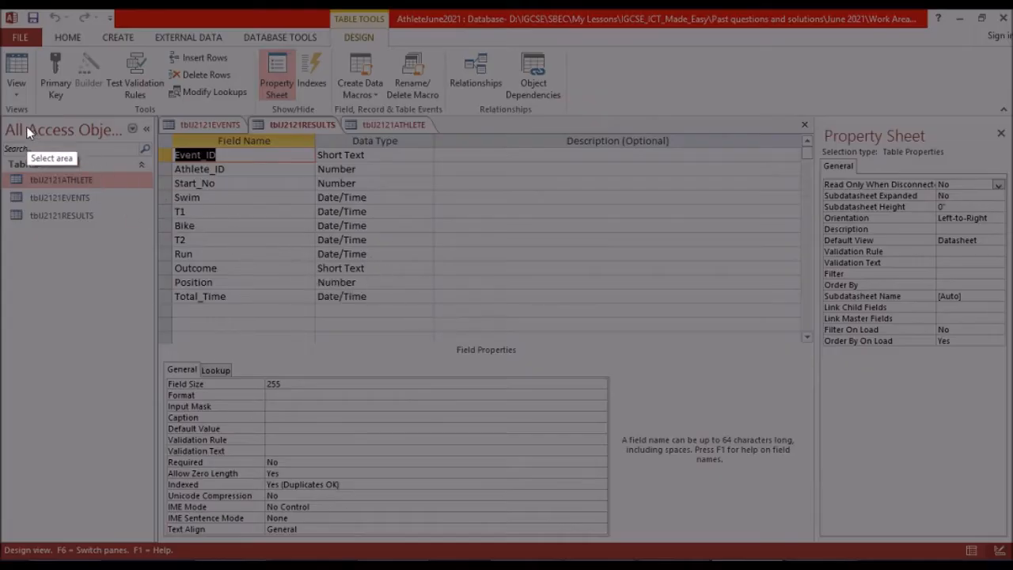
{"action": "mouse_move", "coordinate": [1, 115]}
{"action": "left_mouse_down"}
{"action": "mouse_move", "coordinate": [301, 228]}
{"action": "mouse_move", "coordinate": [403, 290]}
{"action": "mouse_move", "coordinate": [441, 297]}
{"action": "mouse_move", "coordinate": [433, 307]}
{"action": "left_mouse_up"}
{"action": "left_click", "coordinate": [378, 325]}
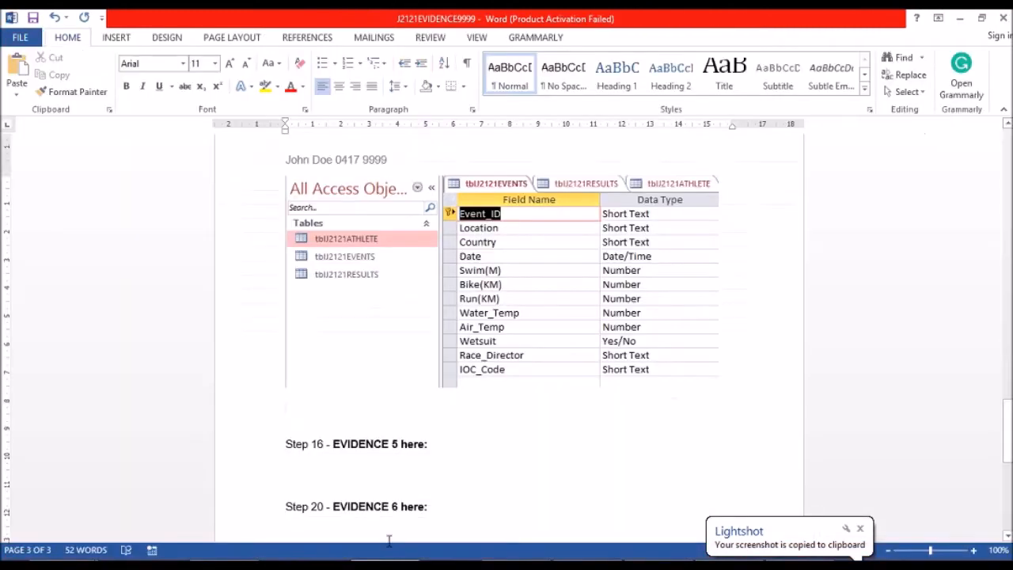
Paste the results table screenshot below the events table image in the Word evidence document and save the document.
{"action": "key", "text": "ctrl+v"}
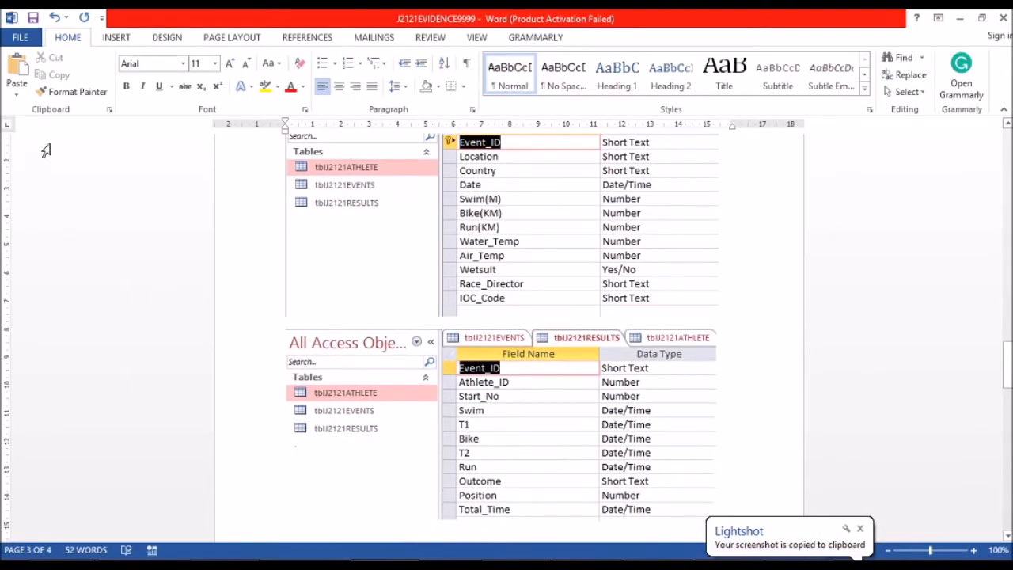
{"action": "left_click", "coordinate": [33, 18]}
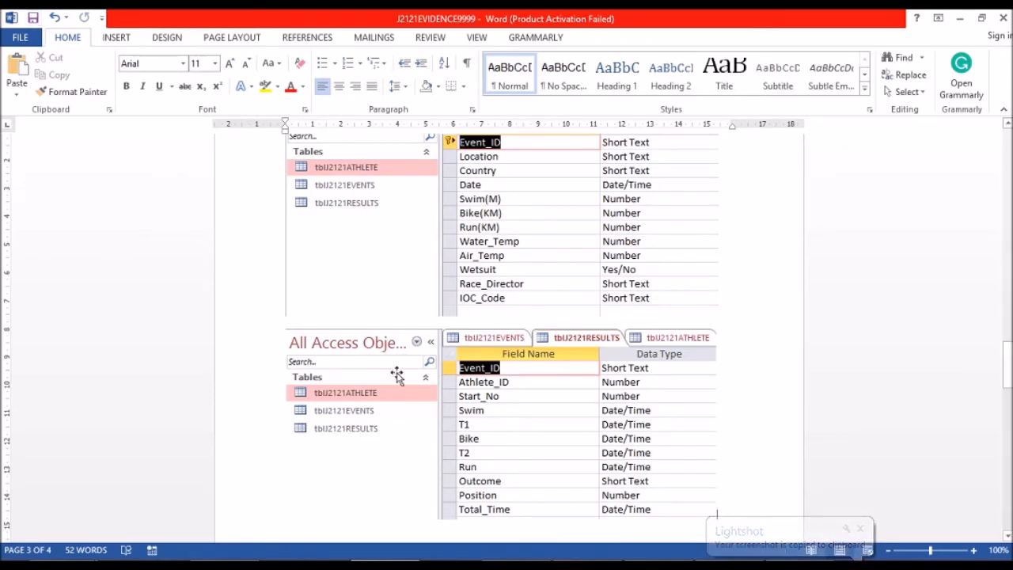
Read question 16 and the Evidence 5 requirement about one-to-many relationships in the exam paper.
{"action": "left_click", "coordinate": [402, 495]}
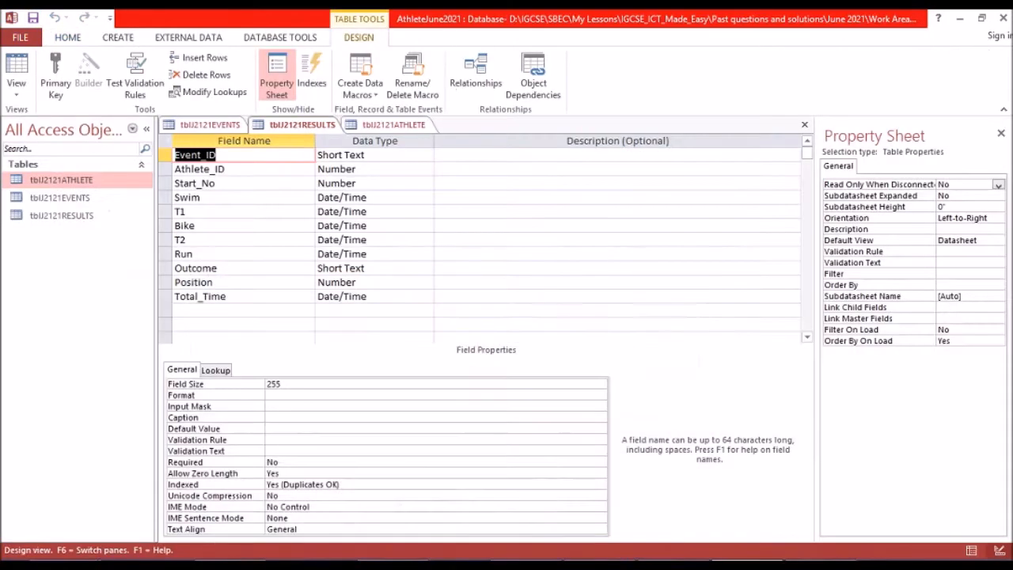
{"action": "left_click", "coordinate": [674, 565]}
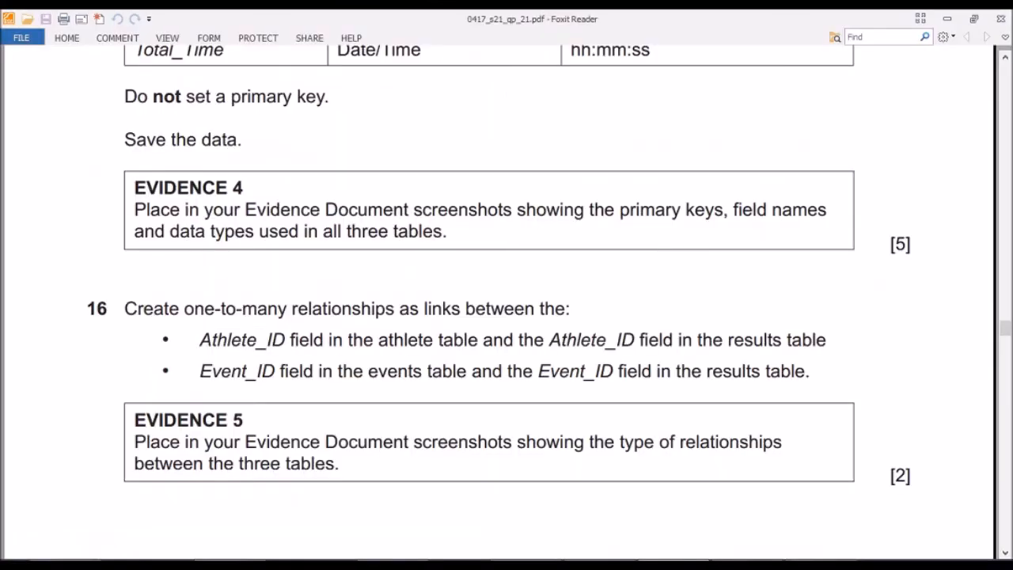
{"action": "scroll", "coordinate": [399, 334], "scroll_direction": "down", "scroll_amount": 5}
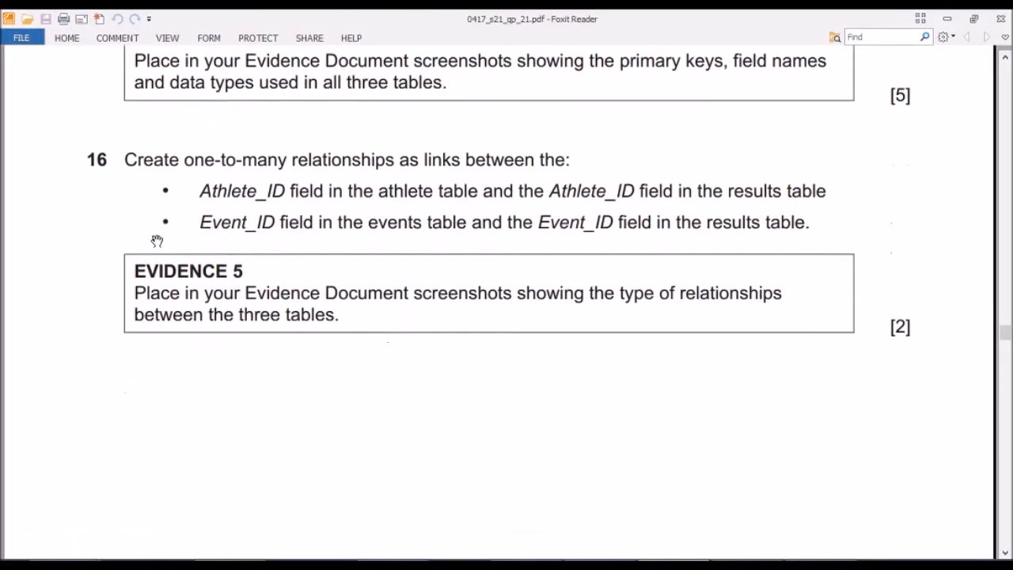
{"action": "scroll", "coordinate": [209, 185], "scroll_direction": "up", "scroll_amount": 1}
{"action": "scroll", "coordinate": [210, 184], "scroll_direction": "up", "scroll_amount": 1}
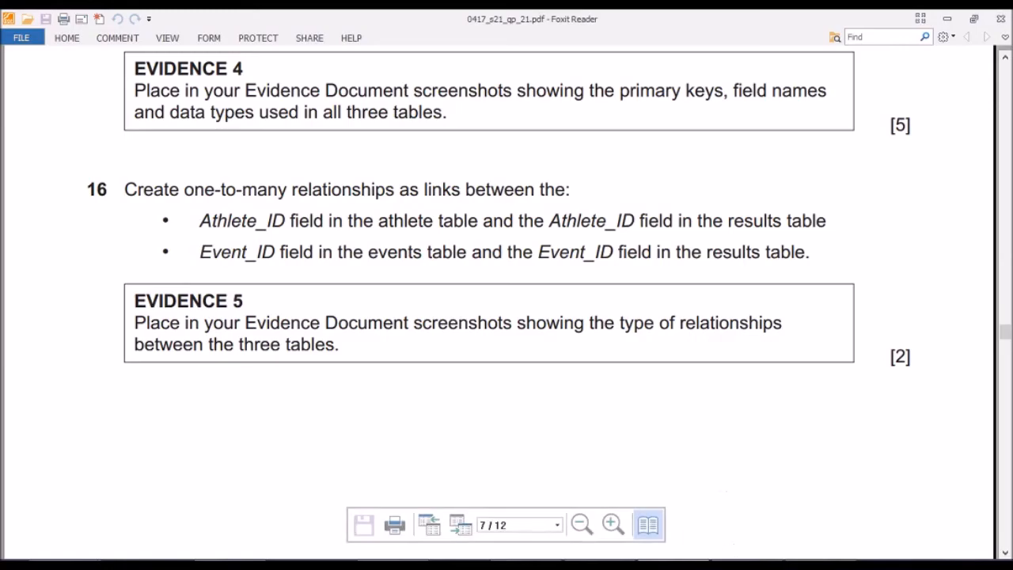
Switch to the Access database, close all the open tables and open the Relationships window.
{"action": "left_click", "coordinate": [740, 565]}
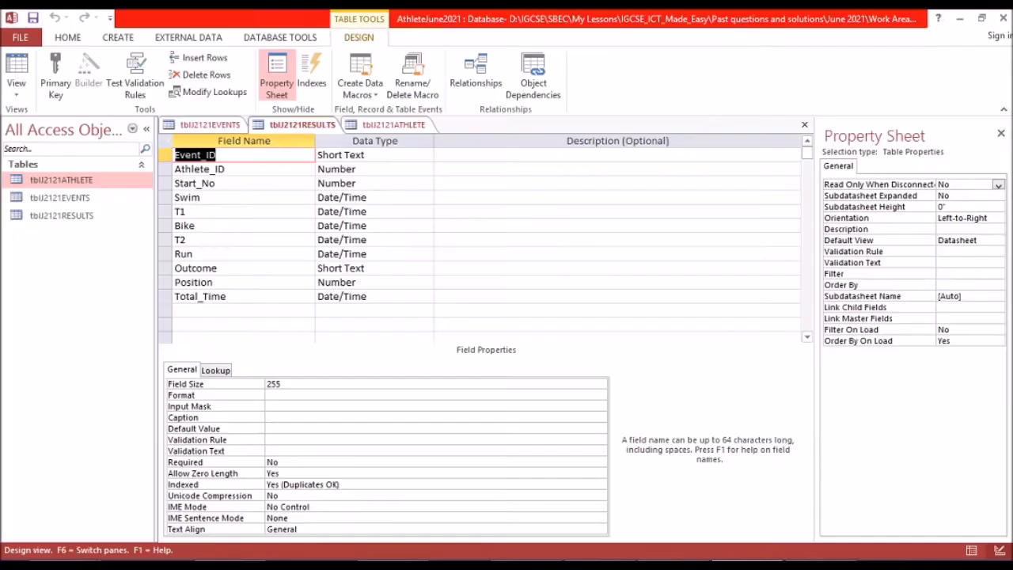
{"action": "right_click", "coordinate": [403, 129]}
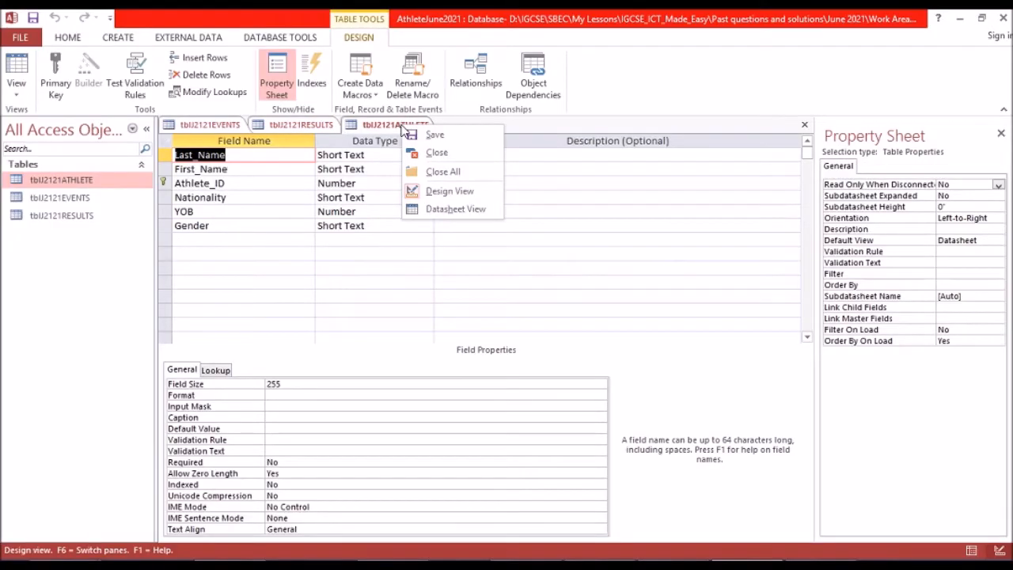
{"action": "left_click", "coordinate": [433, 172]}
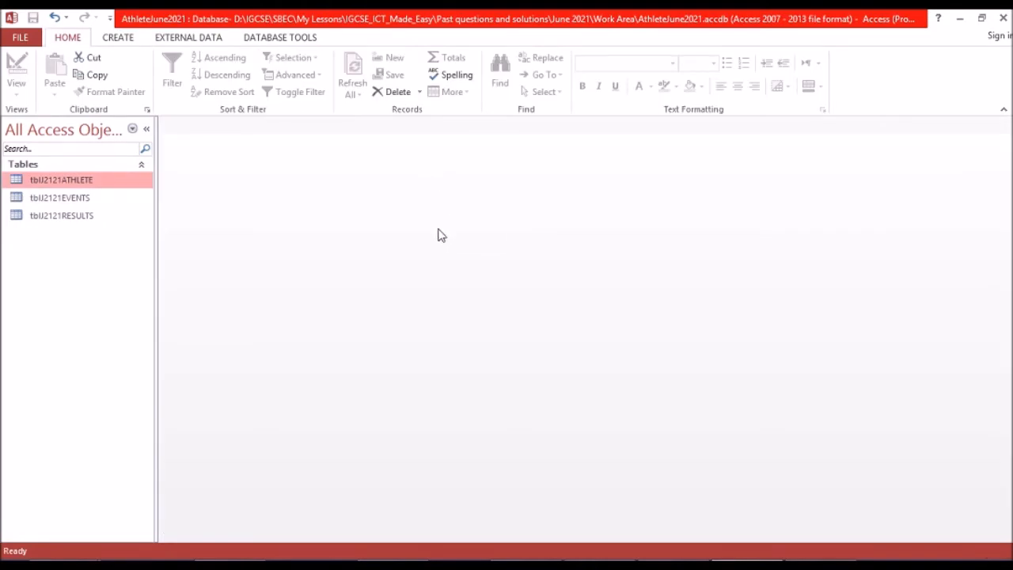
{"action": "left_click", "coordinate": [276, 39]}
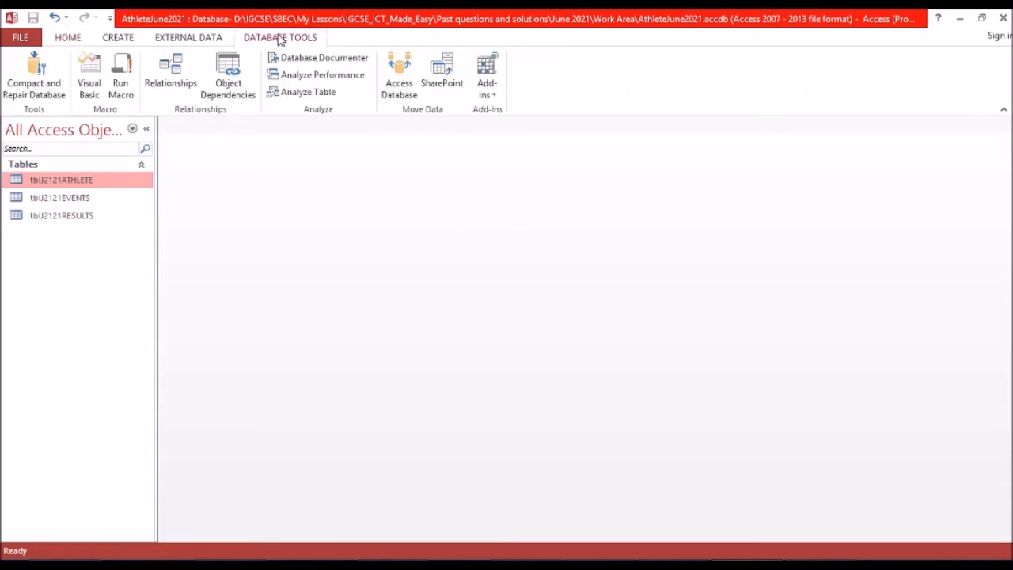
{"action": "left_click", "coordinate": [173, 83]}
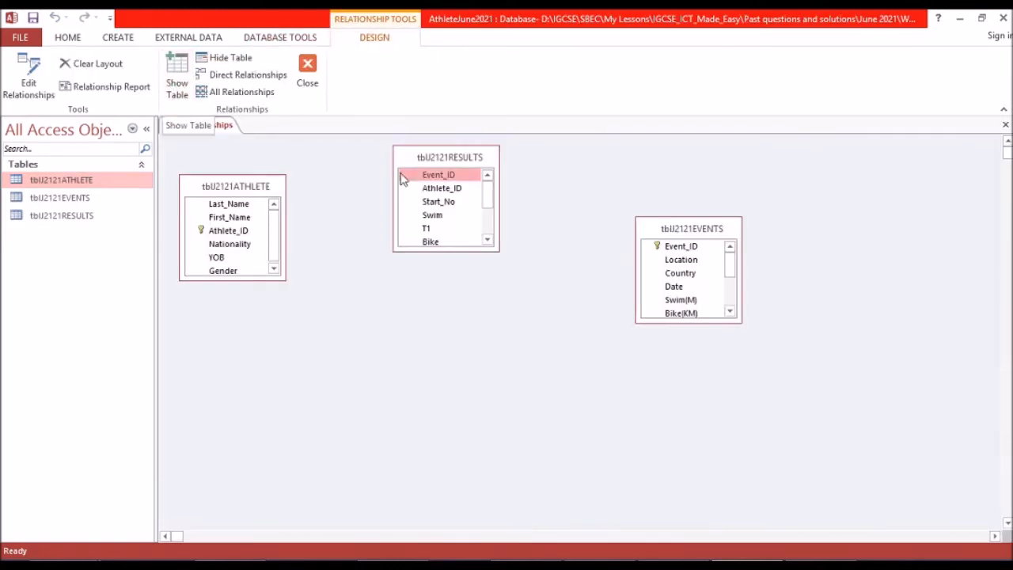
{"action": "right_click", "coordinate": [376, 321]}
{"action": "left_click", "coordinate": [400, 348]}
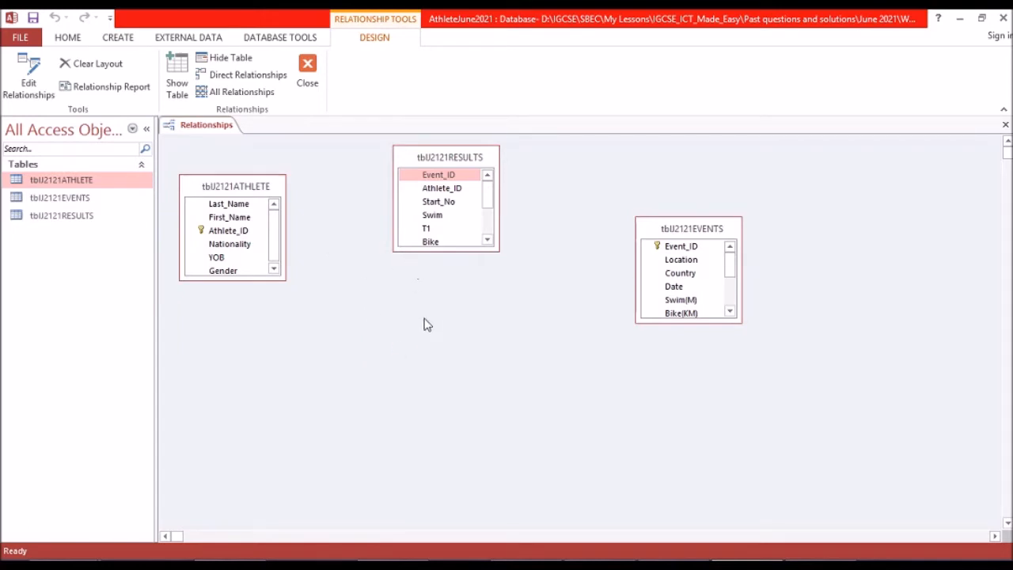
{"action": "right_click", "coordinate": [425, 323]}
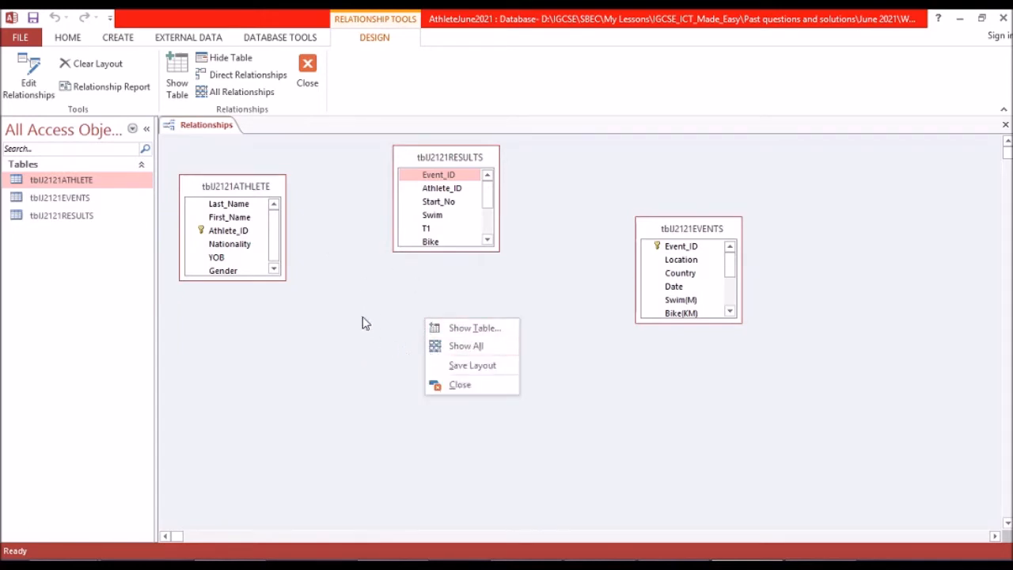
{"action": "left_click", "coordinate": [473, 329]}
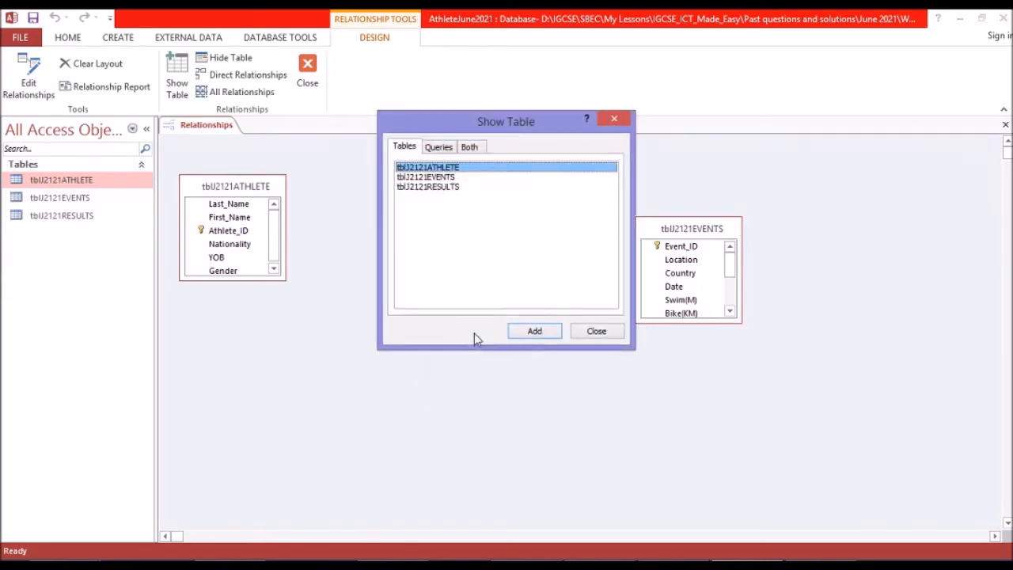
{"action": "left_click_drag", "start_coordinate": [492, 122], "coordinate": [647, 127]}
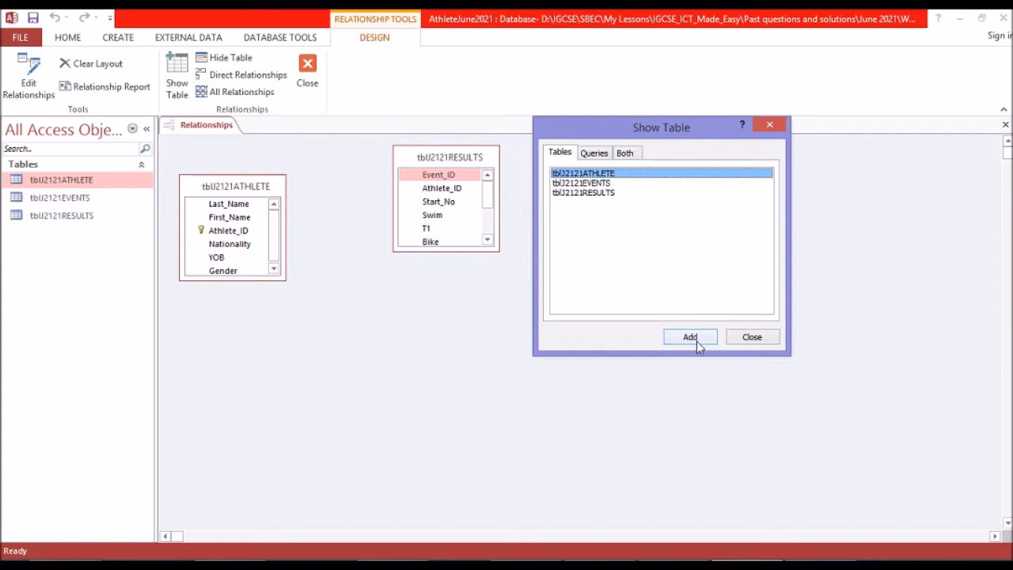
{"action": "left_click", "coordinate": [768, 125]}
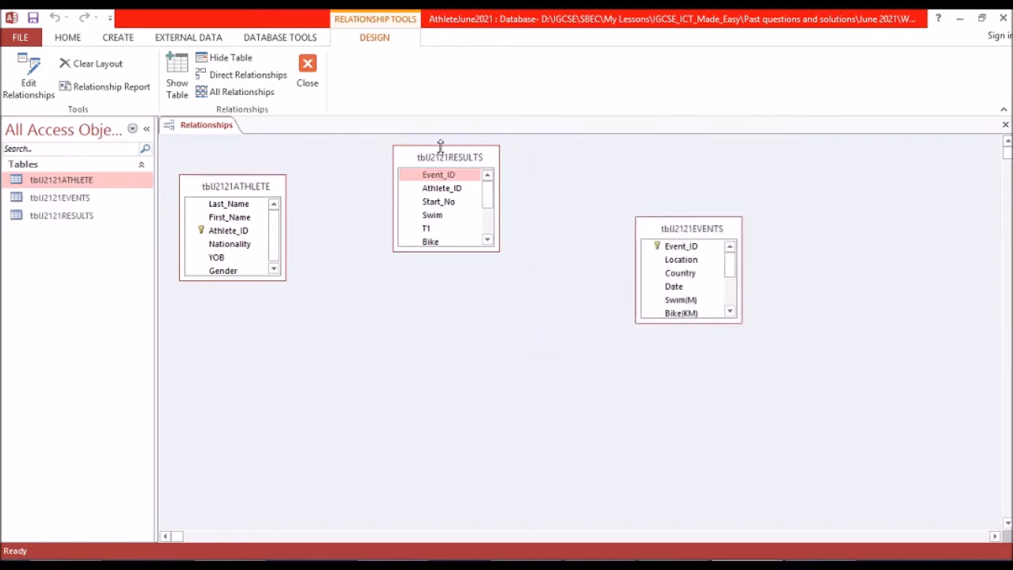
Reposition the tblJ2121RESULTS and tblJ2121ATHLETE tables in the Relationships layout.
{"action": "left_click_drag", "start_coordinate": [445, 161], "coordinate": [491, 172]}
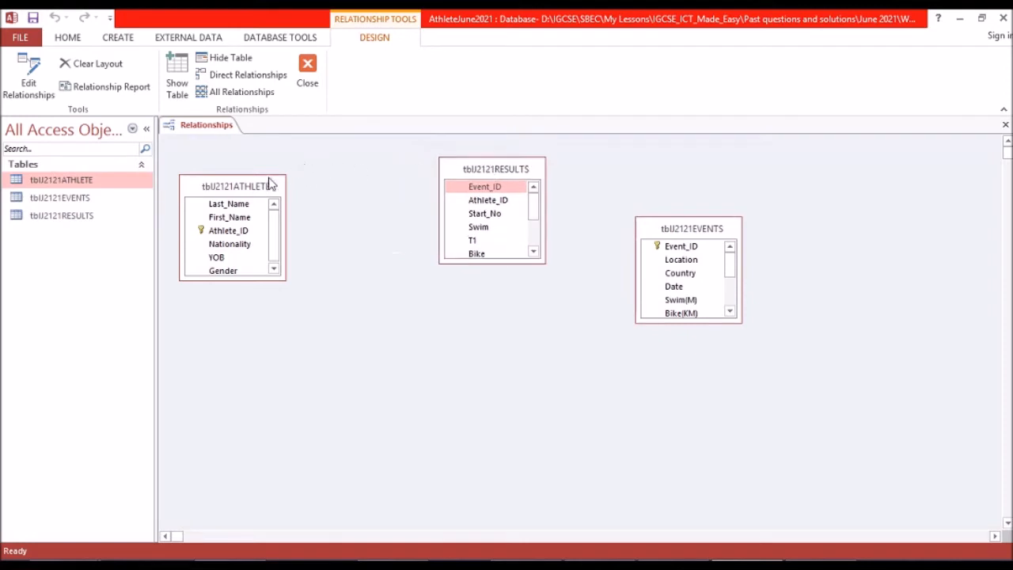
{"action": "left_click_drag", "start_coordinate": [236, 185], "coordinate": [246, 188]}
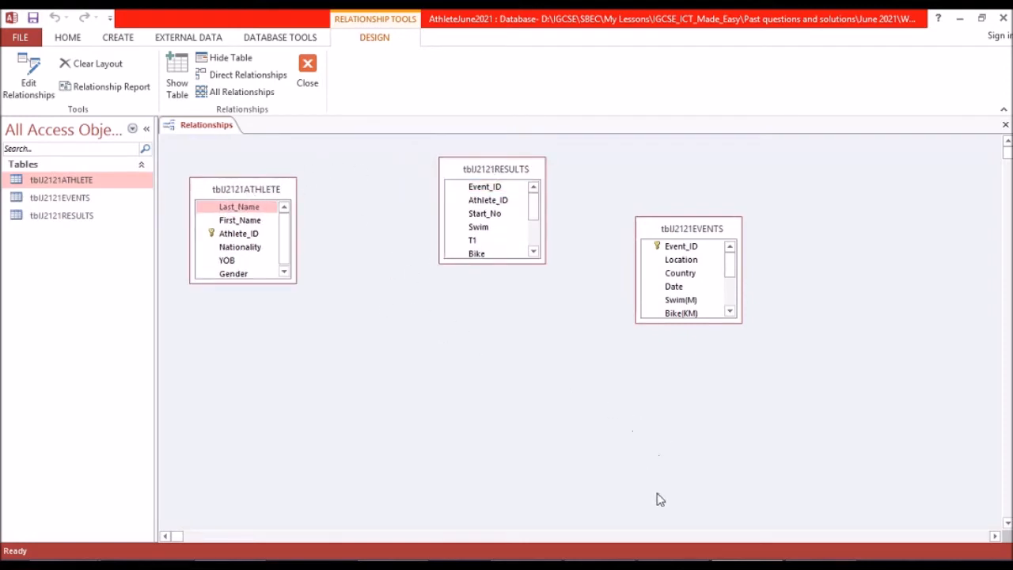
Check question 16 in the exam paper, and link Athlete_ID in tblJ2121ATHLETE to Athlete_ID in tblJ2121RESULTS in Access with referential integrity enforced.
{"action": "mouse_move", "coordinate": [661, 546]}
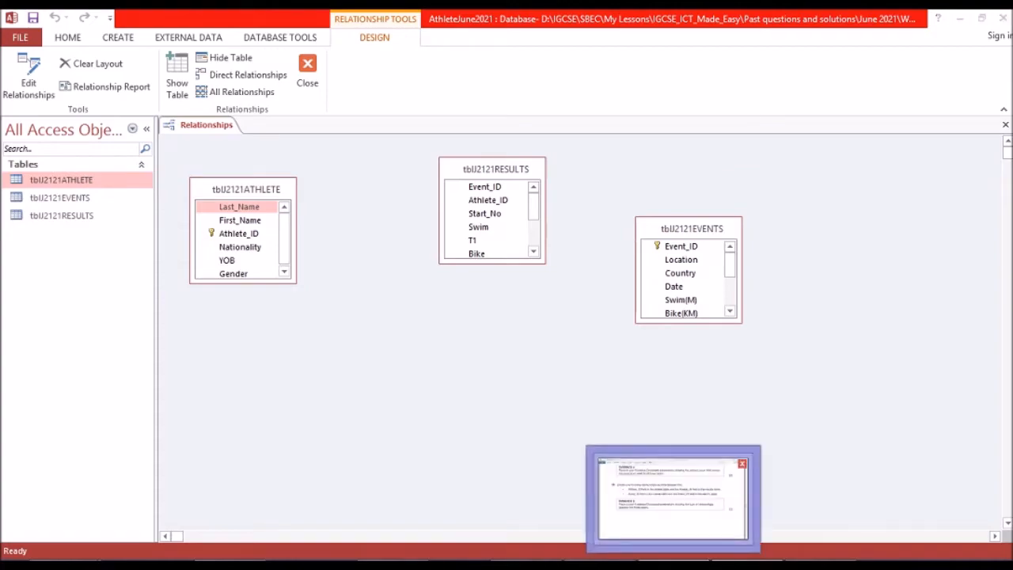
{"action": "left_click", "coordinate": [673, 495]}
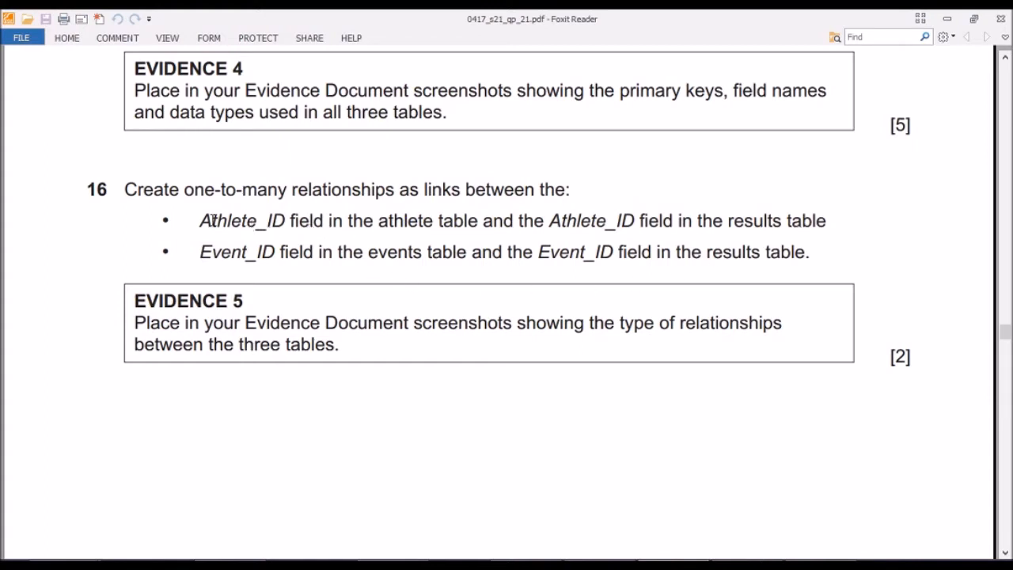
{"action": "left_click_drag", "start_coordinate": [212, 221], "coordinate": [268, 223]}
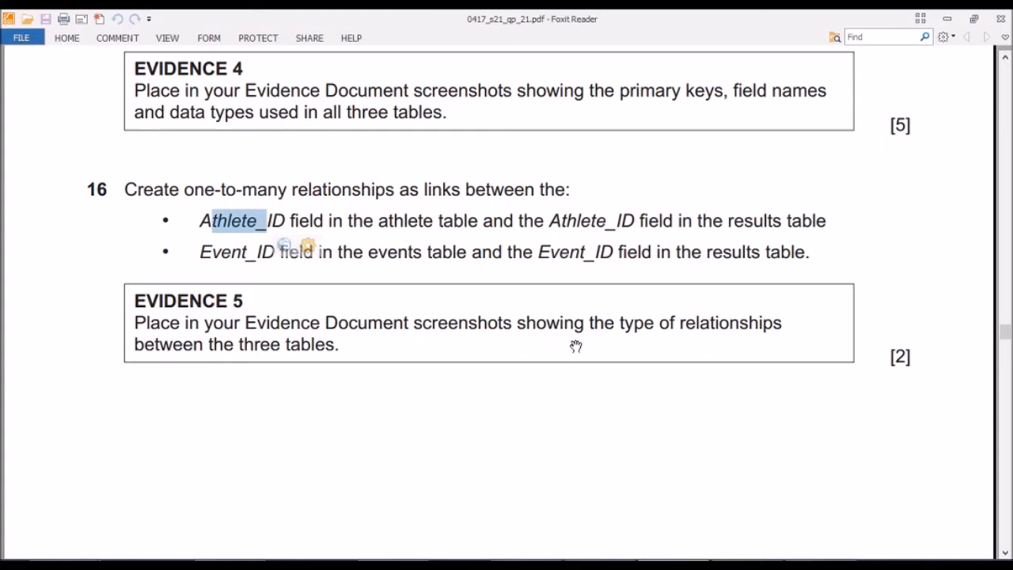
{"action": "left_click", "coordinate": [744, 562]}
{"action": "left_click", "coordinate": [685, 506]}
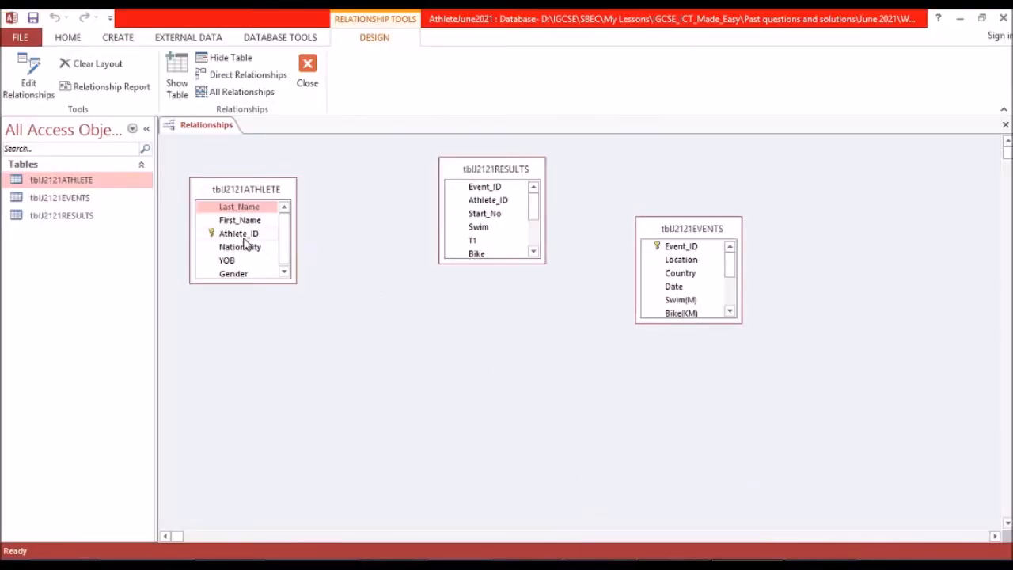
{"action": "left_click_drag", "start_coordinate": [244, 236], "coordinate": [491, 203]}
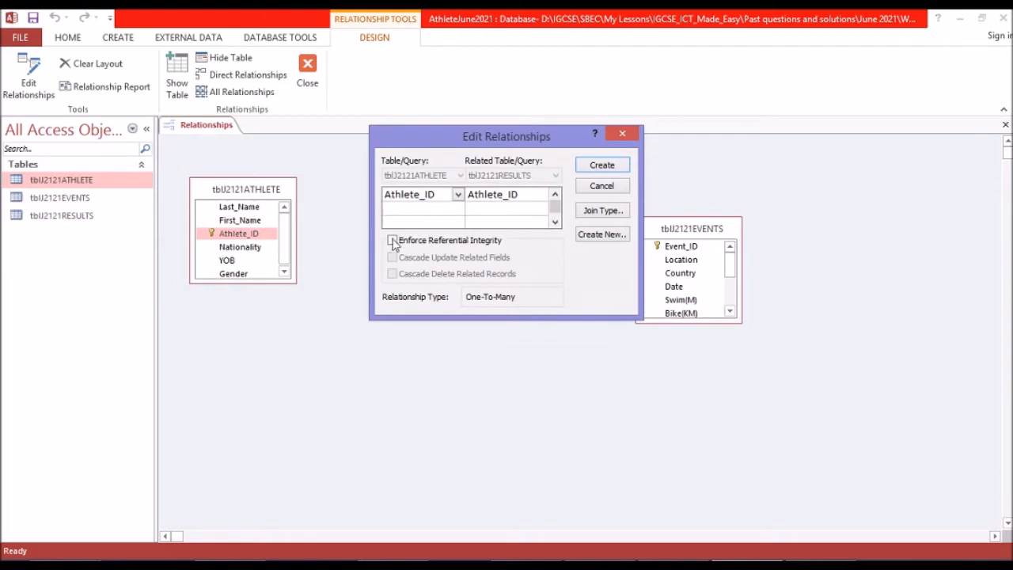
{"action": "left_click", "coordinate": [391, 241]}
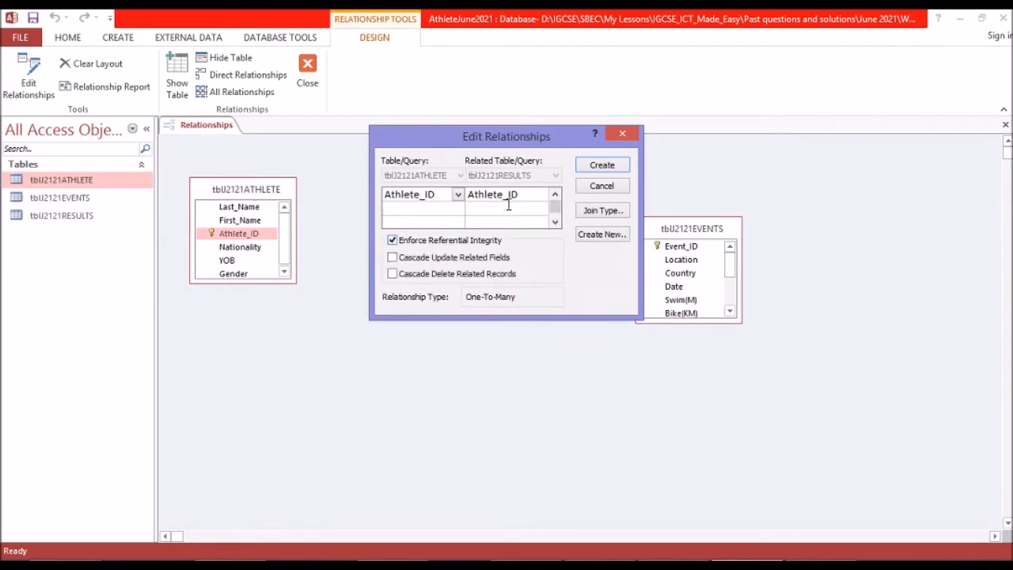
{"action": "left_click", "coordinate": [601, 166]}
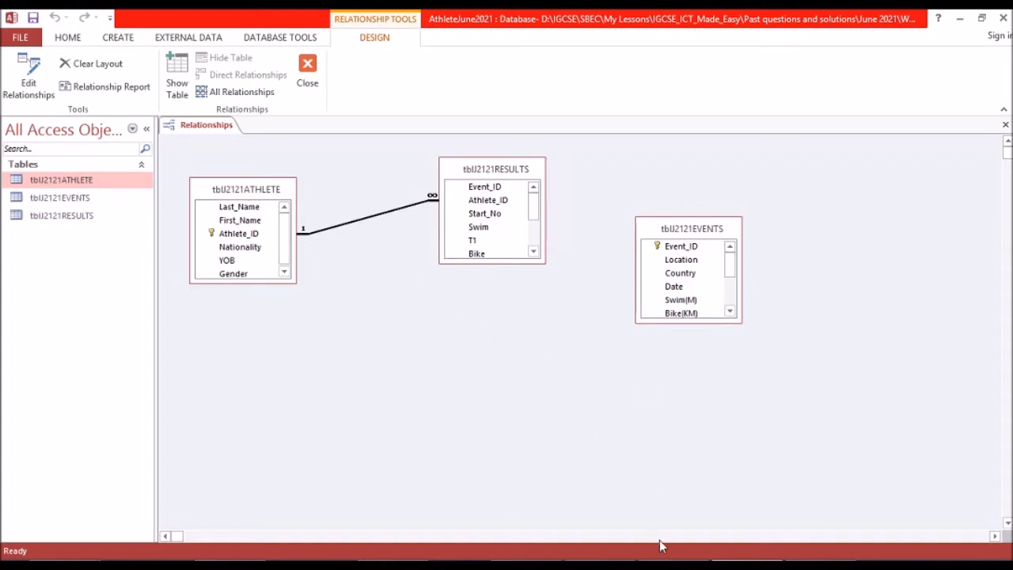
Following question 16, link Event_ID in tblJ2121EVENTS to Event_ID in tblJ2121RESULTS with referential integrity enforced, and move the events table farther from the results table.
{"action": "left_click", "coordinate": [674, 565]}
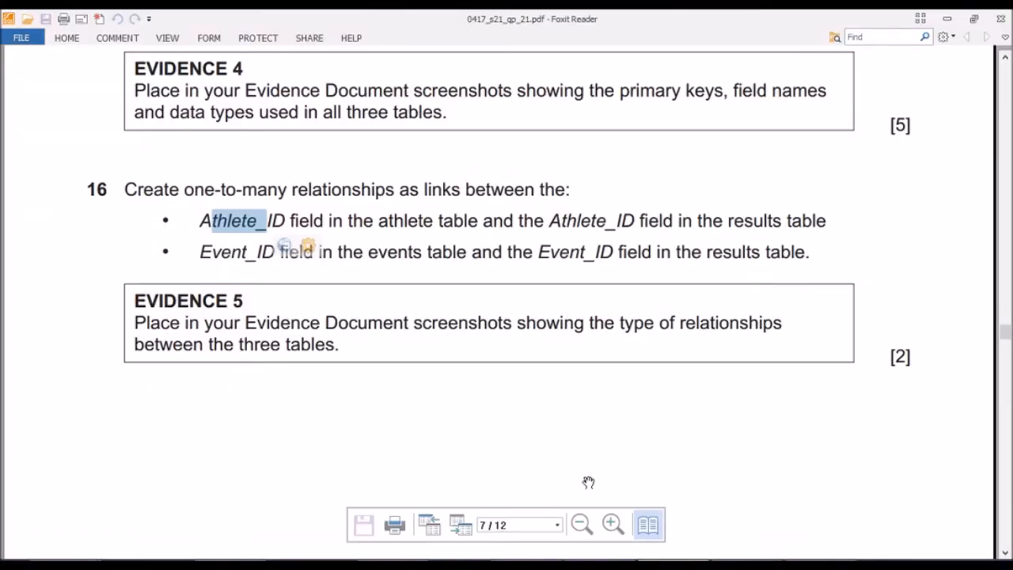
{"action": "left_click", "coordinate": [488, 250]}
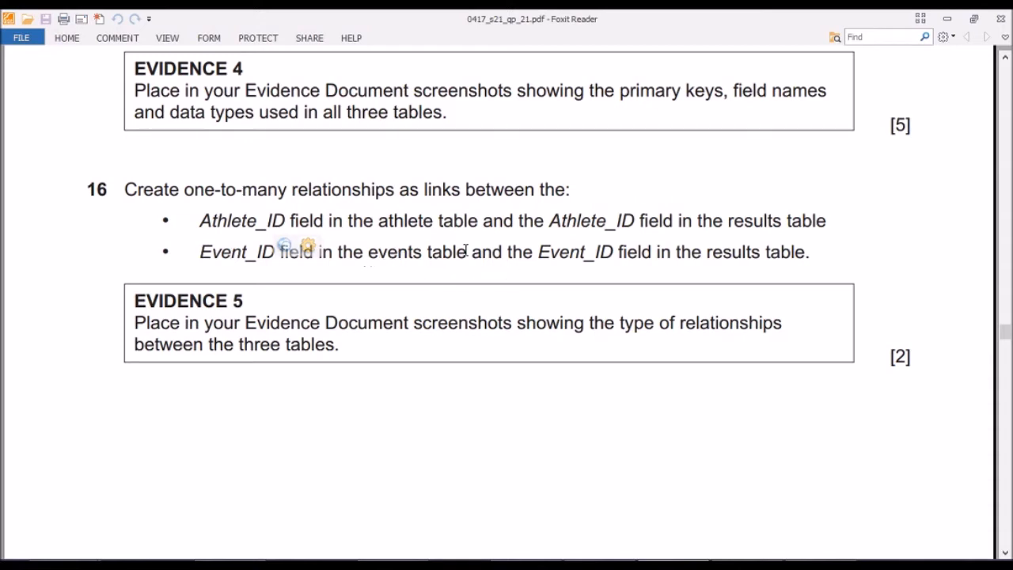
{"action": "left_click_drag", "start_coordinate": [714, 252], "coordinate": [752, 251]}
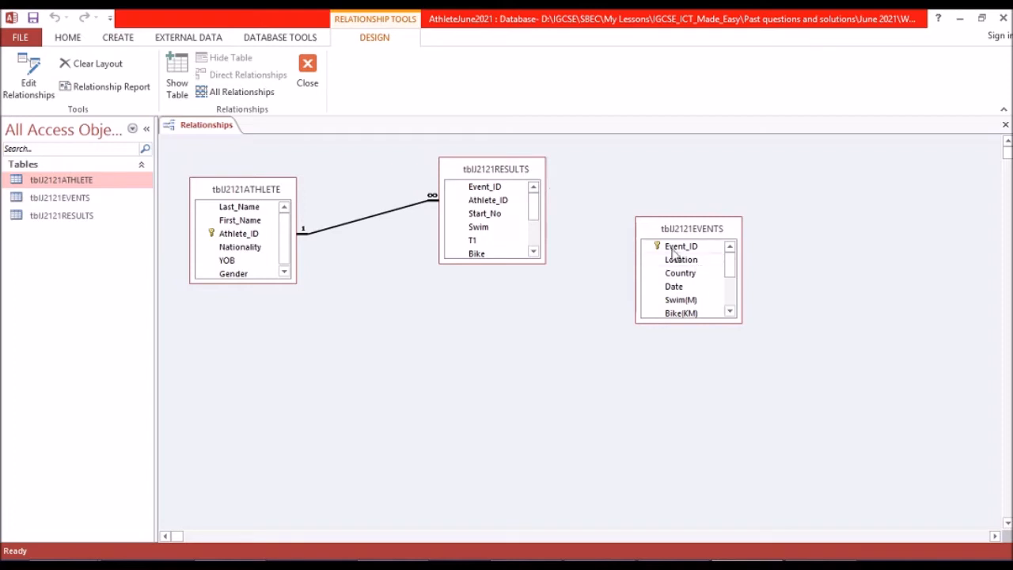
{"action": "left_click_drag", "start_coordinate": [677, 252], "coordinate": [494, 192]}
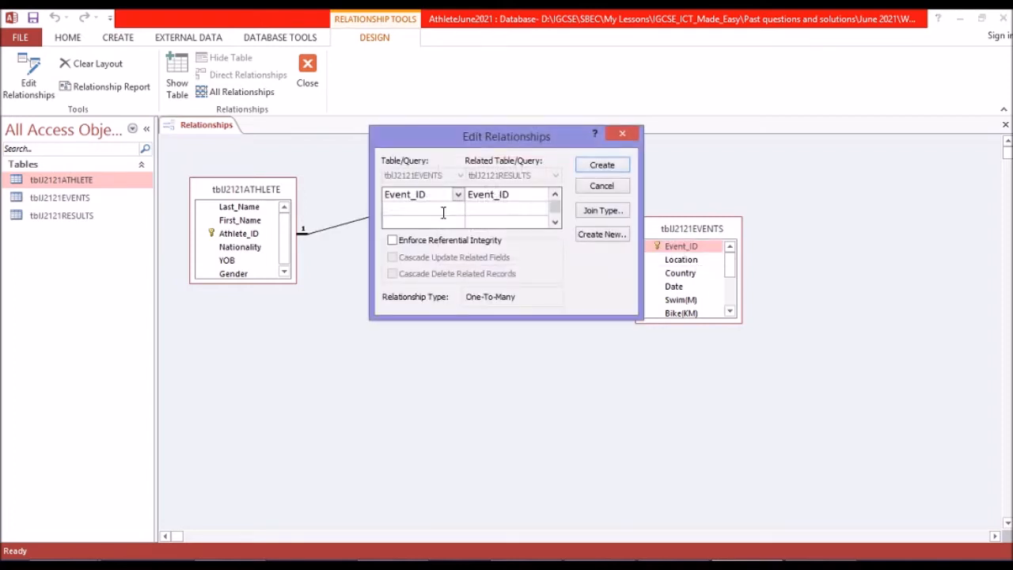
{"action": "left_click", "coordinate": [422, 243]}
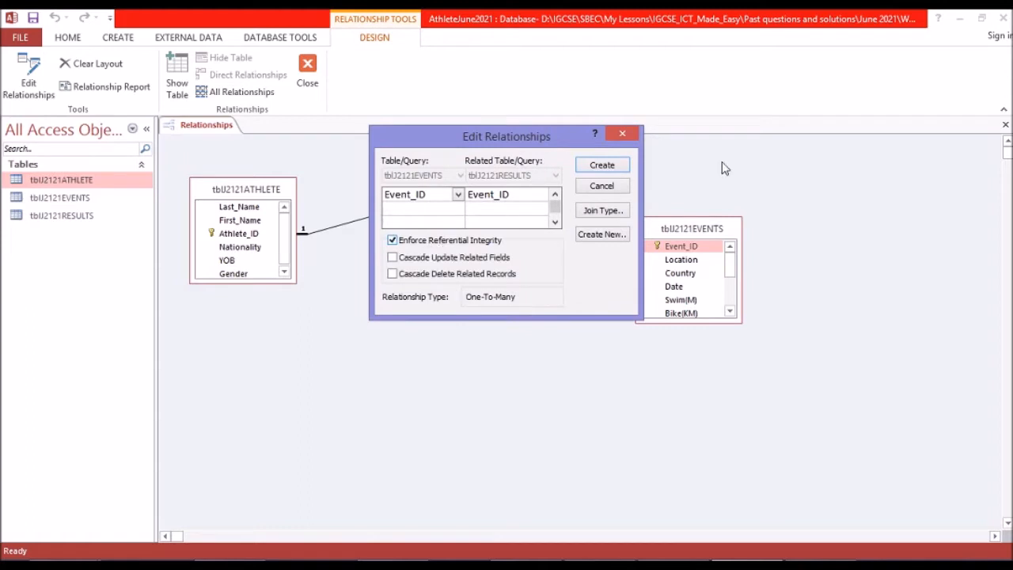
{"action": "left_click", "coordinate": [601, 167]}
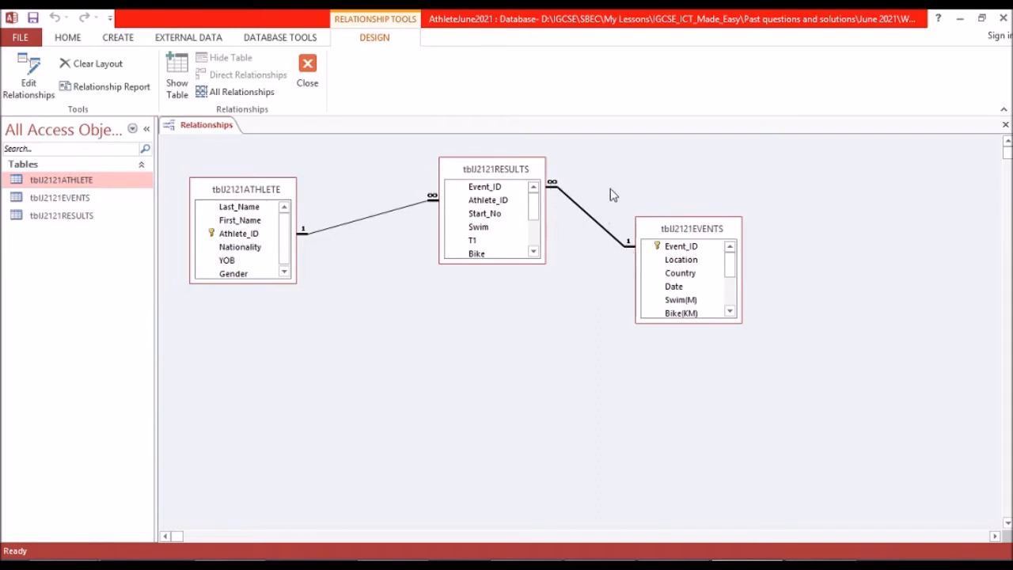
{"action": "left_click_drag", "start_coordinate": [705, 230], "coordinate": [748, 219]}
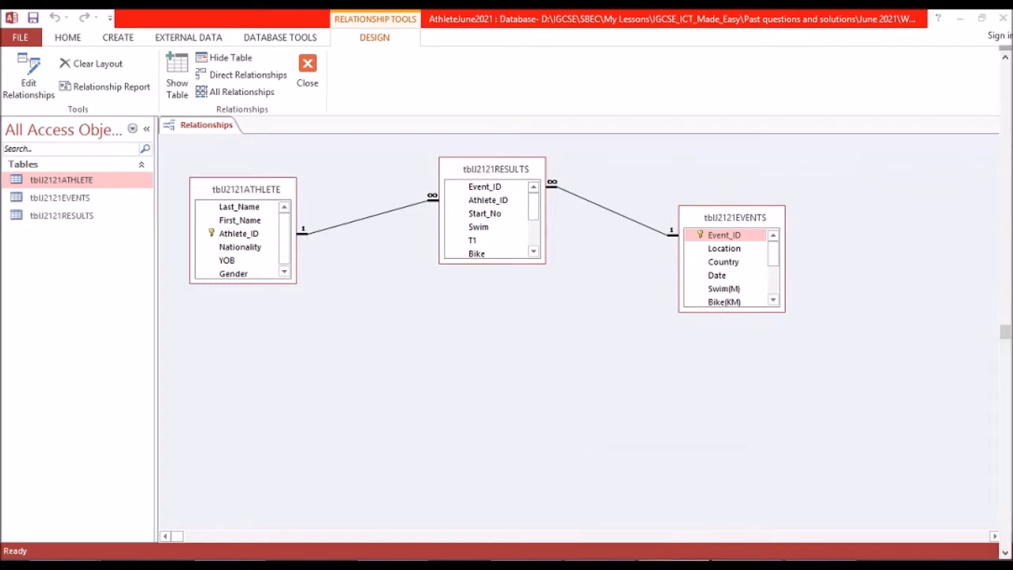
Check the exam paper's next instructions and copy a screenshot of the three linked tables in the Access Relationships layout.
{"action": "left_click", "coordinate": [661, 559]}
{"action": "scroll", "coordinate": [566, 395], "scroll_direction": "down", "scroll_amount": 1}
{"action": "scroll", "coordinate": [566, 395], "scroll_direction": "down", "scroll_amount": 1}
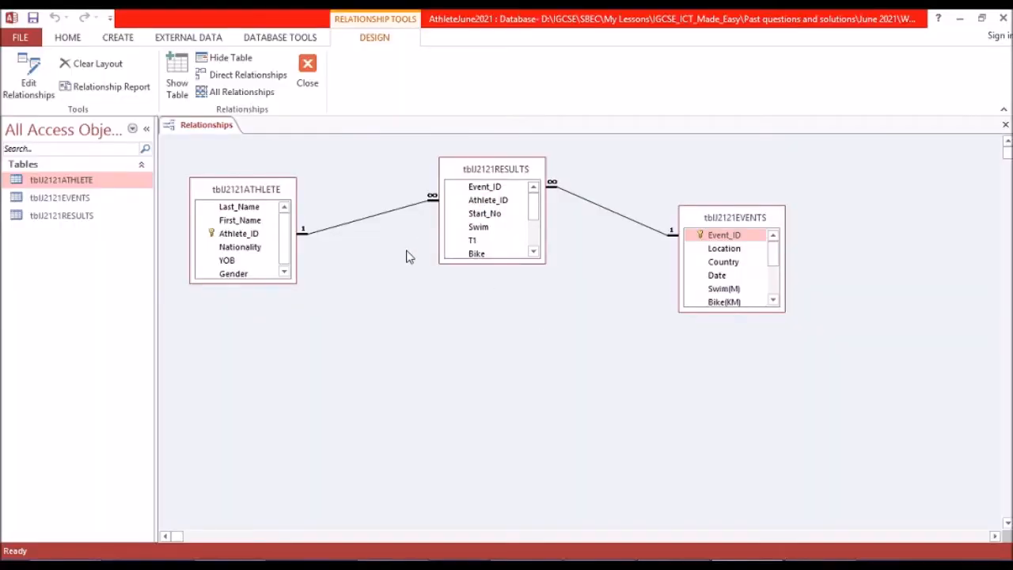
{"action": "key", "text": "Print"}
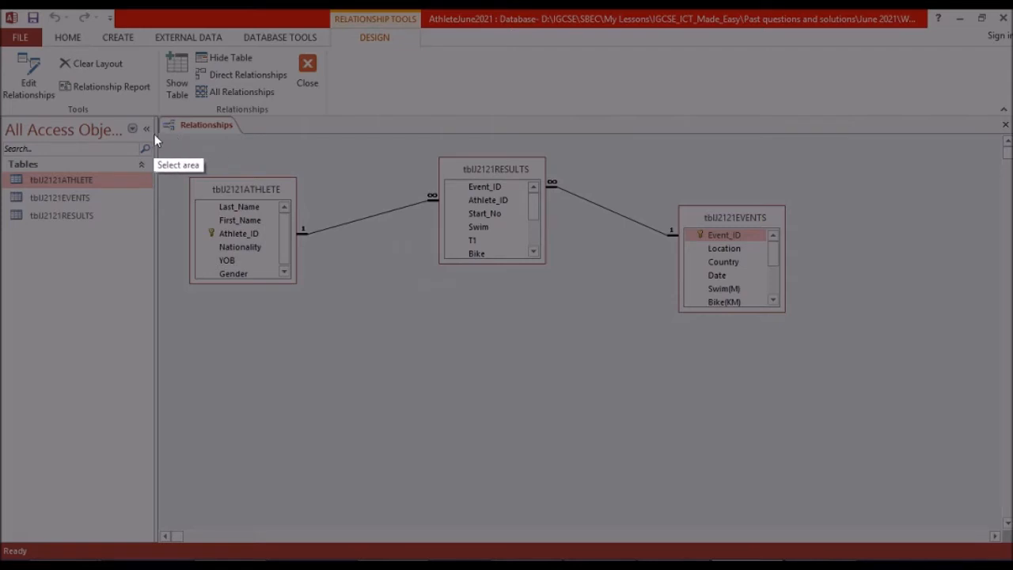
{"action": "left_click_drag", "start_coordinate": [157, 115], "coordinate": [798, 331]}
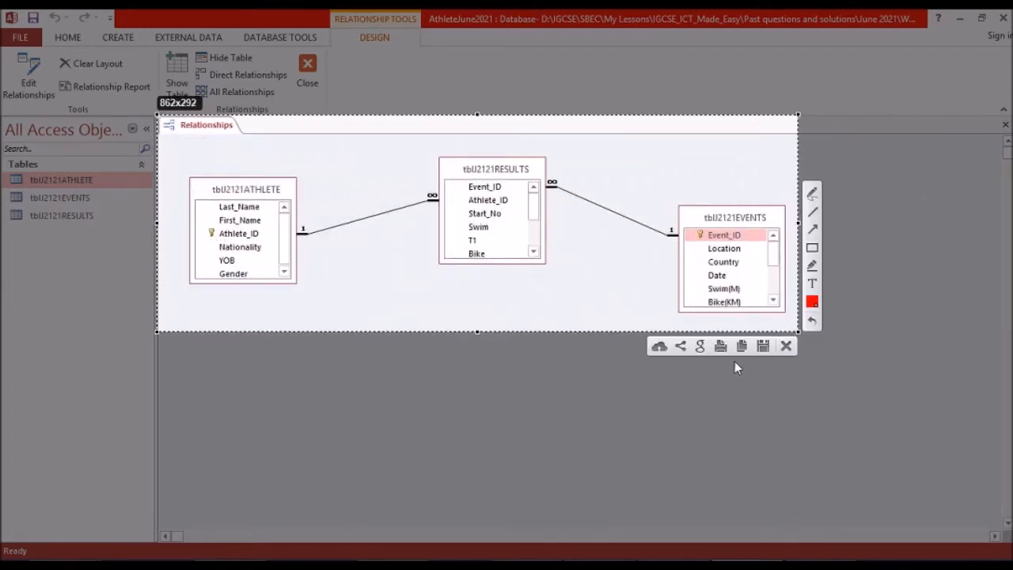
{"action": "left_click", "coordinate": [741, 346]}
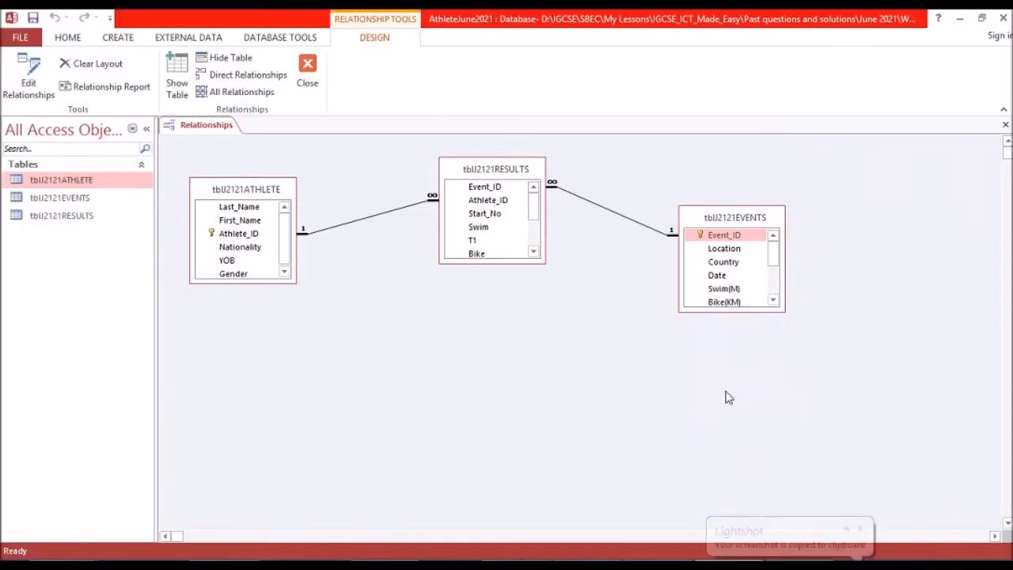
Paste the relationships screenshot under the EVIDENCE 5 heading in the Word evidence document, save it and return to Access.
{"action": "mouse_move", "coordinate": [385, 560]}
{"action": "left_click", "coordinate": [377, 461]}
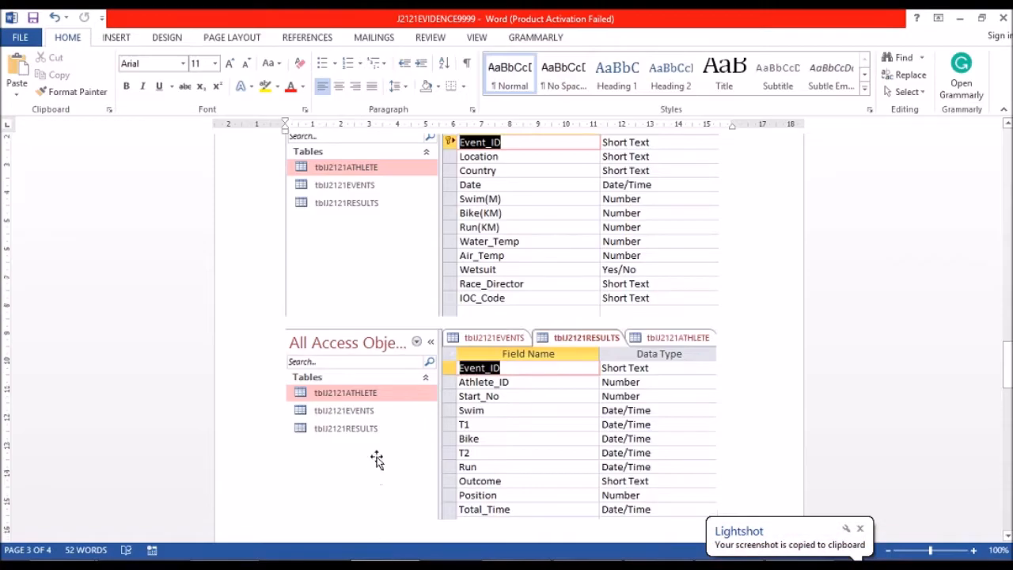
{"action": "scroll", "coordinate": [377, 462], "scroll_direction": "down", "scroll_amount": 4}
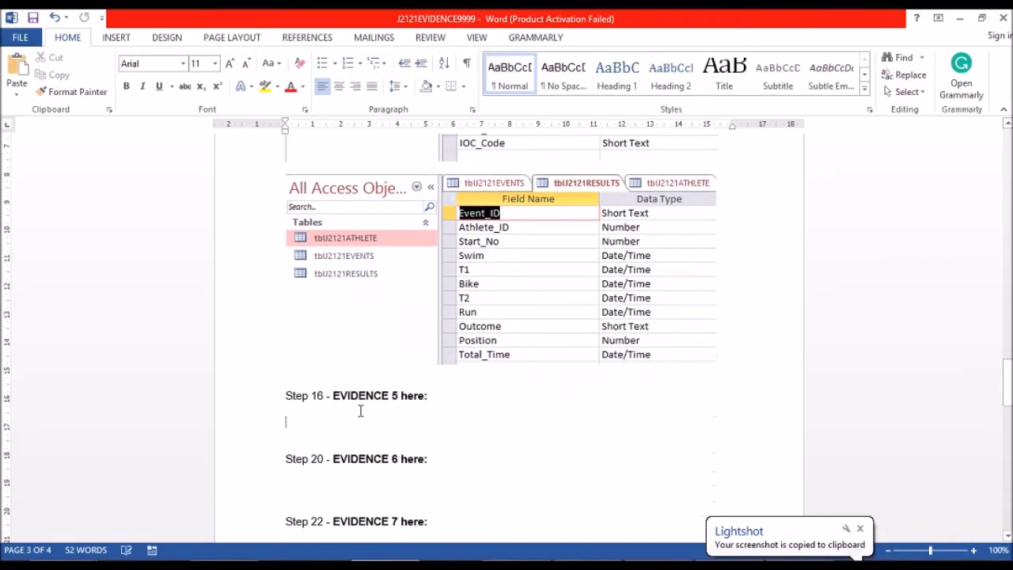
{"action": "key", "text": "ctrl+v"}
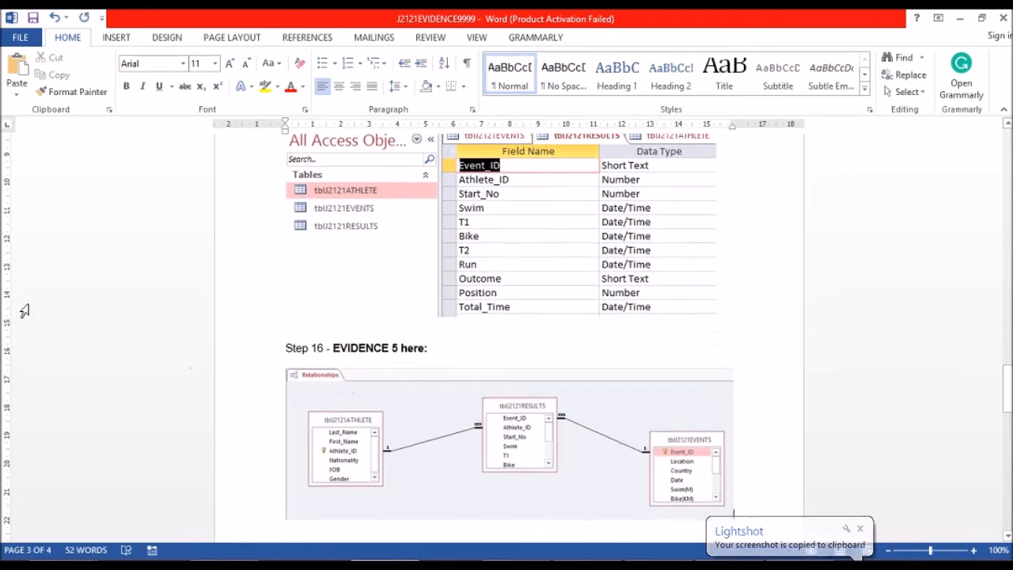
{"action": "left_click", "coordinate": [34, 19]}
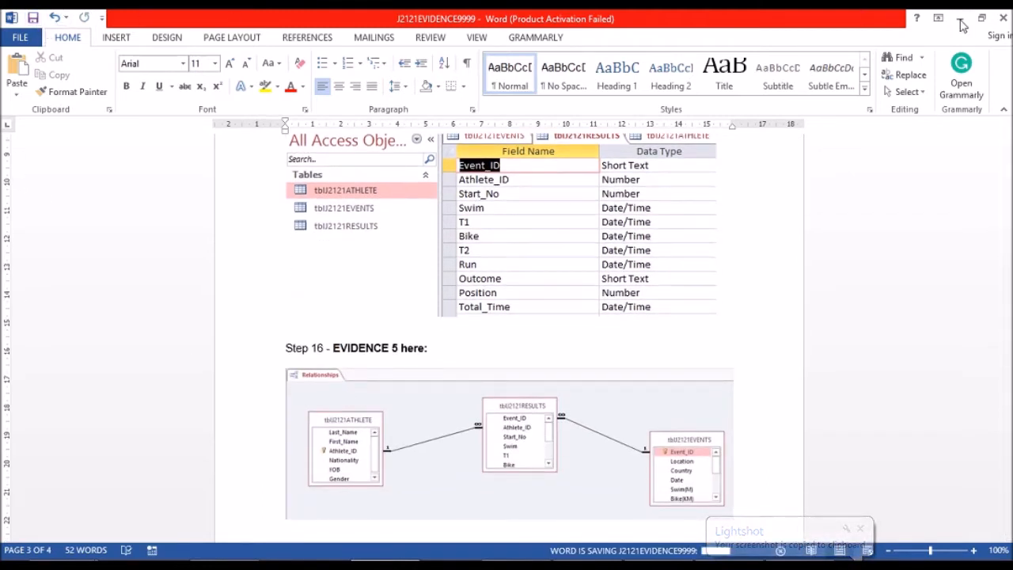
{"action": "left_click", "coordinate": [960, 18]}
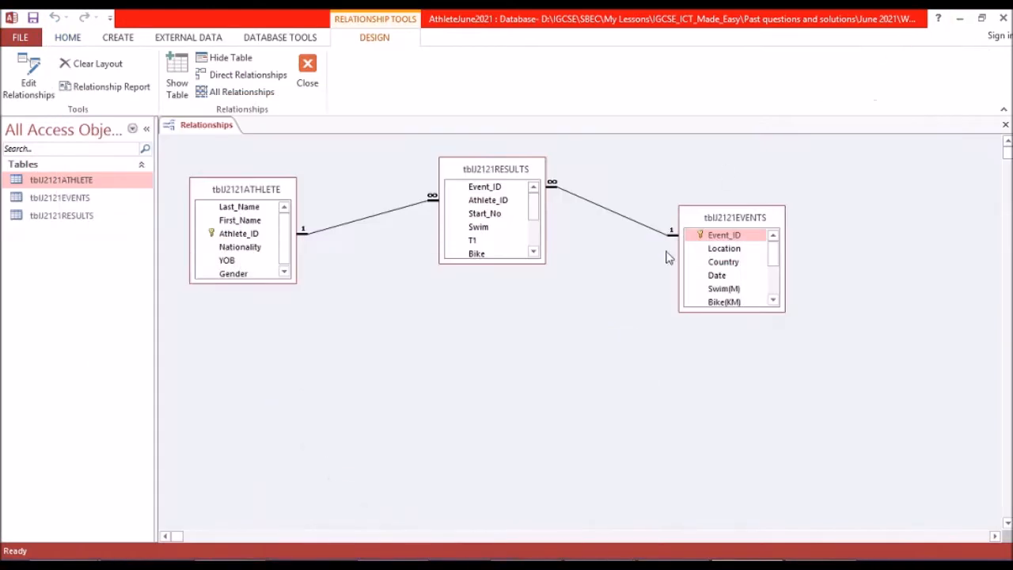
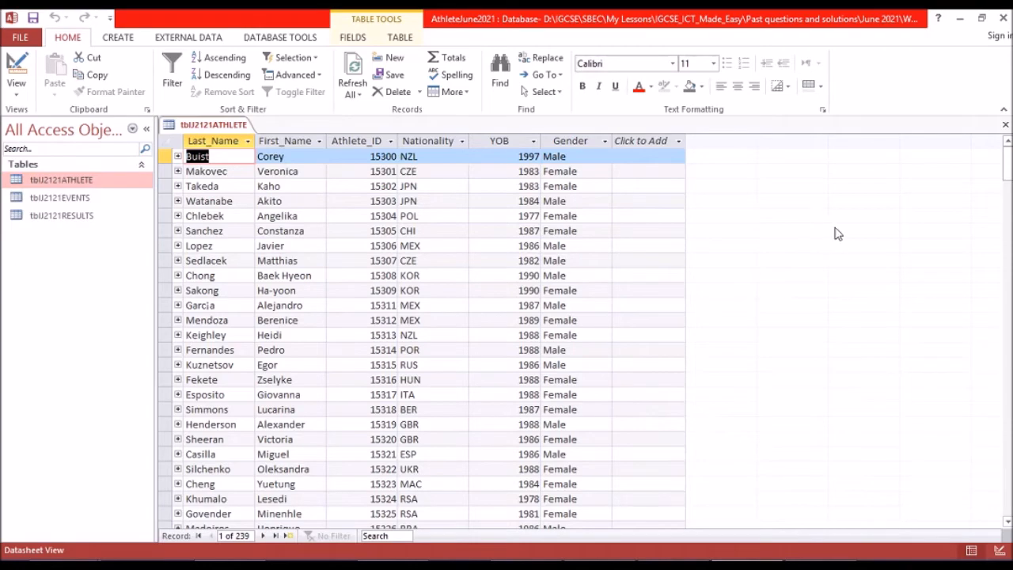
Add a new record to tblJ2121ATHLETE with the last name, first name and Athlete_ID given in question 17 of the exam paper.
{"action": "scroll", "coordinate": [1004, 176], "scroll_direction": "down", "scroll_amount": 1}
{"action": "left_click_drag", "start_coordinate": [1003, 176], "coordinate": [1006, 475]}
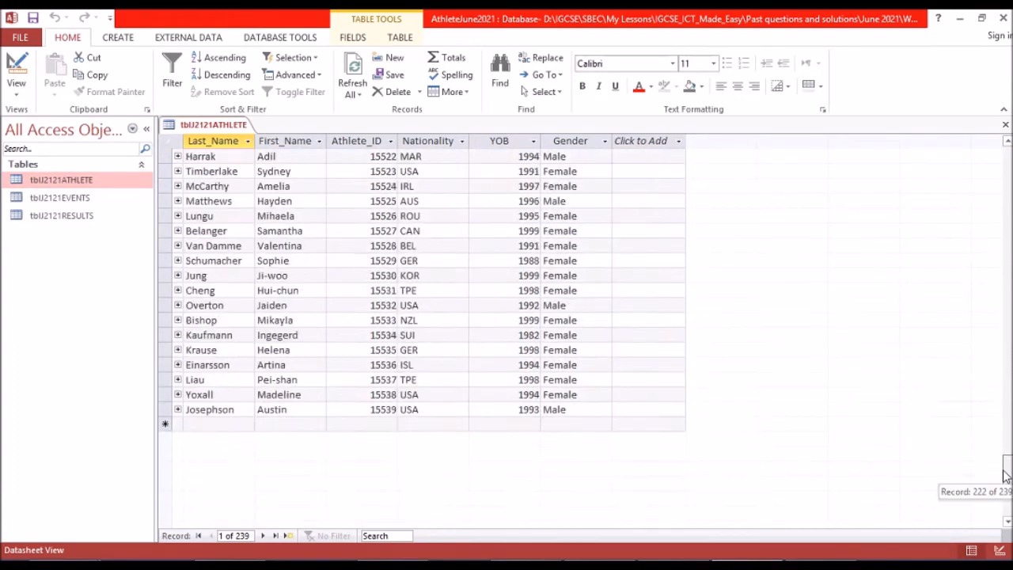
{"action": "left_click", "coordinate": [205, 426]}
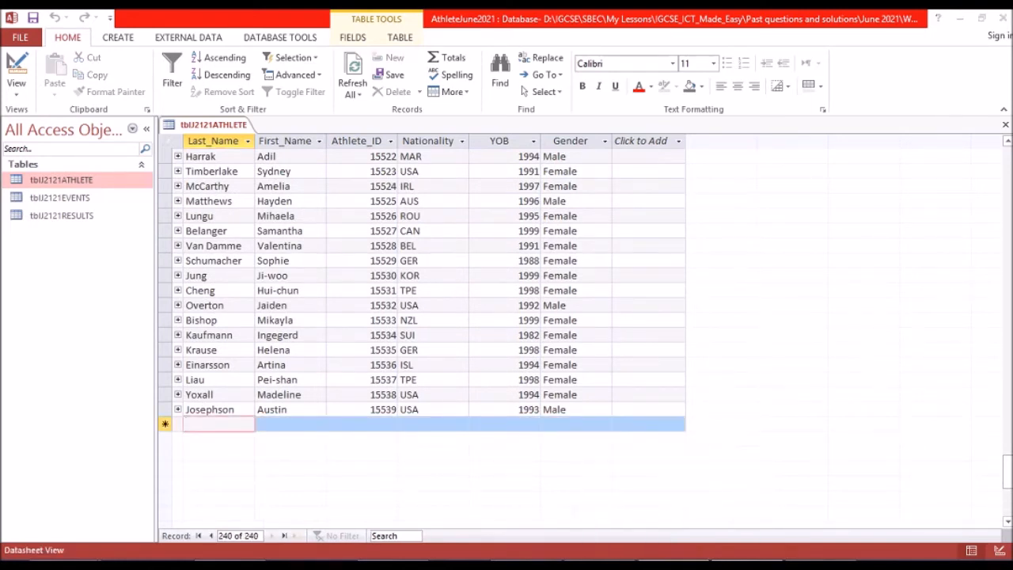
{"action": "left_click", "coordinate": [674, 565]}
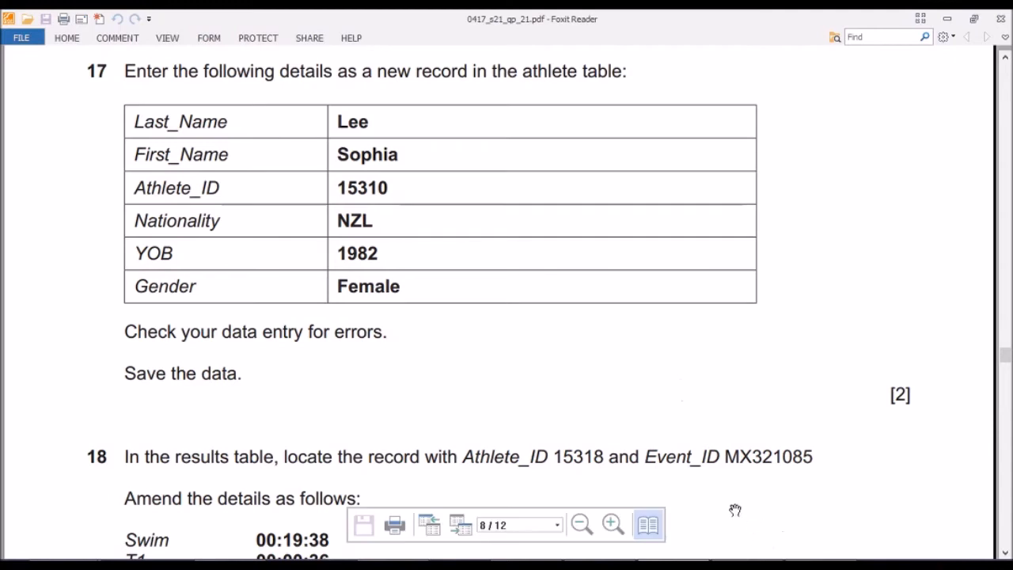
{"action": "left_click", "coordinate": [669, 564]}
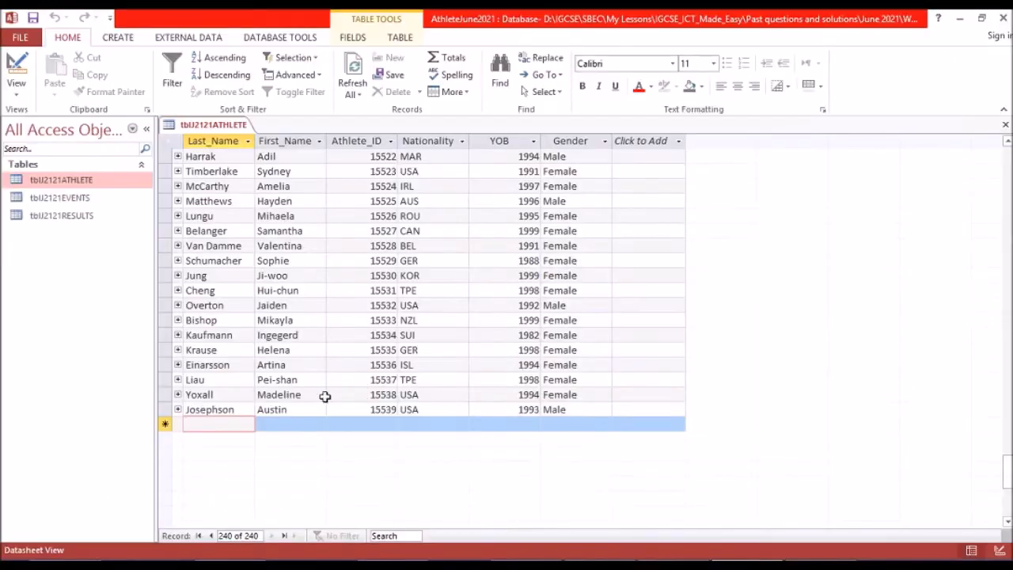
{"action": "type", "text": "Lee"}
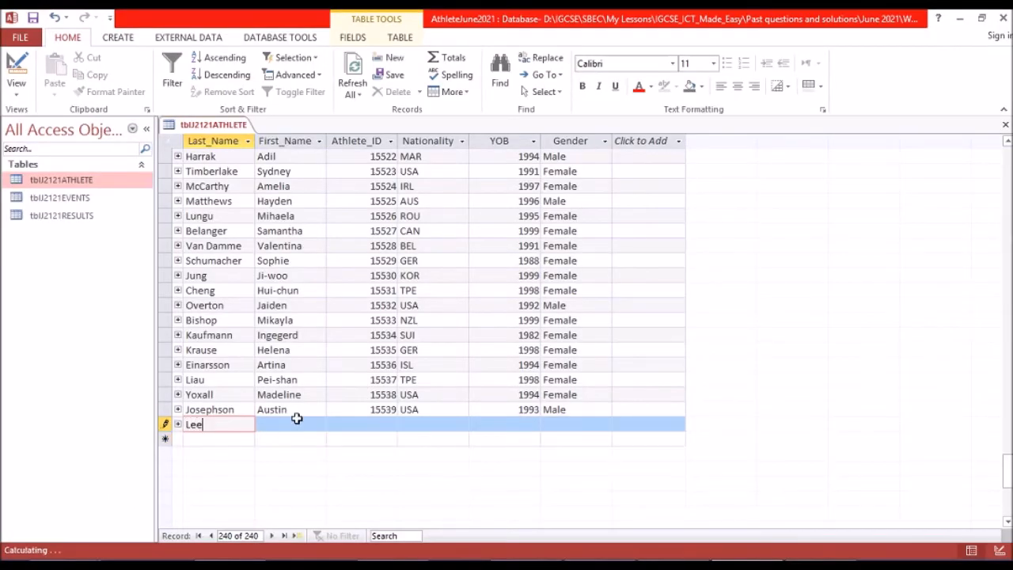
{"action": "key", "text": "Tab"}
{"action": "type", "text": "Sop"}
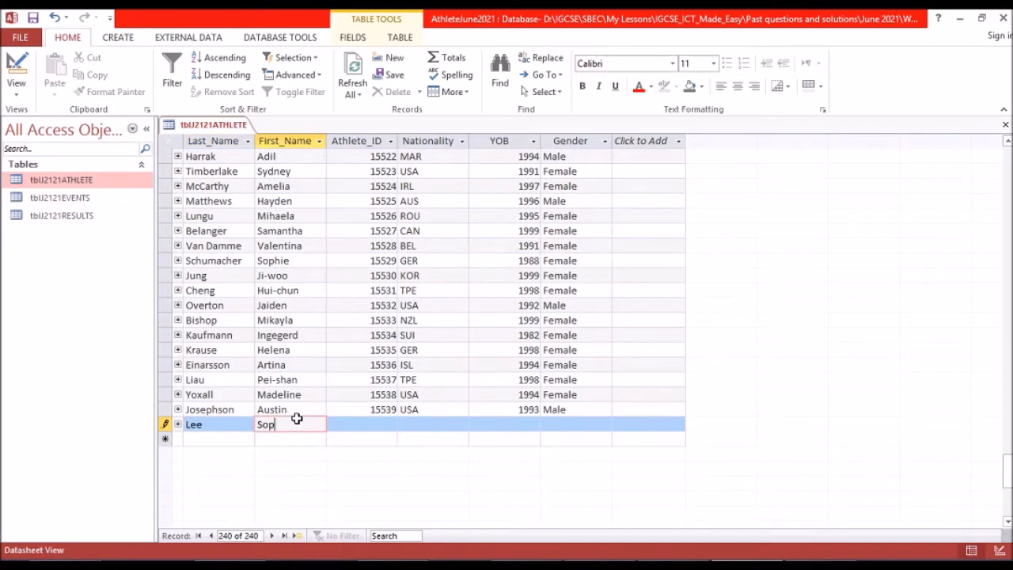
{"action": "type", "text": "hia"}
{"action": "key", "text": "Tab"}
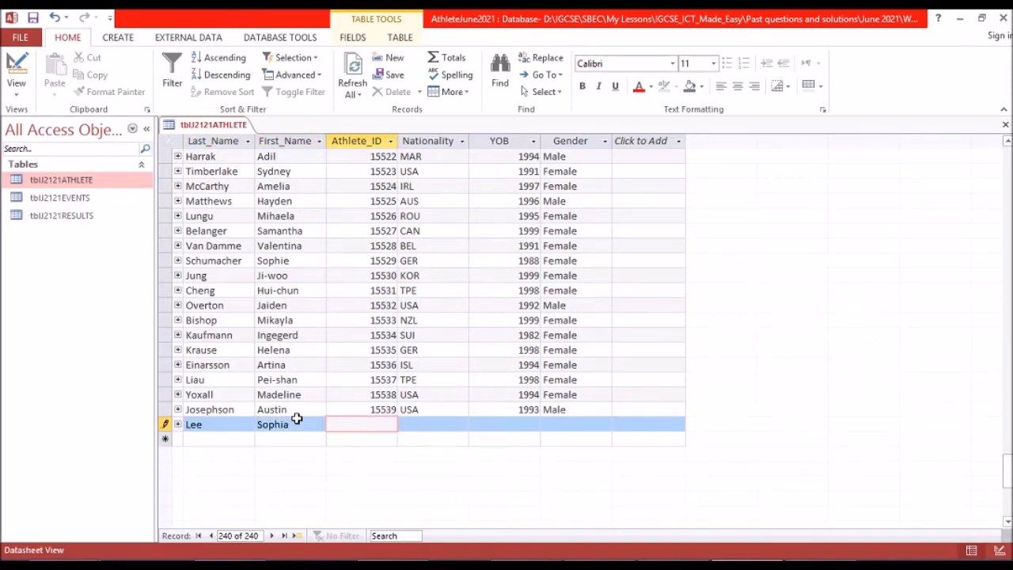
{"action": "type", "text": "15310"}
{"action": "key", "text": "Tab"}
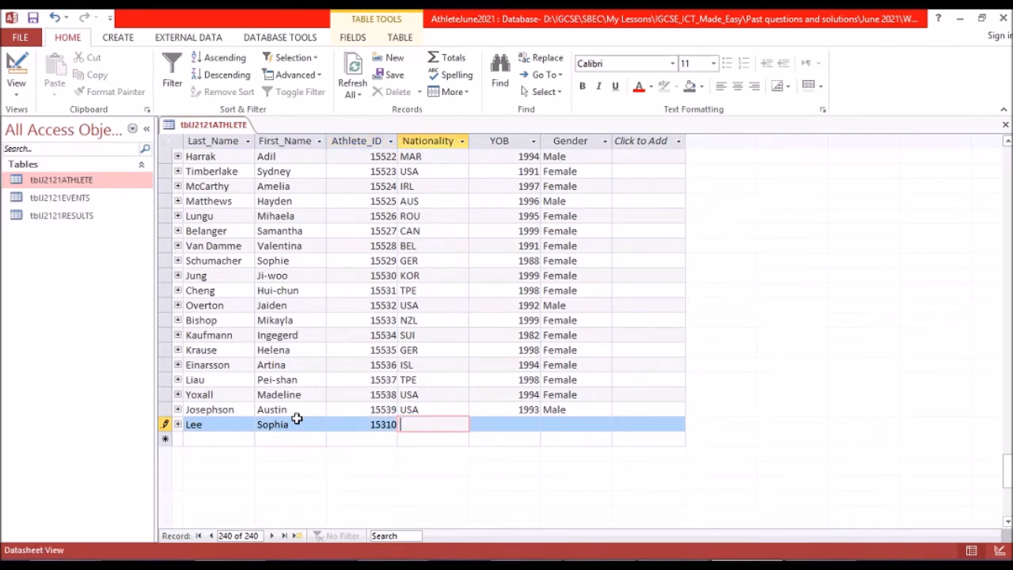
Complete the new athlete record with nationality NZL, the year of birth from question 17 and gender Female, and save it.
{"action": "key", "text": "alt+Tab"}
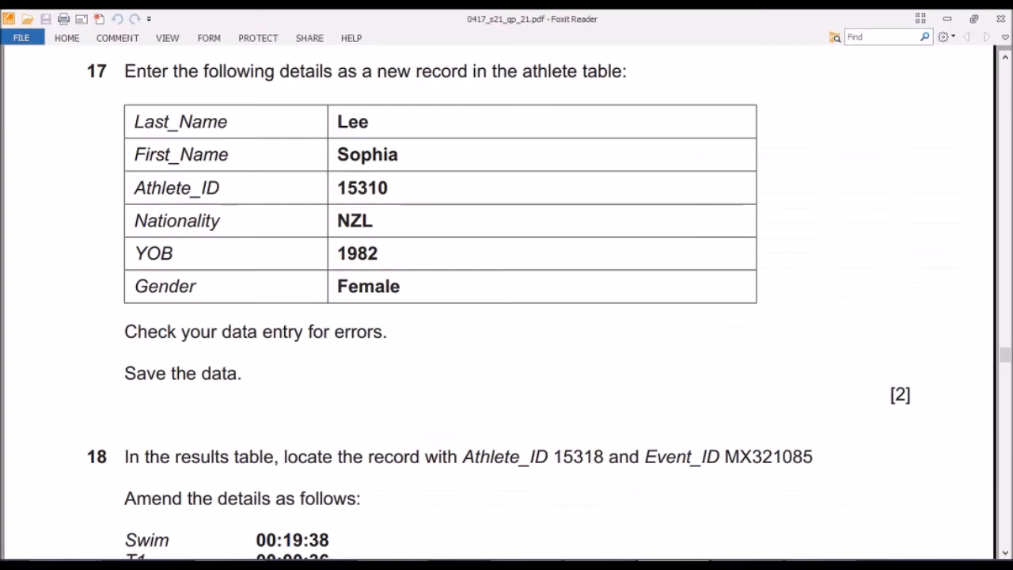
{"action": "key", "text": "alt+Tab"}
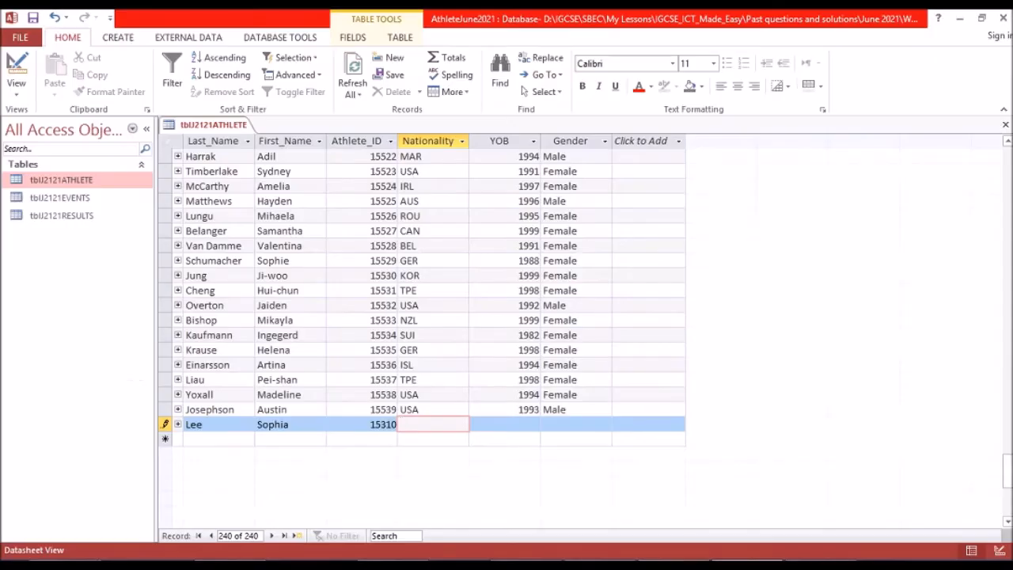
{"action": "type", "text": "NZL"}
{"action": "key", "text": "Tab"}
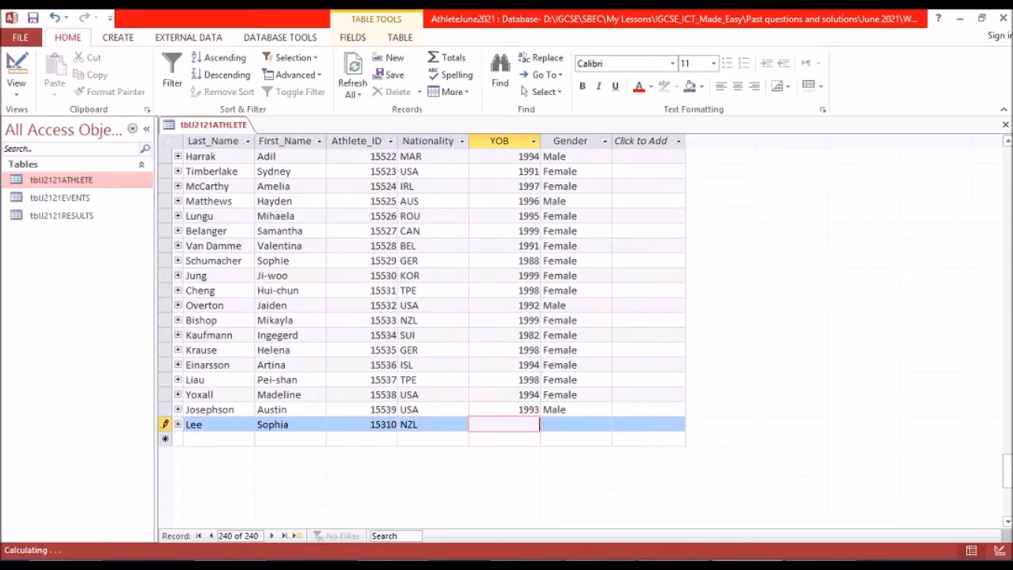
{"action": "type", "text": "!982"}
{"action": "key", "text": "Tab"}
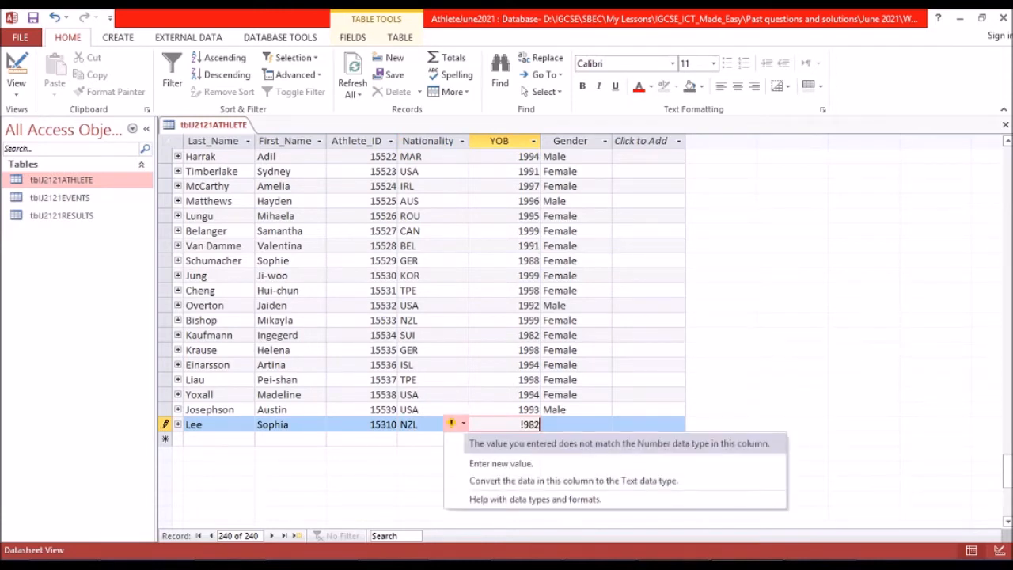
{"action": "key", "text": "Up"}
{"action": "left_click", "coordinate": [529, 425]}
{"action": "key", "text": "BackSpace"}
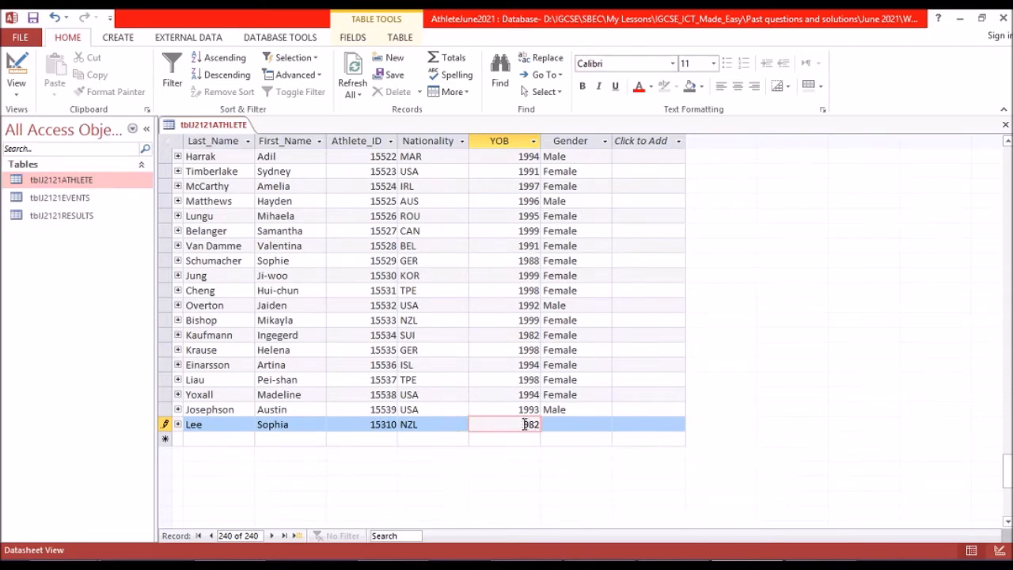
{"action": "key", "text": "Tab"}
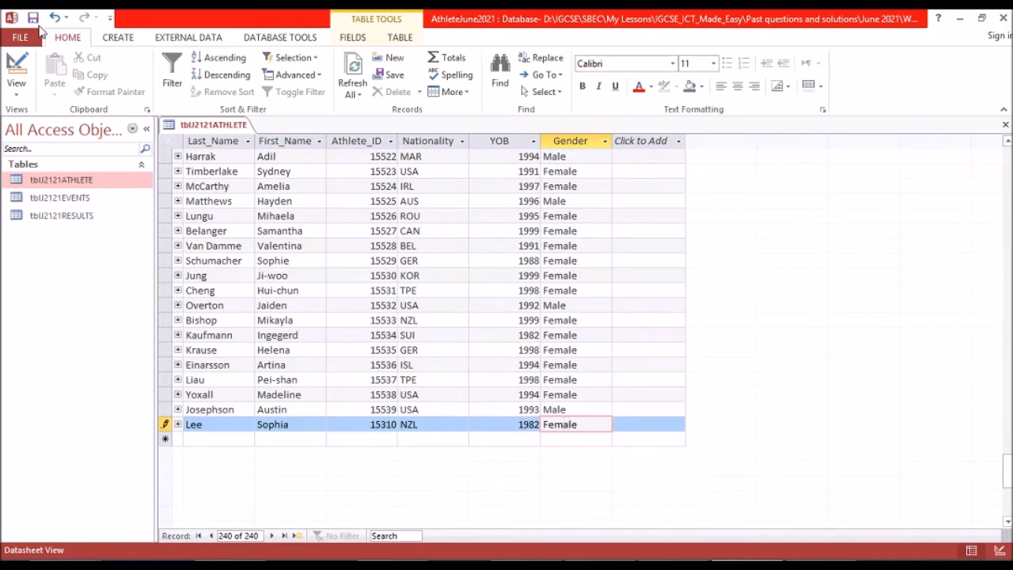
{"action": "left_click", "coordinate": [36, 16]}
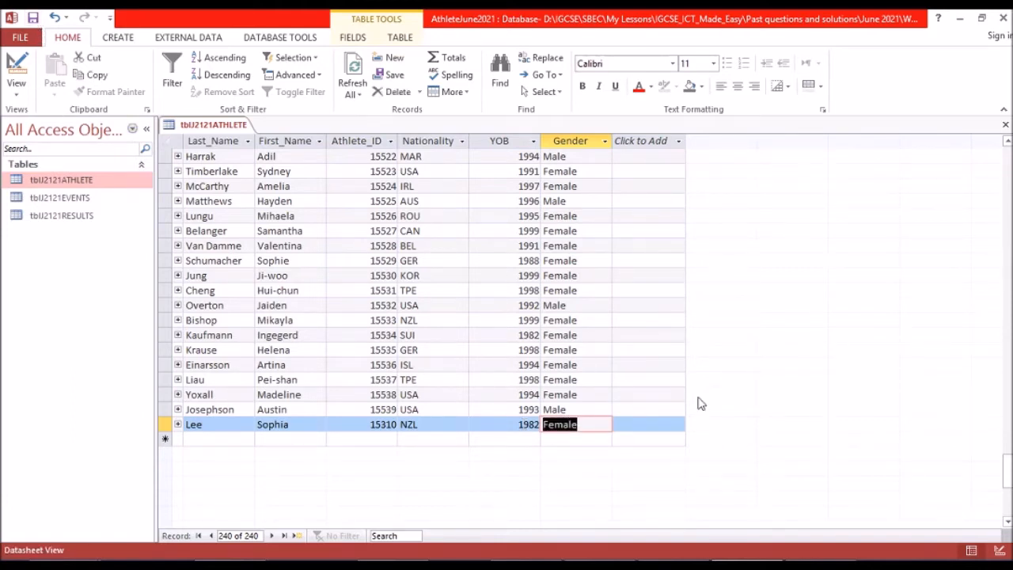
Read question 18 in the exam paper and open tblJ2121RESULTS in Access.
{"action": "key", "text": "alt+Tab"}
{"action": "scroll", "coordinate": [538, 367], "scroll_direction": "down", "scroll_amount": 4}
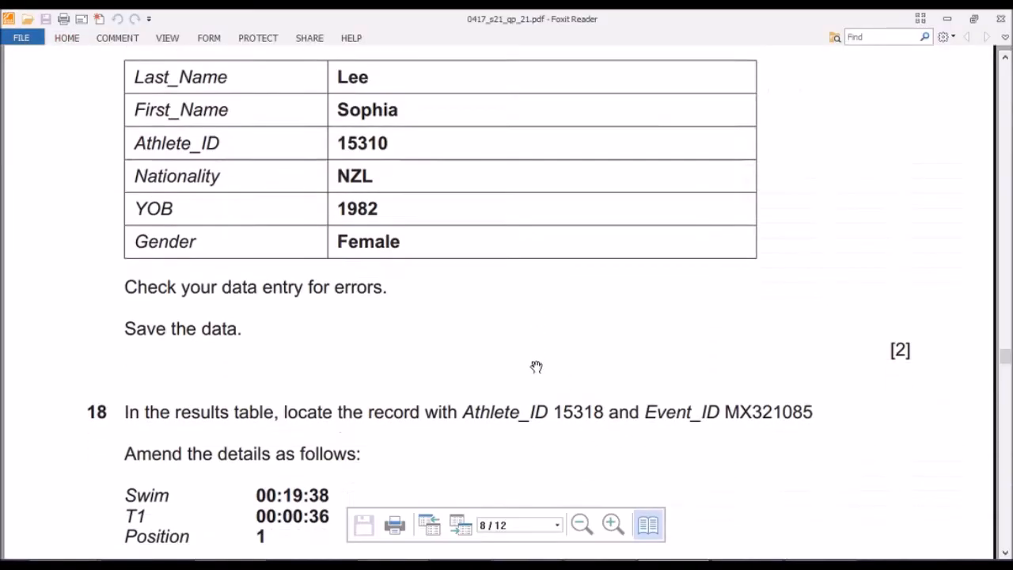
{"action": "scroll", "coordinate": [273, 342], "scroll_direction": "down", "scroll_amount": 2}
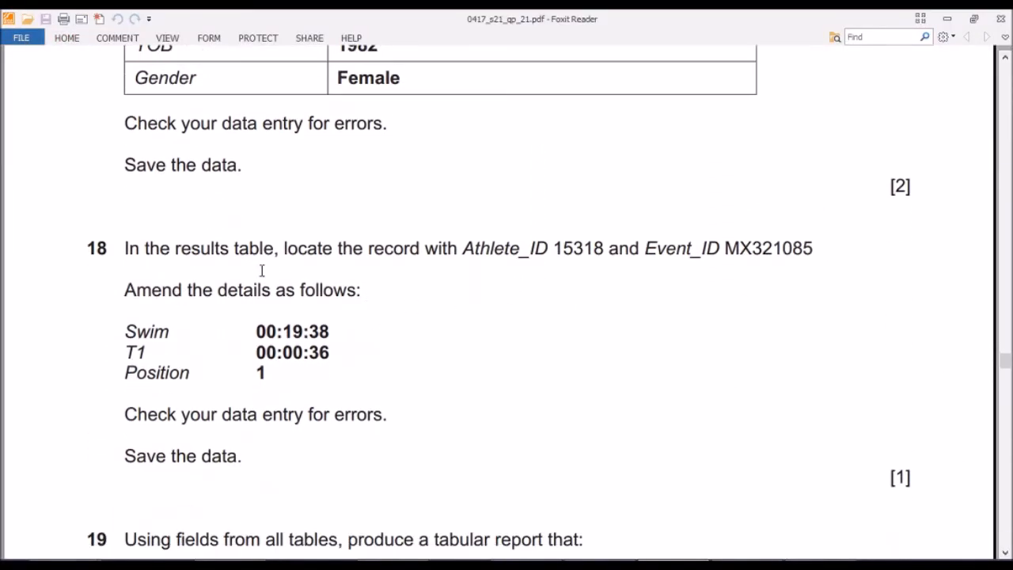
{"action": "scroll", "coordinate": [173, 249], "scroll_direction": "down", "scroll_amount": 2}
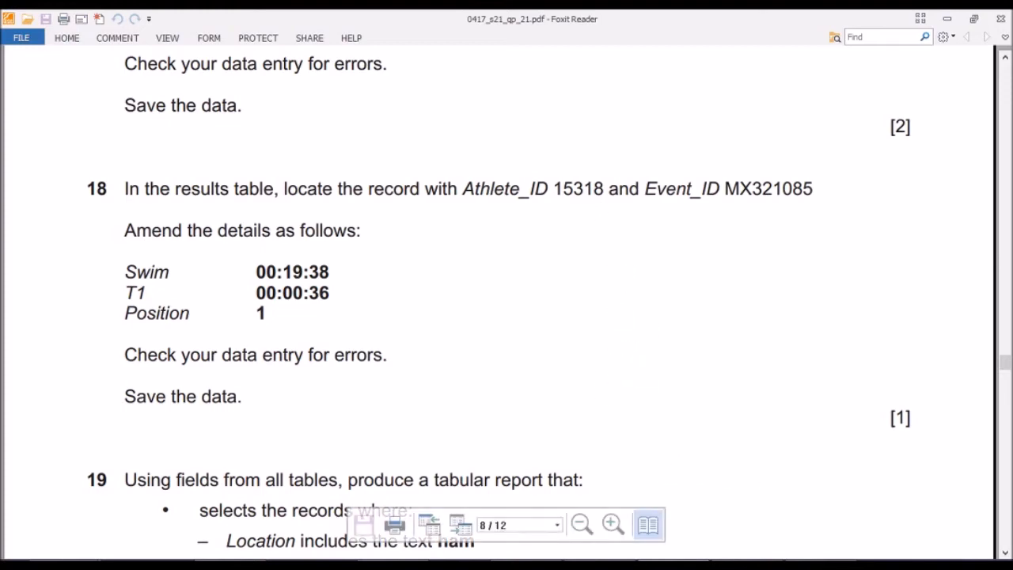
{"action": "left_click", "coordinate": [747, 565]}
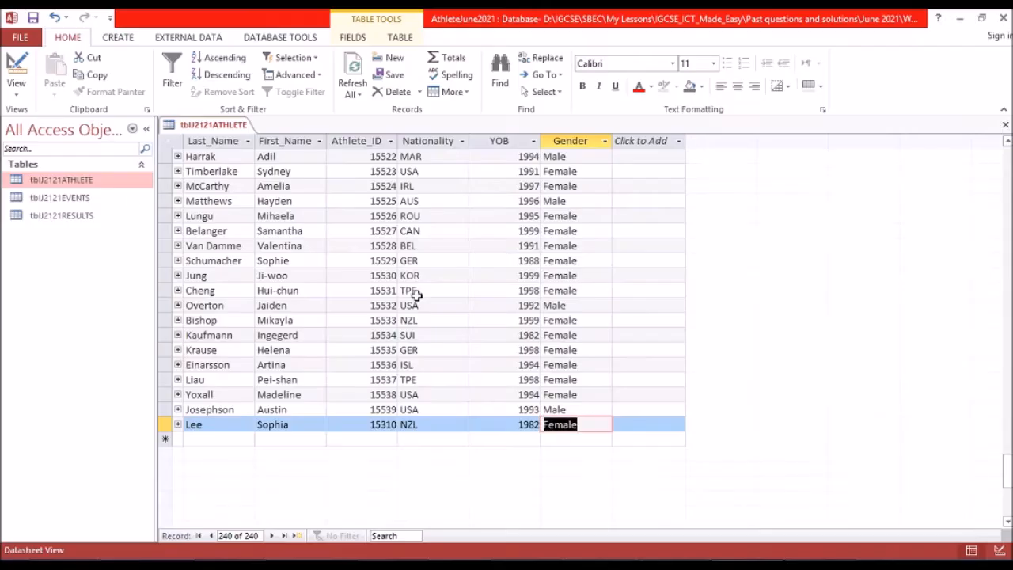
{"action": "left_click", "coordinate": [71, 218]}
{"action": "double_click", "coordinate": [72, 219]}
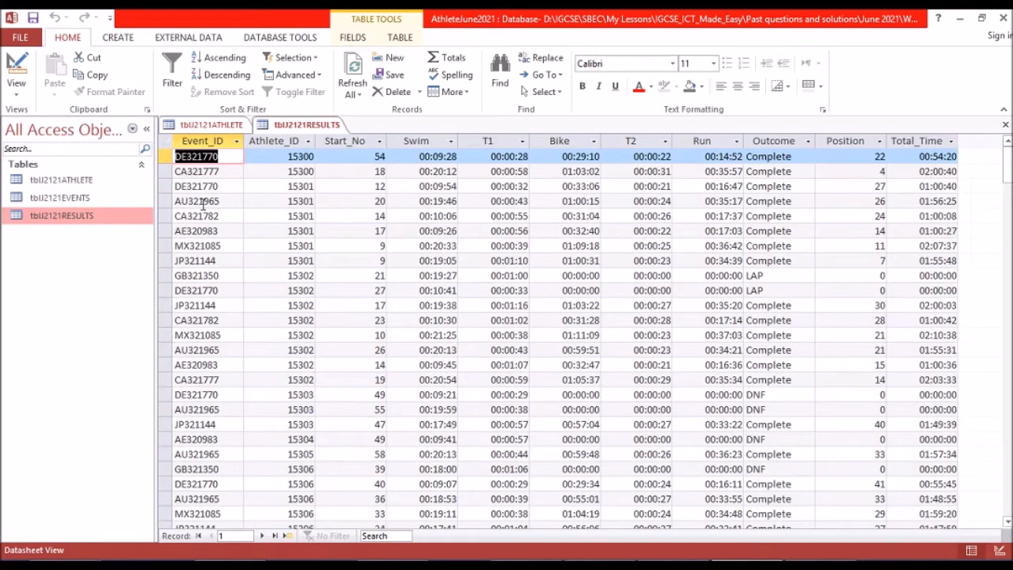
Select the results record with the Athlete_ID from question 18 and Event_ID MX321085, and check the Event_ID against the exam paper.
{"action": "scroll", "coordinate": [311, 204], "scroll_direction": "down", "scroll_amount": 4}
{"action": "scroll", "coordinate": [311, 204], "scroll_direction": "down", "scroll_amount": 15}
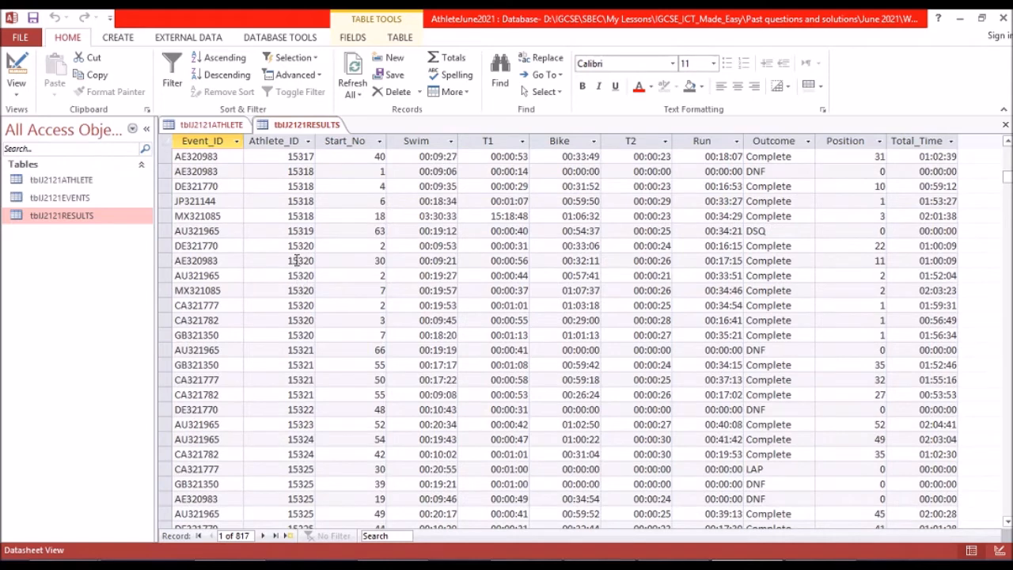
{"action": "left_click", "coordinate": [162, 215]}
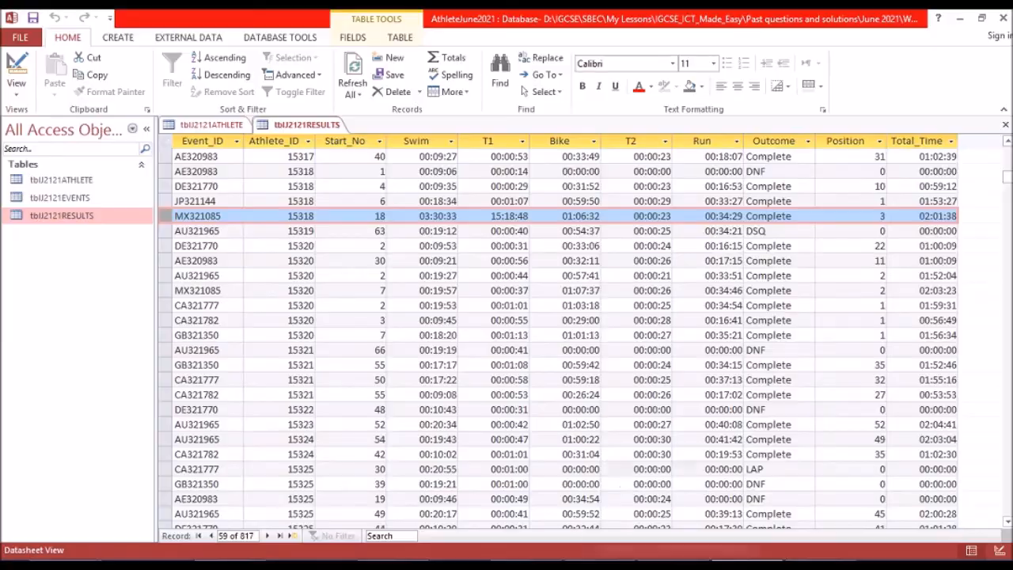
{"action": "left_click", "coordinate": [673, 563]}
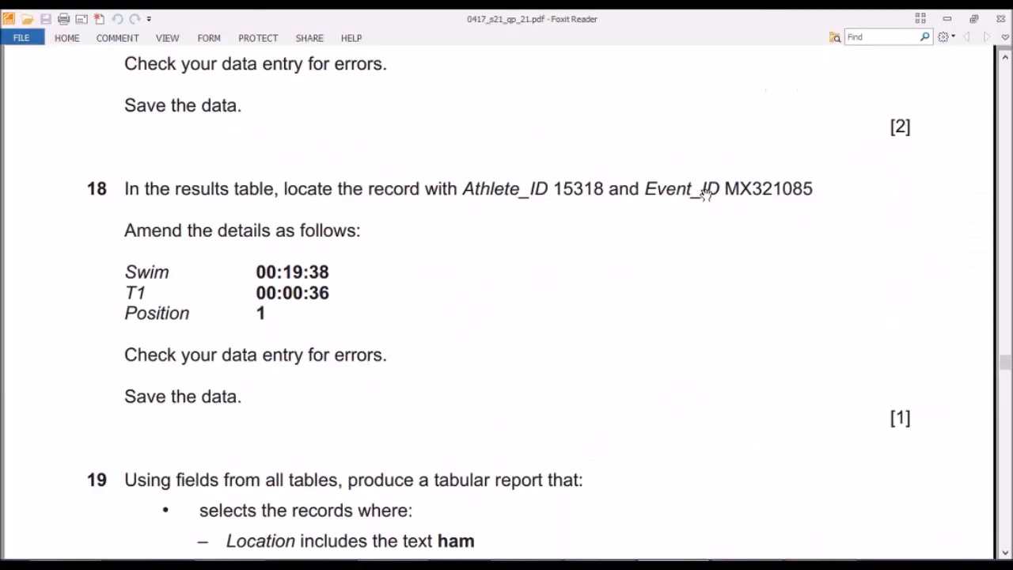
{"action": "left_click_drag", "start_coordinate": [726, 189], "coordinate": [813, 190]}
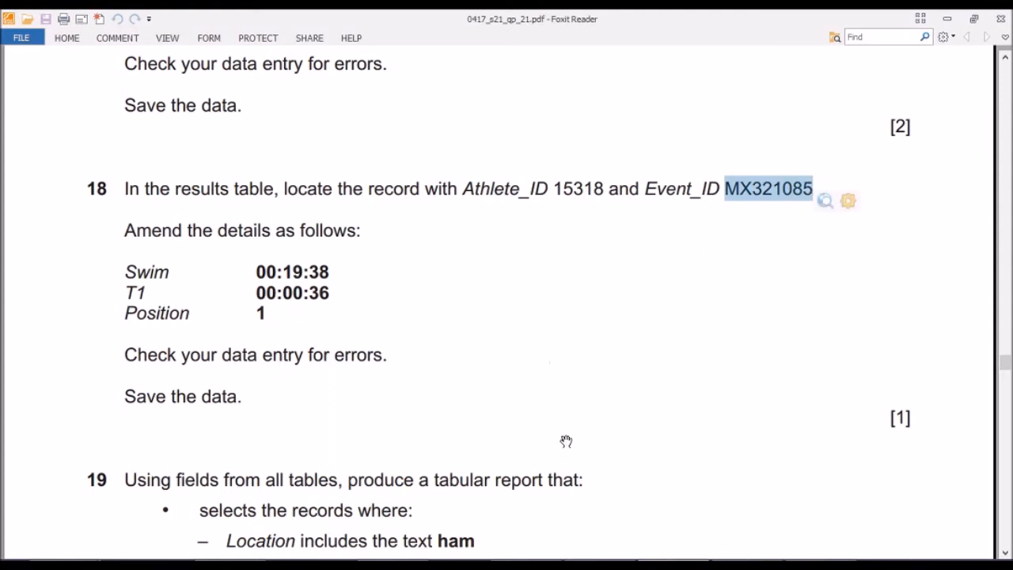
Copy the swim time from question 18 and set the selected record's Swim value to 00:19:38.
{"action": "scroll", "coordinate": [317, 349], "scroll_direction": "down", "scroll_amount": 2}
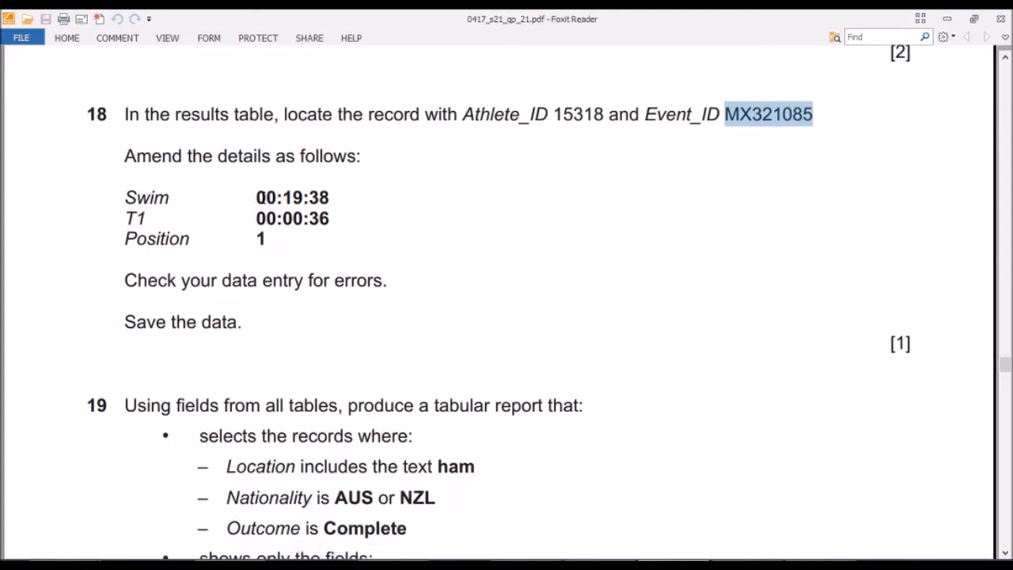
{"action": "left_click_drag", "start_coordinate": [256, 198], "coordinate": [331, 200]}
{"action": "key", "text": "ctrl+c"}
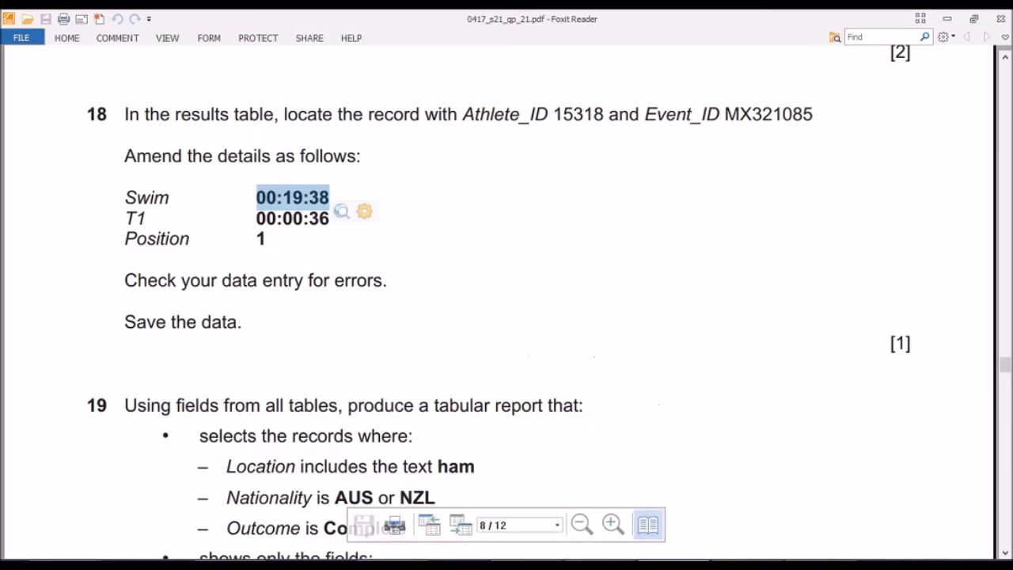
{"action": "left_click", "coordinate": [736, 565]}
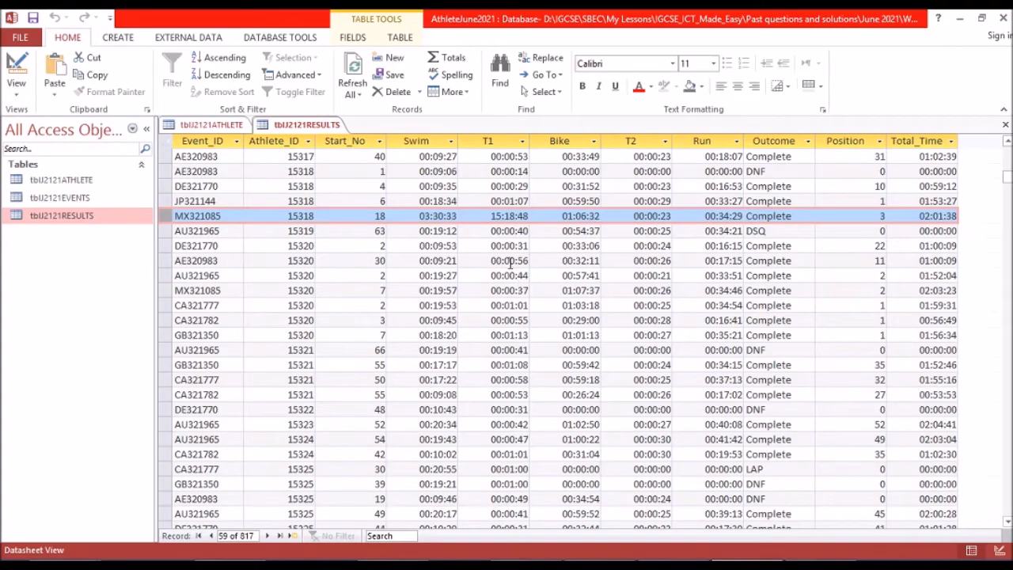
{"action": "left_click", "coordinate": [439, 215]}
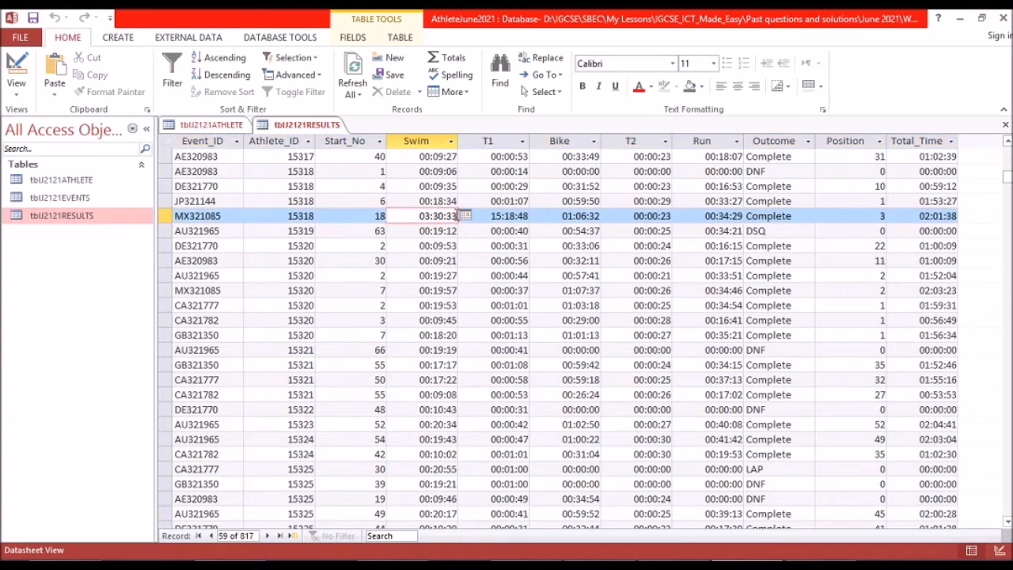
{"action": "left_click_drag", "start_coordinate": [457, 215], "coordinate": [419, 215]}
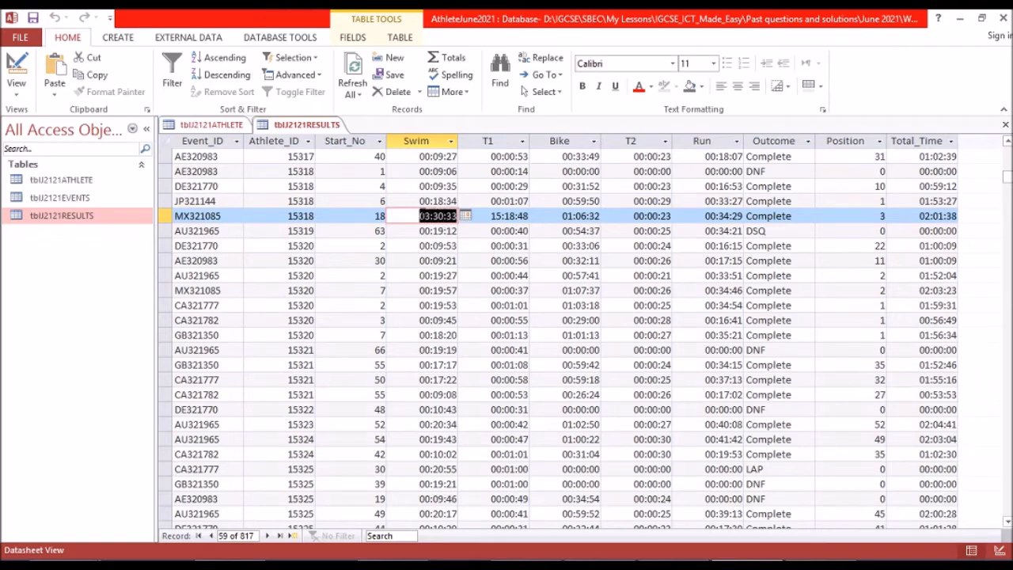
{"action": "key", "text": "ctrl+v"}
{"action": "key", "text": "Tab"}
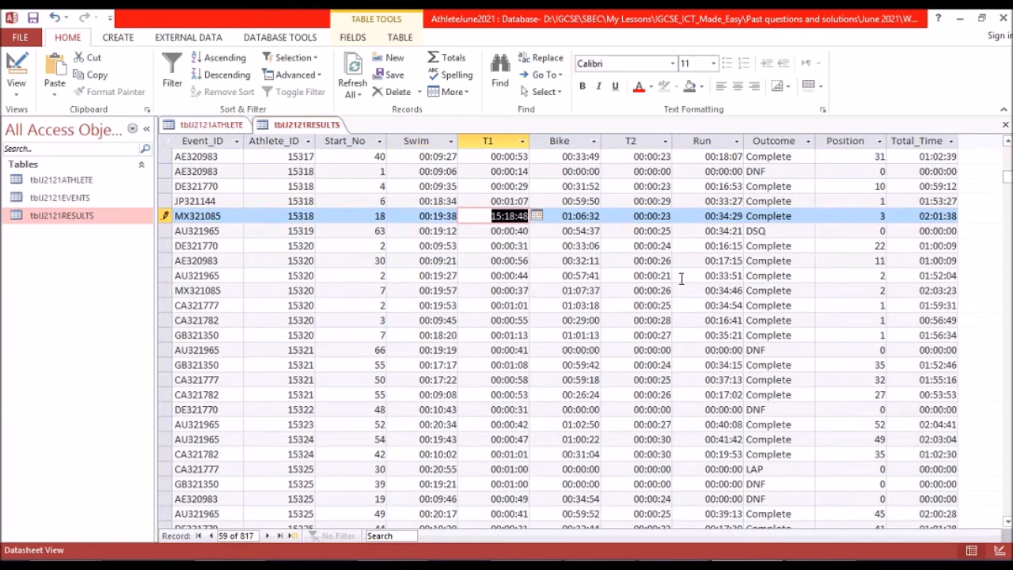
Copy the T1 time from question 18 to set the record's T1 to 00:00:36, and set its Position to 1.
{"action": "key", "text": "alt+Tab"}
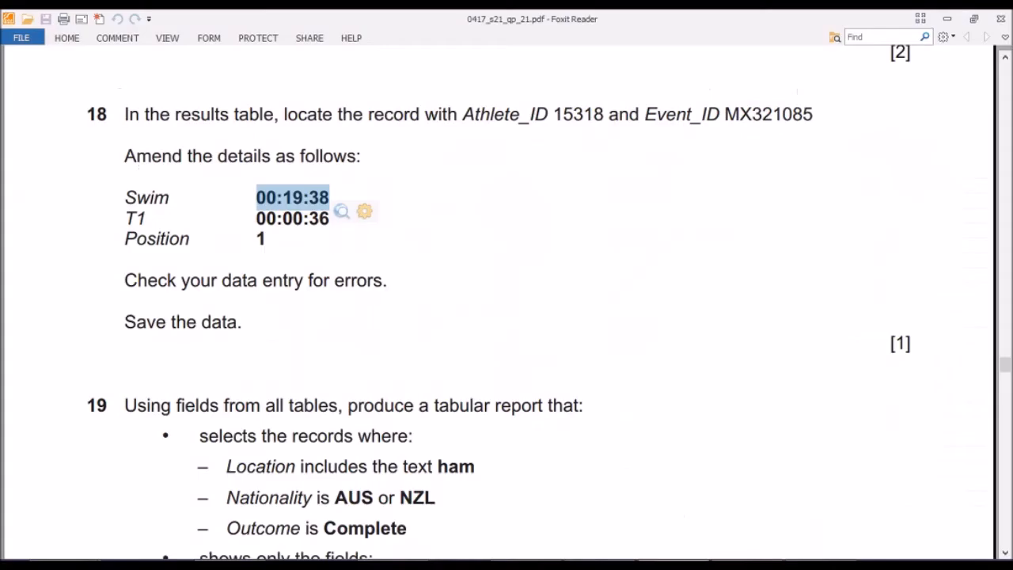
{"action": "left_click", "coordinate": [260, 218]}
{"action": "left_click_drag", "start_coordinate": [258, 218], "coordinate": [332, 220]}
{"action": "key", "text": "ctrl+c"}
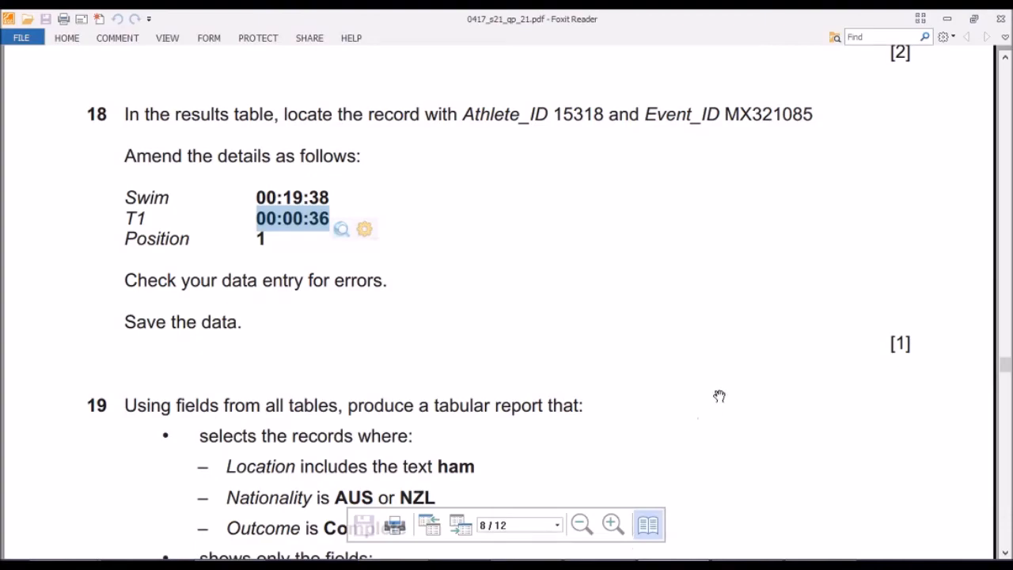
{"action": "left_click", "coordinate": [662, 559]}
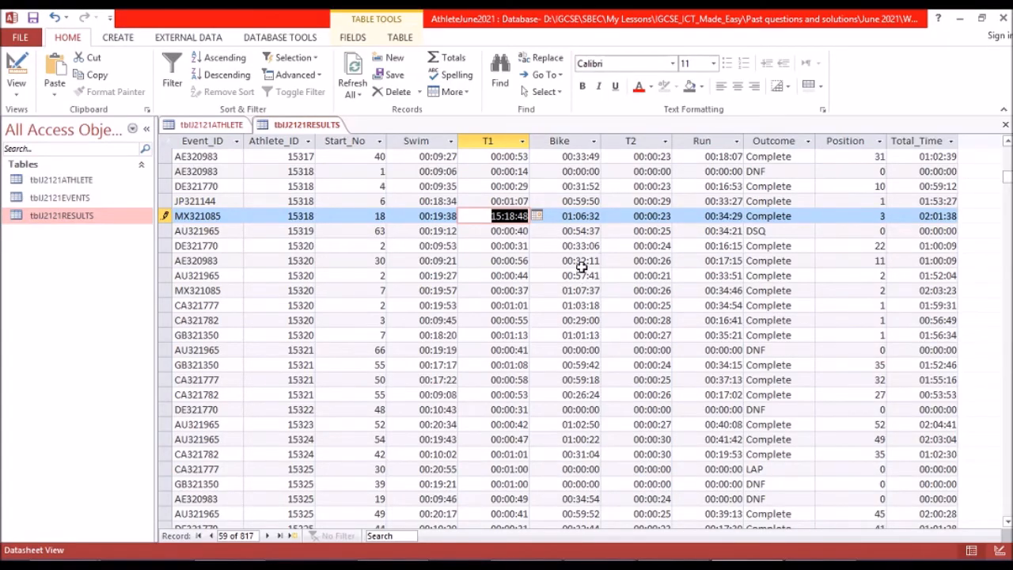
{"action": "left_click", "coordinate": [690, 560]}
{"action": "left_click", "coordinate": [662, 560]}
{"action": "key", "text": "ctrl+v"}
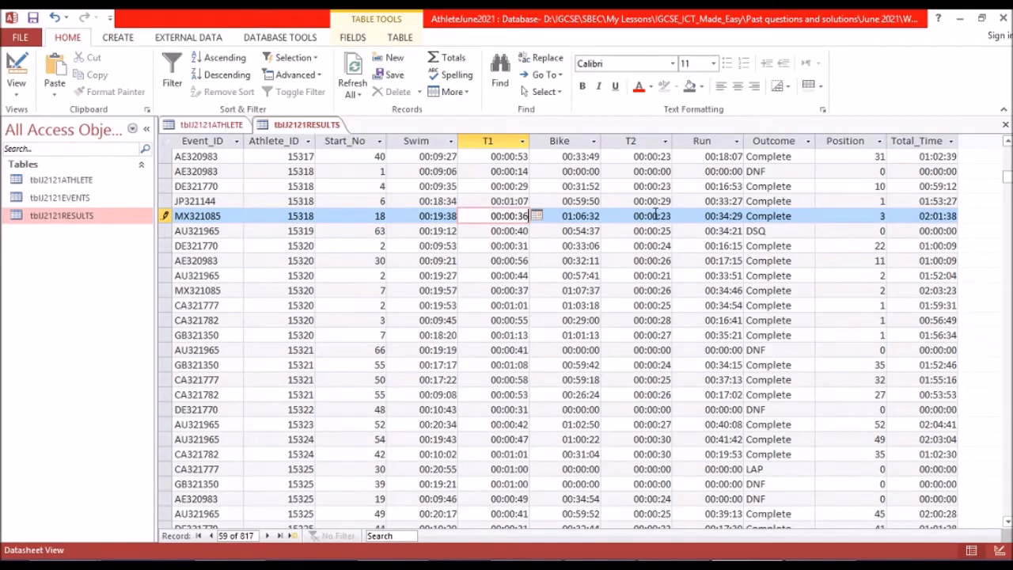
{"action": "left_click", "coordinate": [884, 216]}
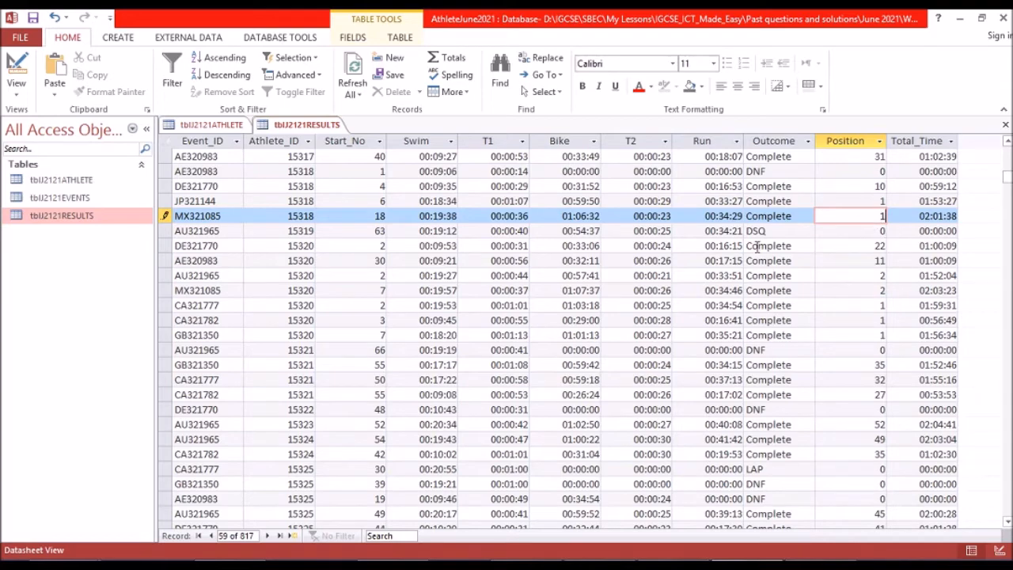
Check the amended results record against question 18 and read the tabular report requirements in question 19 of the exam paper.
{"action": "left_click", "coordinate": [673, 565]}
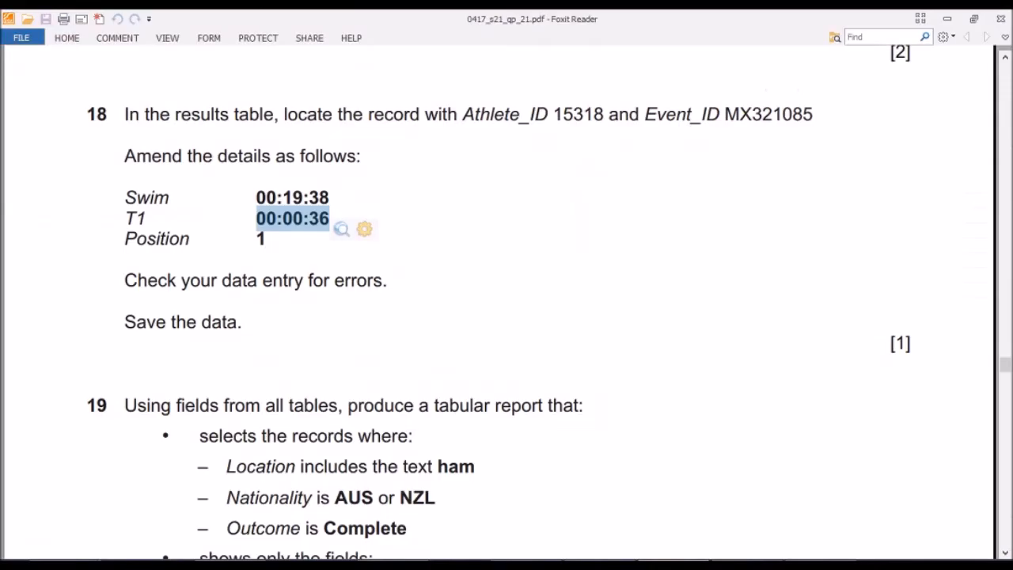
{"action": "left_click", "coordinate": [747, 565]}
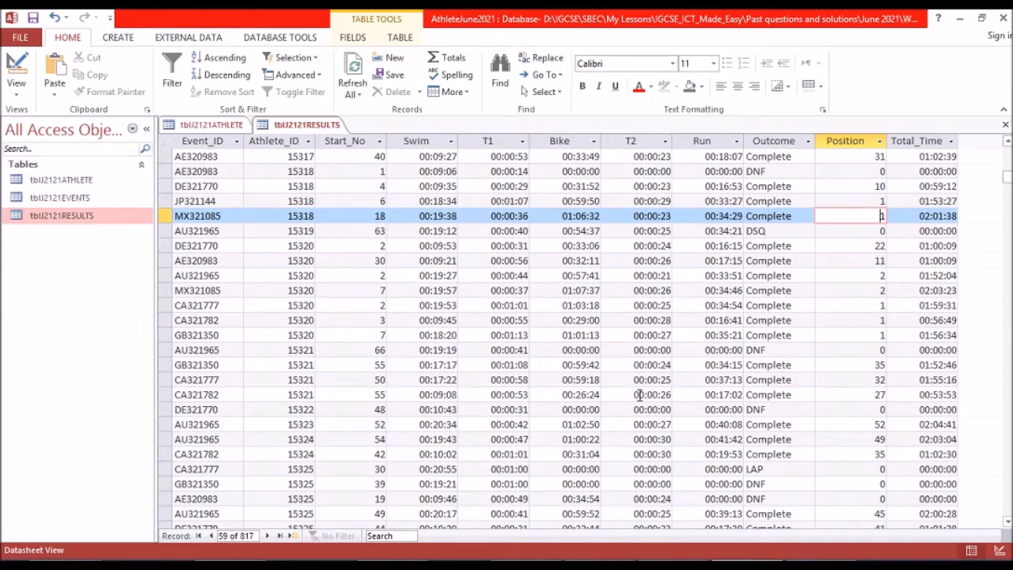
{"action": "left_click", "coordinate": [673, 566]}
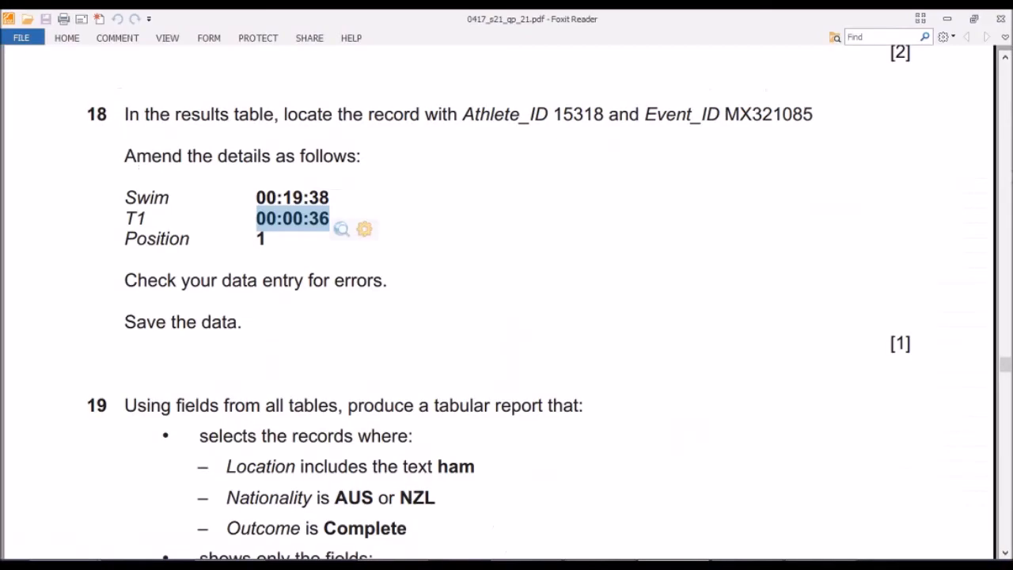
{"action": "scroll", "coordinate": [446, 257], "scroll_direction": "down", "scroll_amount": 5}
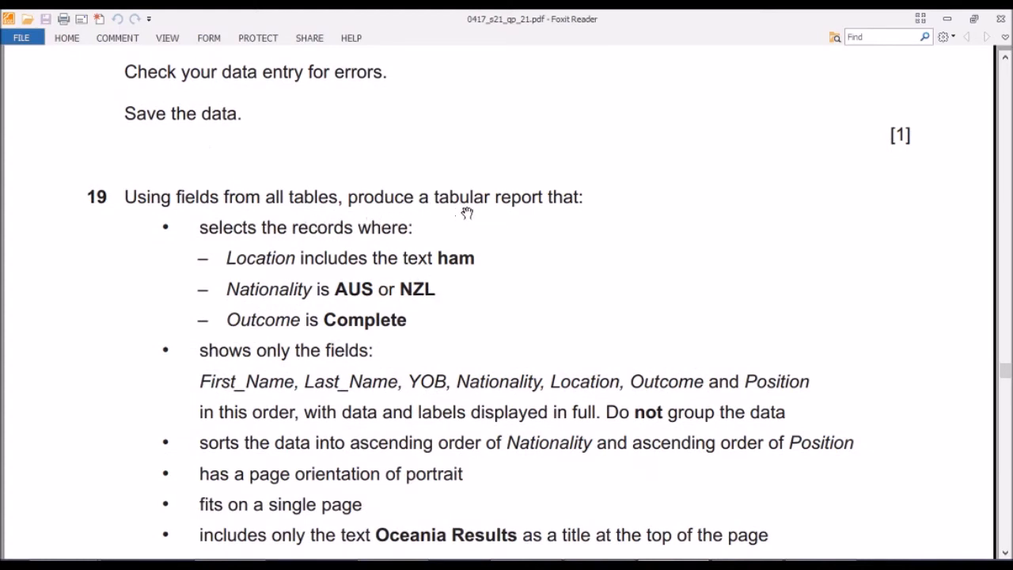
{"action": "scroll", "coordinate": [546, 217], "scroll_direction": "down", "scroll_amount": 2}
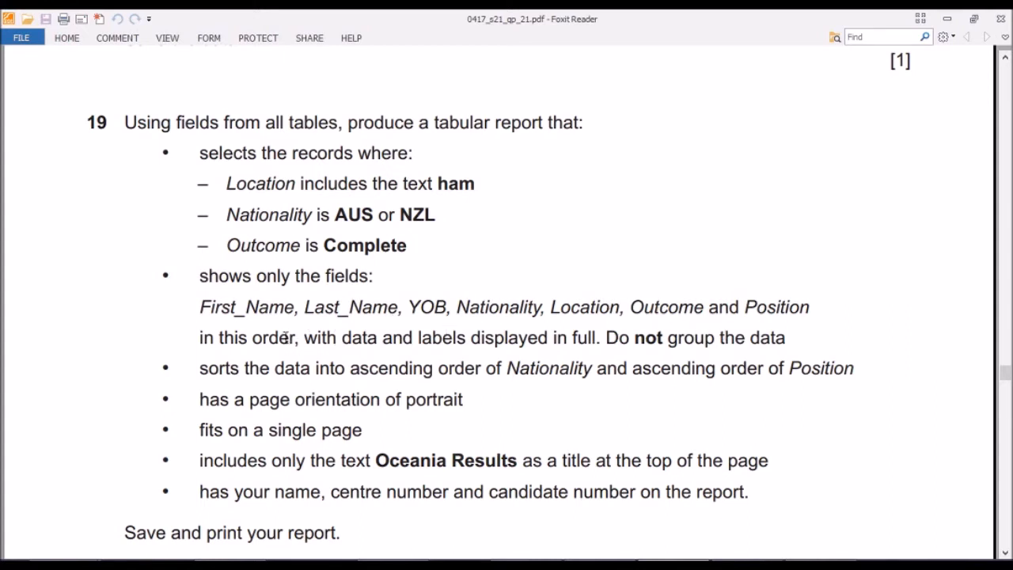
{"action": "scroll", "coordinate": [330, 415], "scroll_direction": "down", "scroll_amount": 1}
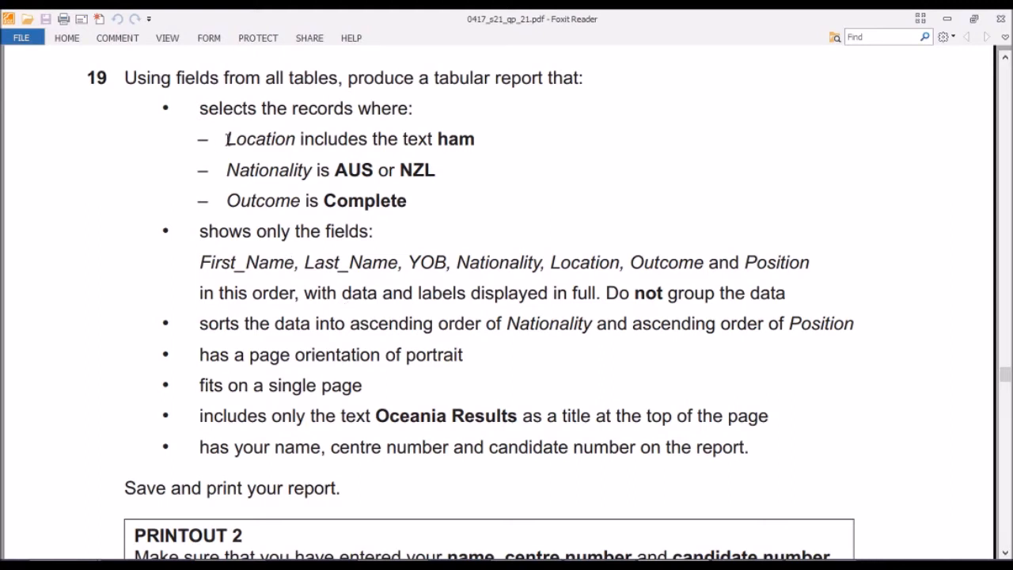
{"action": "left_click_drag", "start_coordinate": [228, 143], "coordinate": [464, 205]}
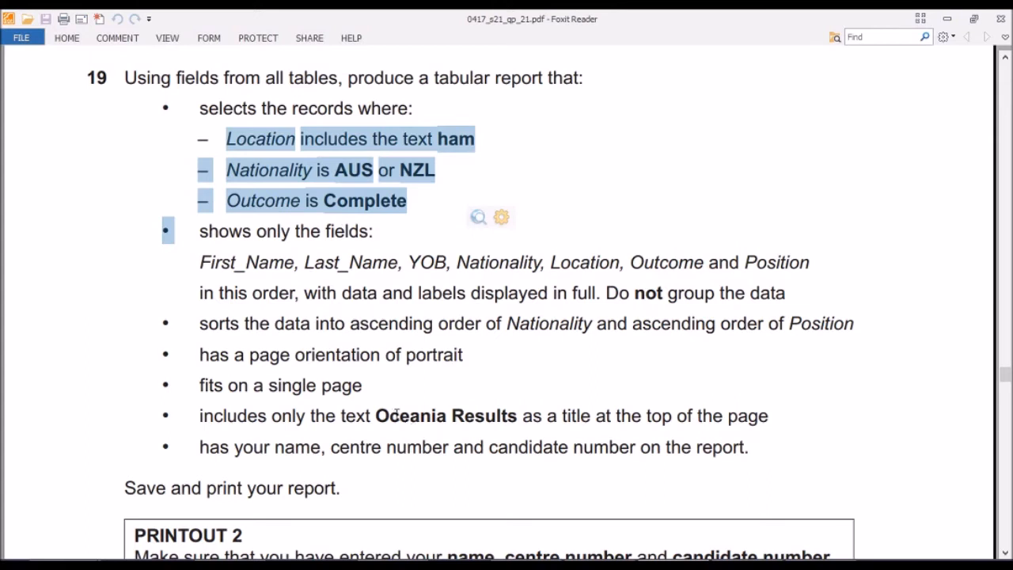
{"action": "left_click_drag", "start_coordinate": [380, 417], "coordinate": [517, 424]}
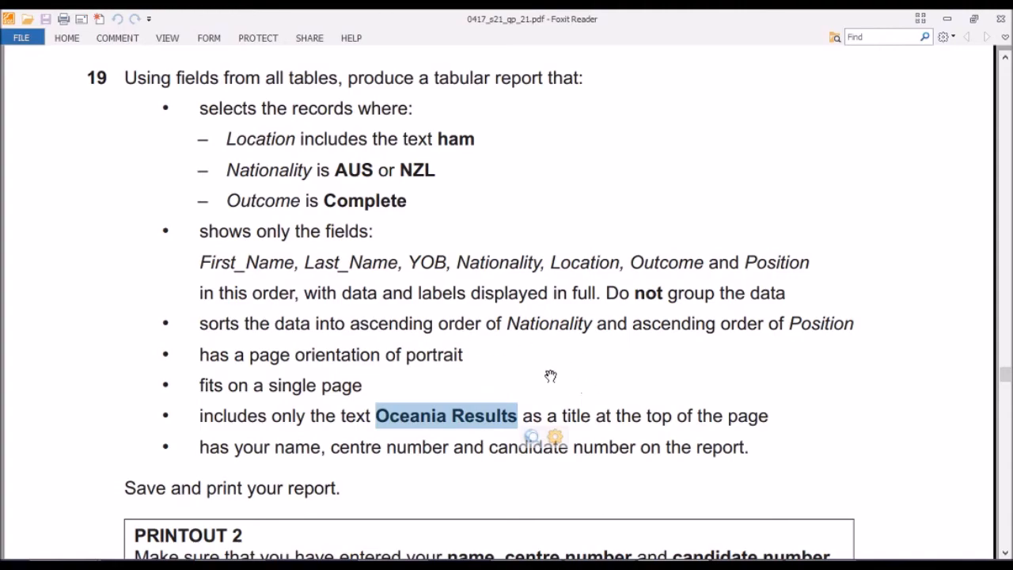
Switch back to Access and close all open tables.
{"action": "left_click", "coordinate": [746, 565]}
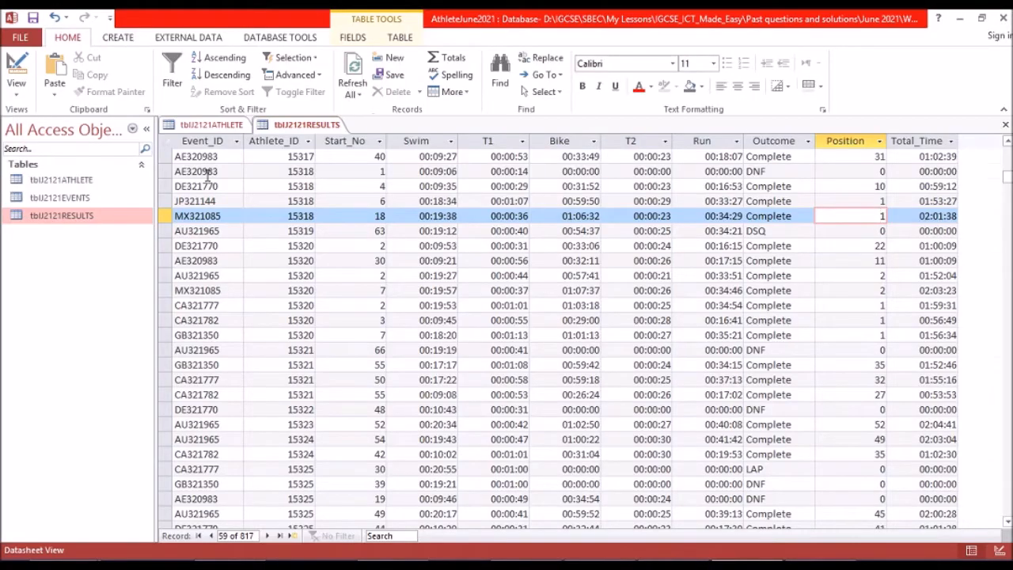
{"action": "right_click", "coordinate": [307, 131]}
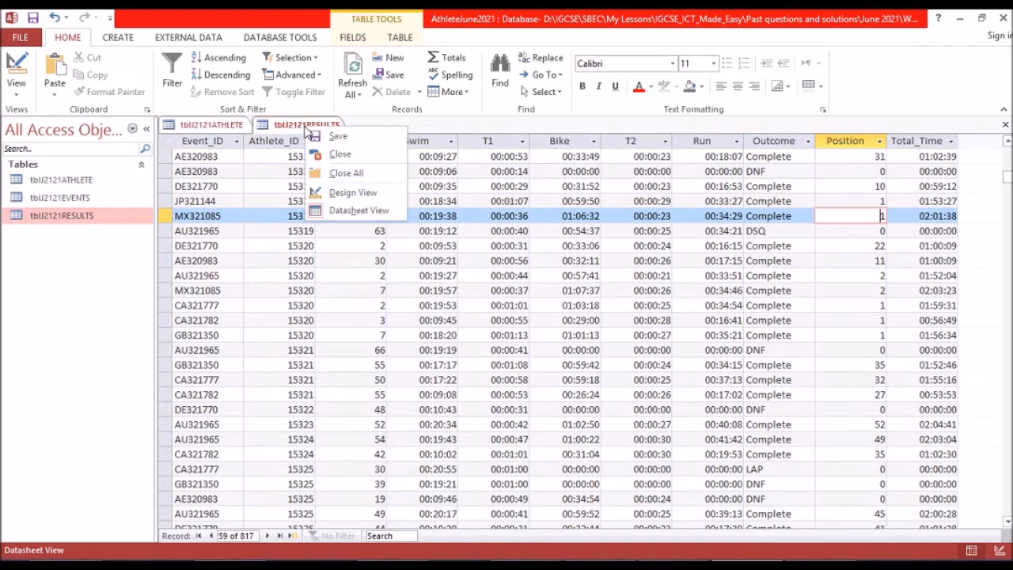
{"action": "left_click", "coordinate": [318, 131]}
{"action": "right_click", "coordinate": [316, 123]}
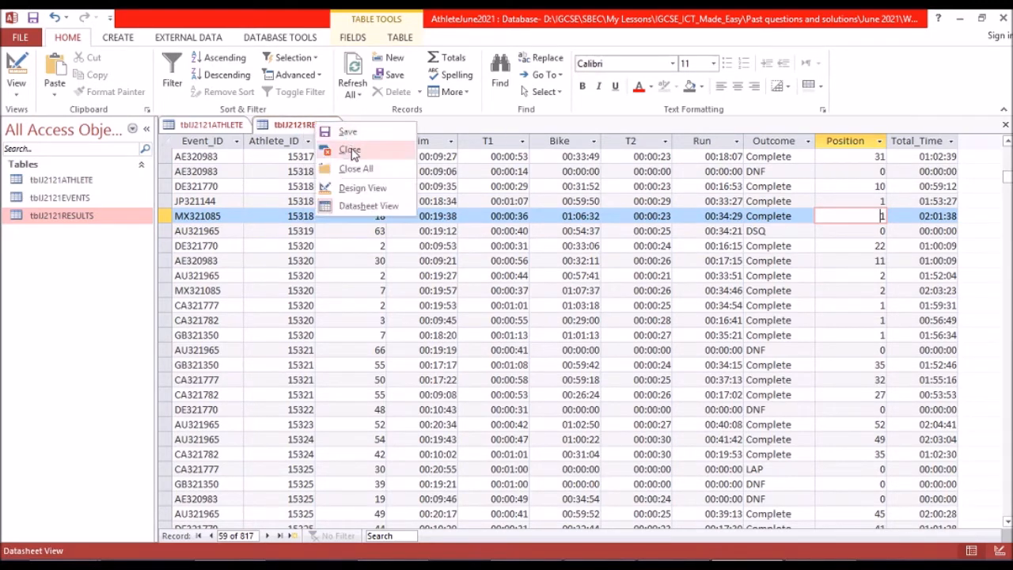
{"action": "left_click", "coordinate": [356, 170]}
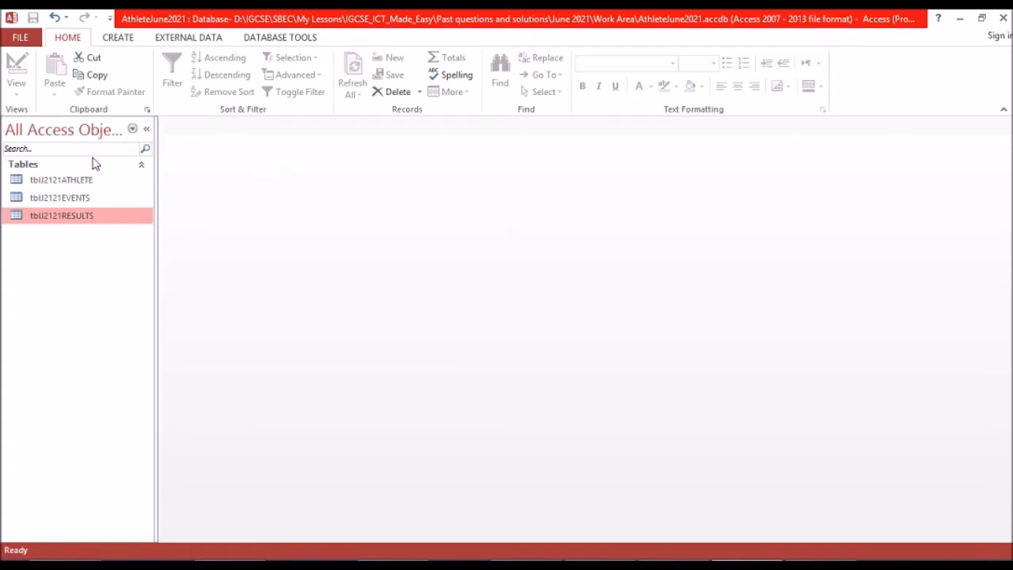
Start a query with the Simple Query Wizard and add First_Name, Last_Name and Nationality from tblJ2121ATHLETE.
{"action": "left_click", "coordinate": [76, 179]}
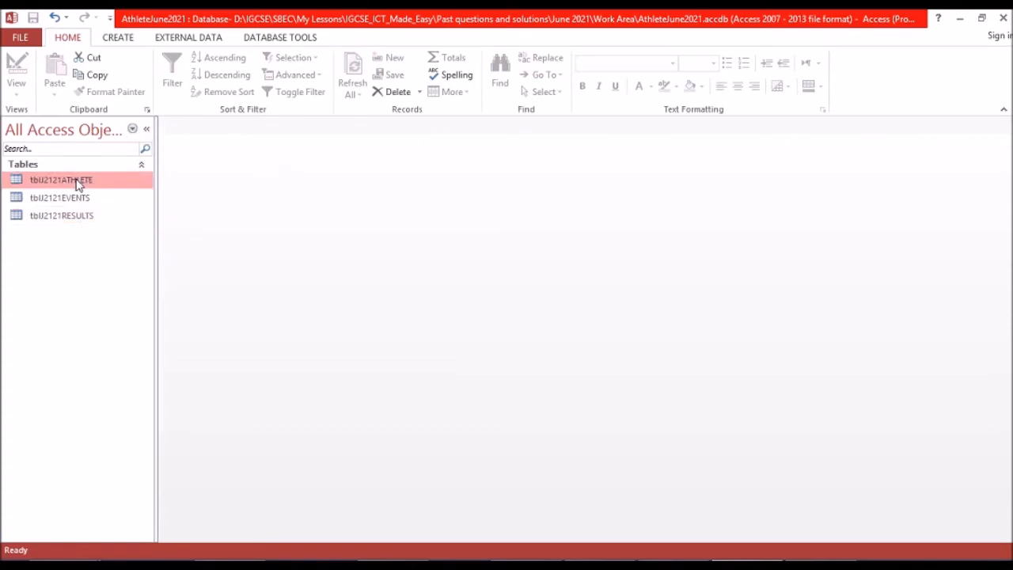
{"action": "left_click", "coordinate": [118, 40]}
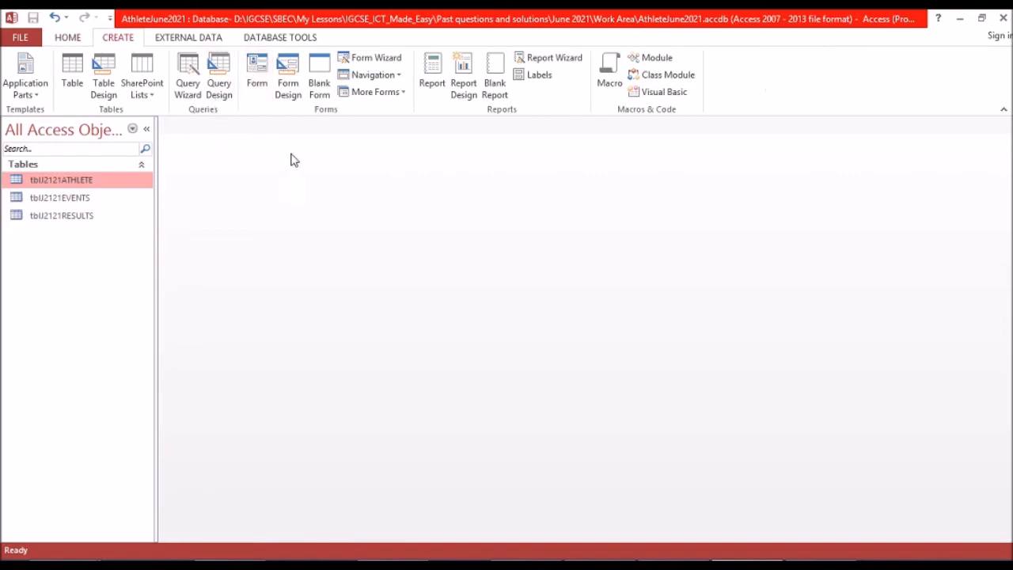
{"action": "left_click", "coordinate": [193, 86]}
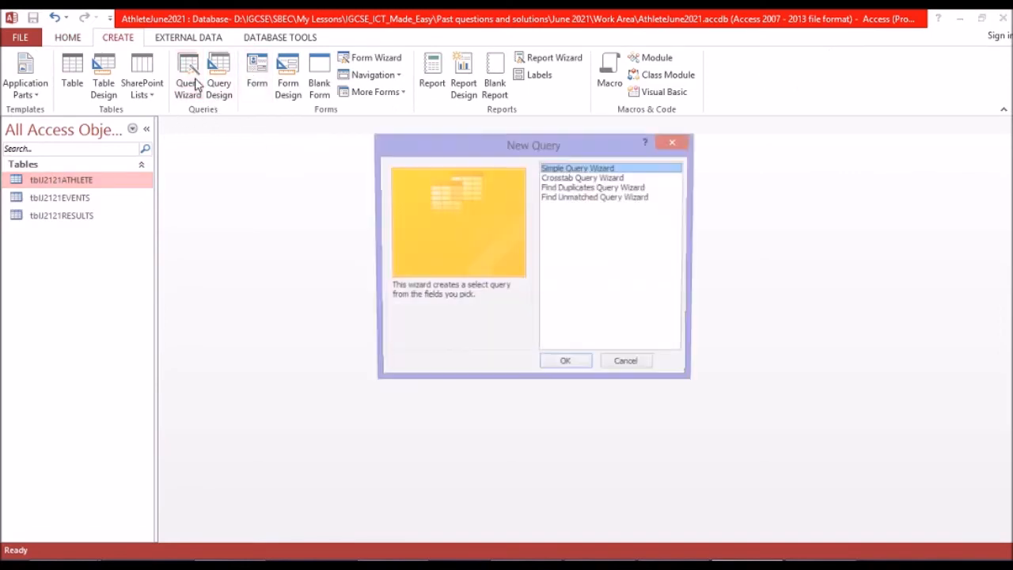
{"action": "left_click", "coordinate": [567, 367]}
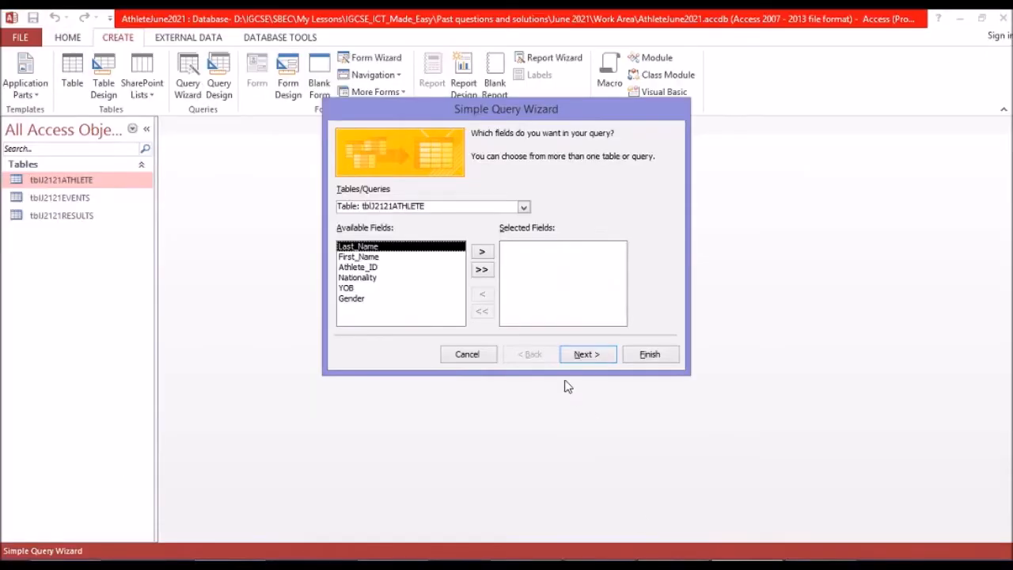
{"action": "left_click", "coordinate": [376, 258]}
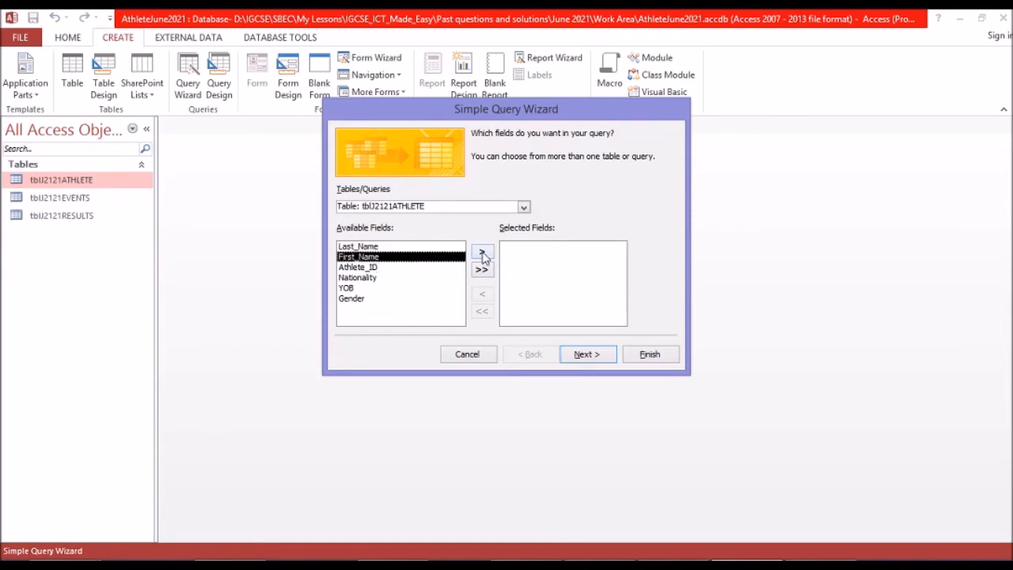
{"action": "left_click", "coordinate": [483, 253]}
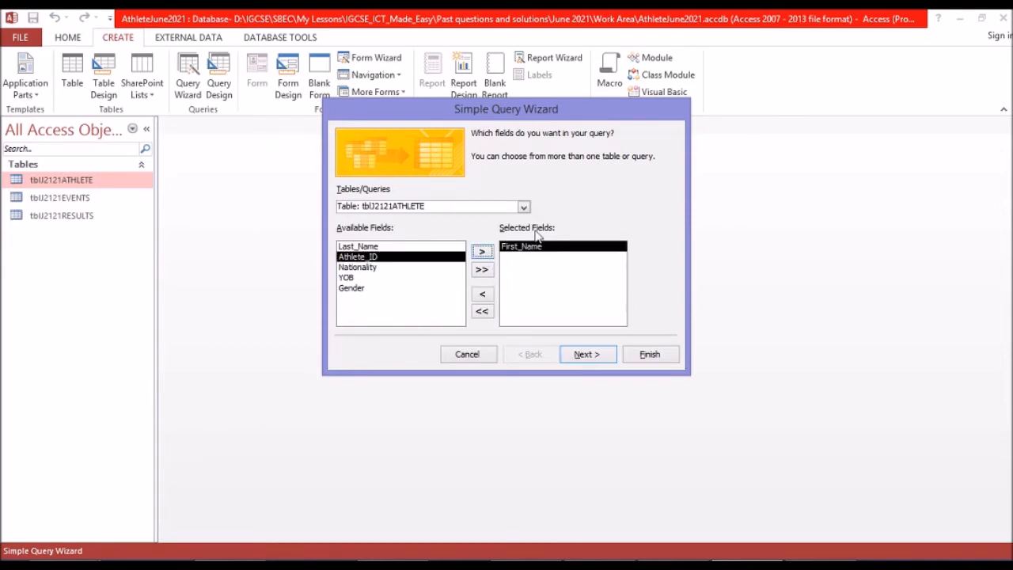
{"action": "left_click", "coordinate": [367, 247]}
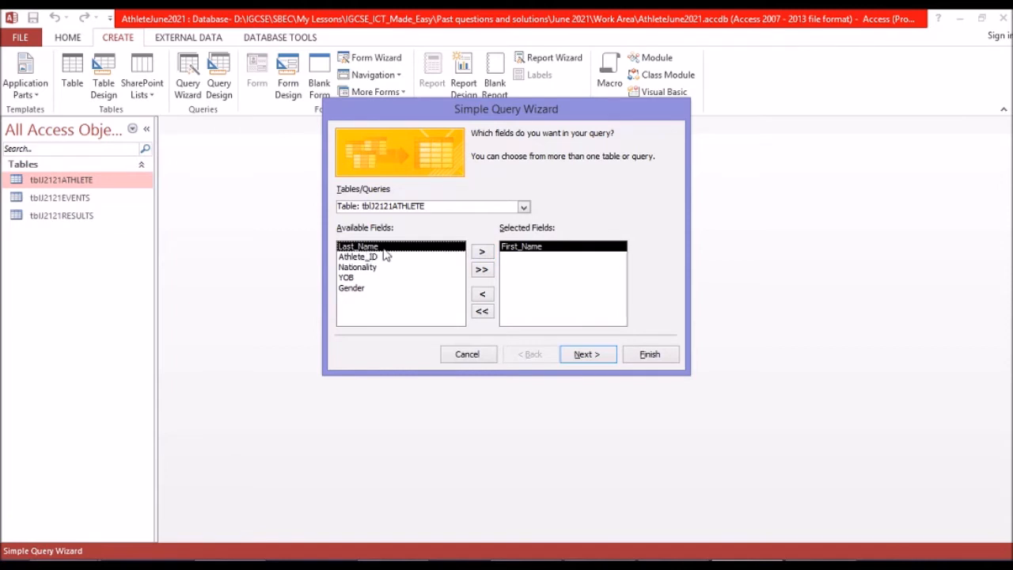
{"action": "left_click", "coordinate": [482, 254]}
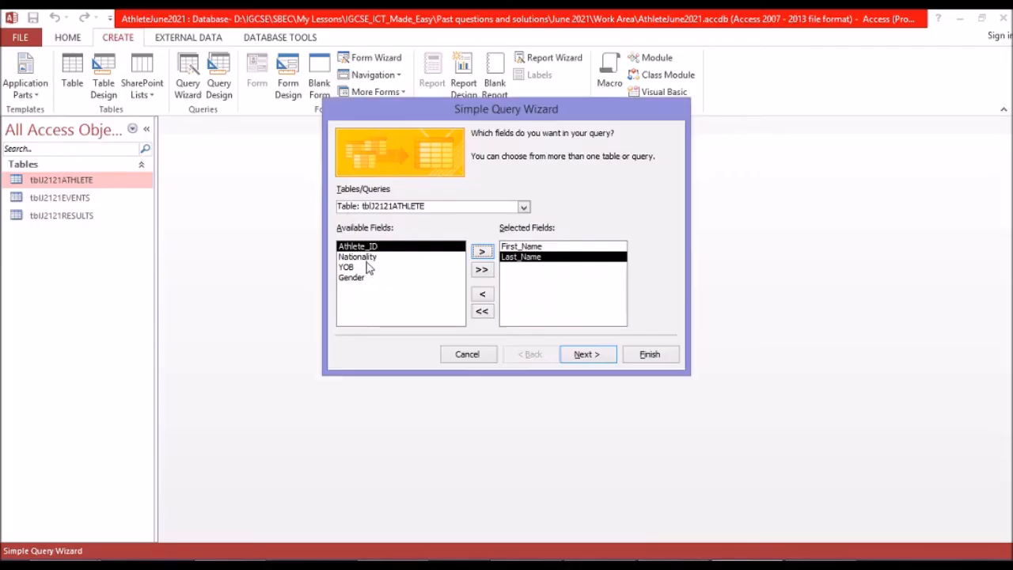
{"action": "left_click", "coordinate": [366, 258]}
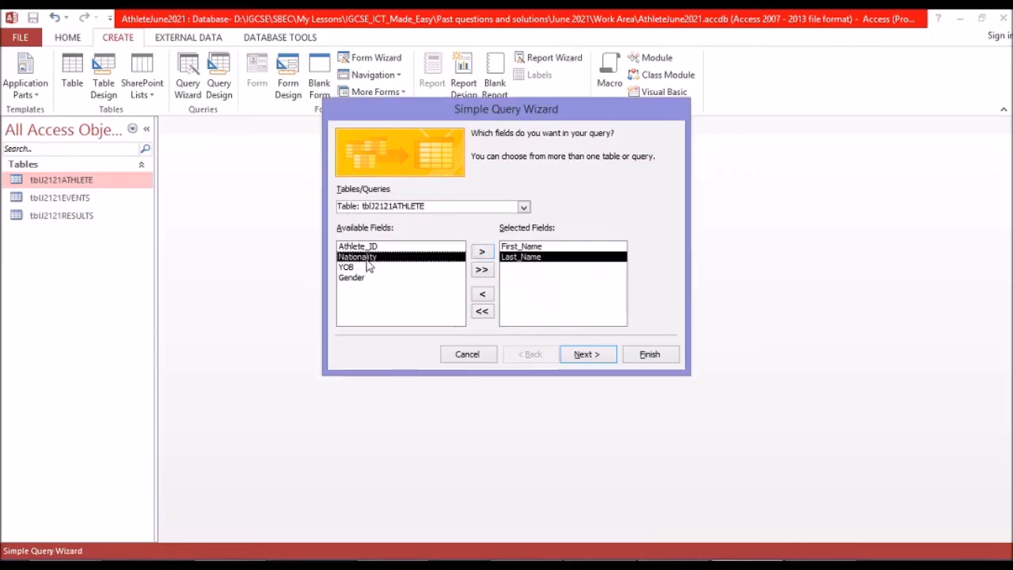
{"action": "left_click", "coordinate": [481, 254]}
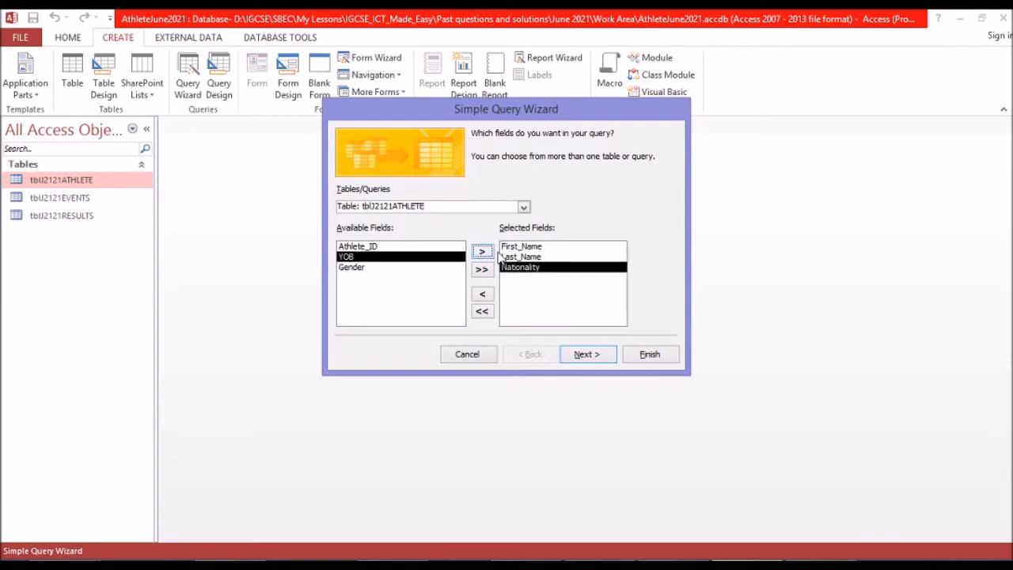
Add the Location field from tblJ2121EVENTS to the query's selected fields.
{"action": "left_click", "coordinate": [524, 207]}
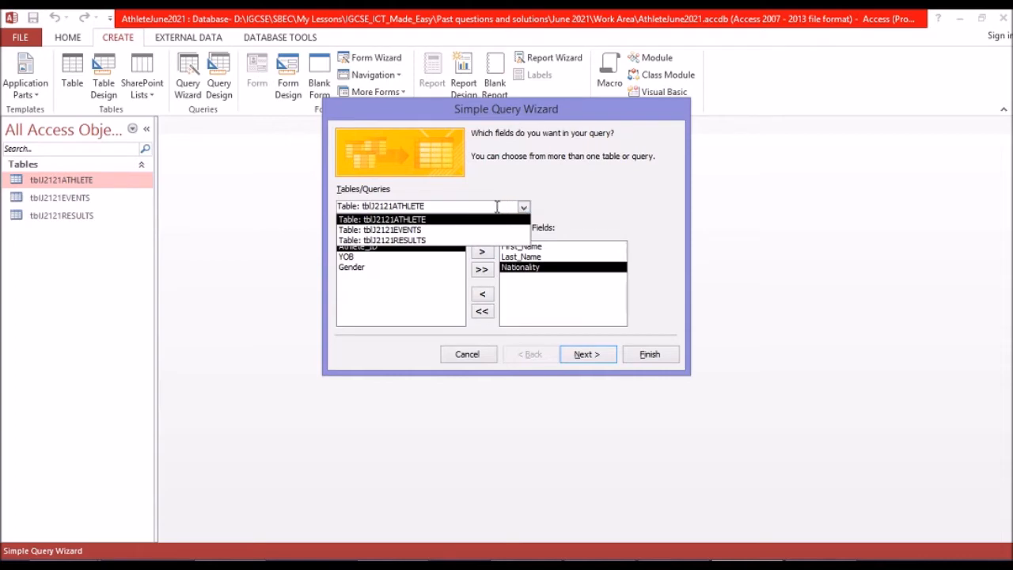
{"action": "left_click", "coordinate": [462, 229]}
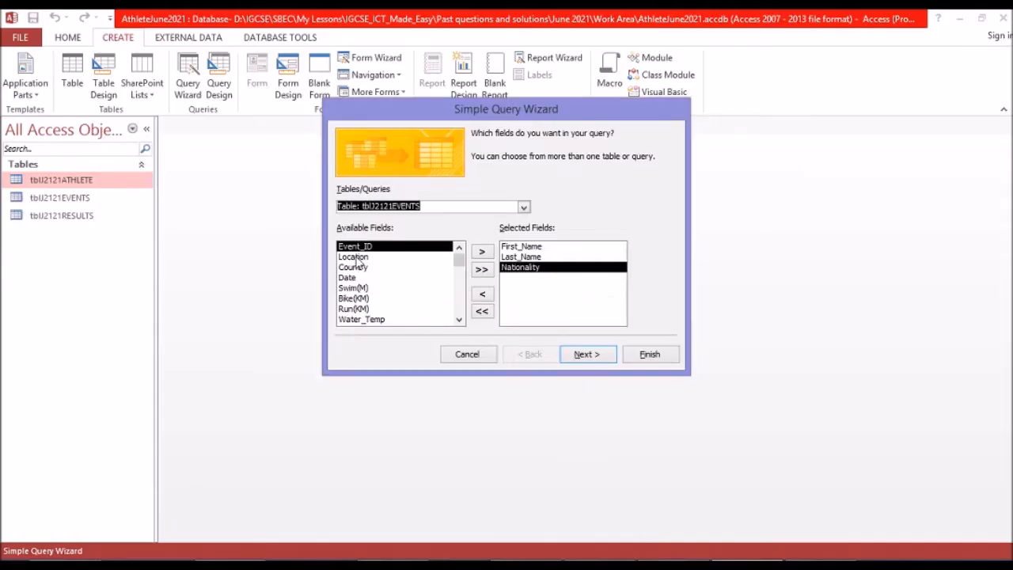
{"action": "left_click", "coordinate": [354, 257]}
{"action": "left_click", "coordinate": [483, 252]}
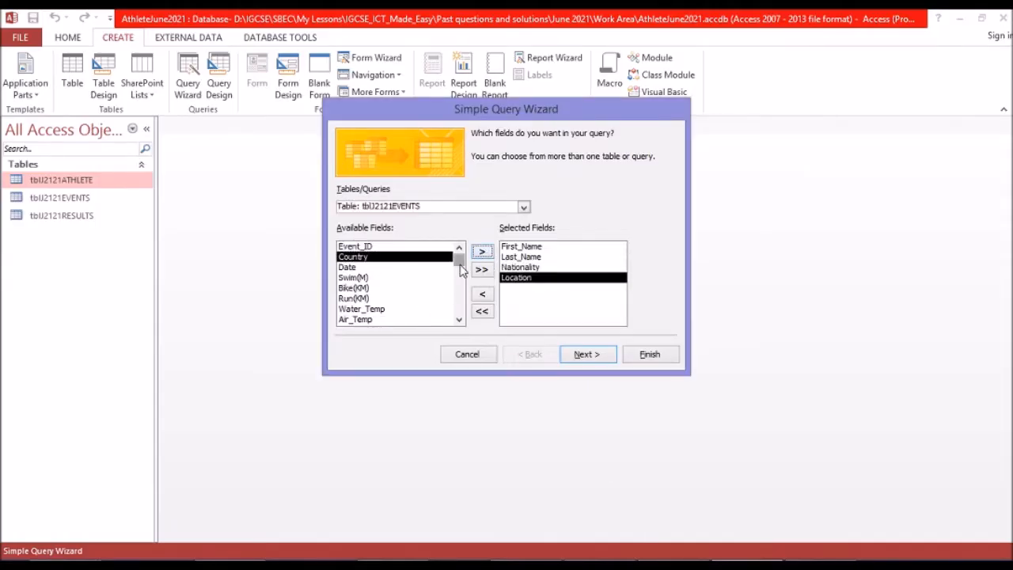
{"action": "left_click", "coordinate": [459, 288]}
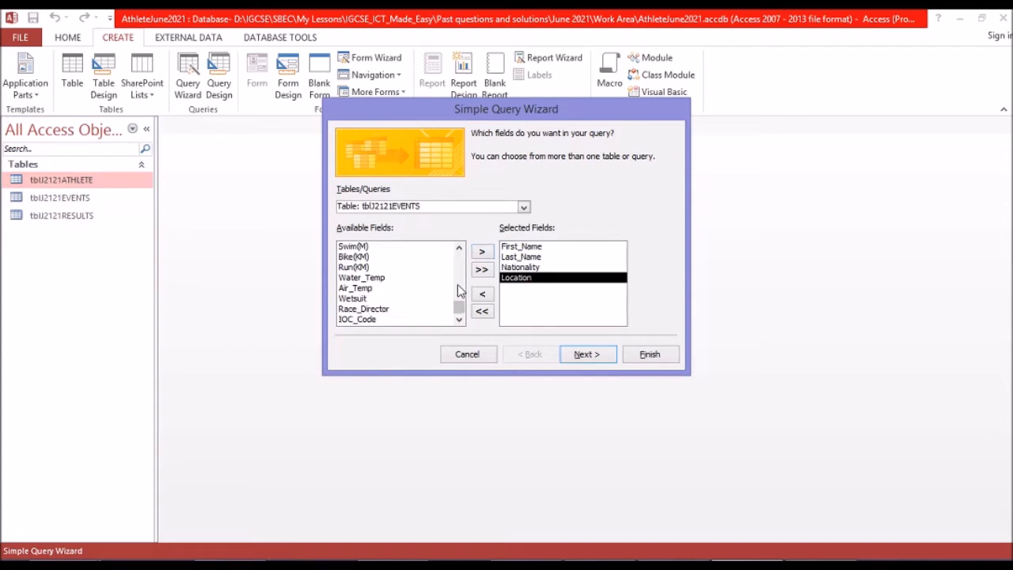
Add Outcome and Position from tblJ2121RESULTS to the query's selected fields, checking the required fields in the exam paper.
{"action": "left_click", "coordinate": [523, 207]}
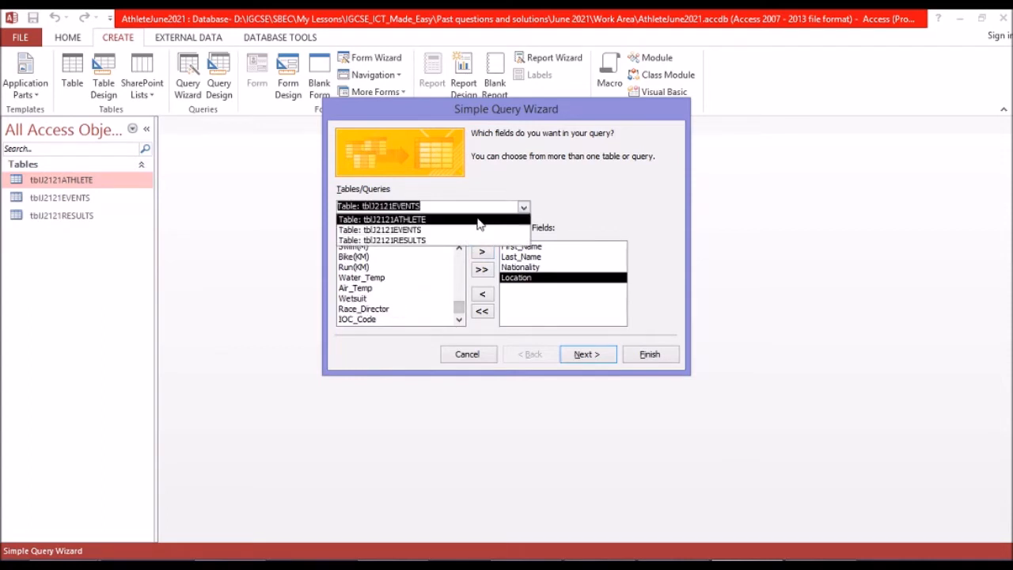
{"action": "left_click", "coordinate": [456, 243]}
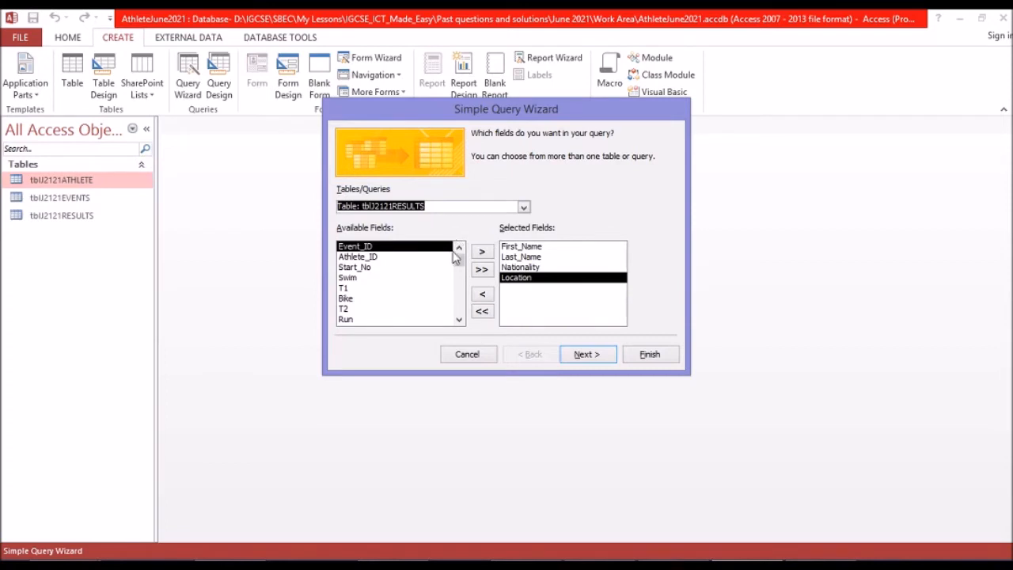
{"action": "left_click", "coordinate": [458, 307]}
{"action": "left_click", "coordinate": [366, 300]}
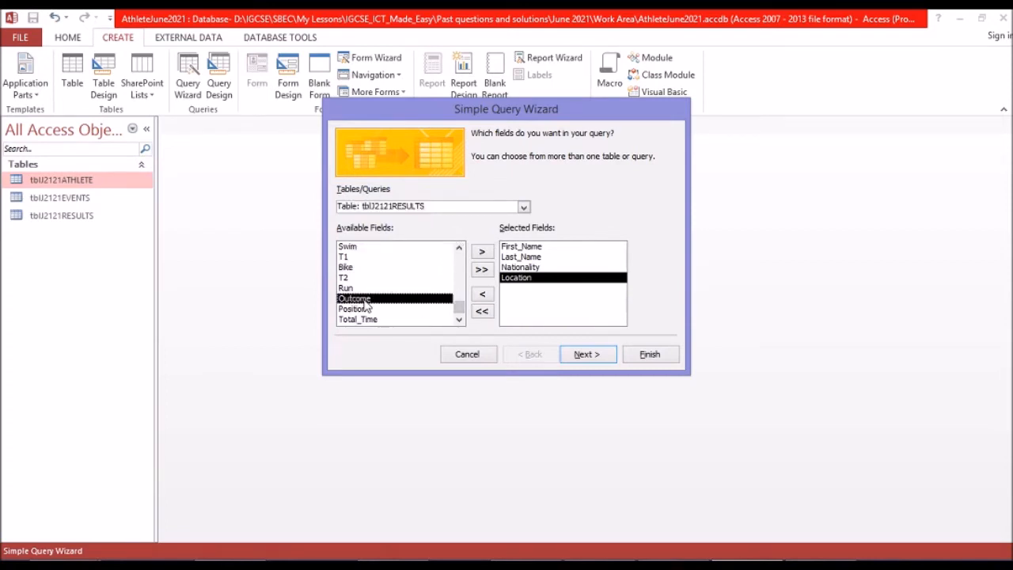
{"action": "left_click", "coordinate": [483, 252]}
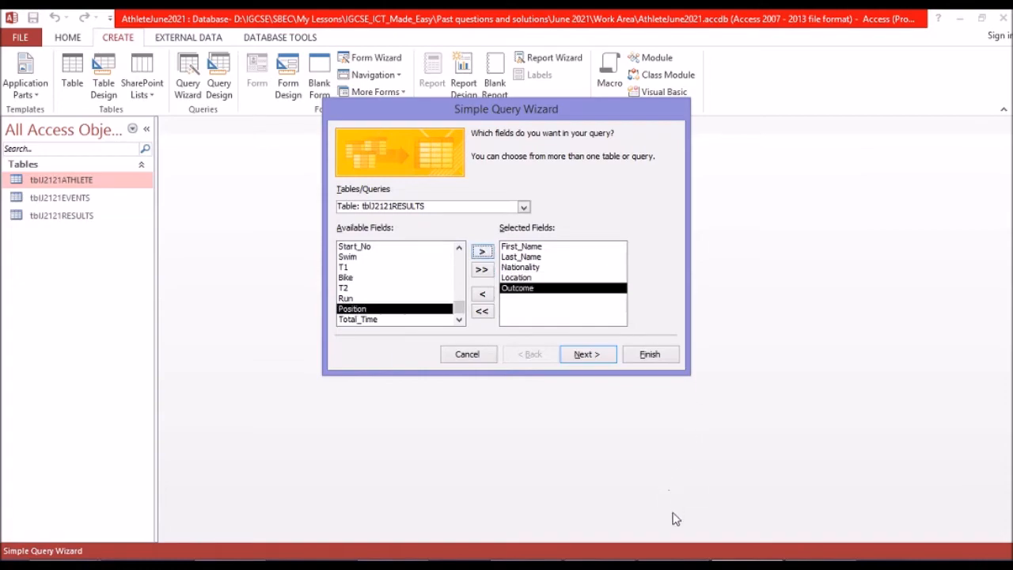
{"action": "left_click", "coordinate": [674, 564]}
{"action": "left_click", "coordinate": [745, 564]}
{"action": "left_click", "coordinate": [485, 253]}
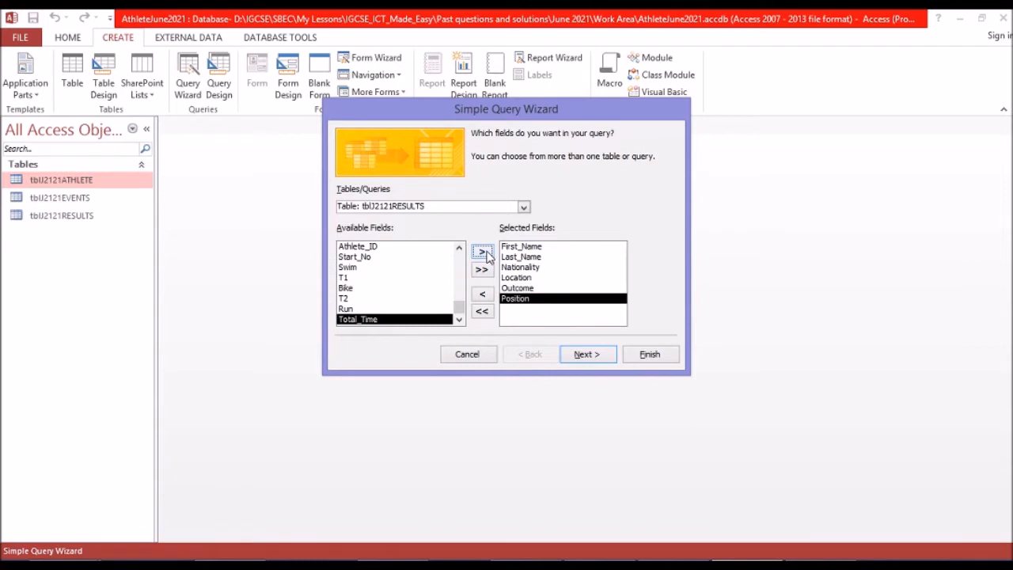
Make it a detail query titled qryOceaniaResults and finish the wizard with the option to modify the query design.
{"action": "left_click", "coordinate": [586, 357]}
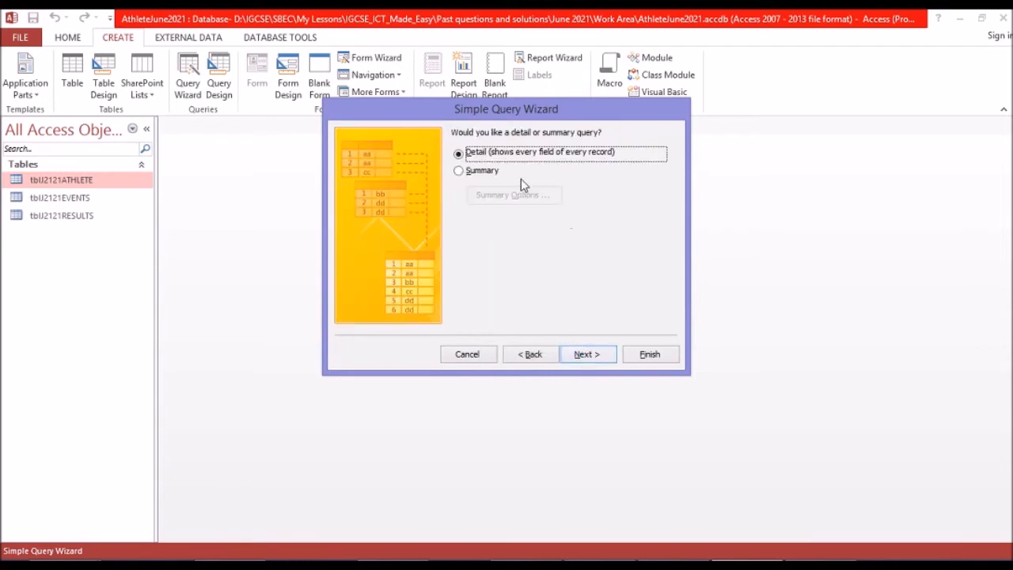
{"action": "left_click", "coordinate": [583, 356]}
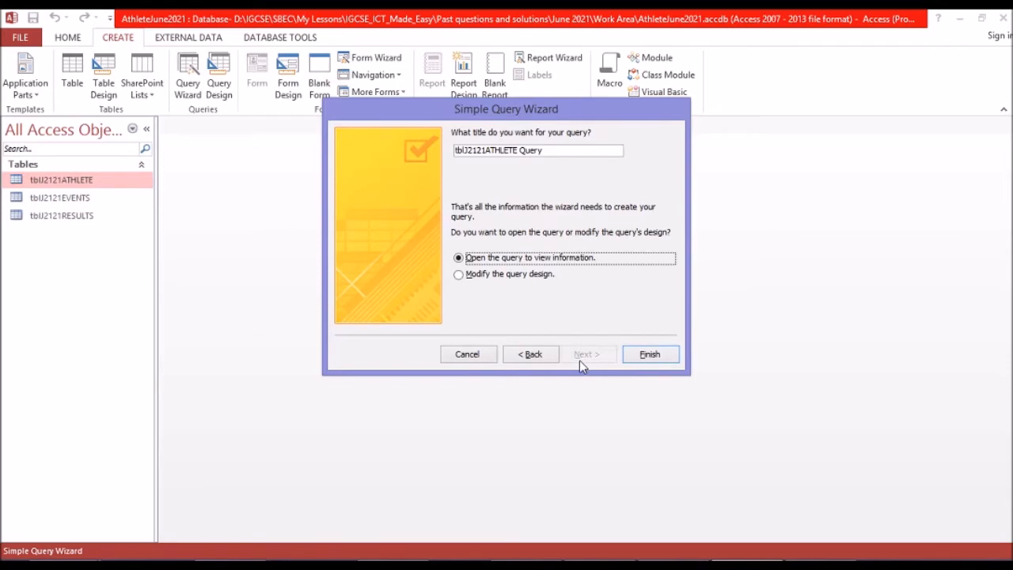
{"action": "left_click", "coordinate": [466, 150]}
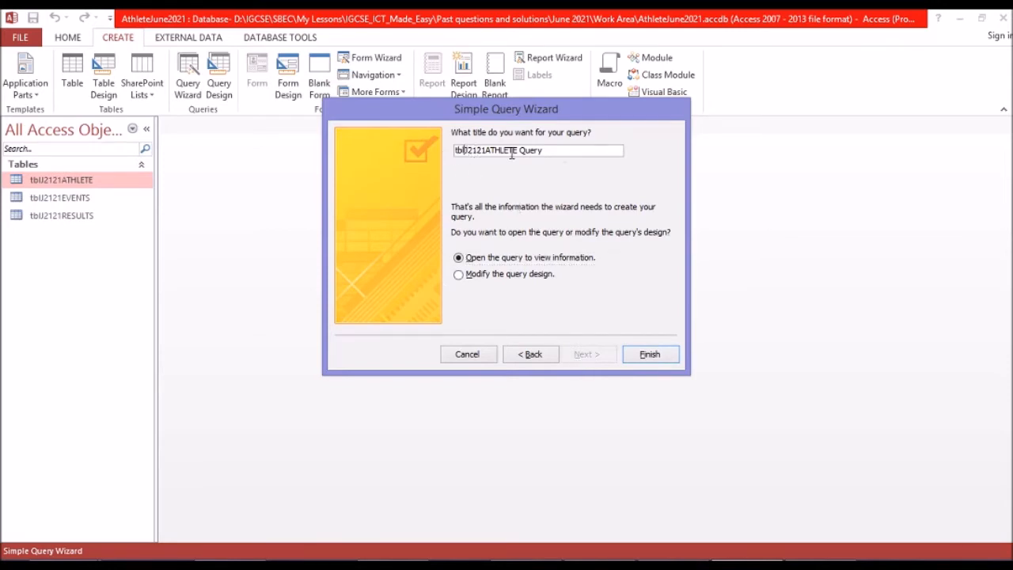
{"action": "key", "text": "BackSpace"}
{"action": "key", "text": "BackSpace"}
{"action": "key", "text": "BackSpace"}
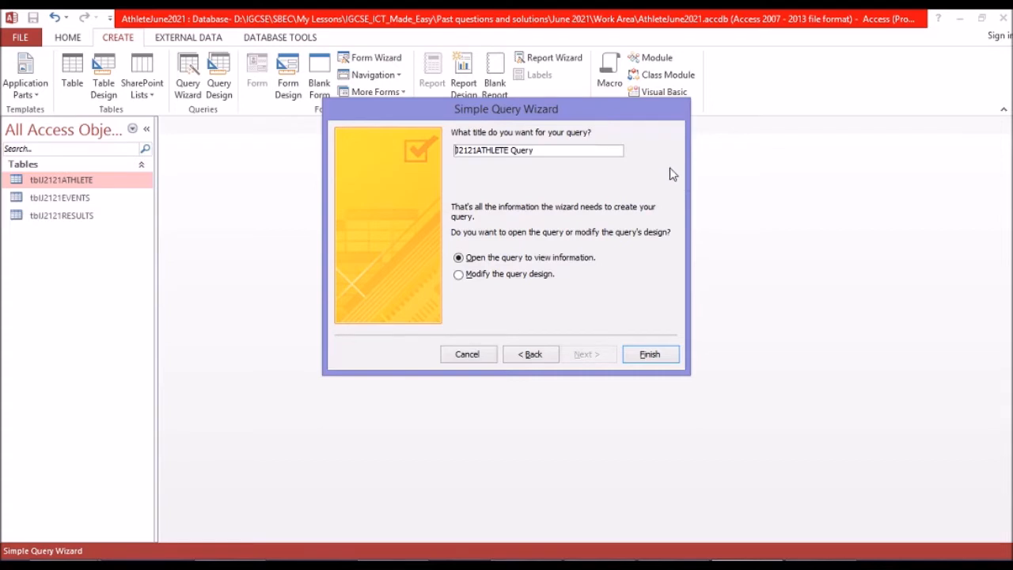
{"action": "left_click_drag", "start_coordinate": [559, 151], "coordinate": [441, 153]}
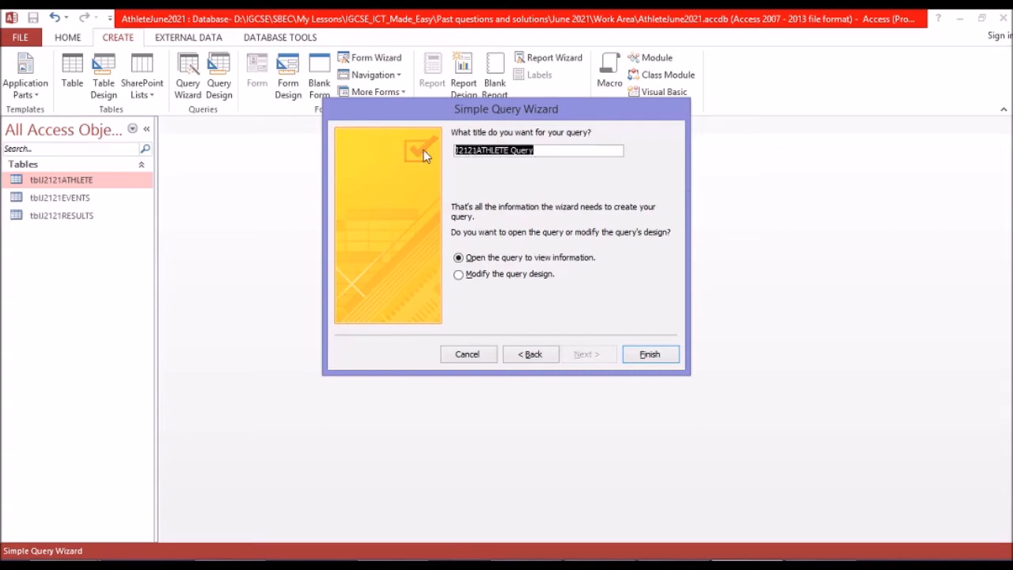
{"action": "type", "text": "qryOceania Results"}
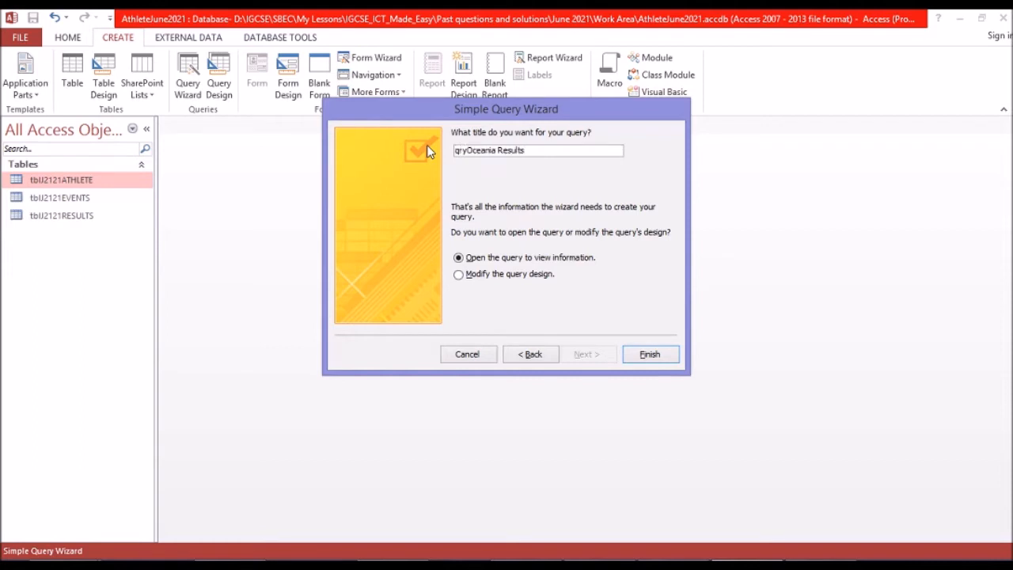
{"action": "left_click", "coordinate": [506, 147]}
{"action": "key", "text": "BackSpace"}
{"action": "left_click", "coordinate": [530, 277]}
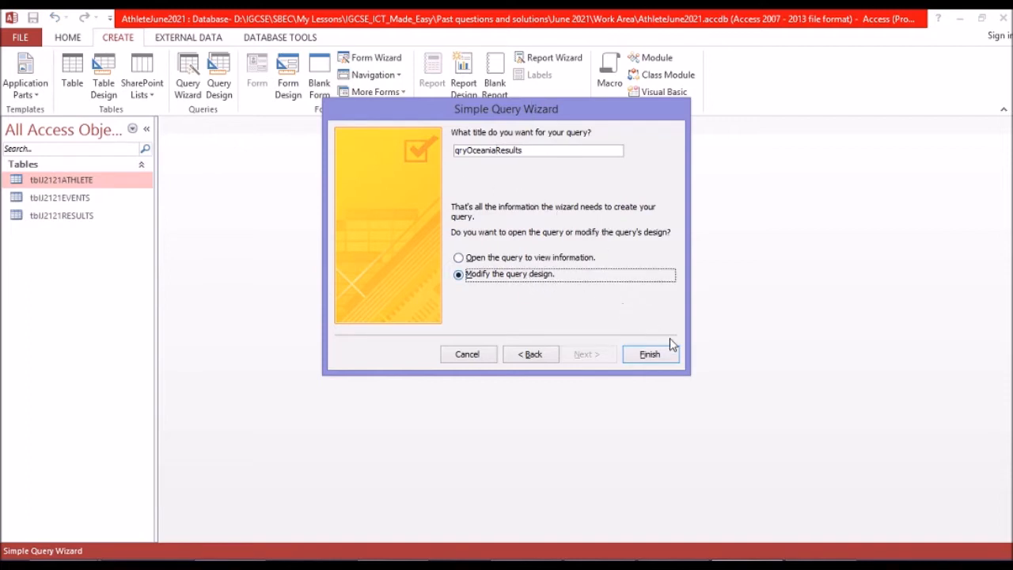
{"action": "left_click", "coordinate": [656, 356]}
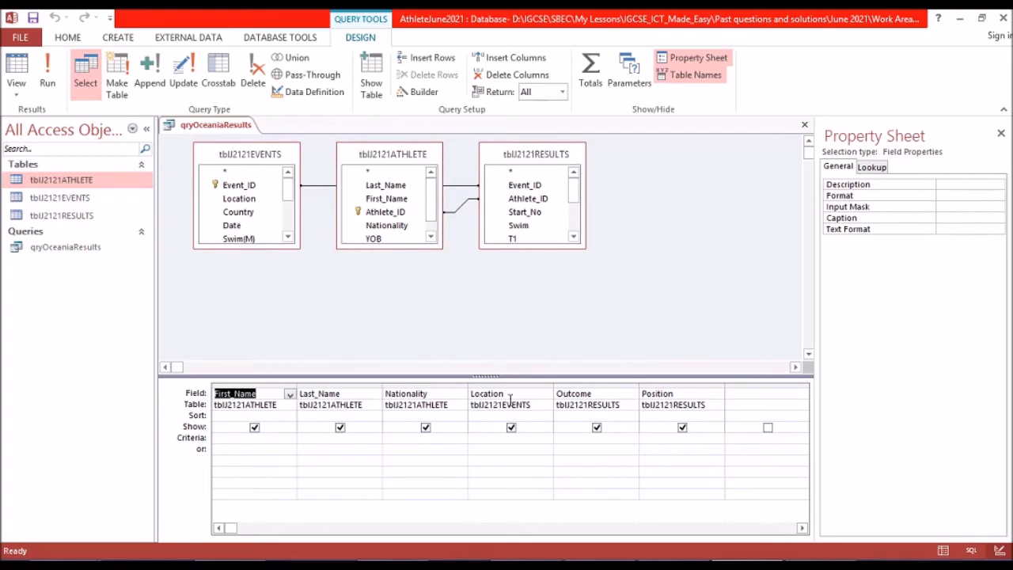
Check question 19's record selection conditions in the exam paper, highlighting the Location field, and return to Access.
{"action": "key", "text": "alt+Tab"}
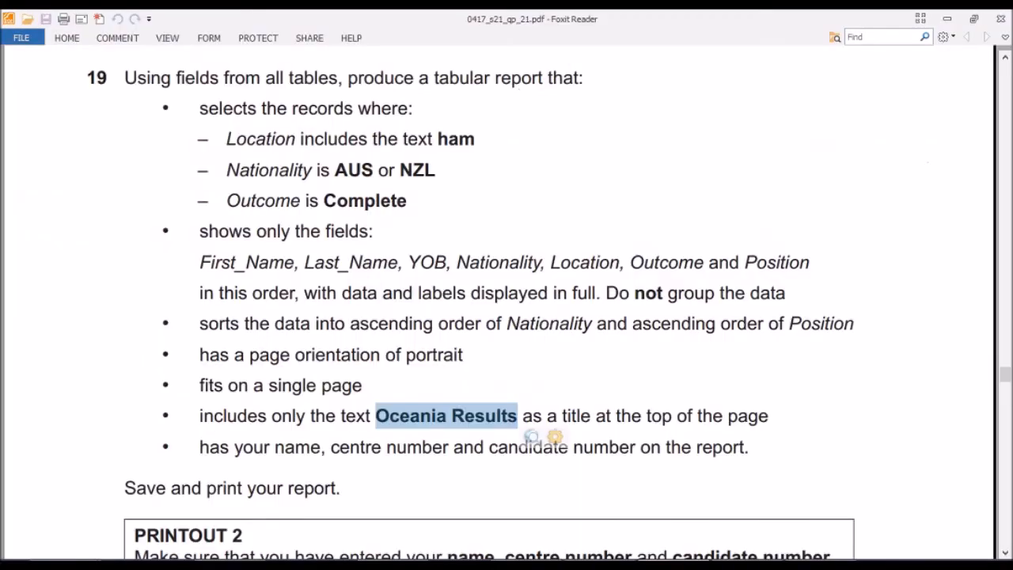
{"action": "scroll", "coordinate": [282, 174], "scroll_direction": "up", "scroll_amount": 1}
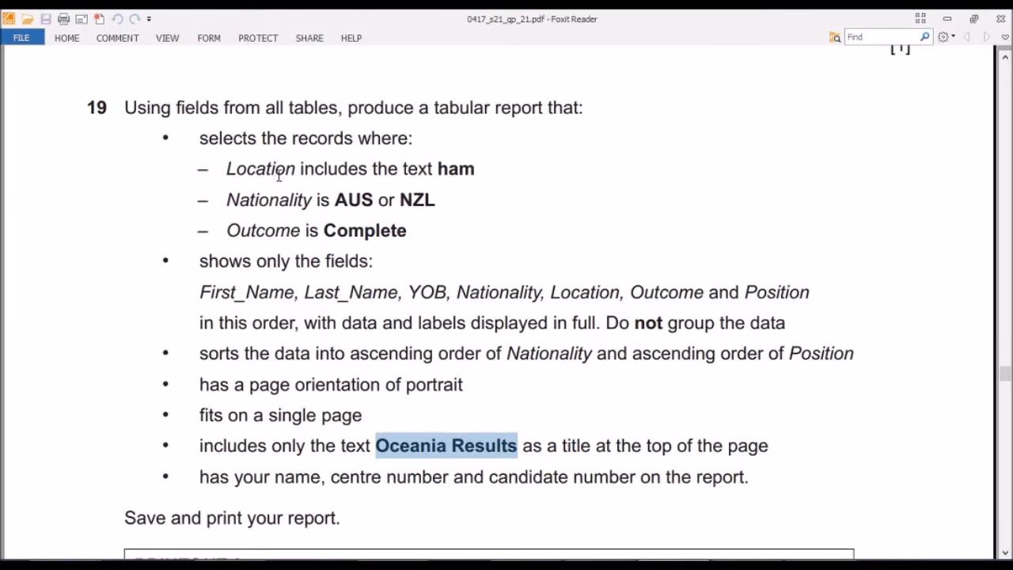
{"action": "left_click_drag", "start_coordinate": [228, 168], "coordinate": [302, 167]}
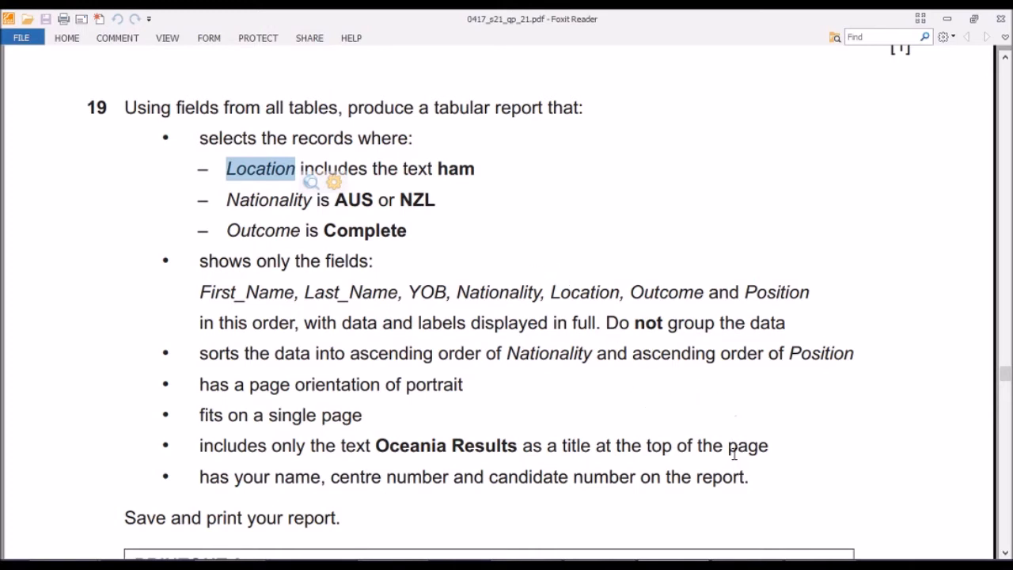
{"action": "left_click", "coordinate": [735, 556]}
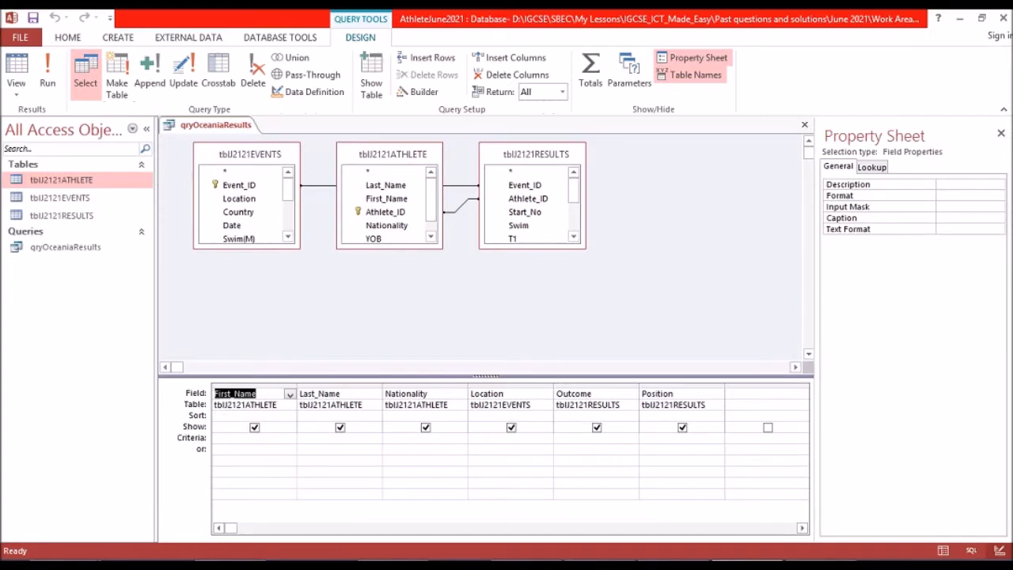
View the unfiltered records of qryOceaniaResults in the datasheet, looking through the Location values, and return to the query design.
{"action": "left_click", "coordinate": [14, 66]}
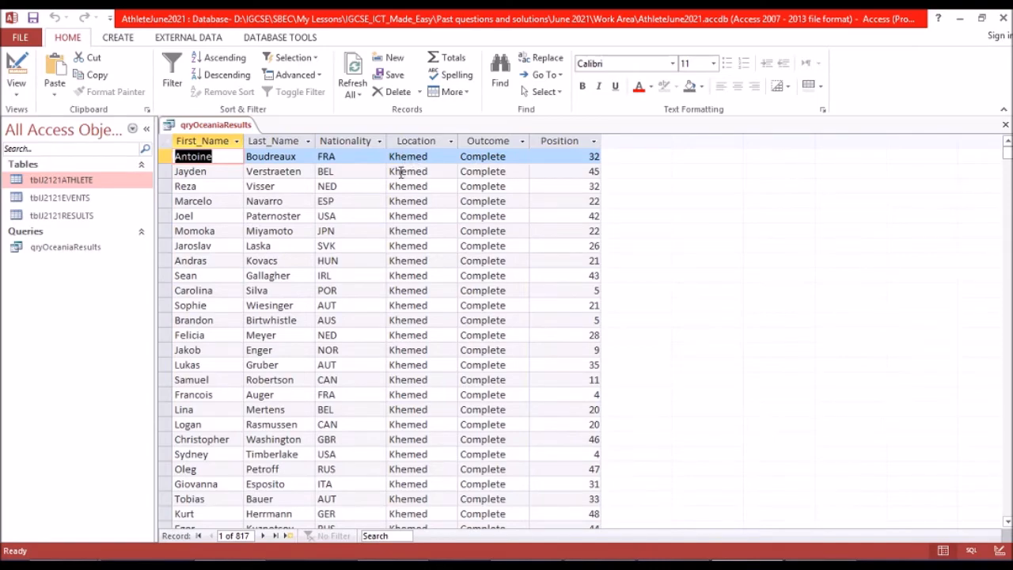
{"action": "scroll", "coordinate": [401, 175], "scroll_direction": "down", "scroll_amount": 7}
{"action": "scroll", "coordinate": [401, 176], "scroll_direction": "down", "scroll_amount": 14}
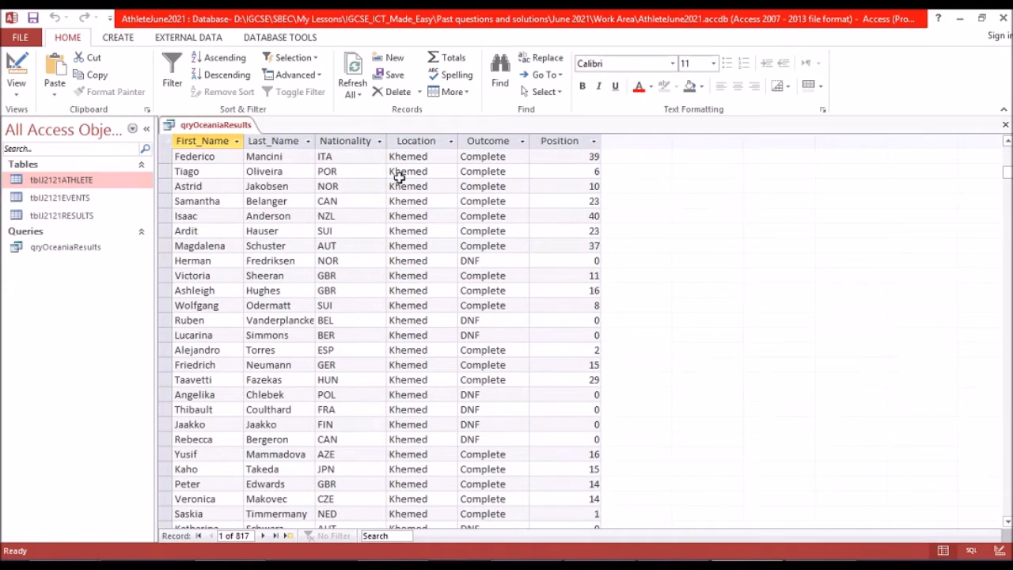
{"action": "scroll", "coordinate": [400, 178], "scroll_direction": "up", "scroll_amount": 10}
{"action": "left_click", "coordinate": [11, 62]}
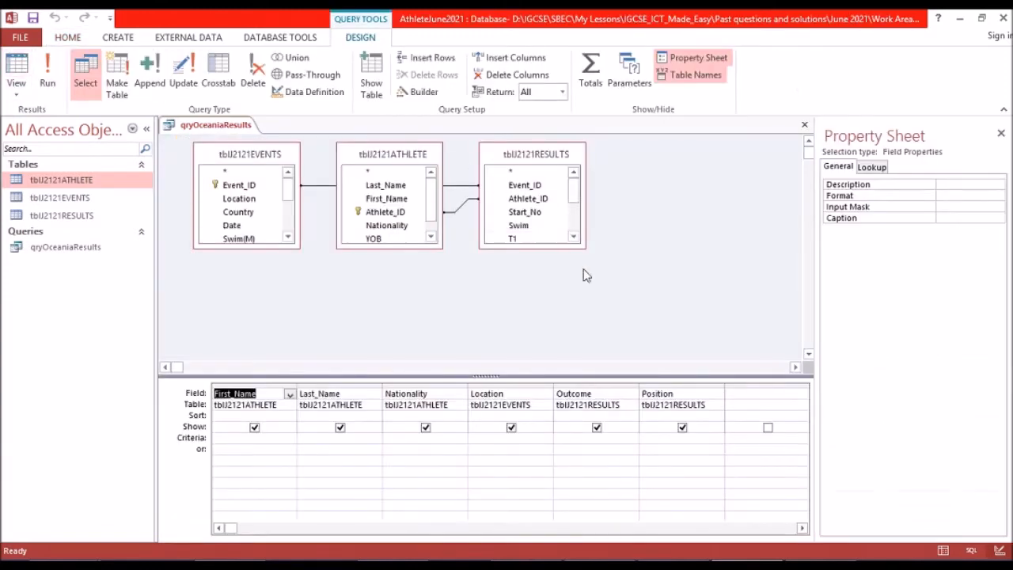
Enter "*ham*" with its quotation marks as the Location criterion and copy it into a blank Notepad window.
{"action": "left_click", "coordinate": [502, 438]}
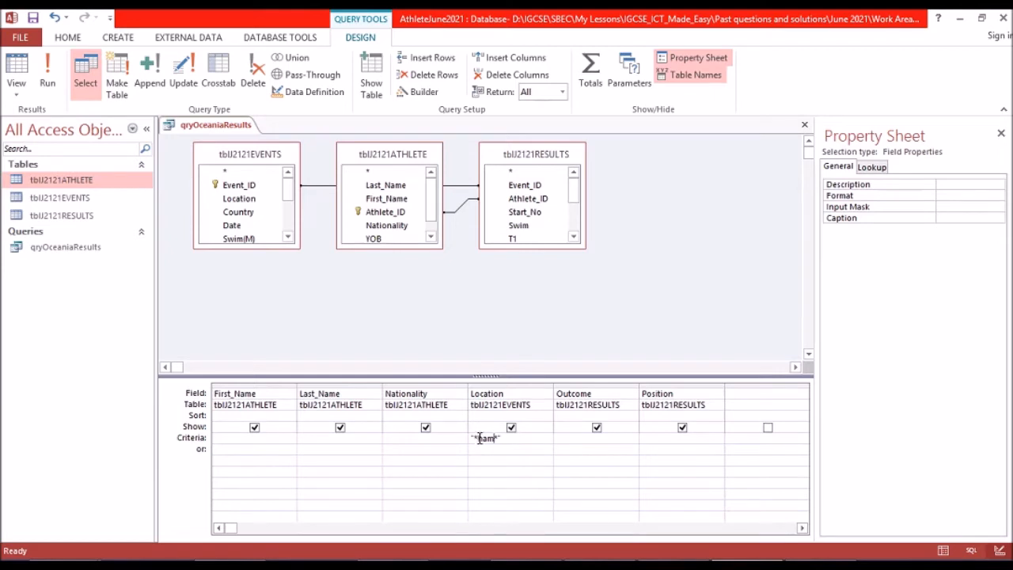
{"action": "left_click_drag", "start_coordinate": [501, 438], "coordinate": [463, 438]}
{"action": "key", "text": "ctrl+c"}
{"action": "key", "text": "alt+Tab"}
{"action": "left_click", "coordinate": [486, 564]}
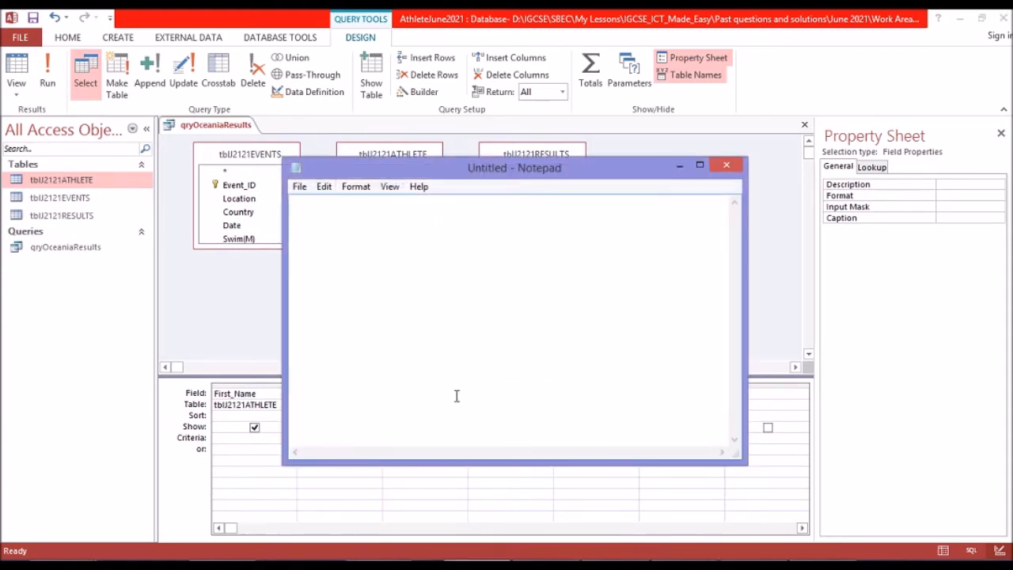
{"action": "key", "text": "ctrl+v"}
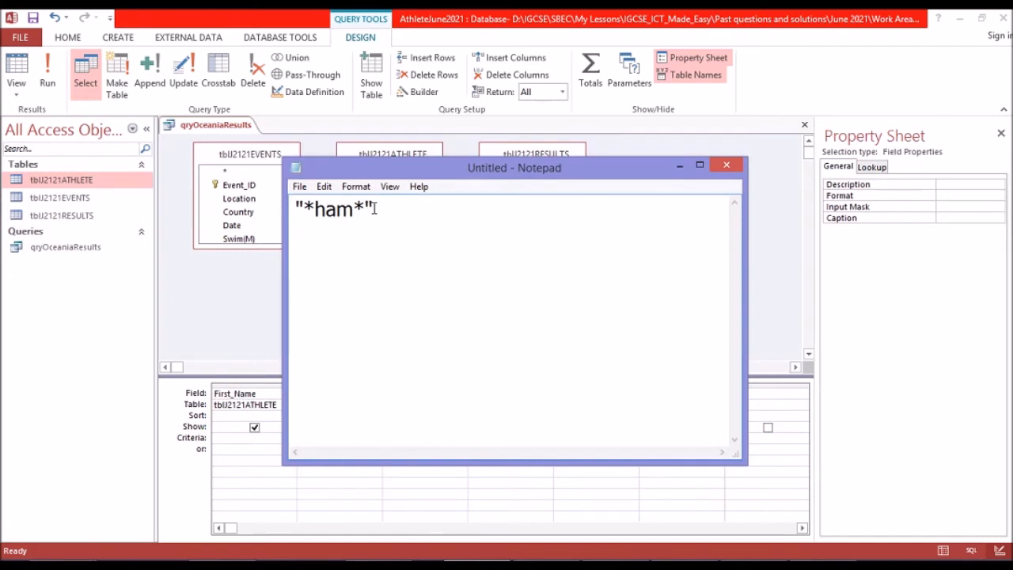
Set the Notepad font to bold at size 36.
{"action": "left_click_drag", "start_coordinate": [372, 209], "coordinate": [295, 210]}
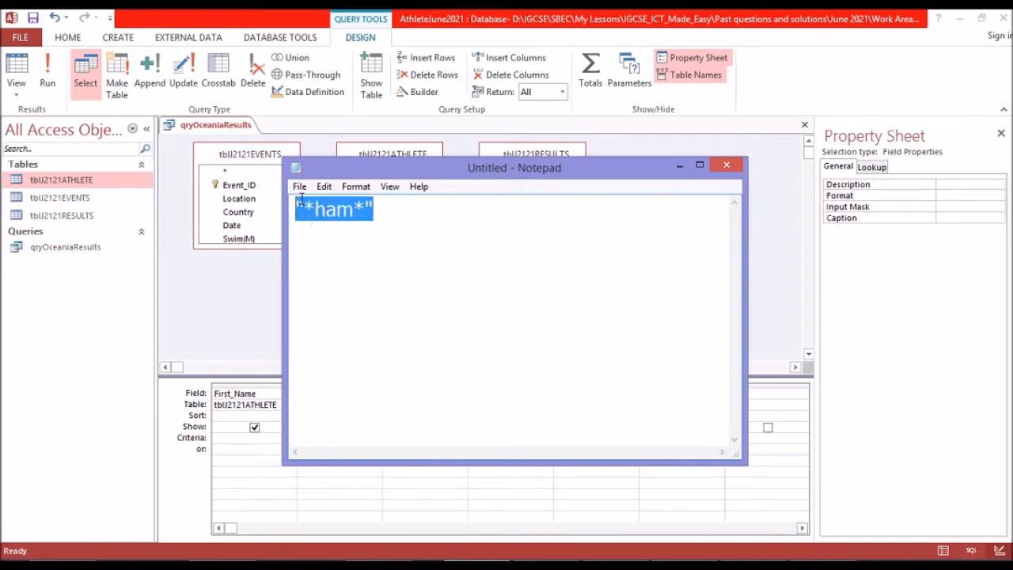
{"action": "left_click", "coordinate": [355, 187]}
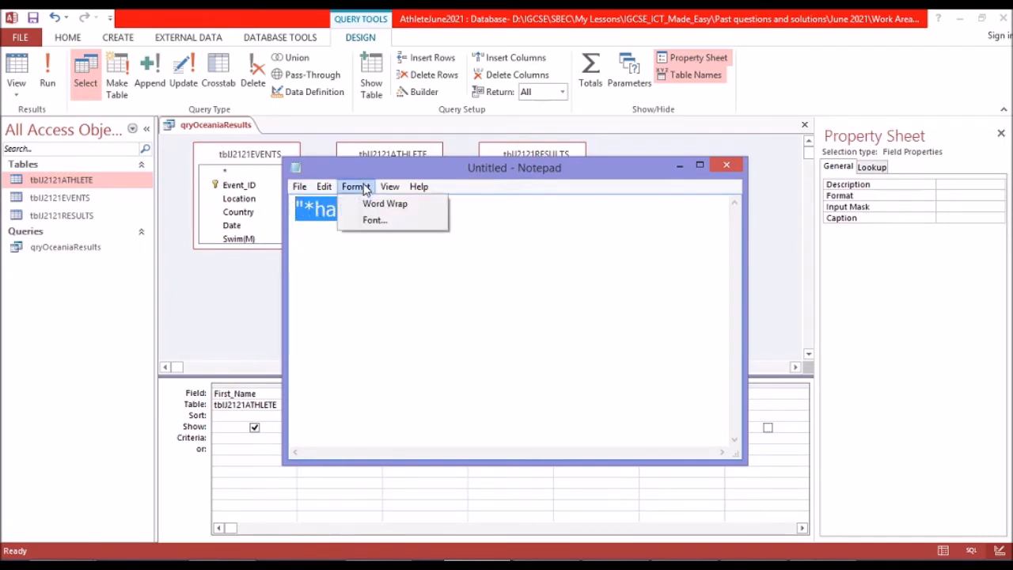
{"action": "left_click", "coordinate": [370, 217]}
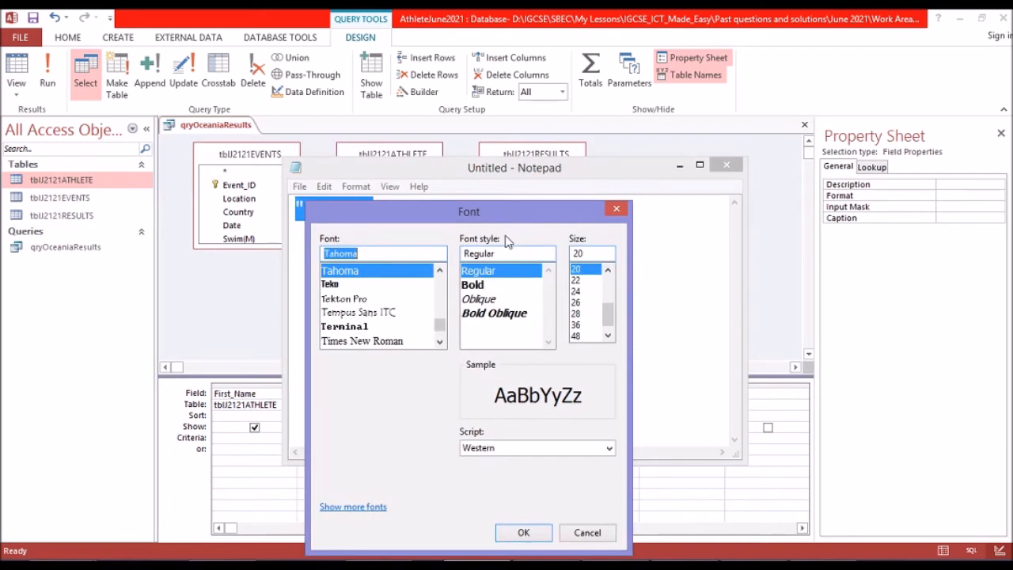
{"action": "left_click", "coordinate": [472, 285]}
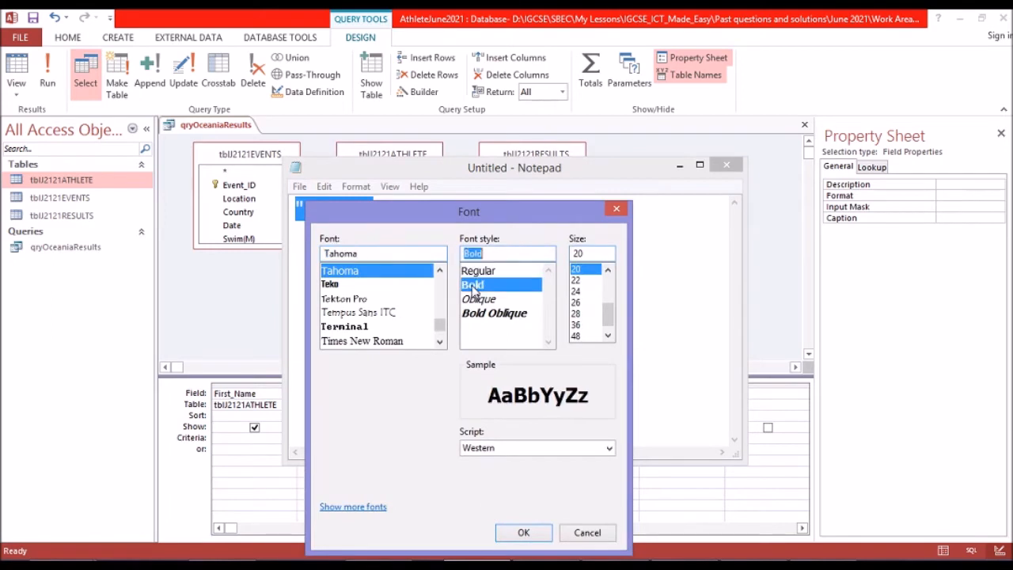
{"action": "left_click", "coordinate": [578, 325]}
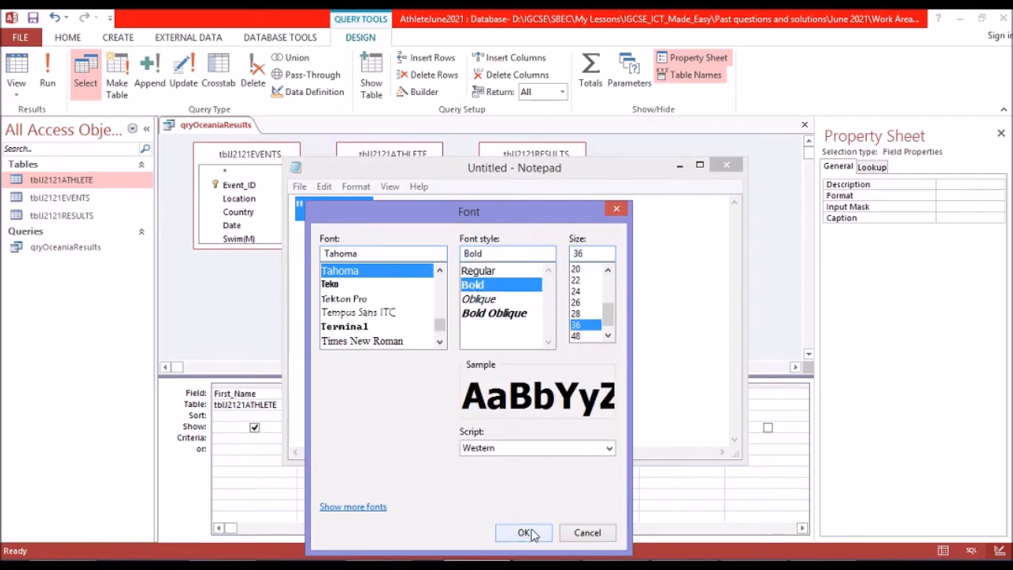
{"action": "left_click", "coordinate": [527, 533]}
{"action": "left_click", "coordinate": [470, 239]}
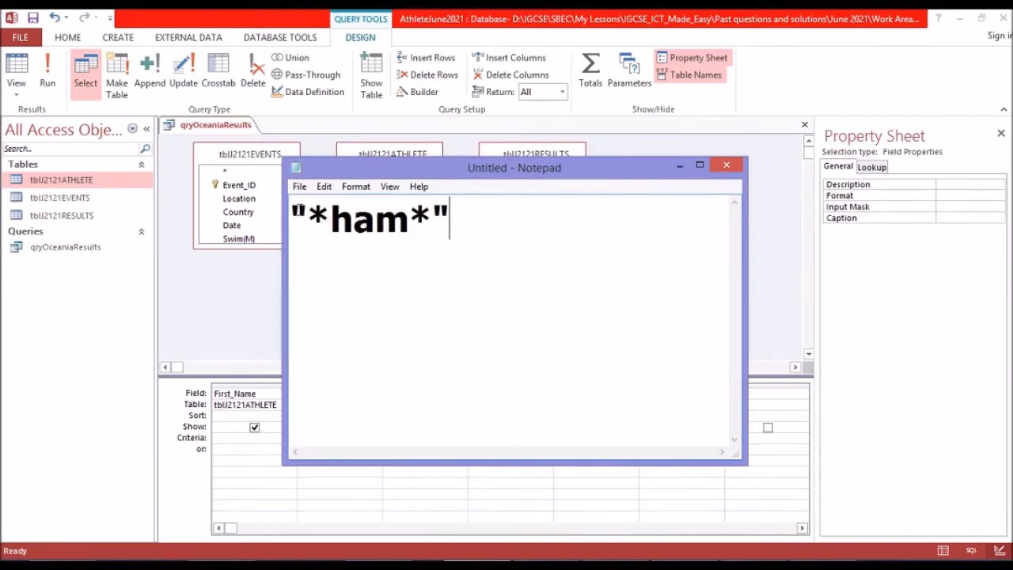
Highlight the "*ham*" expression in Notepad for inspection and minimise Notepad to return to the query design.
{"action": "left_click_drag", "start_coordinate": [292, 215], "coordinate": [445, 221]}
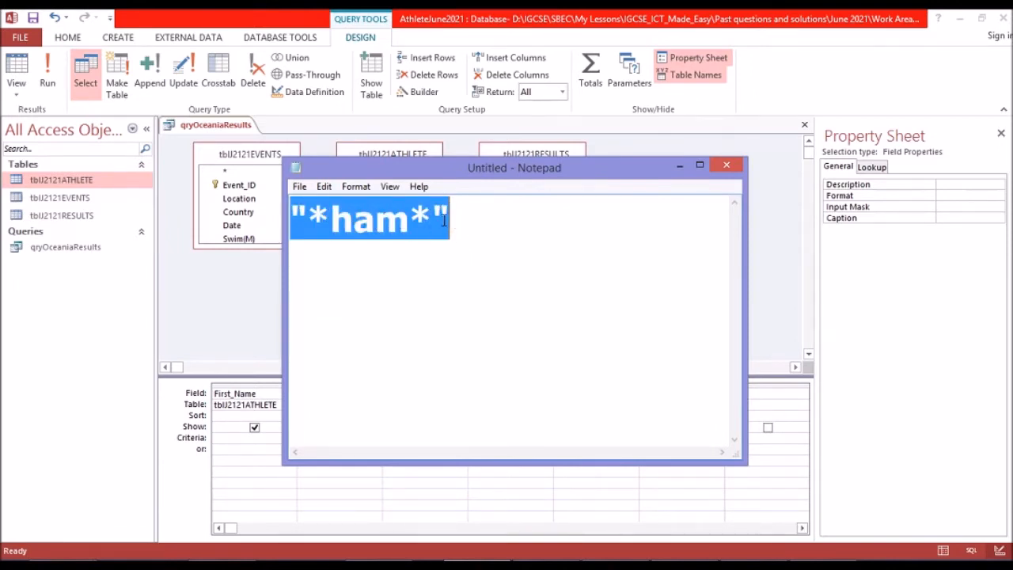
{"action": "left_click", "coordinate": [484, 229]}
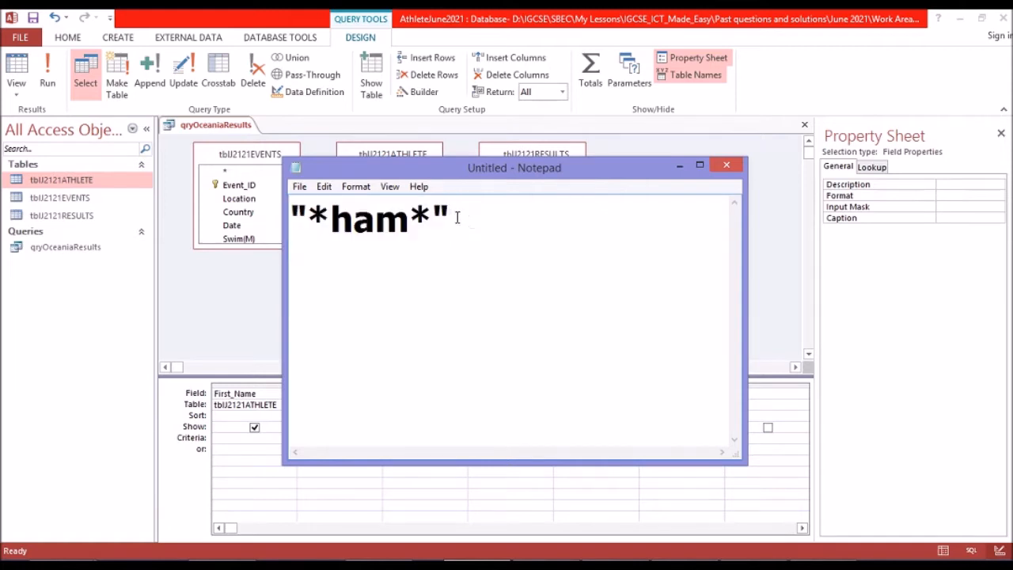
{"action": "left_click", "coordinate": [679, 167]}
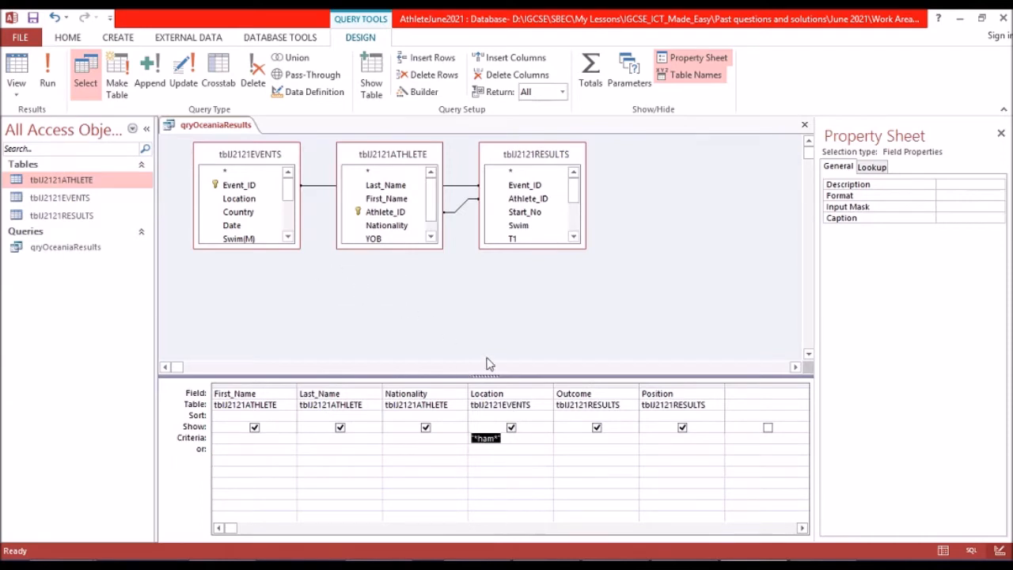
Run the query with the Location criterion, review the Location values in the records, and return to the query design.
{"action": "left_click", "coordinate": [535, 440]}
{"action": "left_click", "coordinate": [48, 73]}
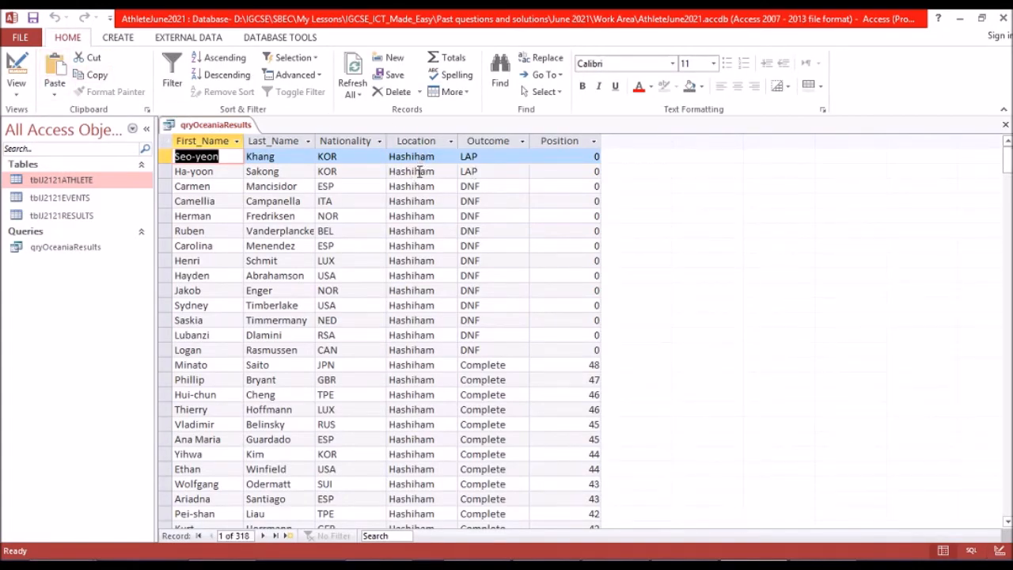
{"action": "scroll", "coordinate": [424, 171], "scroll_direction": "down", "scroll_amount": 16}
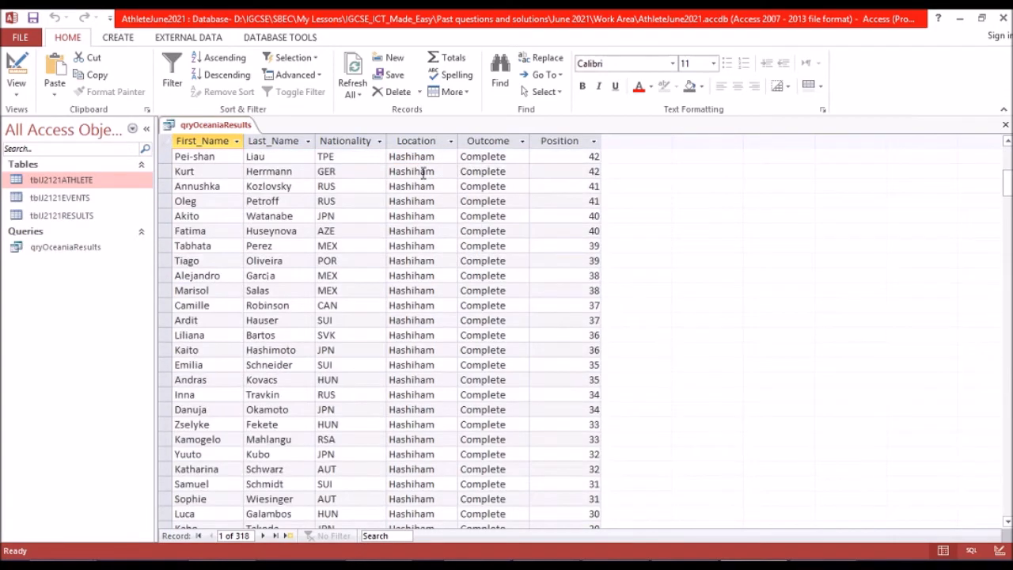
{"action": "scroll", "coordinate": [425, 179], "scroll_direction": "down", "scroll_amount": 11}
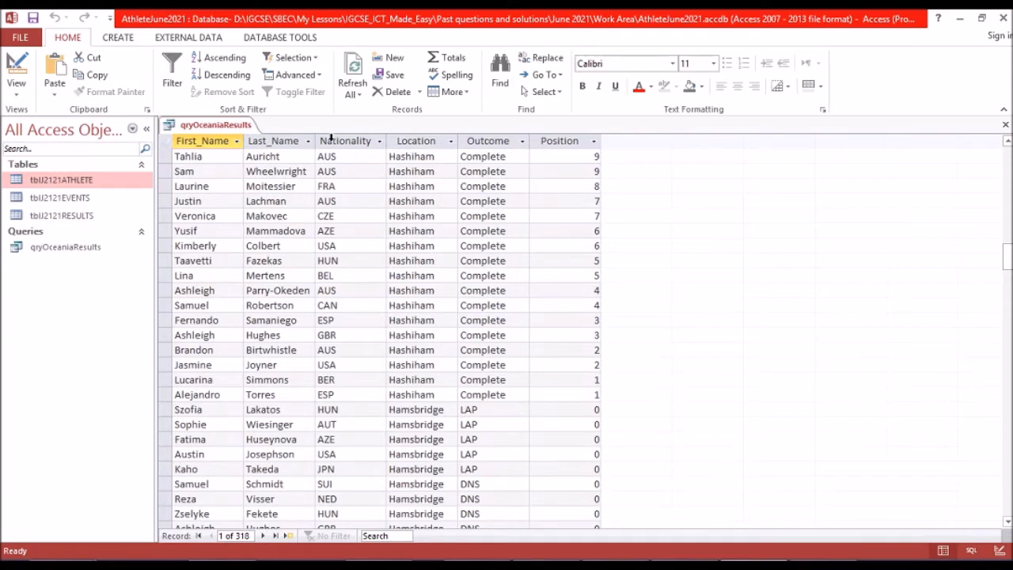
{"action": "left_click", "coordinate": [16, 70]}
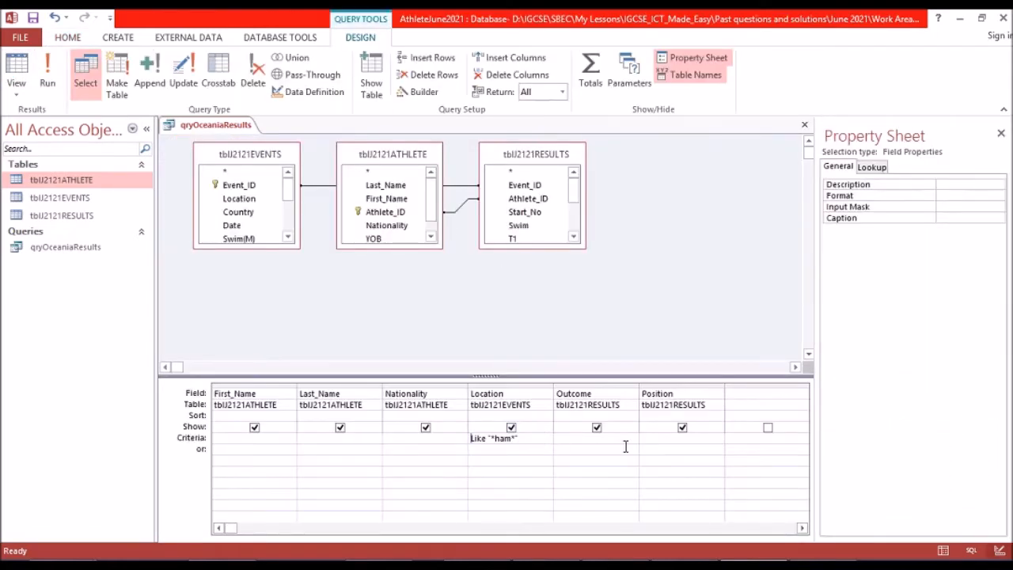
Check question 19's Nationality condition in the exam paper and switch back to the Access query design.
{"action": "left_click", "coordinate": [685, 566]}
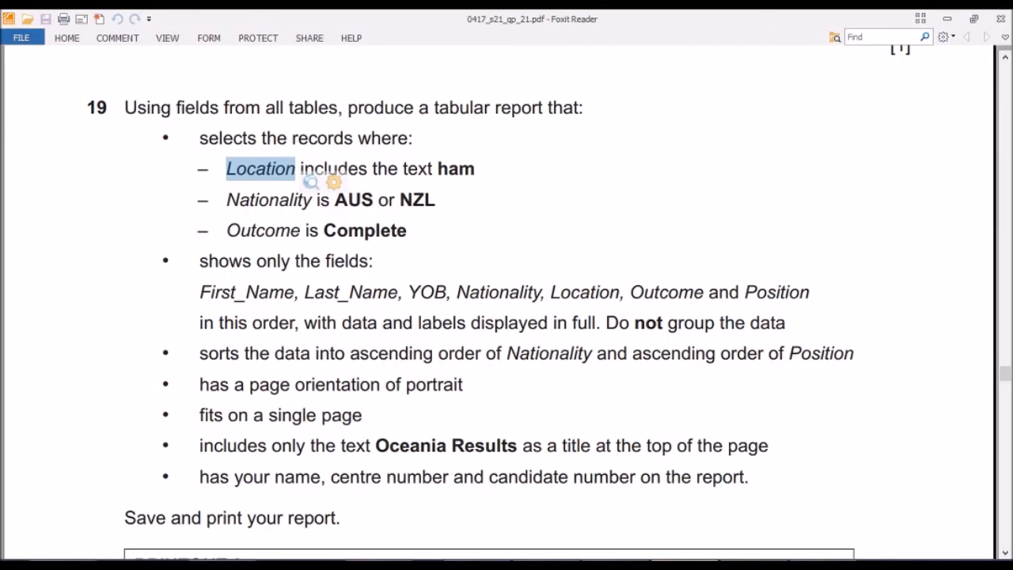
{"action": "left_click", "coordinate": [364, 198]}
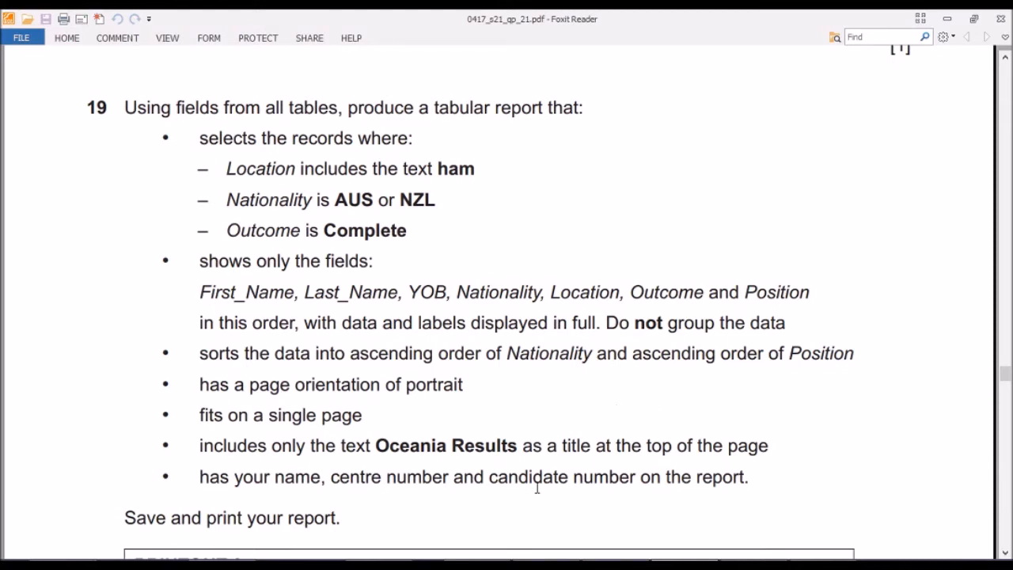
{"action": "left_click", "coordinate": [682, 530]}
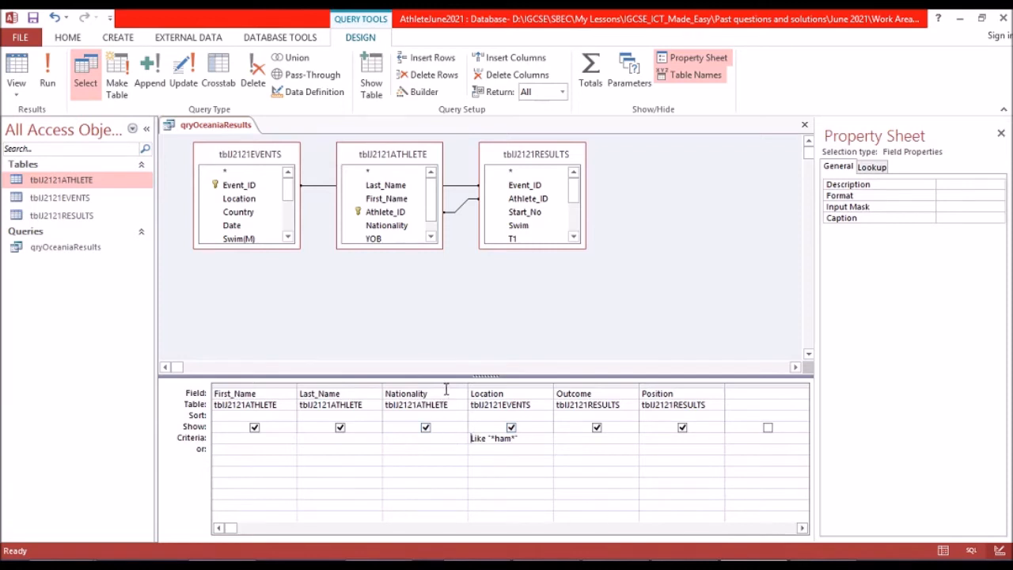
Set the Nationality criterion to "AUS" or "NZL", checking the condition against question 19.
{"action": "left_click", "coordinate": [410, 439]}
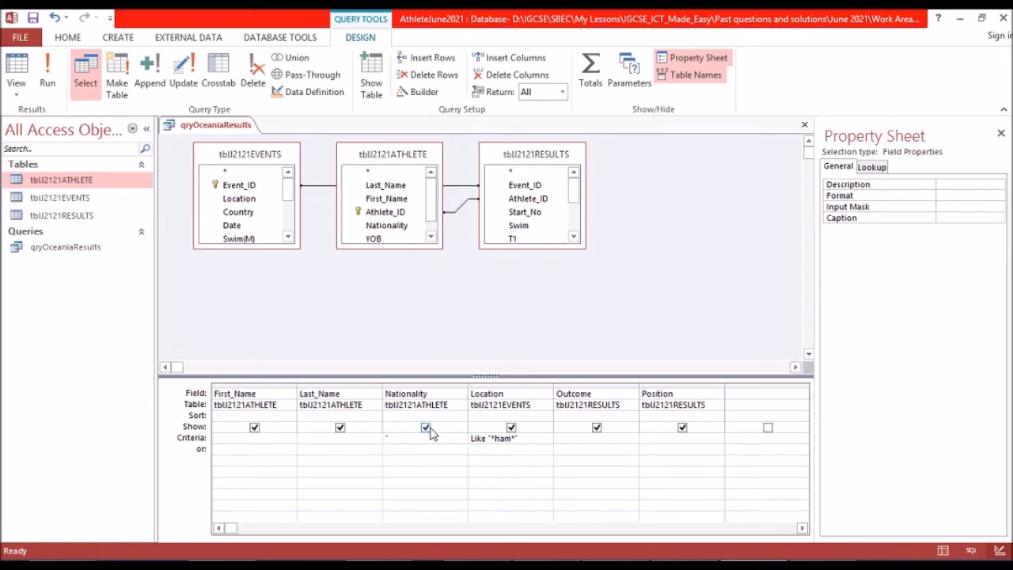
{"action": "left_click", "coordinate": [700, 565]}
{"action": "left_click", "coordinate": [755, 565]}
{"action": "type", "text": "AUS\" or"}
{"action": "type", "text": "\""}
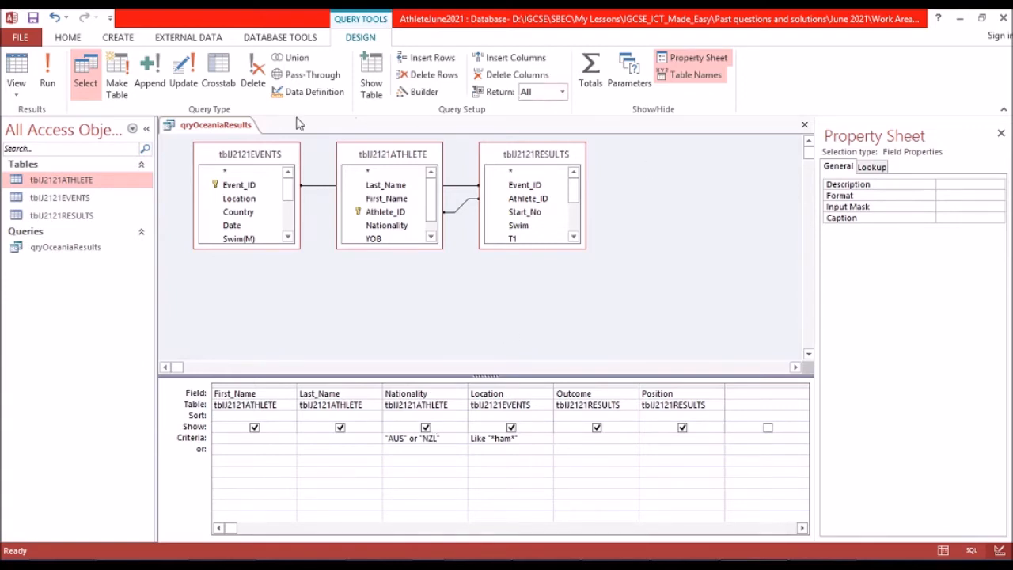
Run the query with the Nationality criterion, review the Nationality values in the records, and return to the query design.
{"action": "left_click", "coordinate": [48, 79]}
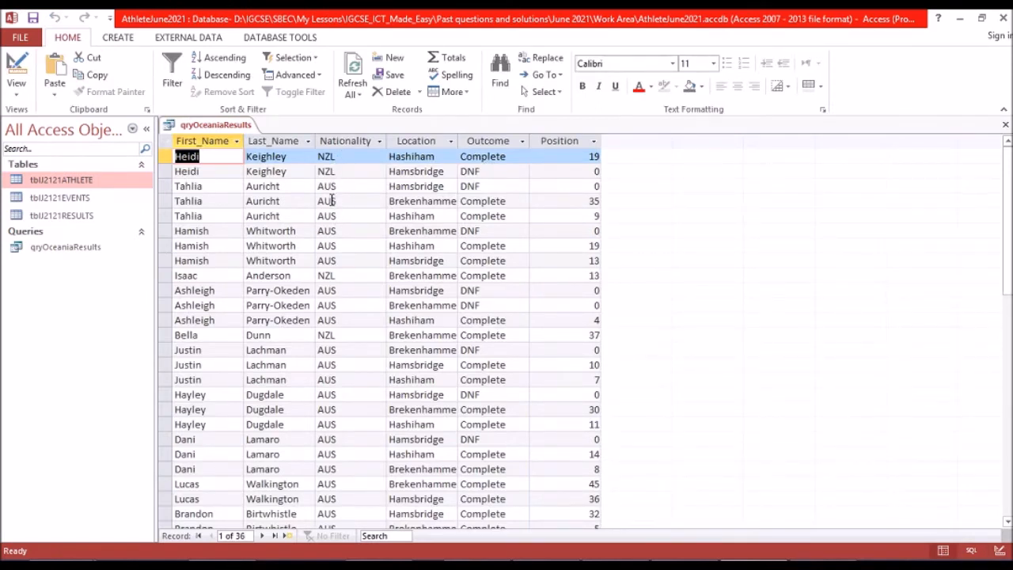
{"action": "scroll", "coordinate": [334, 214], "scroll_direction": "down", "scroll_amount": 2}
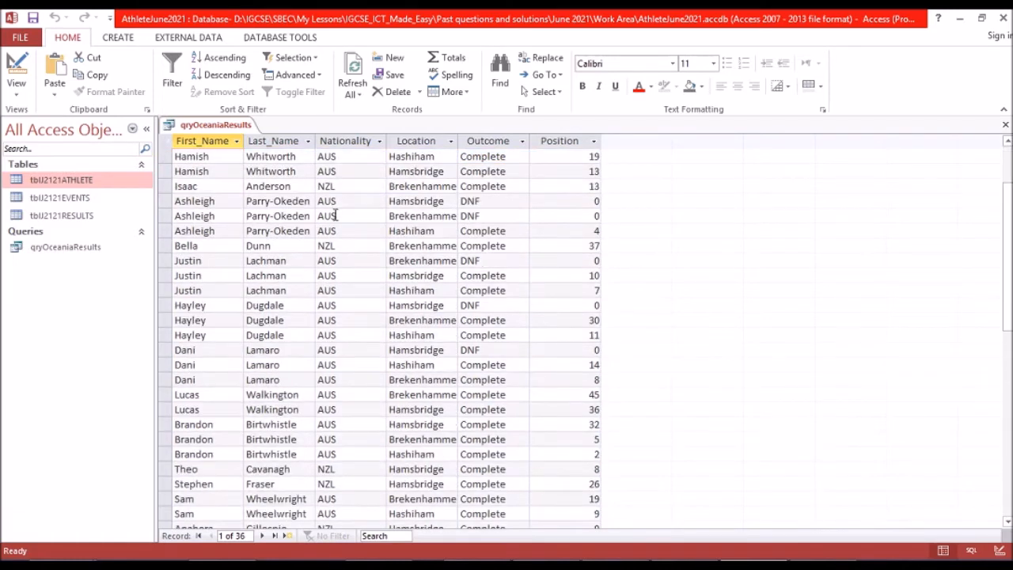
{"action": "scroll", "coordinate": [335, 214], "scroll_direction": "down", "scroll_amount": 4}
{"action": "scroll", "coordinate": [337, 214], "scroll_direction": "up", "scroll_amount": 6}
{"action": "left_click", "coordinate": [9, 70]}
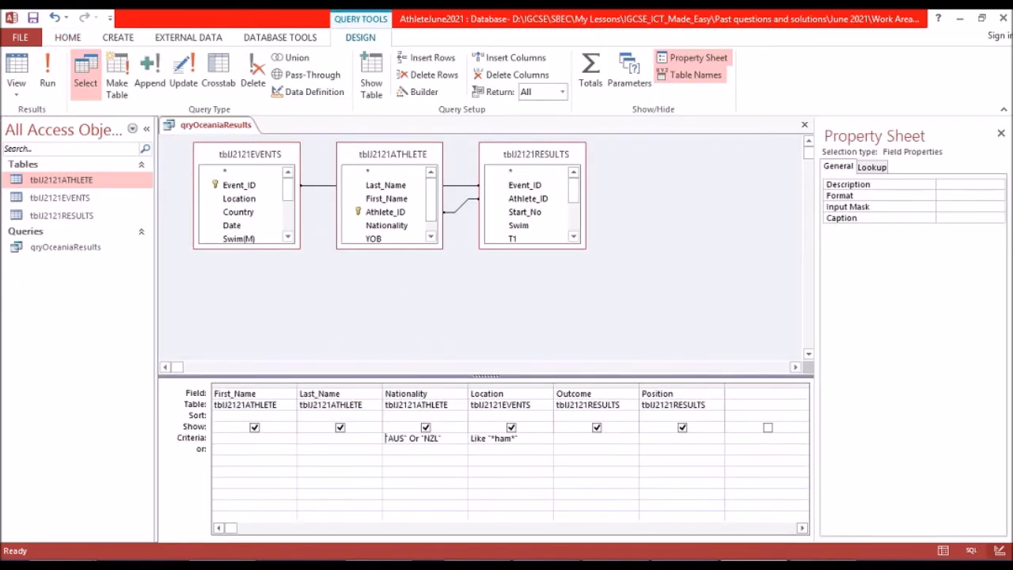
Check question 19's Outcome condition, set the Outcome criterion to "Complete", and run the query.
{"action": "key", "text": "alt+Tab"}
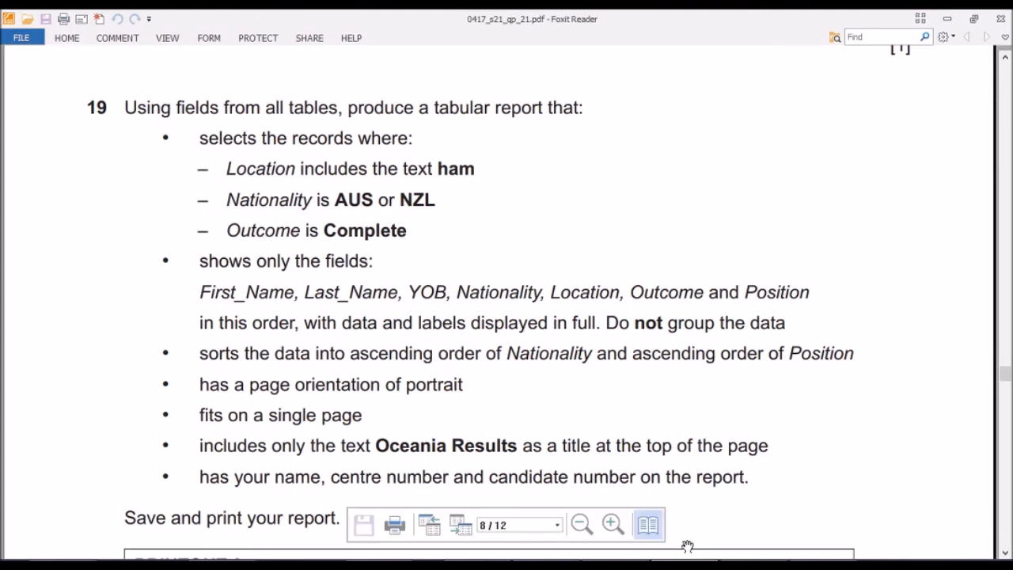
{"action": "left_click", "coordinate": [753, 565]}
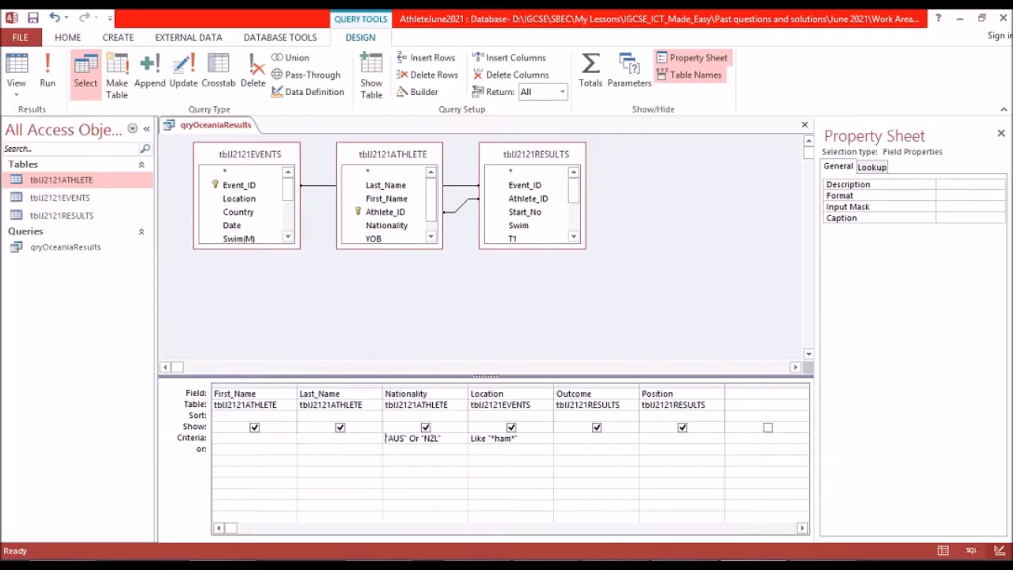
{"action": "left_click", "coordinate": [597, 439]}
{"action": "type", "text": "\"Complete\""}
{"action": "left_click", "coordinate": [47, 79]}
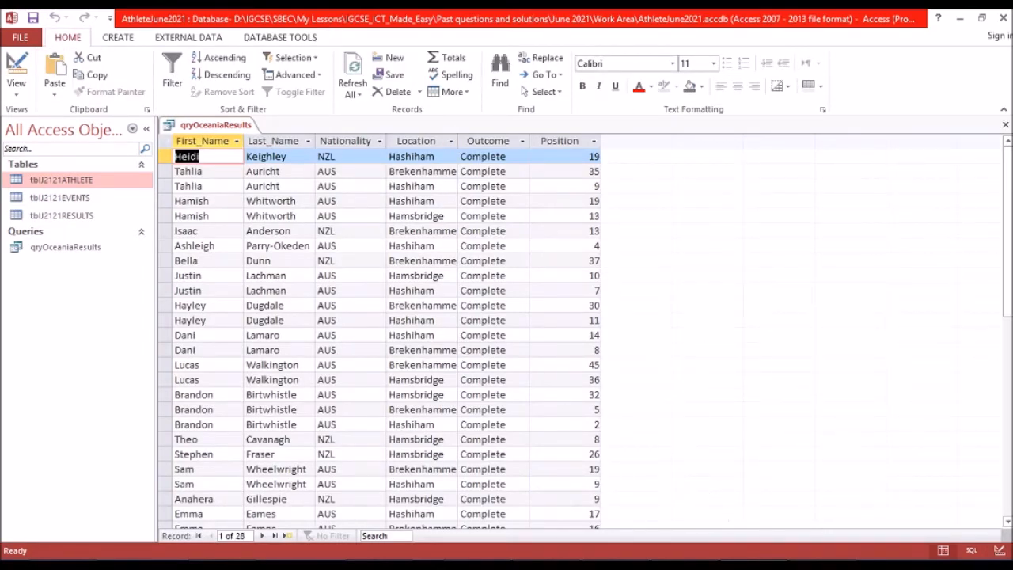
Review question 19's field, sorting and layout requirements in the exam paper and switch back to the Access query results.
{"action": "left_click", "coordinate": [651, 507]}
{"action": "scroll", "coordinate": [471, 294], "scroll_direction": "down", "scroll_amount": 2}
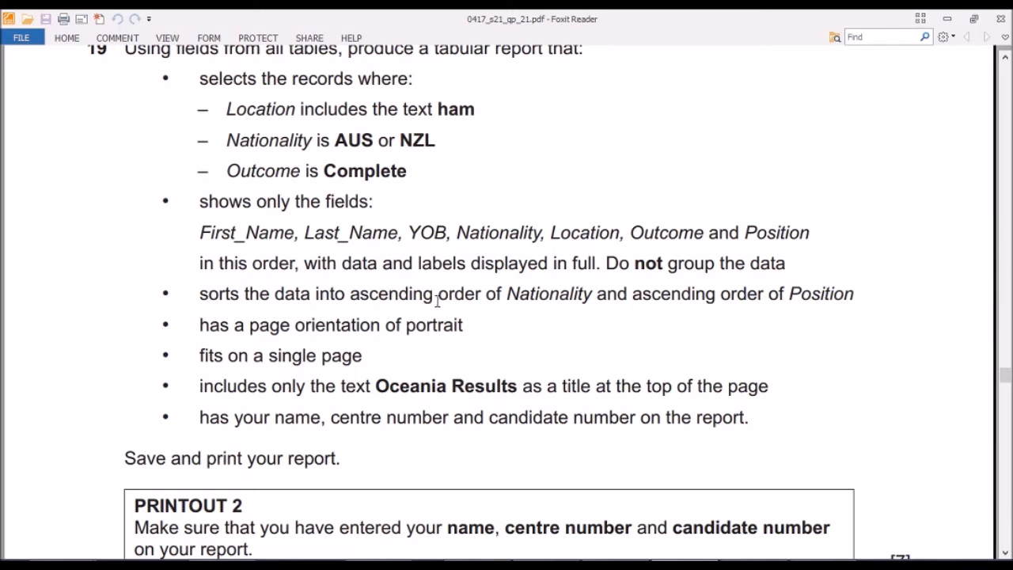
{"action": "scroll", "coordinate": [459, 335], "scroll_direction": "down", "scroll_amount": 1}
{"action": "scroll", "coordinate": [462, 340], "scroll_direction": "up", "scroll_amount": 2}
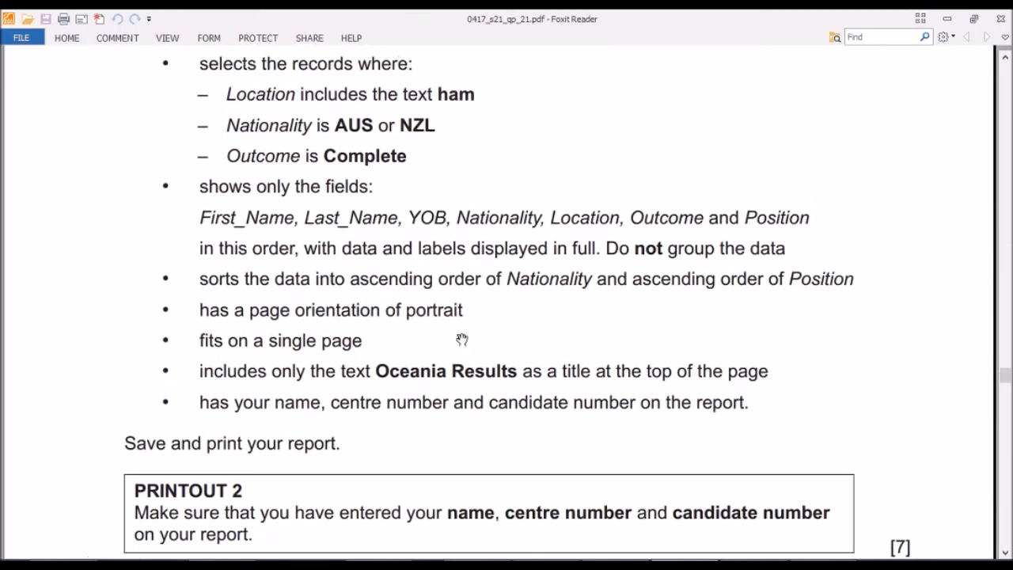
{"action": "scroll", "coordinate": [461, 339], "scroll_direction": "up", "scroll_amount": 1}
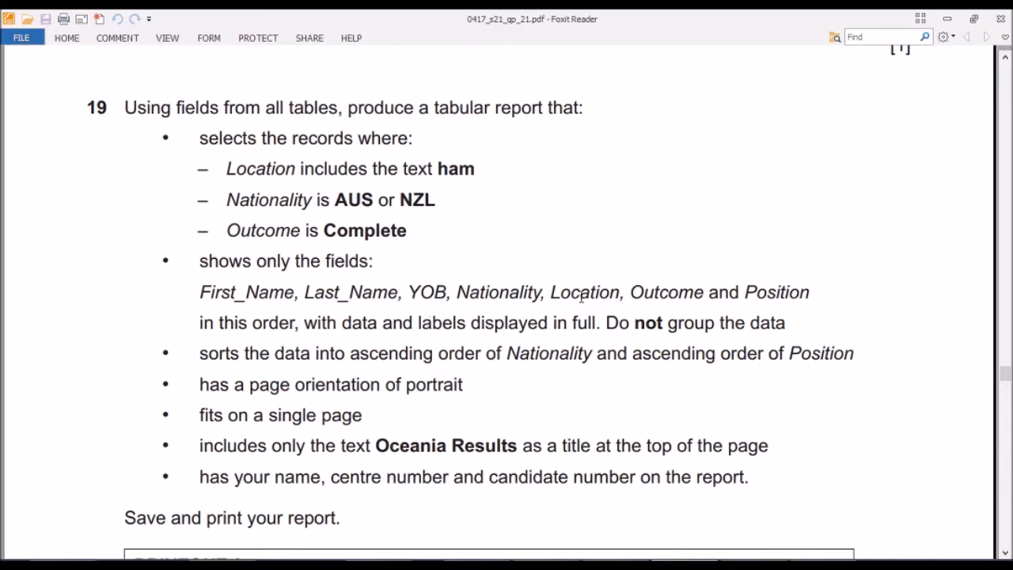
{"action": "left_click", "coordinate": [757, 472]}
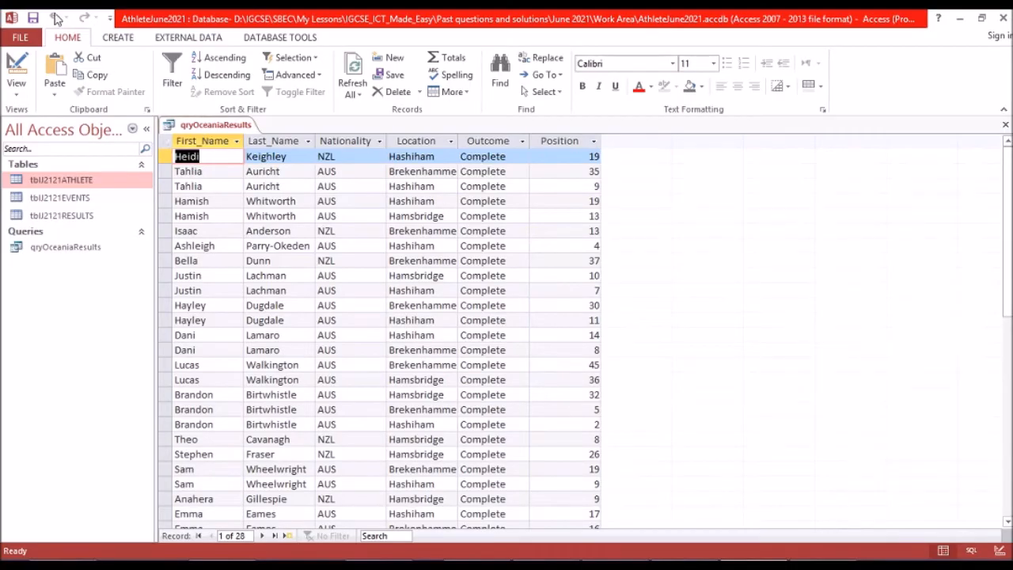
Close the qryOceaniaResults datasheet and start the Report Wizard with that query as its source.
{"action": "right_click", "coordinate": [191, 129]}
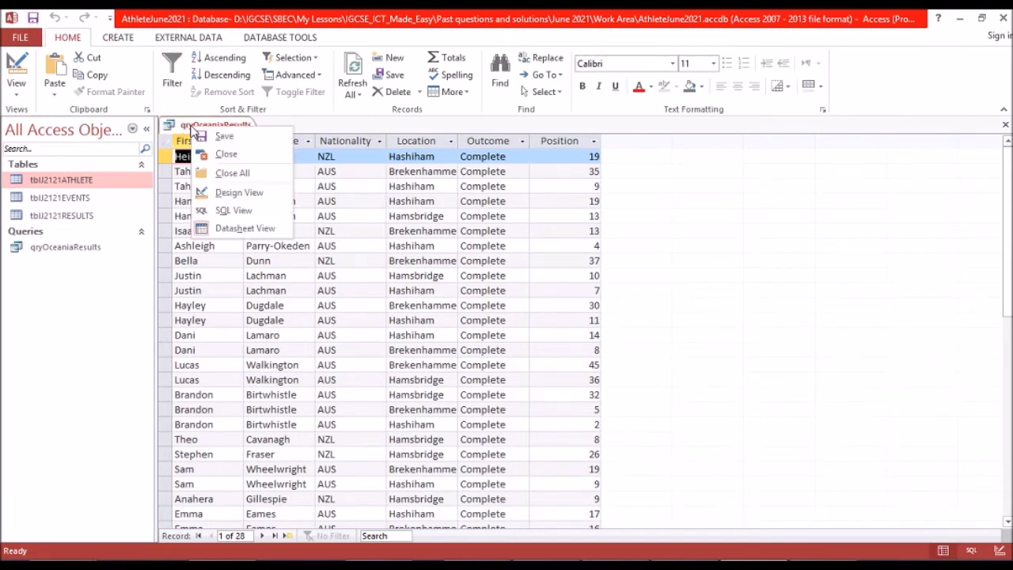
{"action": "left_click", "coordinate": [227, 153]}
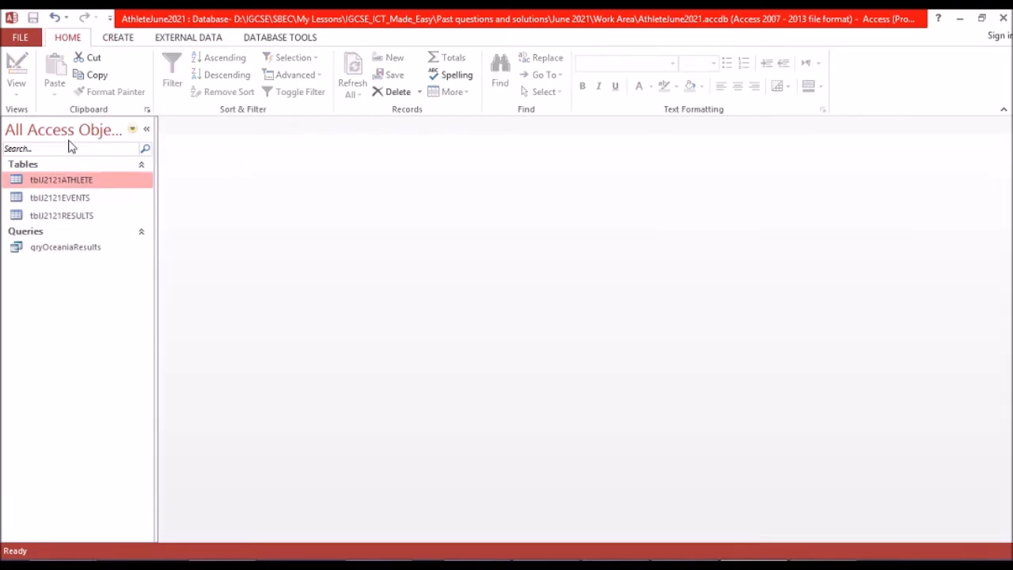
{"action": "left_click", "coordinate": [92, 250]}
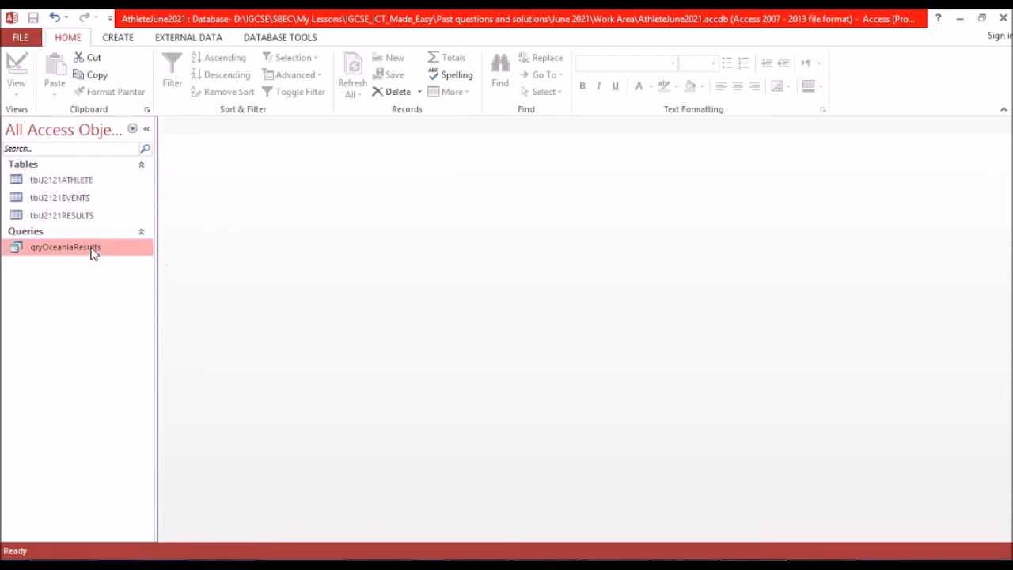
{"action": "left_click", "coordinate": [118, 40]}
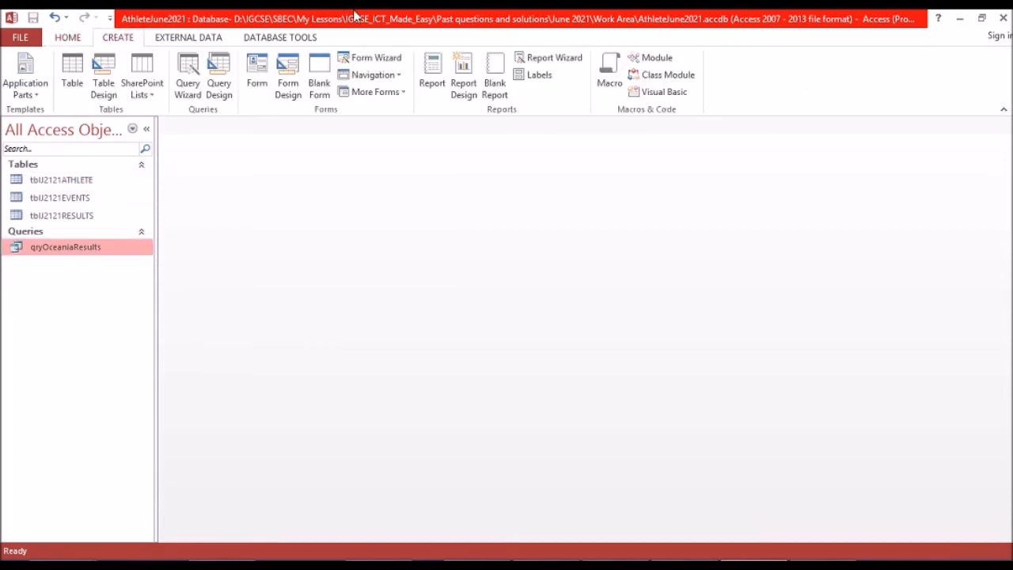
{"action": "left_click", "coordinate": [538, 60]}
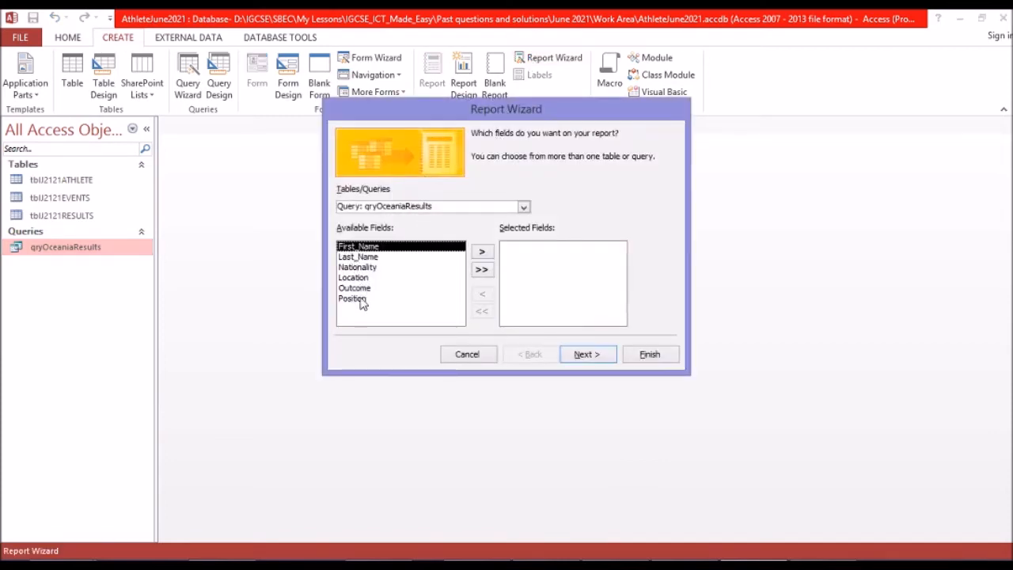
Include all fields of qryOceaniaResults in the report and continue to the data view options.
{"action": "left_click", "coordinate": [482, 270]}
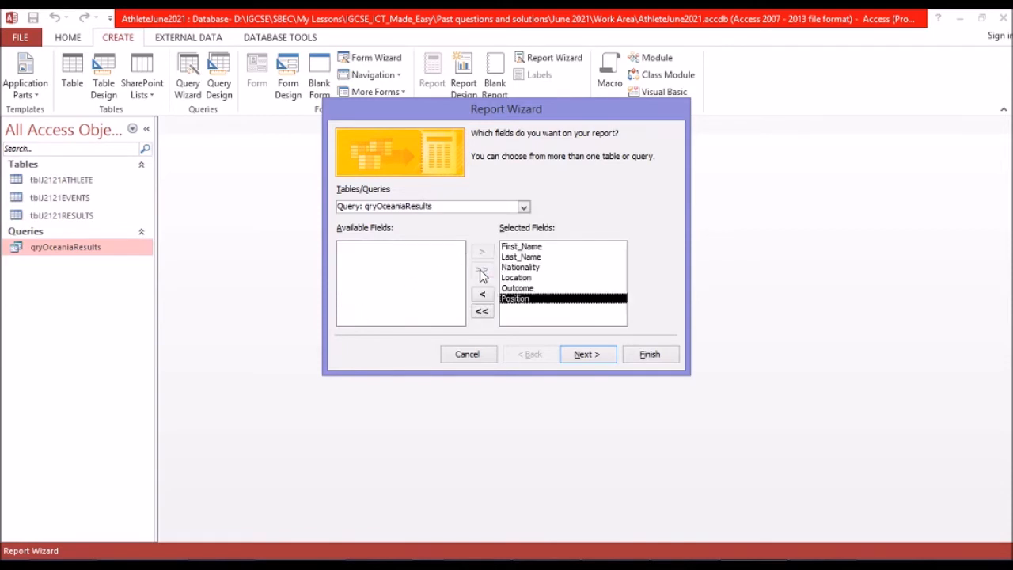
{"action": "left_click", "coordinate": [523, 208]}
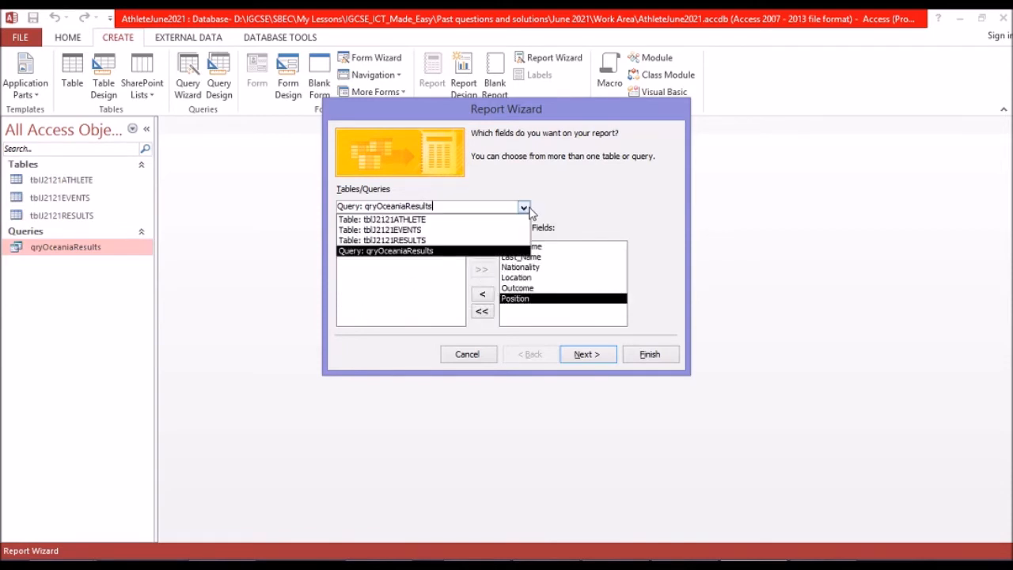
{"action": "left_click", "coordinate": [527, 209]}
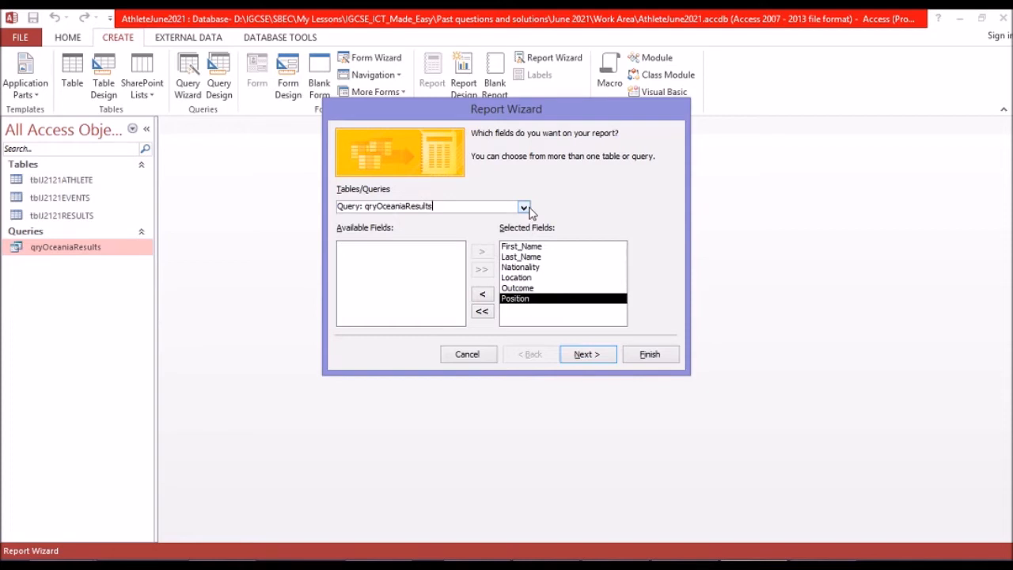
{"action": "left_click", "coordinate": [587, 358]}
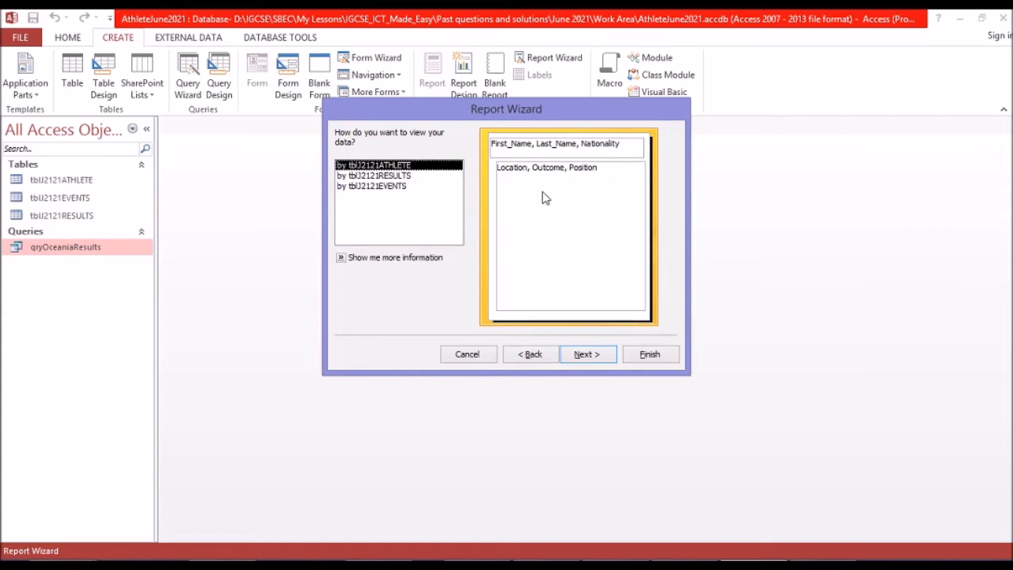
View the report data by tblJ2121RESULTS and continue without adding any grouping levels.
{"action": "left_click", "coordinate": [394, 176]}
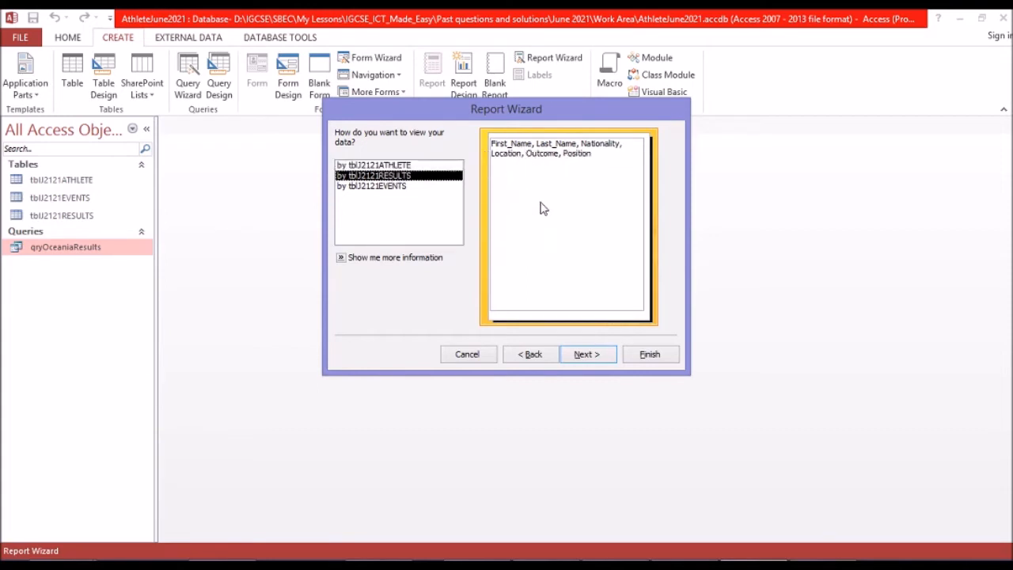
{"action": "left_click", "coordinate": [586, 355]}
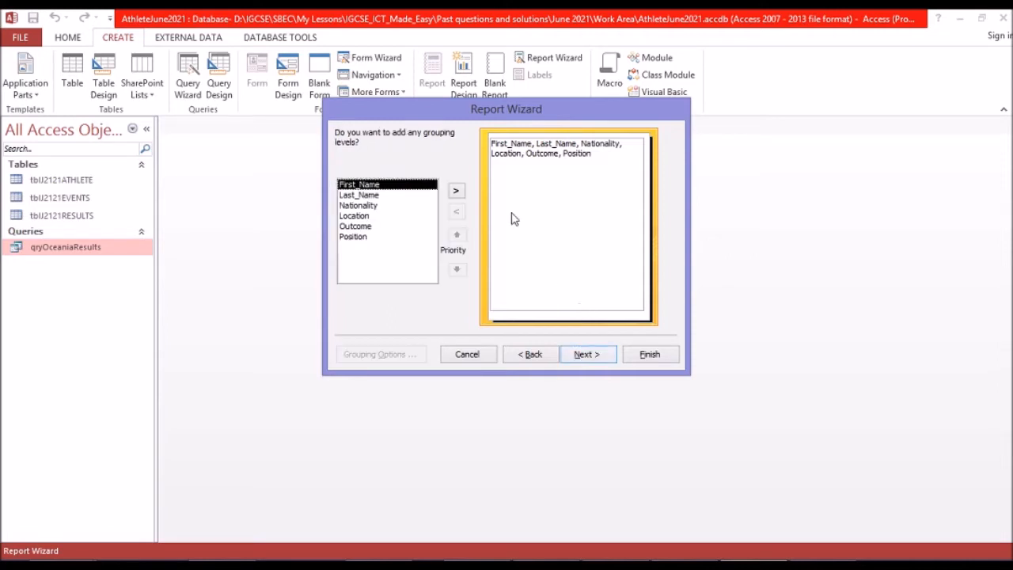
{"action": "left_click", "coordinate": [588, 355]}
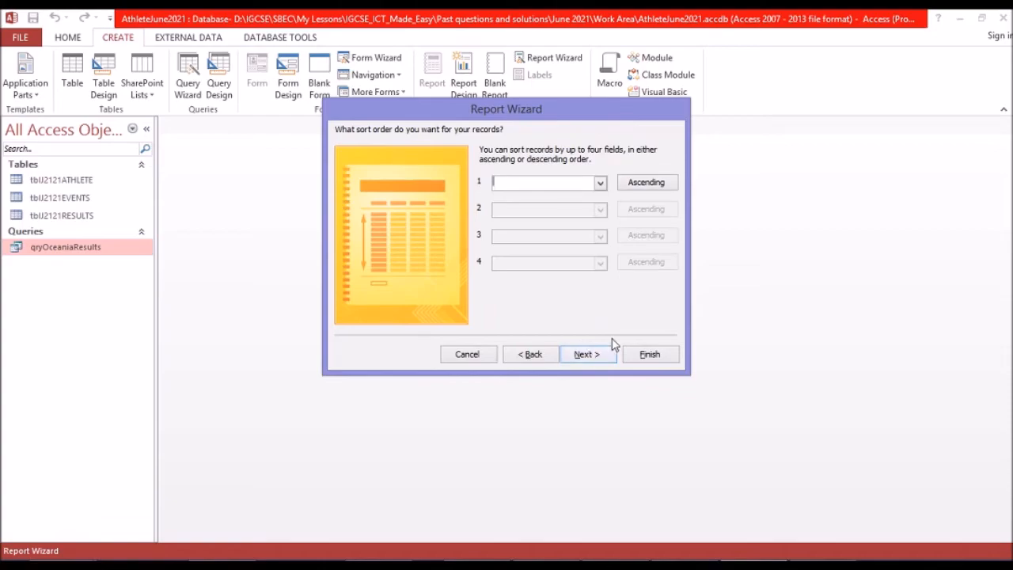
Check the required sorting in the exam paper and sort the report by Position, then Nationality, both ascending.
{"action": "left_click", "coordinate": [679, 565]}
{"action": "scroll", "coordinate": [335, 362], "scroll_direction": "down", "scroll_amount": 2}
{"action": "left_click", "coordinate": [601, 184]}
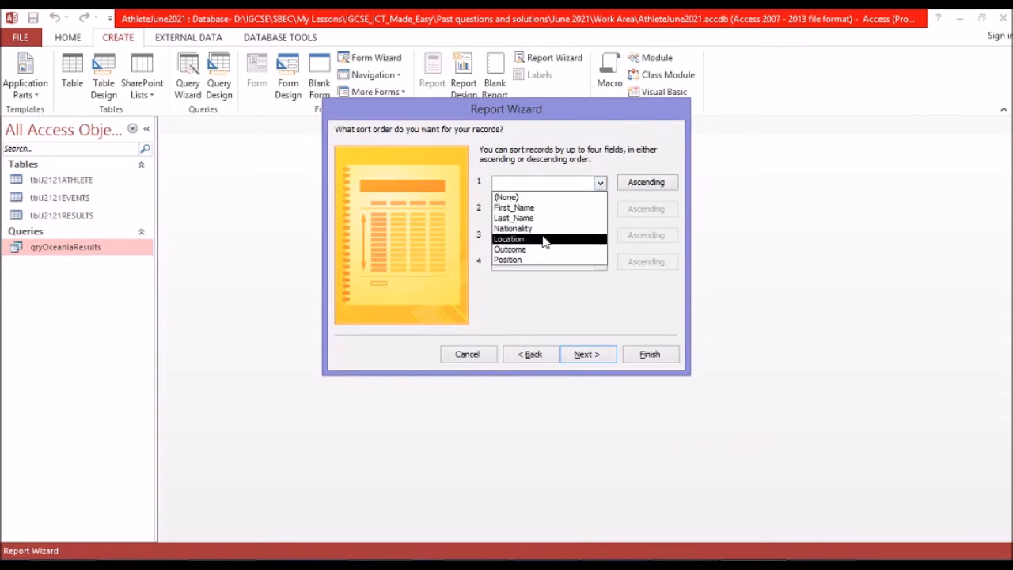
{"action": "left_click", "coordinate": [543, 261]}
{"action": "left_click", "coordinate": [587, 211]}
{"action": "left_click", "coordinate": [601, 210]}
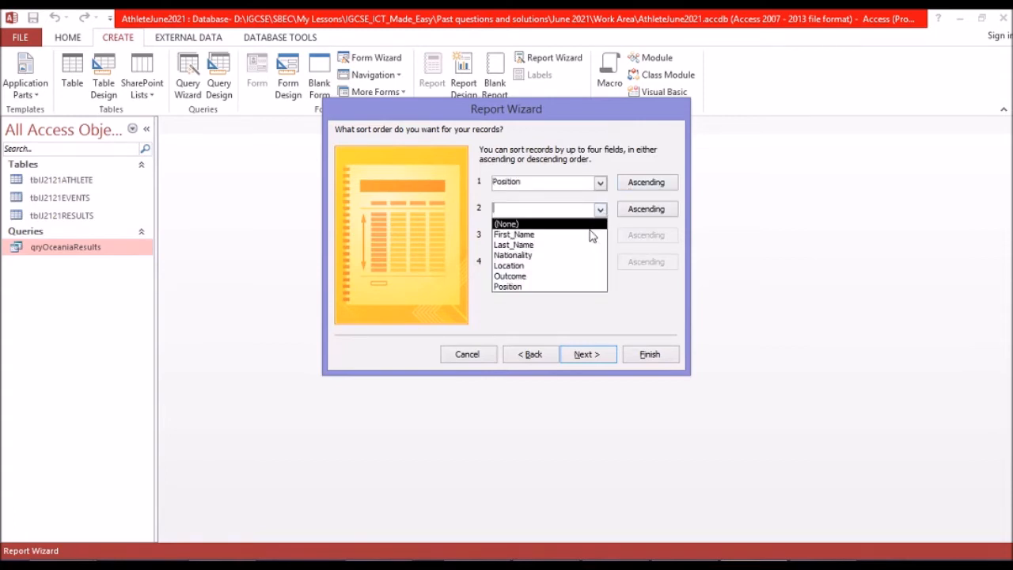
{"action": "left_click", "coordinate": [563, 257]}
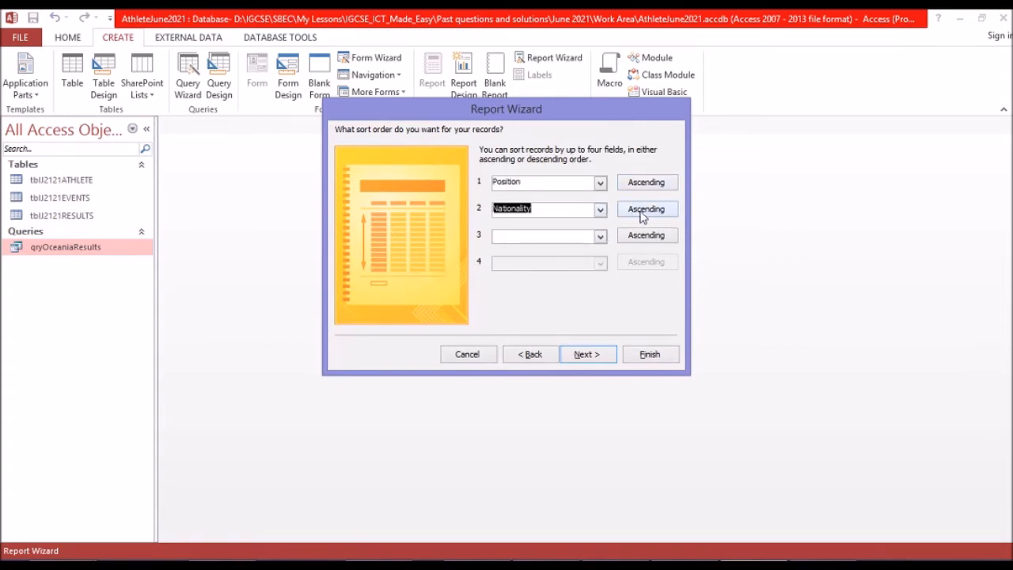
{"action": "left_click", "coordinate": [582, 354]}
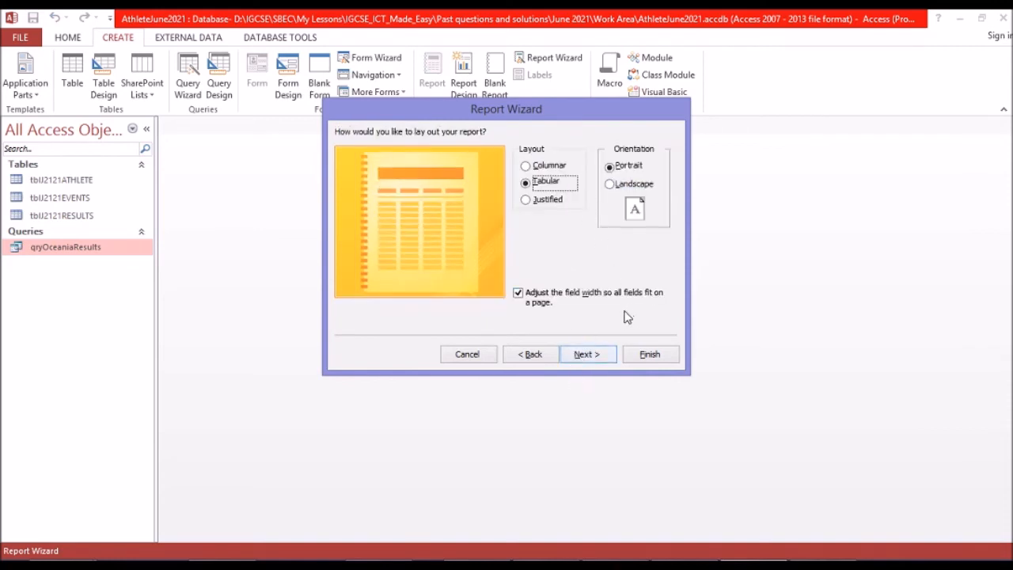
Check the portrait orientation and "Oceania Results" title requirements in the exam paper and return to the Report Wizard.
{"action": "left_click", "coordinate": [681, 565]}
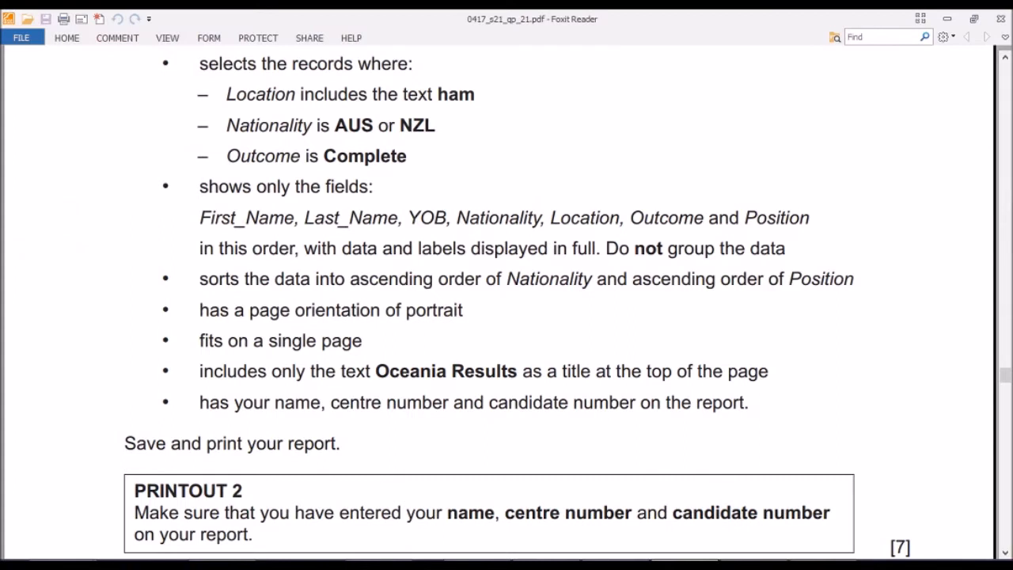
{"action": "scroll", "coordinate": [388, 323], "scroll_direction": "down", "scroll_amount": 1}
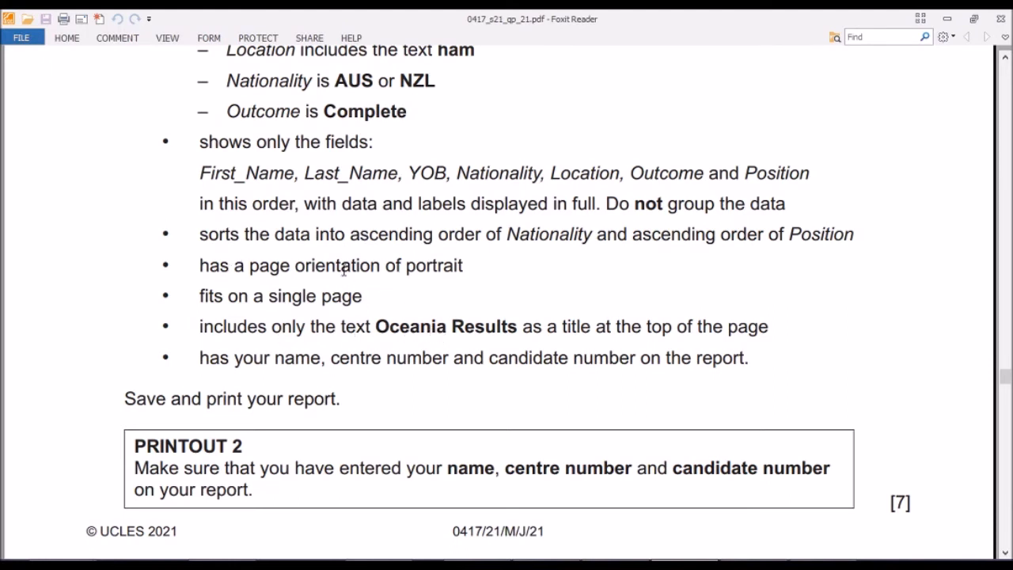
{"action": "left_click_drag", "start_coordinate": [406, 265], "coordinate": [467, 265]}
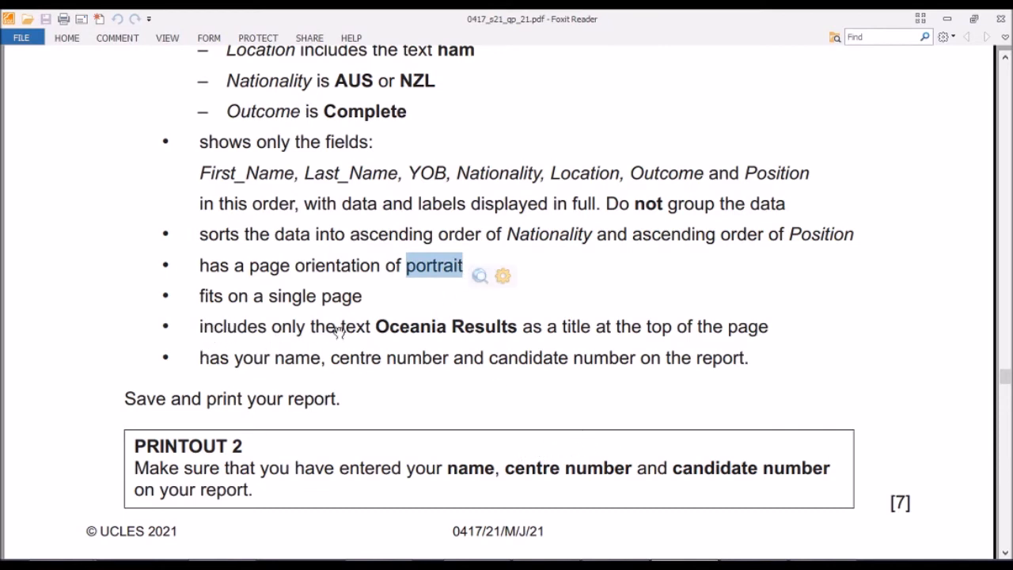
{"action": "left_click", "coordinate": [377, 332]}
{"action": "left_click_drag", "start_coordinate": [381, 331], "coordinate": [519, 327]}
{"action": "key", "text": "ctrl+c"}
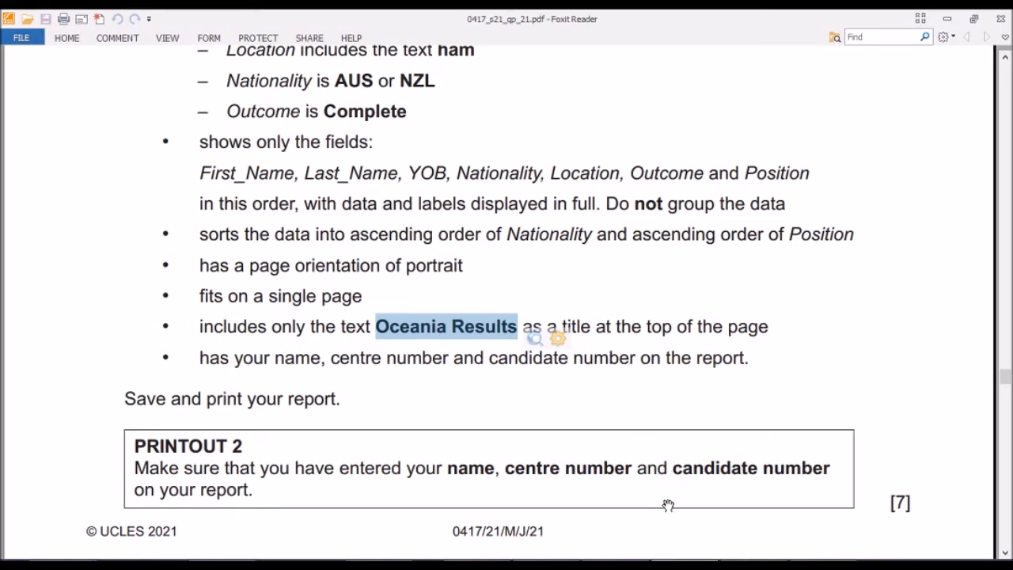
{"action": "mouse_move", "coordinate": [665, 535]}
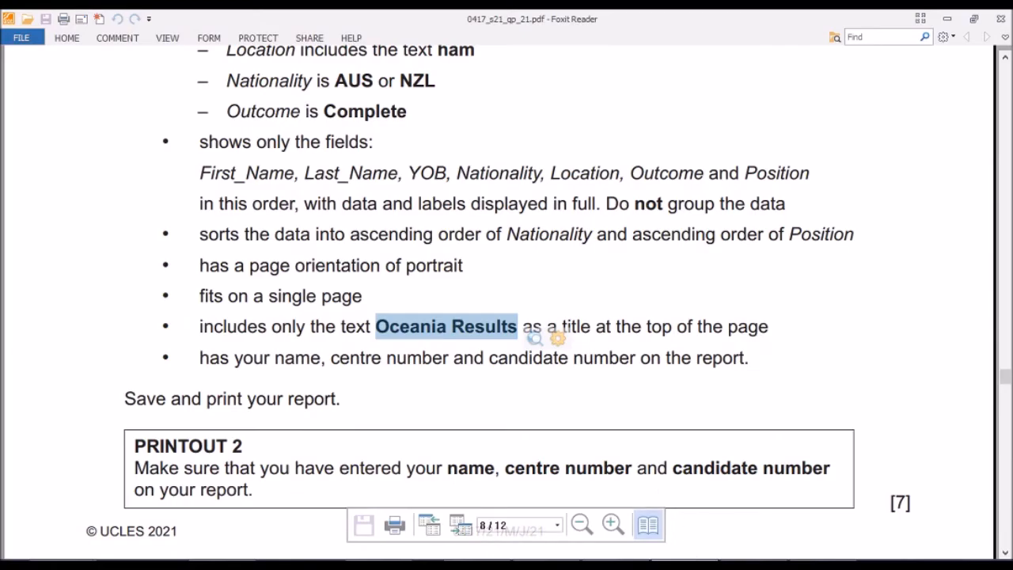
{"action": "left_click", "coordinate": [748, 565]}
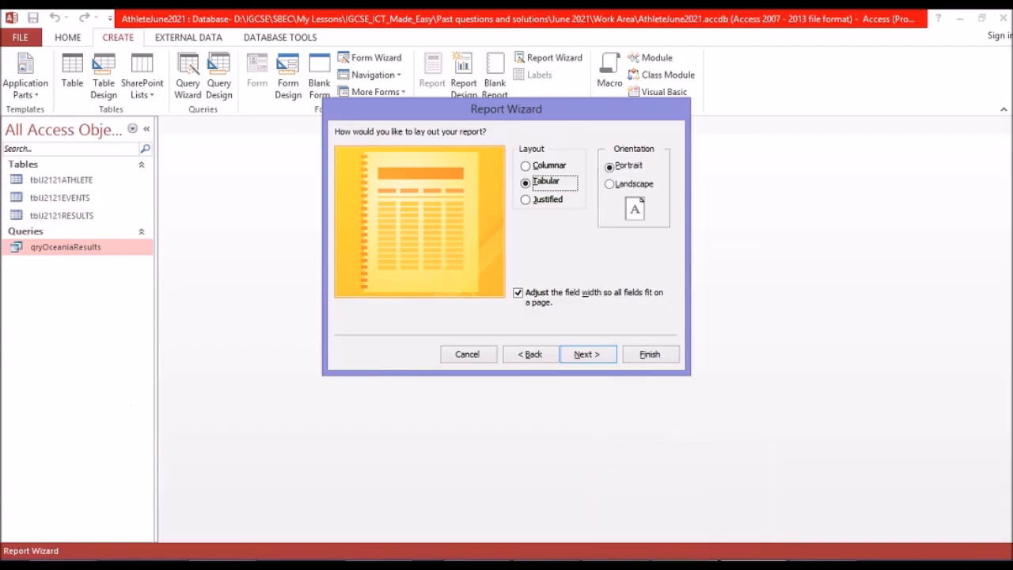
Accept the tabular portrait layout and finish the Report Wizard with the option to modify the report's design.
{"action": "left_click", "coordinate": [606, 356]}
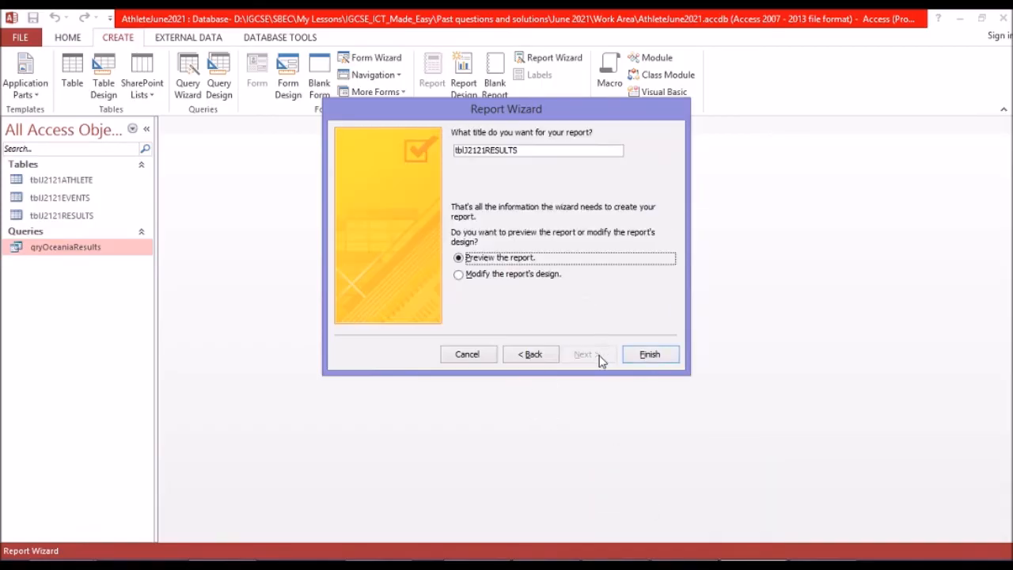
{"action": "left_click", "coordinate": [556, 277]}
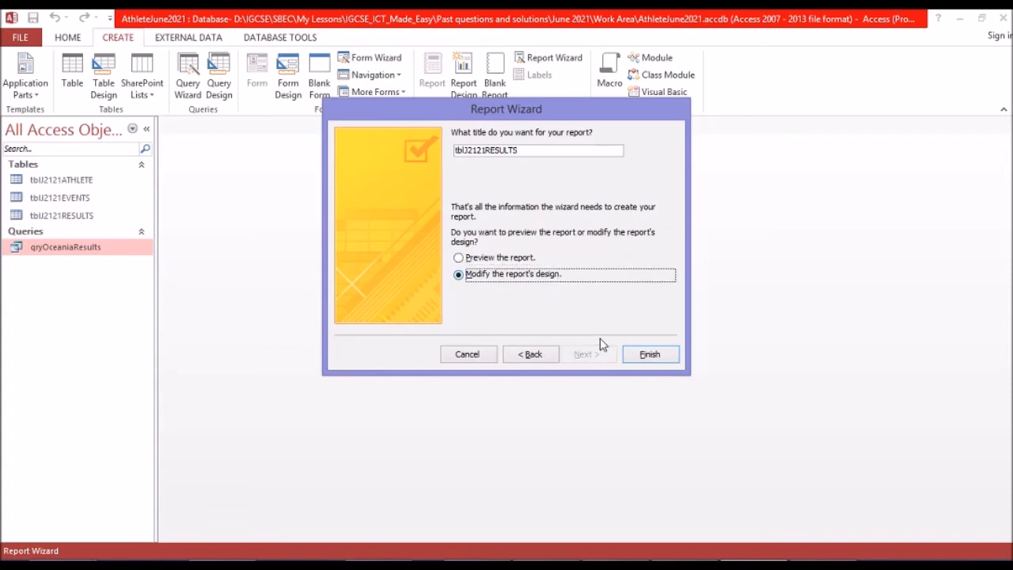
{"action": "left_click", "coordinate": [637, 357]}
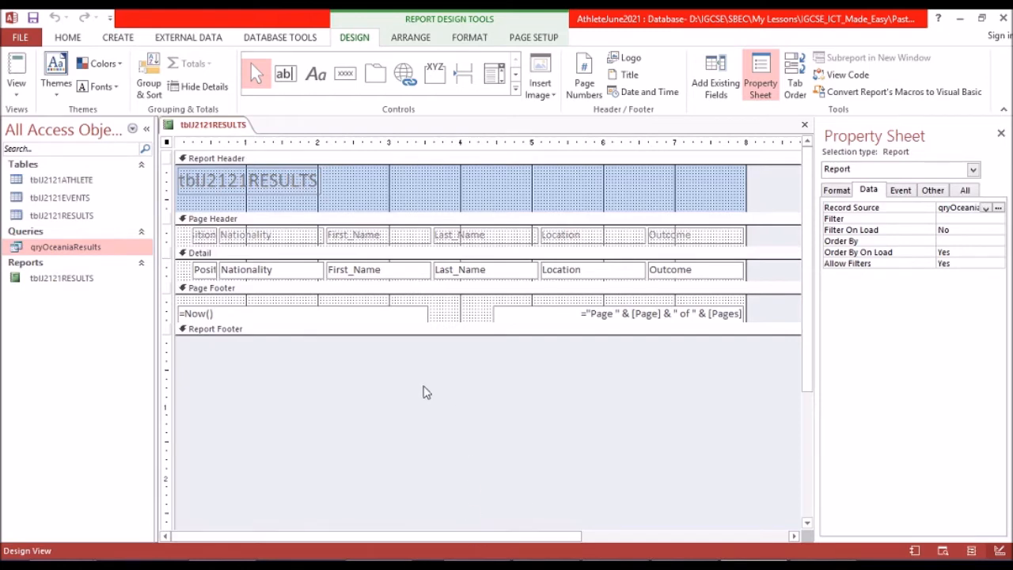
Replace the title text in the report header with "Oceania Results".
{"action": "left_click", "coordinate": [277, 184]}
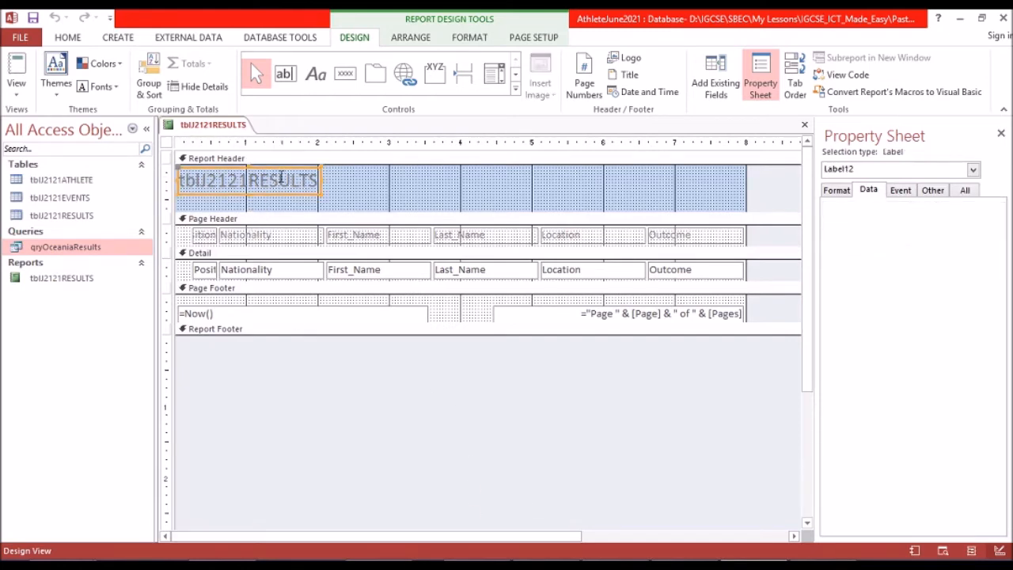
{"action": "left_click", "coordinate": [285, 181]}
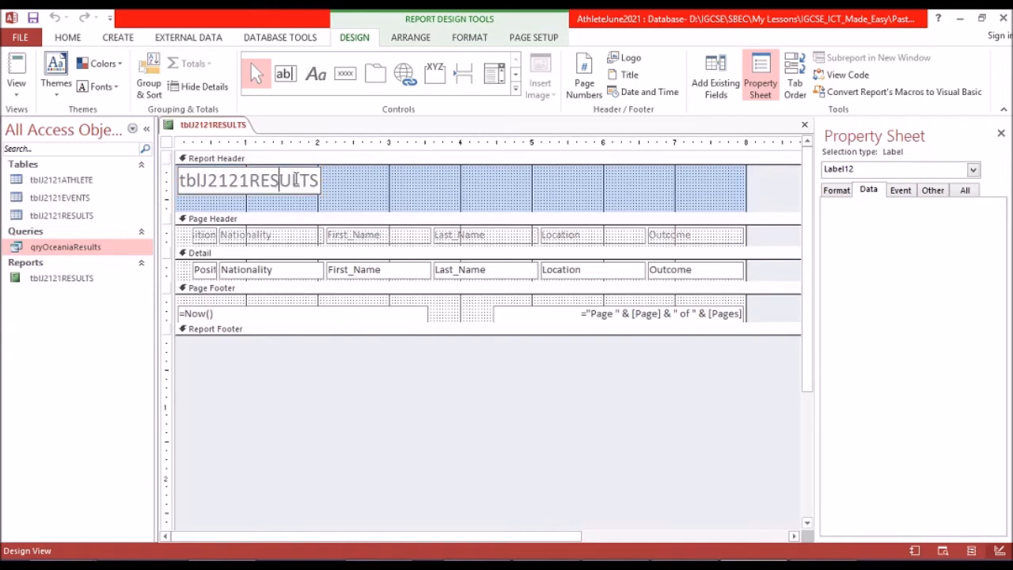
{"action": "left_click_drag", "start_coordinate": [319, 181], "coordinate": [152, 179]}
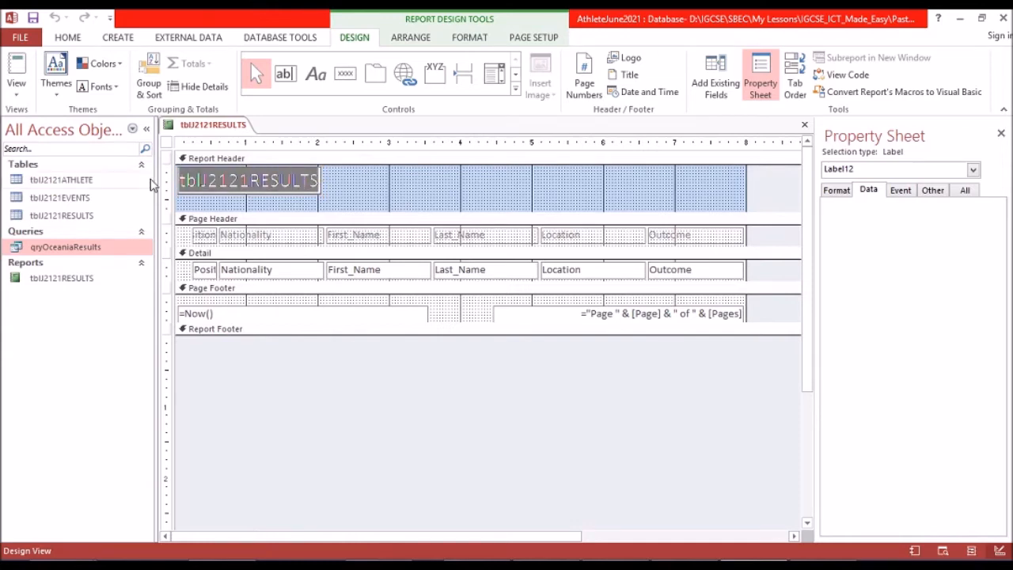
{"action": "key", "text": "ctrl+v"}
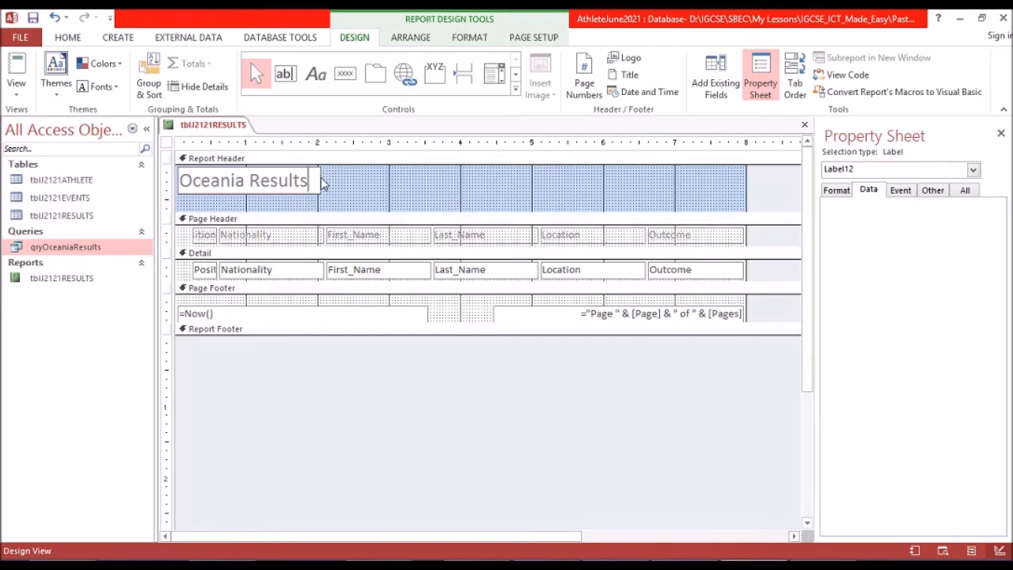
{"action": "left_click", "coordinate": [322, 178]}
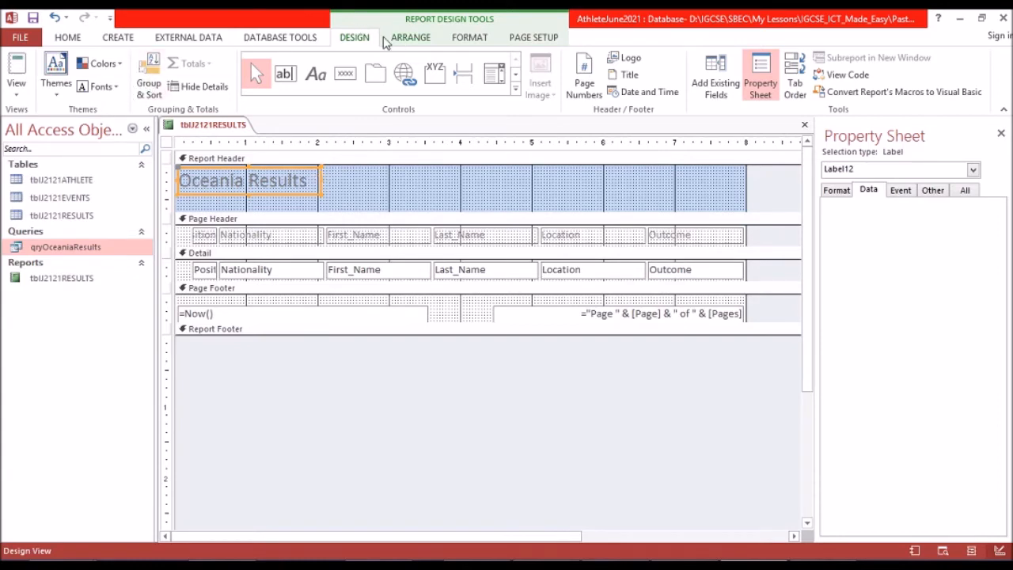
Format the Oceania Results title as black, bold text at font size 24.
{"action": "left_click", "coordinate": [464, 38]}
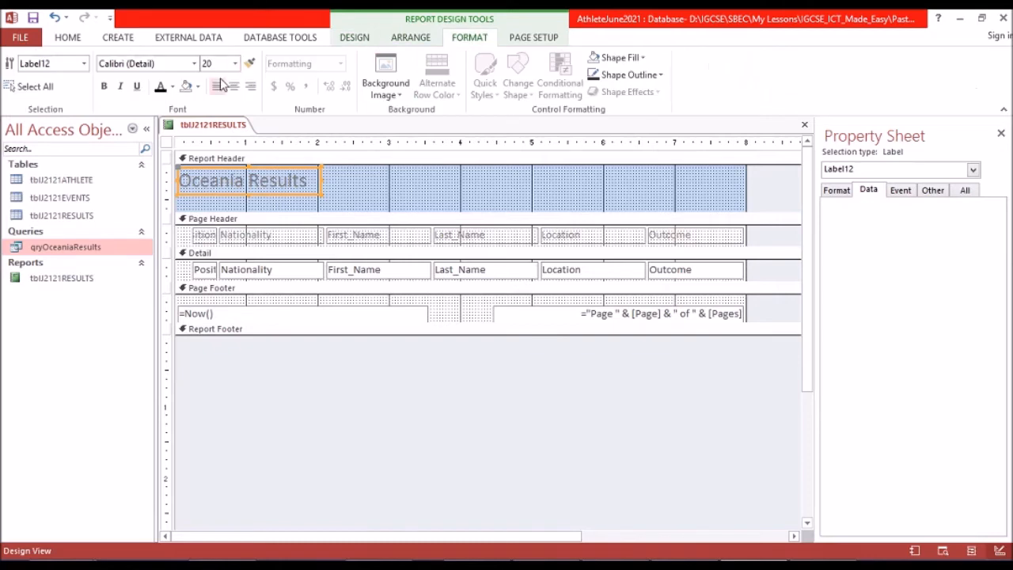
{"action": "left_click", "coordinate": [160, 87]}
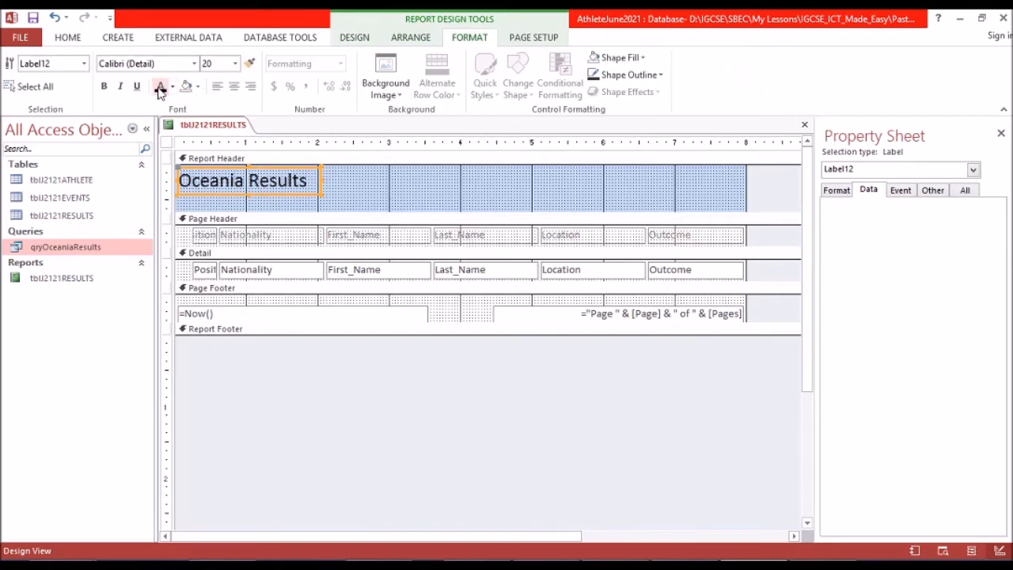
{"action": "left_click", "coordinate": [104, 87]}
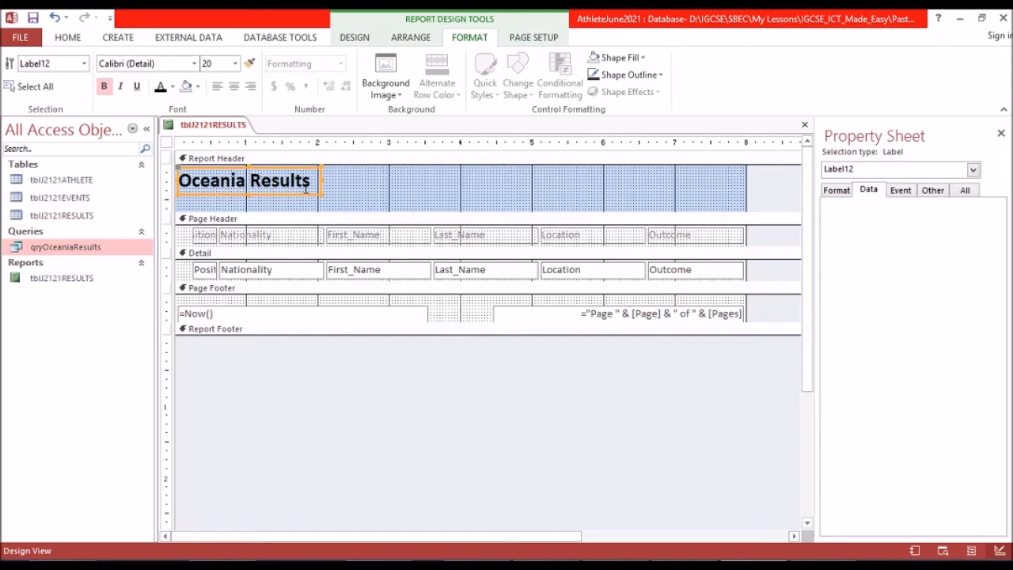
{"action": "left_click", "coordinate": [236, 65]}
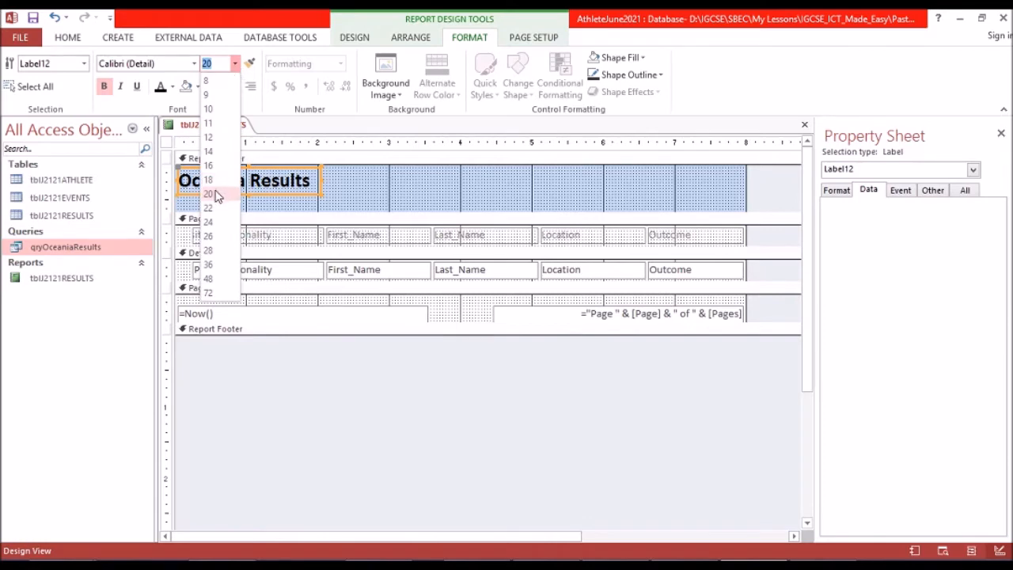
{"action": "left_click", "coordinate": [208, 223]}
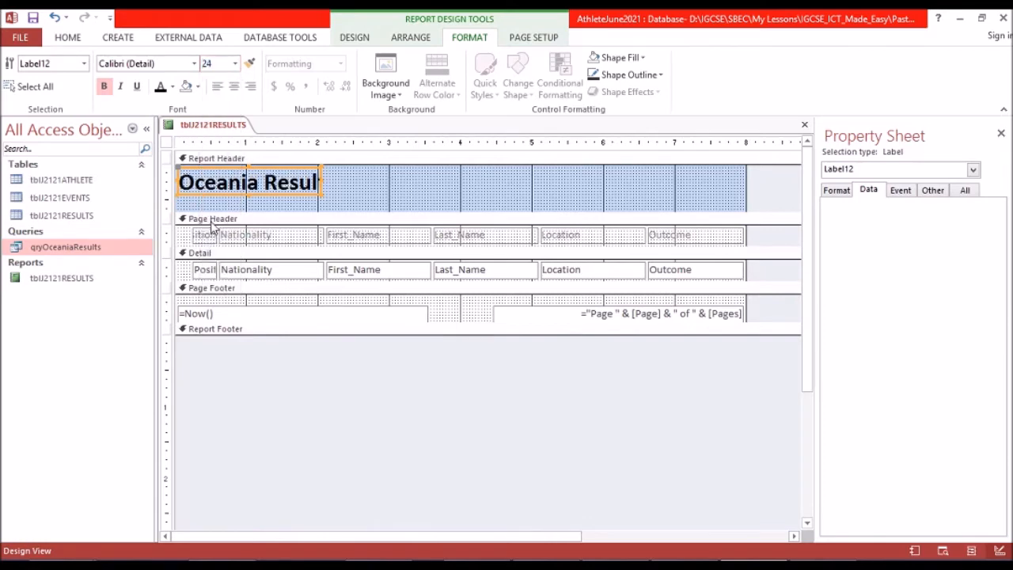
Enlarge the title label vertically and across the full report width, and centre its text.
{"action": "left_click", "coordinate": [250, 195]}
{"action": "left_click_drag", "start_coordinate": [249, 205], "coordinate": [249, 204]}
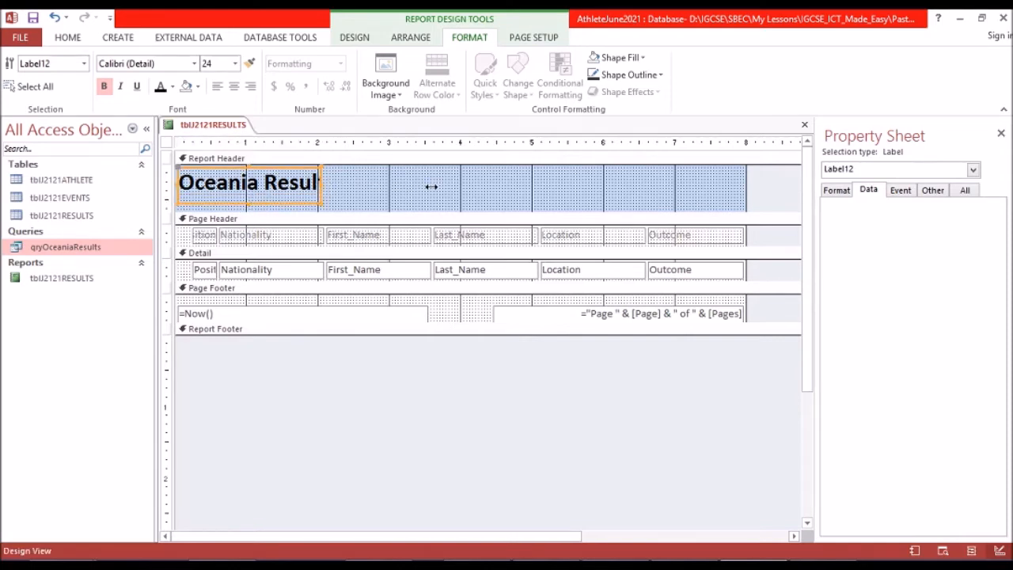
{"action": "left_click_drag", "start_coordinate": [430, 187], "coordinate": [430, 190]}
{"action": "left_click_drag", "start_coordinate": [715, 188], "coordinate": [745, 185]}
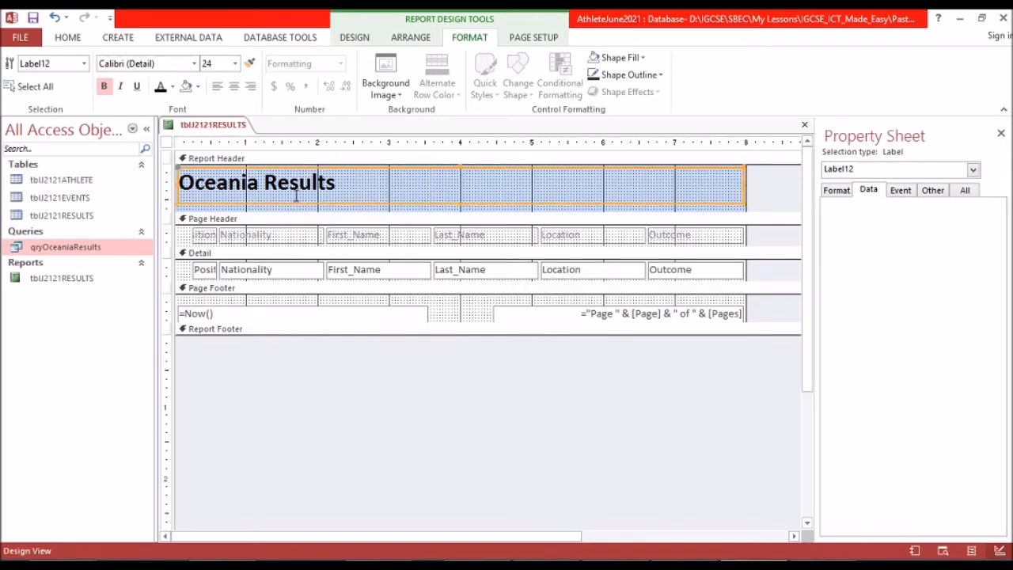
{"action": "left_click", "coordinate": [234, 86]}
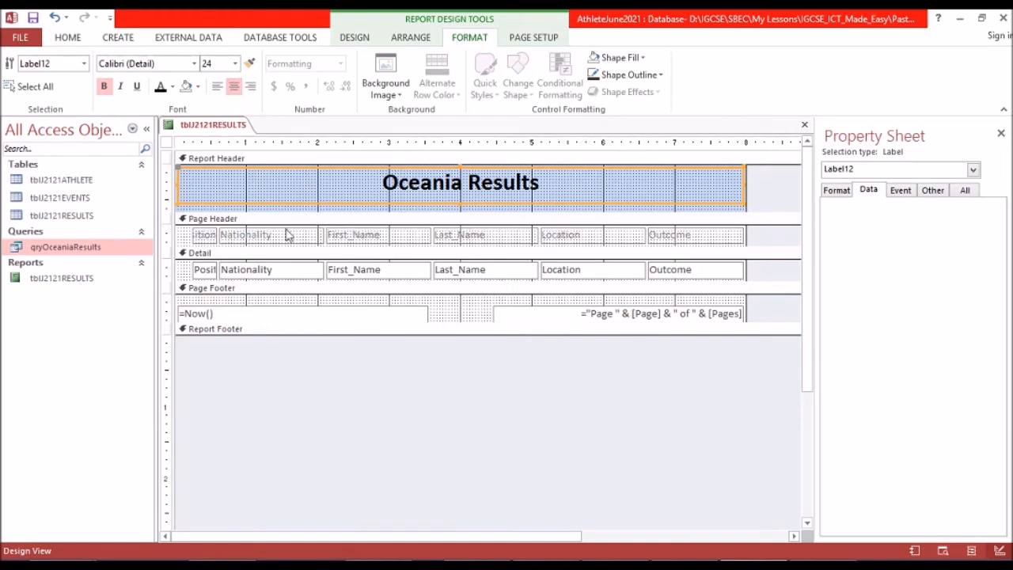
{"action": "left_click", "coordinate": [732, 209]}
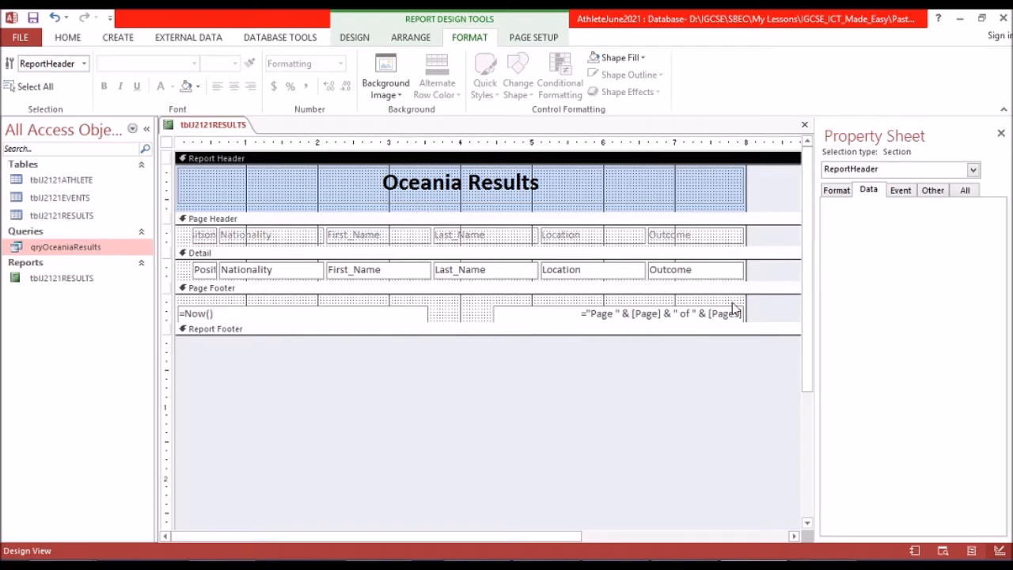
Check the candidate details requirement in the exam paper, and extend the report header section below the title in Access.
{"action": "key", "text": "alt+Tab"}
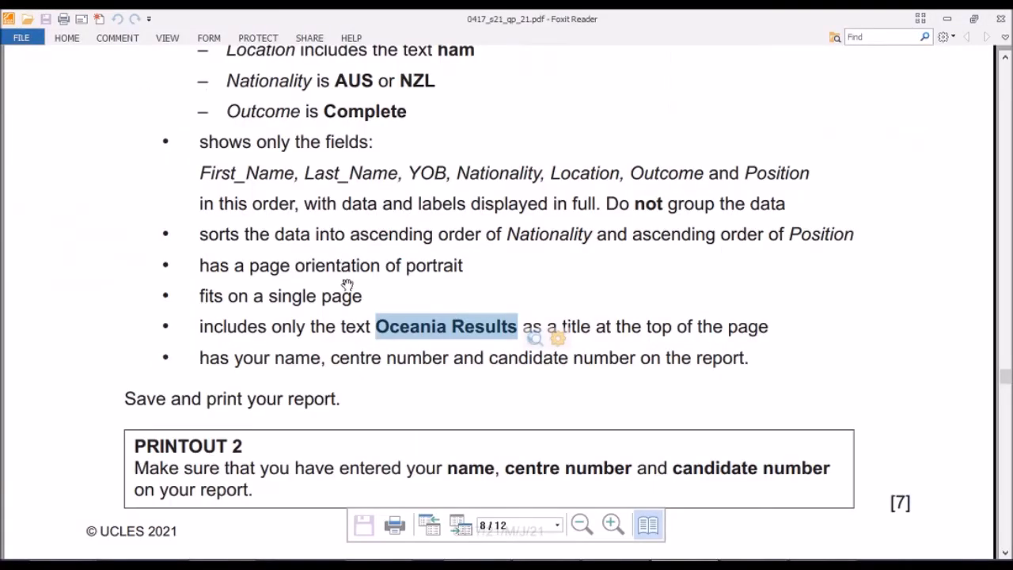
{"action": "scroll", "coordinate": [349, 280], "scroll_direction": "down", "scroll_amount": 1}
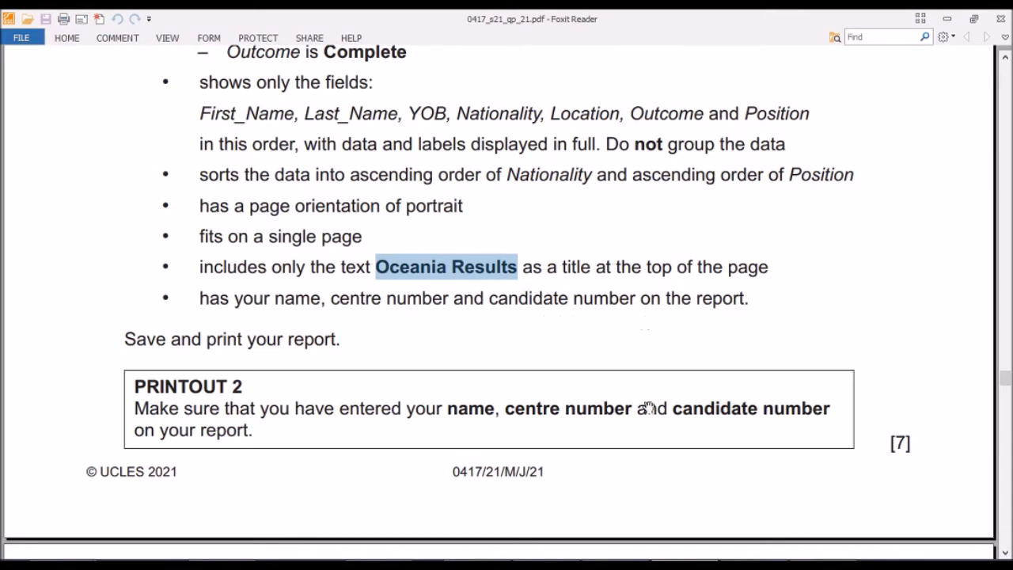
{"action": "key", "text": "alt+Tab"}
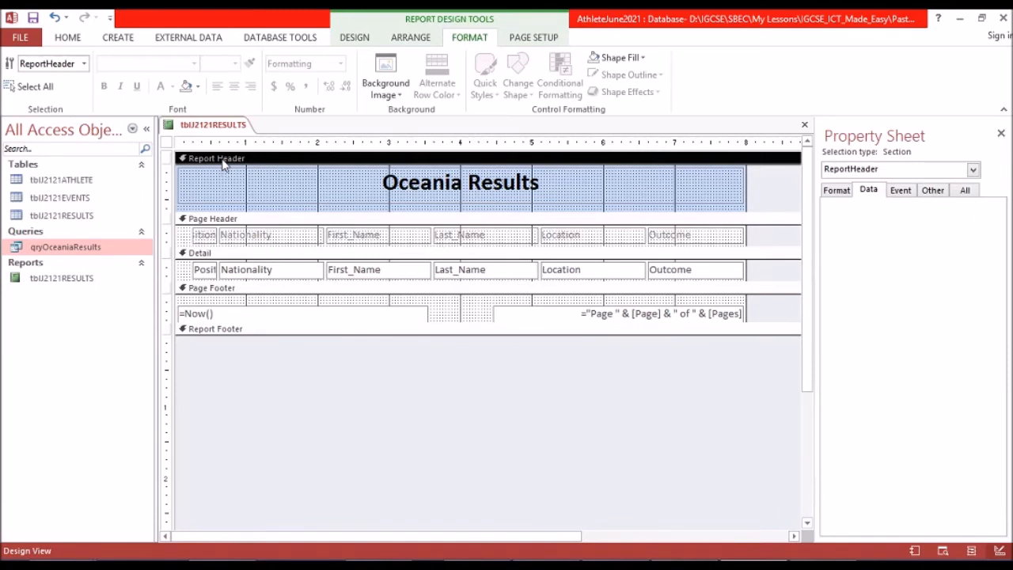
{"action": "left_click", "coordinate": [185, 219]}
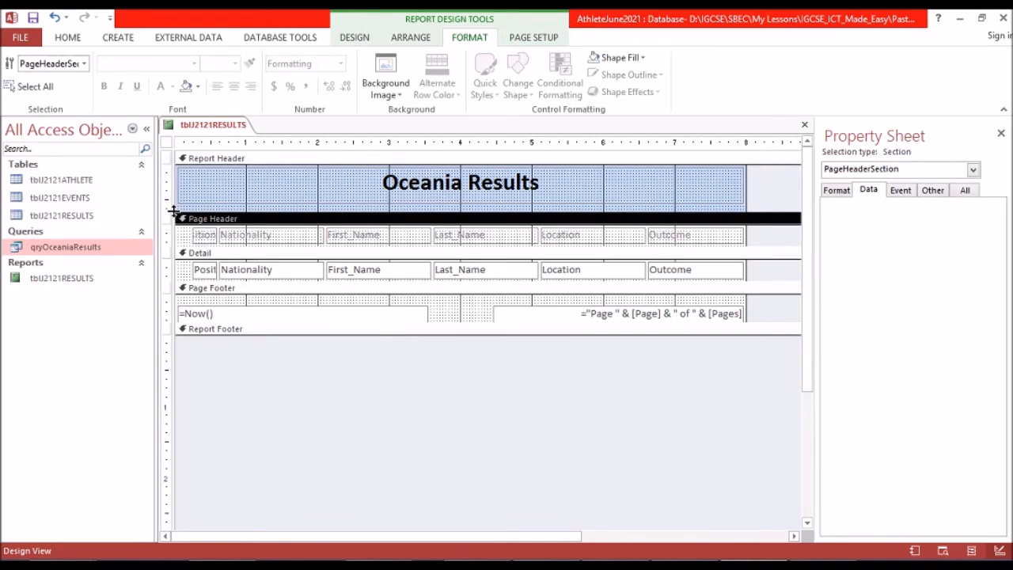
{"action": "left_click_drag", "start_coordinate": [173, 211], "coordinate": [172, 236]}
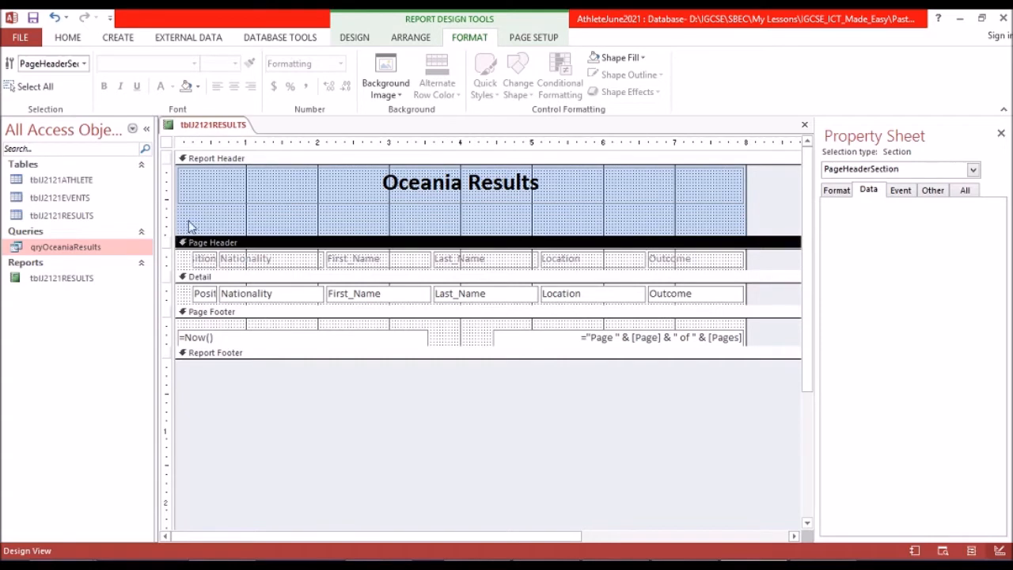
Add a full-width label below the report title containing the candidate's name followed by "CenNum CanNum".
{"action": "left_click", "coordinate": [362, 38]}
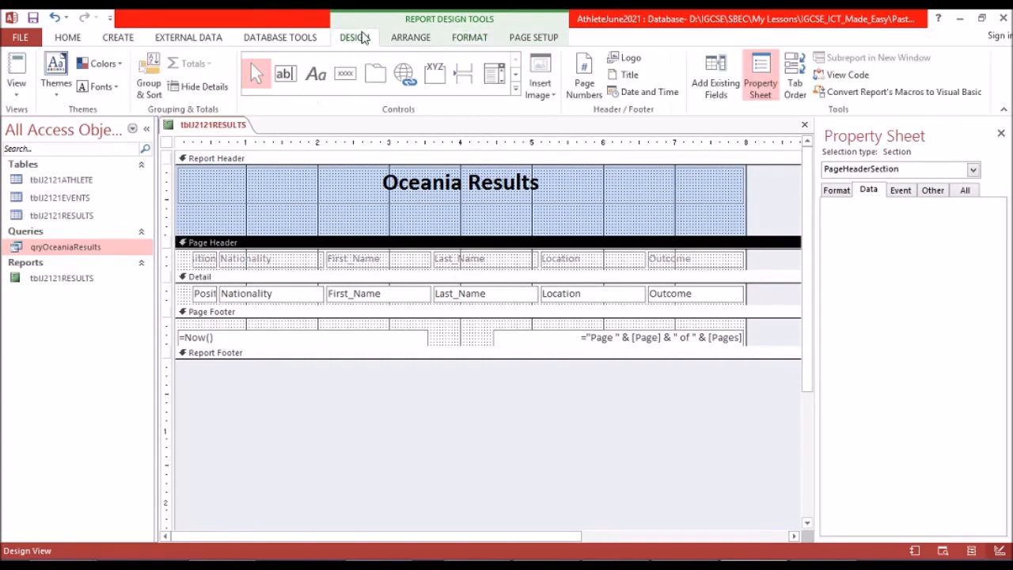
{"action": "left_click", "coordinate": [314, 75]}
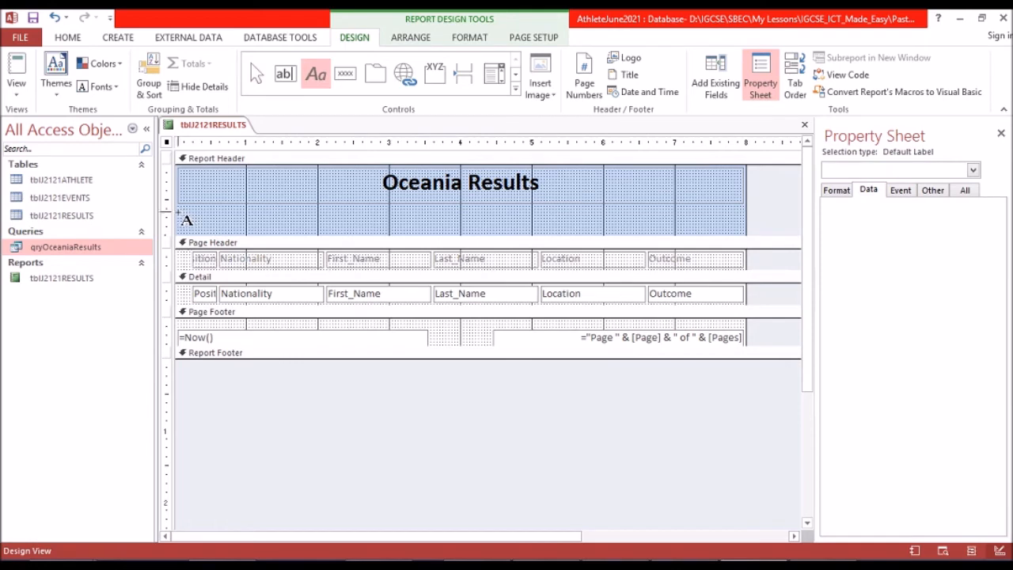
{"action": "mouse_move", "coordinate": [538, 237]}
{"action": "left_mouse_down"}
{"action": "mouse_move", "coordinate": [644, 228]}
{"action": "mouse_move", "coordinate": [744, 236]}
{"action": "left_mouse_up"}
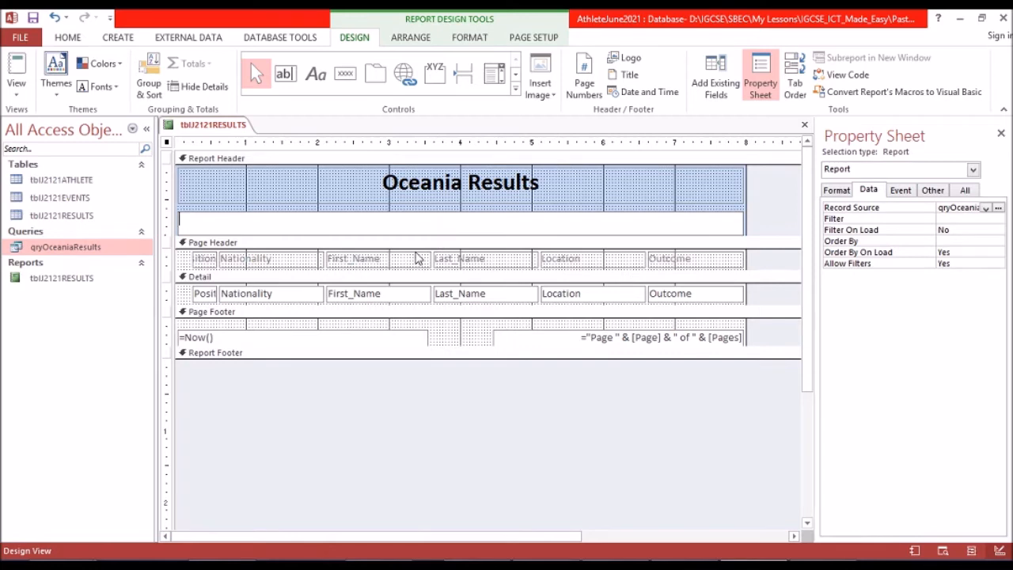
{"action": "type", "text": "John Doe"}
{"action": "type", "text": "CenNum CanNum"}
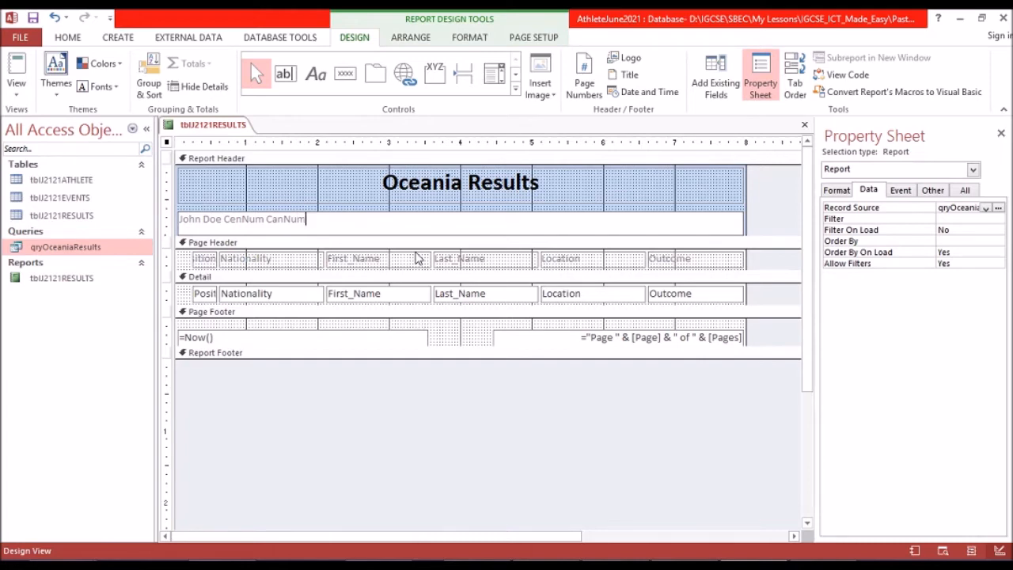
Adjust the position and height of the candidate details label in the report header, raising its upper edge toward the title.
{"action": "left_click", "coordinate": [276, 222]}
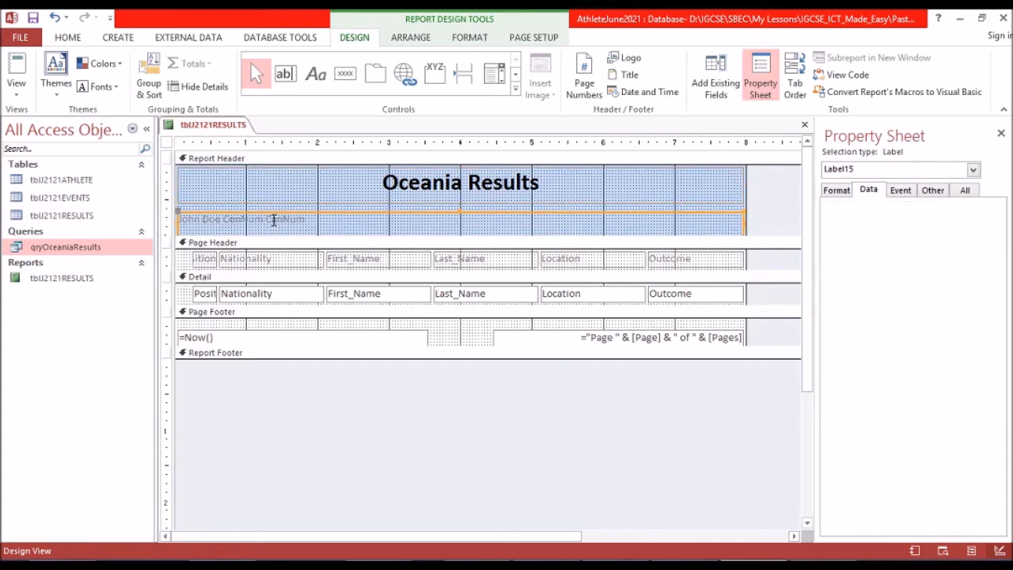
{"action": "left_click", "coordinate": [462, 219]}
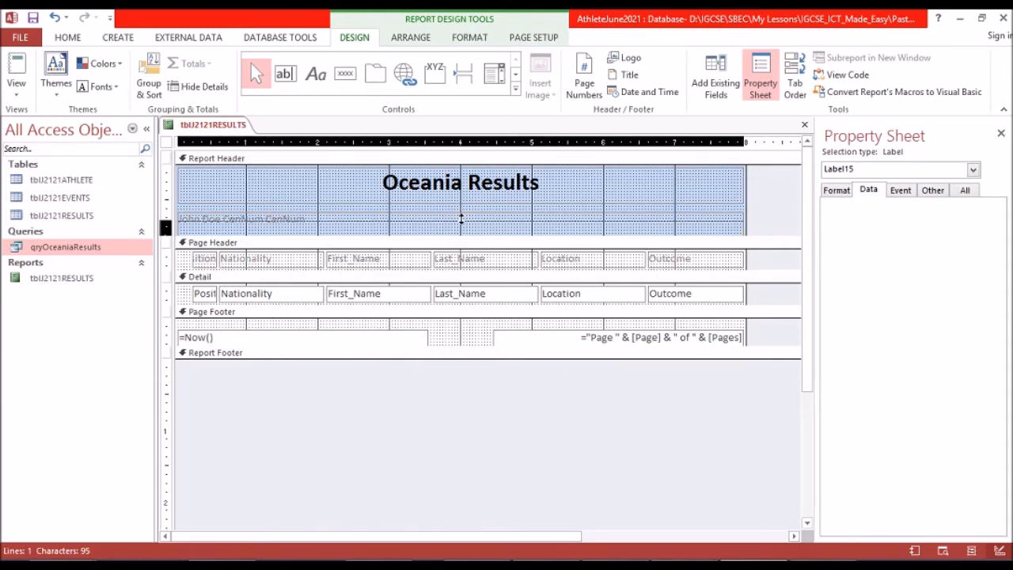
{"action": "left_click_drag", "start_coordinate": [461, 219], "coordinate": [457, 217]}
{"action": "key", "text": "Down"}
{"action": "key", "text": "Down"}
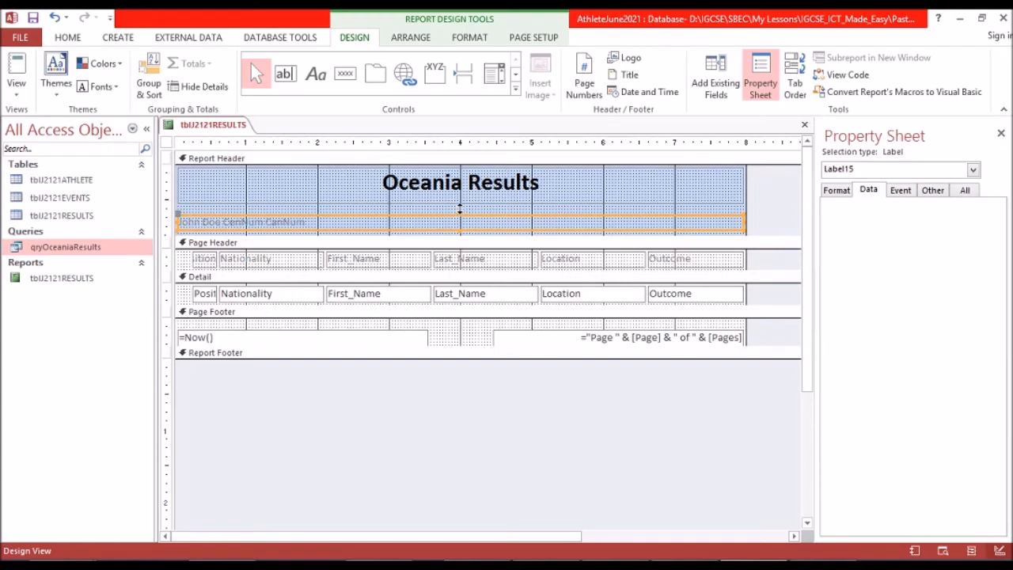
{"action": "left_click_drag", "start_coordinate": [460, 209], "coordinate": [459, 204]}
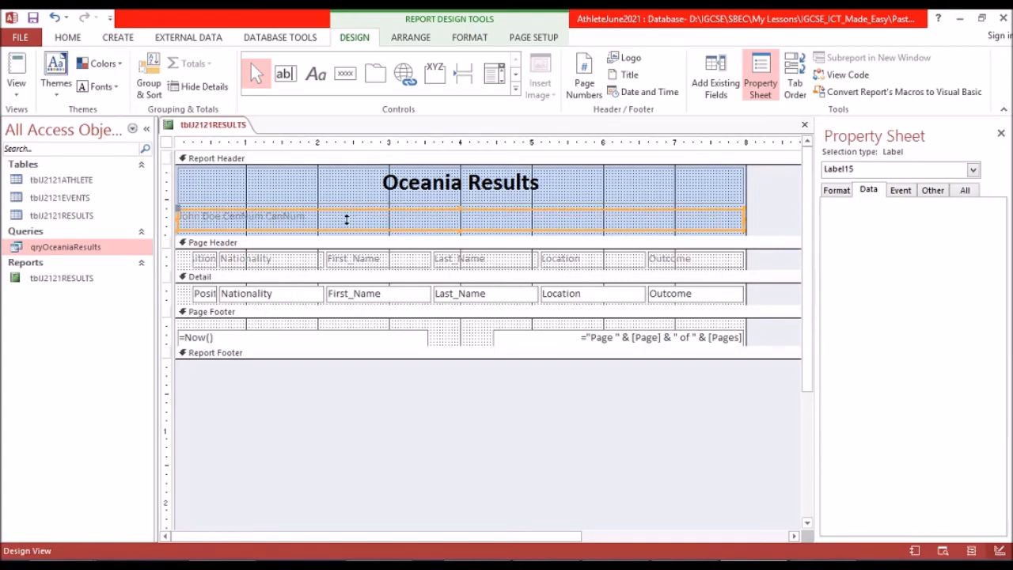
Format the candidate details label as bold, black, underlined text.
{"action": "left_click", "coordinate": [66, 39]}
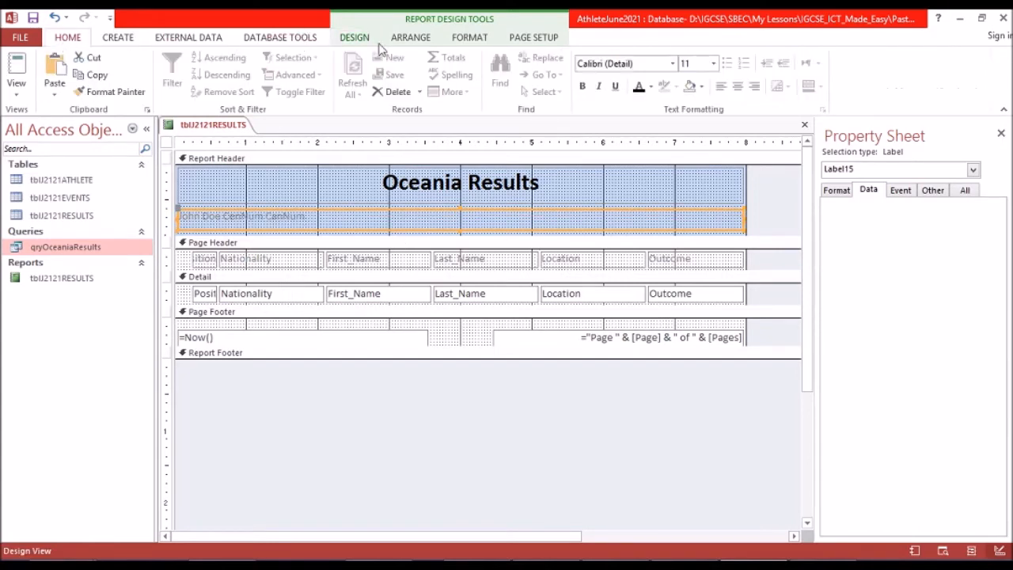
{"action": "left_click", "coordinate": [468, 38]}
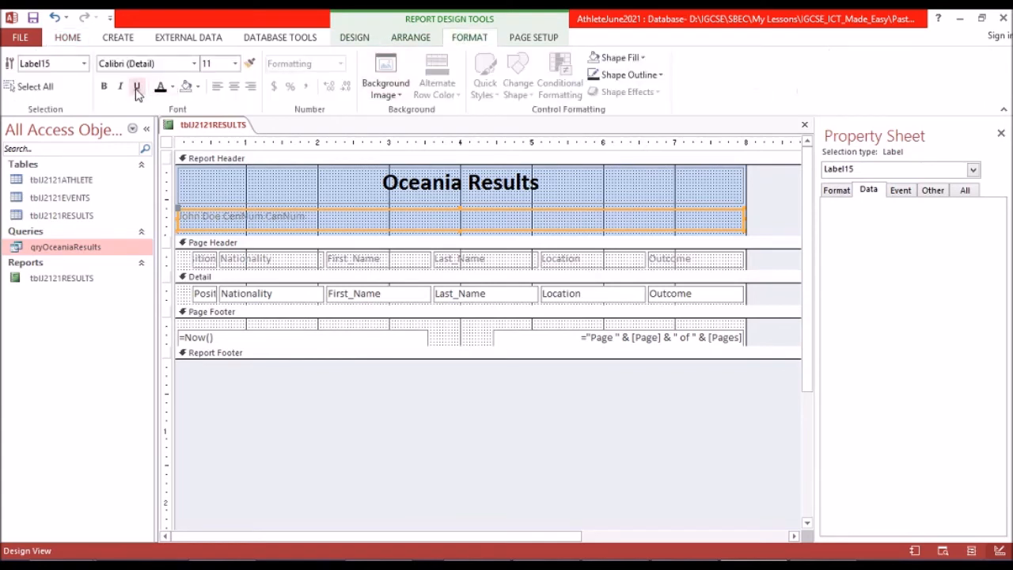
{"action": "left_click", "coordinate": [104, 87]}
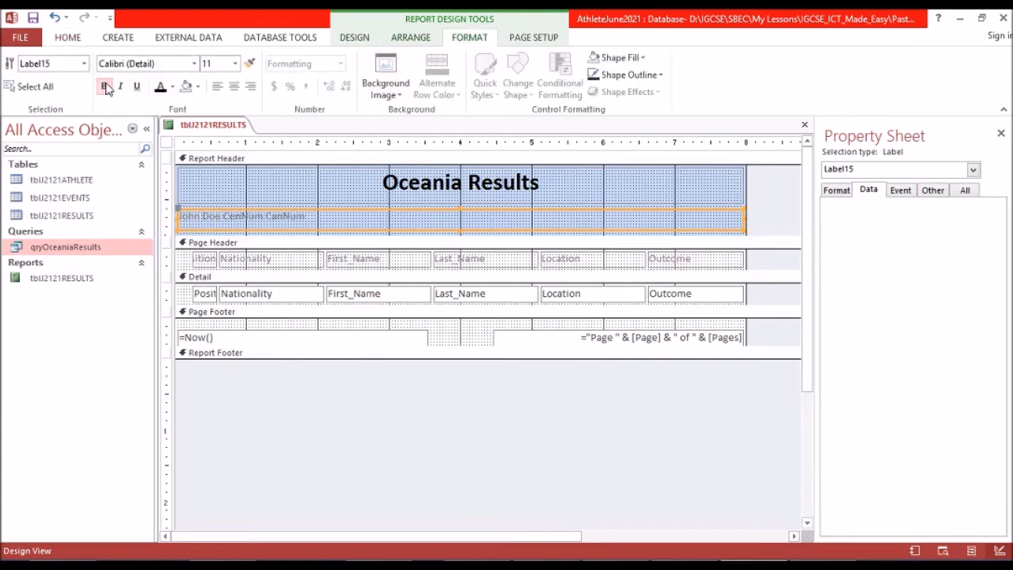
{"action": "left_click", "coordinate": [160, 87]}
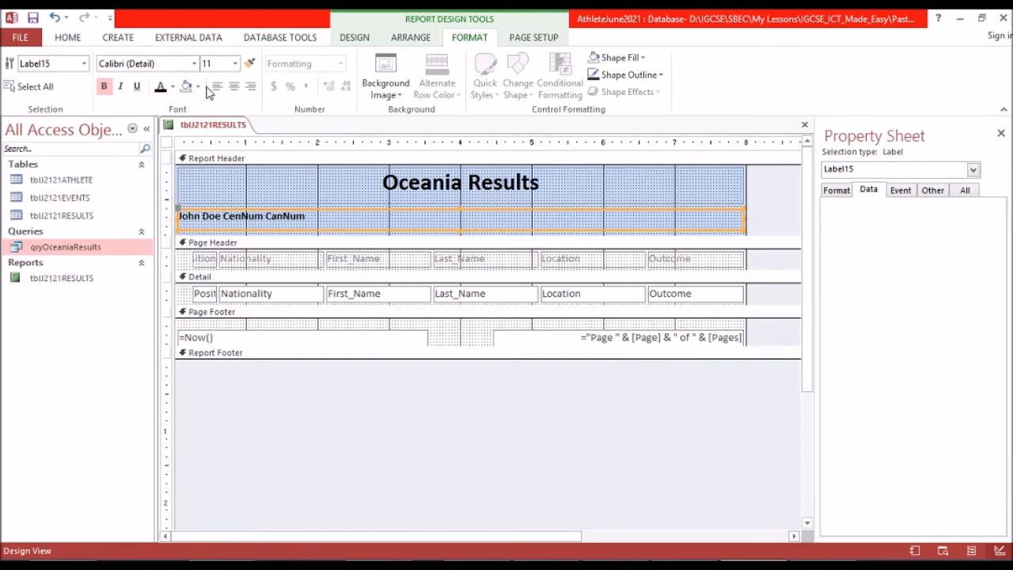
{"action": "left_click", "coordinate": [141, 87]}
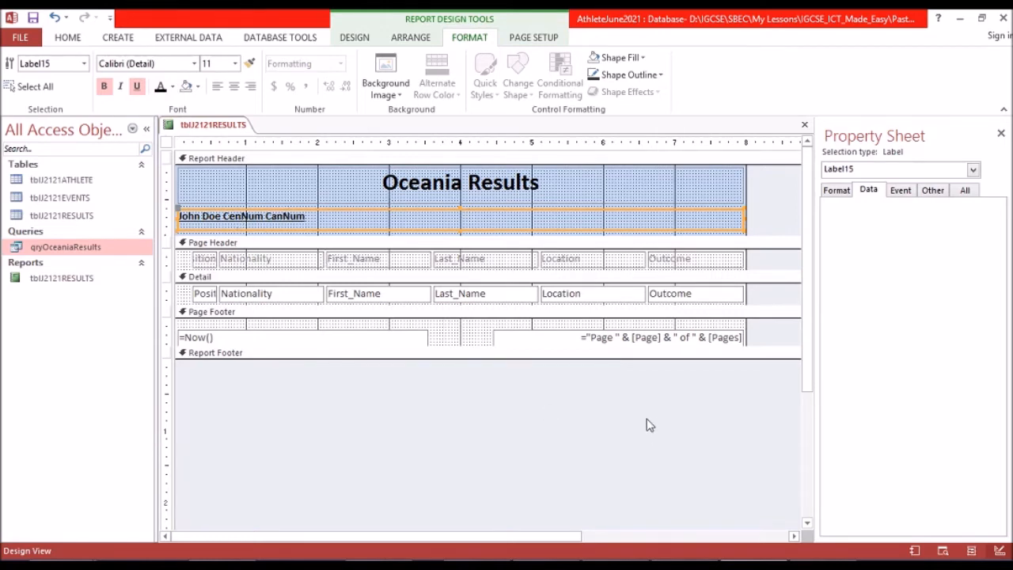
Switch to the exam paper and review the remaining report requirements down to the start of question 20.
{"action": "left_click", "coordinate": [669, 565]}
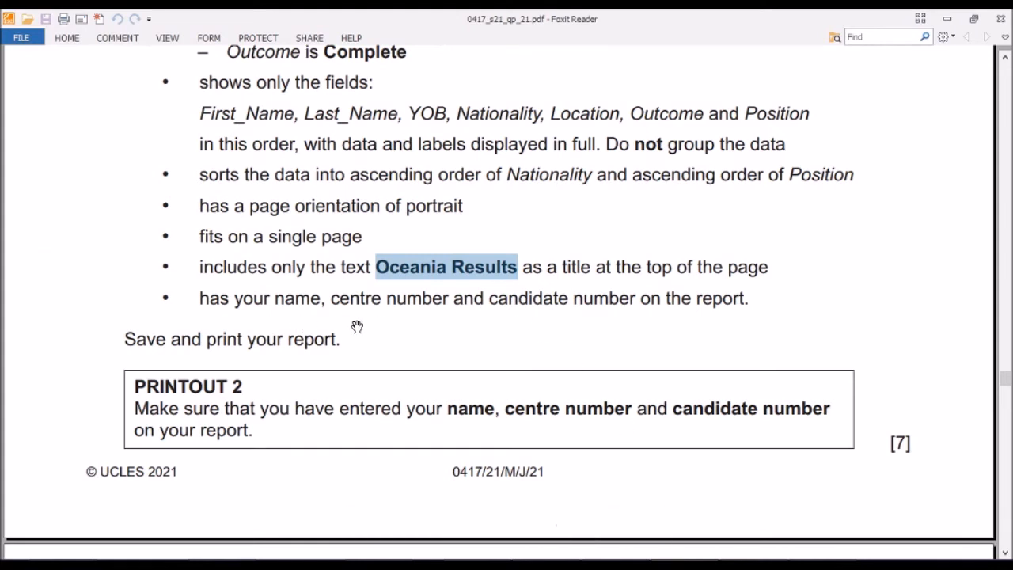
{"action": "scroll", "coordinate": [323, 348], "scroll_direction": "down", "scroll_amount": 3}
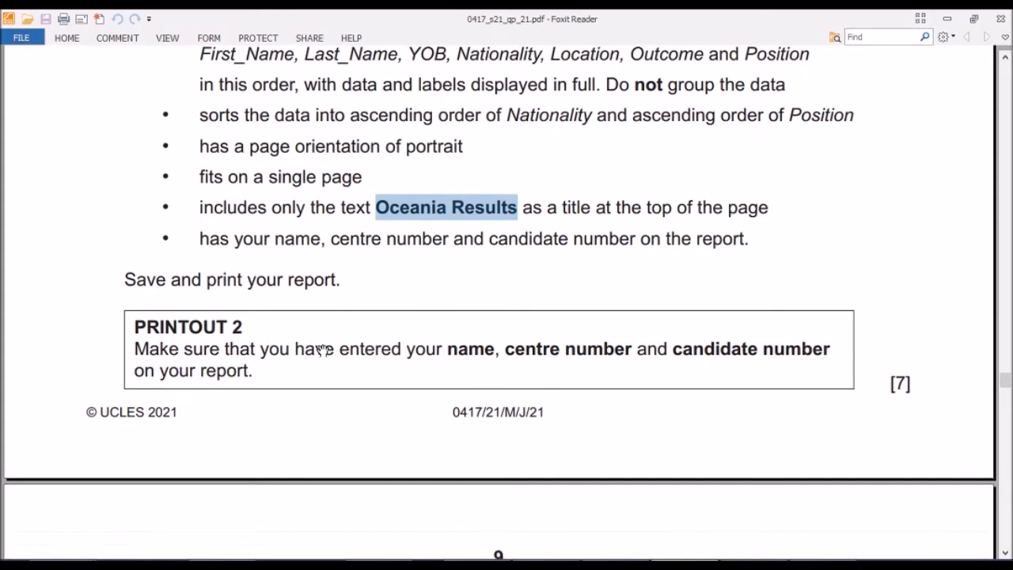
{"action": "scroll", "coordinate": [324, 347], "scroll_direction": "down", "scroll_amount": 1}
{"action": "scroll", "coordinate": [324, 348], "scroll_direction": "down", "scroll_amount": 1}
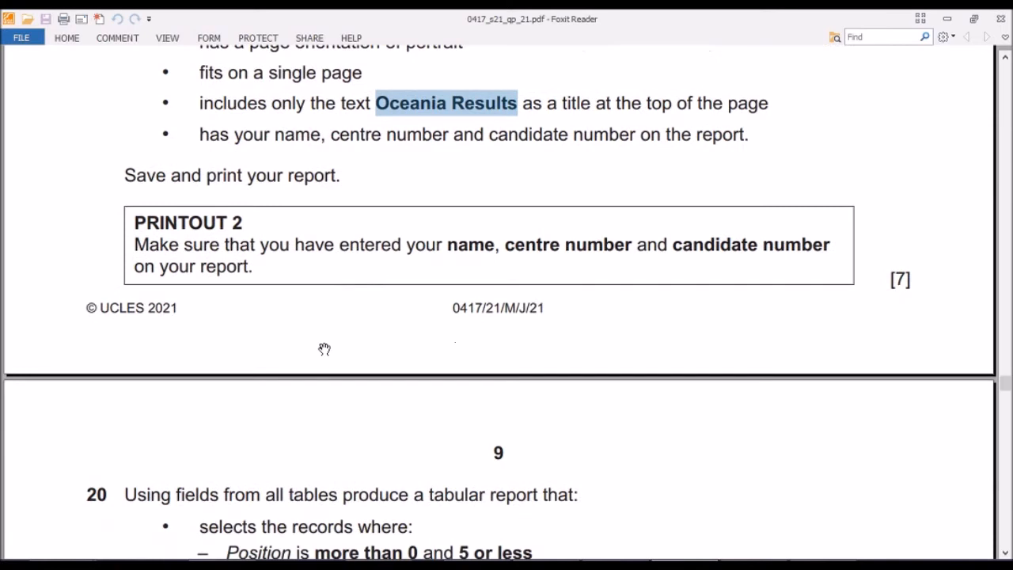
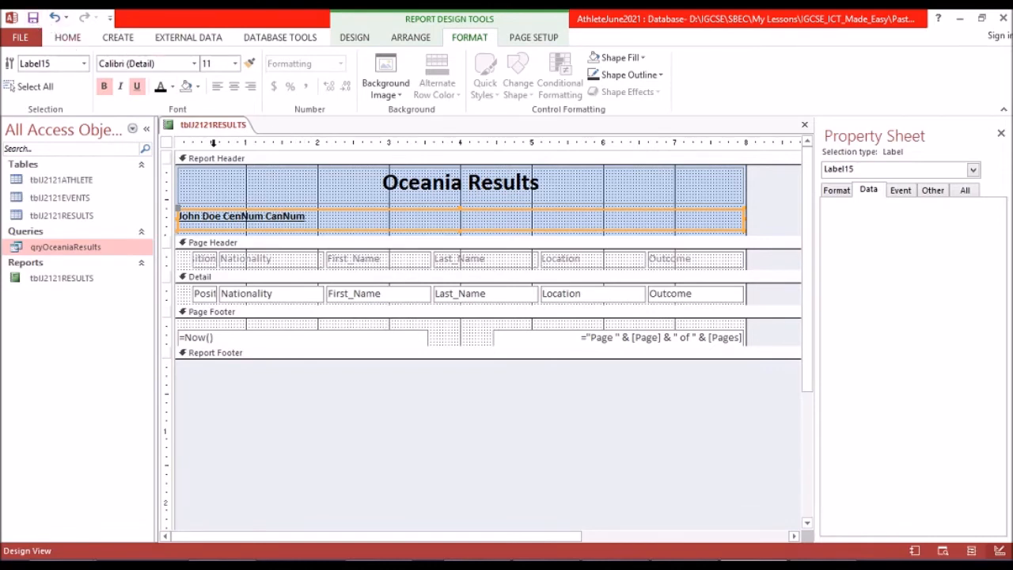
Close the Oceania Results report that is open in Design view.
{"action": "right_click", "coordinate": [216, 129]}
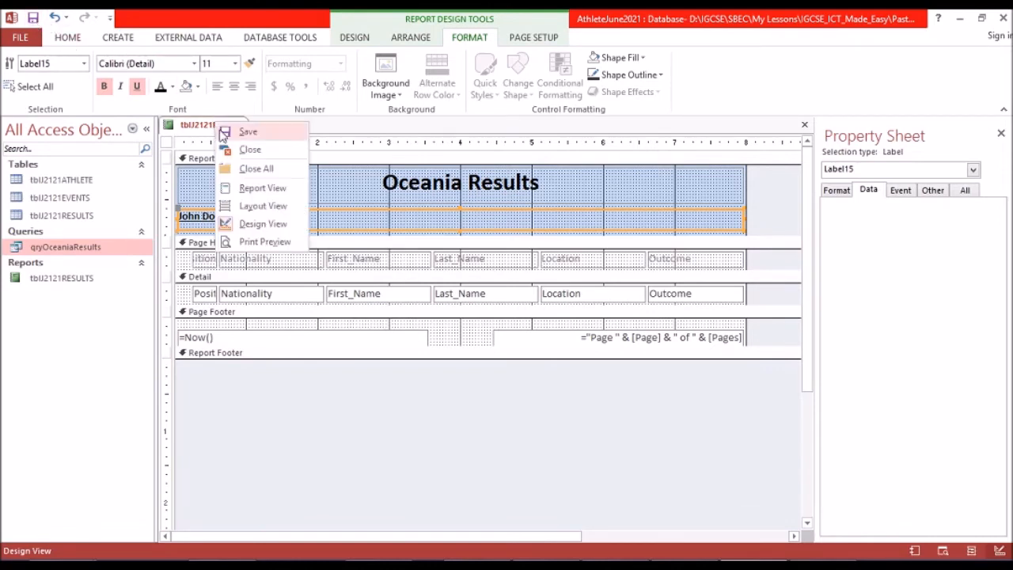
{"action": "left_click", "coordinate": [235, 152]}
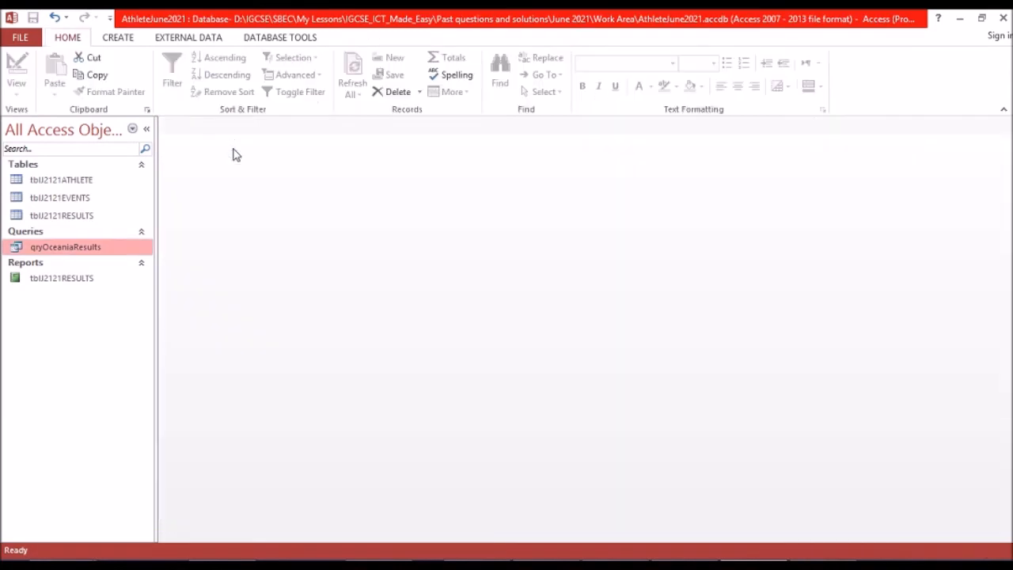
{"action": "left_click", "coordinate": [67, 182]}
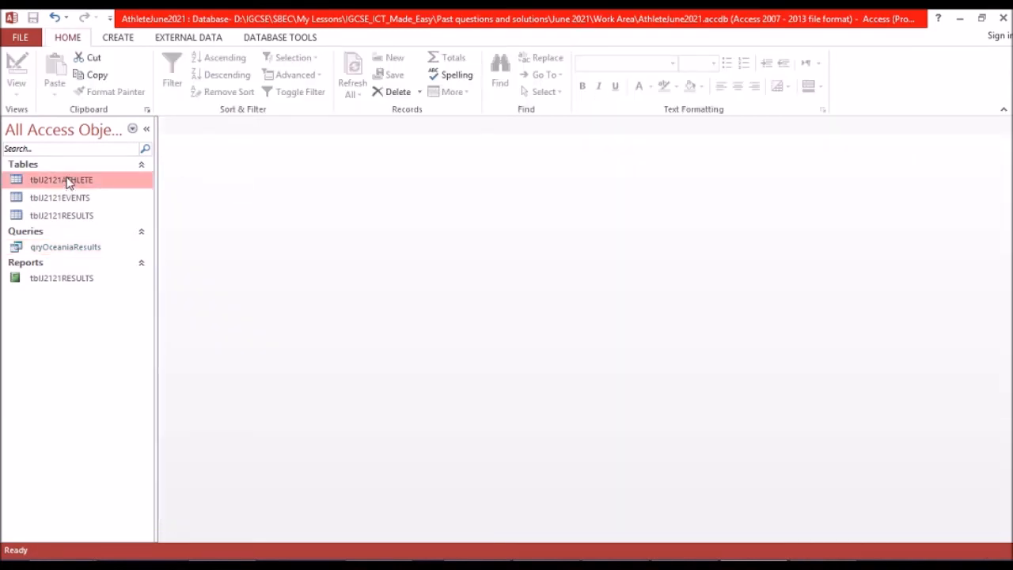
{"action": "left_click", "coordinate": [119, 40]}
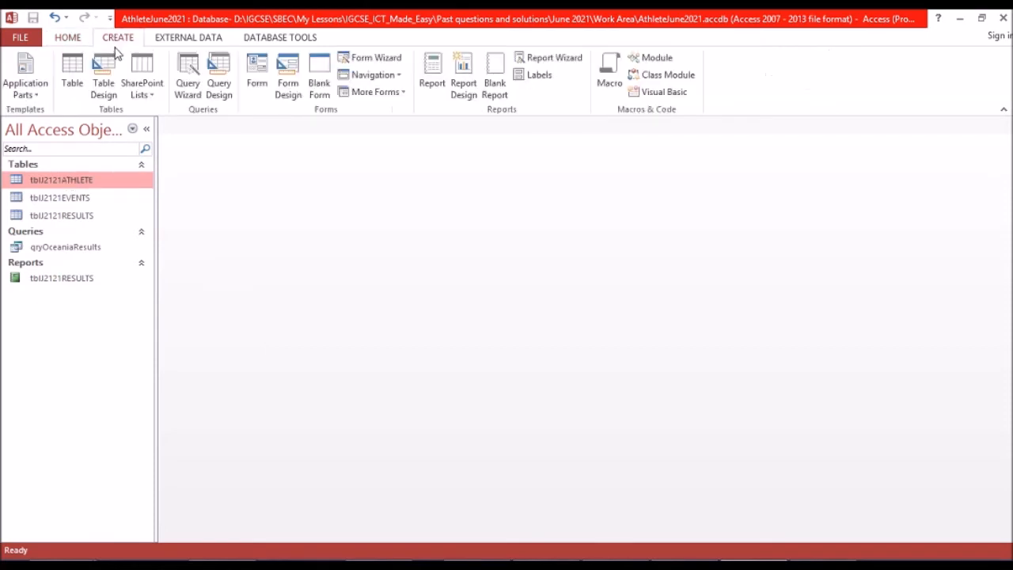
{"action": "left_click", "coordinate": [193, 90]}
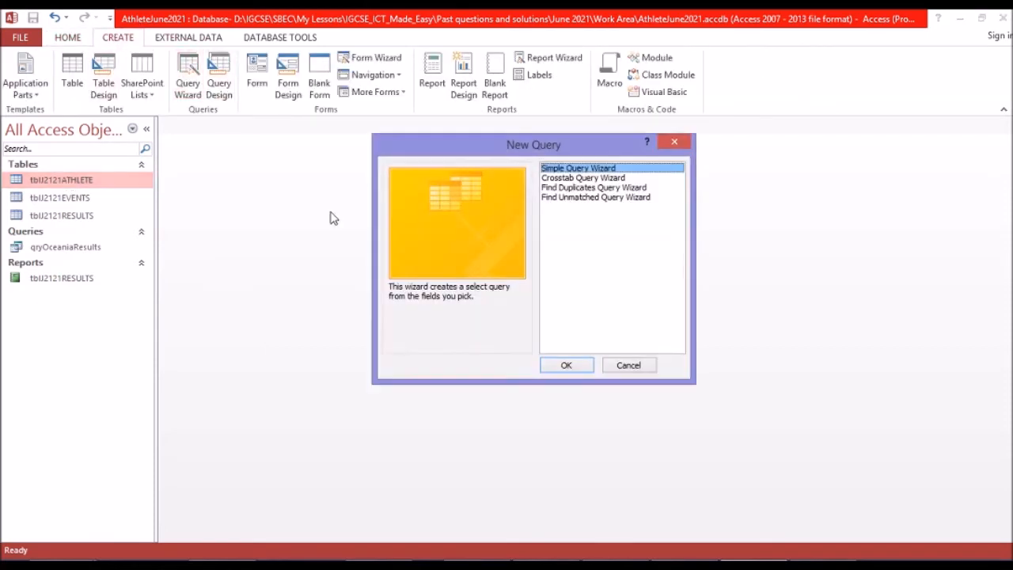
{"action": "left_click", "coordinate": [567, 366]}
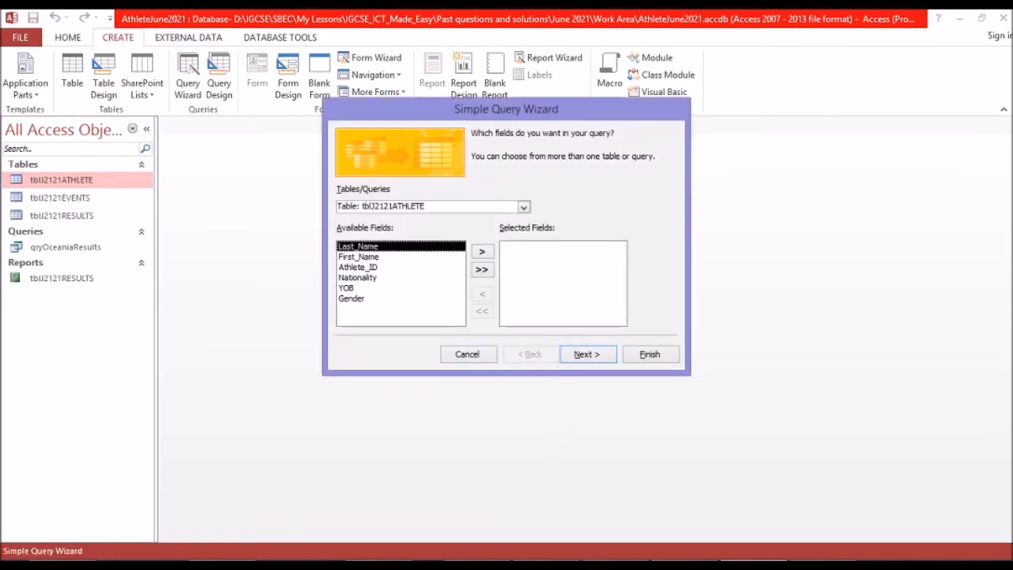
{"action": "left_click", "coordinate": [686, 566]}
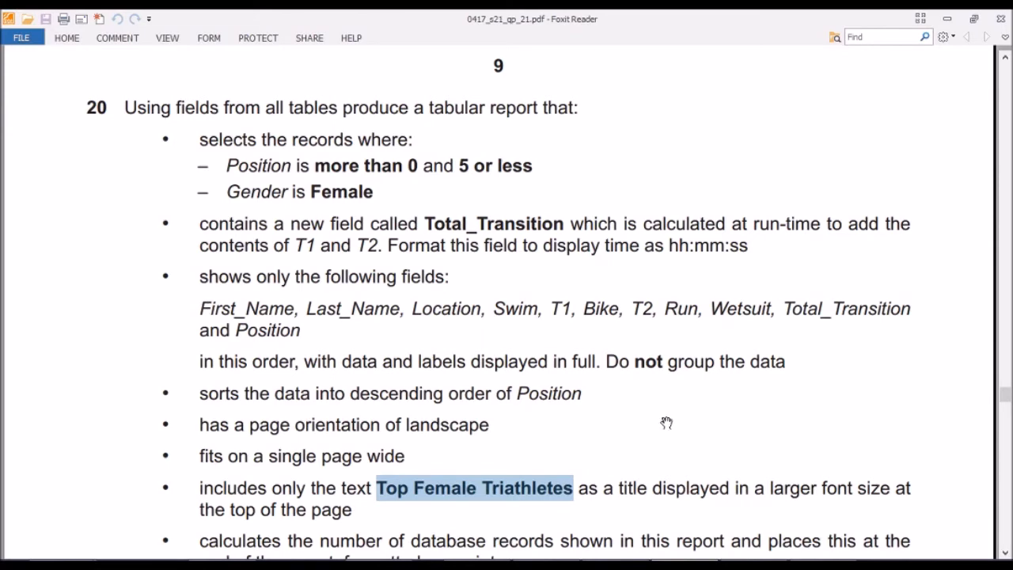
{"action": "left_click", "coordinate": [680, 564]}
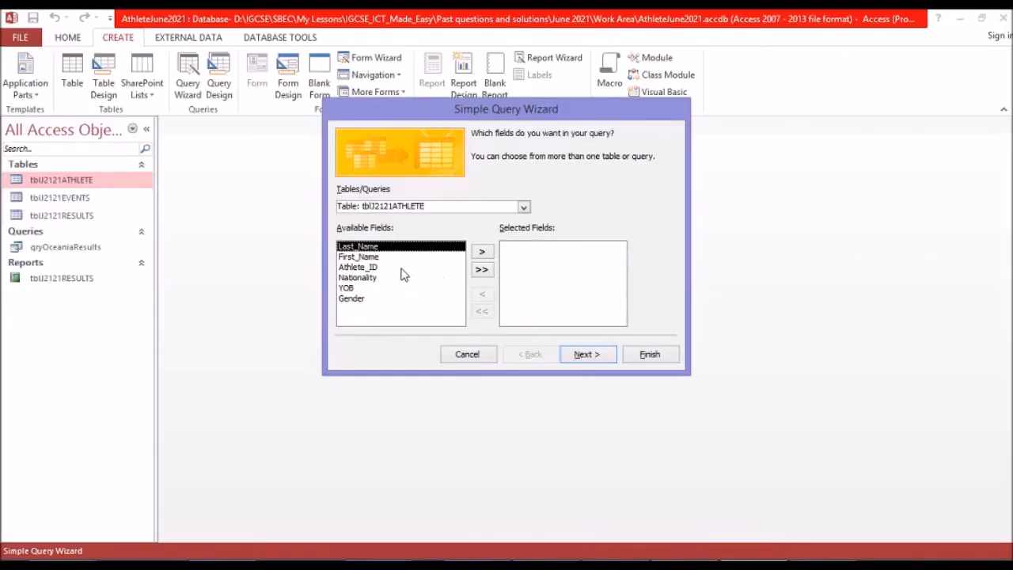
{"action": "left_click", "coordinate": [360, 256]}
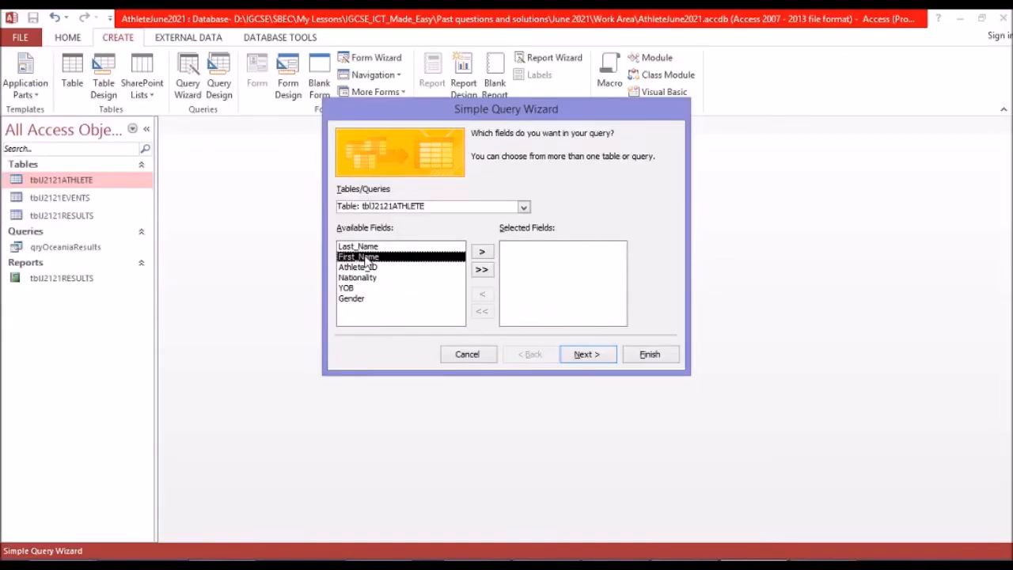
{"action": "left_click", "coordinate": [481, 252]}
{"action": "left_click", "coordinate": [375, 247]}
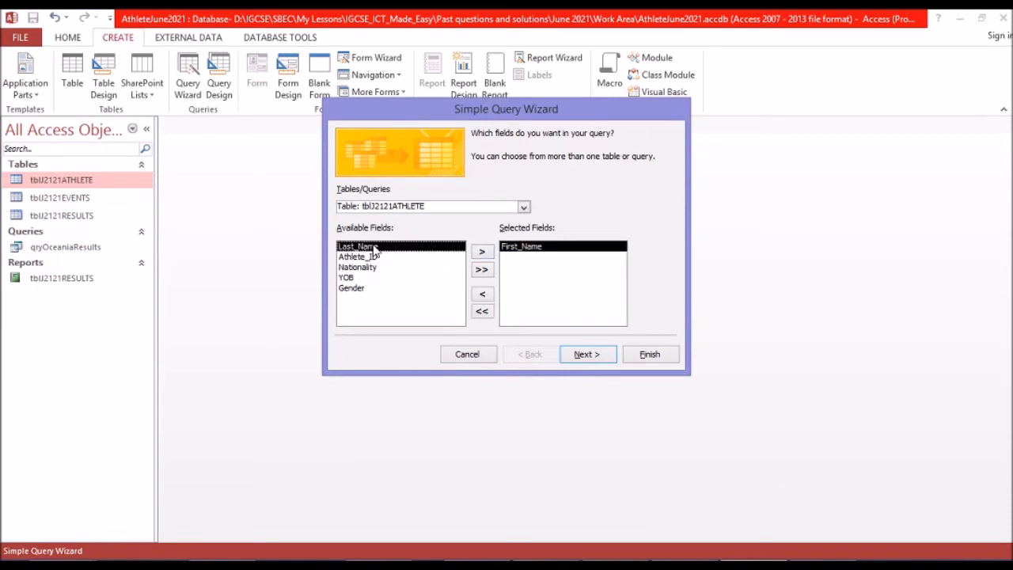
{"action": "left_click", "coordinate": [482, 252]}
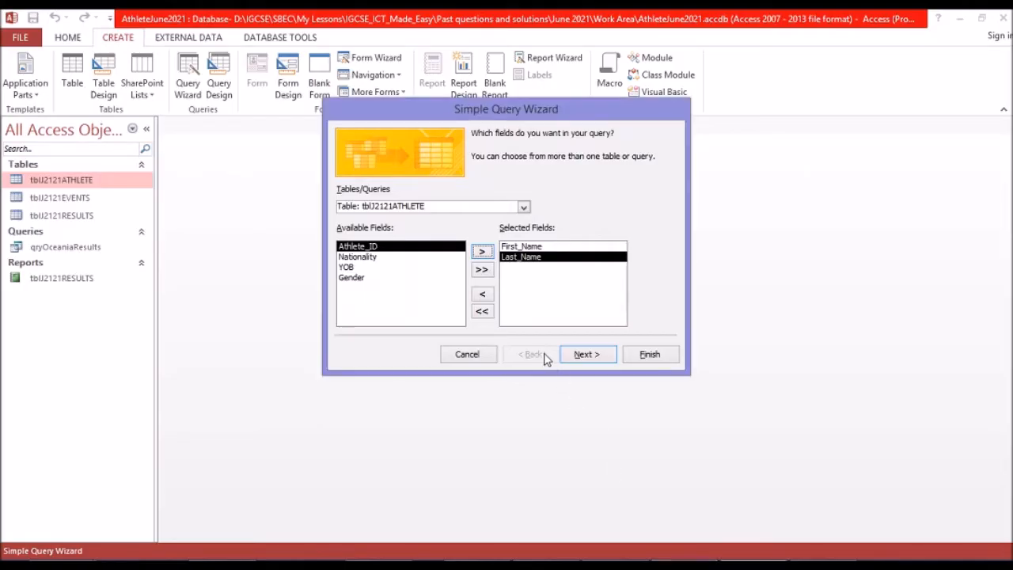
{"action": "left_click", "coordinate": [524, 206]}
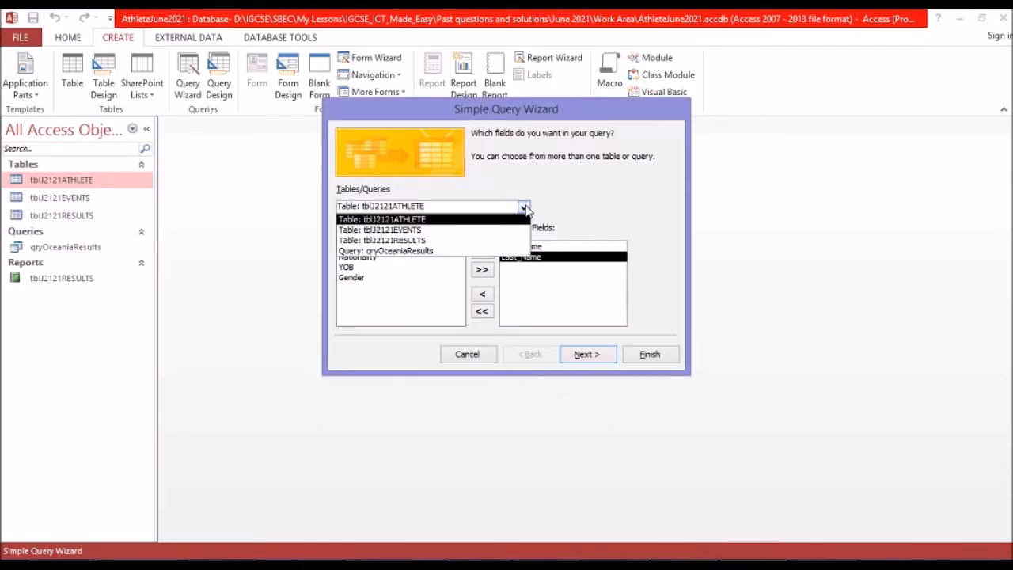
{"action": "left_click", "coordinate": [427, 230]}
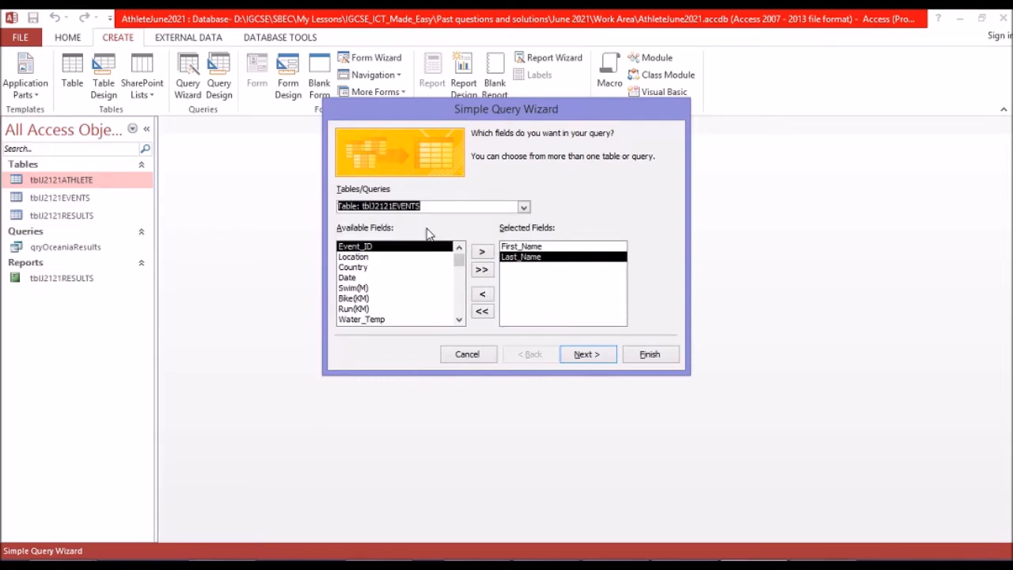
{"action": "left_click", "coordinate": [382, 259]}
{"action": "left_click", "coordinate": [482, 253]}
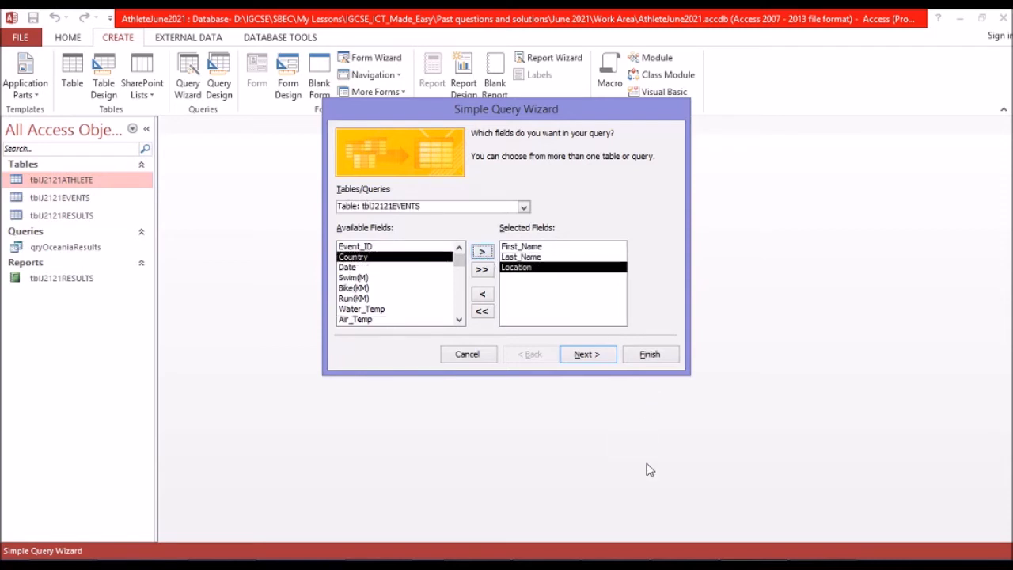
{"action": "left_click", "coordinate": [685, 565]}
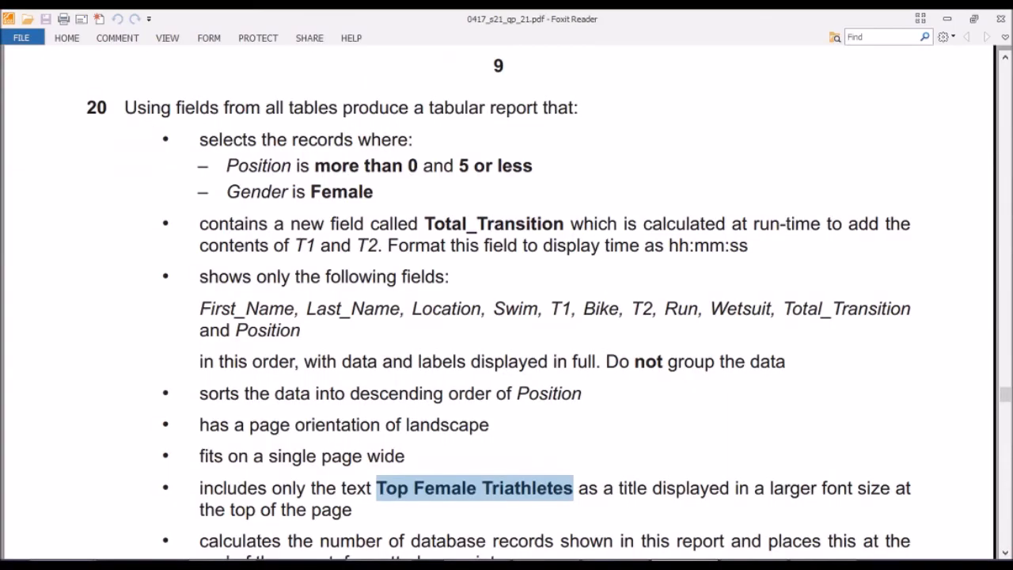
{"action": "left_click", "coordinate": [753, 564]}
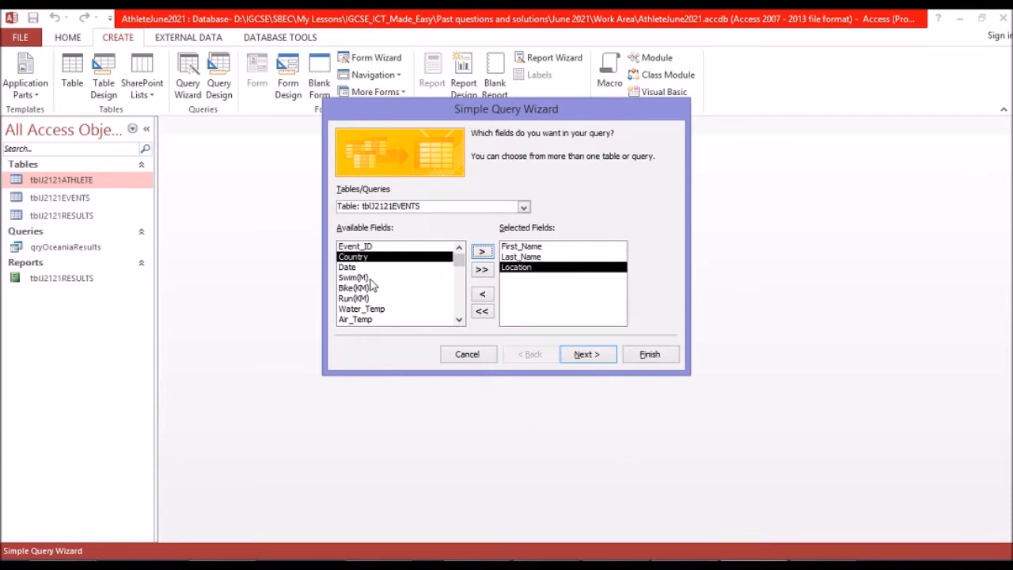
{"action": "left_click", "coordinate": [523, 206]}
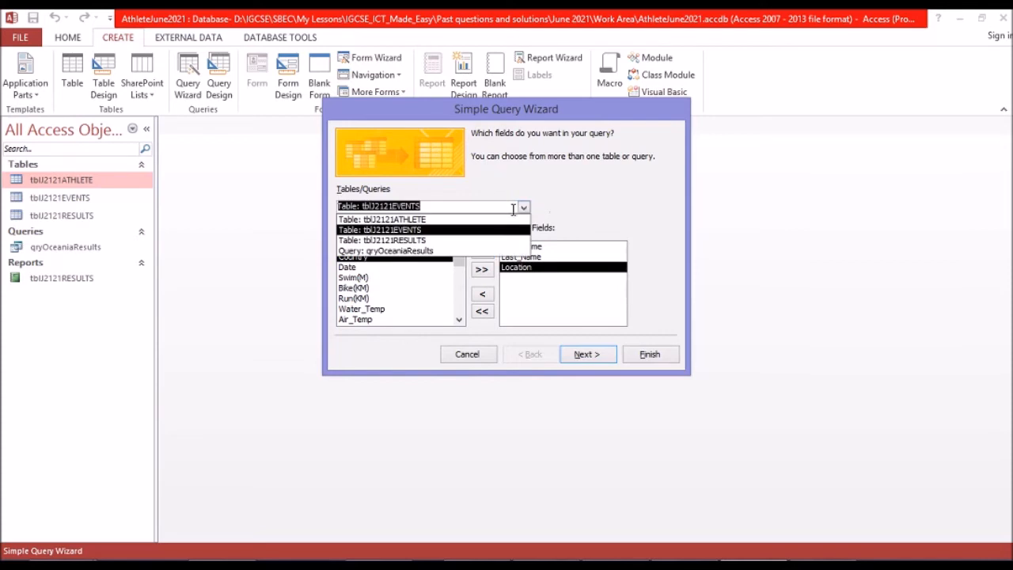
{"action": "left_click", "coordinate": [458, 240]}
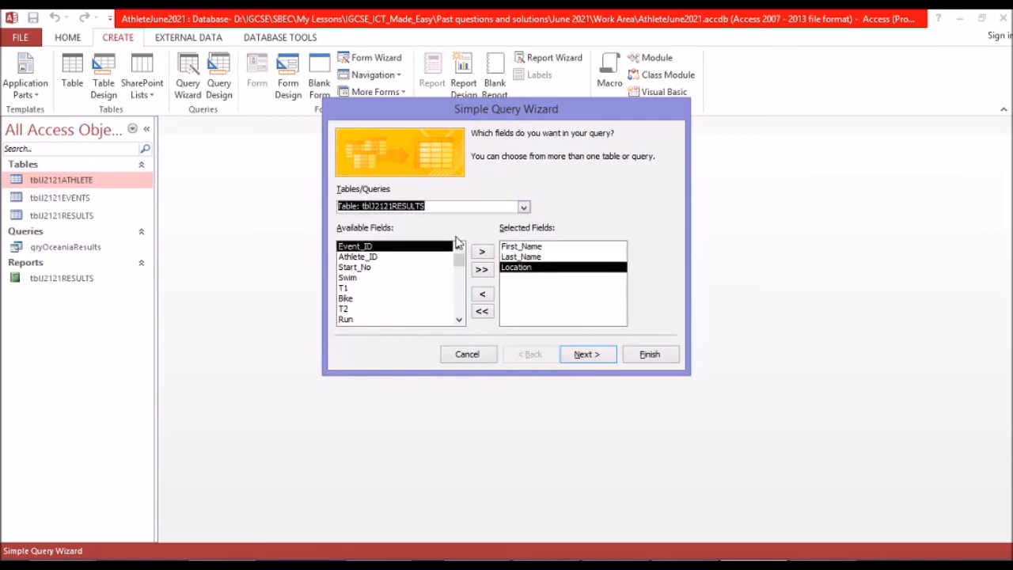
{"action": "left_click", "coordinate": [366, 278]}
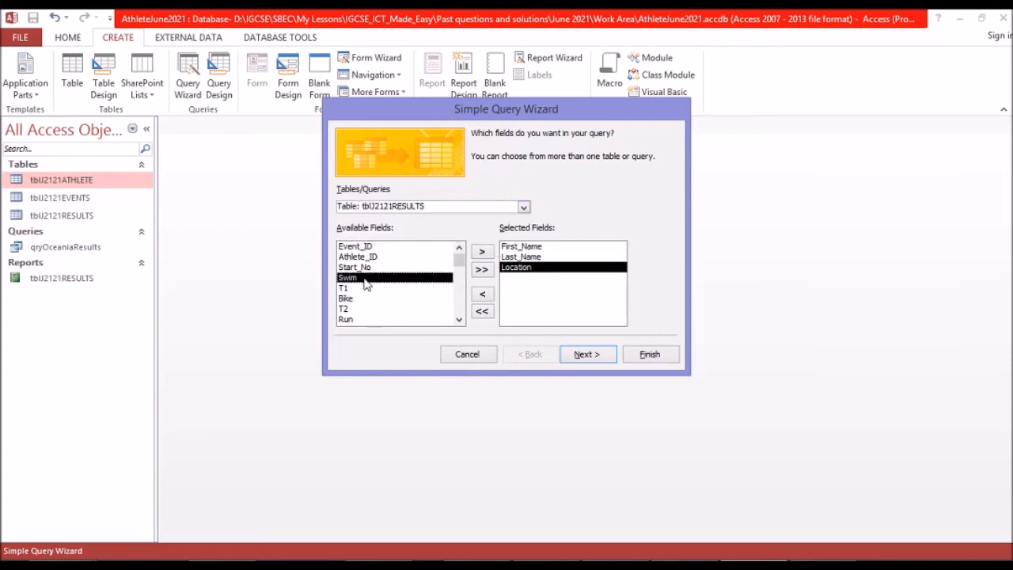
{"action": "left_click", "coordinate": [482, 251]}
{"action": "left_click", "coordinate": [482, 251]}
{"action": "left_click", "coordinate": [482, 251]}
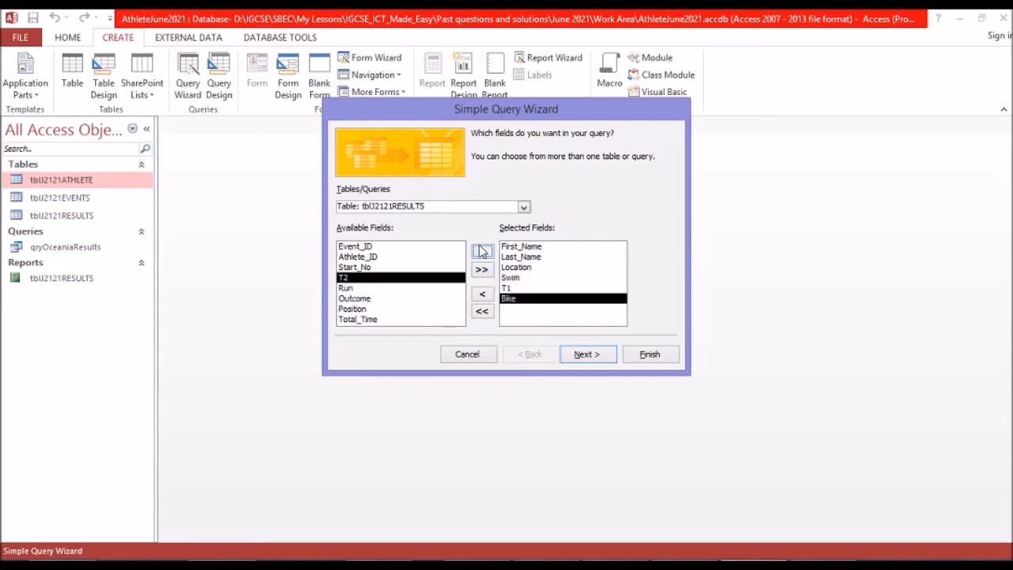
{"action": "left_click", "coordinate": [685, 565]}
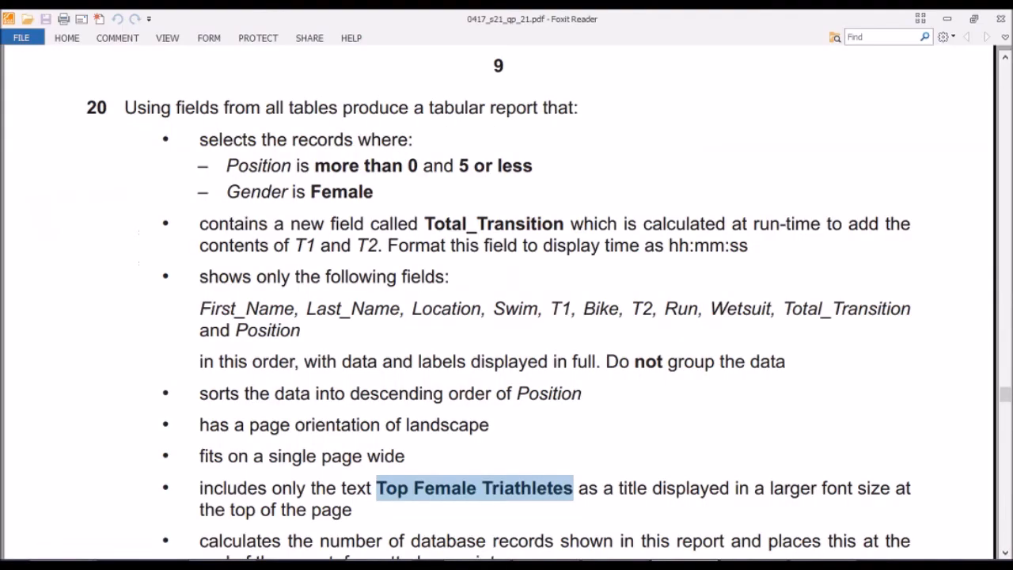
{"action": "left_click", "coordinate": [752, 564]}
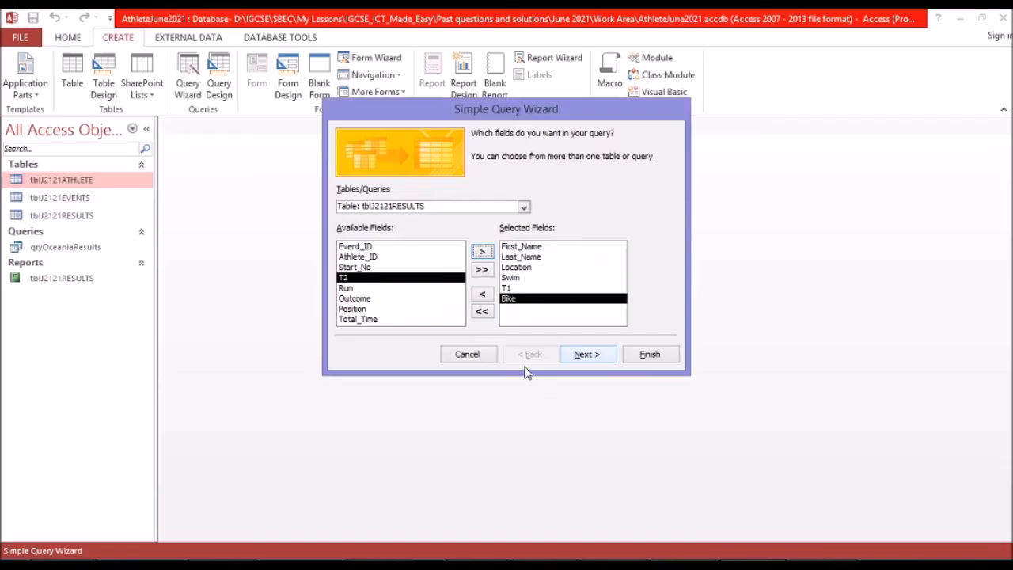
{"action": "left_click", "coordinate": [480, 253]}
{"action": "left_click", "coordinate": [480, 253]}
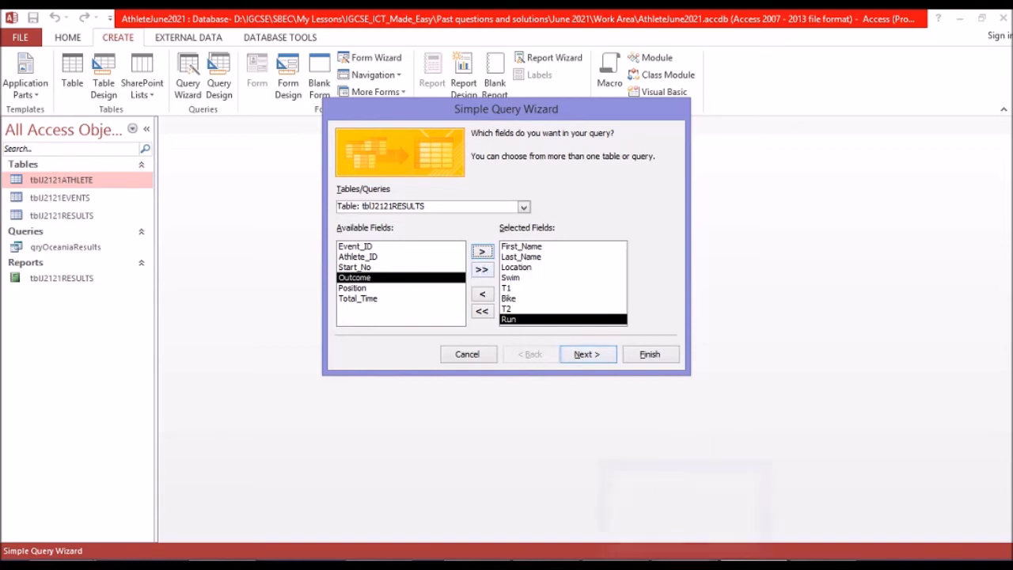
{"action": "left_click", "coordinate": [685, 565]}
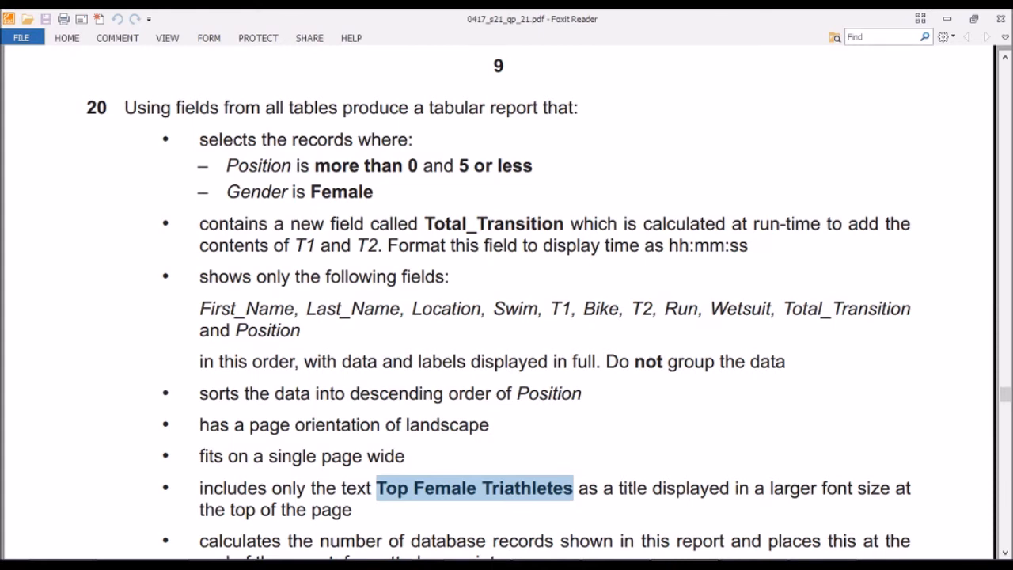
{"action": "key", "text": "alt+Tab"}
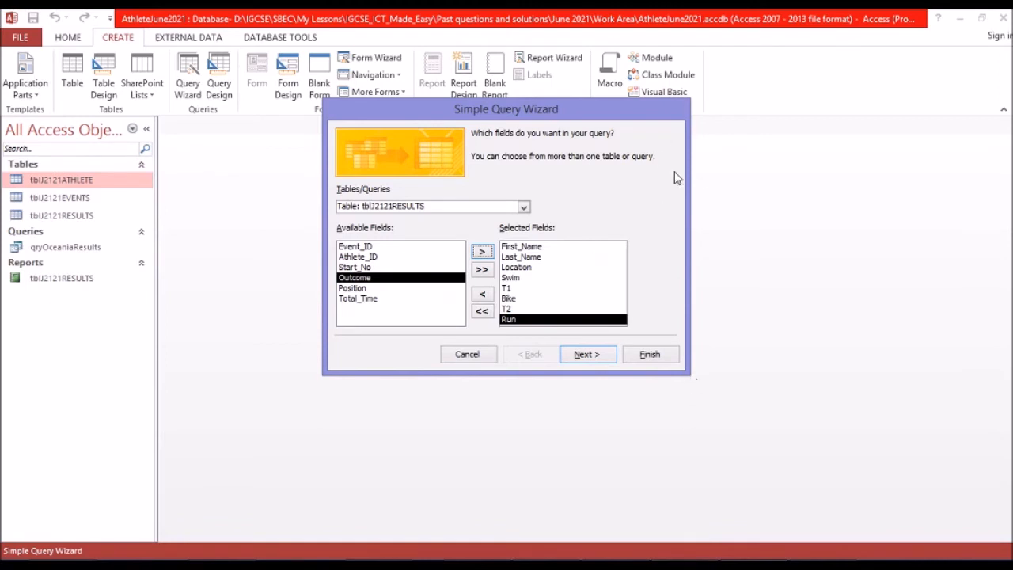
{"action": "left_click", "coordinate": [467, 356]}
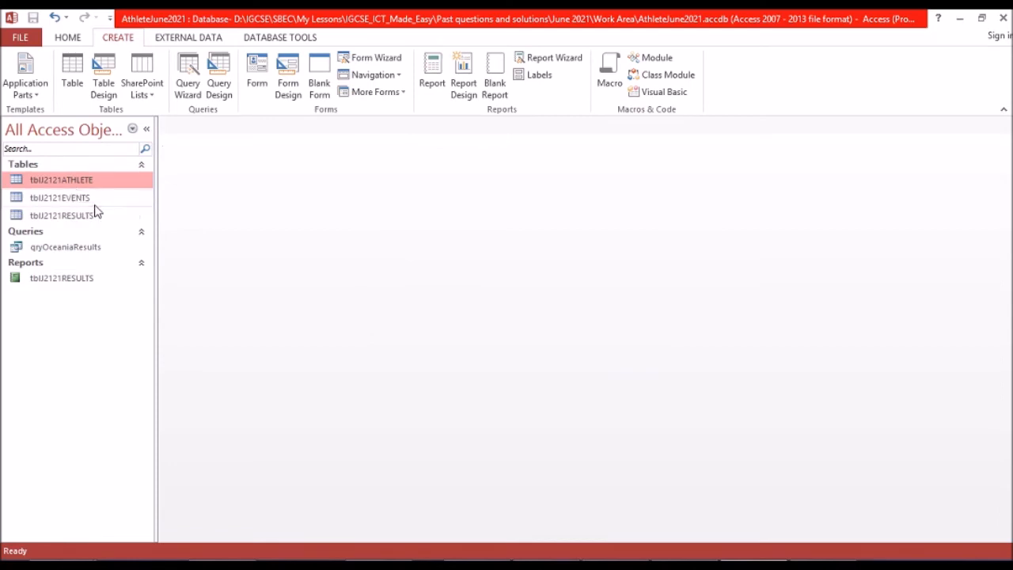
Open the tblJ2121RESULTS table and display its field definitions in Design view.
{"action": "left_click", "coordinate": [70, 223]}
{"action": "double_click", "coordinate": [70, 223]}
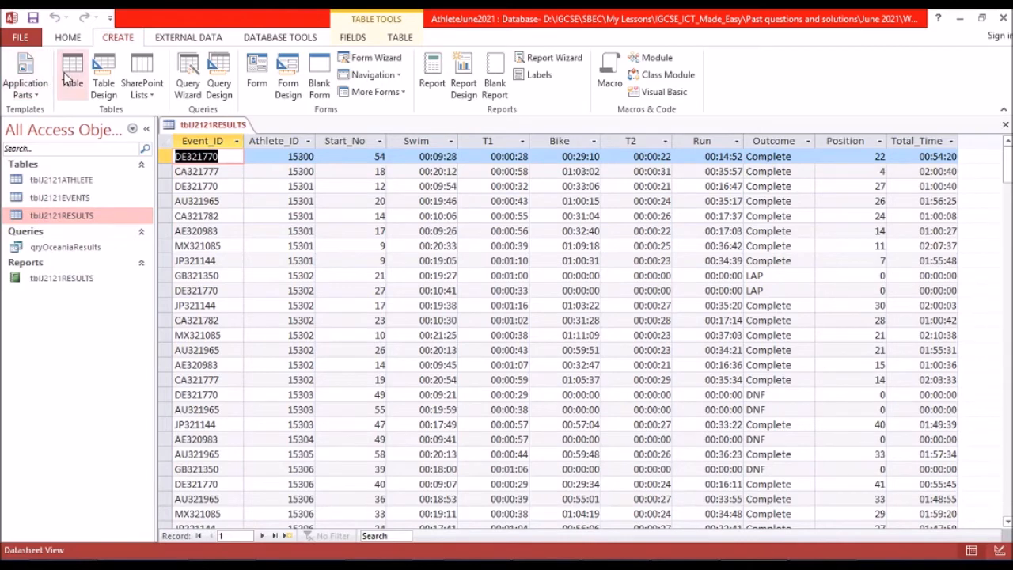
{"action": "left_click", "coordinate": [67, 40]}
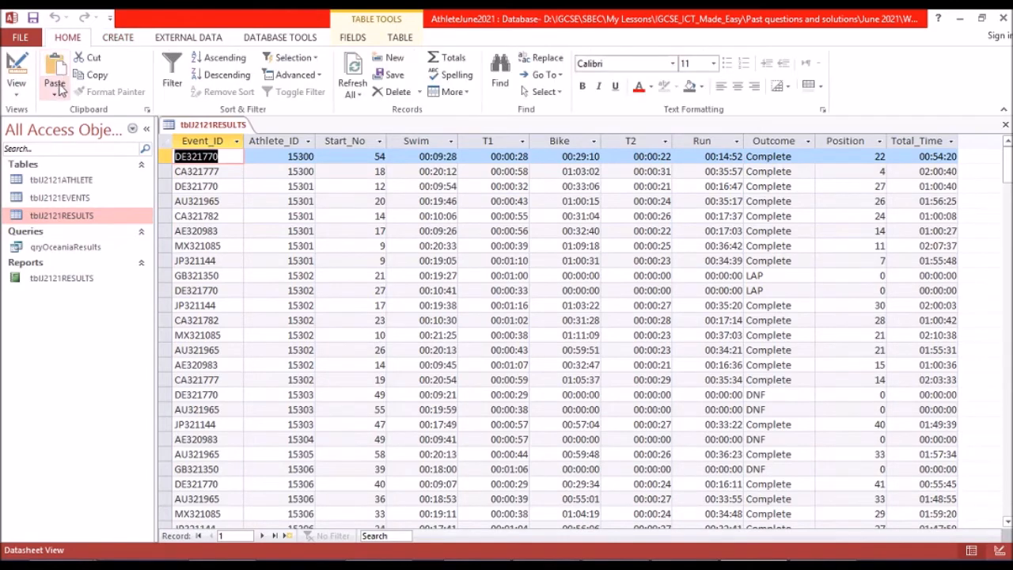
{"action": "left_click", "coordinate": [17, 72]}
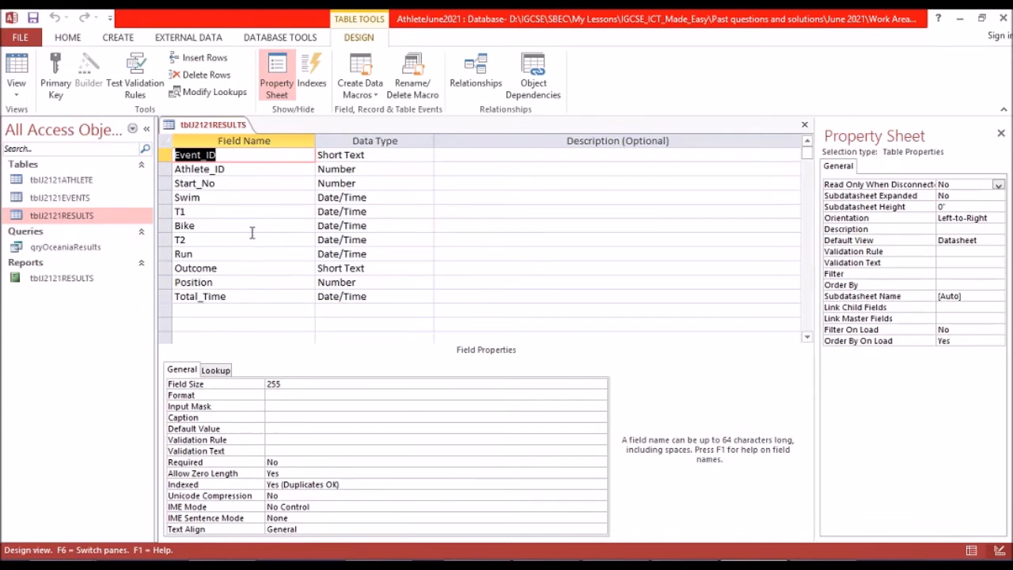
Open the tblJ2121EVENTS and tblJ2121ATHLETE tables, and display the athlete table's structure in Design view.
{"action": "double_click", "coordinate": [43, 200]}
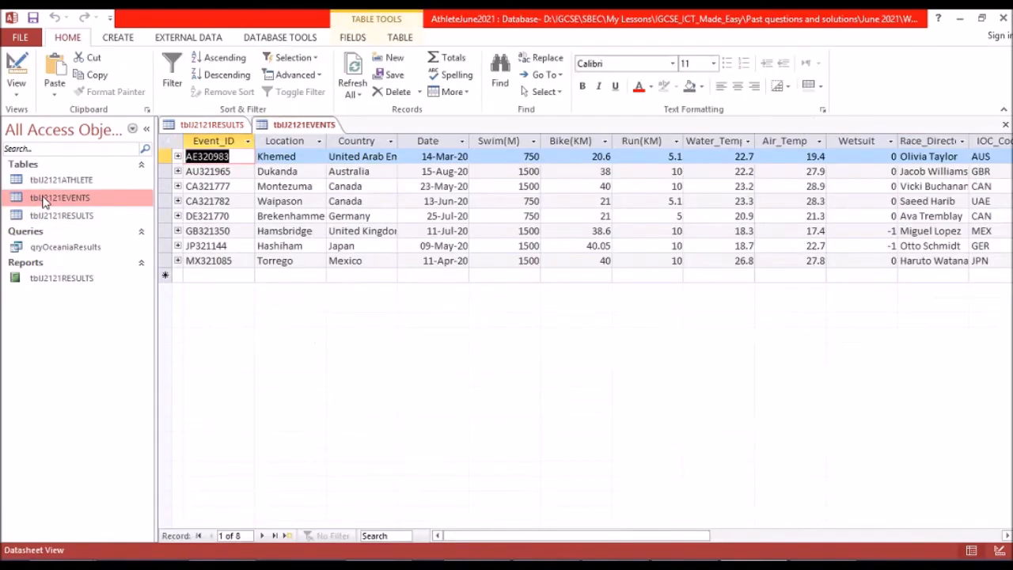
{"action": "double_click", "coordinate": [68, 182]}
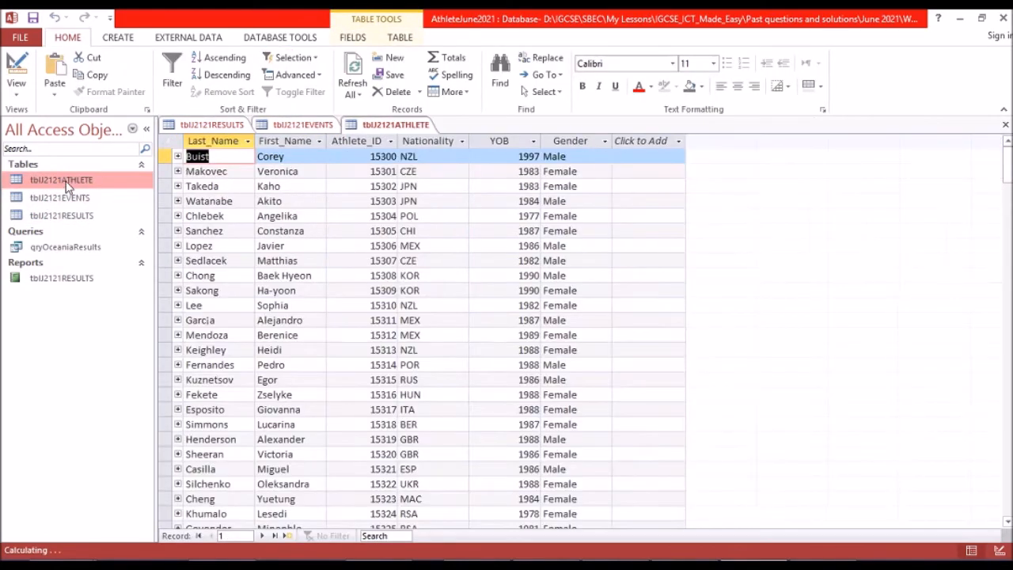
{"action": "left_click", "coordinate": [16, 71]}
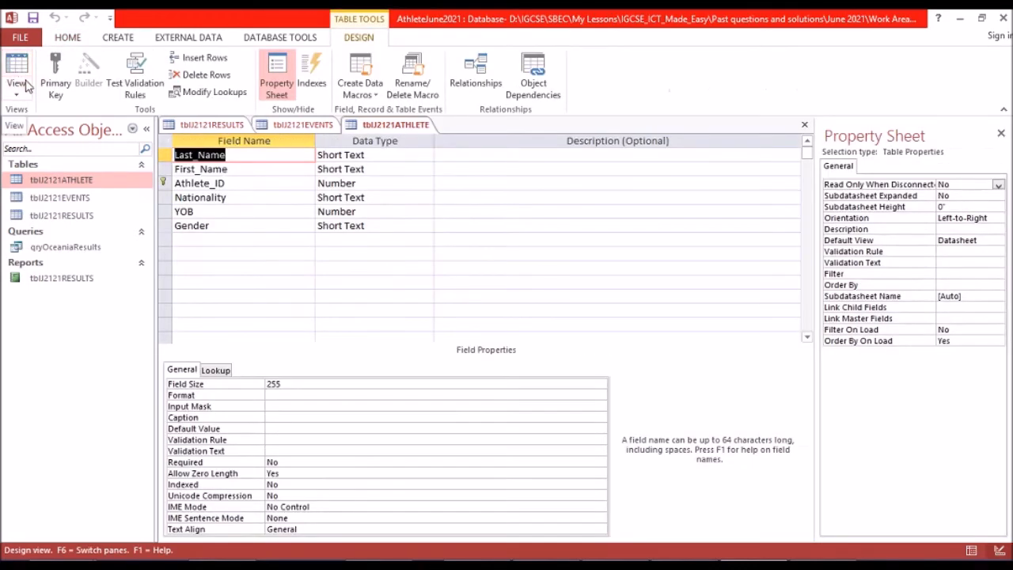
Display the tblJ2121EVENTS table in Design view and select its Wetsuit field.
{"action": "left_click", "coordinate": [305, 125]}
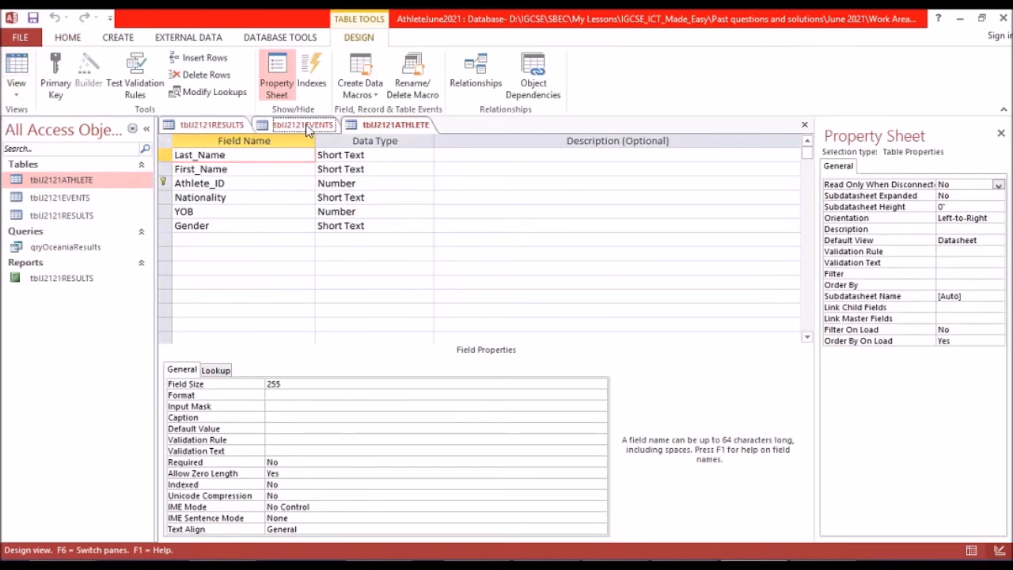
{"action": "left_click", "coordinate": [16, 69]}
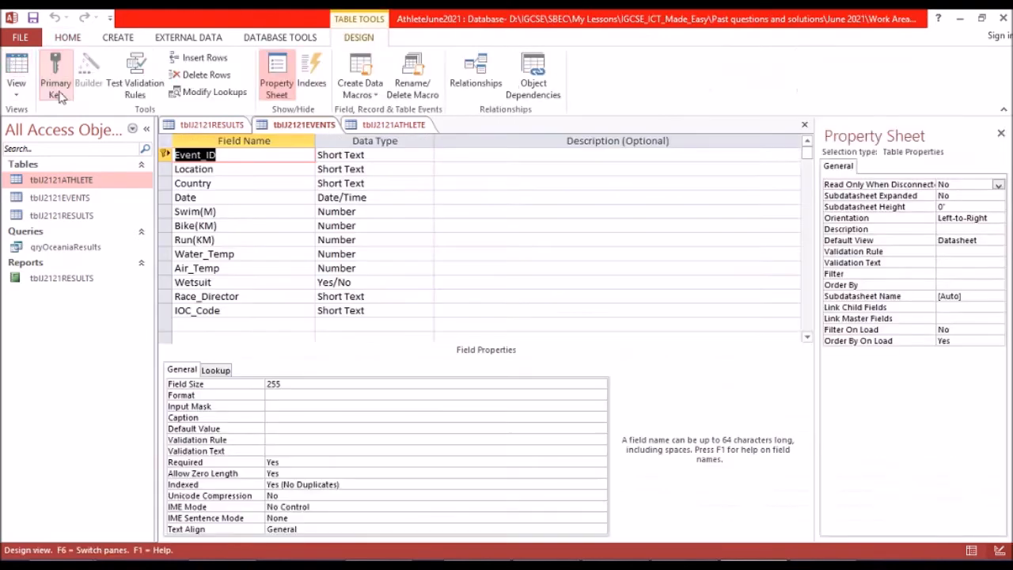
{"action": "left_click", "coordinate": [247, 283]}
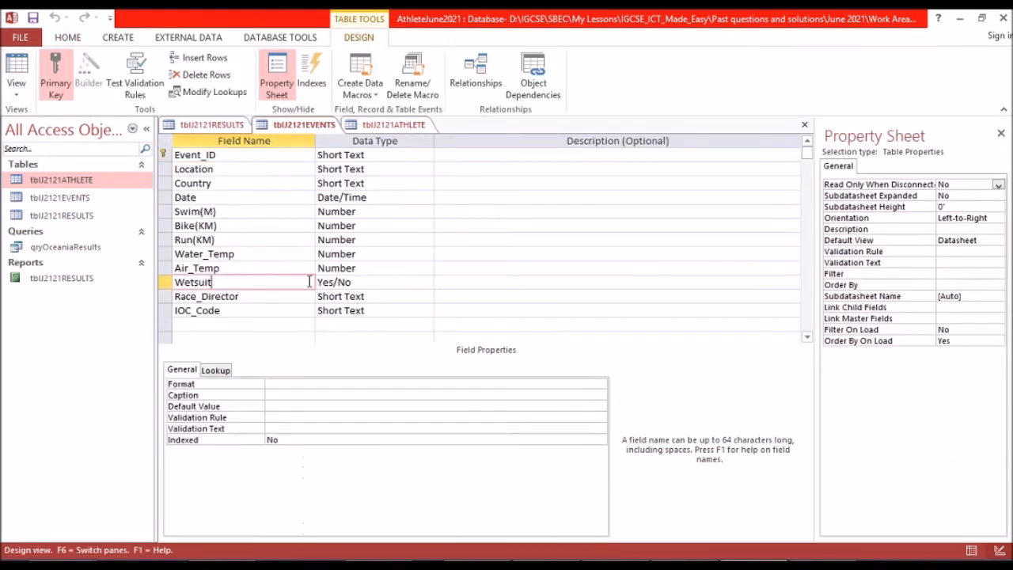
Set the format of the Wetsuit field in the tblJ2121EVENTS table to Yes/No.
{"action": "left_click", "coordinate": [277, 381]}
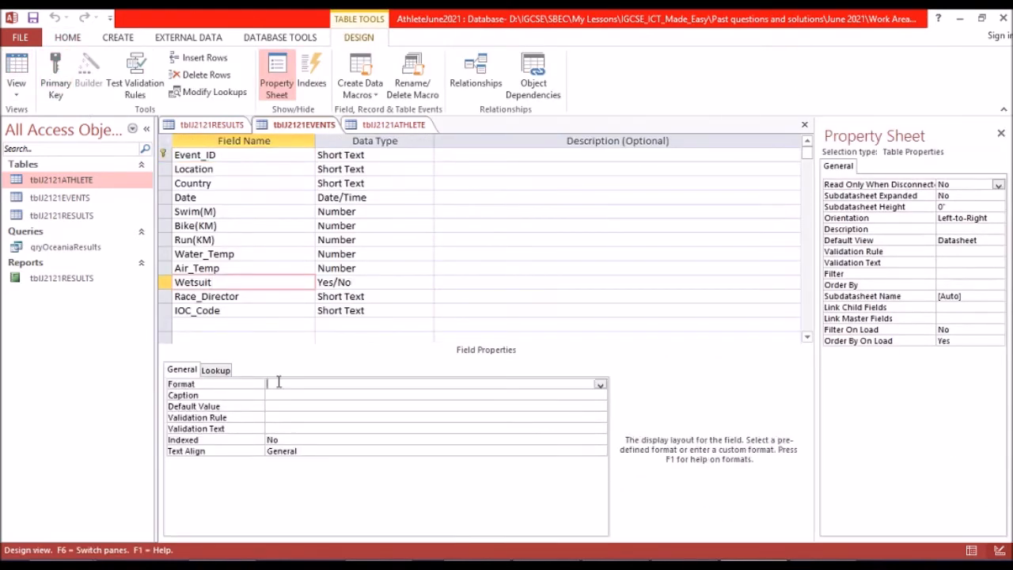
{"action": "left_click", "coordinate": [600, 385]}
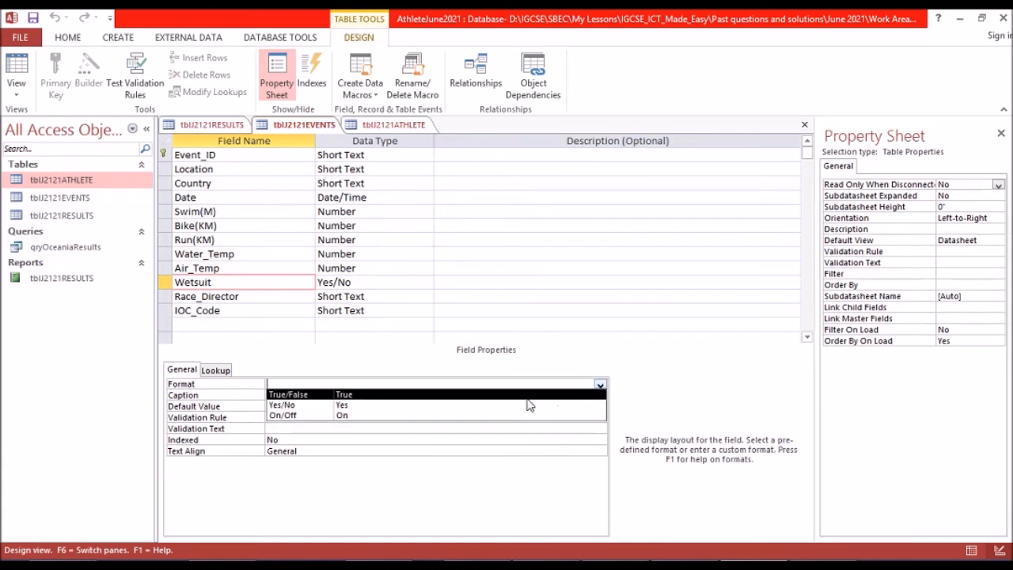
{"action": "left_click", "coordinate": [522, 407]}
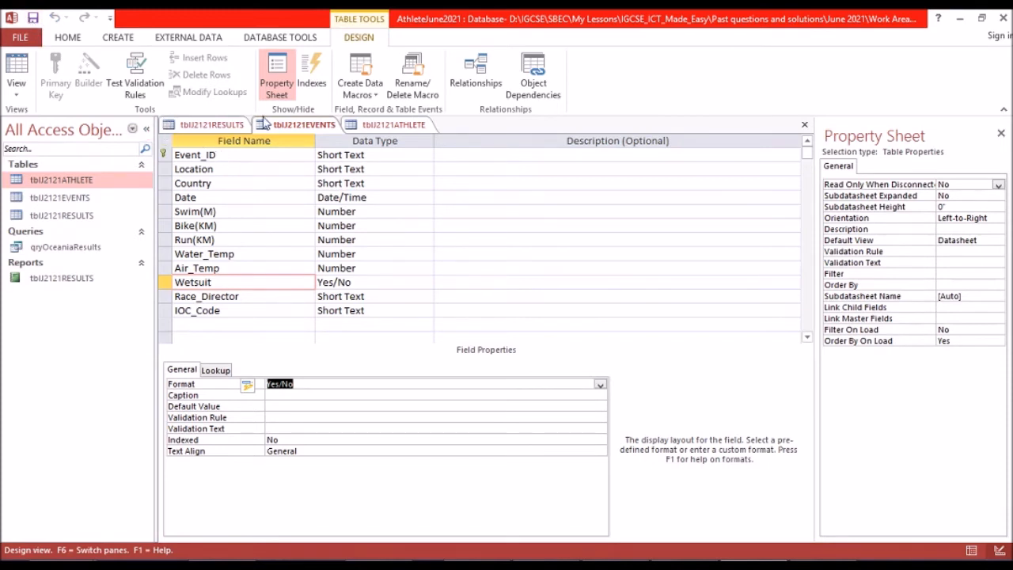
Close the tblJ2121EVENTS table and all the other open tables.
{"action": "right_click", "coordinate": [289, 130]}
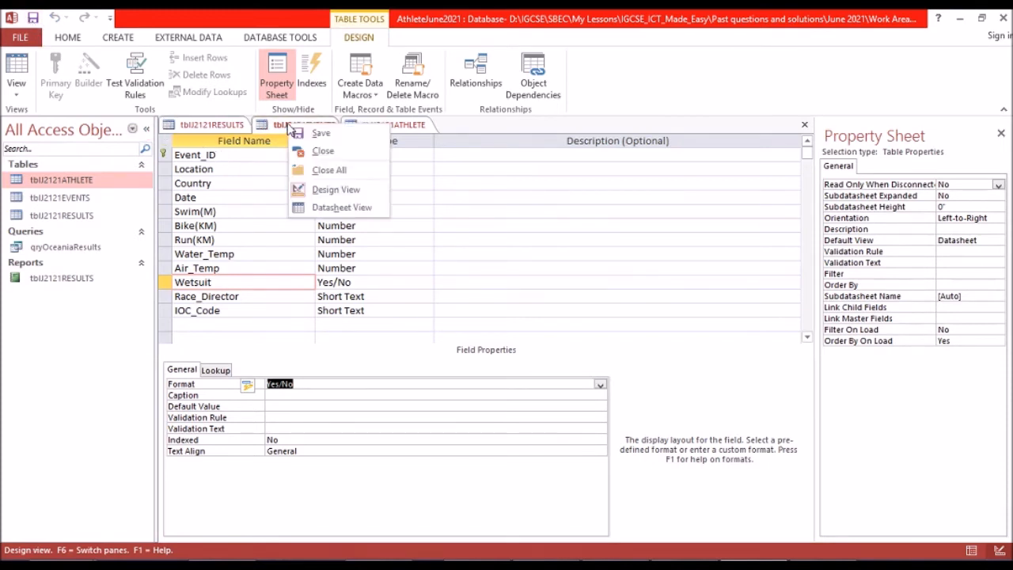
{"action": "left_click", "coordinate": [339, 152]}
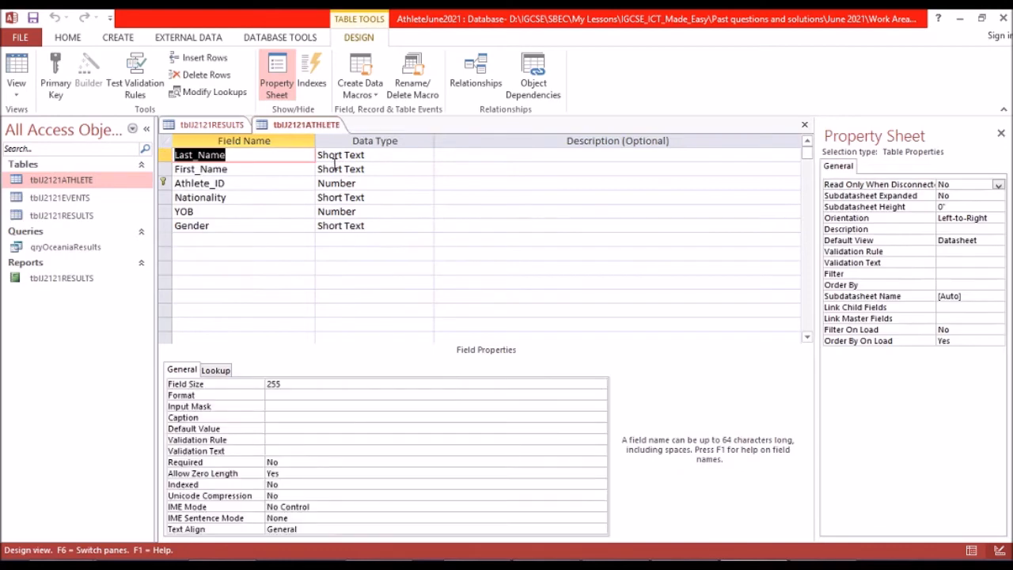
{"action": "right_click", "coordinate": [326, 125]}
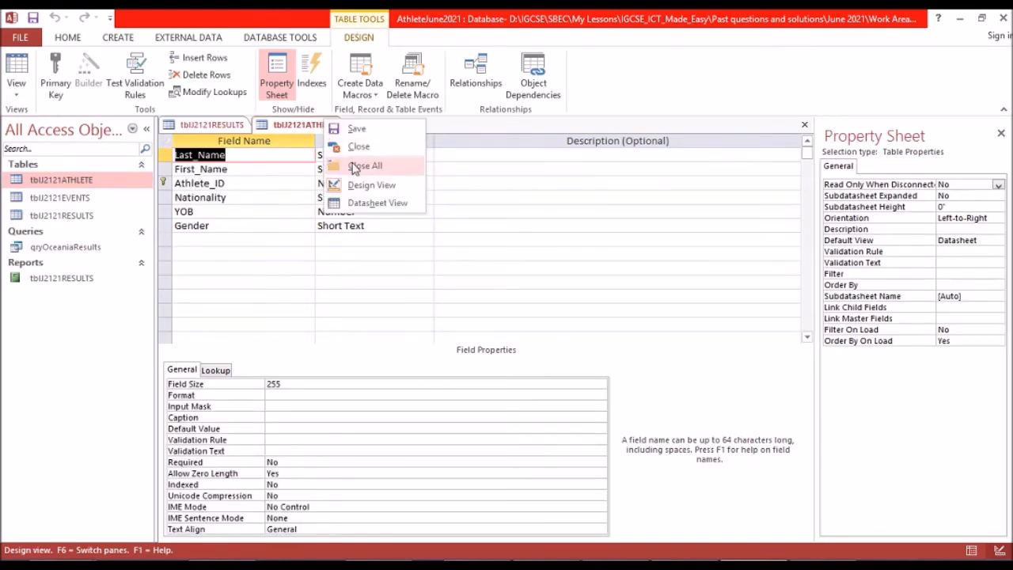
{"action": "left_click", "coordinate": [353, 164]}
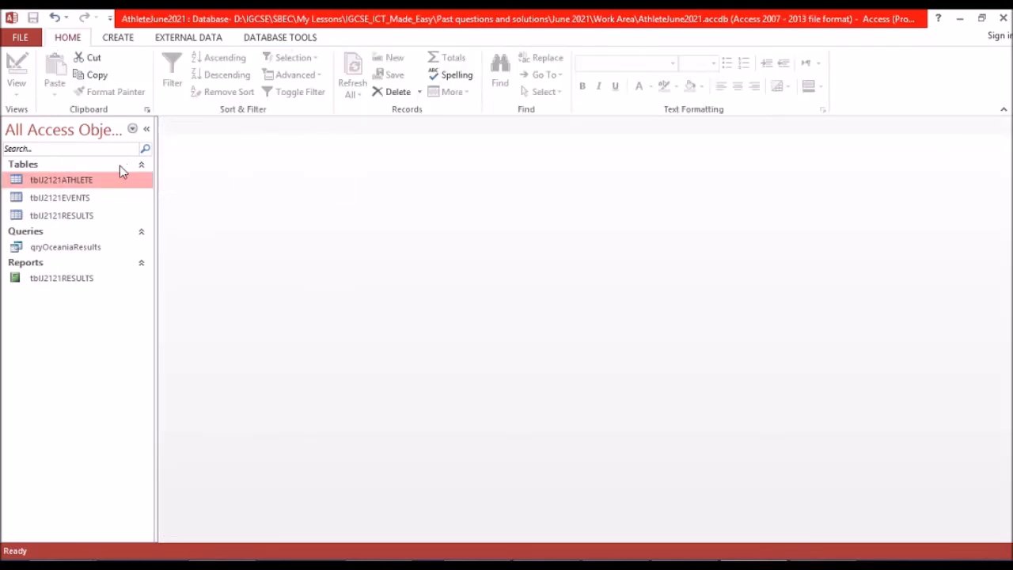
Start a new query with the Simple Query Wizard and add First_Name and Last_Name from the tblJ2121ATHLETE table.
{"action": "left_click", "coordinate": [119, 38]}
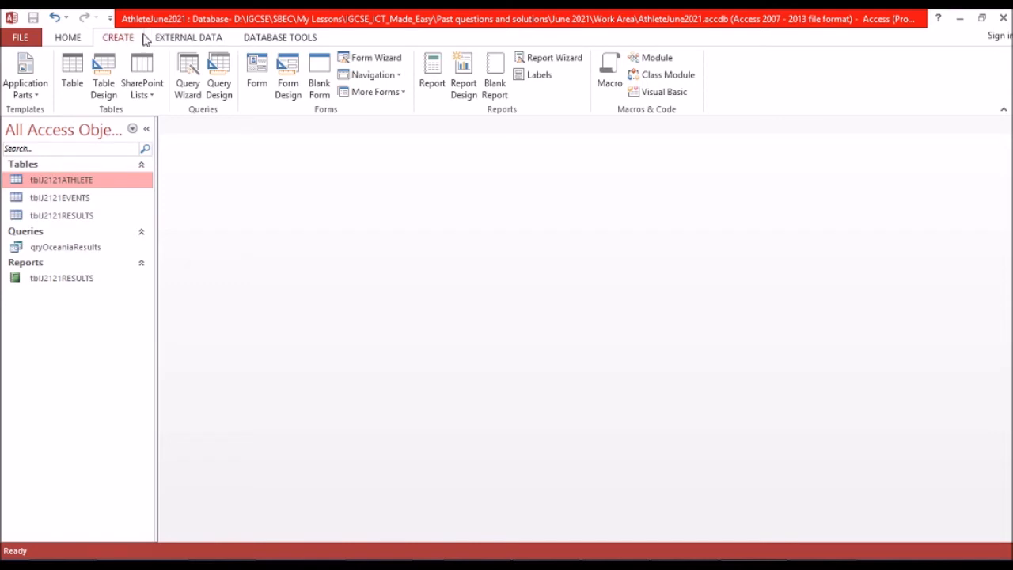
{"action": "left_click", "coordinate": [187, 76]}
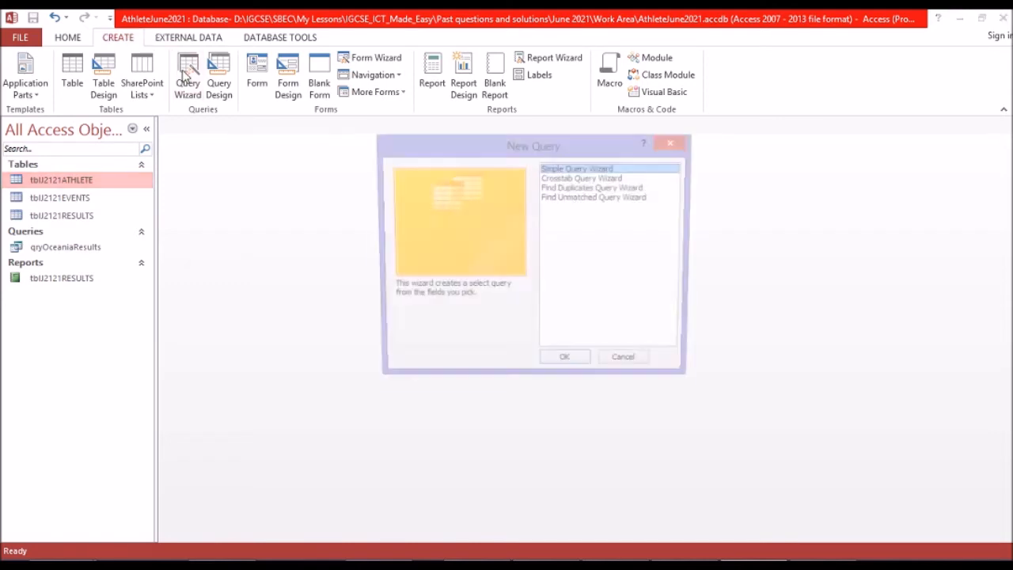
{"action": "left_click", "coordinate": [559, 365]}
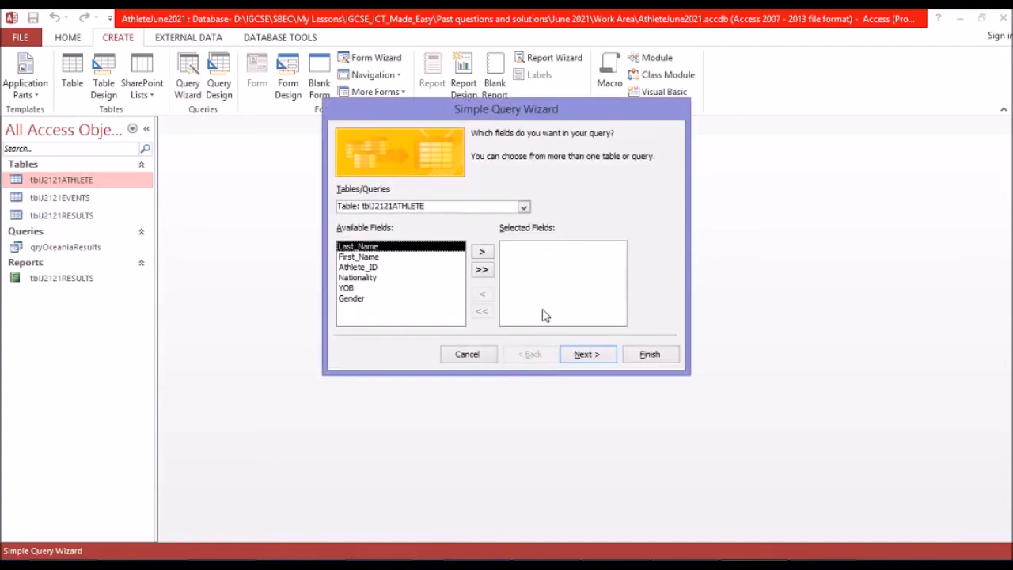
{"action": "left_click", "coordinate": [397, 257]}
{"action": "left_click", "coordinate": [481, 253]}
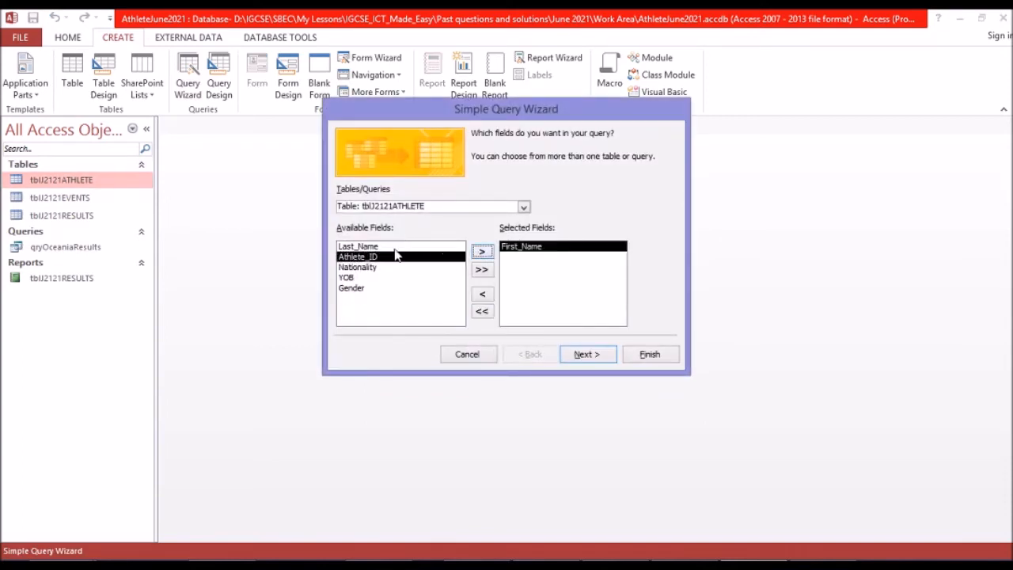
{"action": "left_click", "coordinate": [400, 247]}
{"action": "left_click", "coordinate": [482, 252]}
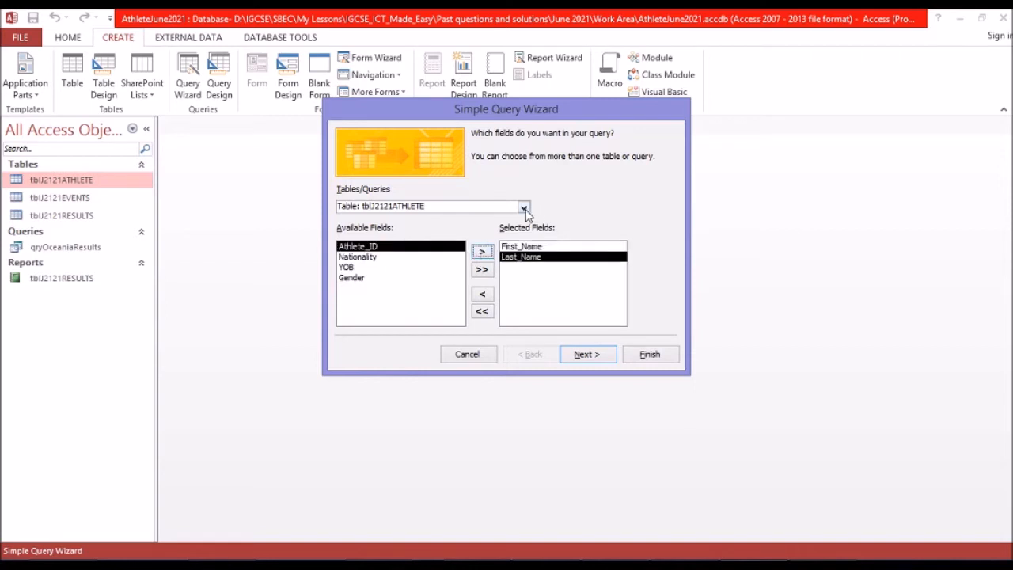
Add the Location field from the tblJ2121EVENTS table to the query's selected fields.
{"action": "left_click", "coordinate": [523, 207]}
{"action": "left_click", "coordinate": [452, 232]}
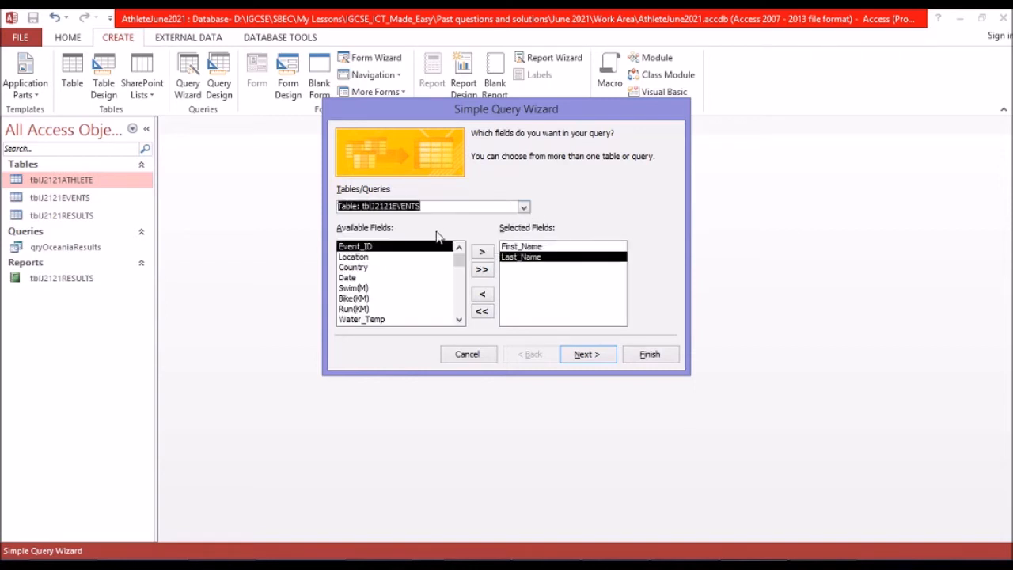
{"action": "left_click", "coordinate": [369, 257]}
{"action": "left_click", "coordinate": [483, 253]}
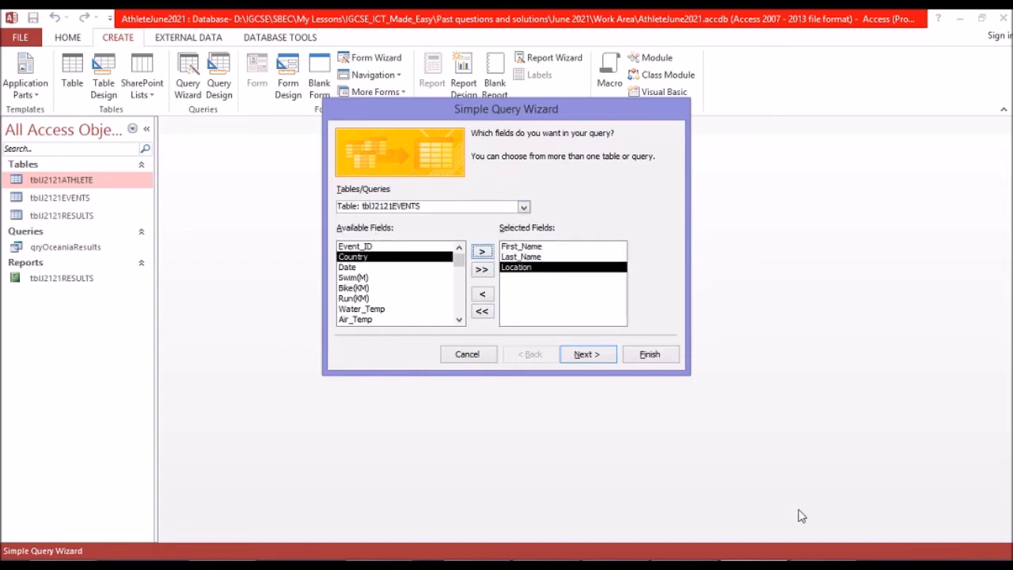
Check question 20's field list, and add Swim, T1, Bike, T2 and Run from the tblJ2121RESULTS table to the query.
{"action": "key", "text": "alt+Tab"}
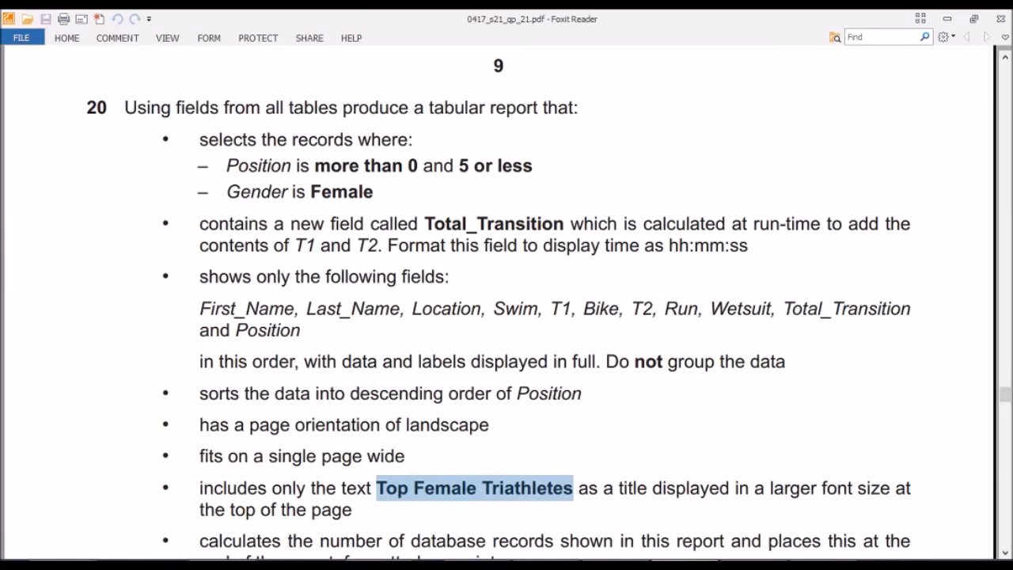
{"action": "key", "text": "alt+Tab"}
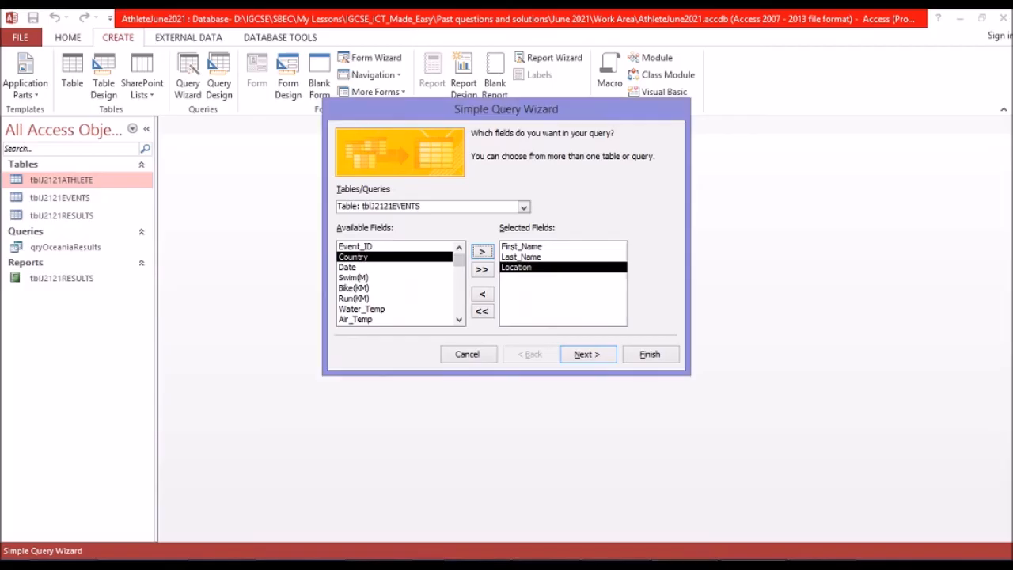
{"action": "left_click", "coordinate": [523, 206]}
{"action": "left_click", "coordinate": [399, 237]}
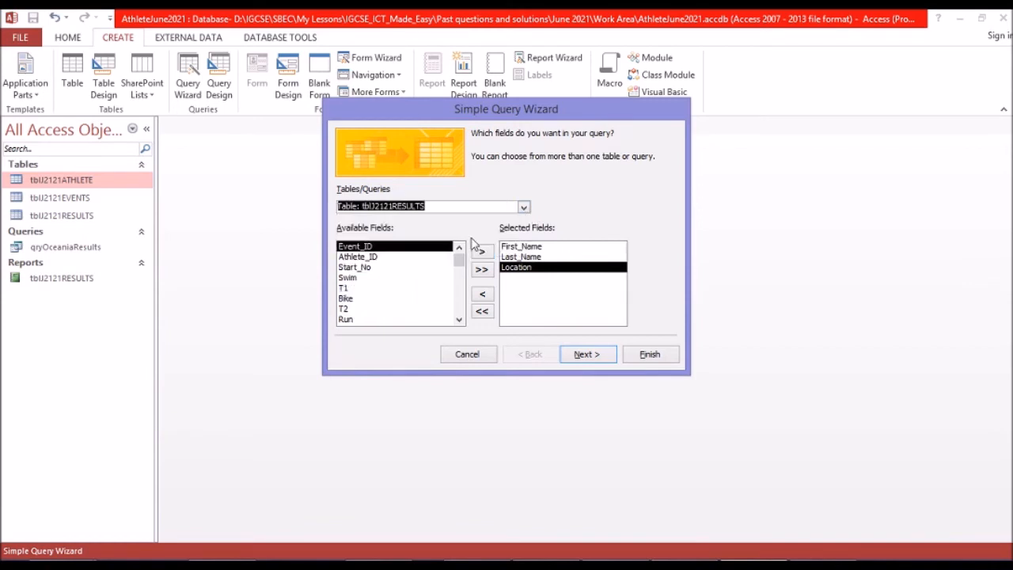
{"action": "left_click", "coordinate": [385, 277]}
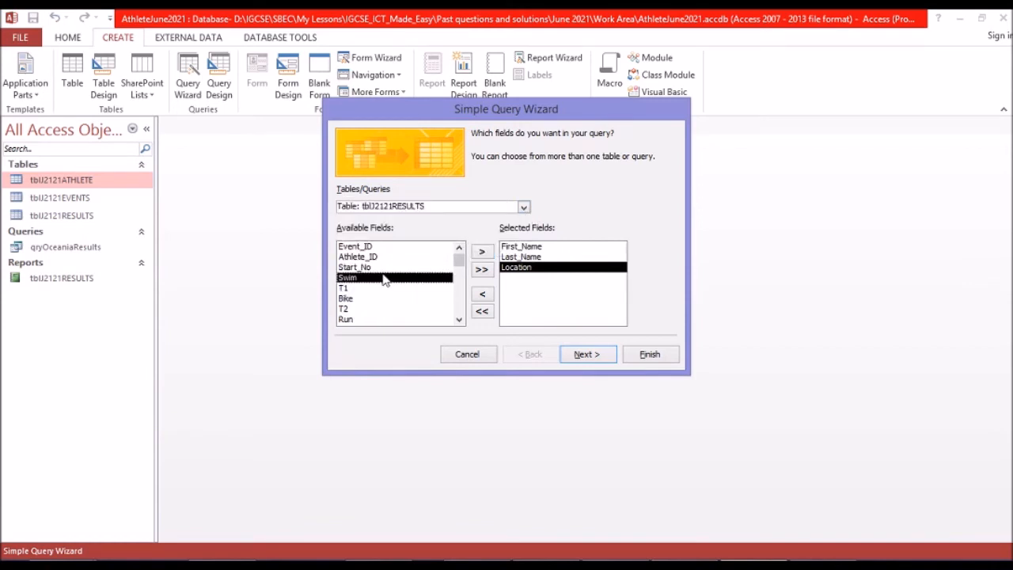
{"action": "left_click", "coordinate": [481, 253]}
{"action": "left_click", "coordinate": [481, 253]}
{"action": "left_click", "coordinate": [480, 253]}
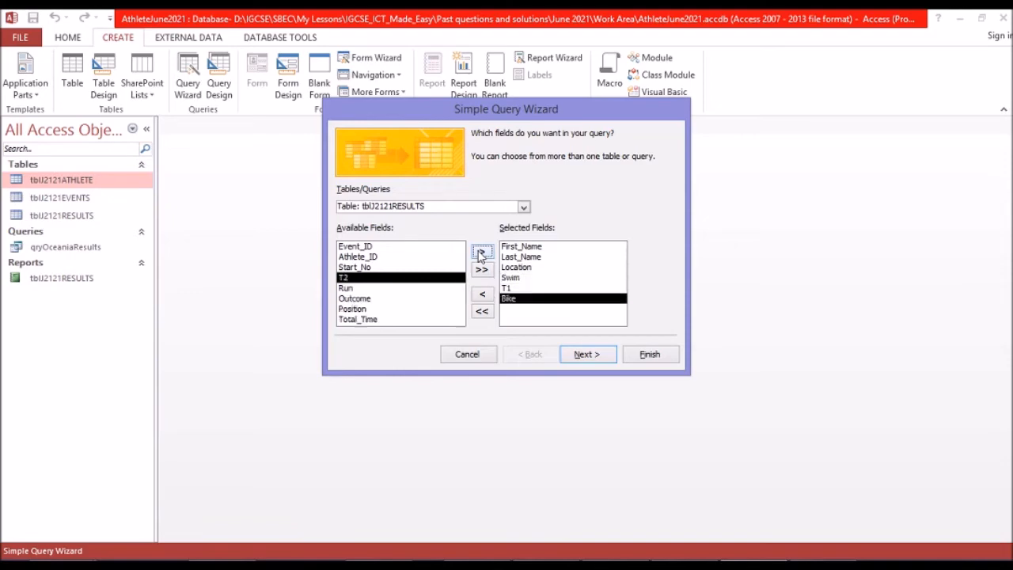
{"action": "left_click", "coordinate": [481, 253]}
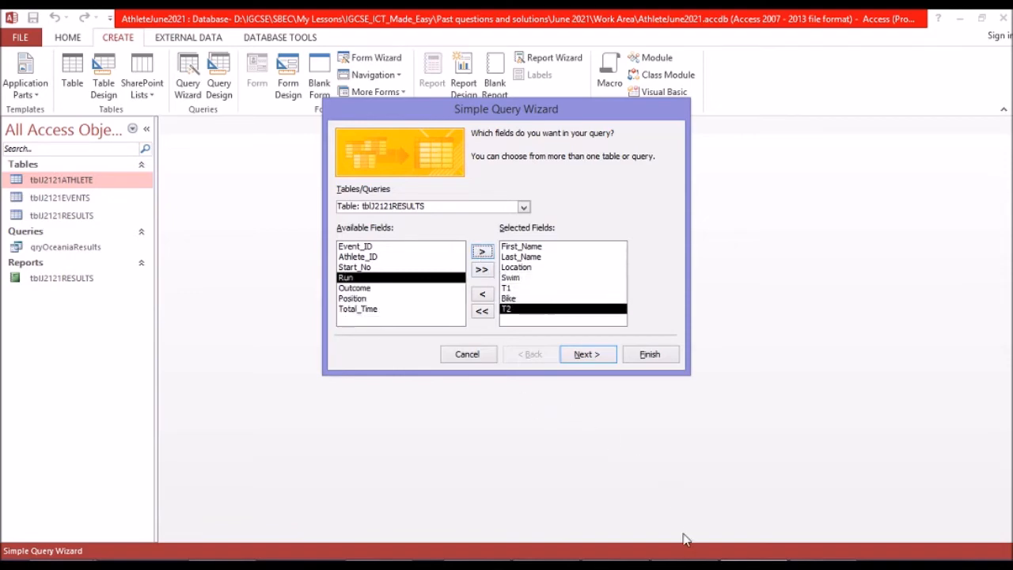
{"action": "left_click", "coordinate": [688, 563]}
{"action": "left_click", "coordinate": [751, 563]}
{"action": "left_click", "coordinate": [482, 253]}
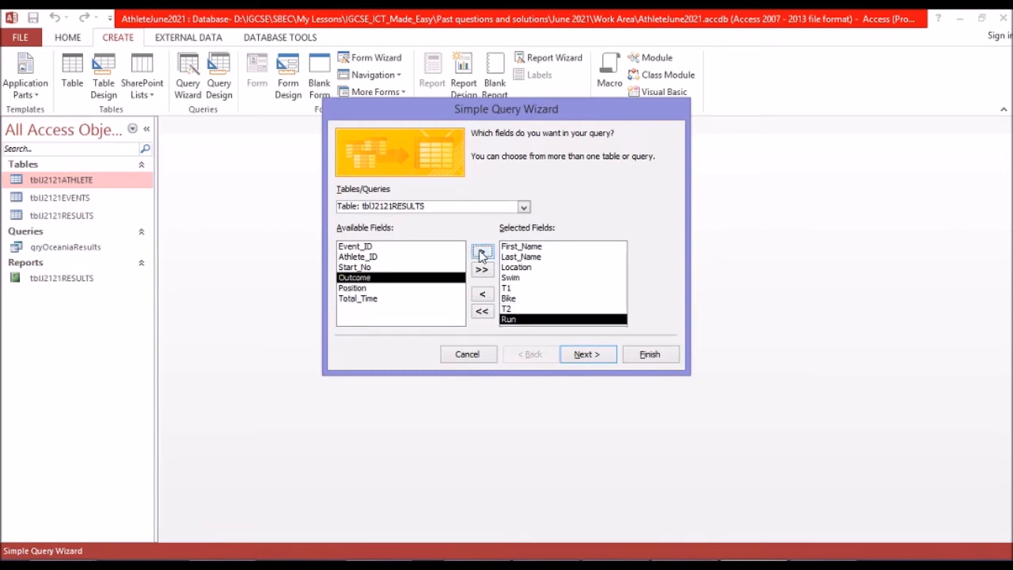
Examine the remaining available fields of the athlete, events and results tables, and question 20's required field order in the exam paper.
{"action": "left_click", "coordinate": [523, 207]}
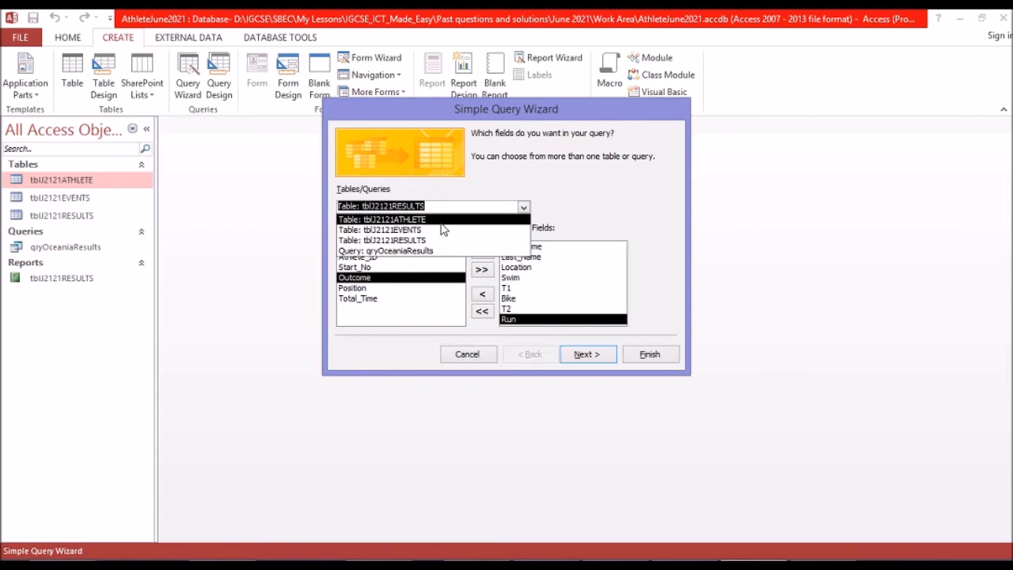
{"action": "left_click", "coordinate": [441, 223]}
{"action": "left_click", "coordinate": [524, 207]}
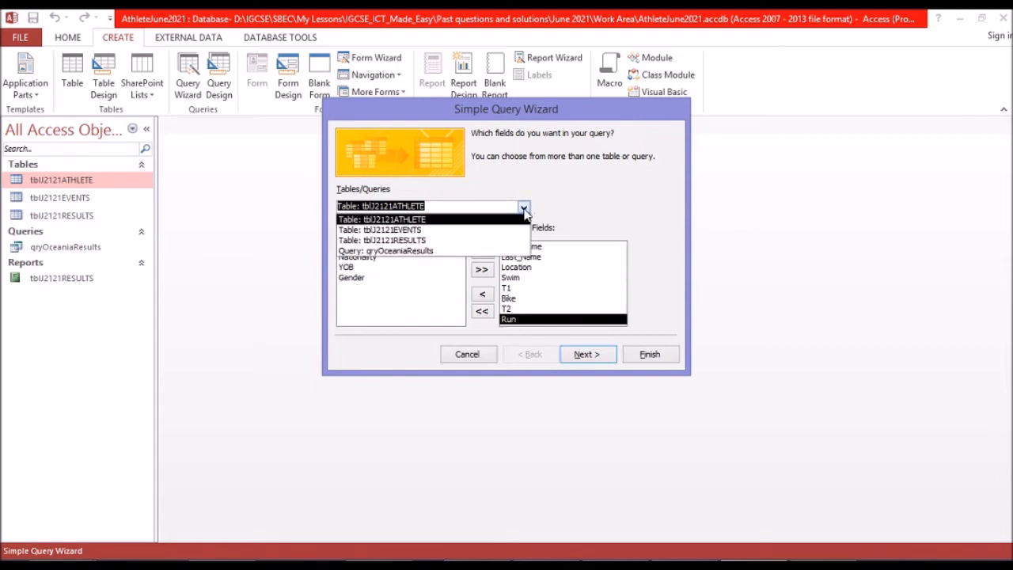
{"action": "left_click", "coordinate": [448, 229]}
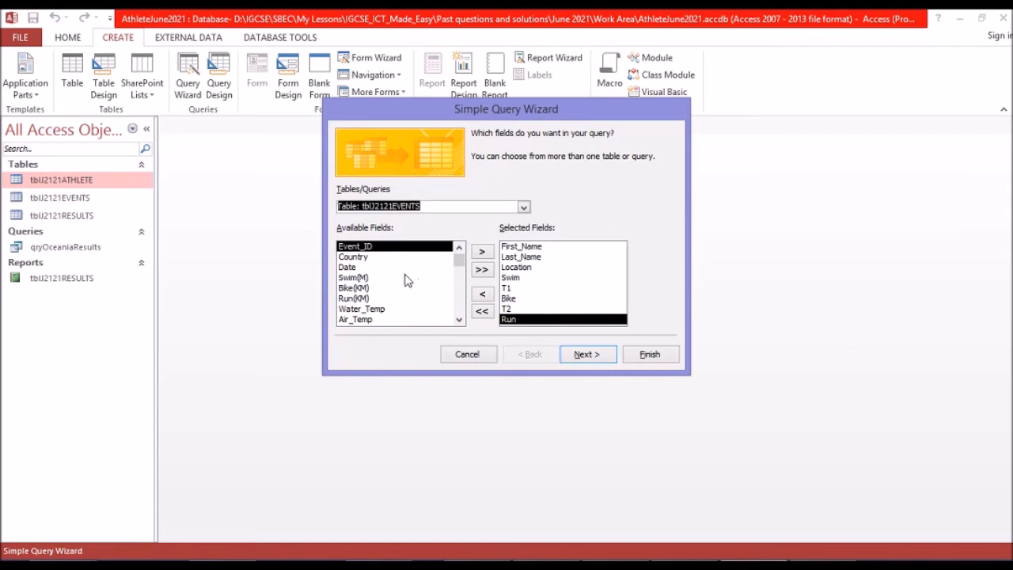
{"action": "left_click", "coordinate": [456, 289]}
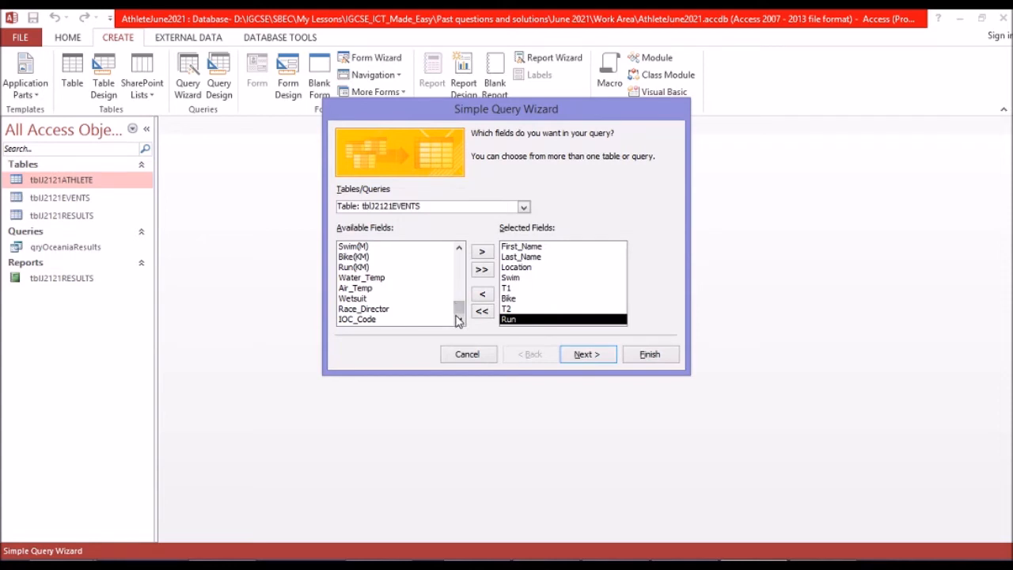
{"action": "left_click", "coordinate": [524, 207]}
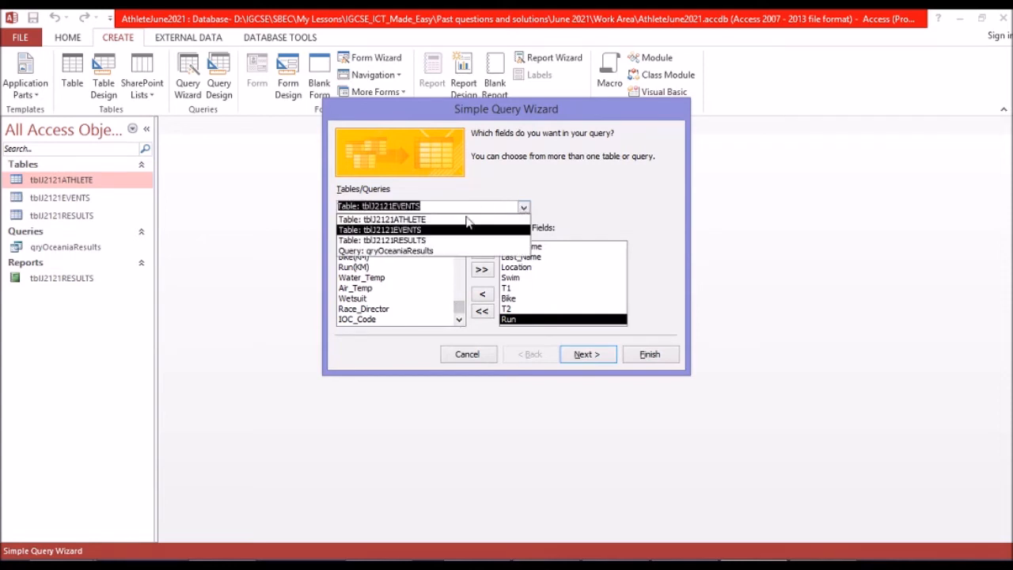
{"action": "left_click", "coordinate": [429, 240]}
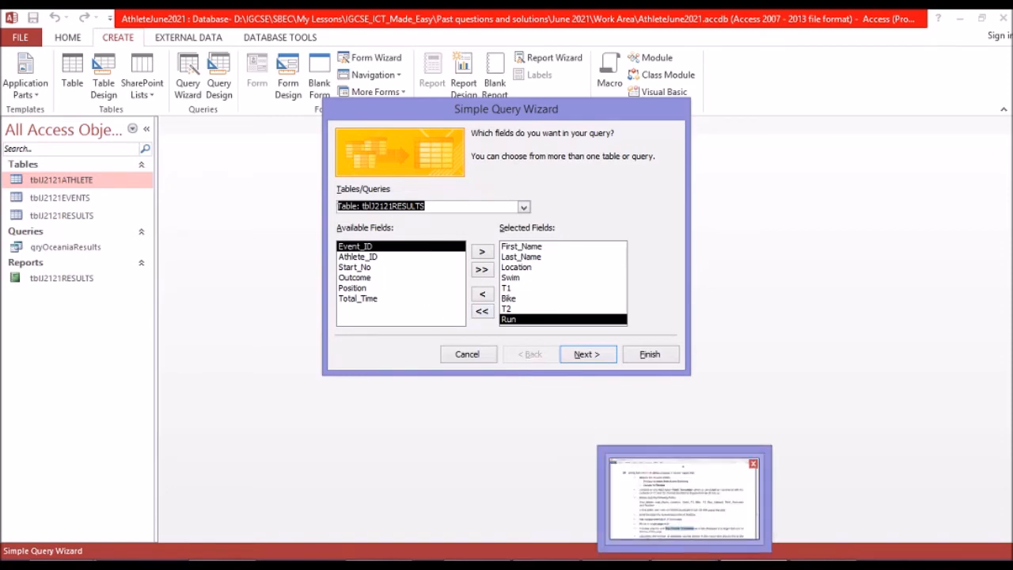
{"action": "left_click", "coordinate": [671, 558]}
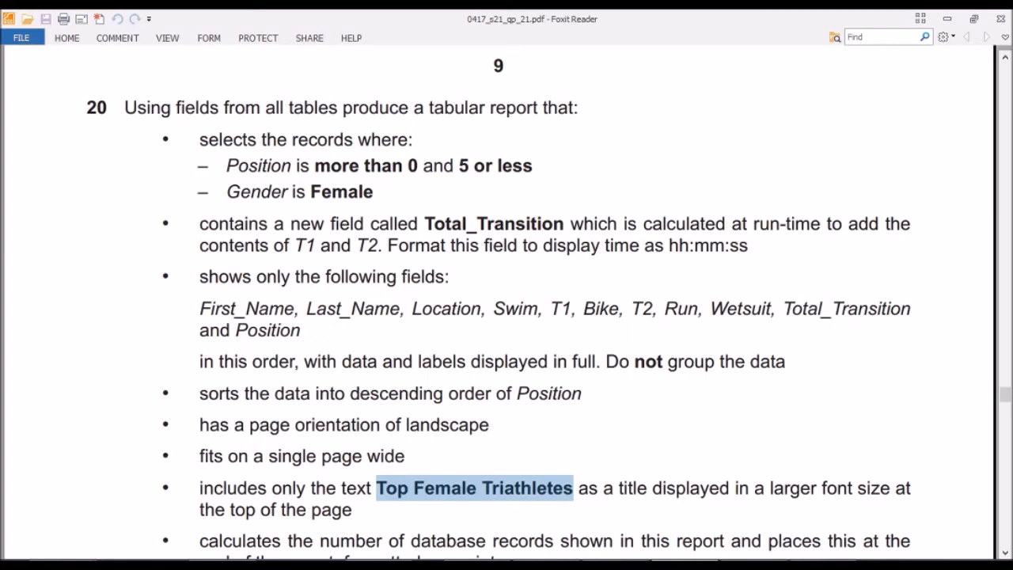
{"action": "left_click", "coordinate": [652, 558]}
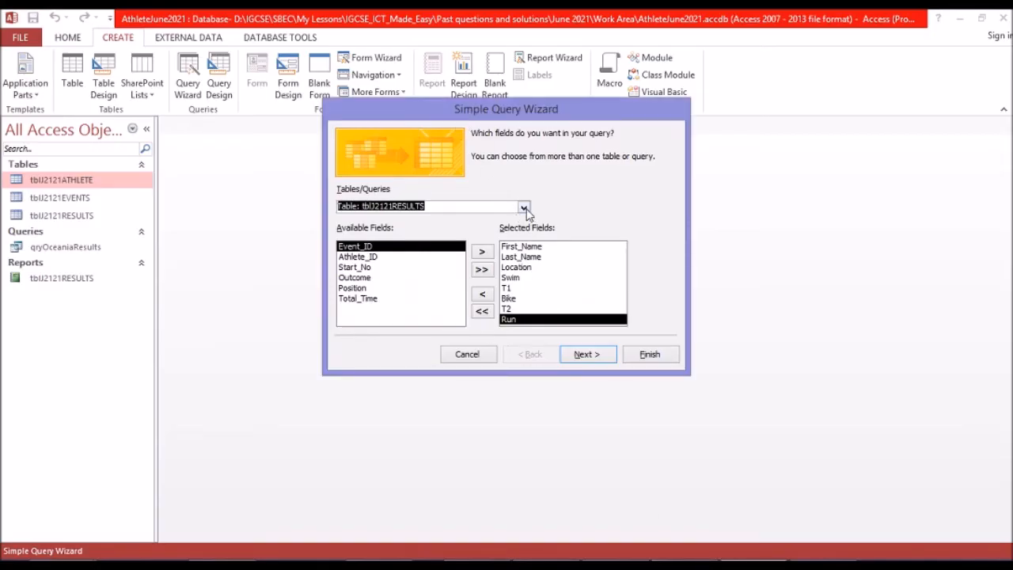
Add the Wetsuit field from the tblJ2121EVENTS table to the query's selected fields.
{"action": "left_click", "coordinate": [524, 209]}
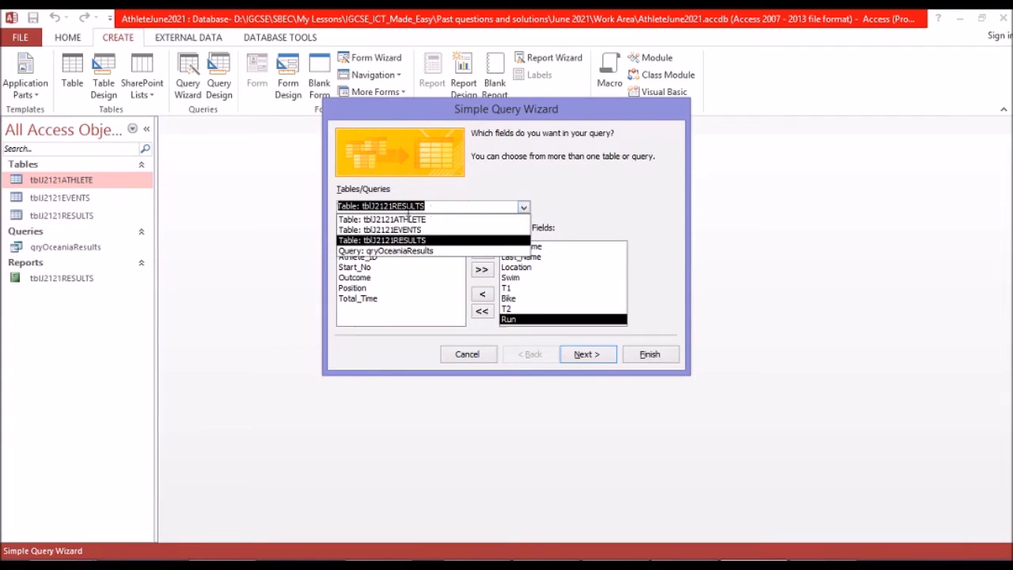
{"action": "left_click", "coordinate": [408, 220]}
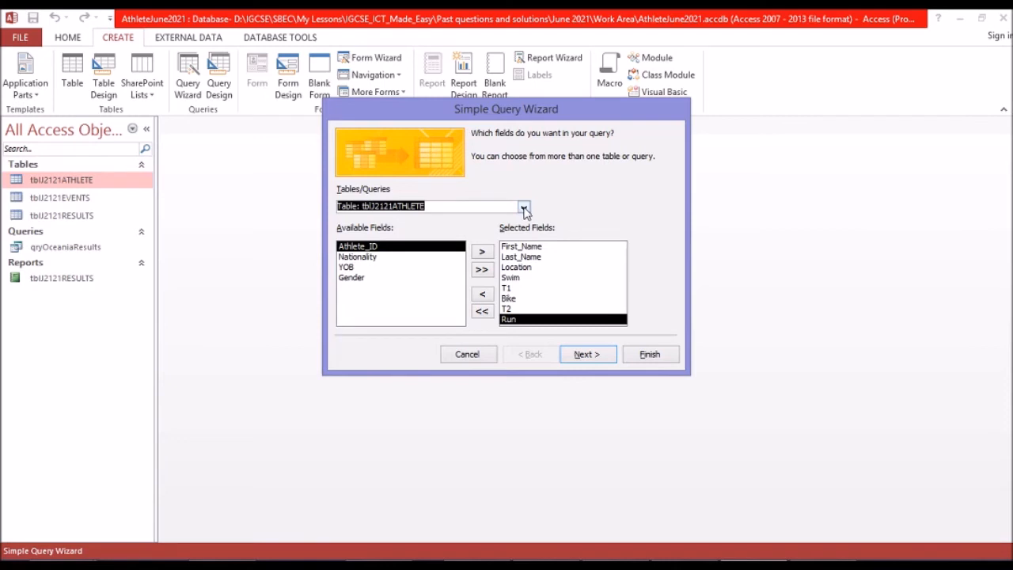
{"action": "left_click", "coordinate": [524, 208]}
{"action": "left_click", "coordinate": [434, 230]}
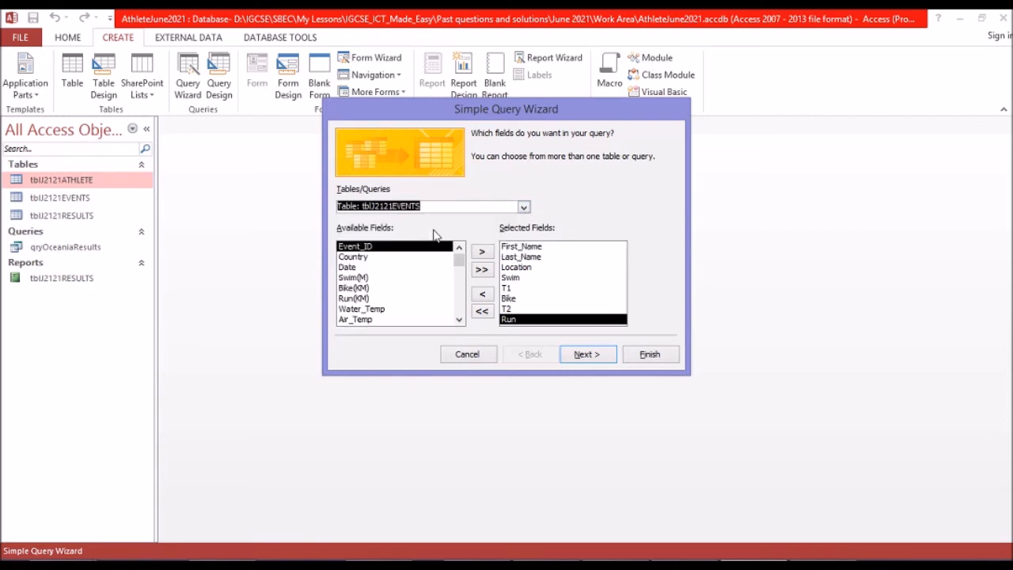
{"action": "left_click", "coordinate": [457, 302]}
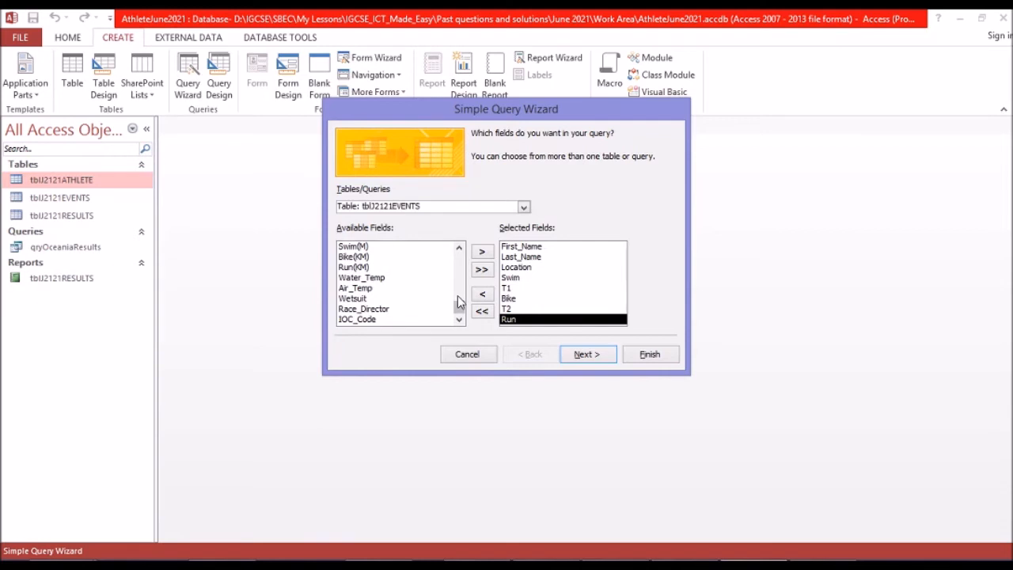
{"action": "left_click", "coordinate": [352, 300]}
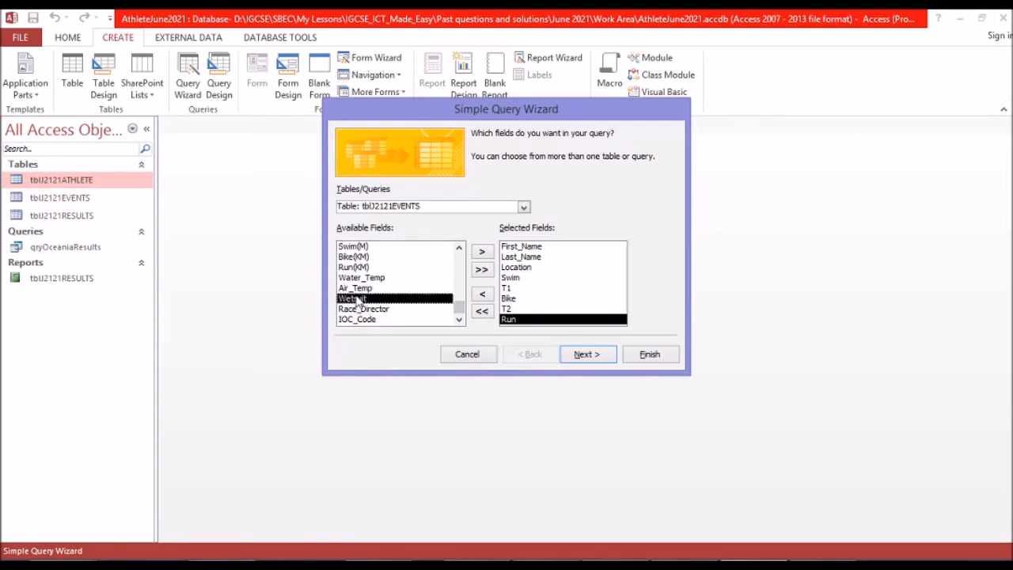
{"action": "left_click", "coordinate": [480, 254]}
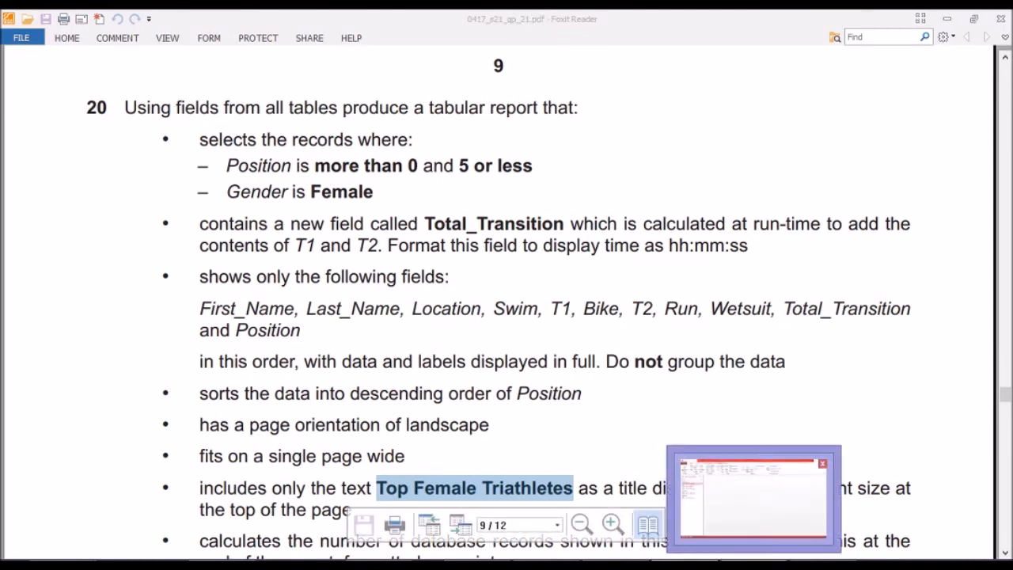
Switch back to Access and add the Position field from the tblJ2121RESULTS table to the query's selected fields.
{"action": "left_click", "coordinate": [749, 498]}
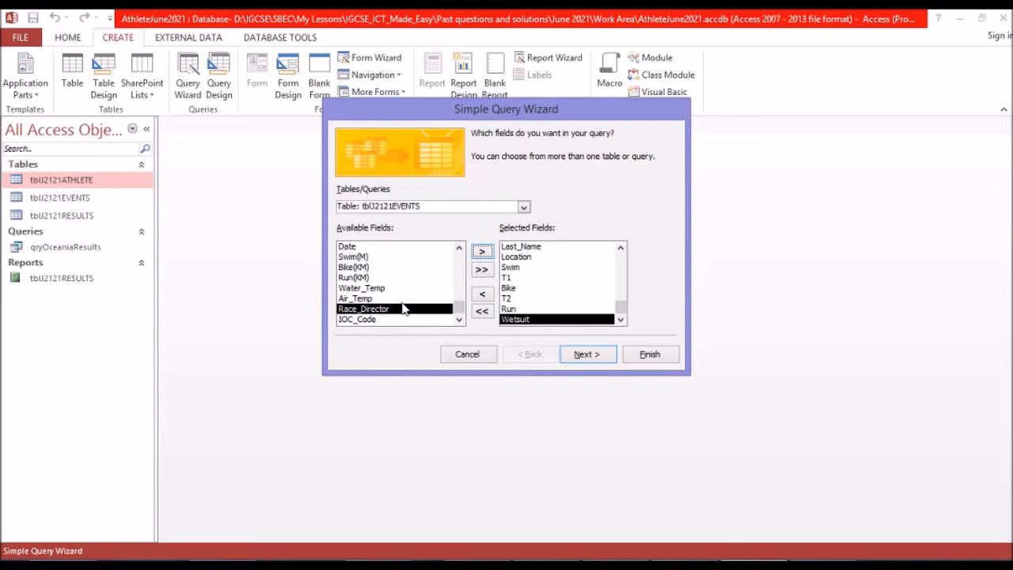
{"action": "left_click", "coordinate": [518, 210]}
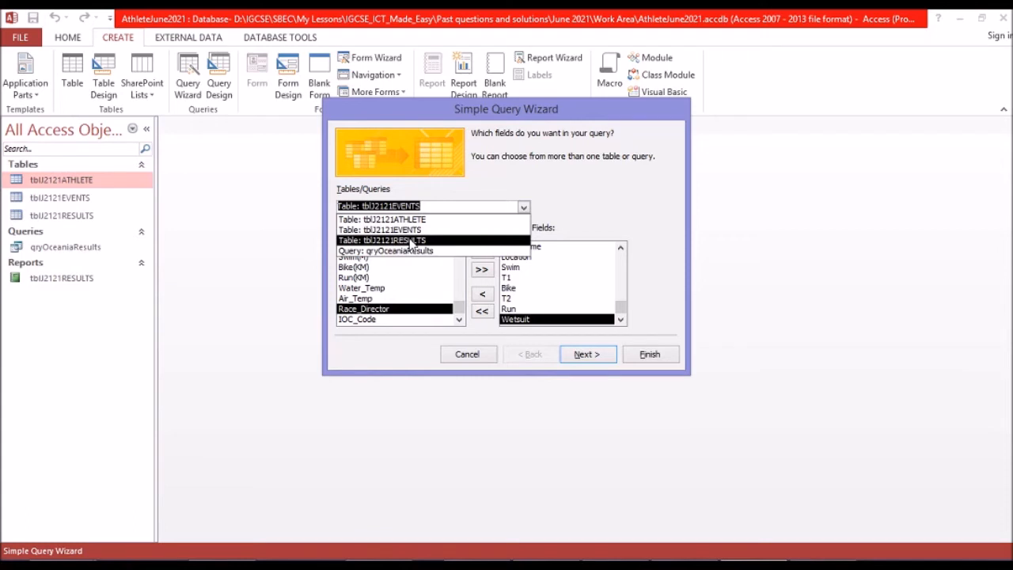
{"action": "left_click", "coordinate": [410, 241]}
{"action": "left_click", "coordinate": [365, 290]}
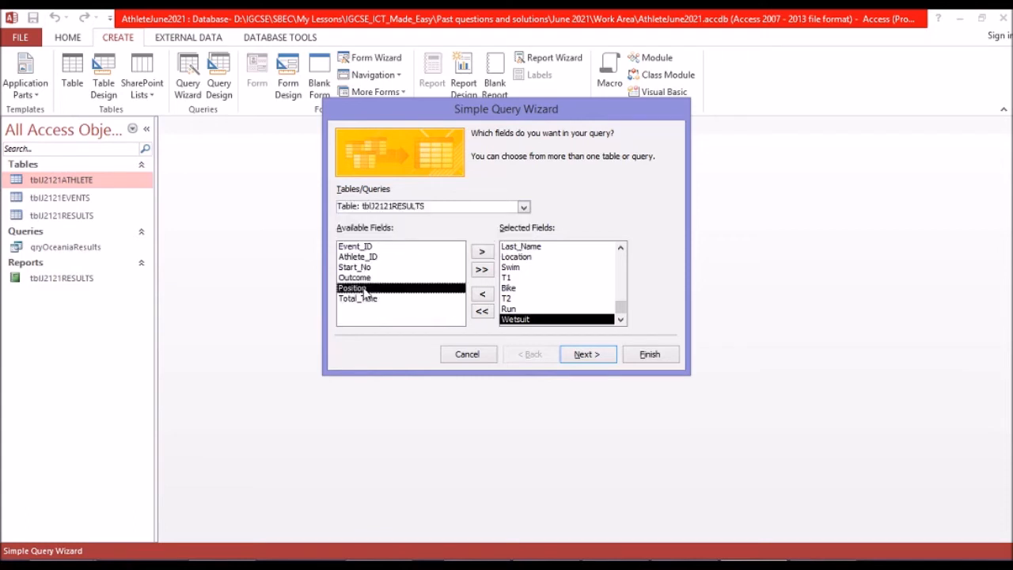
{"action": "left_click", "coordinate": [482, 252]}
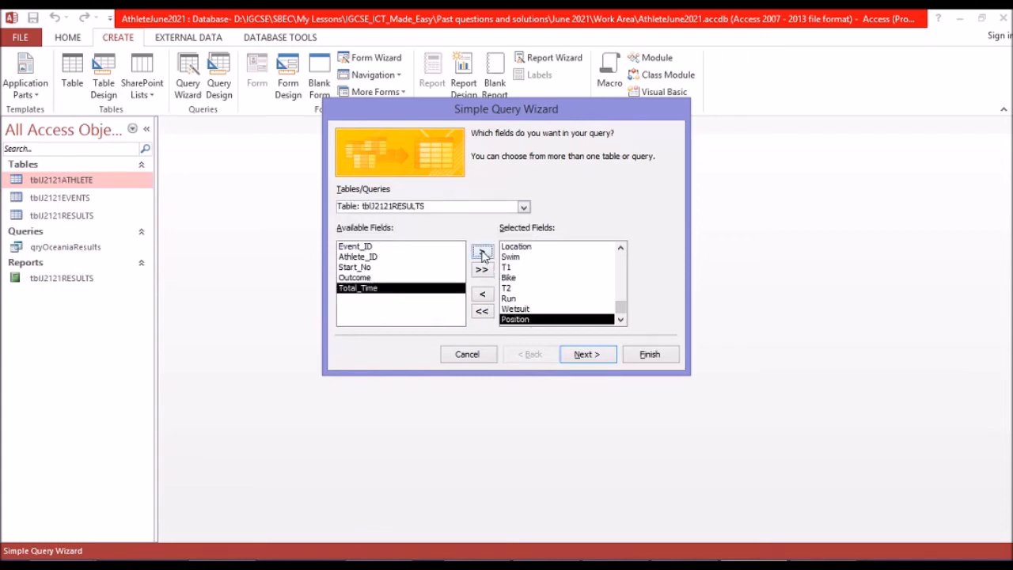
Finish the wizard as a detail query titled qryTopFemaleTriathletes, opening it to modify its design.
{"action": "left_click", "coordinate": [585, 356]}
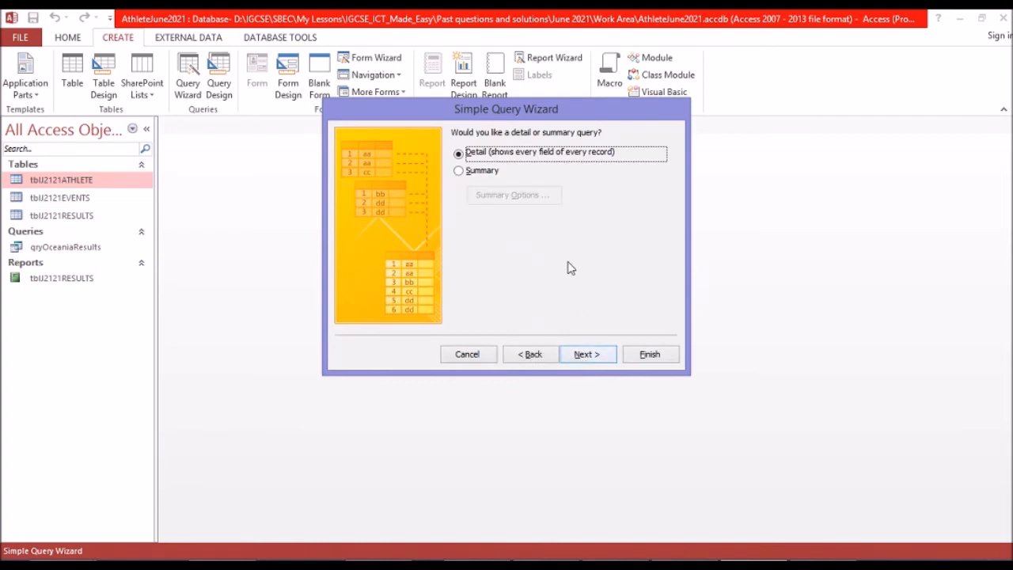
{"action": "left_click", "coordinate": [593, 358]}
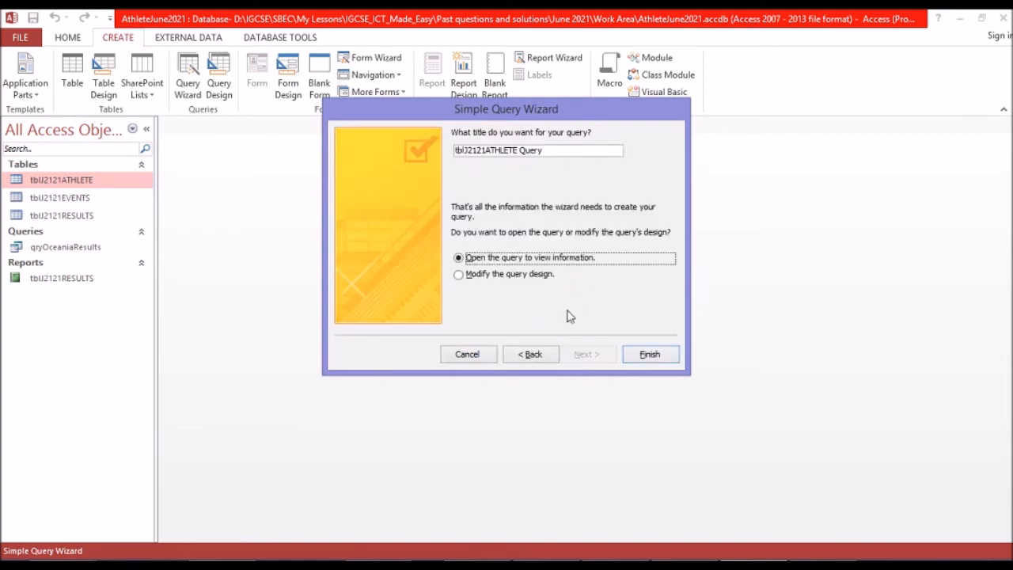
{"action": "left_click_drag", "start_coordinate": [543, 150], "coordinate": [400, 140]}
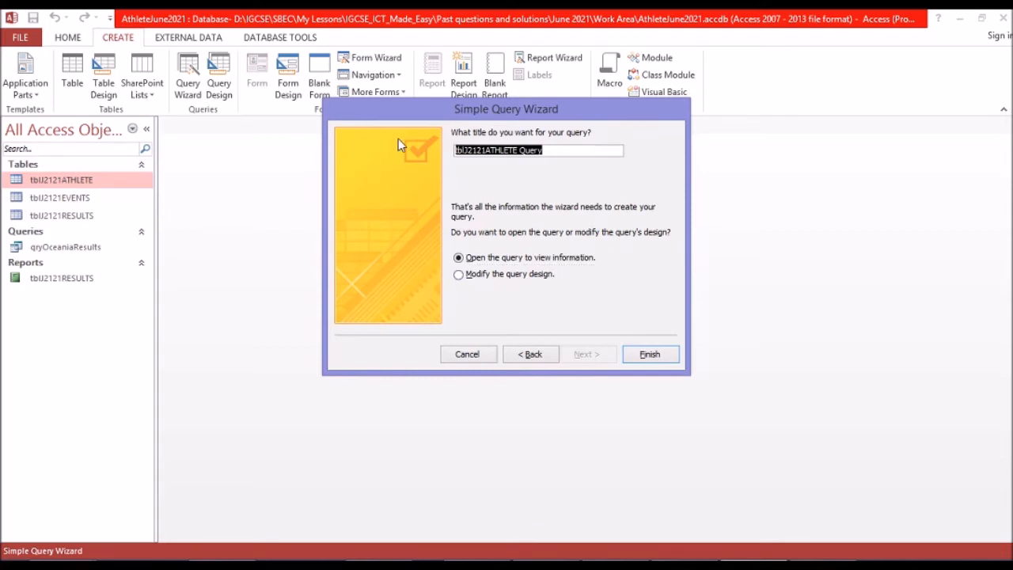
{"action": "type", "text": "qryTop Female Triathletes"}
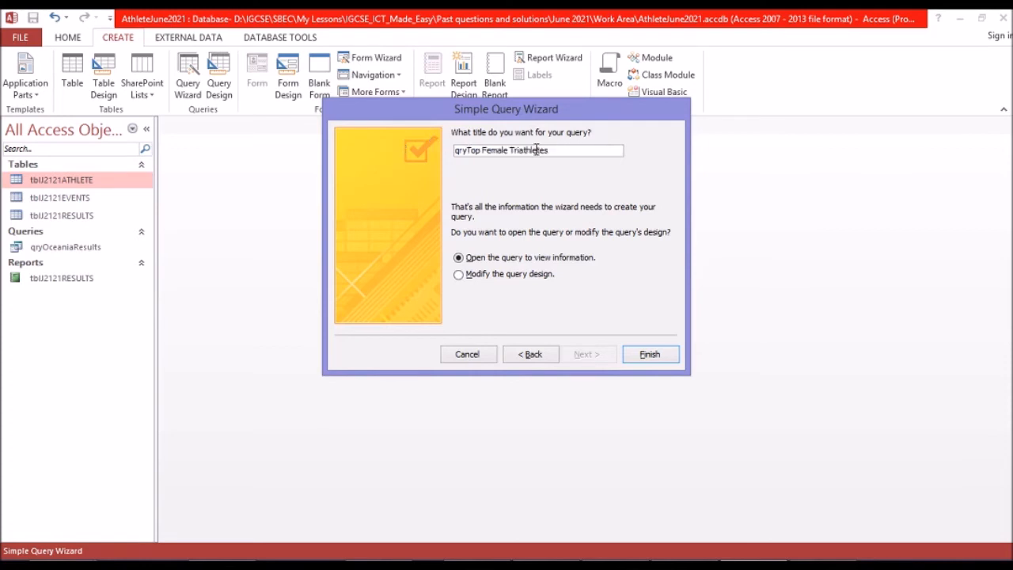
{"action": "key", "text": "BackSpace"}
{"action": "key", "text": "BackSpace"}
{"action": "left_click", "coordinate": [530, 276]}
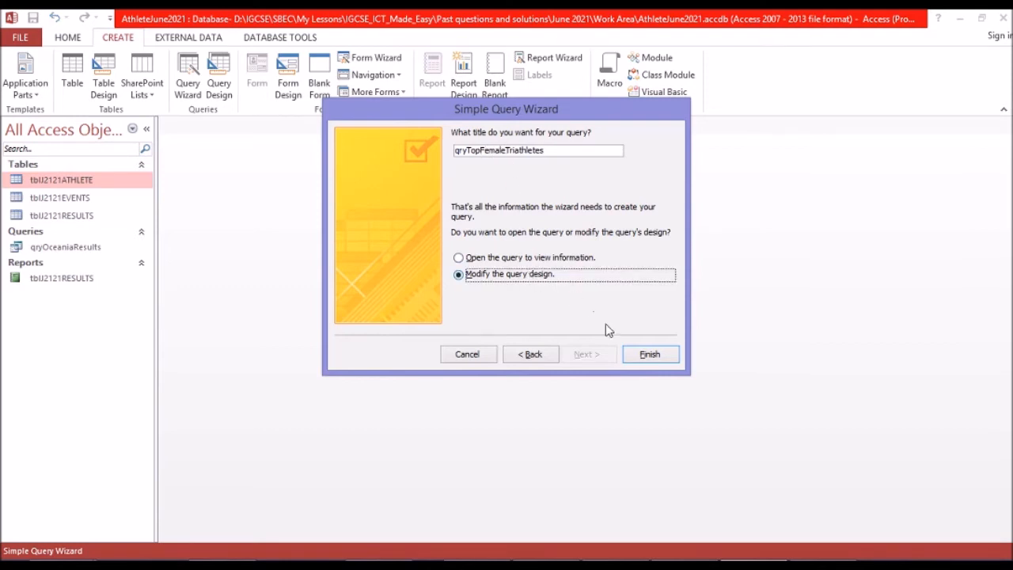
{"action": "left_click", "coordinate": [647, 356]}
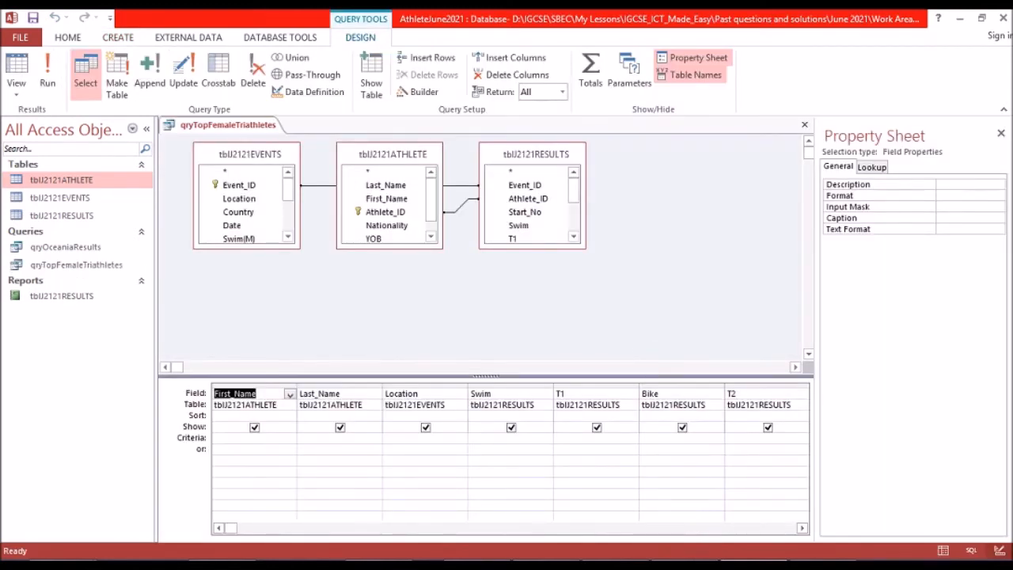
Check question 20's Position condition in the exam paper and set the Position field's criteria to >0 And <=5.
{"action": "left_click", "coordinate": [665, 565]}
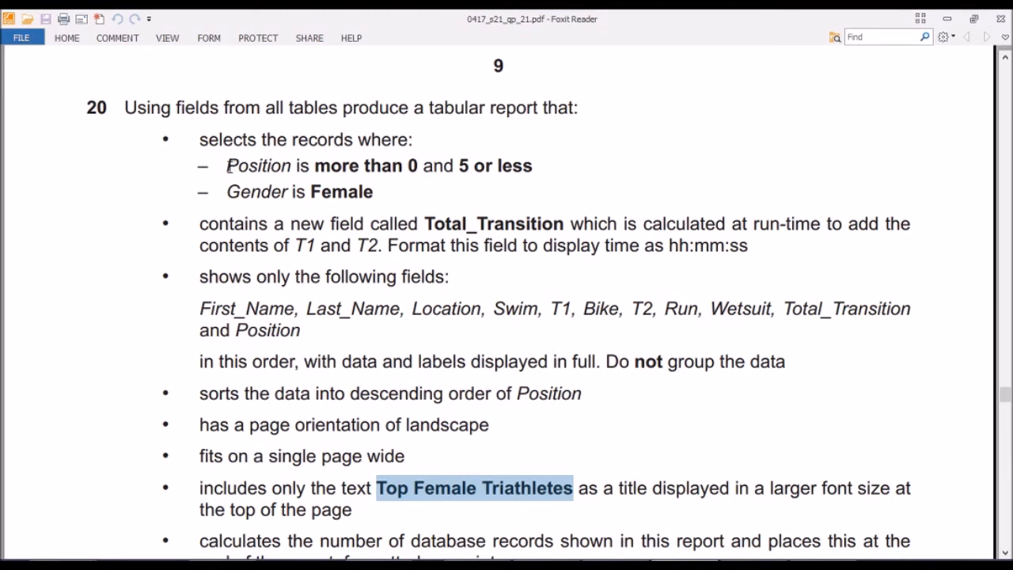
{"action": "left_click_drag", "start_coordinate": [228, 165], "coordinate": [293, 168]}
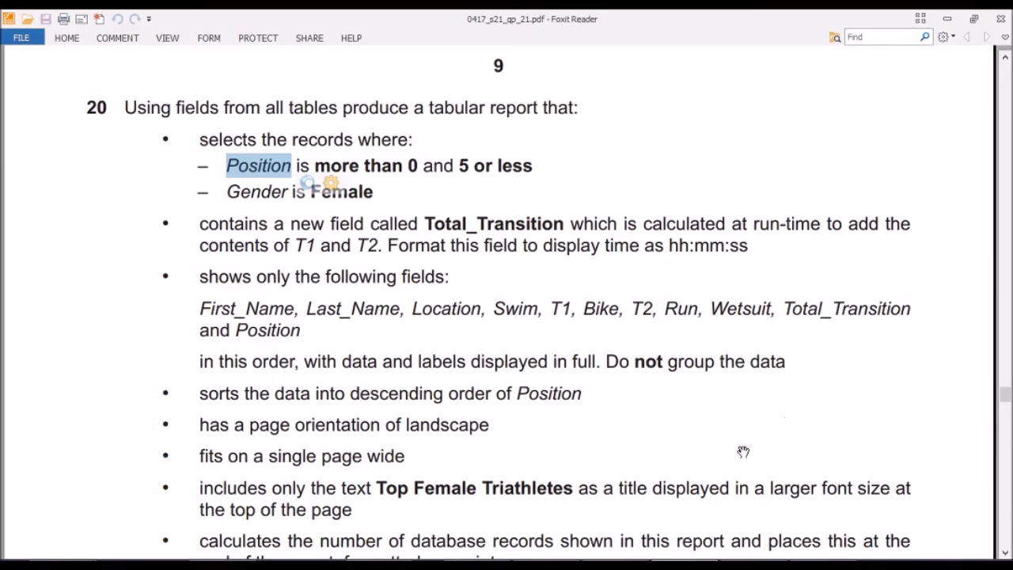
{"action": "key", "text": "alt+Tab"}
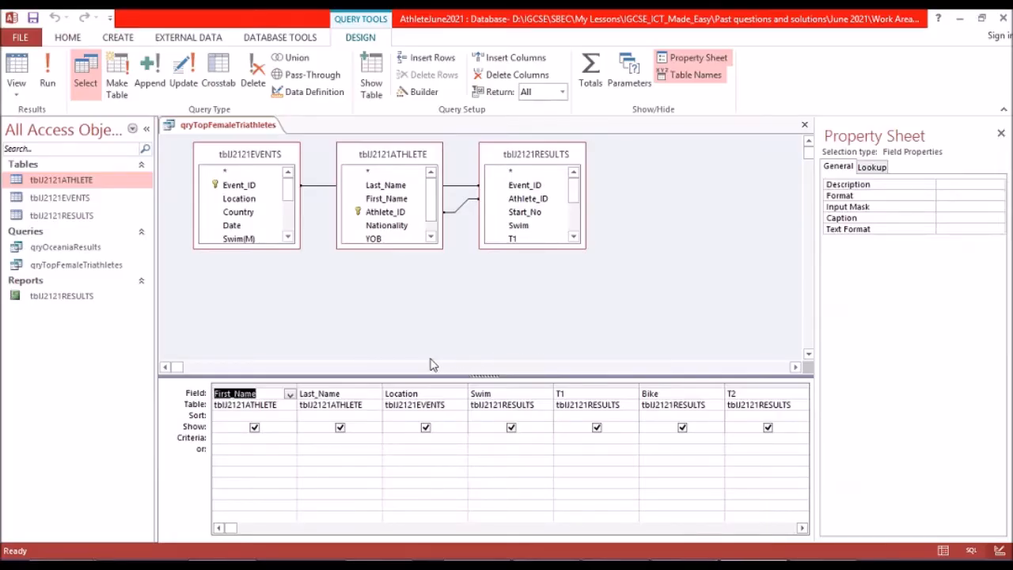
{"action": "left_click", "coordinate": [627, 528]}
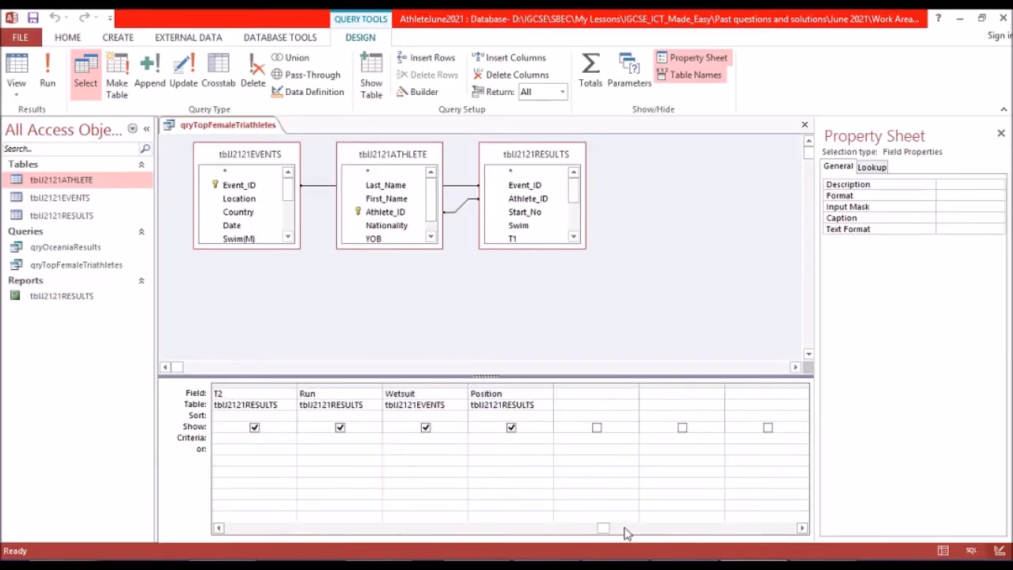
{"action": "left_click", "coordinate": [505, 438]}
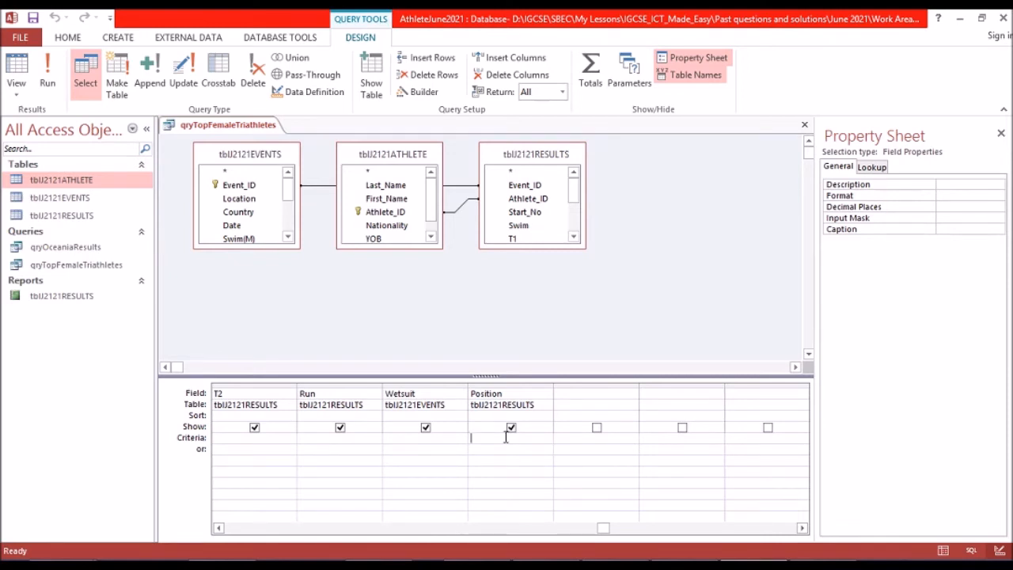
{"action": "type", "text": "<"}
{"action": "left_click", "coordinate": [631, 565]}
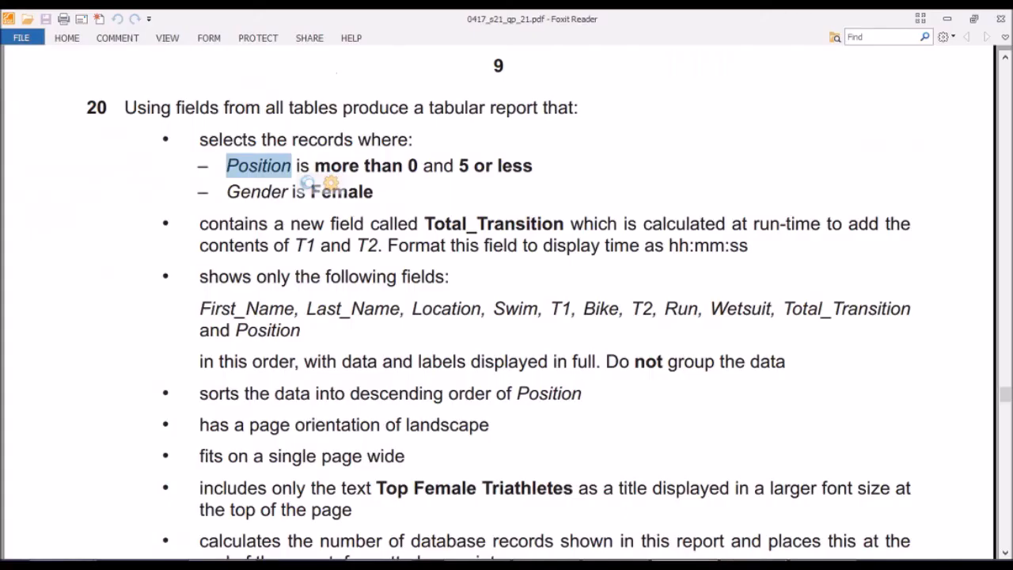
{"action": "key", "text": "alt+Tab"}
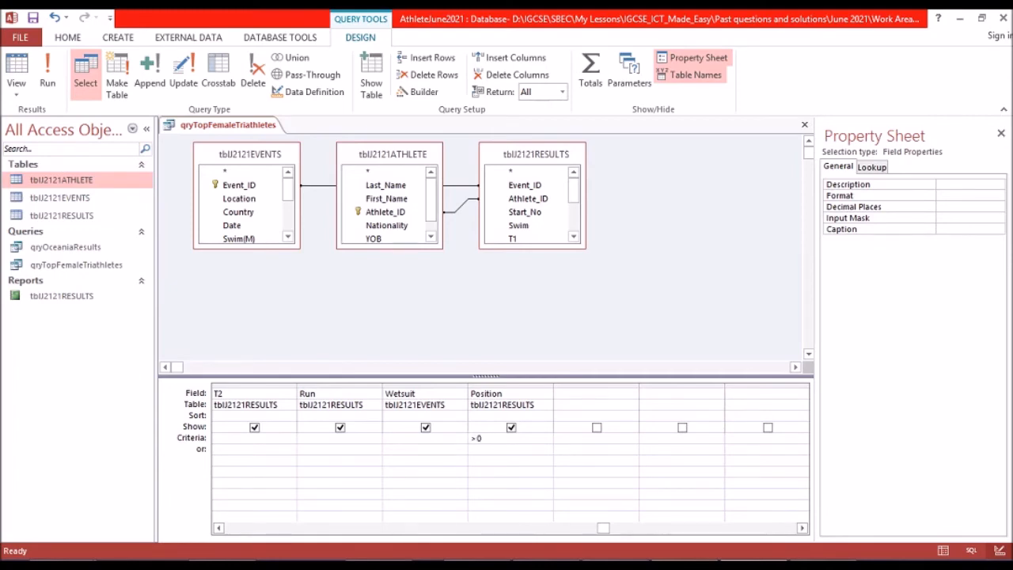
{"action": "key", "text": "alt+Tab"}
{"action": "key", "text": "alt+Tab"}
{"action": "type", "text": "and"}
Run the query, review the Position values in the records, and return to the query's design.
{"action": "left_click", "coordinate": [46, 79]}
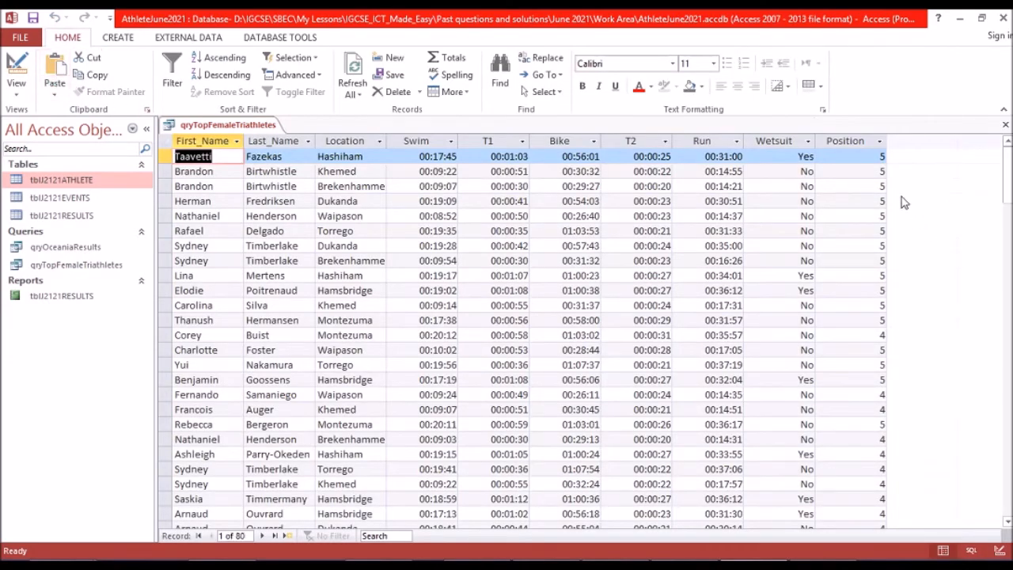
{"action": "scroll", "coordinate": [879, 161], "scroll_direction": "down", "scroll_amount": 20}
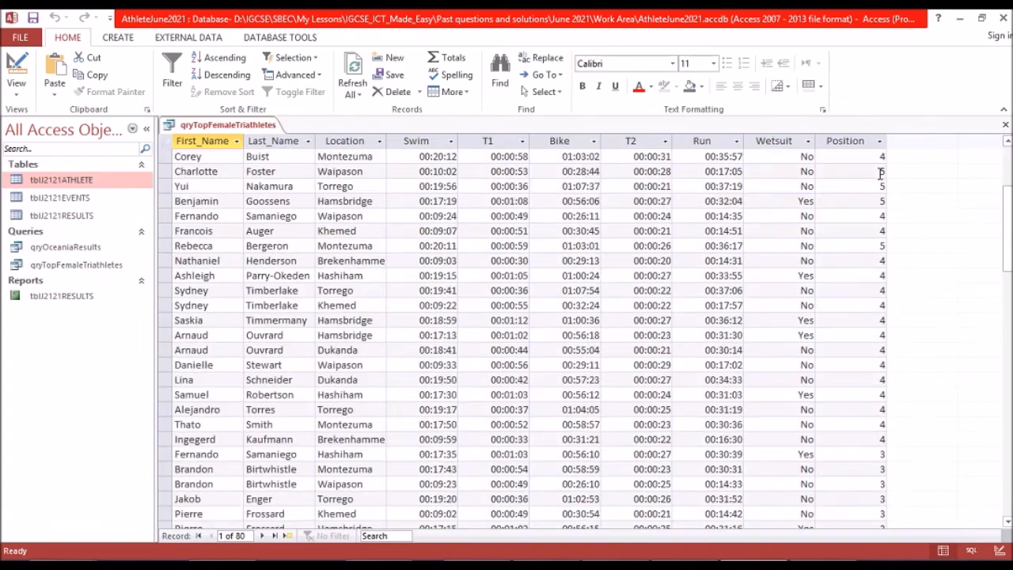
{"action": "scroll", "coordinate": [881, 175], "scroll_direction": "up", "scroll_amount": 10}
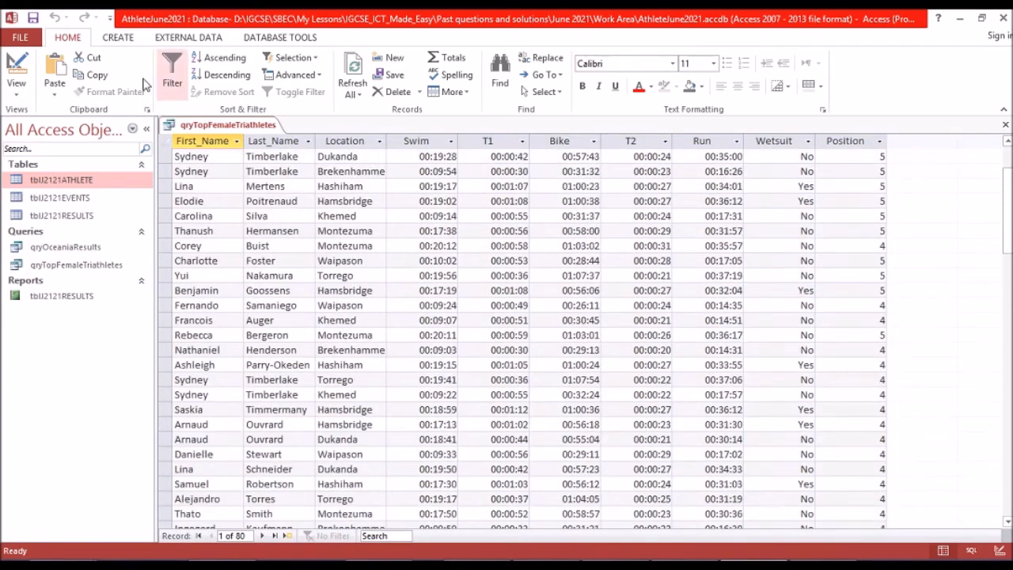
{"action": "left_click", "coordinate": [13, 63]}
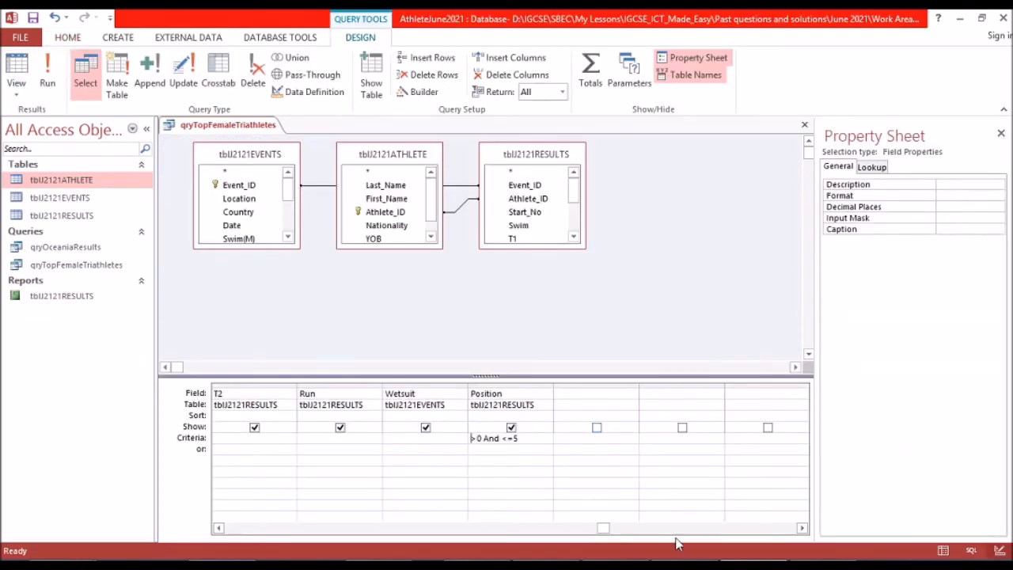
Check question 20's Gender condition in the exam paper and look through the query's field columns in Access.
{"action": "left_click", "coordinate": [685, 507]}
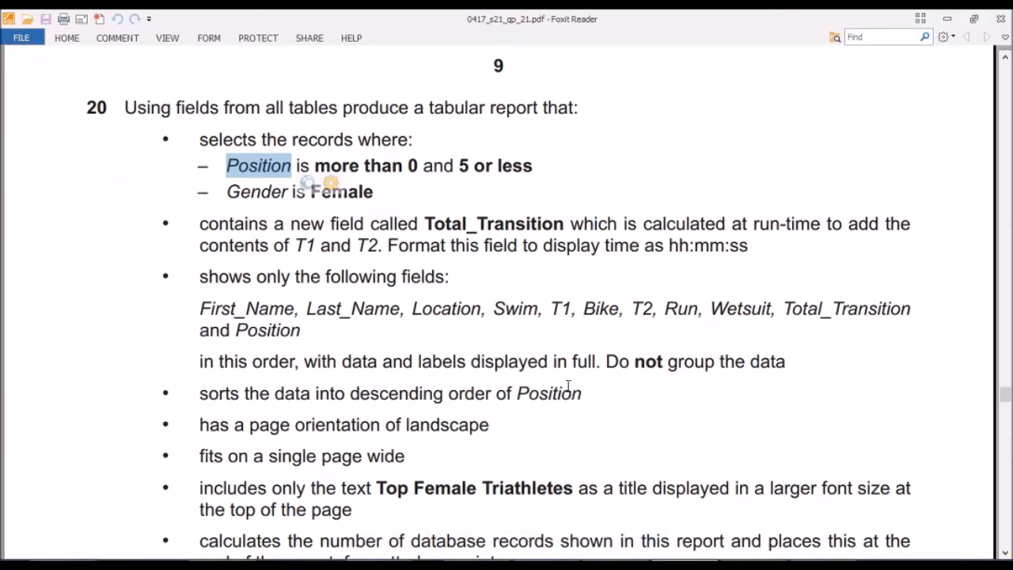
{"action": "left_click", "coordinate": [483, 251]}
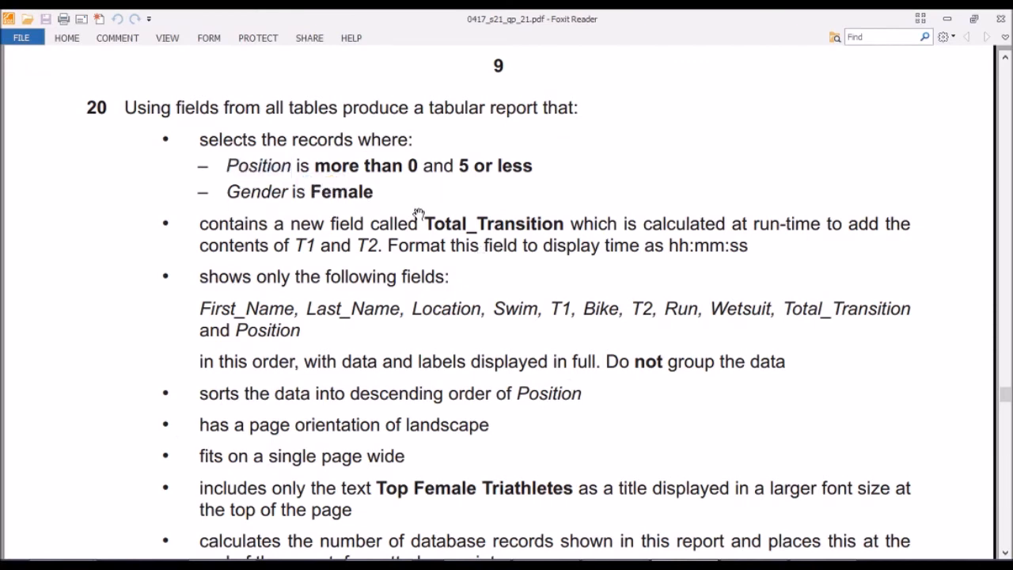
{"action": "mouse_move", "coordinate": [754, 564]}
{"action": "left_click", "coordinate": [754, 501]}
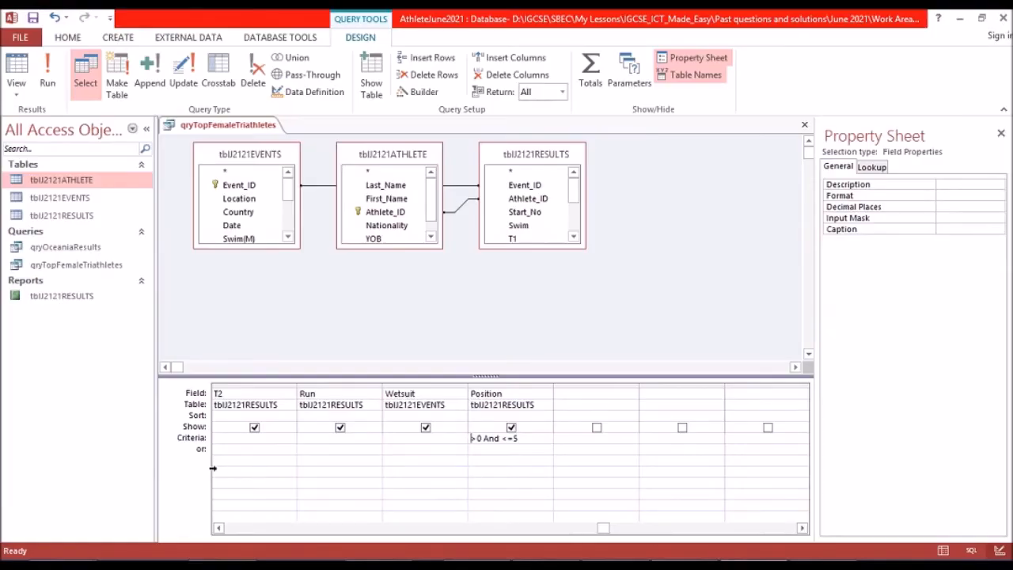
{"action": "left_click", "coordinate": [523, 530]}
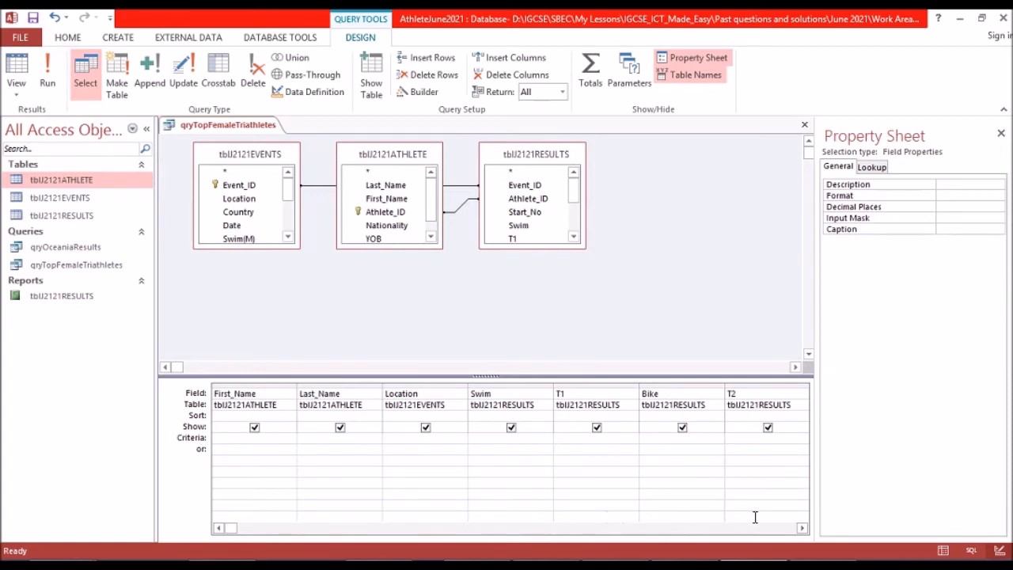
{"action": "left_click", "coordinate": [802, 529]}
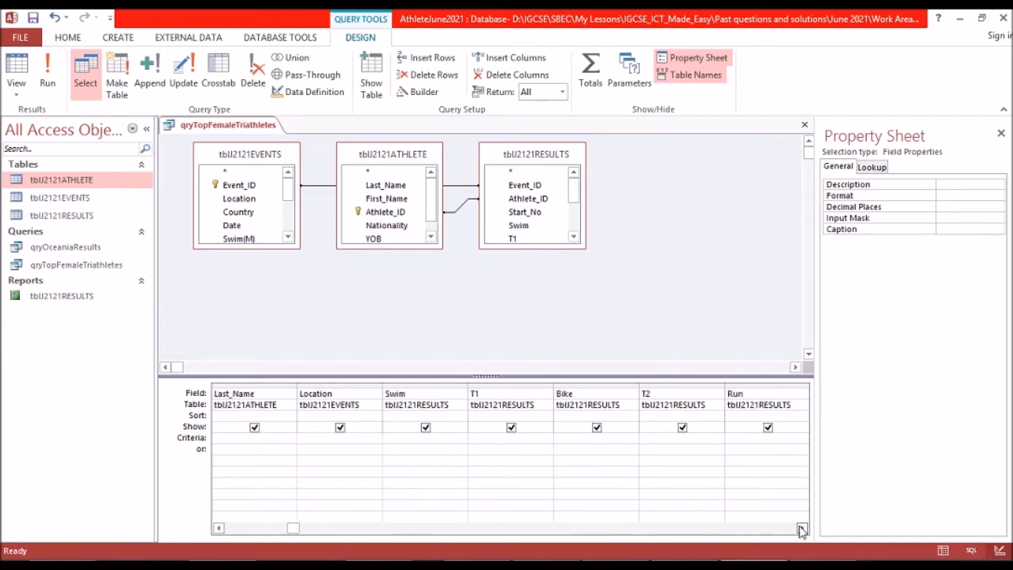
{"action": "left_click", "coordinate": [802, 530]}
{"action": "left_click", "coordinate": [802, 529]}
{"action": "left_click", "coordinate": [802, 528]}
{"action": "left_click", "coordinate": [802, 529]}
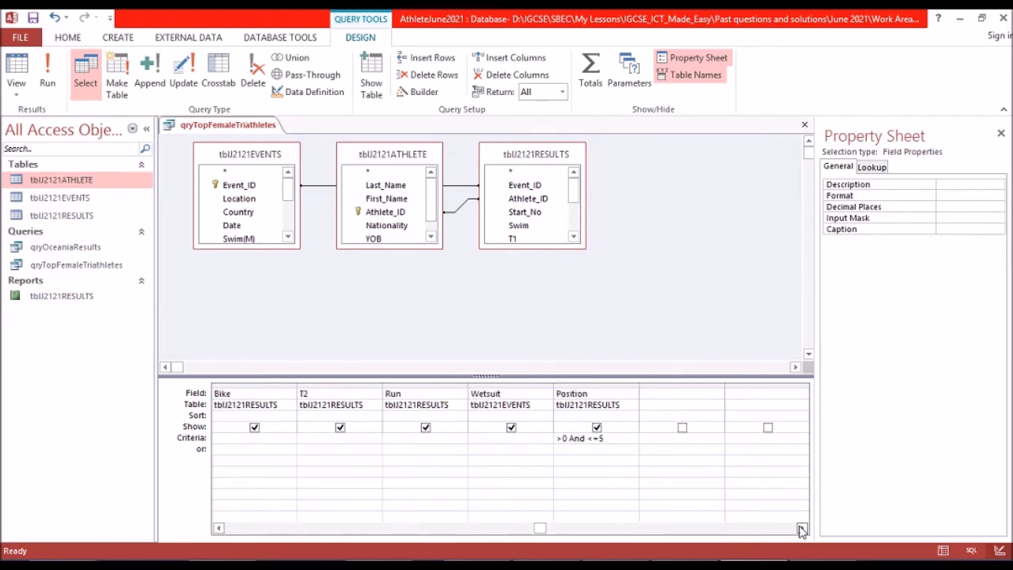
Add the Gender field from the tblJ2121ATHLETE table in the empty query column after Position.
{"action": "left_click", "coordinate": [672, 396]}
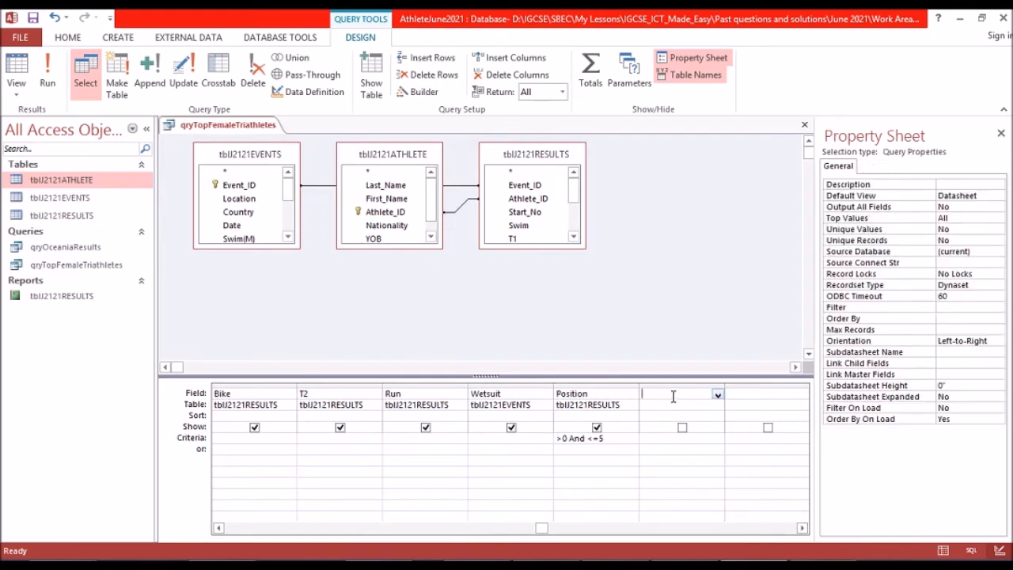
{"action": "left_click", "coordinate": [718, 395]}
{"action": "left_click", "coordinate": [716, 403]}
{"action": "left_click", "coordinate": [717, 407]}
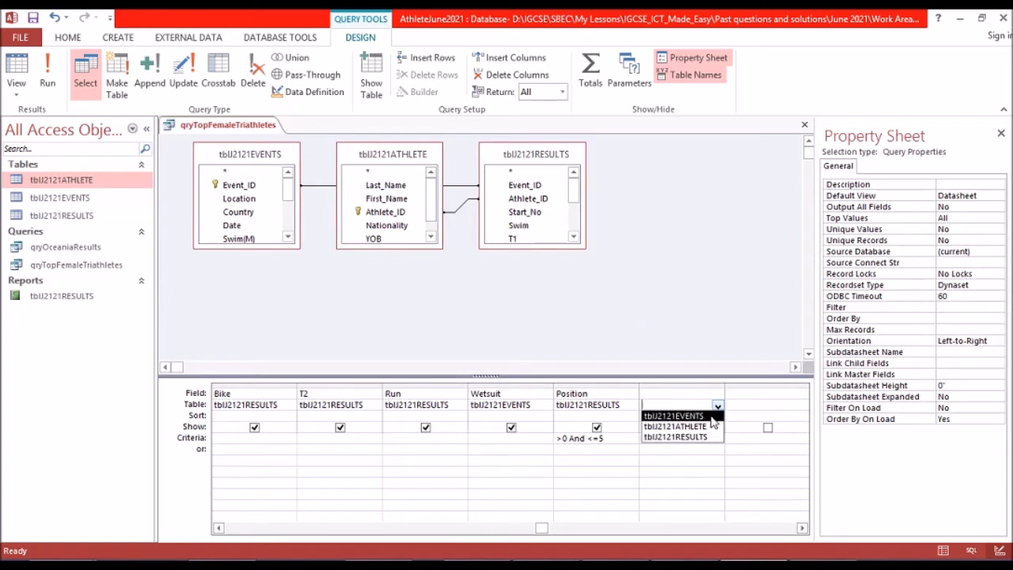
{"action": "left_click", "coordinate": [707, 427]}
{"action": "left_click", "coordinate": [714, 393]}
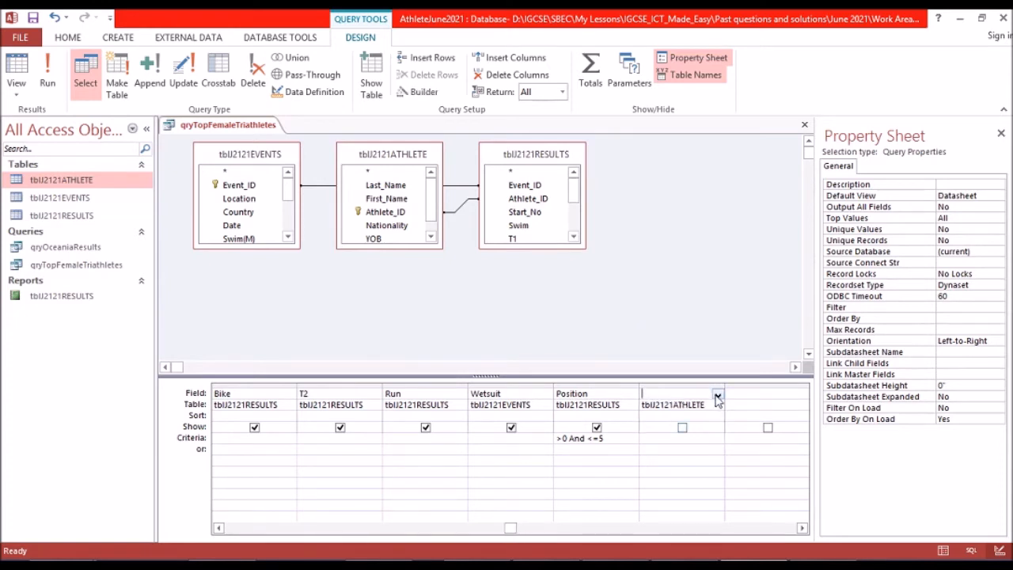
{"action": "left_click", "coordinate": [717, 395]}
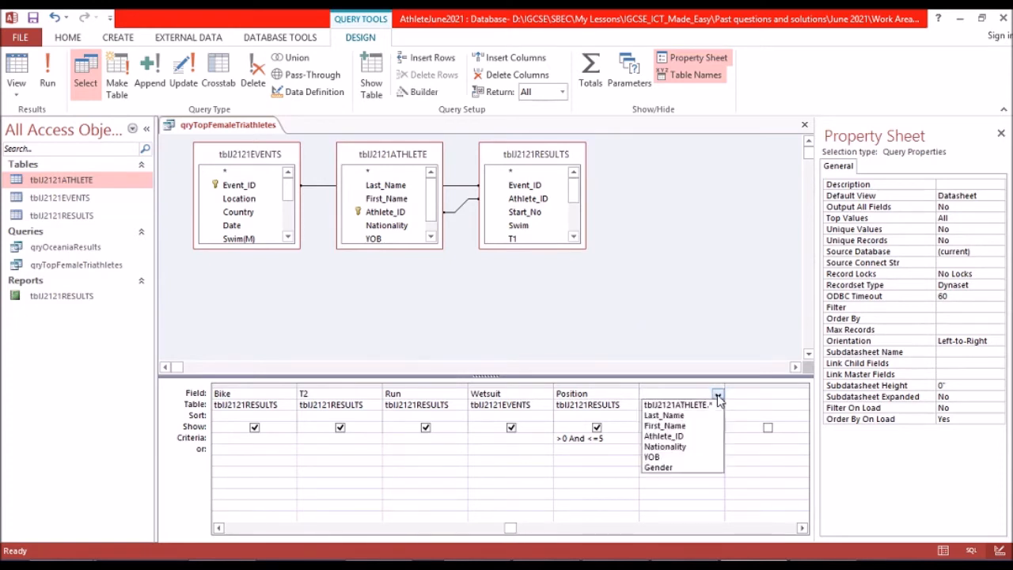
{"action": "left_click", "coordinate": [684, 467]}
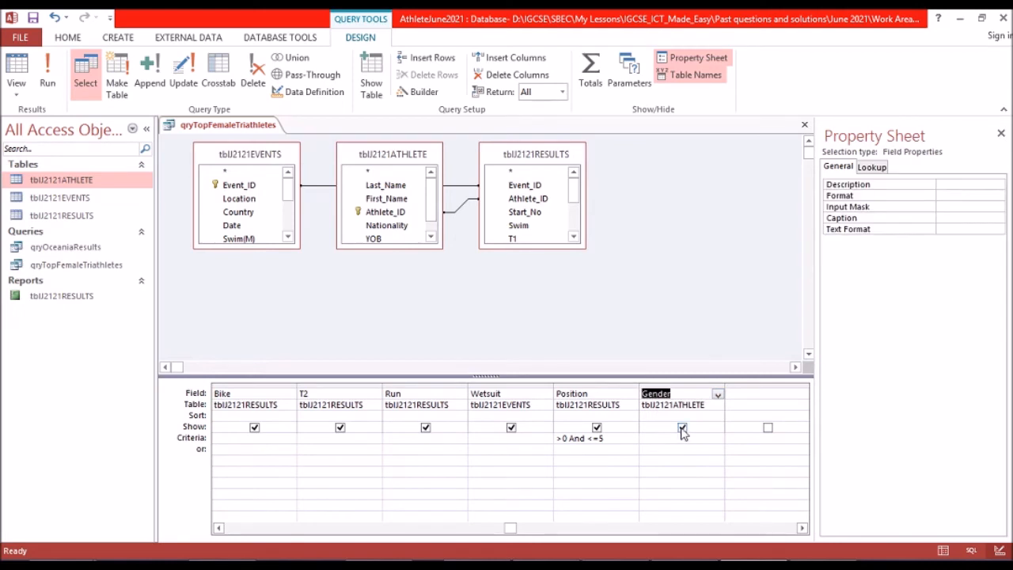
Hide the Gender field from the output with its criteria set to "Female", and run the query to check the records.
{"action": "left_click", "coordinate": [682, 428]}
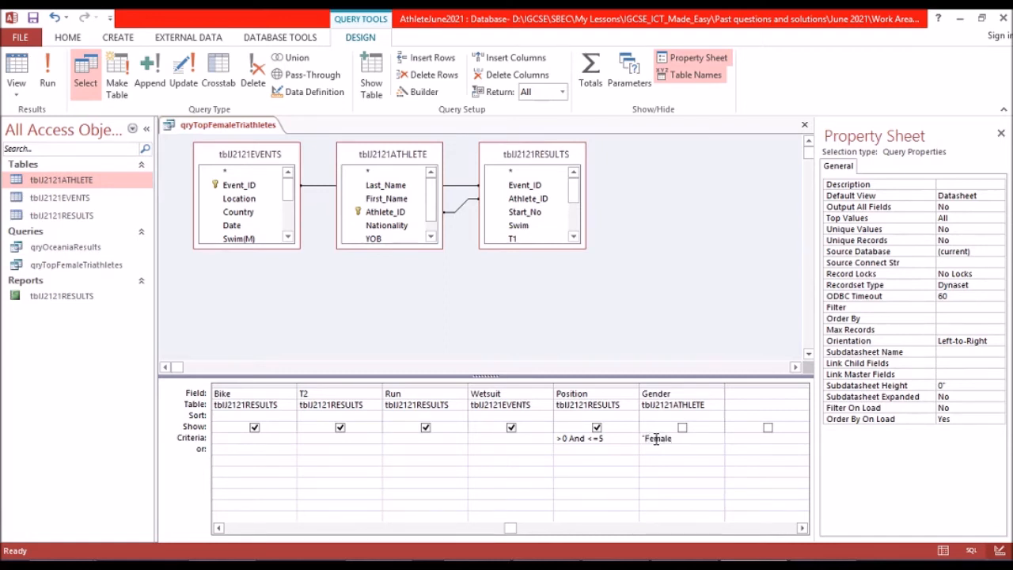
{"action": "type", "text": "\""}
{"action": "left_click", "coordinate": [47, 82]}
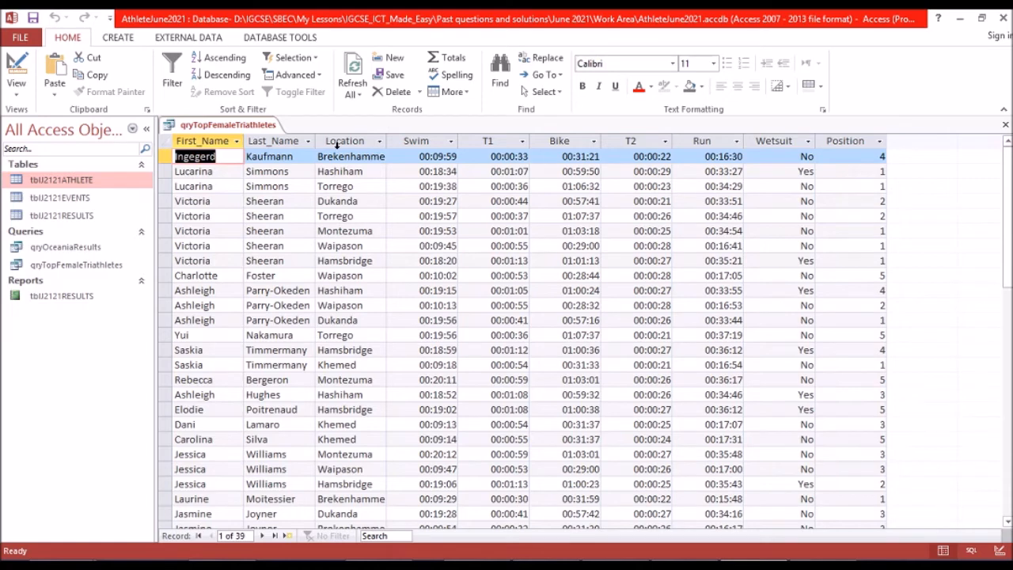
{"action": "left_click", "coordinate": [18, 88]}
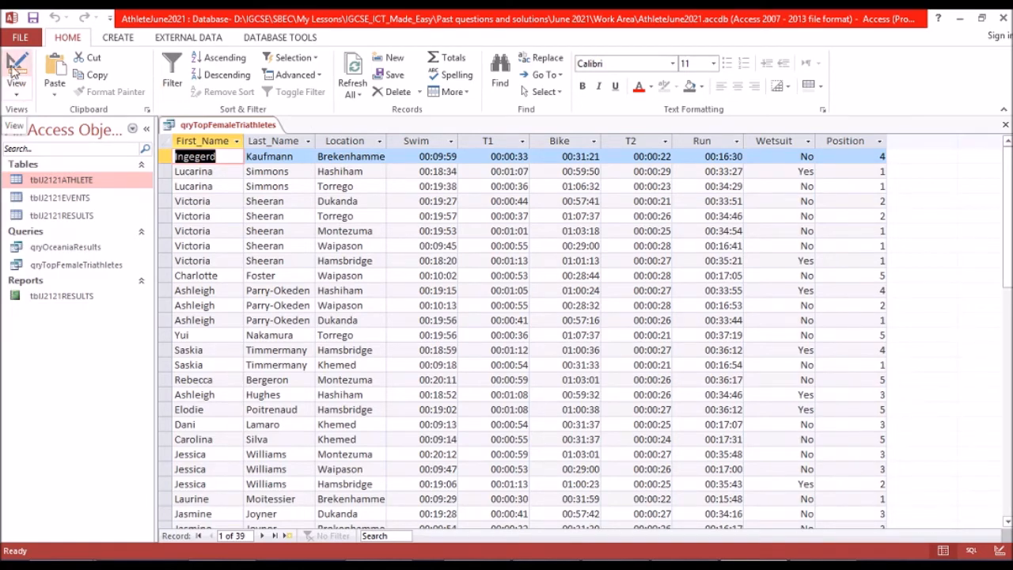
Show the Gender field in the query output, run the query to check its values, and hide the field again in the design.
{"action": "left_click", "coordinate": [682, 427]}
{"action": "left_click", "coordinate": [17, 63]}
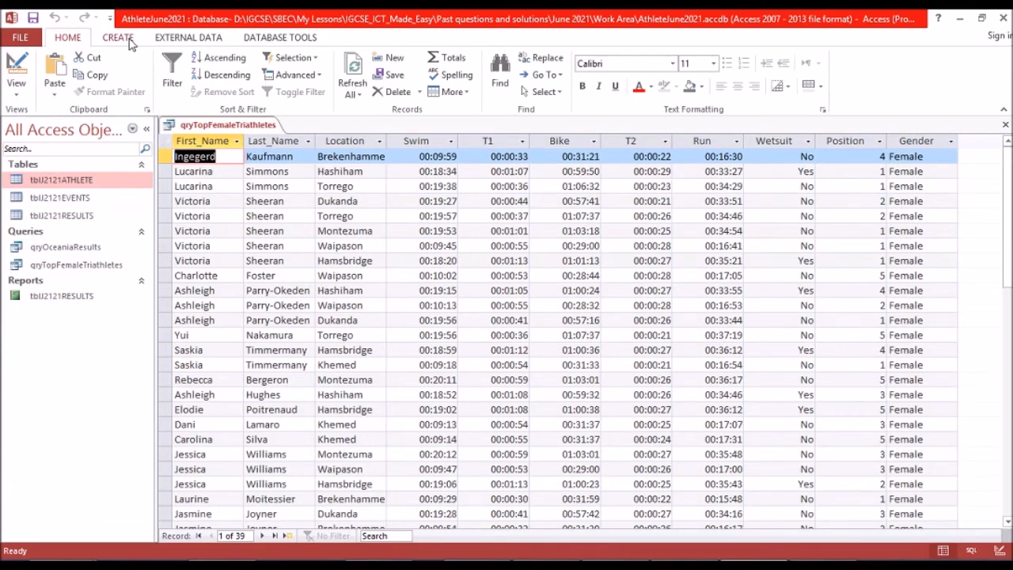
{"action": "left_click", "coordinate": [18, 63]}
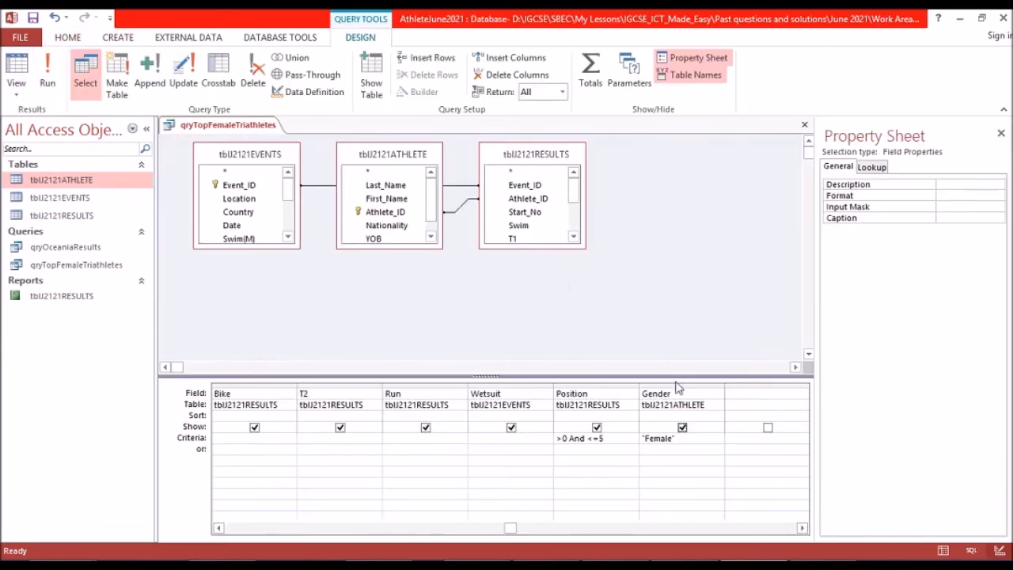
{"action": "left_click", "coordinate": [682, 428]}
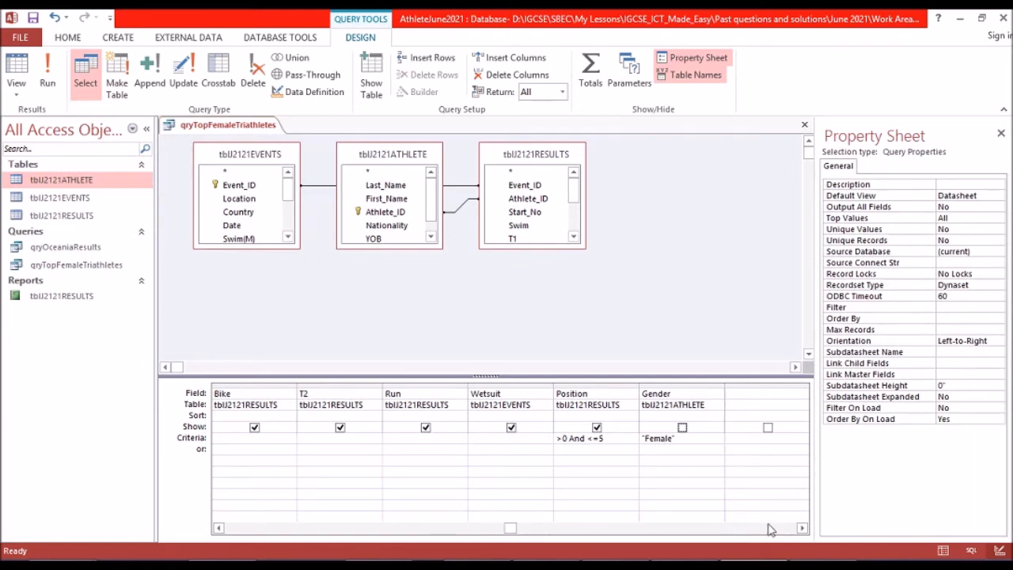
Switch to the exam paper, check question 20's requirement for the Total_Transition field, and return to Access.
{"action": "mouse_move", "coordinate": [811, 558]}
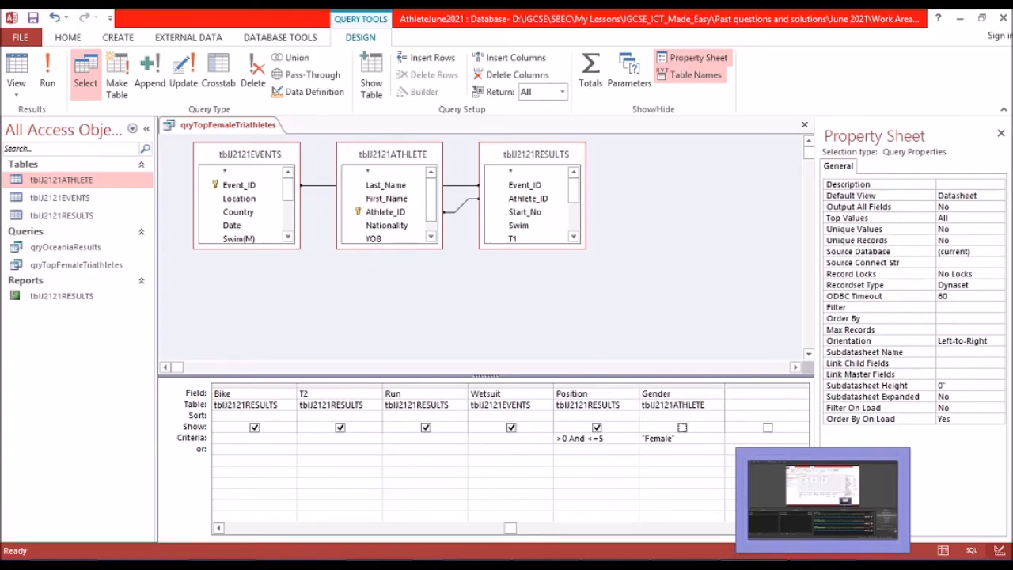
{"action": "left_click", "coordinate": [695, 558]}
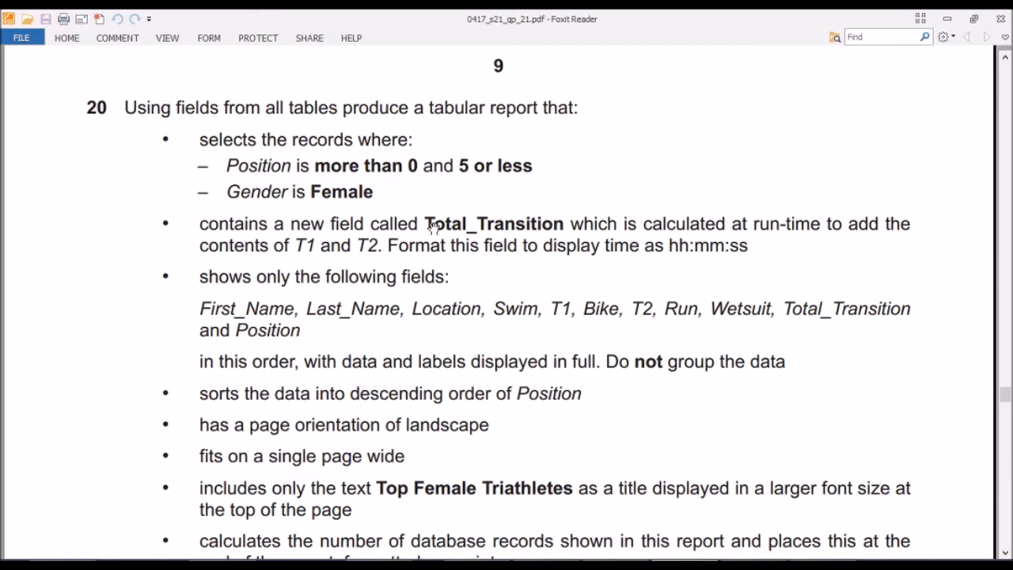
{"action": "left_click_drag", "start_coordinate": [426, 223], "coordinate": [566, 223]}
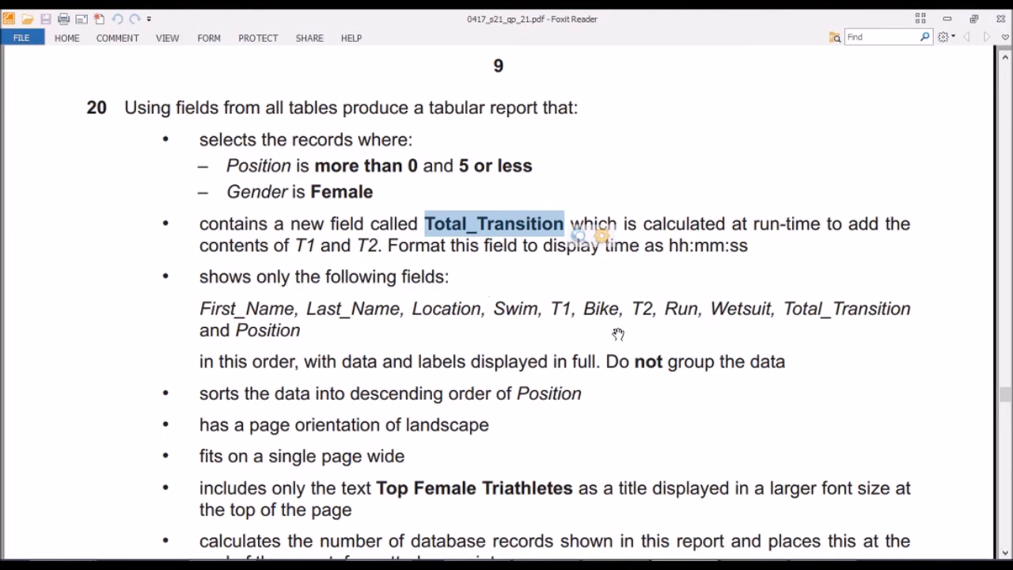
{"action": "key", "text": "alt+Tab"}
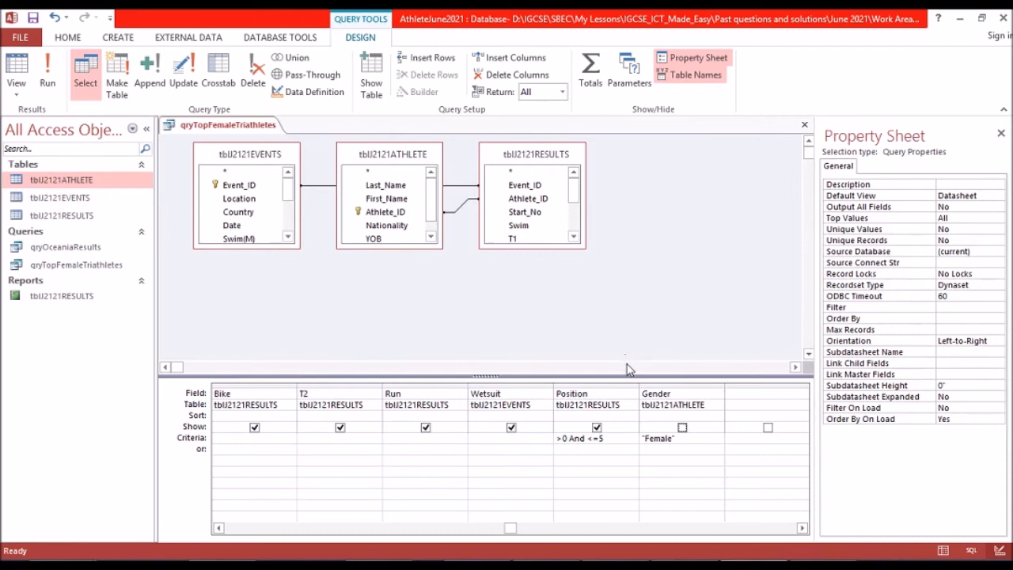
Add the calculated field Total_Transition: [T1]+[T2] in the query column after Gender, show it in the output, and run the query.
{"action": "left_click", "coordinate": [741, 394]}
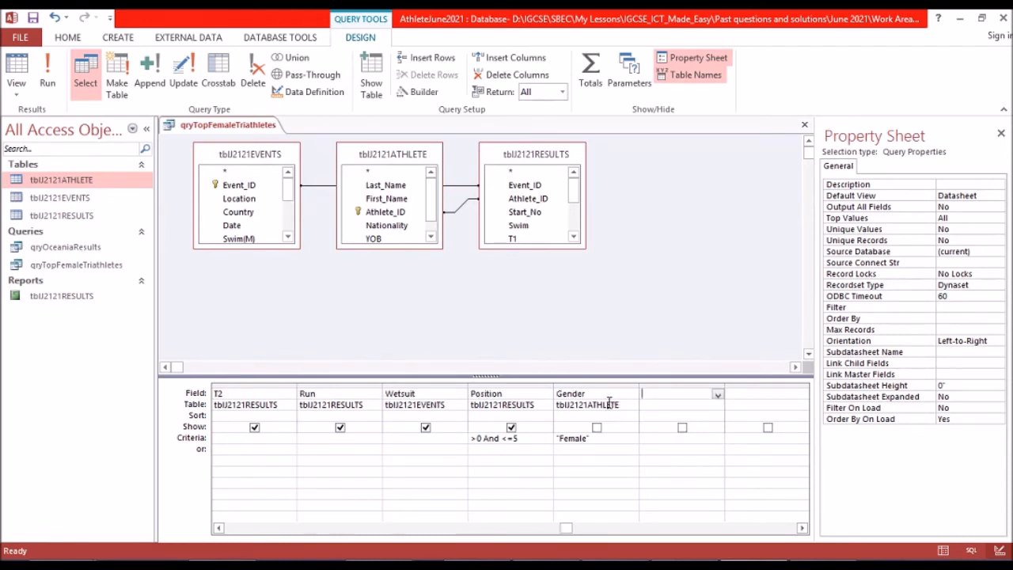
{"action": "type", "text": "Total_Transition"}
{"action": "type", "text": "[T1"}
{"action": "type", "text": "]+[T2"}
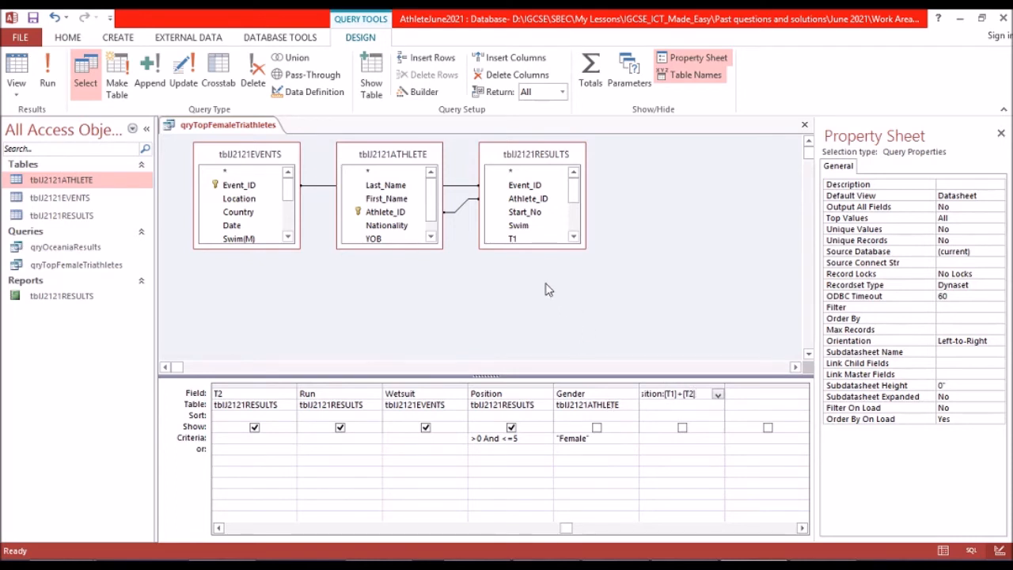
{"action": "left_click", "coordinate": [683, 428]}
{"action": "left_click", "coordinate": [682, 428]}
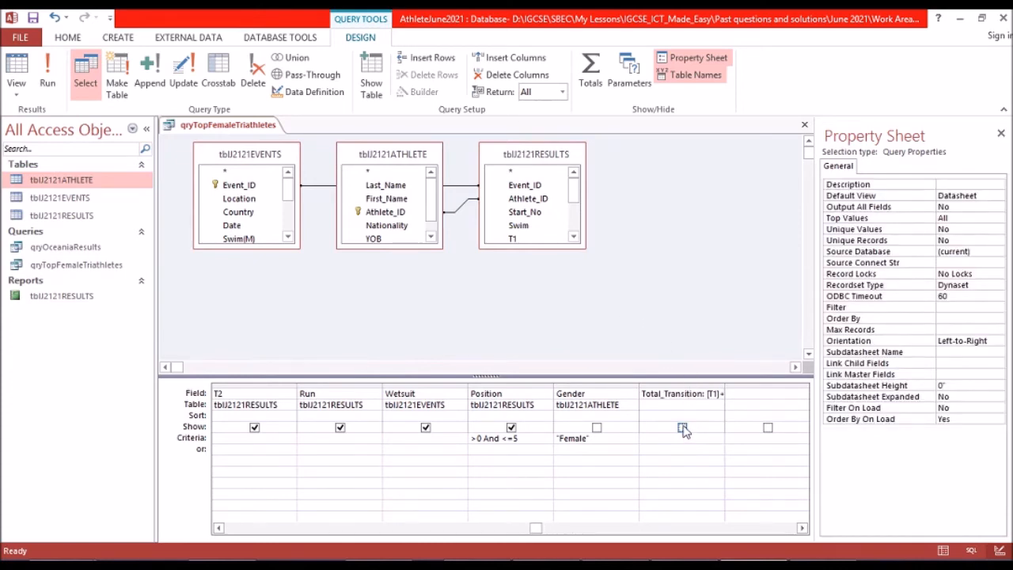
{"action": "left_click", "coordinate": [48, 77]}
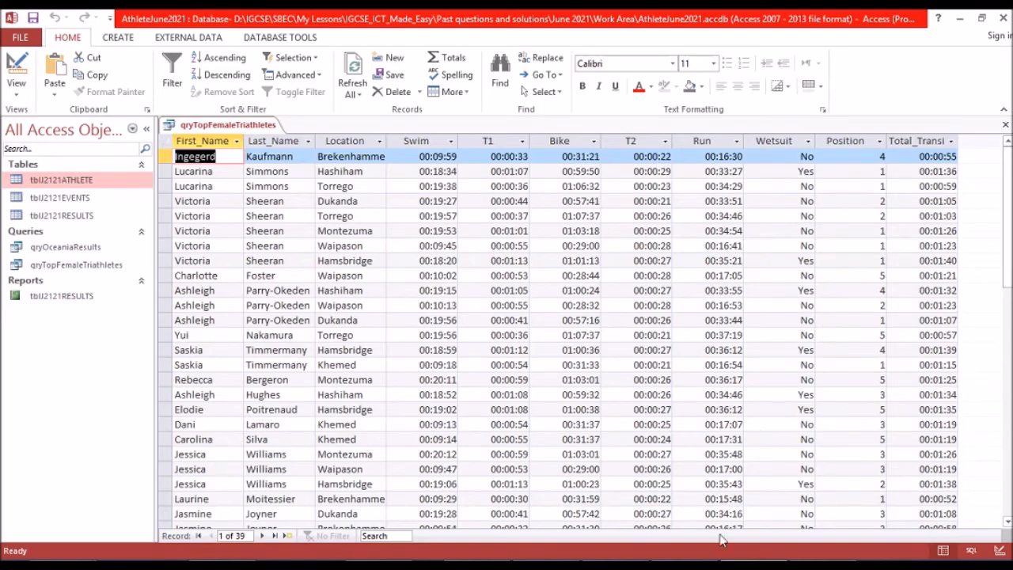
Switch to the exam paper and read question 20's time format, field order, sorting and report layout requirements.
{"action": "left_click", "coordinate": [707, 566]}
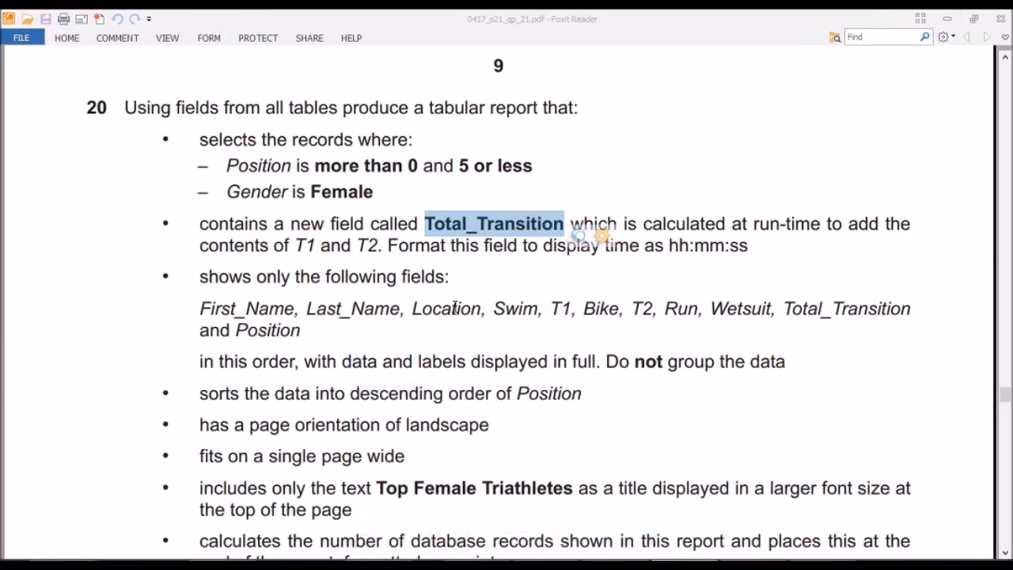
{"action": "left_click", "coordinate": [648, 316]}
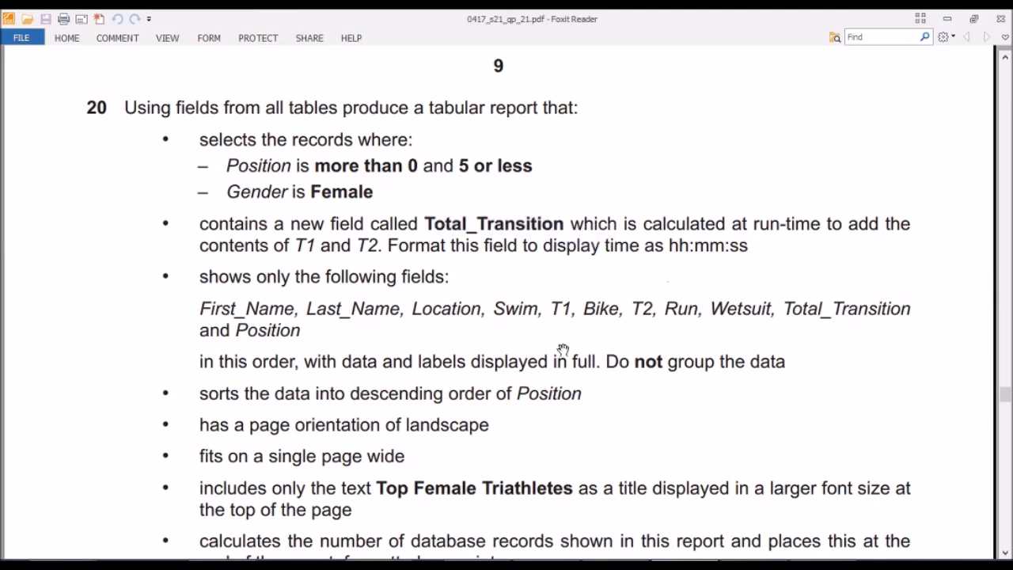
{"action": "scroll", "coordinate": [563, 350], "scroll_direction": "down", "scroll_amount": 2}
{"action": "scroll", "coordinate": [563, 343], "scroll_direction": "down", "scroll_amount": 2}
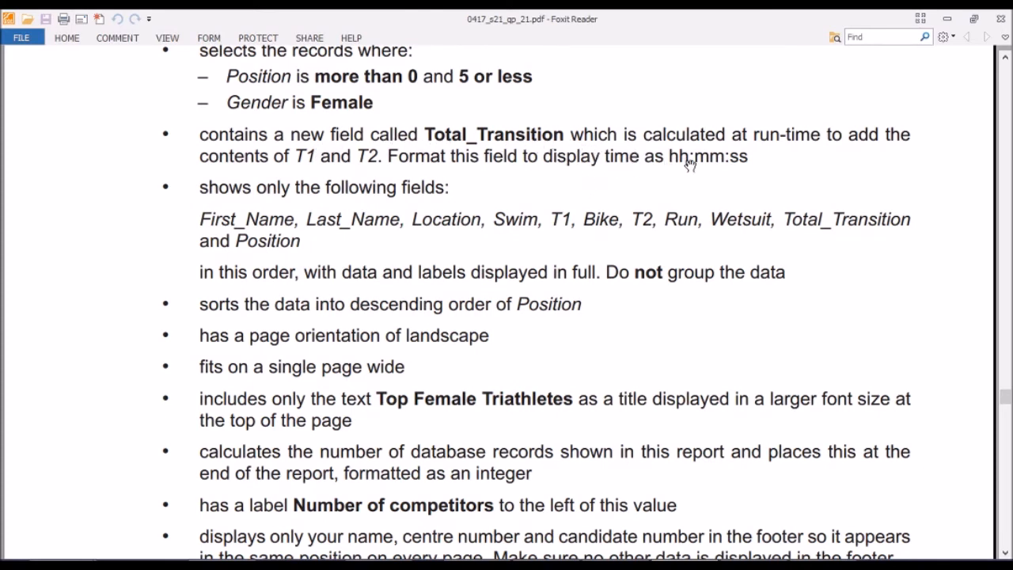
{"action": "scroll", "coordinate": [422, 252], "scroll_direction": "down", "scroll_amount": 1}
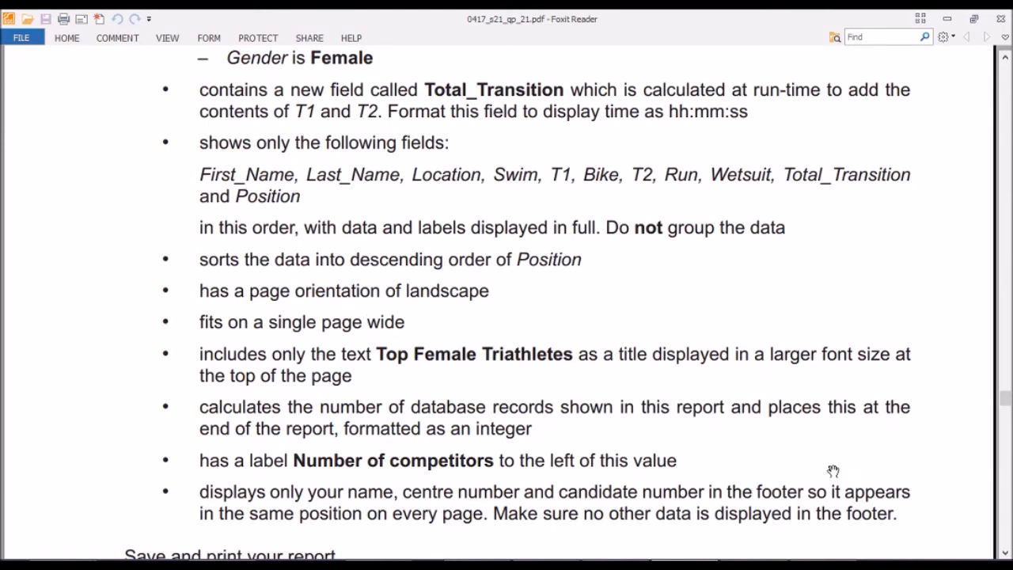
Switch back to Access, then save and close the qryTopFemaleTriathletes query.
{"action": "left_click", "coordinate": [751, 563]}
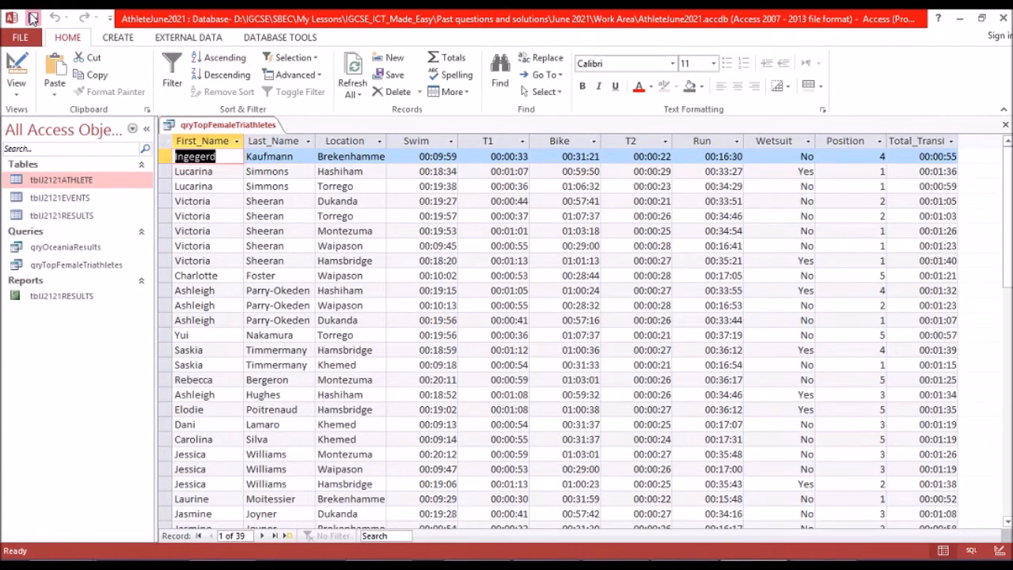
{"action": "right_click", "coordinate": [247, 129]}
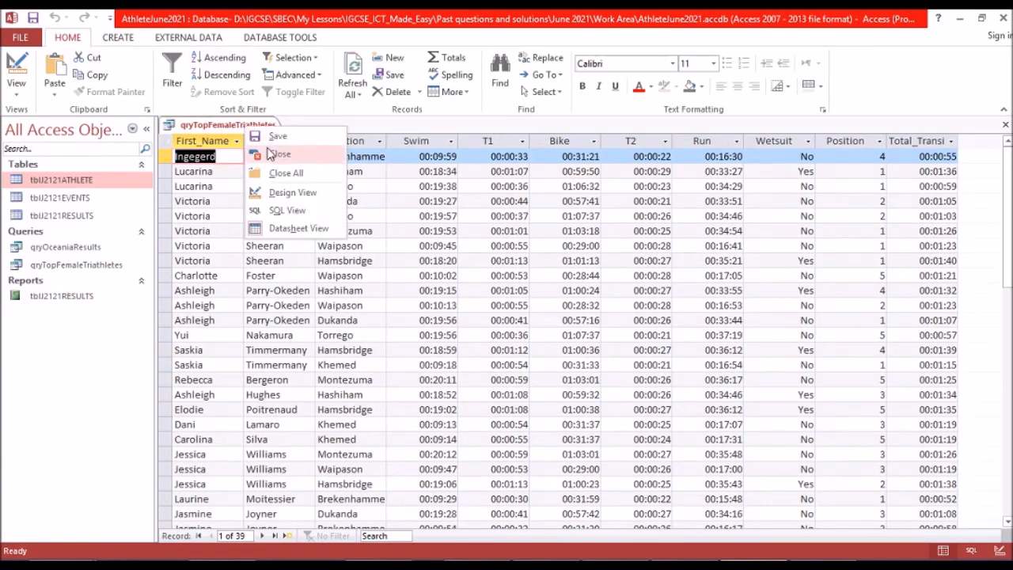
{"action": "left_click", "coordinate": [270, 157]}
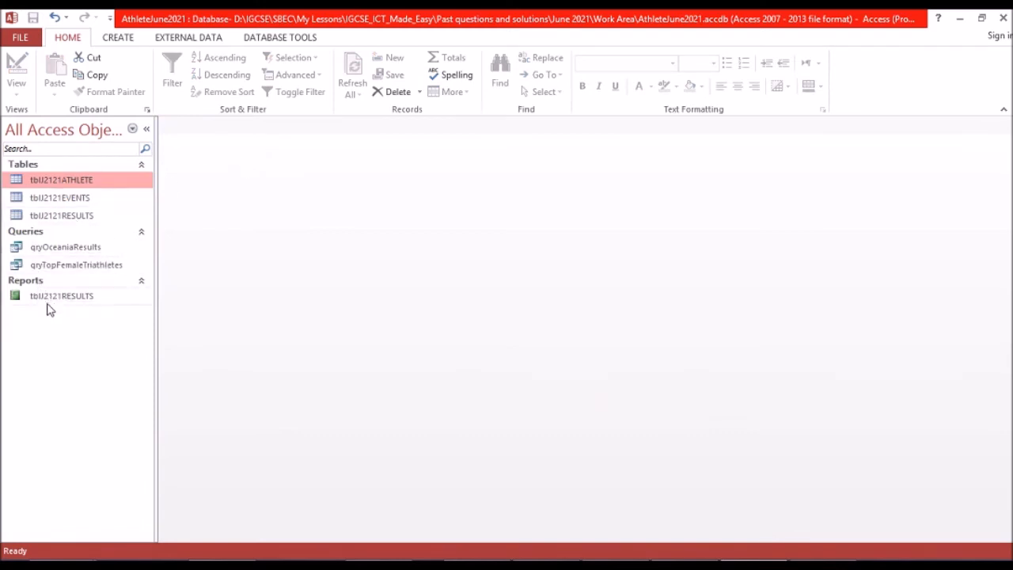
Reopen the qryTopFemaleTriathletes query, look through its records, and close it.
{"action": "left_click", "coordinate": [75, 266]}
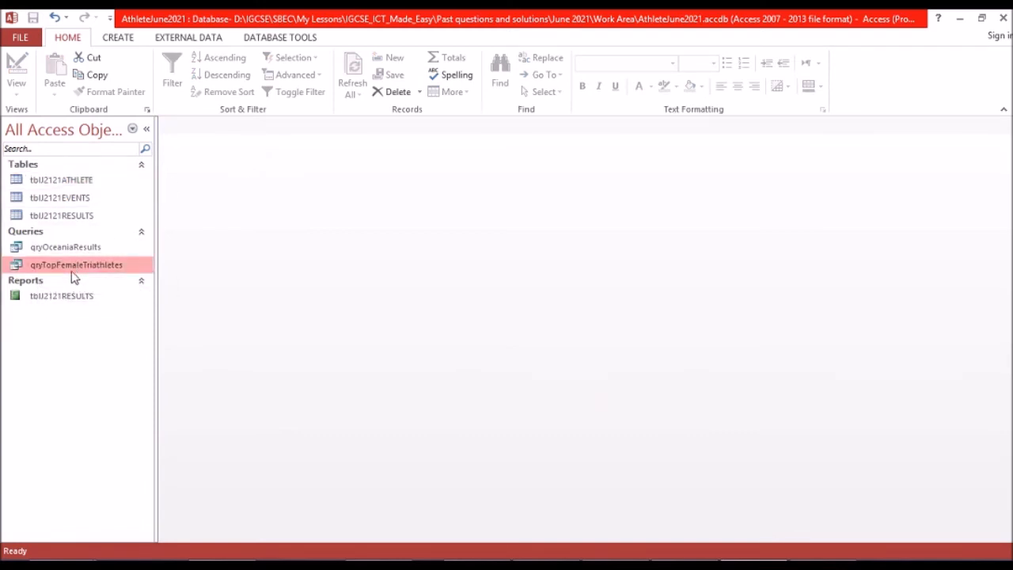
{"action": "double_click", "coordinate": [117, 266]}
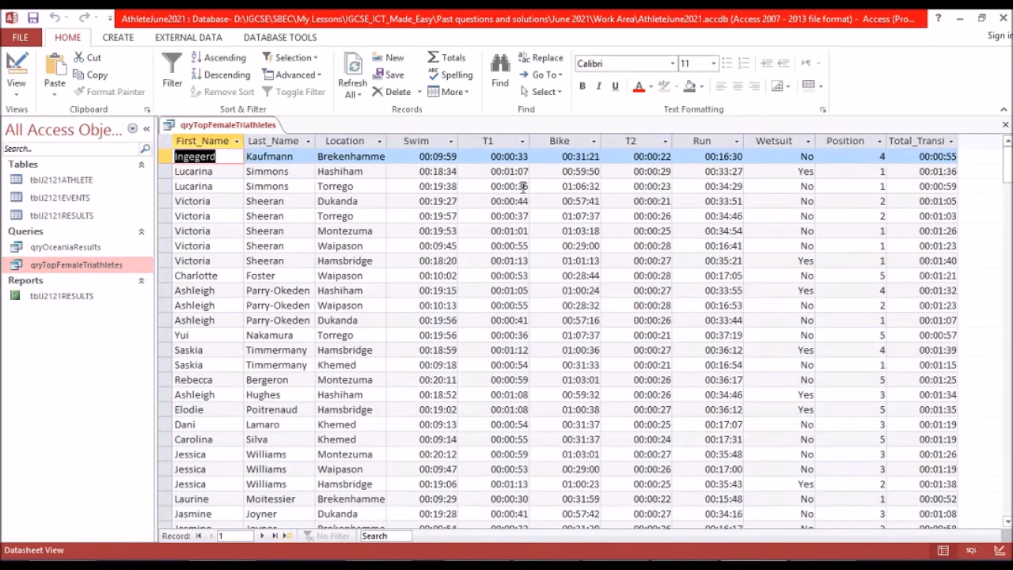
{"action": "scroll", "coordinate": [524, 194], "scroll_direction": "down", "scroll_amount": 6}
{"action": "scroll", "coordinate": [521, 198], "scroll_direction": "down", "scroll_amount": 4}
{"action": "scroll", "coordinate": [519, 198], "scroll_direction": "up", "scroll_amount": 9}
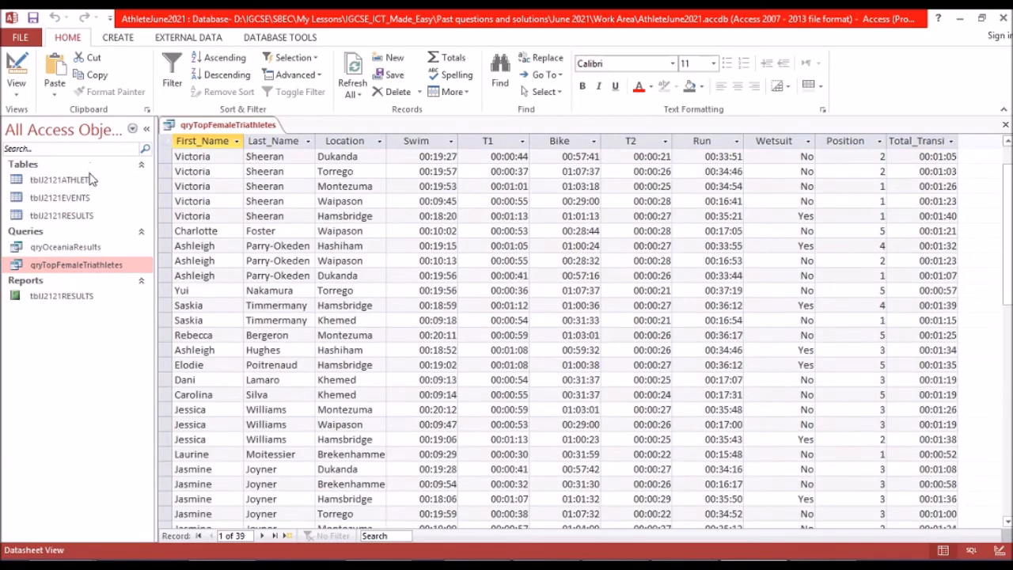
{"action": "right_click", "coordinate": [247, 124]}
{"action": "left_click", "coordinate": [266, 151]}
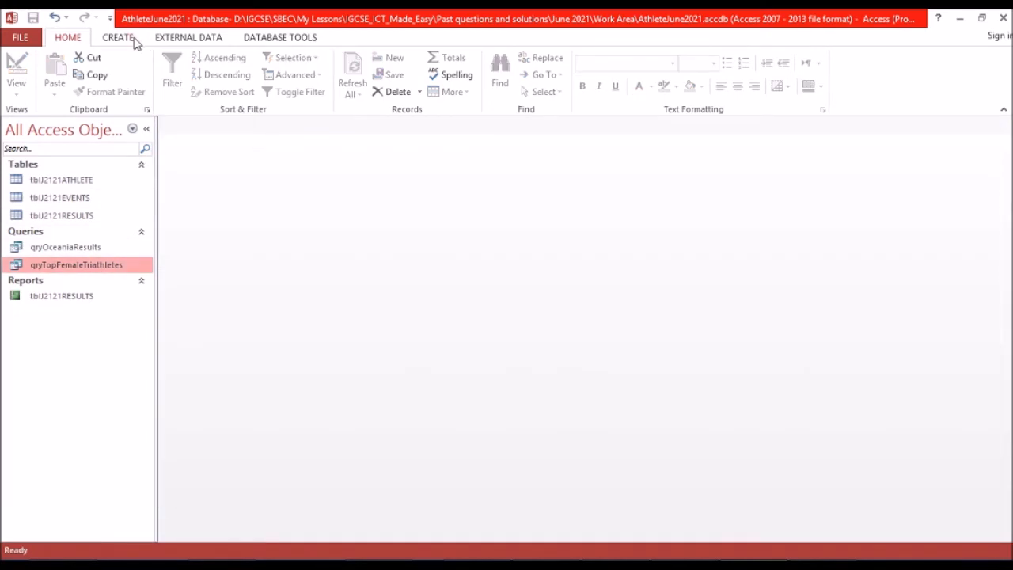
Start the Report Wizard for qryTopFemaleTriathletes and compare its available fields with the field list in the exam paper.
{"action": "left_click", "coordinate": [129, 38]}
{"action": "left_click", "coordinate": [533, 60]}
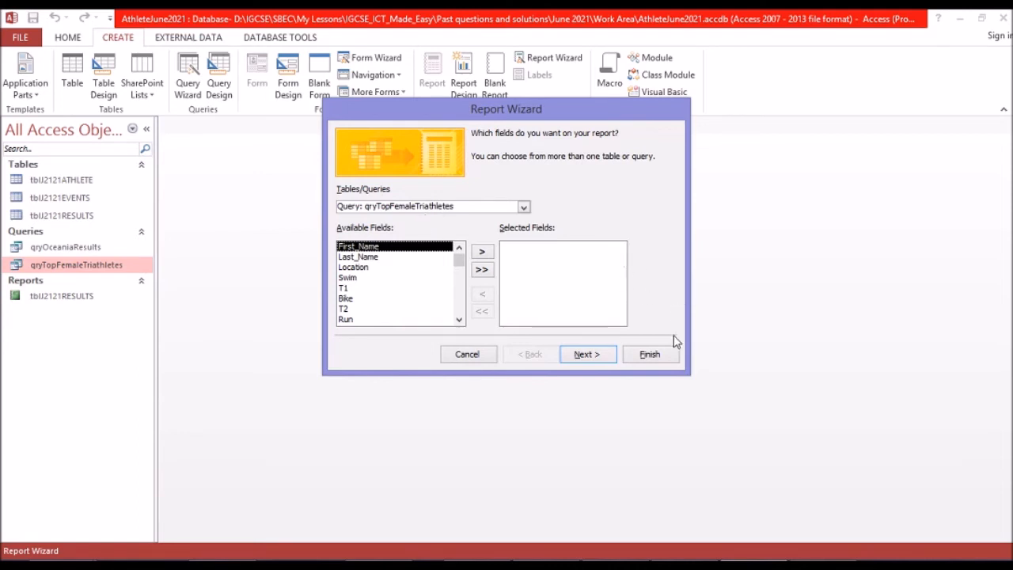
{"action": "mouse_move", "coordinate": [676, 558]}
{"action": "left_click", "coordinate": [752, 465]}
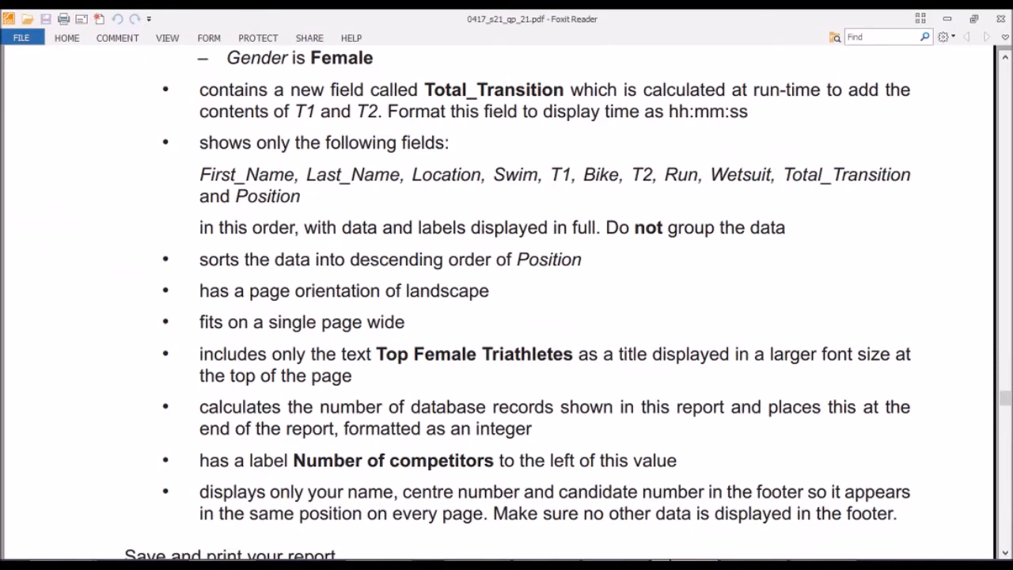
{"action": "key", "text": "alt+Tab"}
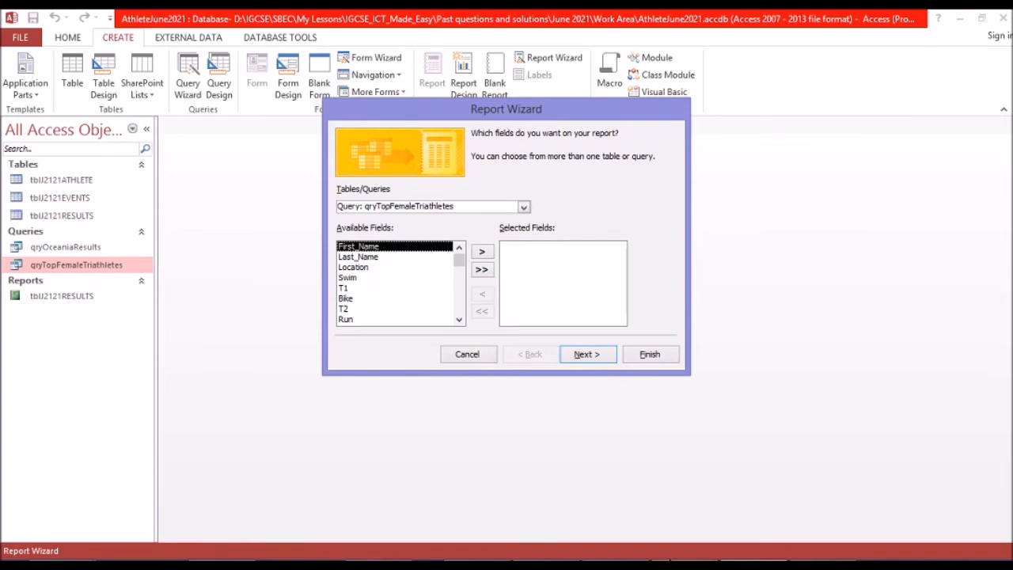
{"action": "key", "text": "alt+Tab"}
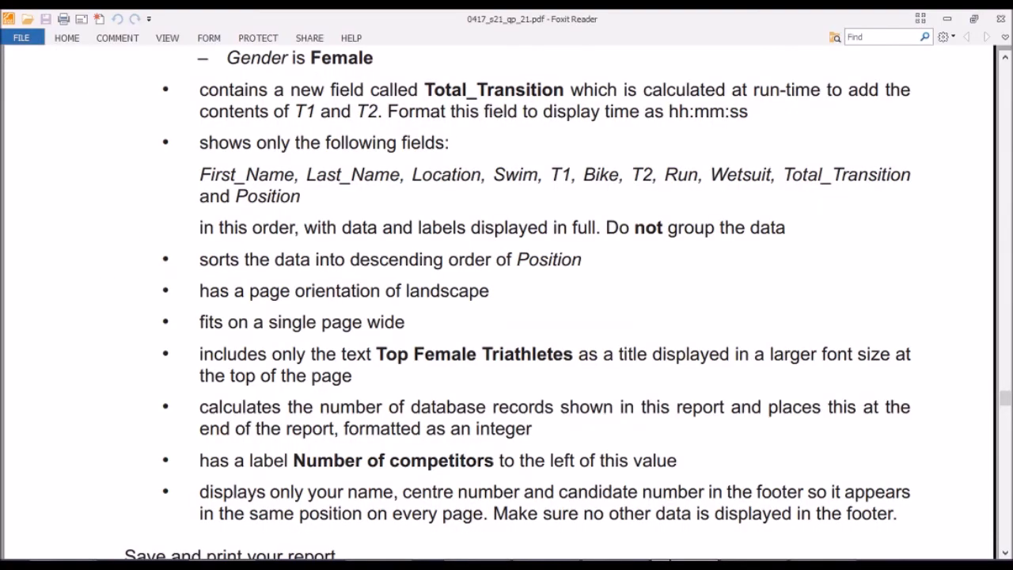
{"action": "key", "text": "alt+Tab"}
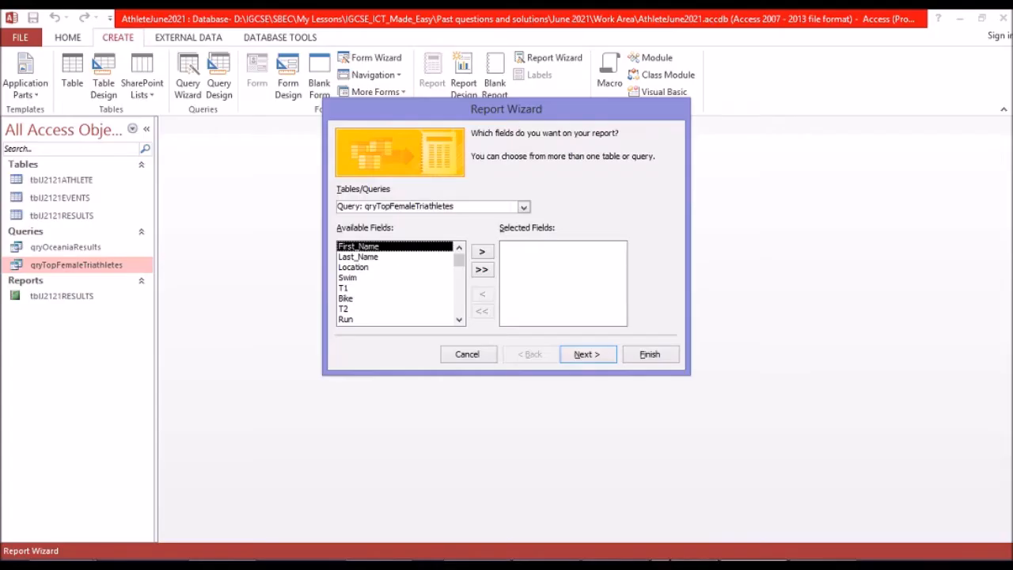
{"action": "left_click", "coordinate": [458, 304]}
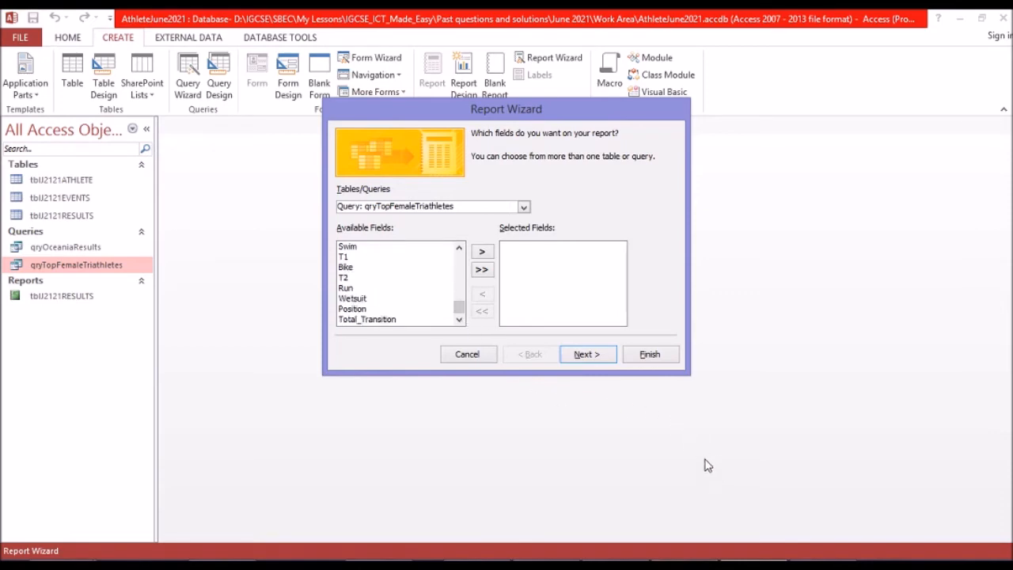
{"action": "left_click", "coordinate": [686, 507]}
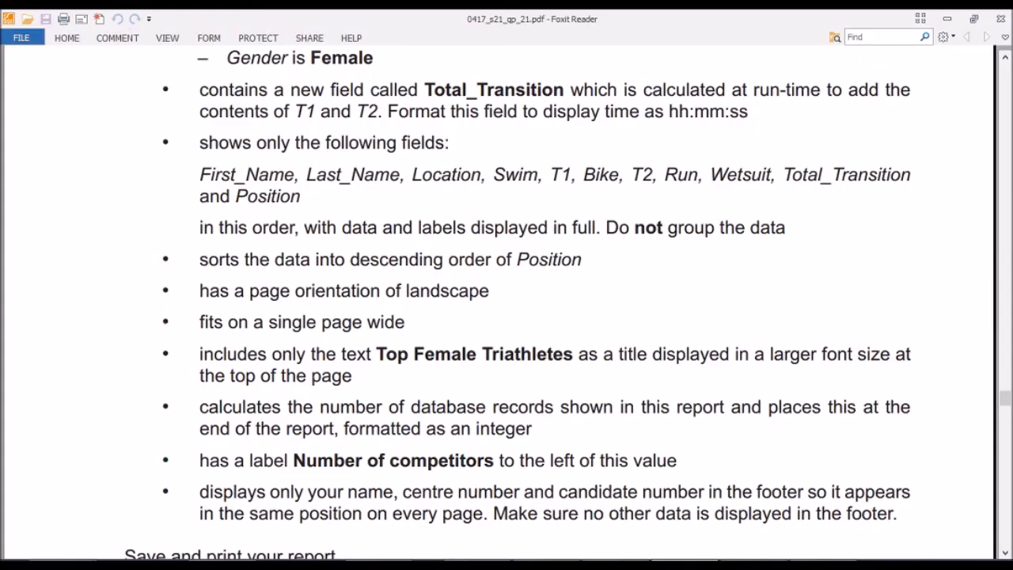
{"action": "key", "text": "alt+Tab"}
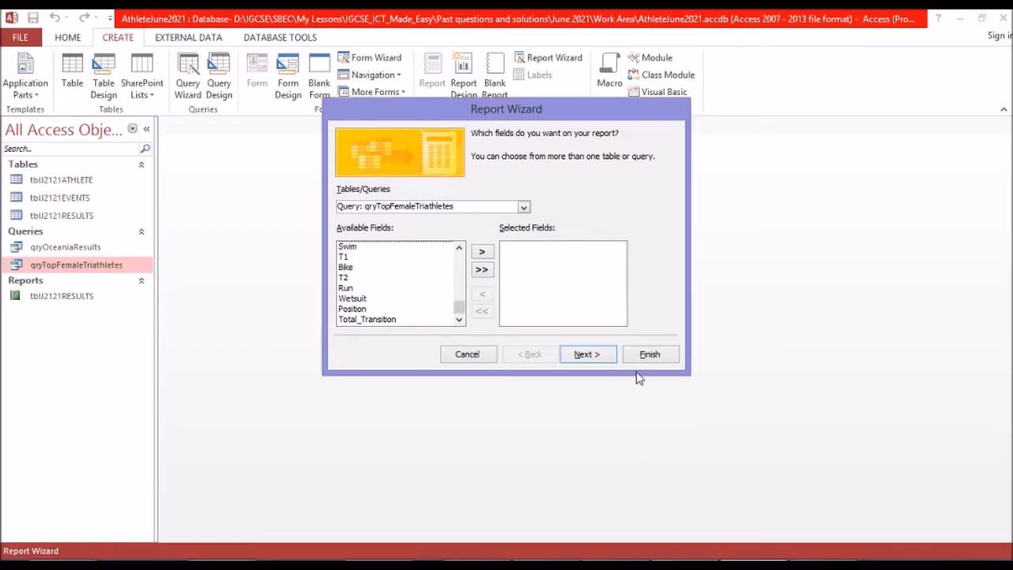
Include all the query's fields in the report, view the data by tblJ2121RESULTS, and proceed to sorting without grouping levels.
{"action": "left_click", "coordinate": [482, 270]}
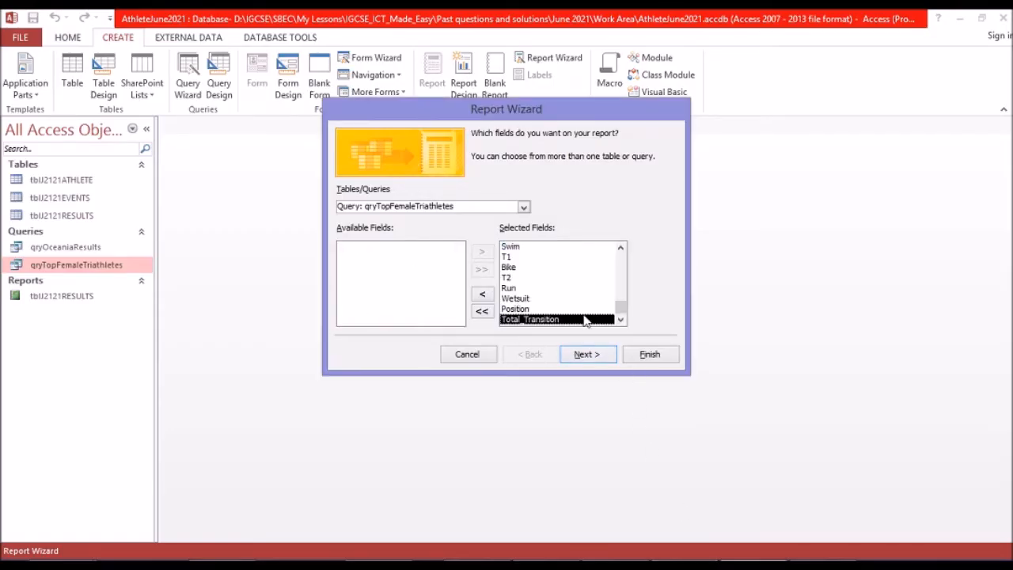
{"action": "left_click", "coordinate": [590, 356]}
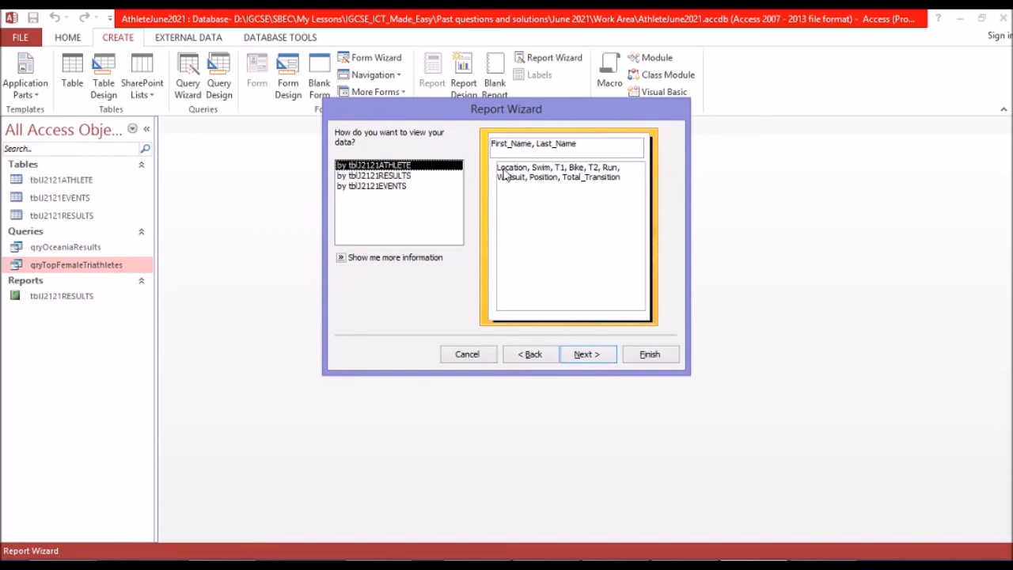
{"action": "left_click", "coordinate": [404, 176]}
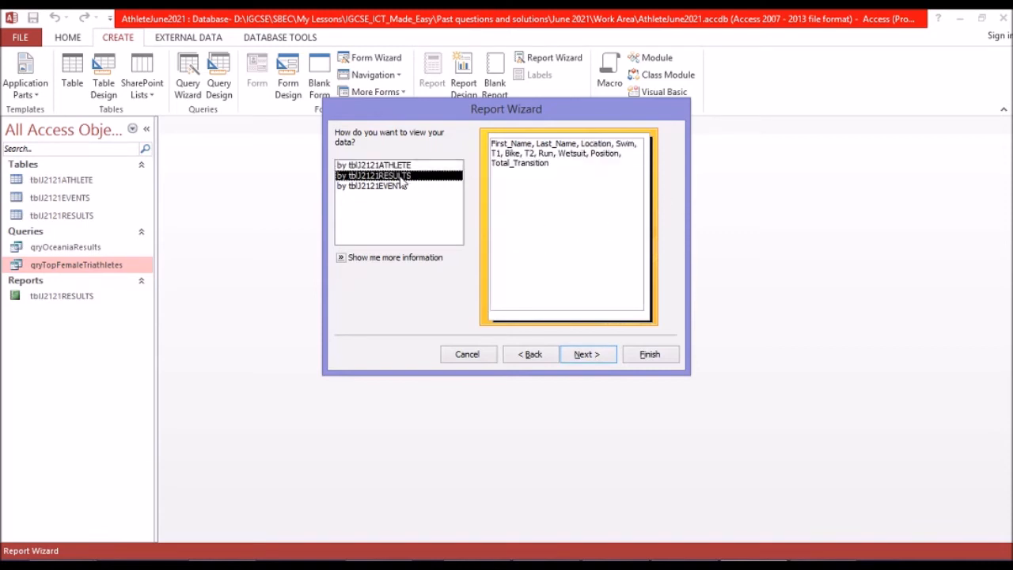
{"action": "left_click", "coordinate": [592, 360]}
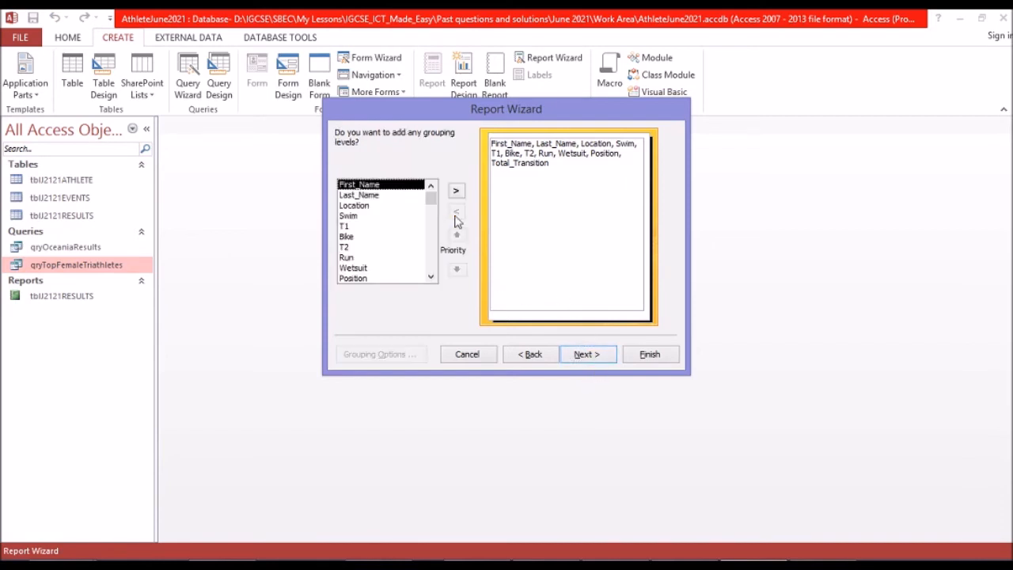
{"action": "left_click", "coordinate": [586, 358]}
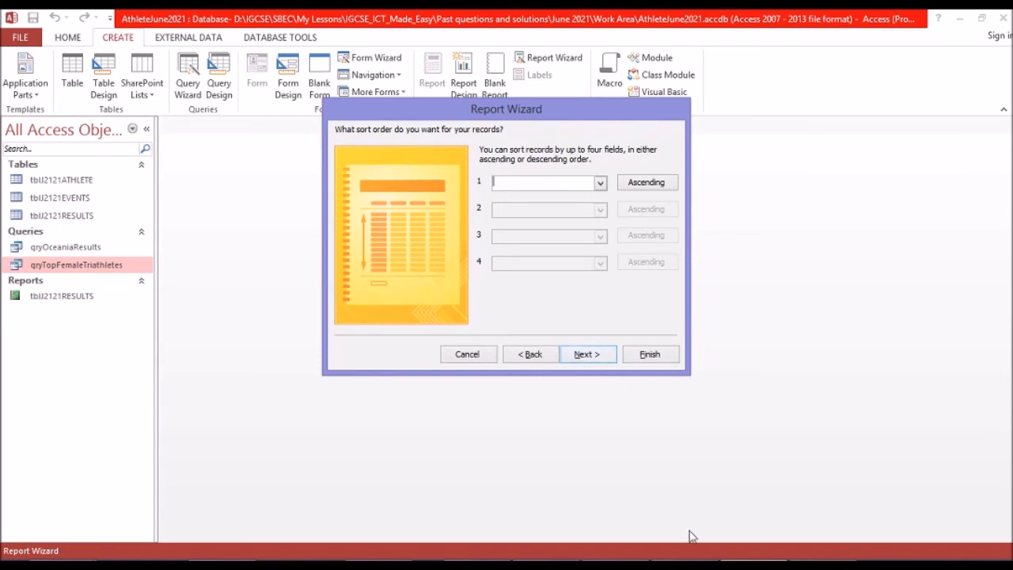
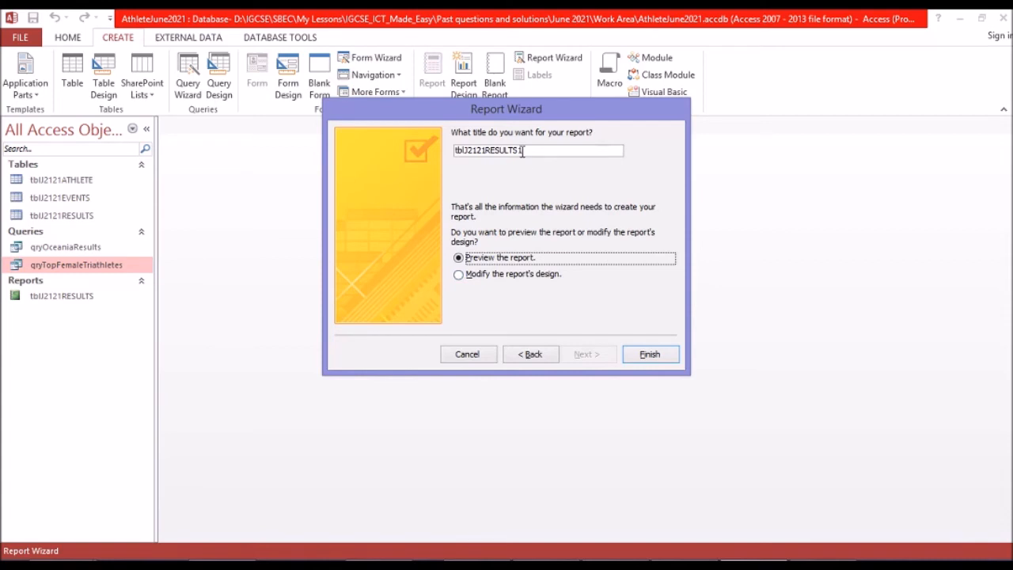
Title the report rpoTopFemaleTriathletes and finish the wizard with the option to modify the report's design.
{"action": "left_click_drag", "start_coordinate": [531, 148], "coordinate": [436, 152]}
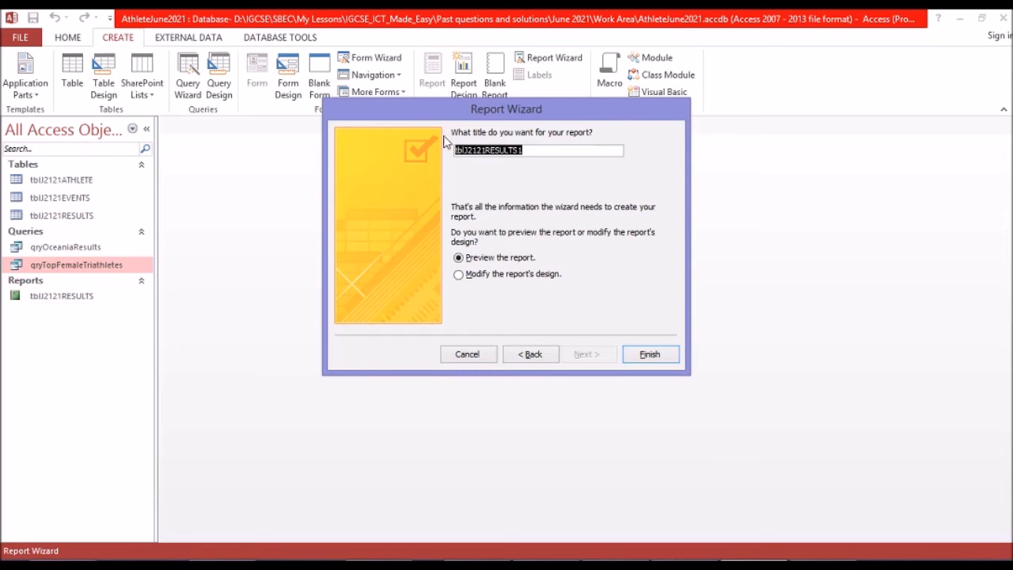
{"action": "type", "text": "rpo"}
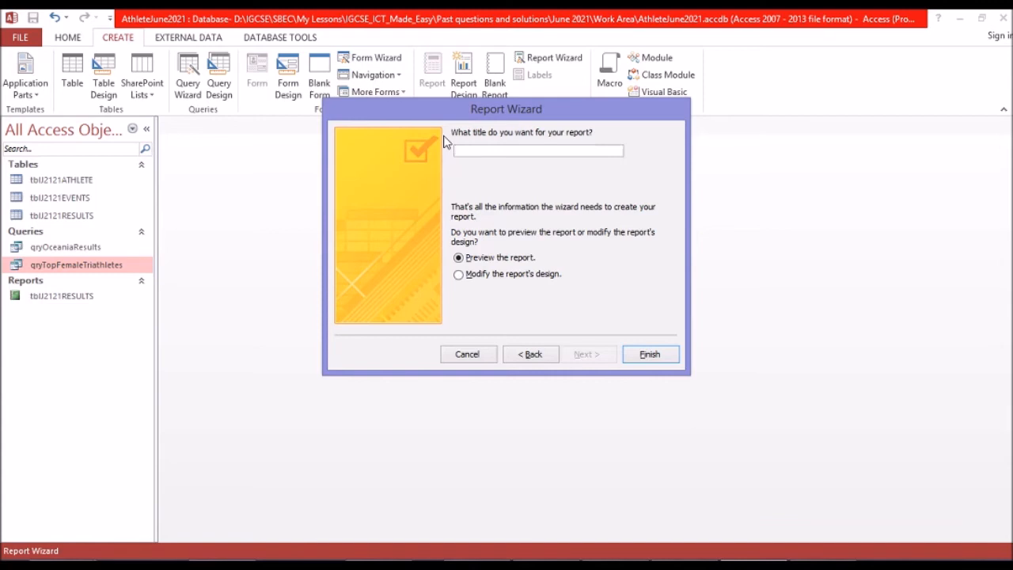
{"action": "type", "text": "po"}
{"action": "type", "text": "emaleTriathletes"}
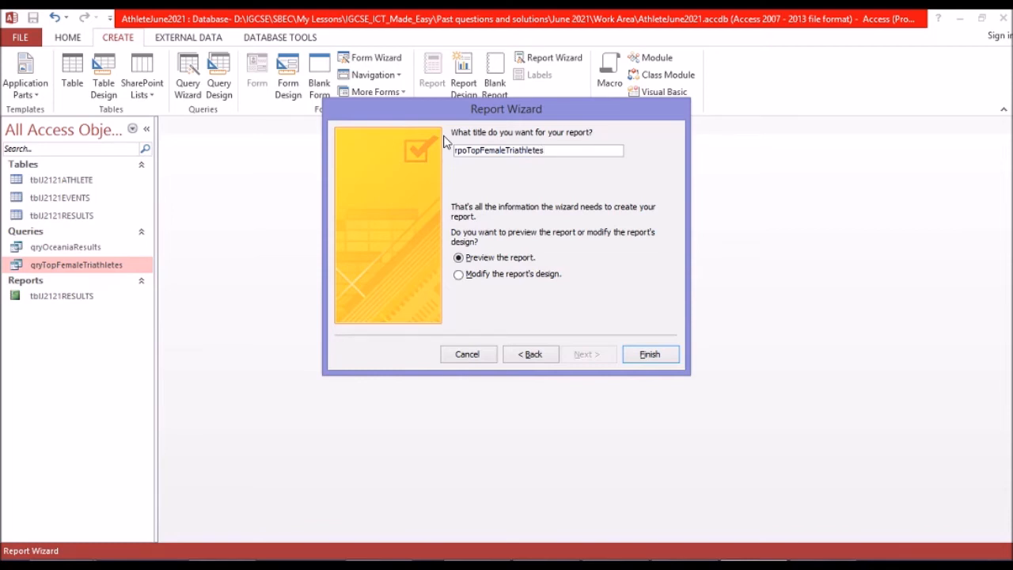
{"action": "left_click", "coordinate": [496, 277]}
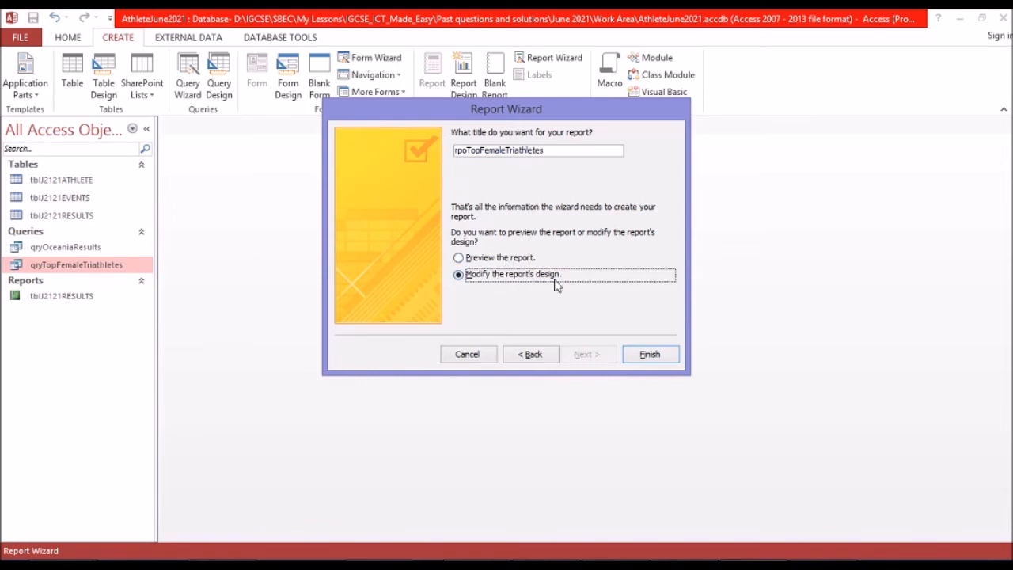
{"action": "left_click", "coordinate": [650, 355]}
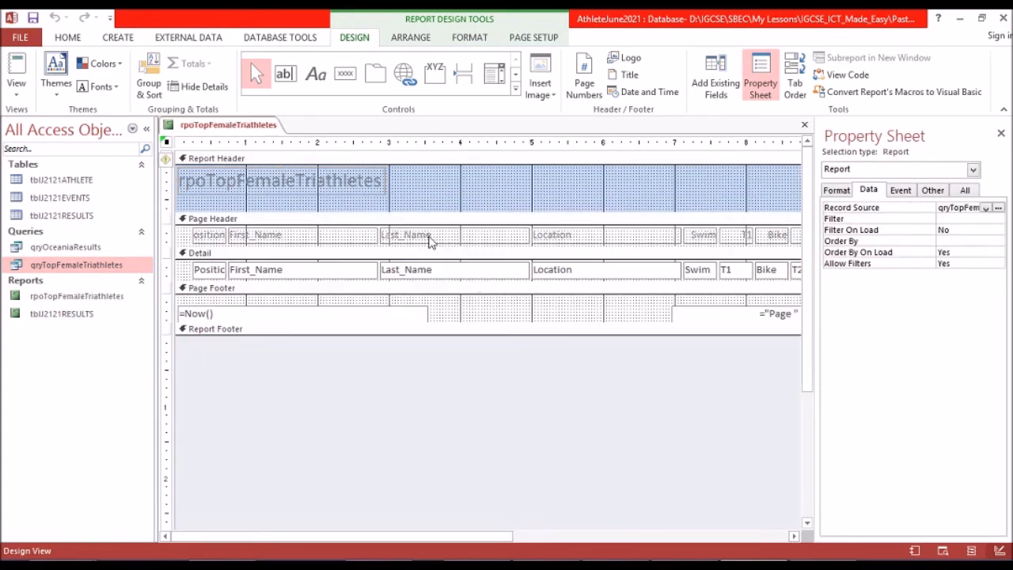
Replace the title text in the report header with "Top Female Triathletes".
{"action": "left_click", "coordinate": [327, 180]}
{"action": "left_click", "coordinate": [327, 180]}
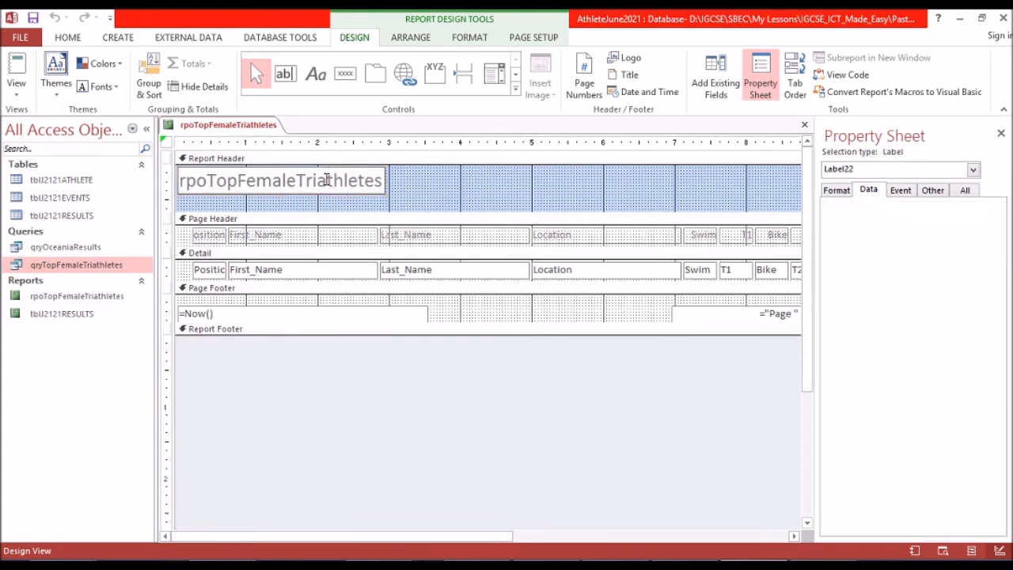
{"action": "left_click_drag", "start_coordinate": [385, 180], "coordinate": [160, 180]}
{"action": "type", "text": "Top Female Triathletes"}
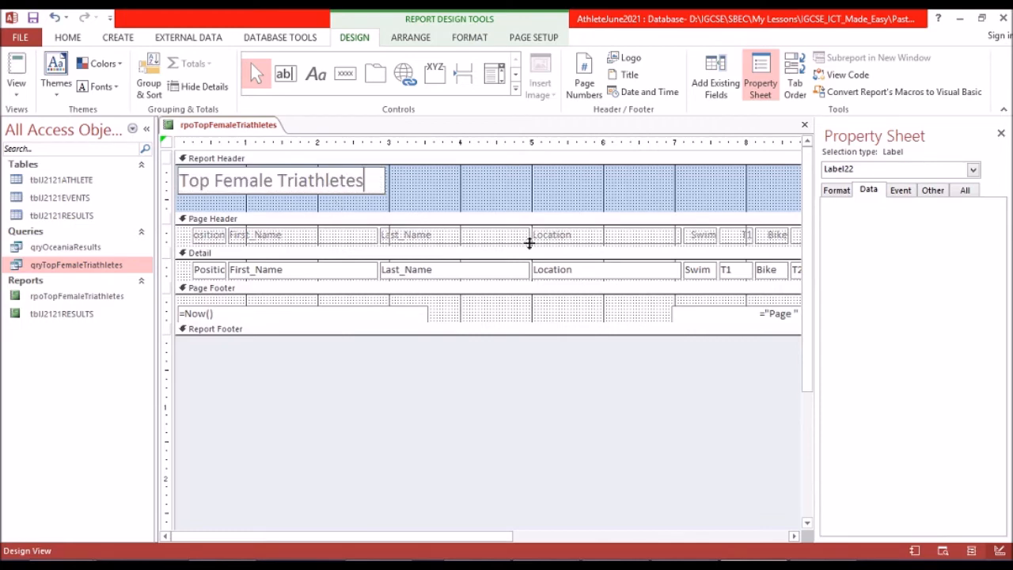
{"action": "left_click", "coordinate": [391, 199]}
Widen the title label in the report header so it spans the full width of the report, about 10.5 inches.
{"action": "left_click", "coordinate": [385, 191]}
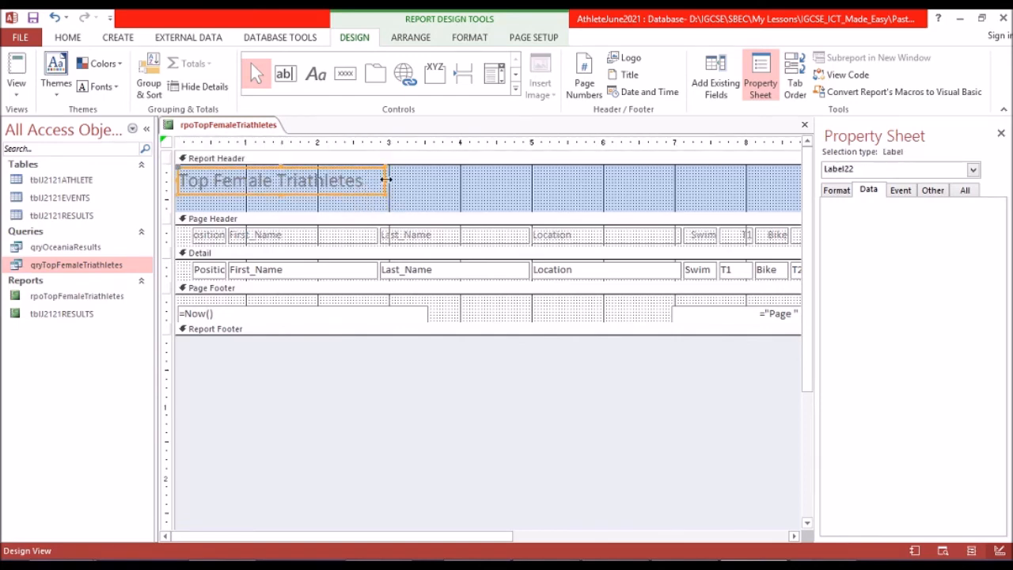
{"action": "left_click_drag", "start_coordinate": [385, 180], "coordinate": [769, 181]}
{"action": "left_click", "coordinate": [780, 537]}
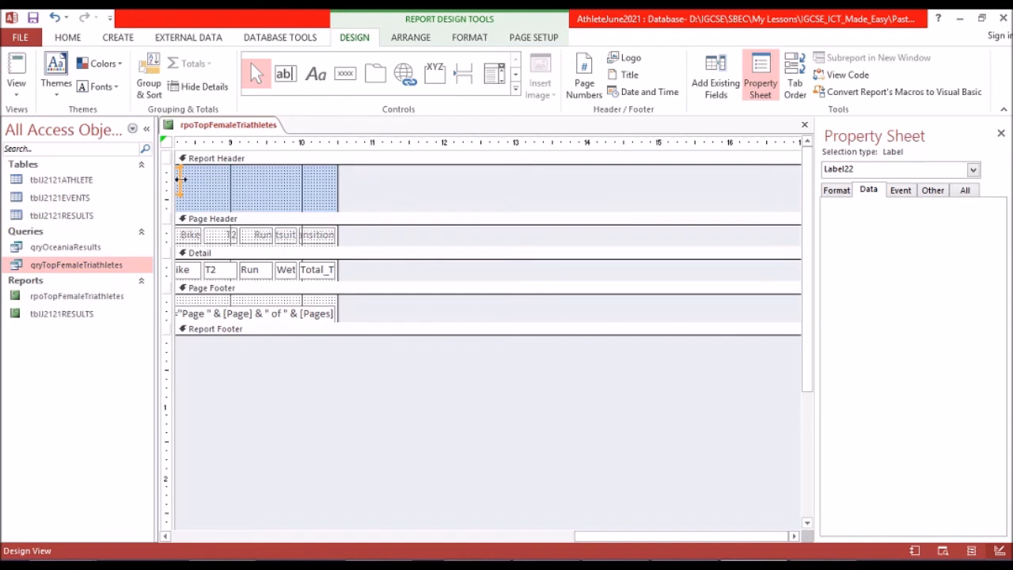
{"action": "left_click_drag", "start_coordinate": [303, 188], "coordinate": [305, 190]}
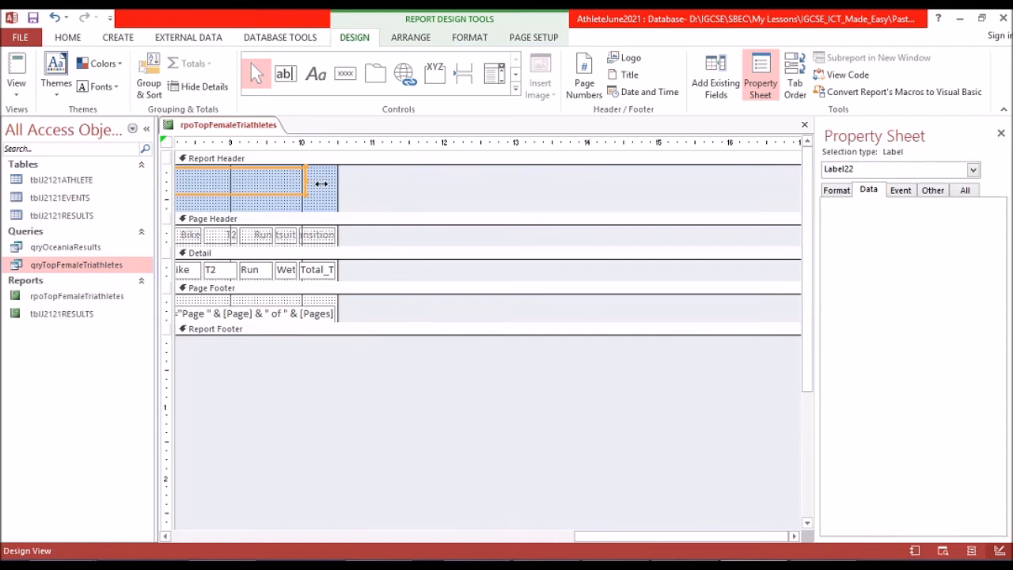
{"action": "left_click_drag", "start_coordinate": [324, 184], "coordinate": [325, 186]}
{"action": "left_click_drag", "start_coordinate": [334, 182], "coordinate": [336, 183]}
Centre the report title text and set its font size to 24.
{"action": "left_click", "coordinate": [479, 41]}
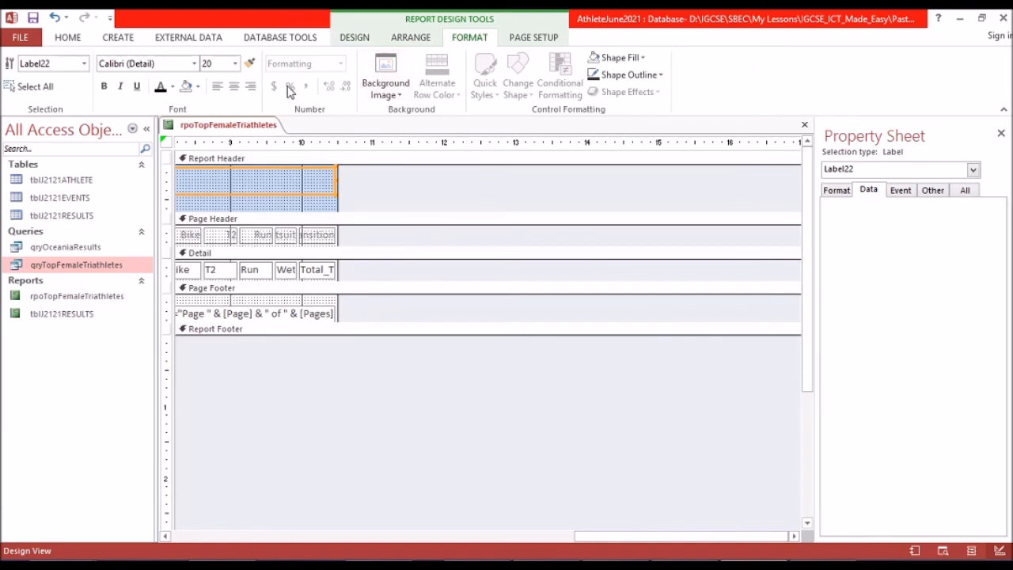
{"action": "left_click", "coordinate": [237, 87]}
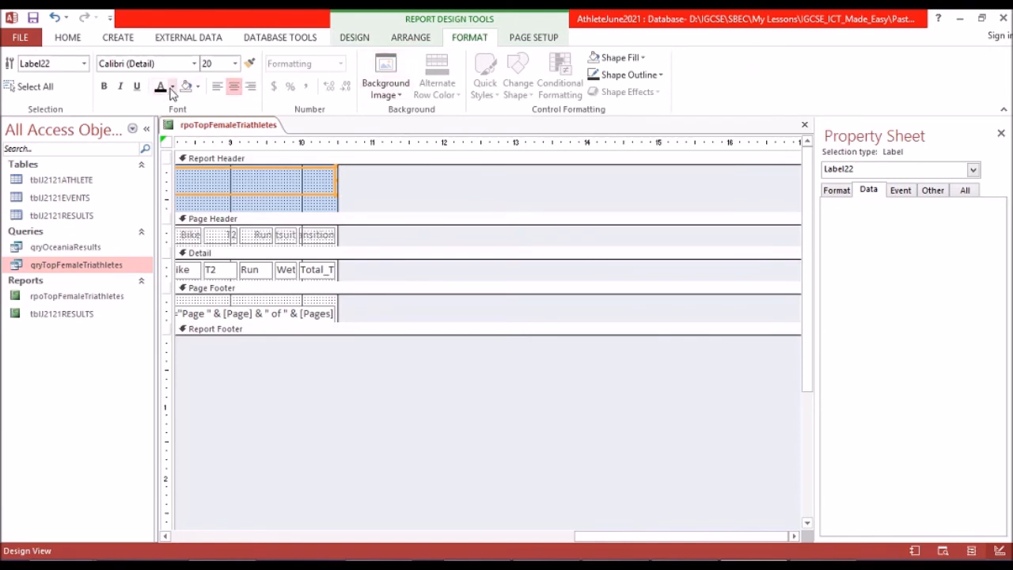
{"action": "left_click", "coordinate": [235, 65]}
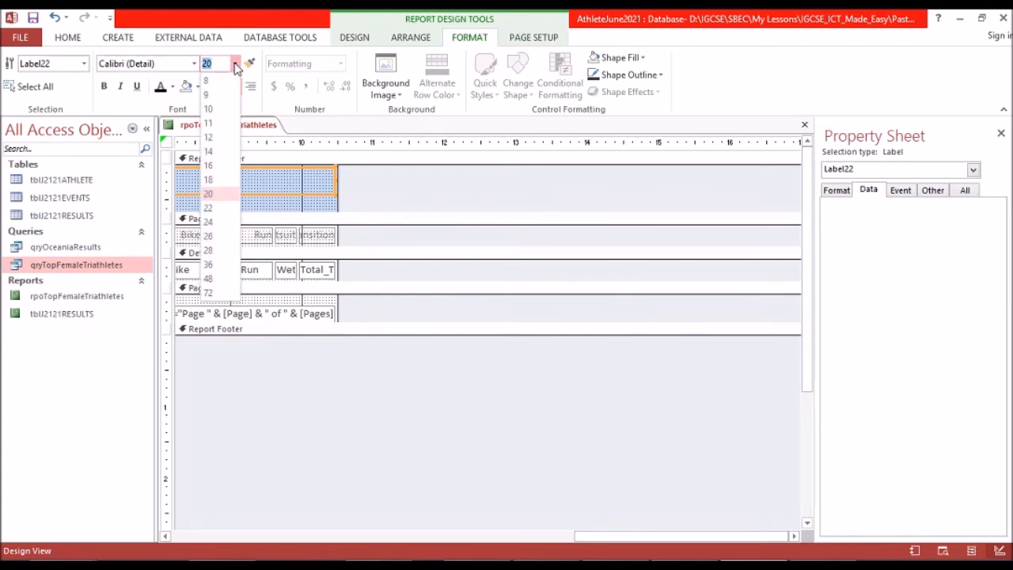
{"action": "left_click", "coordinate": [211, 224]}
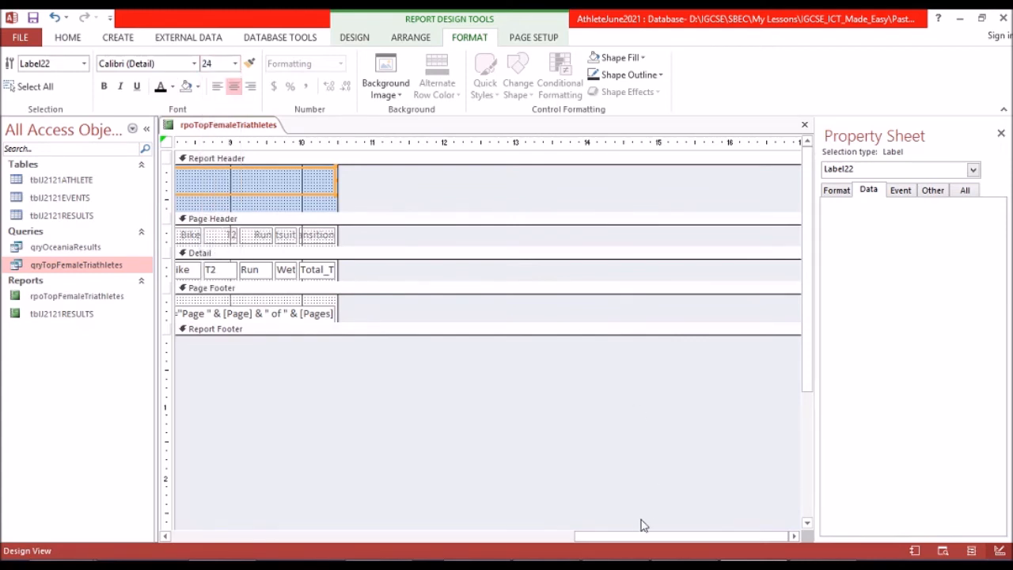
{"action": "left_click_drag", "start_coordinate": [642, 537], "coordinate": [323, 511]}
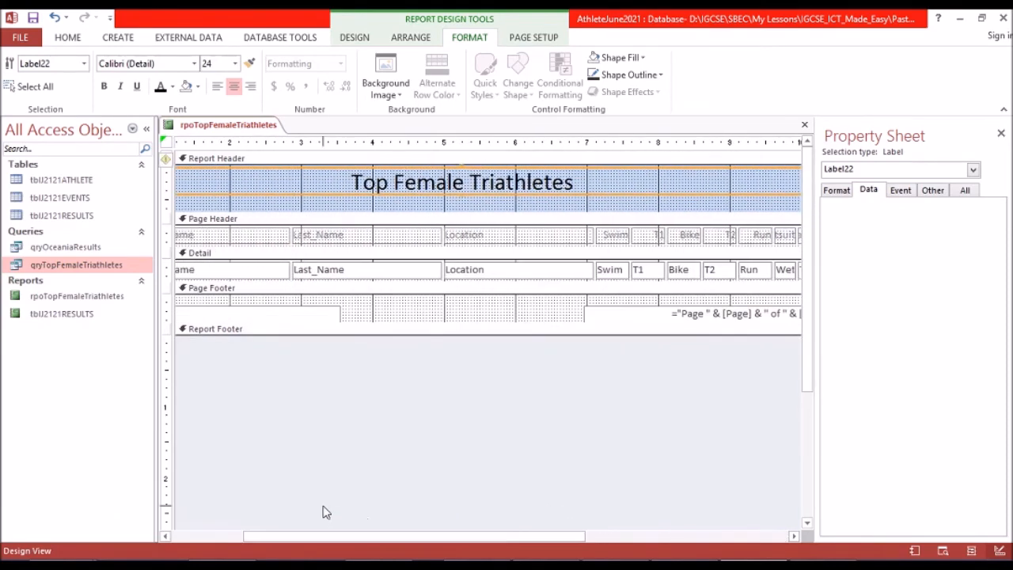
{"action": "left_click", "coordinate": [353, 516]}
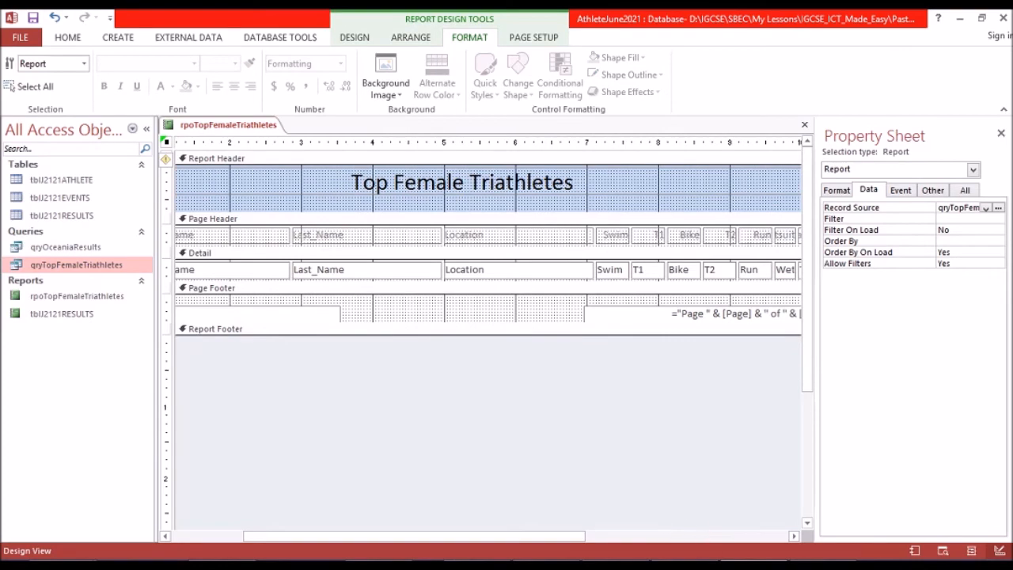
Switch to the exam paper in Foxit Reader, review the report requirements up to fitting on a single page wide, and return to Access.
{"action": "left_click", "coordinate": [685, 565]}
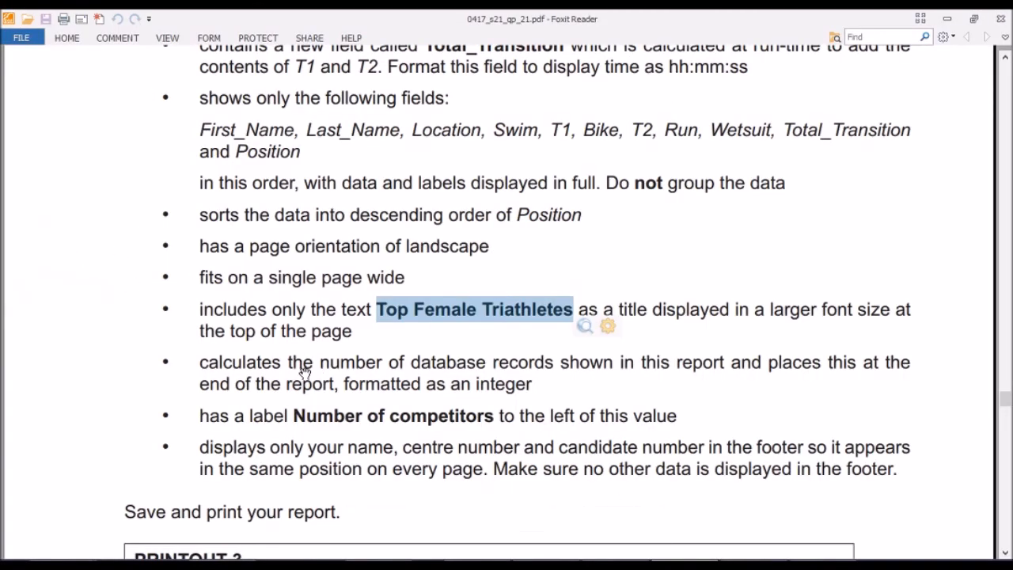
{"action": "left_click", "coordinate": [266, 357]}
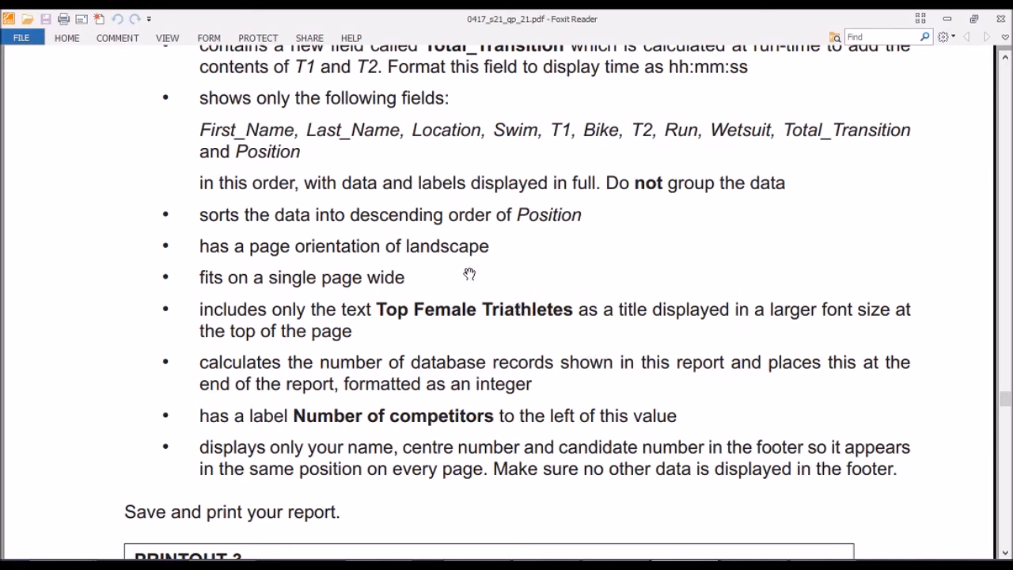
{"action": "scroll", "coordinate": [468, 274], "scroll_direction": "up", "scroll_amount": 1}
{"action": "scroll", "coordinate": [464, 274], "scroll_direction": "up", "scroll_amount": 2}
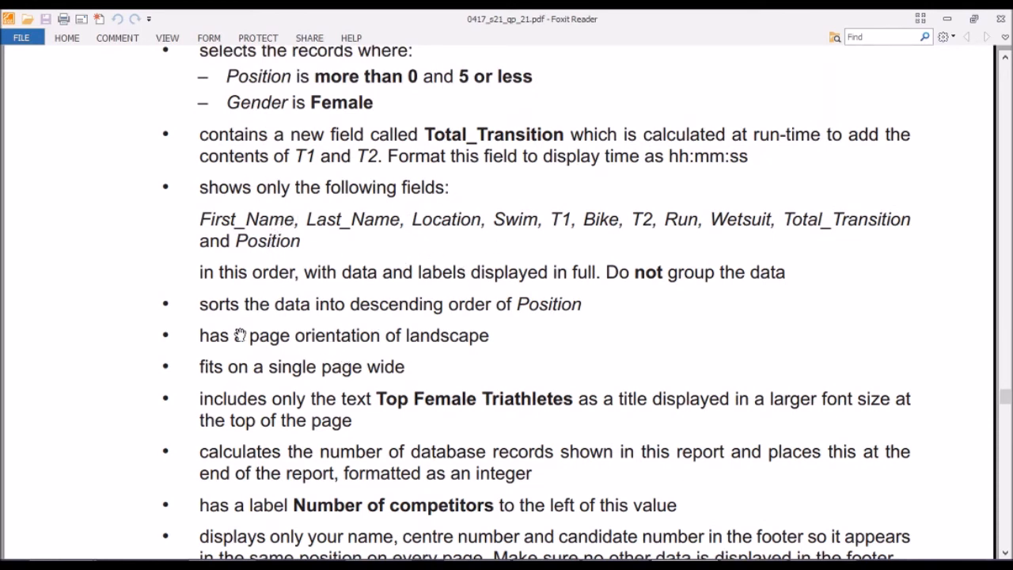
{"action": "scroll", "coordinate": [237, 331], "scroll_direction": "down", "scroll_amount": 1}
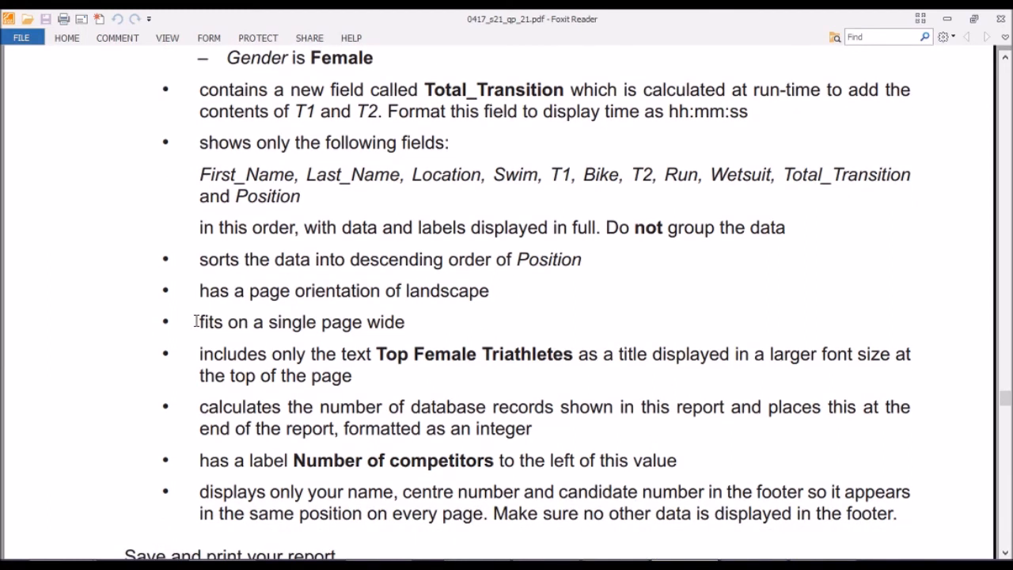
{"action": "left_click_drag", "start_coordinate": [200, 322], "coordinate": [408, 323]}
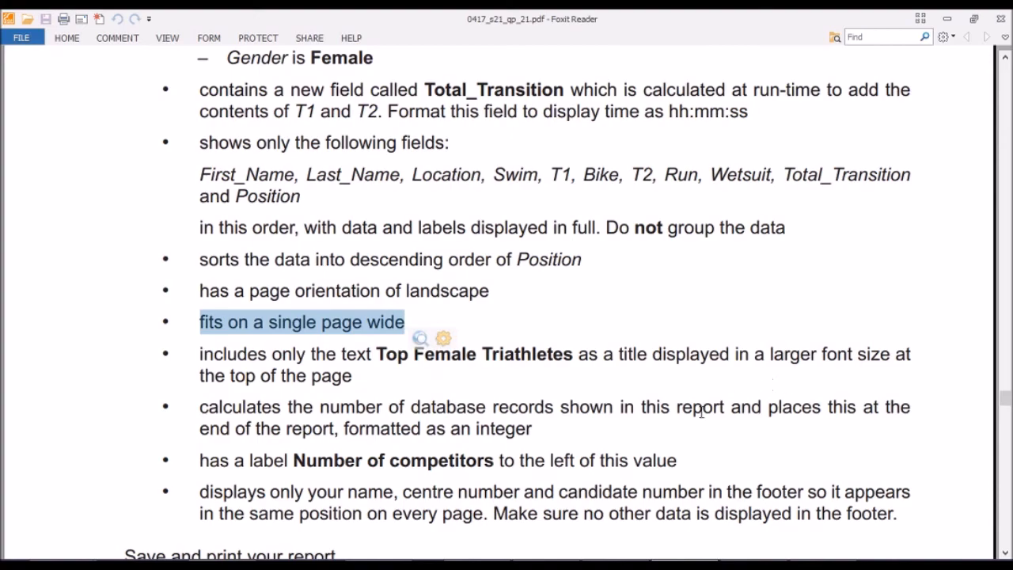
{"action": "left_click", "coordinate": [730, 564]}
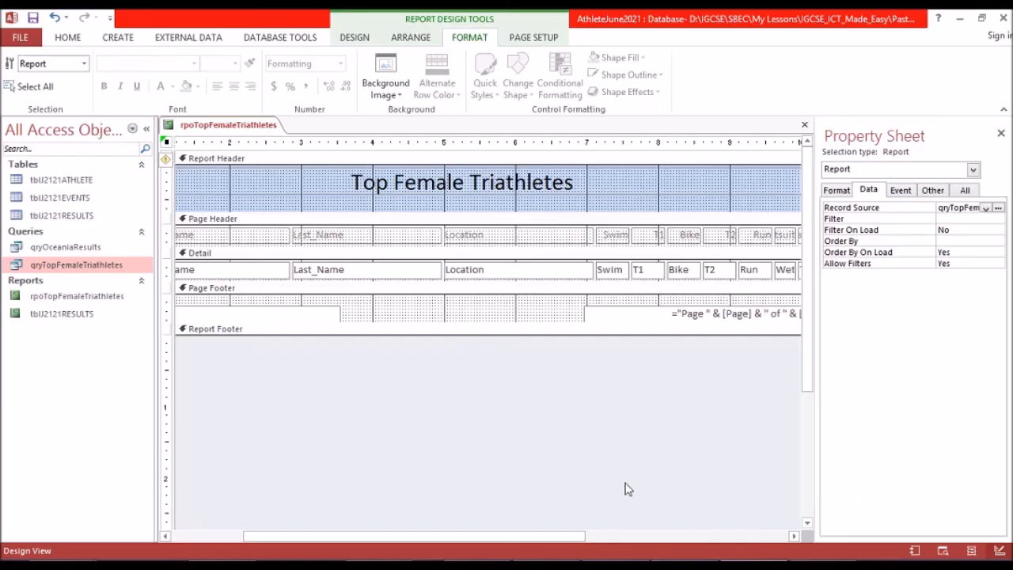
Show the report in Report View to check how its columns display, and return to Design View.
{"action": "left_click", "coordinate": [68, 38]}
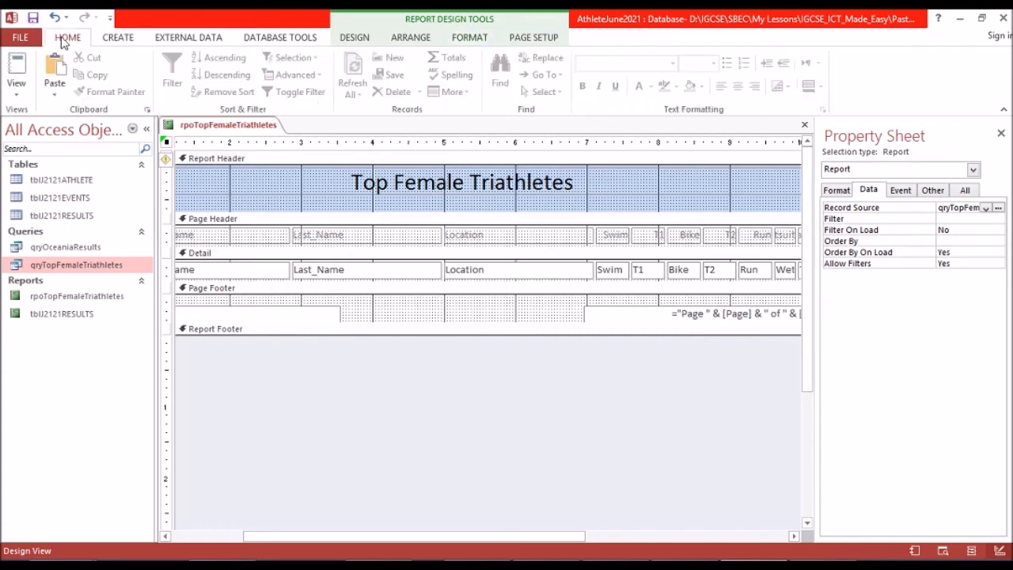
{"action": "left_click", "coordinate": [18, 65]}
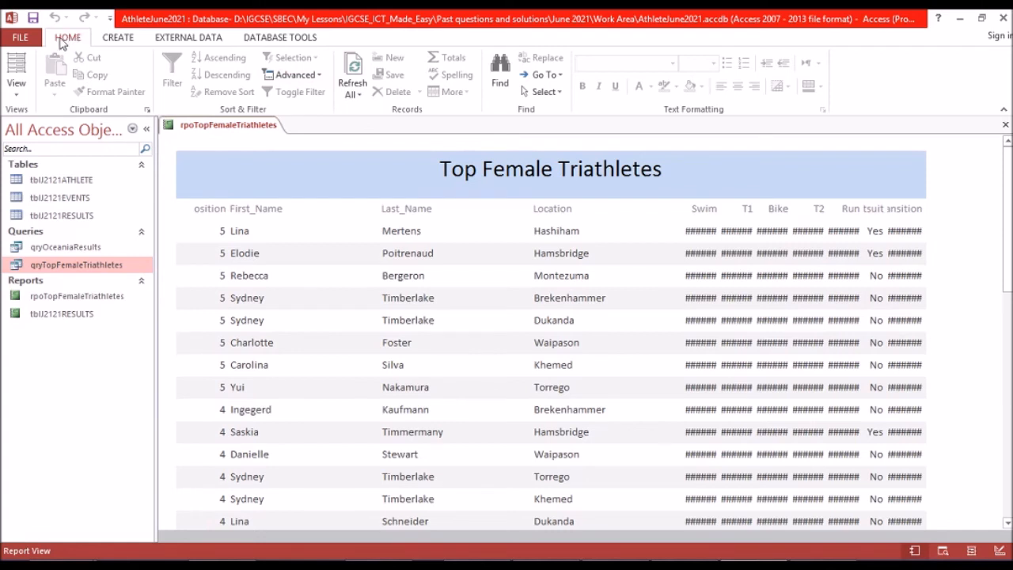
{"action": "left_click", "coordinate": [19, 88]}
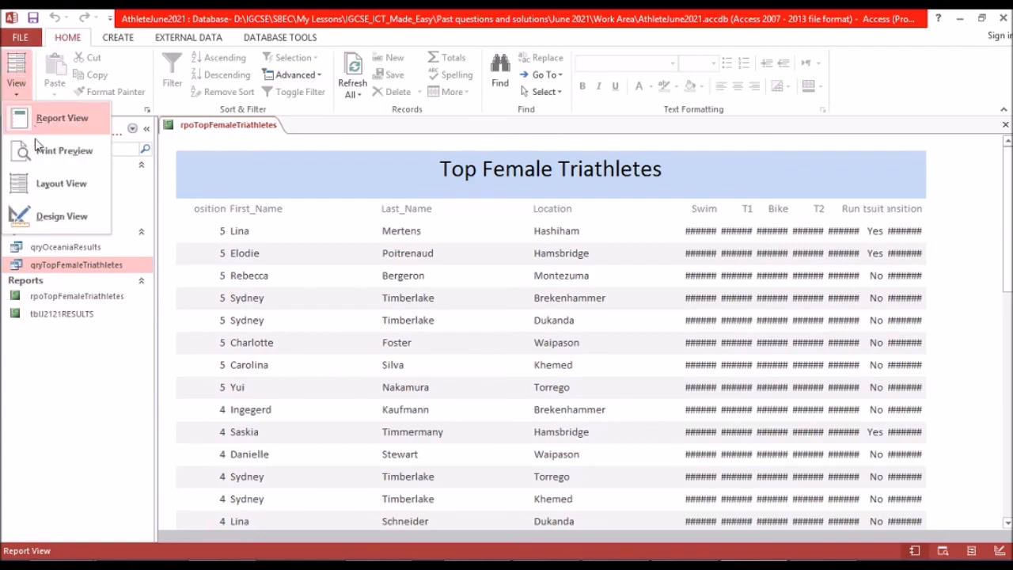
{"action": "left_click", "coordinate": [33, 215]}
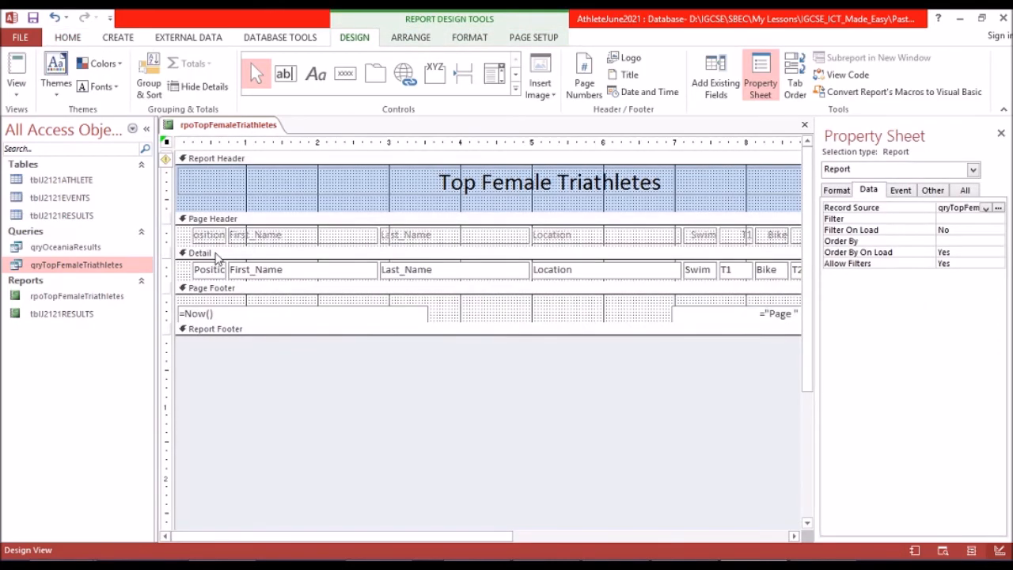
Narrow the First_Name heading and its detail field together by moving their left edges to the 1-inch mark.
{"action": "left_click", "coordinate": [250, 236]}
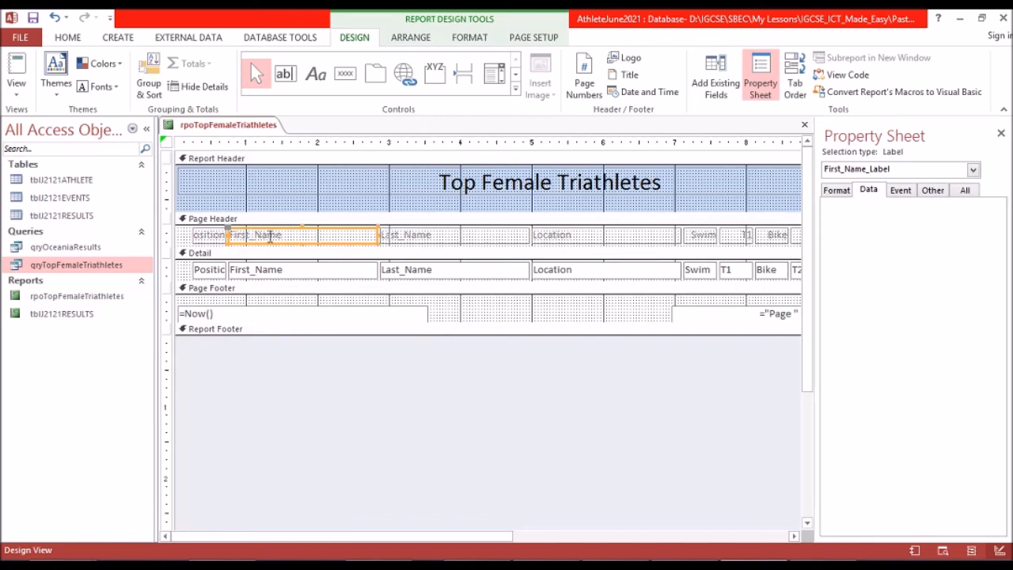
{"action": "left_click", "coordinate": [250, 273], "text": "shift"}
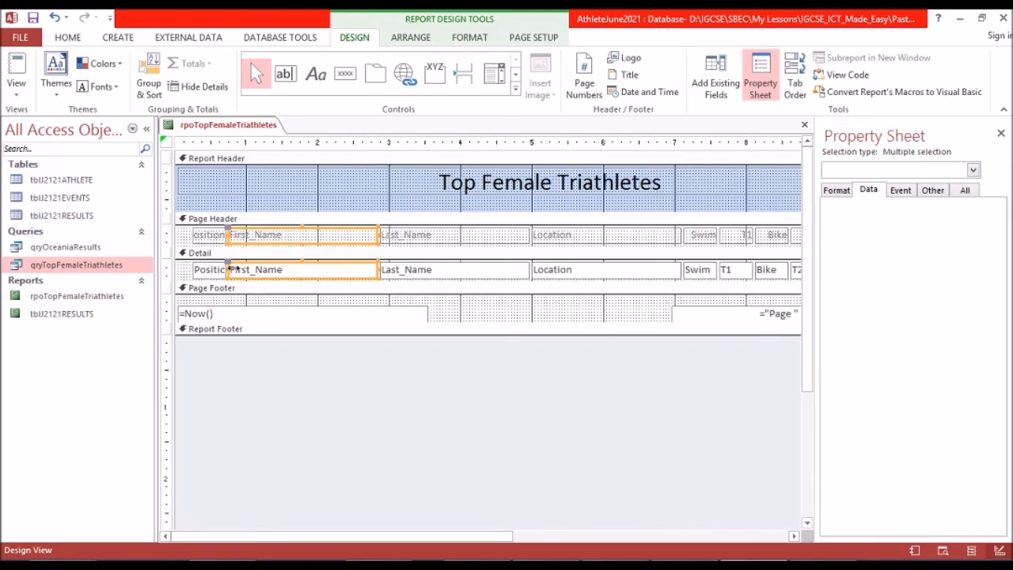
{"action": "left_click", "coordinate": [244, 269]}
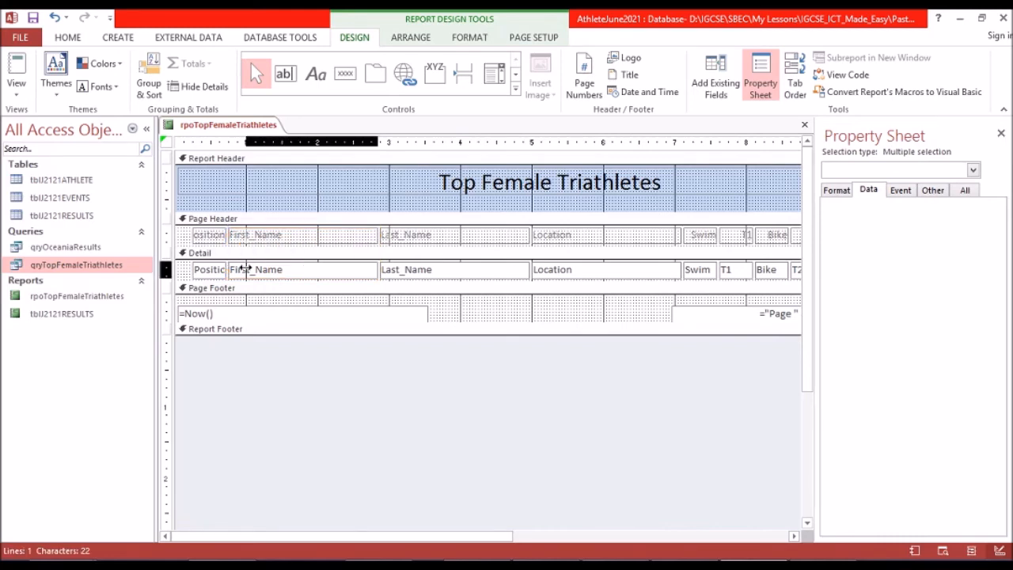
{"action": "left_click_drag", "start_coordinate": [245, 269], "coordinate": [246, 268]}
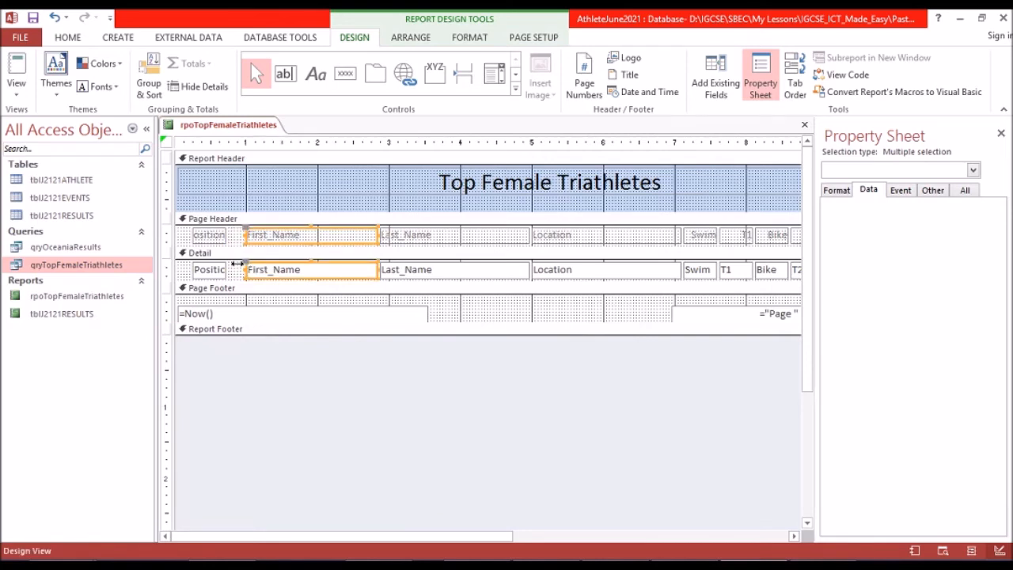
Widen the Position heading and its detail field together to the right, up to the First_Name column.
{"action": "left_click", "coordinate": [207, 239]}
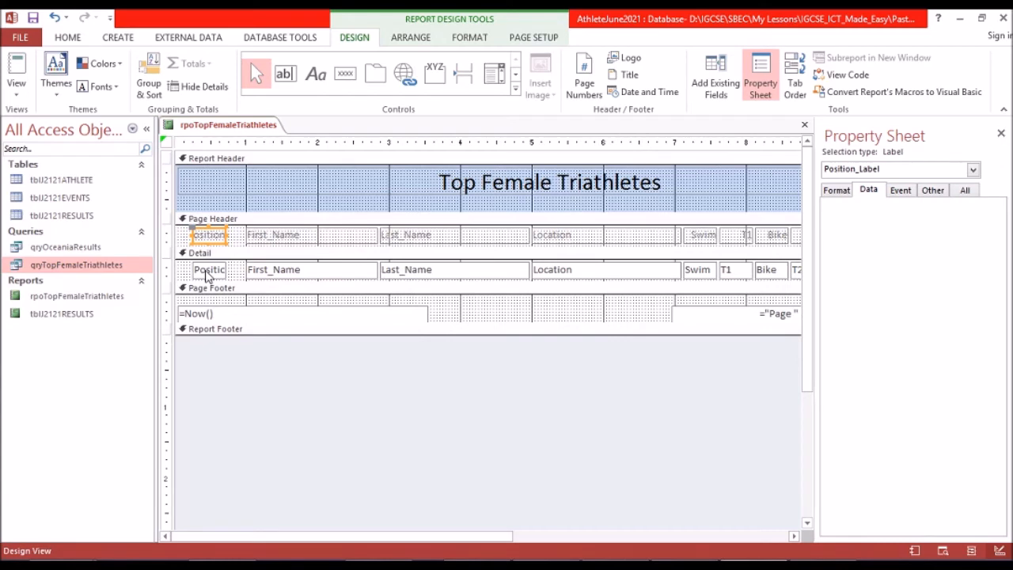
{"action": "left_click", "coordinate": [206, 271], "text": "shift"}
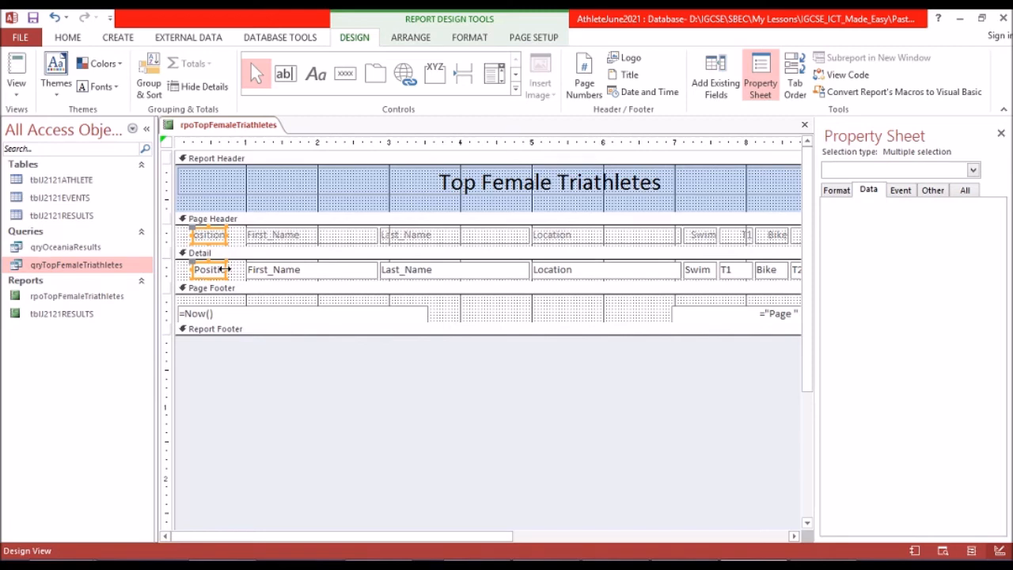
{"action": "left_click_drag", "start_coordinate": [241, 269], "coordinate": [244, 269]}
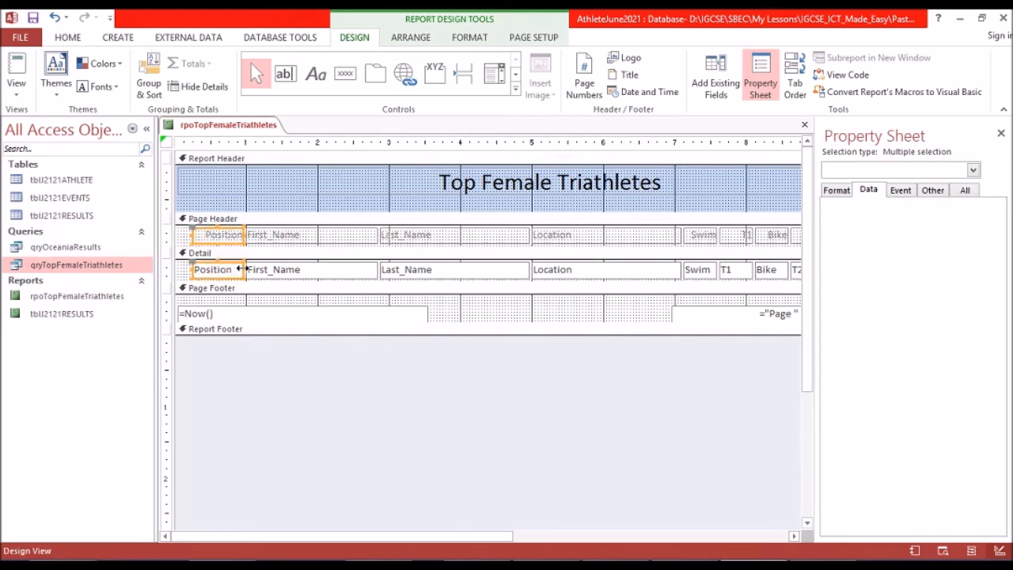
Narrow the First_Name heading and its detail field by pulling their right edges in to about the 2-inch mark.
{"action": "left_click", "coordinate": [360, 237]}
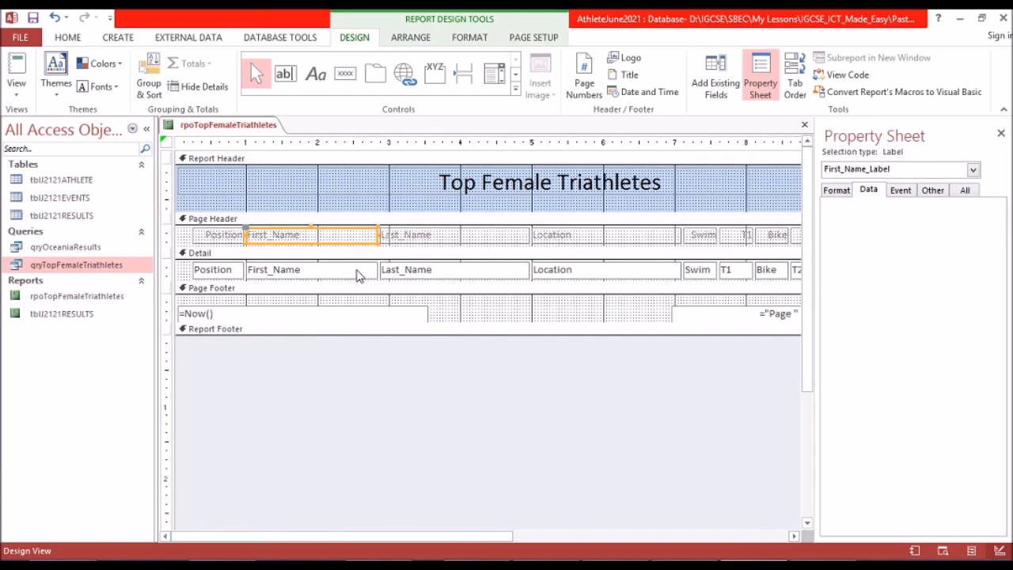
{"action": "left_click", "coordinate": [357, 273], "text": "shift"}
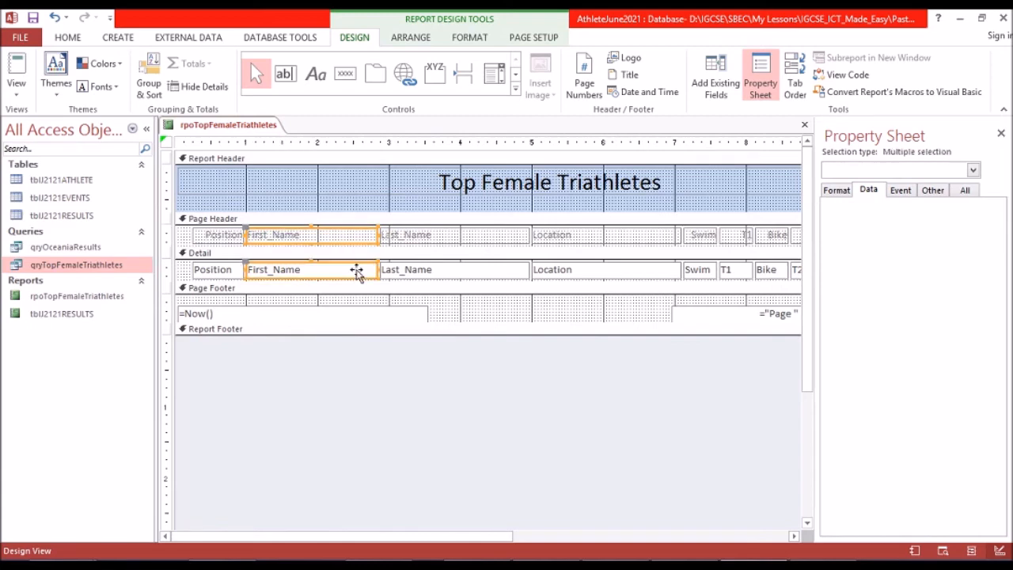
{"action": "left_click_drag", "start_coordinate": [376, 269], "coordinate": [324, 268]}
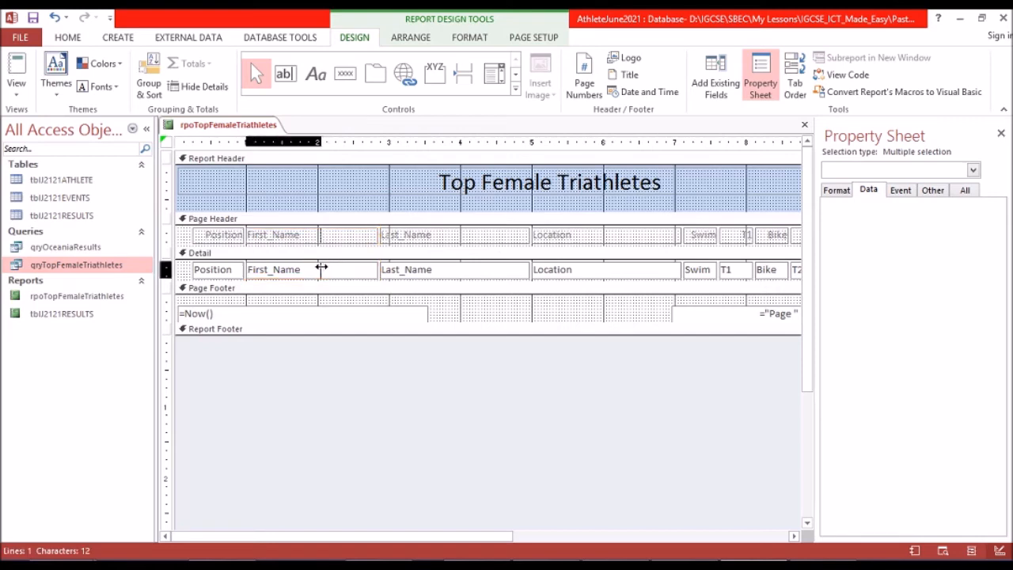
Narrow the Last_Name heading and its detail field together by pulling their right edges in to the 4-inch mark.
{"action": "left_click", "coordinate": [458, 239]}
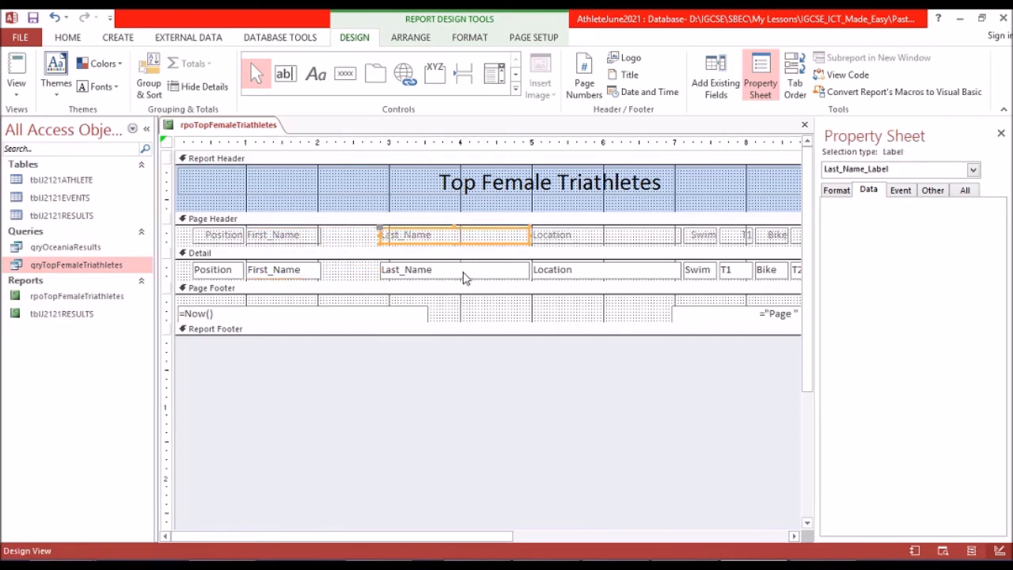
{"action": "left_click", "coordinate": [464, 275], "text": "shift"}
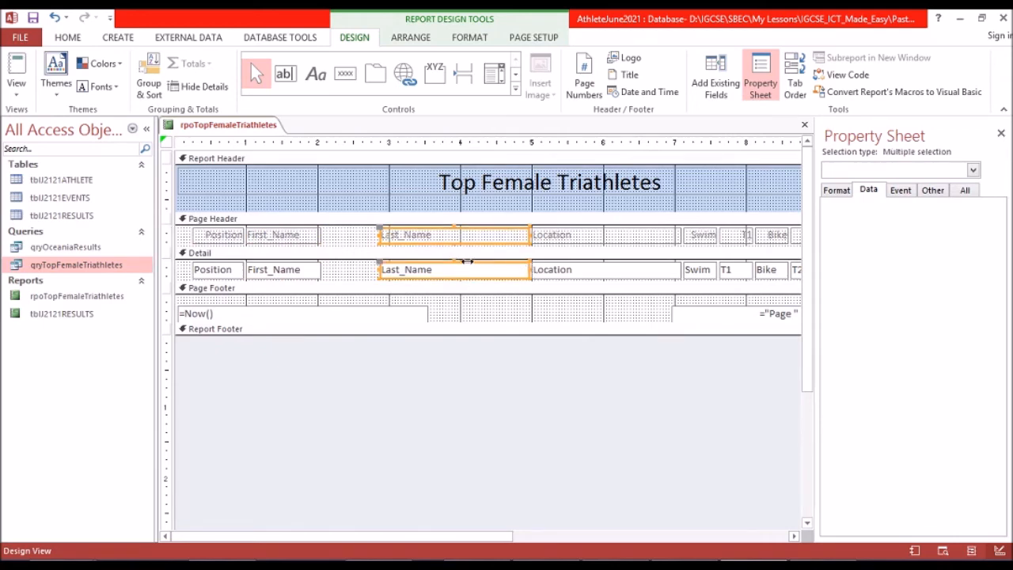
{"action": "left_click_drag", "start_coordinate": [530, 262], "coordinate": [461, 262]}
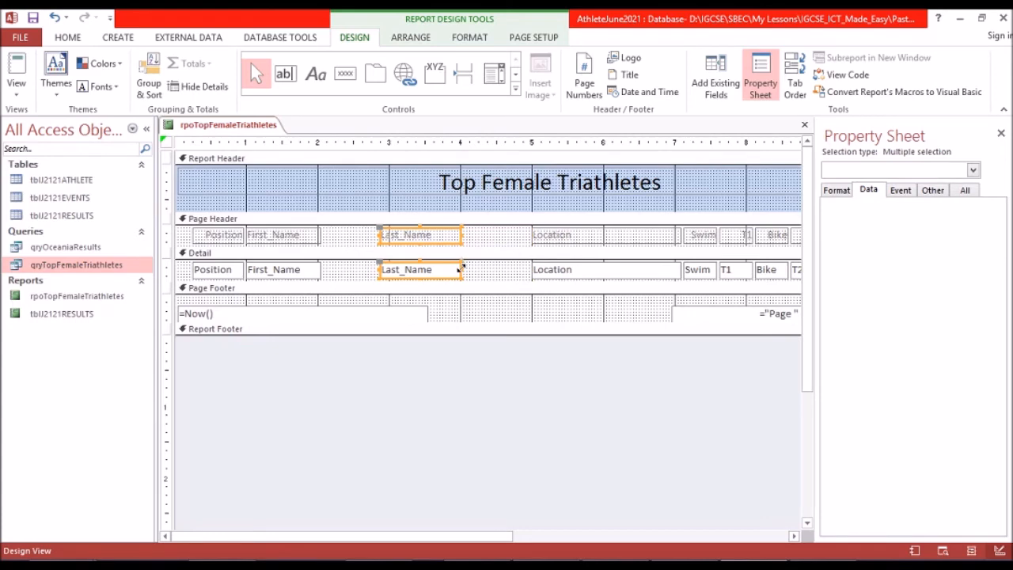
Shift the Last_Name heading and its detail field left until they sit just beside the First_Name column.
{"action": "key", "text": "Left"}
{"action": "key", "text": "Left"}
{"action": "key", "text": "Left"}
{"action": "key", "text": "Left"}
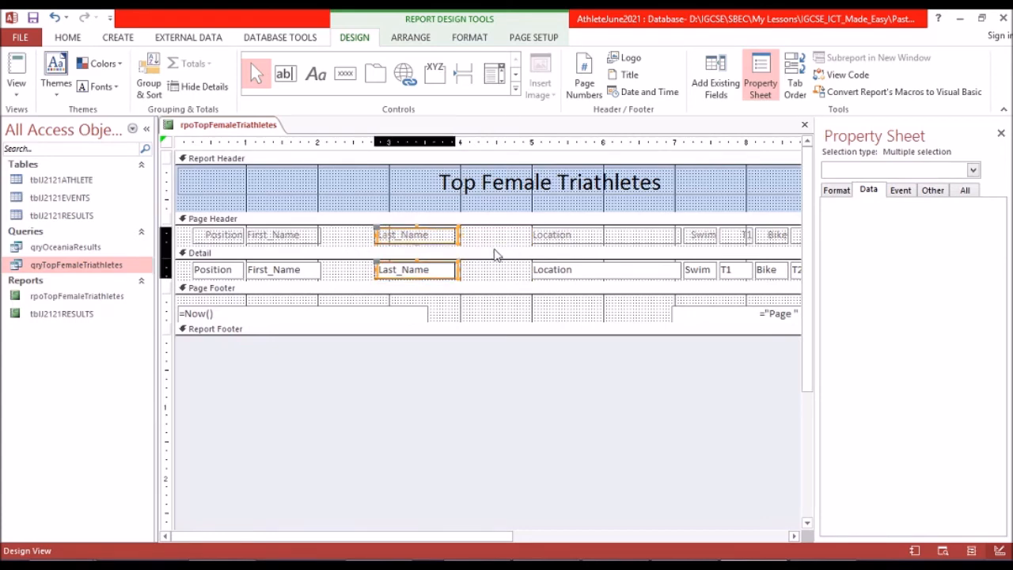
{"action": "key", "text": "Left"}
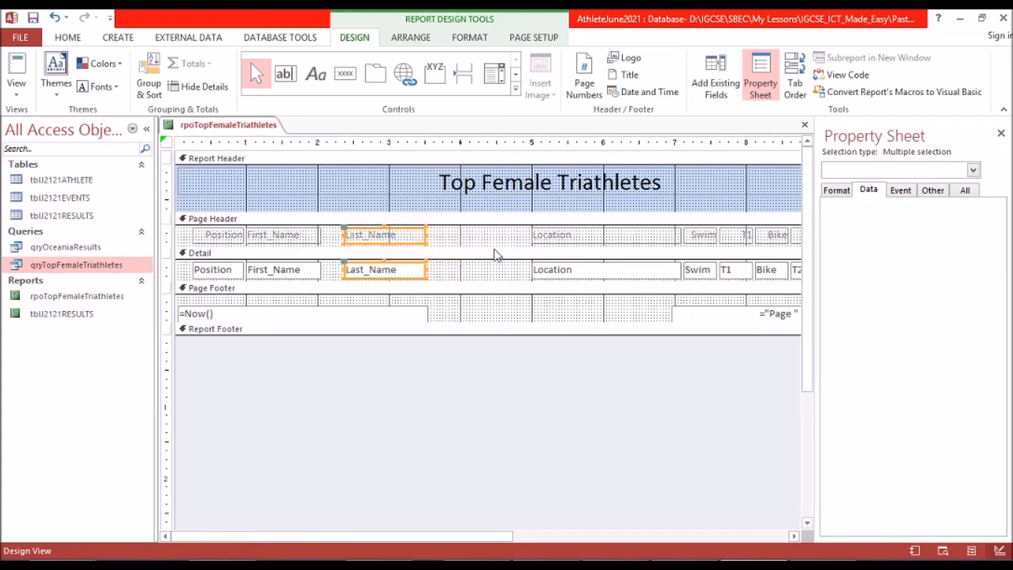
{"action": "key", "text": "Left"}
{"action": "key", "text": "Left"}
{"action": "key", "text": "Left"}
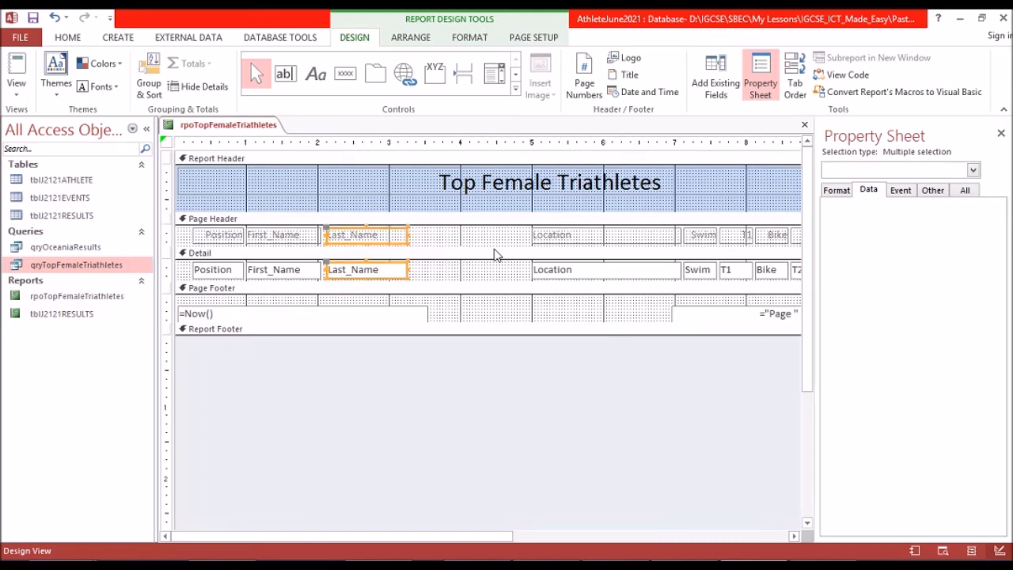
Move the Location heading and its detail field left beside Last_Name and narrow them to end at about the 4.5-inch mark.
{"action": "left_click", "coordinate": [565, 235]}
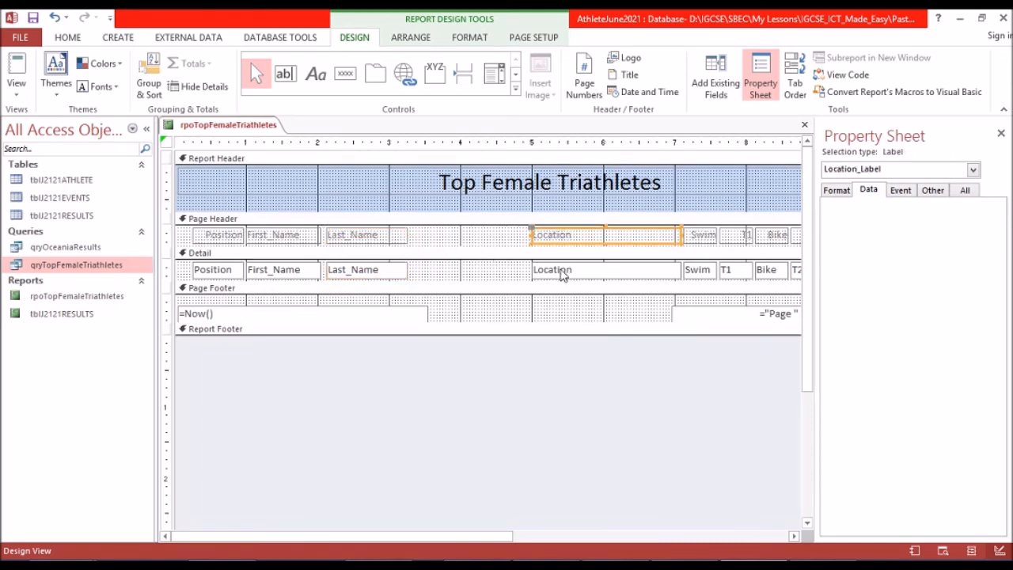
{"action": "left_click", "coordinate": [562, 272], "text": "shift"}
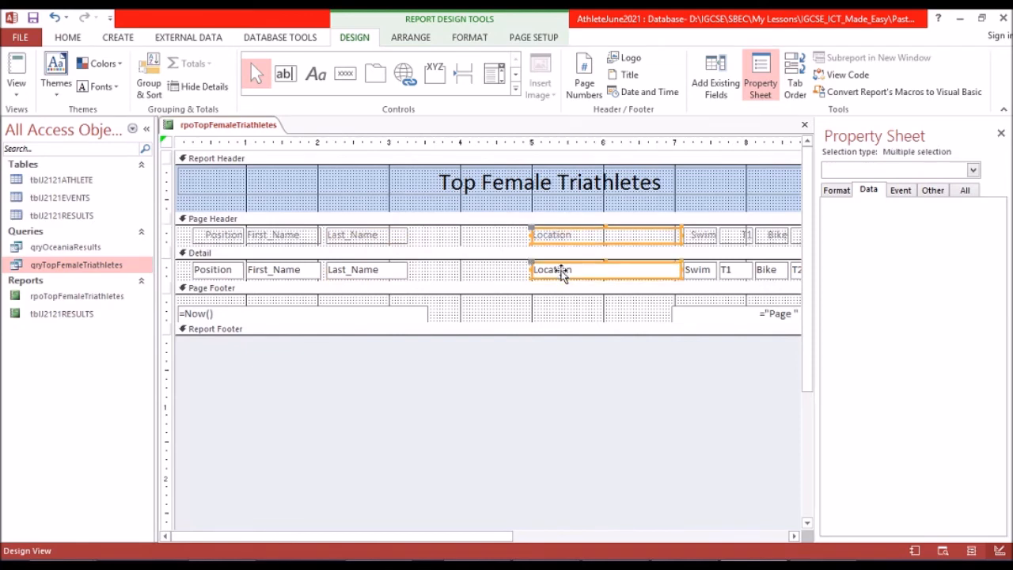
{"action": "key", "text": "Left"}
{"action": "key", "text": "Left"}
{"action": "key", "text": "Left"}
{"action": "key", "text": "Left"}
{"action": "key", "text": "Left"}
{"action": "key", "text": "Left"}
{"action": "key", "text": "Left"}
{"action": "key", "text": "Left"}
{"action": "key", "text": "Left"}
{"action": "key", "text": "Left"}
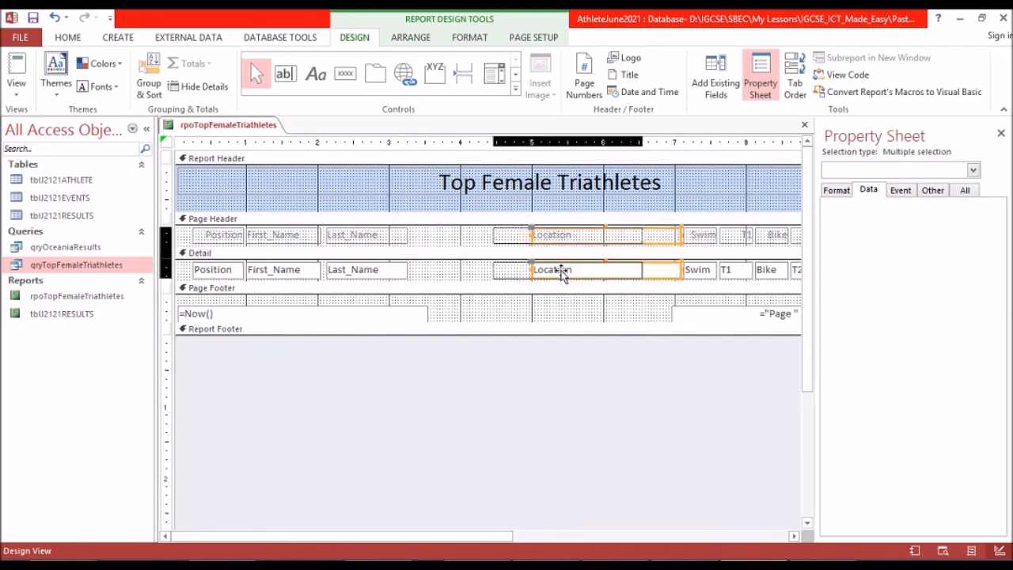
{"action": "key", "text": "Left"}
{"action": "key", "text": "Left"}
{"action": "key", "text": "Left"}
{"action": "key", "text": "Left"}
{"action": "key", "text": "Left"}
{"action": "key", "text": "Left"}
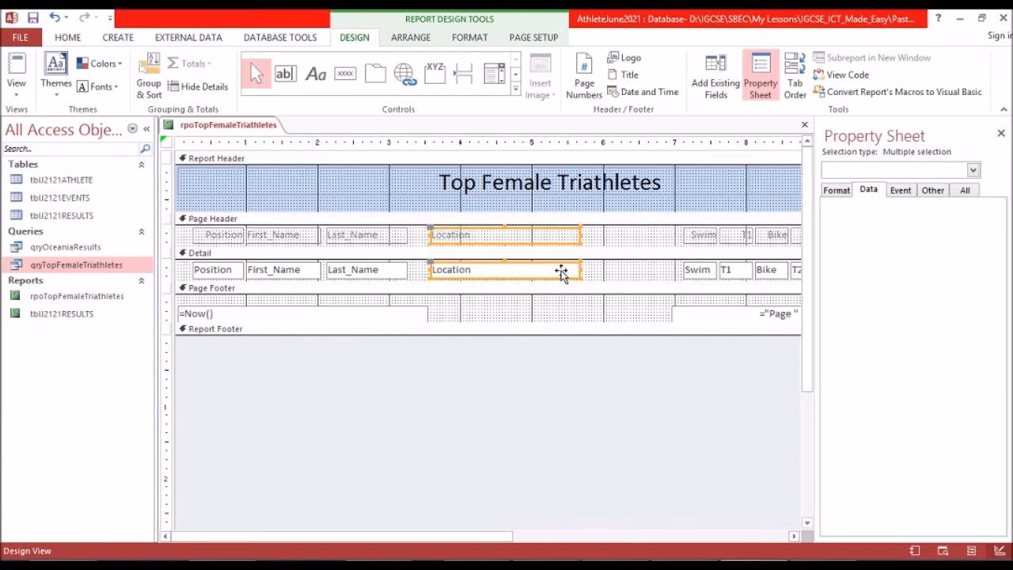
{"action": "key", "text": "Left"}
{"action": "key", "text": "Left"}
{"action": "key", "text": "Left"}
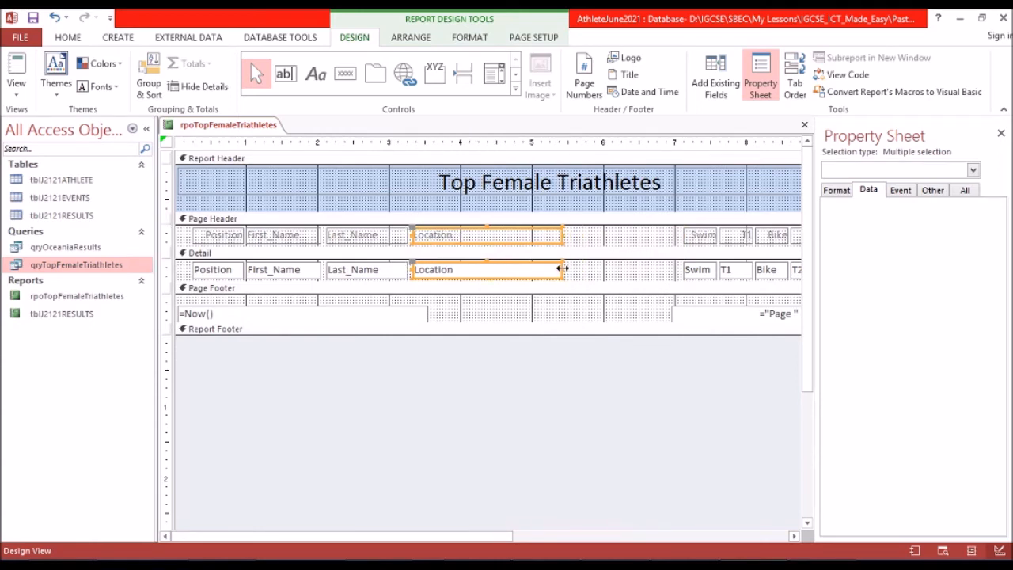
{"action": "left_click_drag", "start_coordinate": [508, 266], "coordinate": [509, 269]}
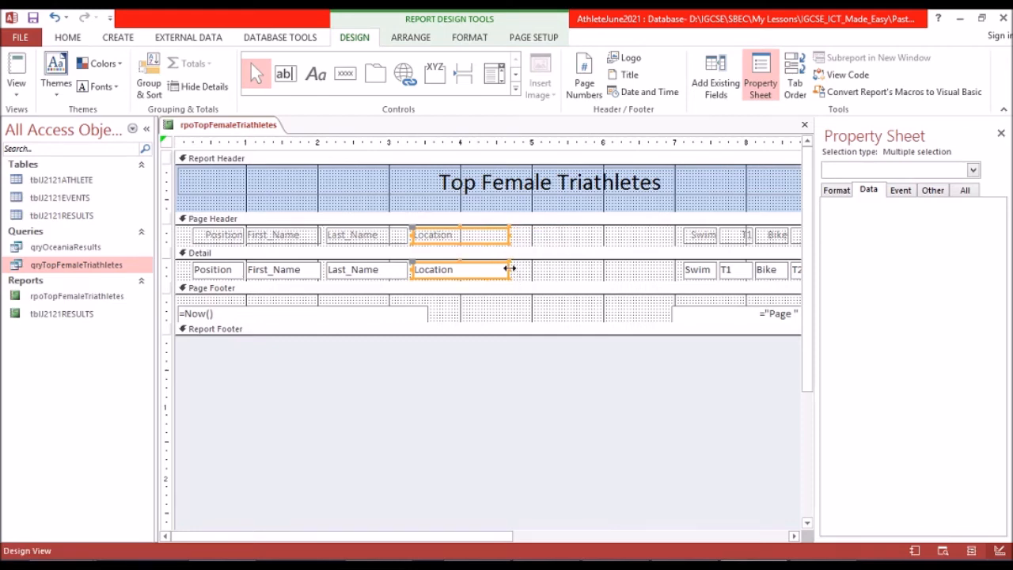
{"action": "left_click_drag", "start_coordinate": [501, 269], "coordinate": [502, 274]}
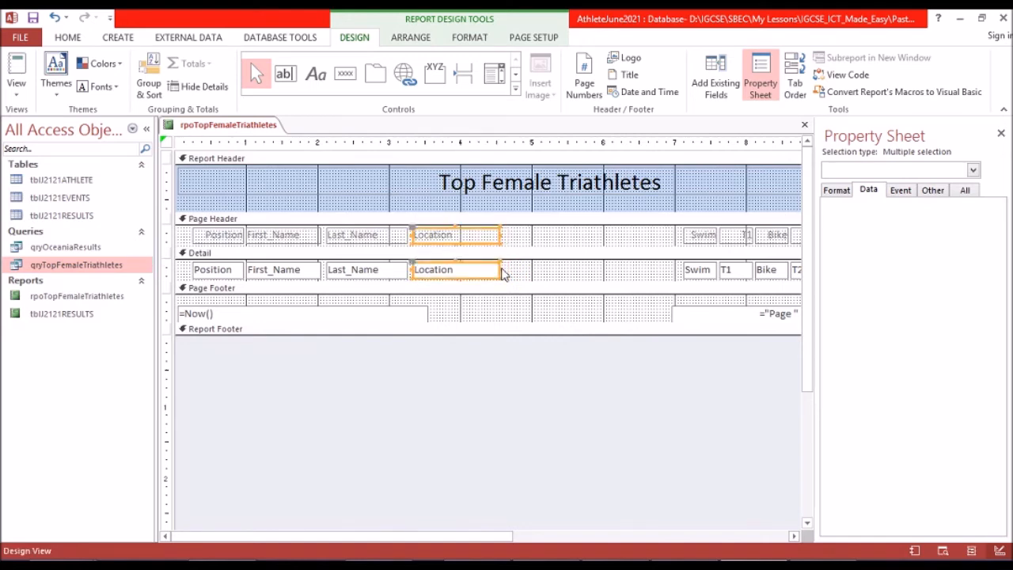
Move the Swim heading and its detail field left beside Location and widen them to about the 5.3-inch mark.
{"action": "left_click", "coordinate": [701, 236]}
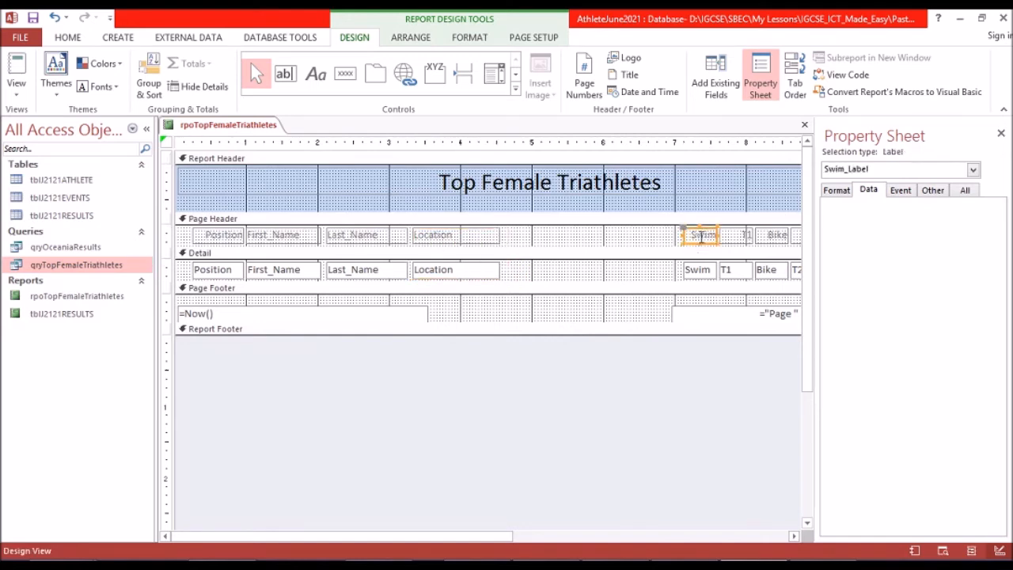
{"action": "left_click", "coordinate": [695, 273], "text": "shift"}
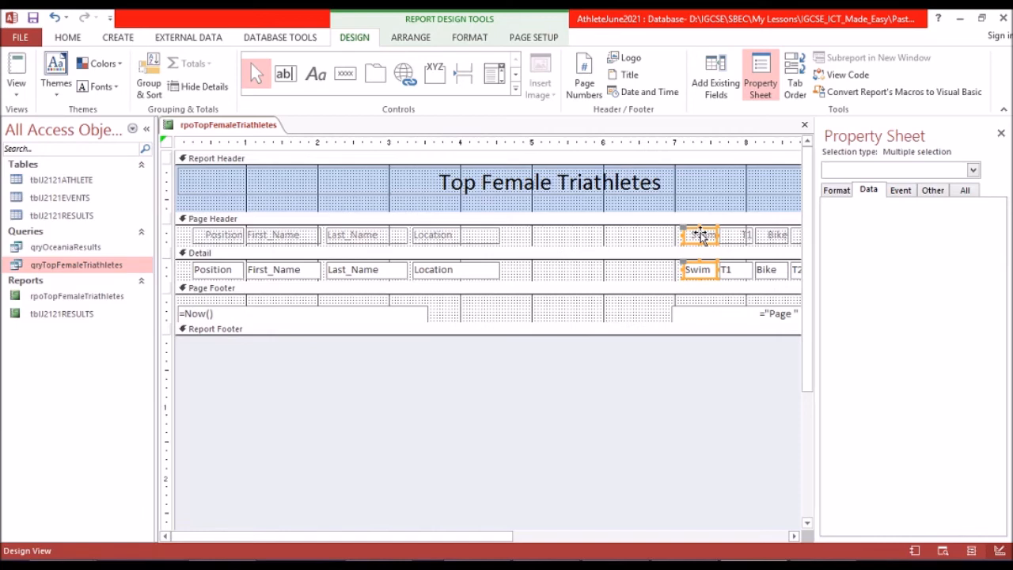
{"action": "key", "text": "Left"}
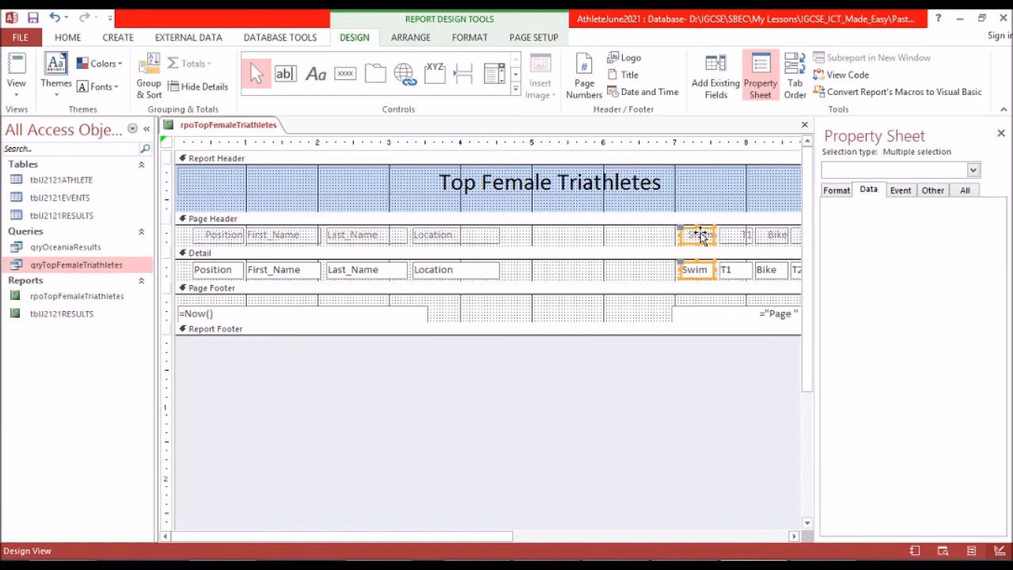
{"action": "key", "text": "Left"}
{"action": "key", "text": "Left"}
{"action": "key", "text": "Left"}
{"action": "key", "text": "Left"}
{"action": "key", "text": "Left"}
{"action": "key", "text": "Left"}
{"action": "key", "text": "Left"}
{"action": "key", "text": "Left"}
{"action": "key", "text": "Left"}
{"action": "key", "text": "Left"}
{"action": "key", "text": "Left"}
{"action": "key", "text": "Left"}
{"action": "key", "text": "Left"}
{"action": "key", "text": "Left"}
{"action": "key", "text": "Left"}
{"action": "key", "text": "Left"}
{"action": "key", "text": "Left"}
{"action": "key", "text": "Left"}
{"action": "key", "text": "Left"}
{"action": "key", "text": "Left"}
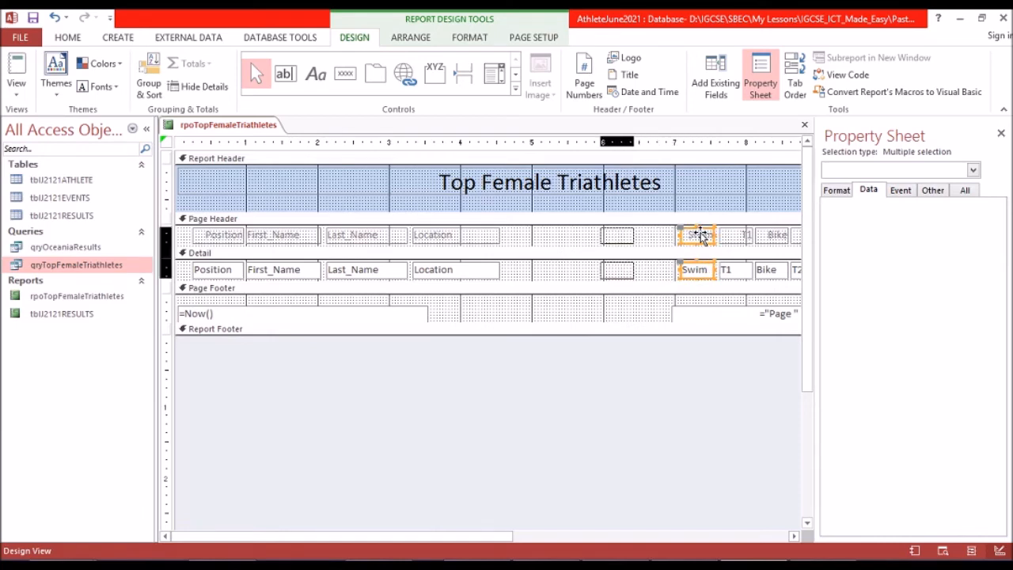
{"action": "key", "text": "Left"}
{"action": "key", "text": "Left"}
{"action": "key", "text": "Left"}
{"action": "key", "text": "Left"}
{"action": "key", "text": "Left"}
{"action": "key", "text": "Left"}
{"action": "key", "text": "Left"}
{"action": "key", "text": "Left"}
{"action": "key", "text": "Left"}
{"action": "key", "text": "Left"}
{"action": "key", "text": "Left"}
{"action": "key", "text": "Left"}
{"action": "key", "text": "Left"}
{"action": "key", "text": "Left"}
{"action": "key", "text": "Left"}
{"action": "key", "text": "Left"}
{"action": "key", "text": "Left"}
{"action": "key", "text": "Left"}
{"action": "key", "text": "Left"}
{"action": "key", "text": "Left"}
{"action": "key", "text": "Left"}
{"action": "key", "text": "Left"}
{"action": "key", "text": "Left"}
{"action": "key", "text": "Left"}
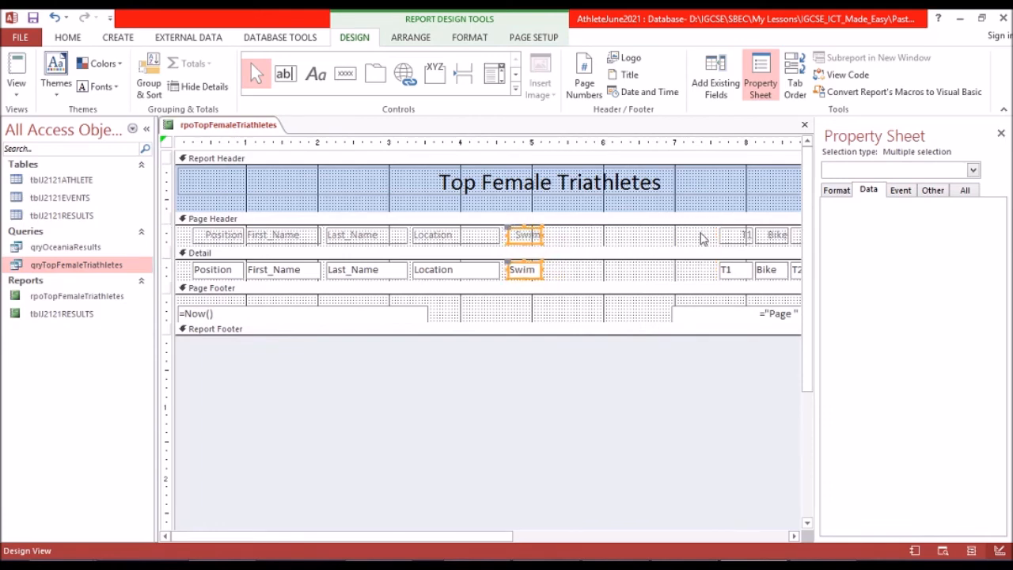
{"action": "key", "text": "Left"}
{"action": "key", "text": "Left"}
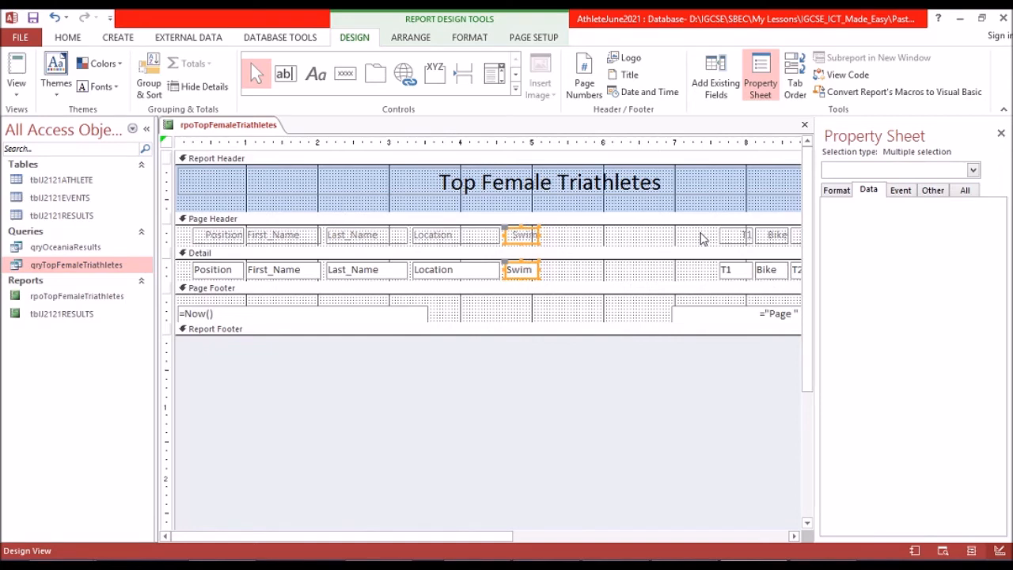
{"action": "key", "text": "Left"}
{"action": "key", "text": "Left"}
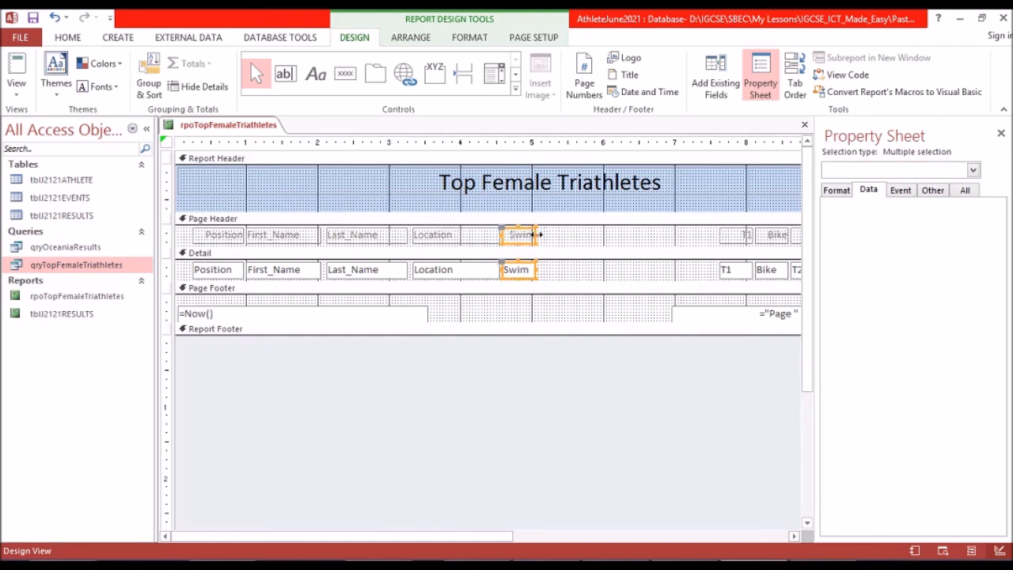
{"action": "left_click_drag", "start_coordinate": [547, 237], "coordinate": [565, 237]}
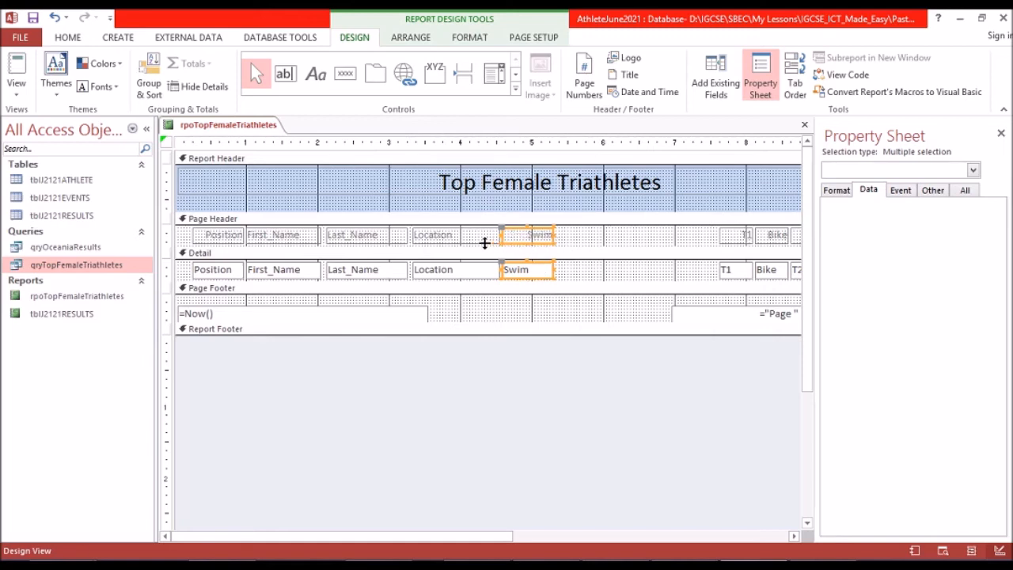
Narrow the Location heading and its detail field further so their right edges end at the 4-inch mark.
{"action": "left_click", "coordinate": [483, 236]}
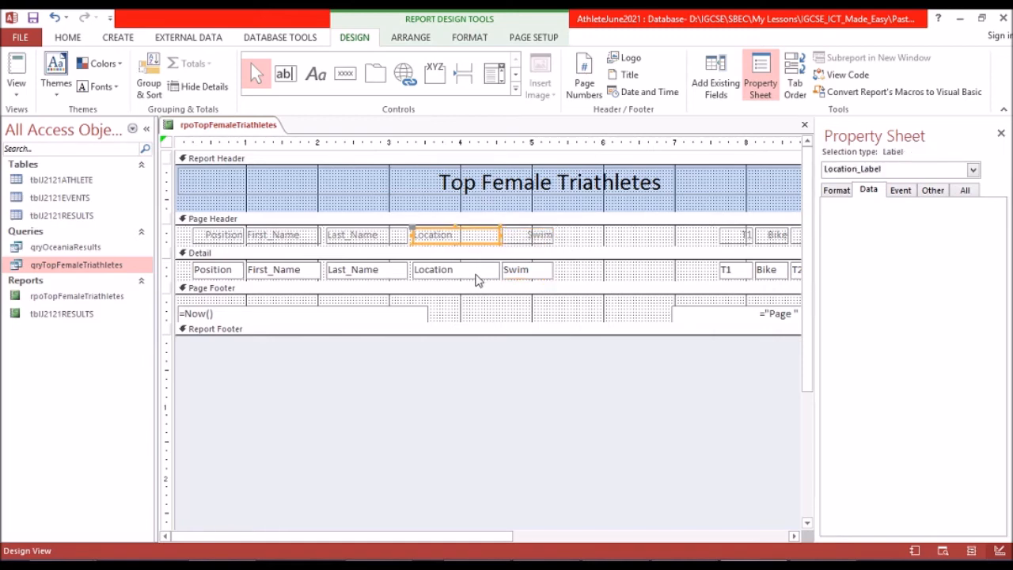
{"action": "left_click", "coordinate": [476, 274], "text": "shift"}
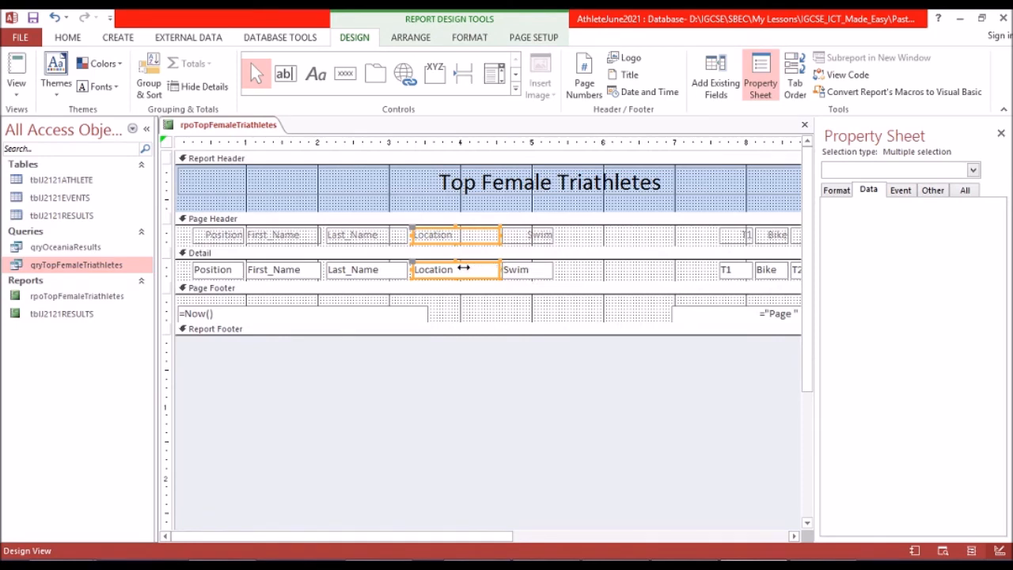
{"action": "left_click_drag", "start_coordinate": [463, 269], "coordinate": [460, 269]}
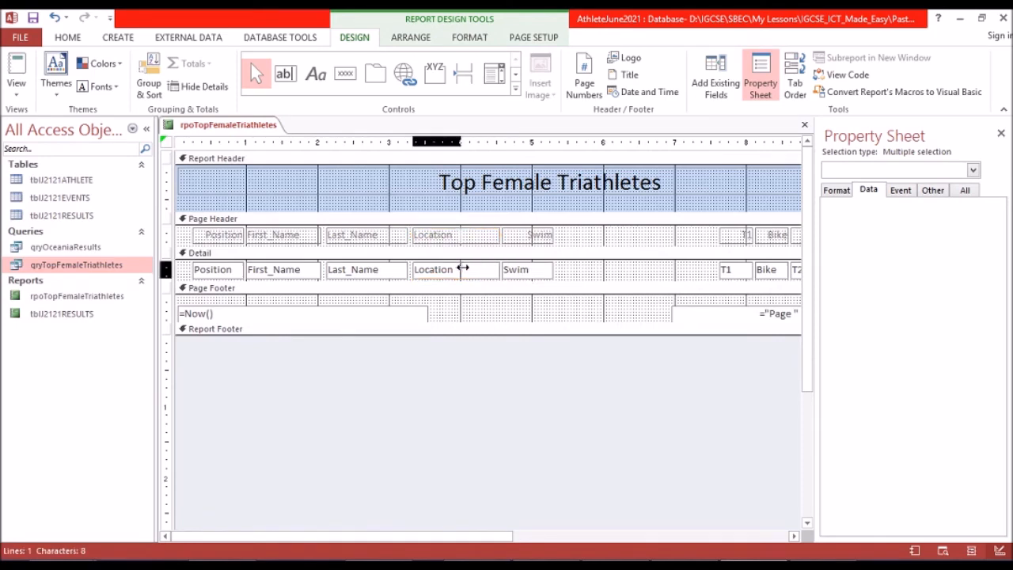
Shift the Swim heading and its detail field left to close the gap beside the narrowed Location column.
{"action": "left_click", "coordinate": [543, 238]}
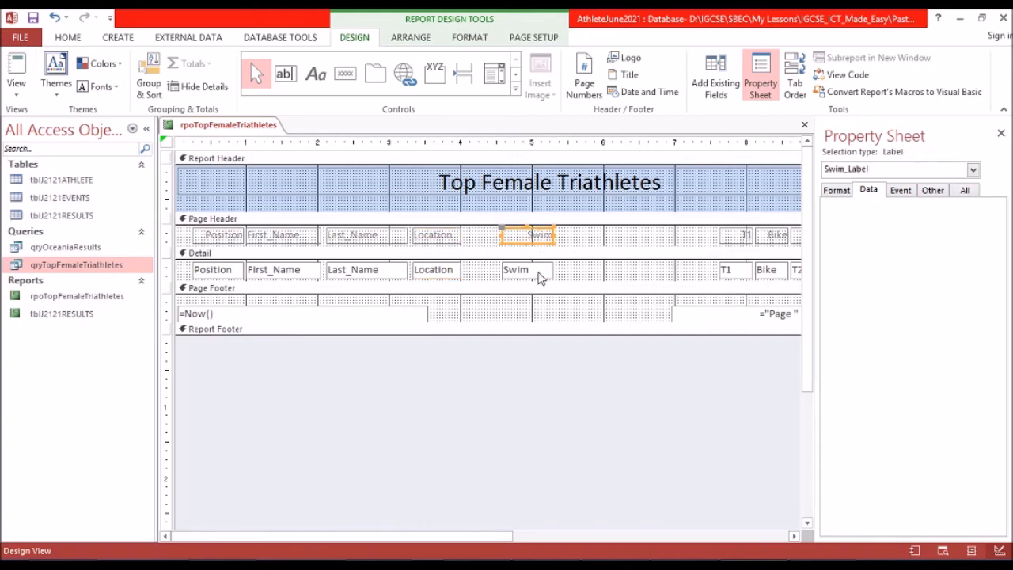
{"action": "left_click", "coordinate": [541, 273], "text": "shift"}
{"action": "key", "text": "Left"}
{"action": "key", "text": "Left"}
{"action": "key", "text": "Left"}
{"action": "key", "text": "Left"}
{"action": "key", "text": "Left"}
{"action": "key", "text": "Left"}
{"action": "key", "text": "Left"}
{"action": "key", "text": "Left"}
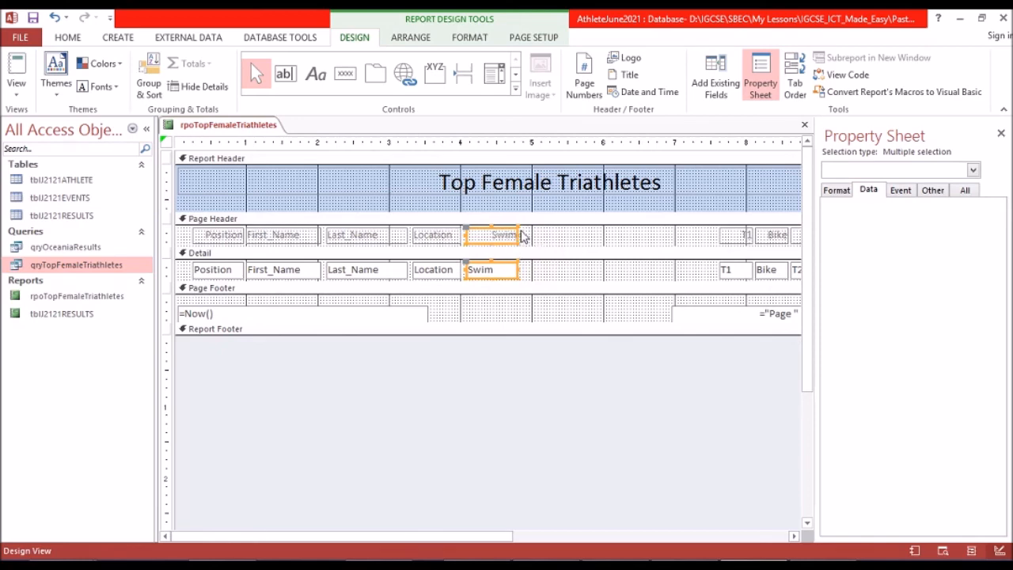
Move the T1 and Bike headings and their detail fields together to the left, starting at the 5-inch mark.
{"action": "left_click", "coordinate": [737, 238]}
{"action": "left_click", "coordinate": [733, 274], "text": "shift"}
{"action": "left_click", "coordinate": [765, 270], "text": "shift"}
{"action": "left_click", "coordinate": [779, 241], "text": "shift"}
{"action": "key", "text": "Left"}
{"action": "key", "text": "Left"}
{"action": "key", "text": "Left"}
{"action": "key", "text": "Left"}
{"action": "key", "text": "Left"}
{"action": "key", "text": "Left"}
{"action": "key", "text": "Left"}
{"action": "key", "text": "Left"}
{"action": "key", "text": "Left"}
{"action": "key", "text": "Left"}
{"action": "key", "text": "Left"}
{"action": "key", "text": "Left"}
{"action": "key", "text": "Left"}
{"action": "key", "text": "Left"}
{"action": "key", "text": "Left"}
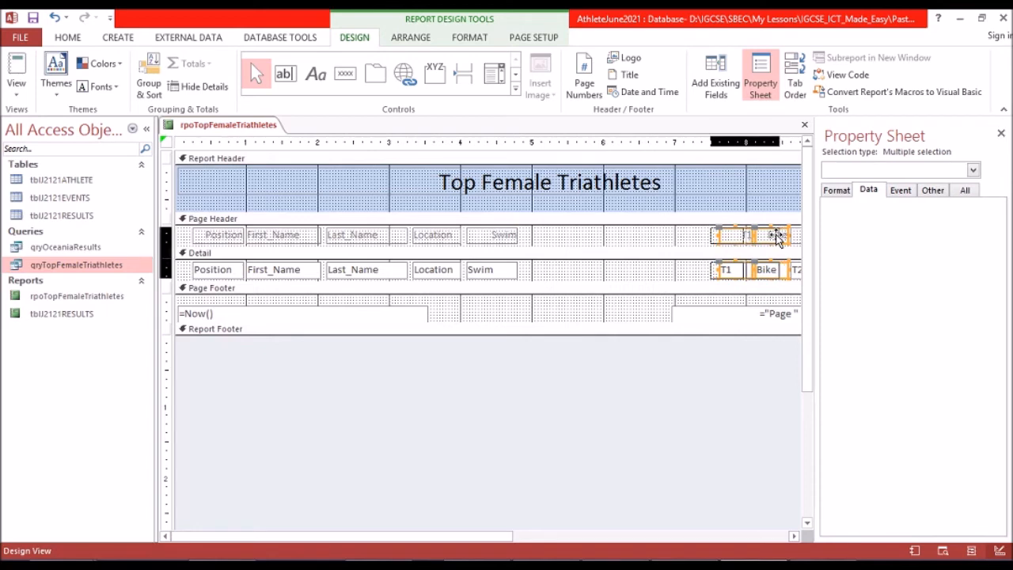
{"action": "key", "text": "Left"}
{"action": "key", "text": "Left"}
{"action": "key", "text": "Left"}
{"action": "key", "text": "Left"}
{"action": "key", "text": "Left"}
{"action": "key", "text": "Left"}
{"action": "key", "text": "Left"}
{"action": "key", "text": "Left"}
{"action": "key", "text": "Left"}
{"action": "key", "text": "Left"}
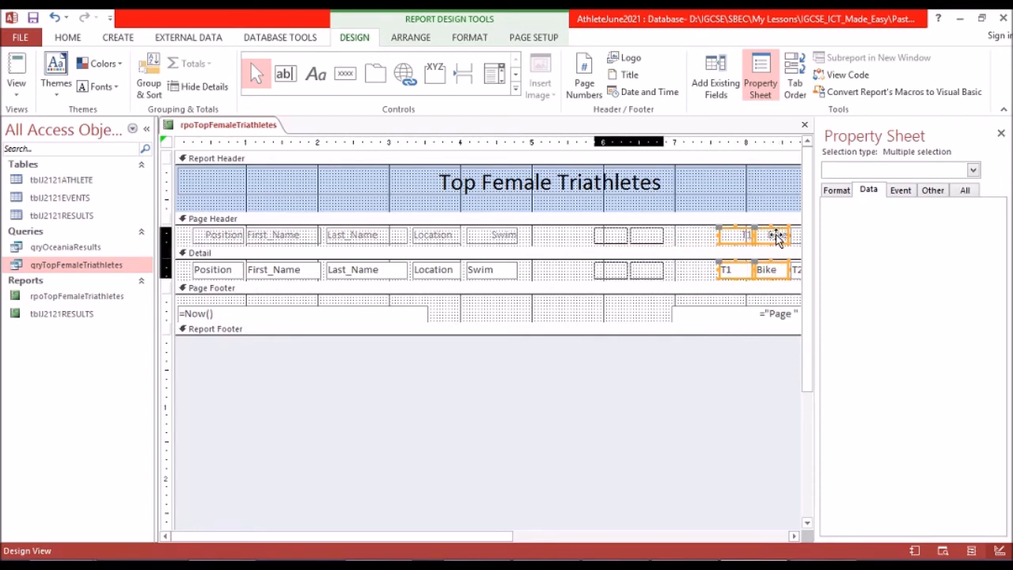
{"action": "key", "text": "Left"}
{"action": "key", "text": "Left"}
{"action": "key", "text": "Left"}
{"action": "key", "text": "Left"}
{"action": "key", "text": "Left"}
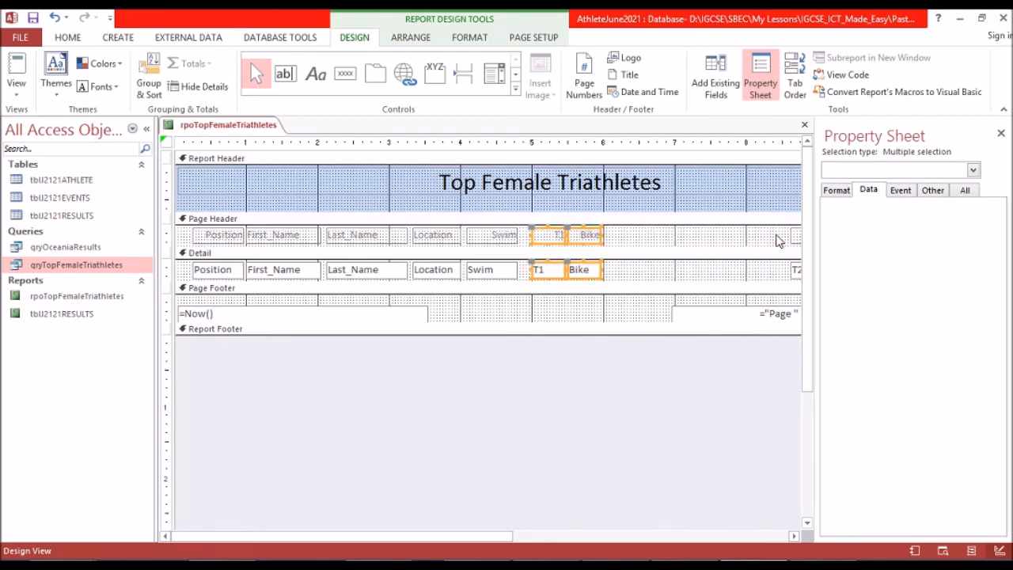
Shift only the Bike heading and its detail field right to about the 5.8-inch mark, leaving a gap after T1.
{"action": "left_click", "coordinate": [557, 237], "text": "shift"}
{"action": "left_click", "coordinate": [559, 272], "text": "shift"}
{"action": "key", "text": "Right"}
{"action": "key", "text": "Right"}
{"action": "key", "text": "Right"}
{"action": "key", "text": "Right"}
{"action": "key", "text": "Right"}
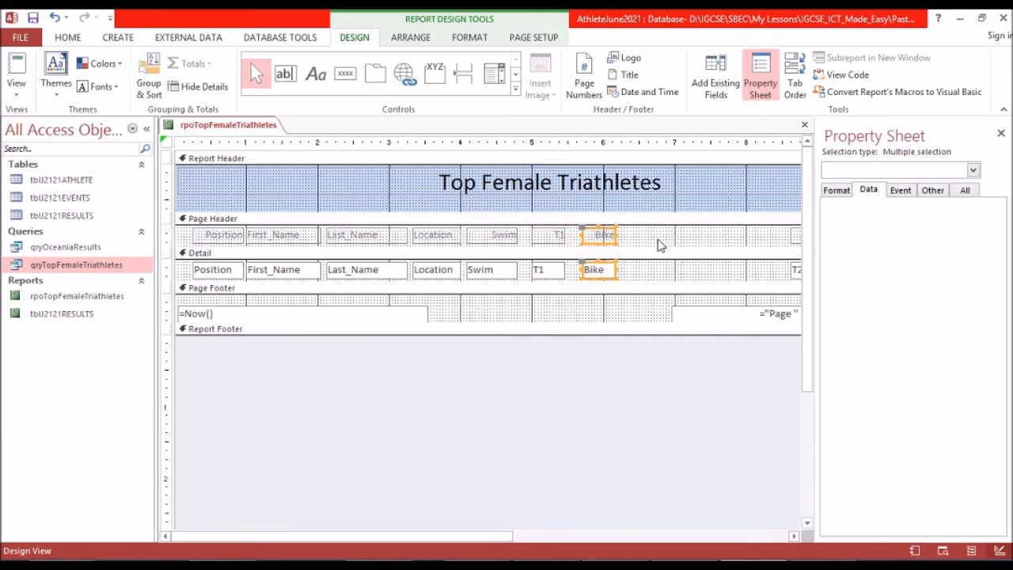
{"action": "key", "text": "Right"}
{"action": "key", "text": "Right"}
Widen the T1 heading and its detail field to span from just beside Swim to about the 5.6-inch mark.
{"action": "left_click", "coordinate": [557, 234]}
{"action": "left_click", "coordinate": [553, 271], "text": "shift"}
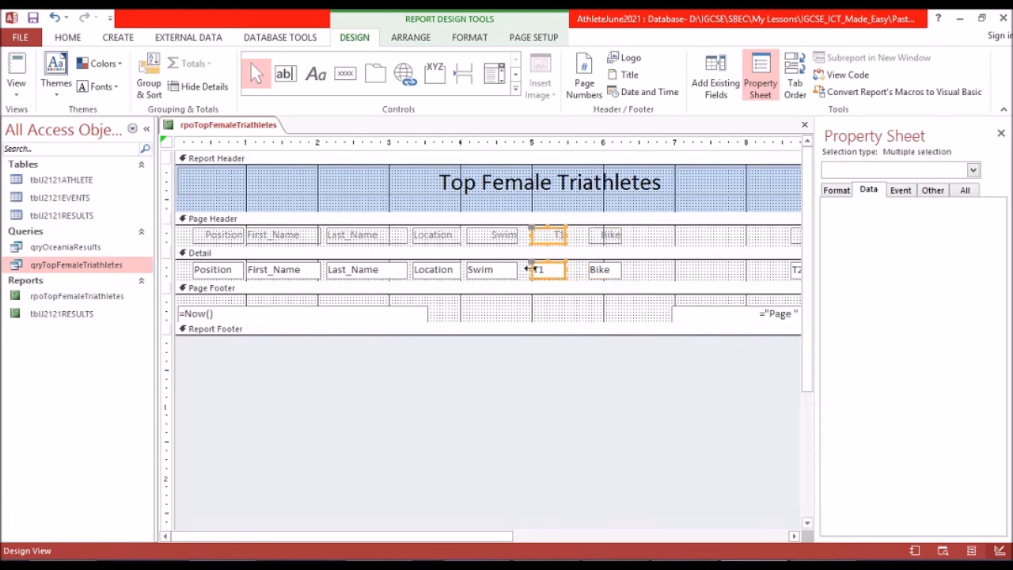
{"action": "left_click_drag", "start_coordinate": [521, 270], "coordinate": [519, 270]}
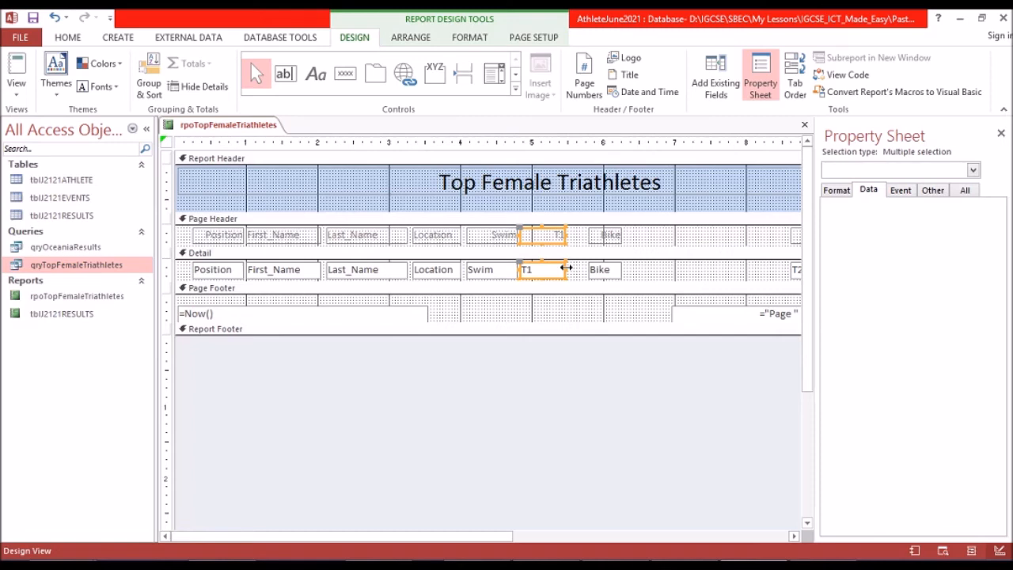
{"action": "key", "text": "Right"}
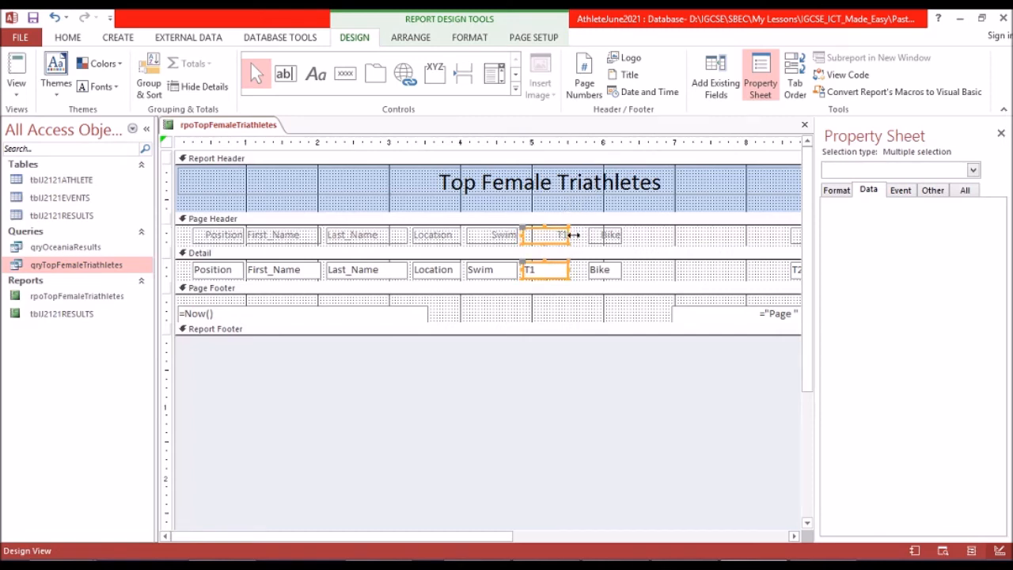
{"action": "left_click_drag", "start_coordinate": [576, 235], "coordinate": [586, 235]}
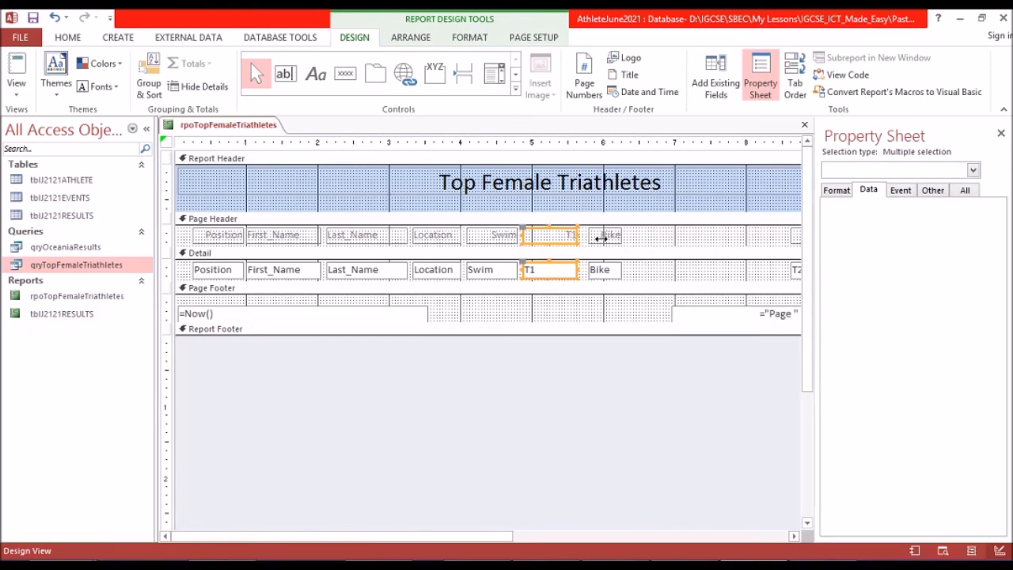
Widen the Bike heading and its detail field on both sides to span from about 5.7 to 6.35 inches.
{"action": "left_click", "coordinate": [603, 238]}
{"action": "left_click", "coordinate": [598, 271], "text": "shift"}
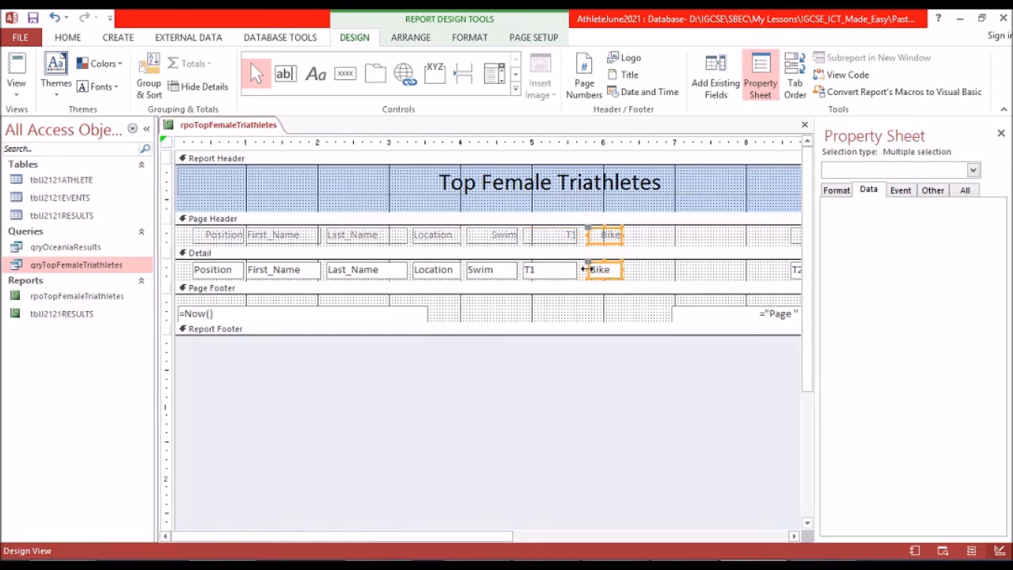
{"action": "left_click_drag", "start_coordinate": [584, 270], "coordinate": [579, 270]}
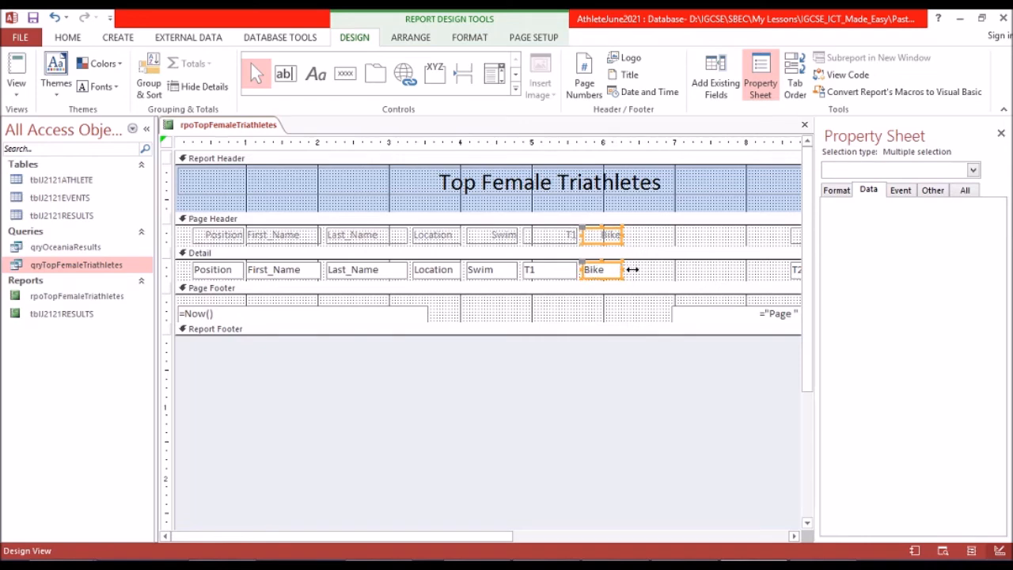
{"action": "left_click_drag", "start_coordinate": [633, 270], "coordinate": [638, 271]}
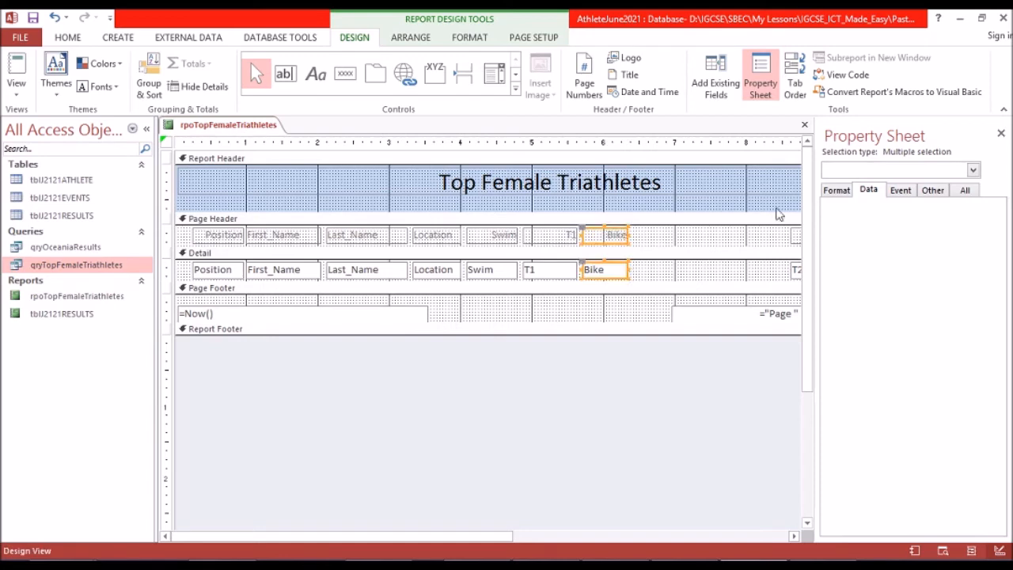
Move the T2 and Run headings and their detail fields together to the left, directly beside the Bike column.
{"action": "left_click", "coordinate": [794, 536]}
{"action": "left_click", "coordinate": [794, 536]}
{"action": "left_click", "coordinate": [794, 536]}
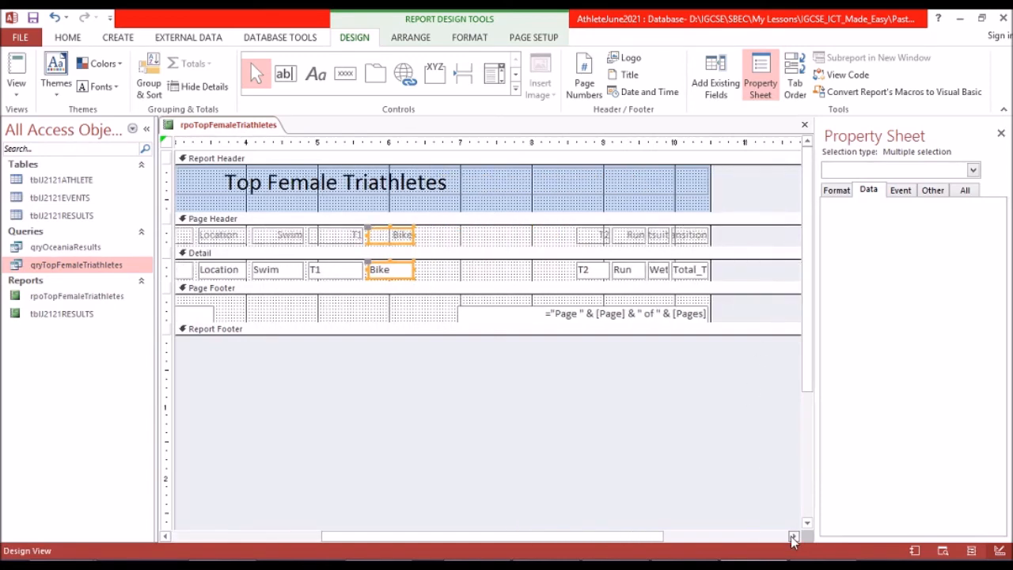
{"action": "left_click", "coordinate": [590, 271]}
{"action": "left_click", "coordinate": [595, 234], "text": "shift"}
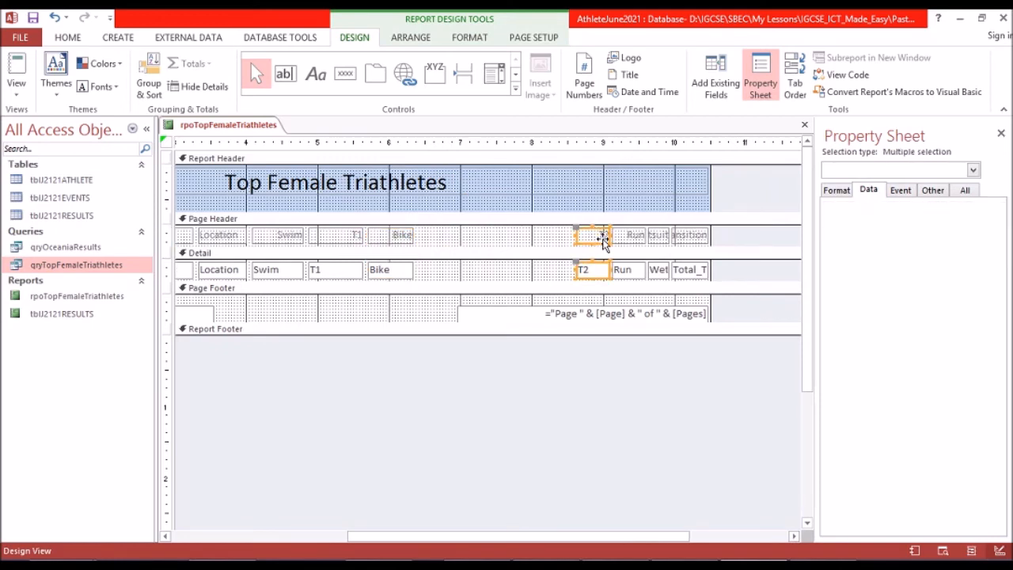
{"action": "left_click", "coordinate": [634, 235], "text": "shift"}
{"action": "left_click", "coordinate": [625, 270], "text": "shift"}
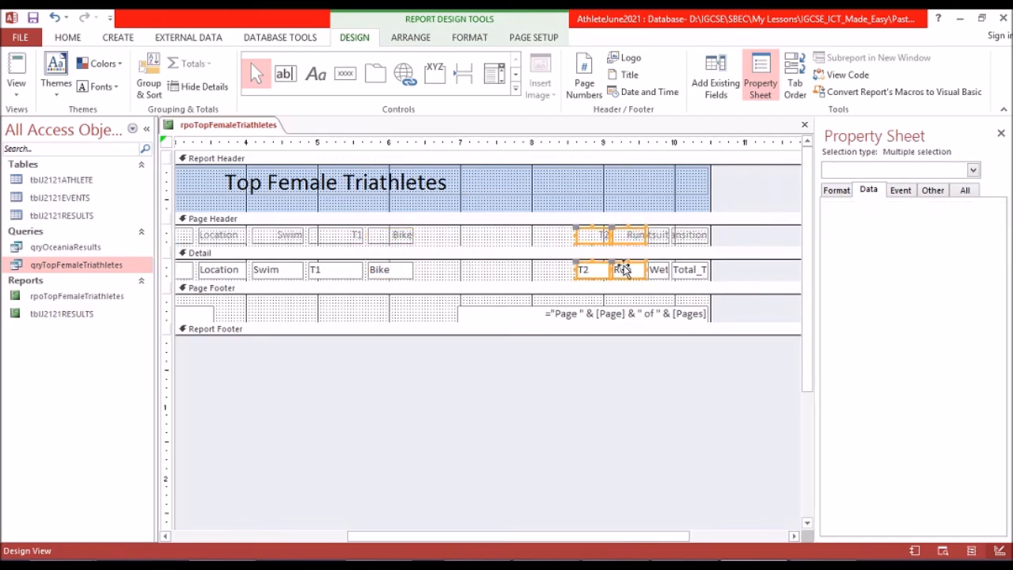
{"action": "key", "text": "Left"}
{"action": "key", "text": "Left"}
{"action": "key", "text": "Left"}
{"action": "key", "text": "Left"}
{"action": "key", "text": "Left"}
{"action": "key", "text": "Left"}
{"action": "key", "text": "Left"}
{"action": "key", "text": "Left"}
{"action": "key", "text": "Left"}
{"action": "key", "text": "Left"}
{"action": "key", "text": "Left"}
{"action": "key", "text": "Left"}
{"action": "key", "text": "Left"}
{"action": "key", "text": "Left"}
{"action": "key", "text": "Left"}
{"action": "key", "text": "Left"}
{"action": "key", "text": "Left"}
{"action": "key", "text": "Left"}
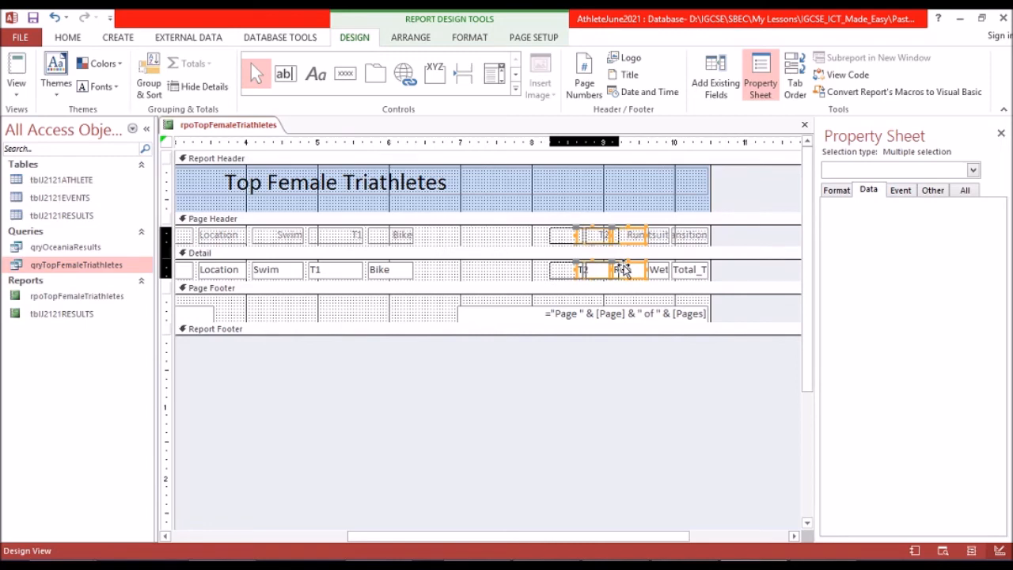
{"action": "key", "text": "Left"}
{"action": "key", "text": "Left"}
{"action": "key", "text": "Left"}
{"action": "key", "text": "Left"}
{"action": "key", "text": "Left"}
{"action": "key", "text": "Left"}
{"action": "key", "text": "Left"}
{"action": "key", "text": "Left"}
{"action": "key", "text": "Left"}
{"action": "key", "text": "Left"}
{"action": "key", "text": "Left"}
{"action": "key", "text": "Left"}
{"action": "key", "text": "Left"}
{"action": "key", "text": "Left"}
{"action": "key", "text": "Left"}
{"action": "key", "text": "Left"}
{"action": "key", "text": "Left"}
{"action": "key", "text": "Left"}
{"action": "key", "text": "Left"}
{"action": "key", "text": "Left"}
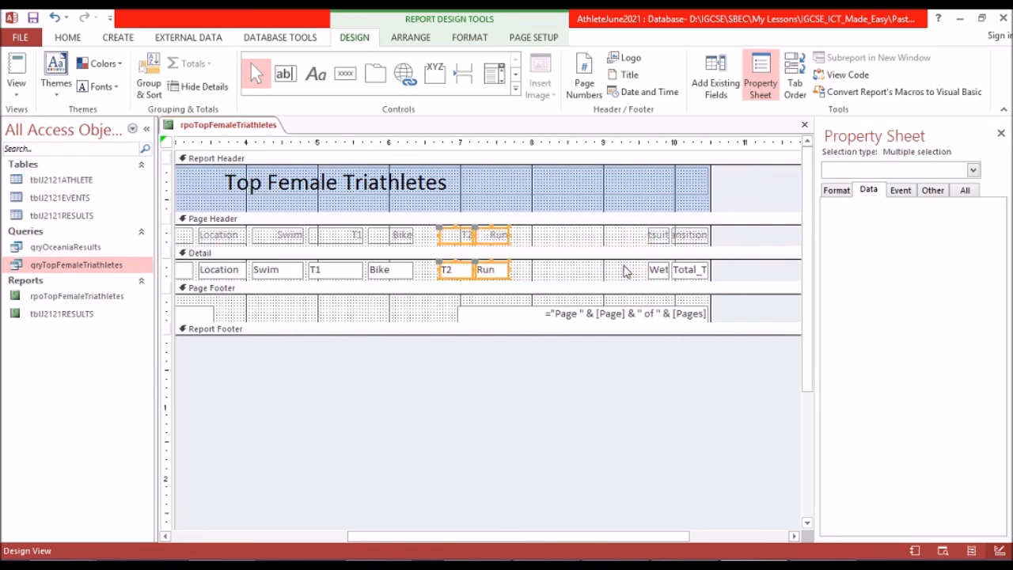
{"action": "key", "text": "Left"}
{"action": "key", "text": "Left"}
{"action": "key", "text": "Left"}
{"action": "key", "text": "Left"}
{"action": "key", "text": "Left"}
{"action": "key", "text": "Left"}
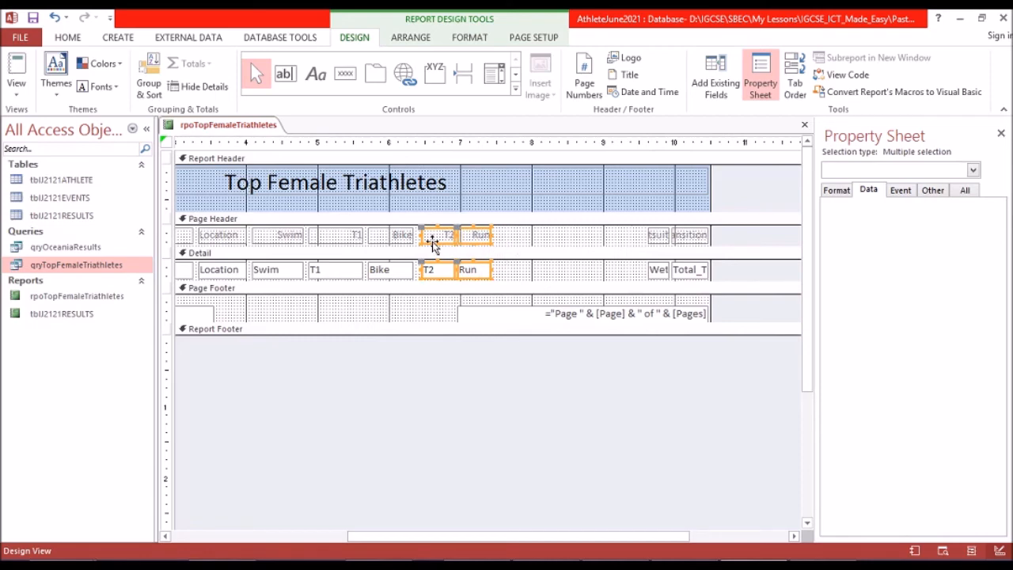
Extend the left edge of the T2 heading and its detail field slightly toward Bike, to about the 6.4-inch mark.
{"action": "left_click", "coordinate": [511, 236]}
{"action": "left_click", "coordinate": [441, 237]}
{"action": "left_click", "coordinate": [428, 270], "text": "shift"}
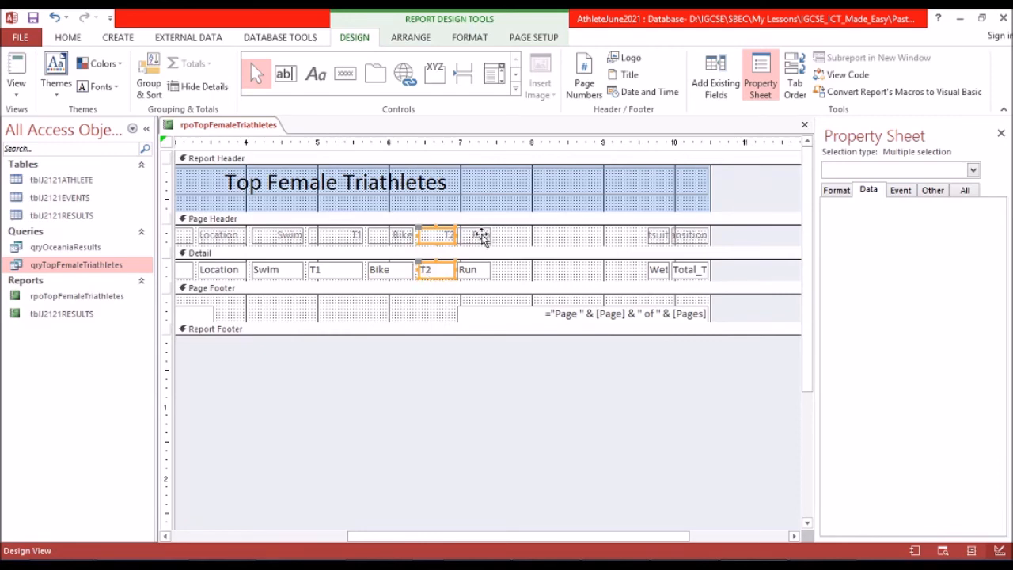
Shift only the Run heading and its detail field right to about the 7.25-inch mark, leaving a gap after T2.
{"action": "left_click", "coordinate": [483, 237]}
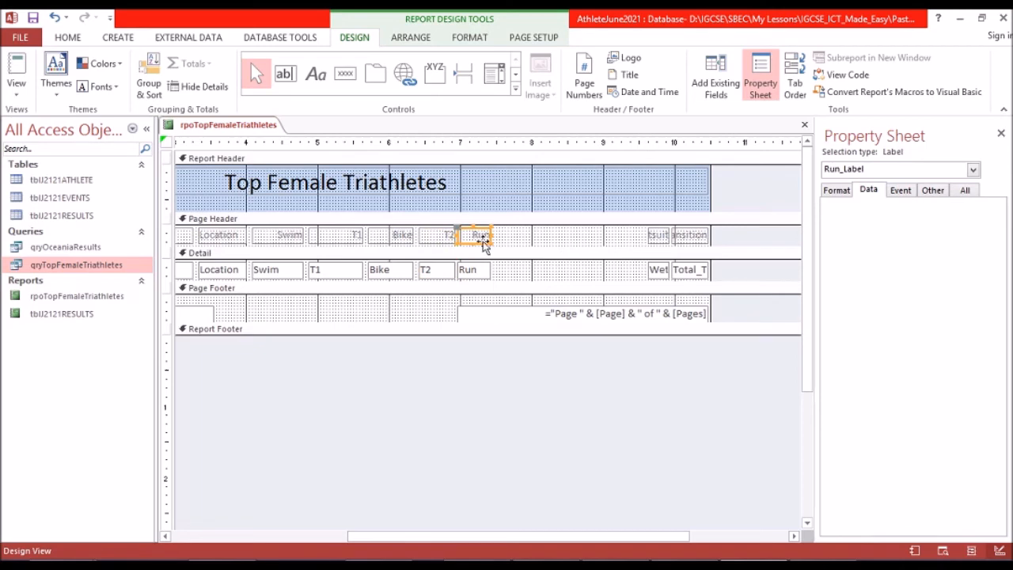
{"action": "left_click", "coordinate": [477, 272], "text": "shift"}
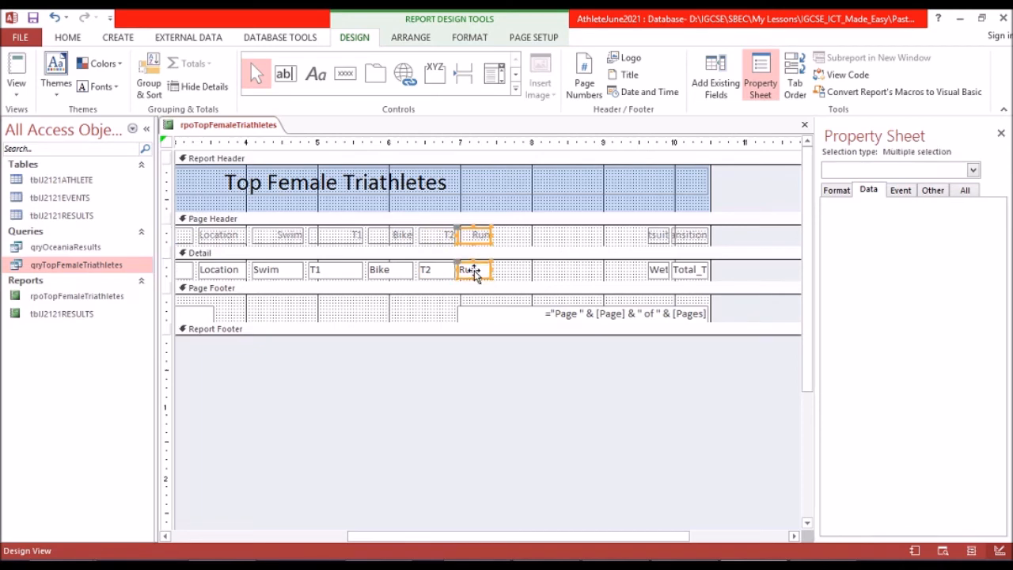
{"action": "key", "text": "Right"}
{"action": "key", "text": "Right"}
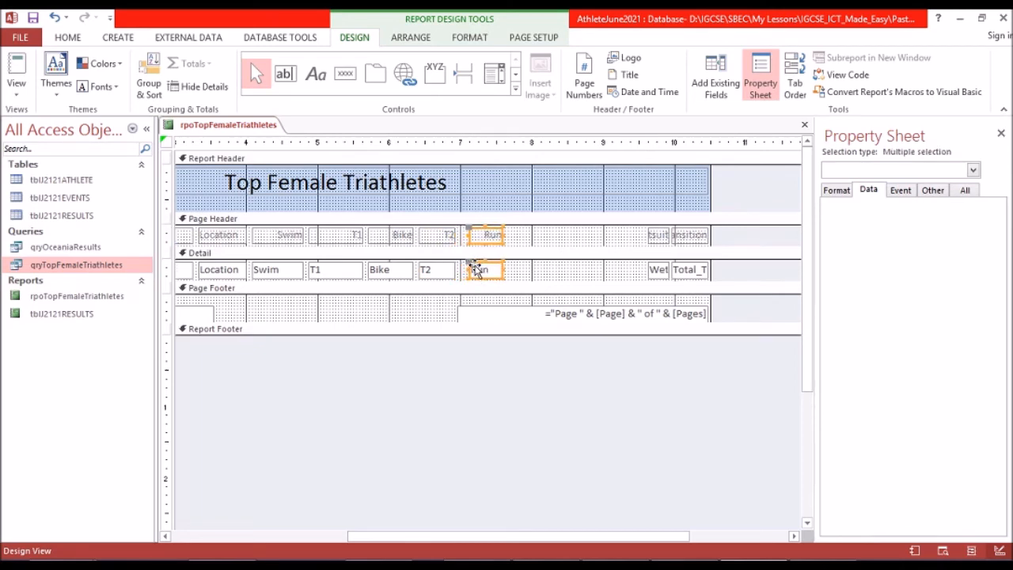
{"action": "key", "text": "Right"}
{"action": "key", "text": "Right"}
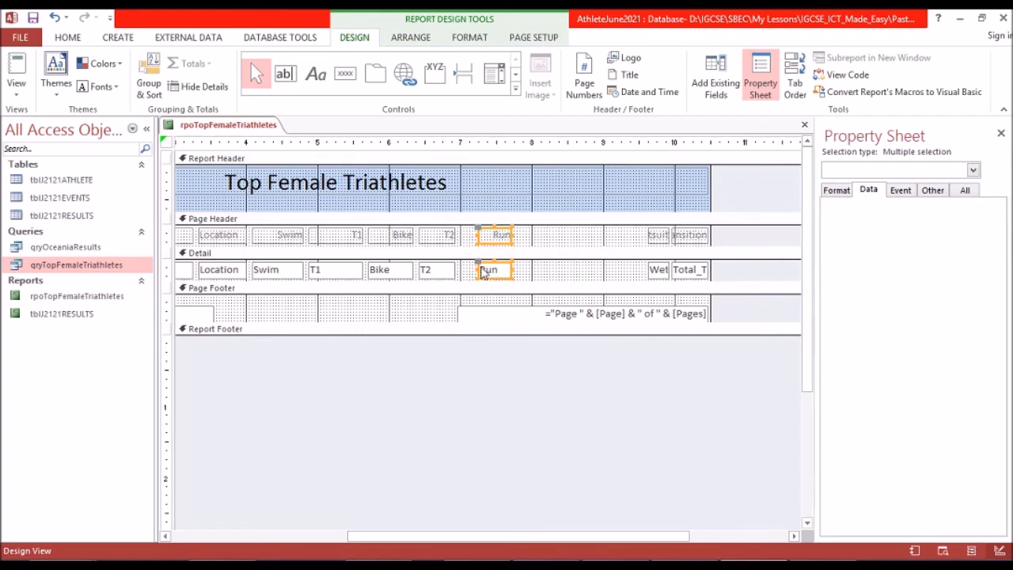
Widen the T2 heading and its detail field rightward to about the 7.2-inch mark, filling the gap before Run.
{"action": "left_click", "coordinate": [449, 241]}
{"action": "left_click", "coordinate": [441, 272], "text": "shift"}
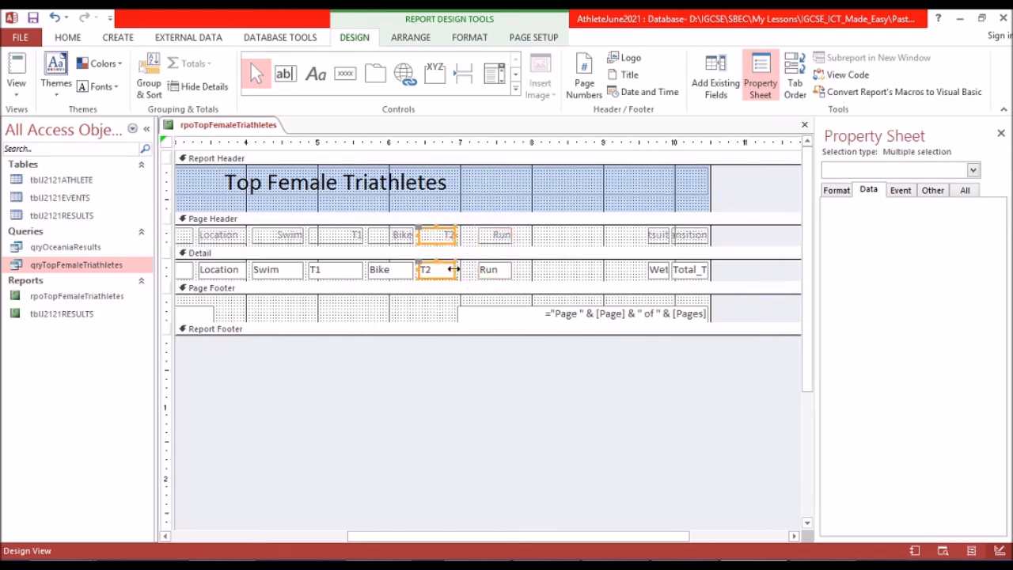
{"action": "left_click_drag", "start_coordinate": [468, 273], "coordinate": [469, 273]}
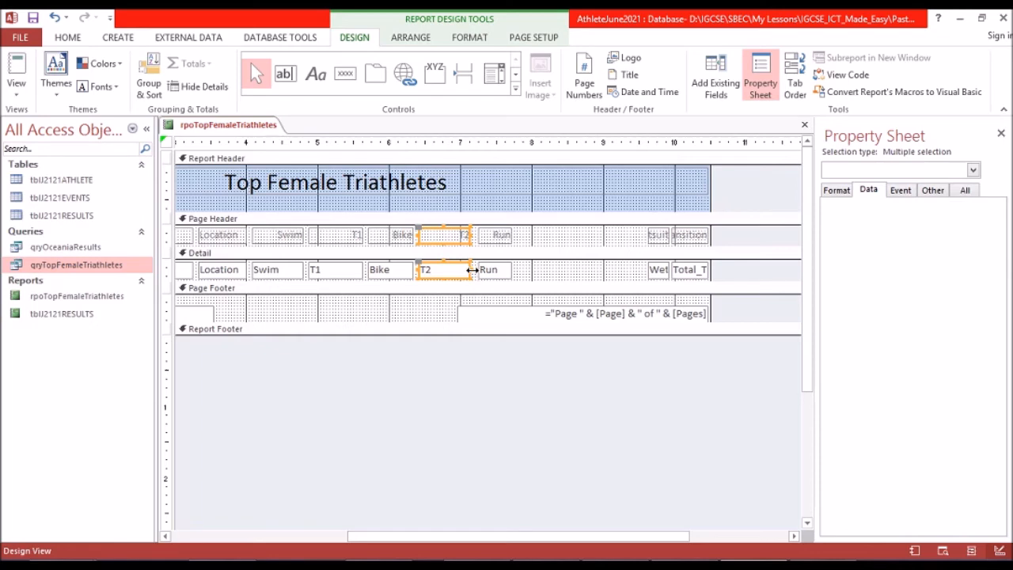
{"action": "left_click_drag", "start_coordinate": [472, 270], "coordinate": [474, 270]}
Widen the Run heading and its detail field rightward to the 8-inch mark.
{"action": "left_click", "coordinate": [497, 236]}
{"action": "left_click", "coordinate": [492, 270], "text": "shift"}
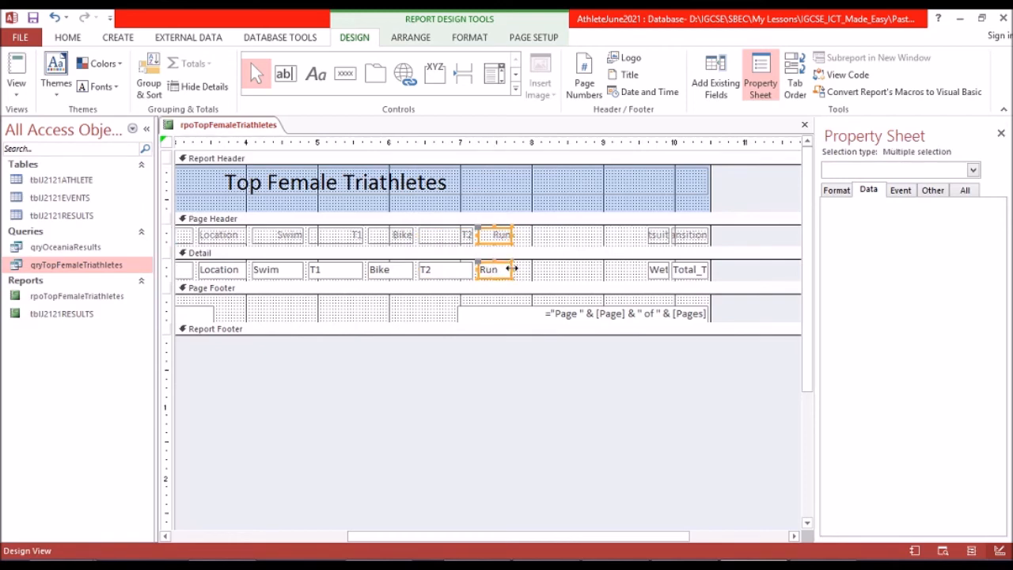
{"action": "left_click_drag", "start_coordinate": [533, 269], "coordinate": [534, 269]}
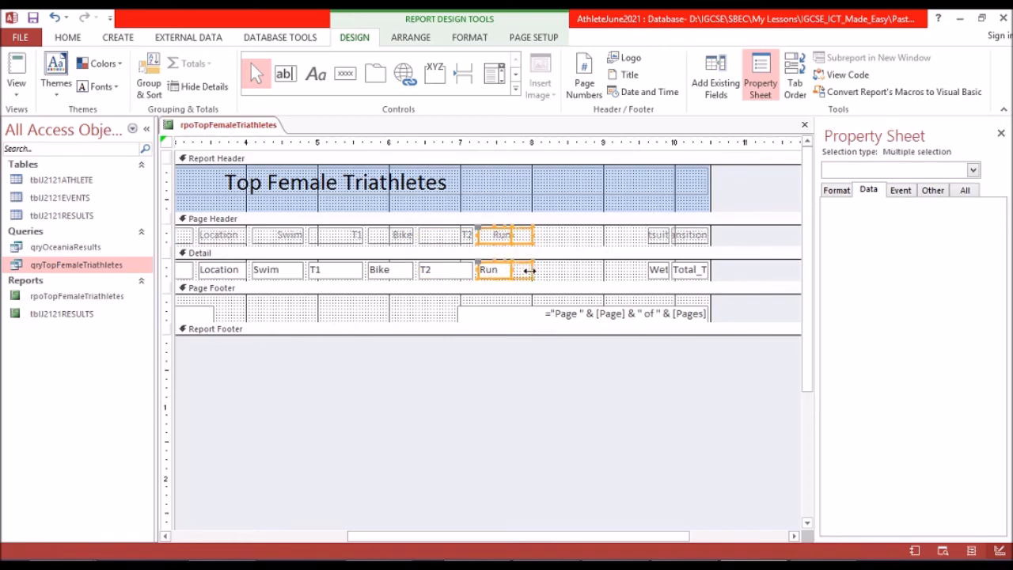
Widen the Wetsuit heading and its detail field leftward to about the 9.25-inch mark so the whole label fits.
{"action": "left_click", "coordinate": [661, 235]}
{"action": "left_click", "coordinate": [657, 271], "text": "shift"}
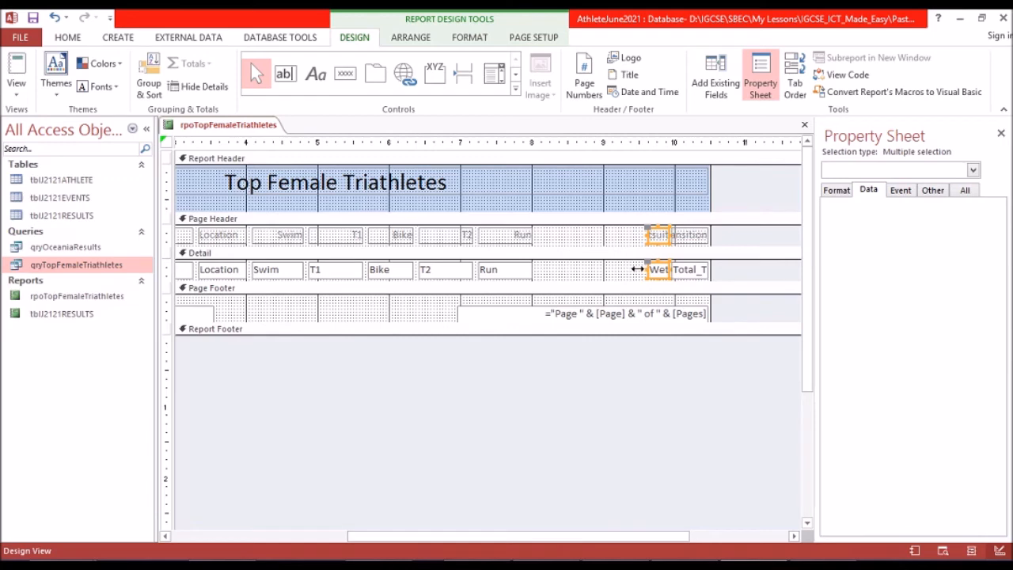
{"action": "left_click_drag", "start_coordinate": [648, 269], "coordinate": [635, 270]}
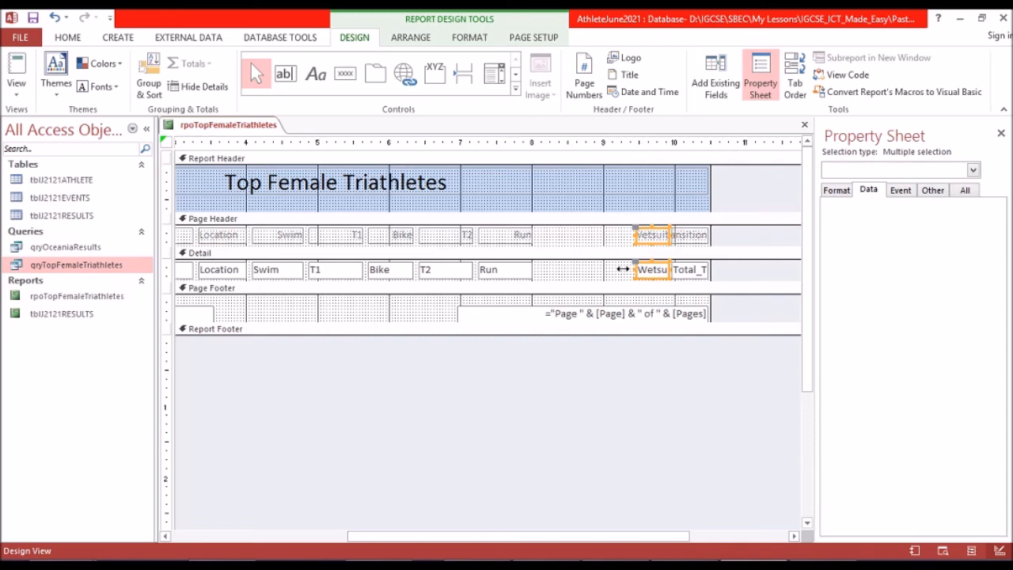
{"action": "left_click_drag", "start_coordinate": [621, 270], "coordinate": [610, 270]}
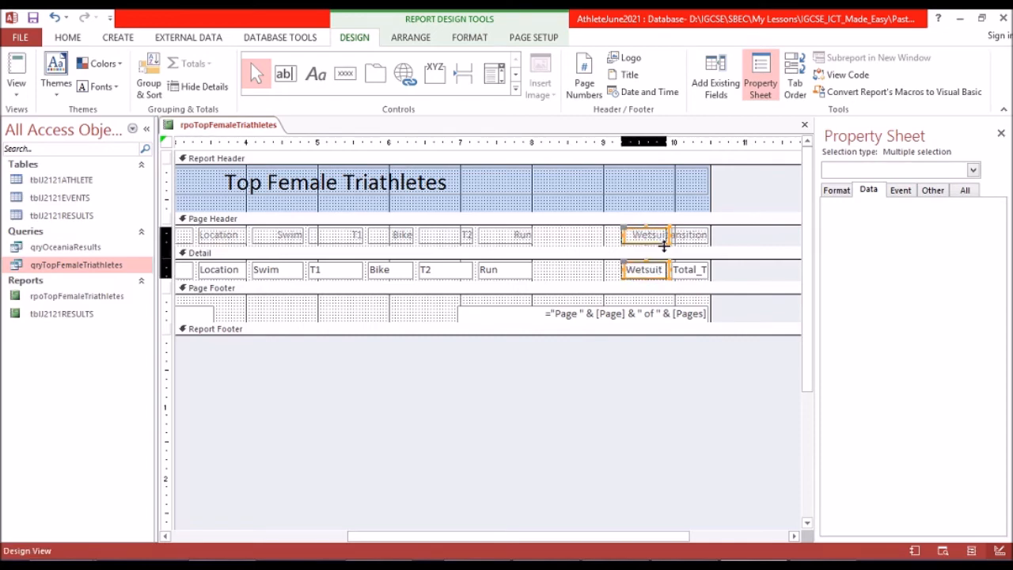
Move the Wetsuit heading and its detail field left to sit beside Run, starting at about the 8.1-inch mark.
{"action": "key", "text": "Left"}
{"action": "key", "text": "Left"}
{"action": "key", "text": "Left"}
{"action": "key", "text": "Left"}
{"action": "key", "text": "Left"}
{"action": "key", "text": "Left"}
{"action": "key", "text": "Left"}
{"action": "key", "text": "Left"}
{"action": "key", "text": "Left"}
{"action": "key", "text": "Left"}
{"action": "key", "text": "Left"}
{"action": "key", "text": "Left"}
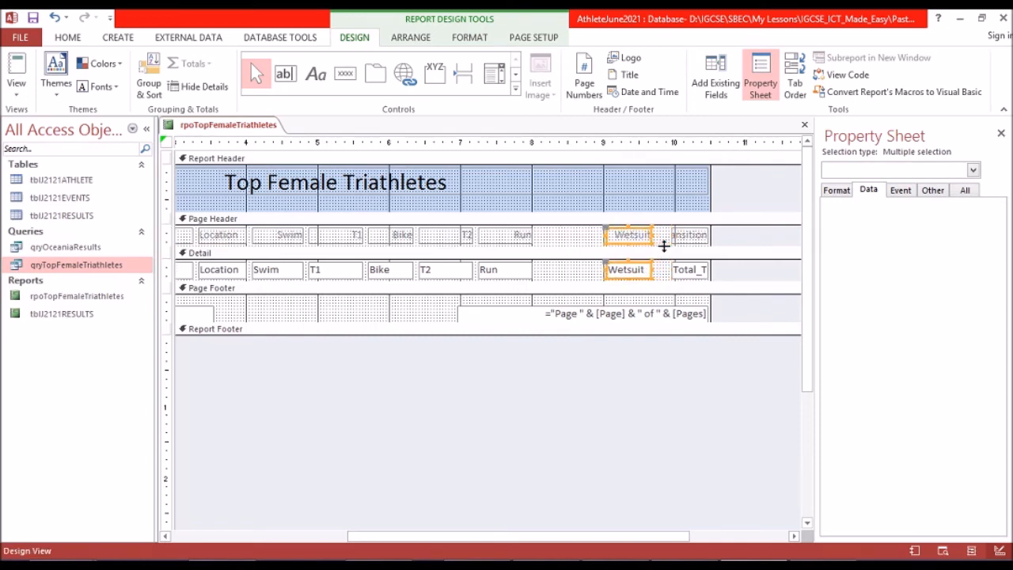
{"action": "key", "text": "Left"}
{"action": "key", "text": "Left"}
{"action": "key", "text": "Left"}
{"action": "key", "text": "Left"}
{"action": "key", "text": "Left"}
{"action": "key", "text": "Left"}
{"action": "key", "text": "Left"}
{"action": "key", "text": "Left"}
{"action": "key", "text": "Left"}
{"action": "key", "text": "Left"}
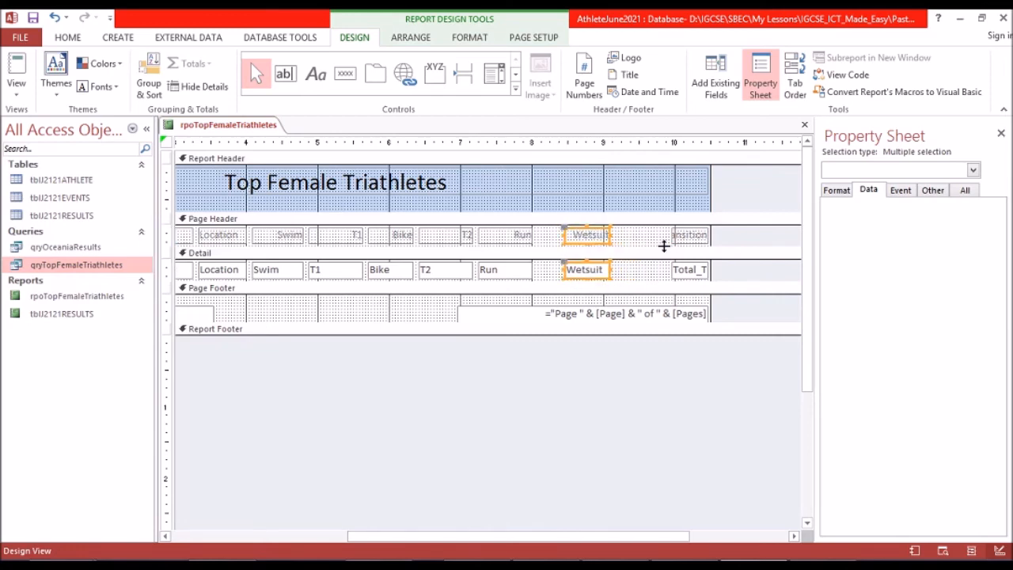
{"action": "key", "text": "Left"}
{"action": "key", "text": "Left"}
{"action": "key", "text": "Left"}
{"action": "key", "text": "Left"}
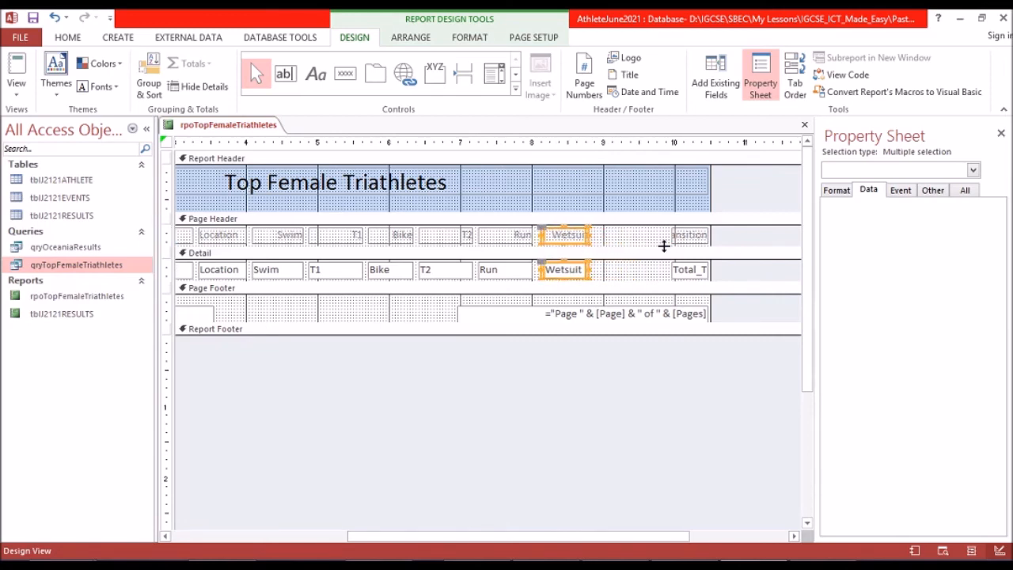
{"action": "key", "text": "Left"}
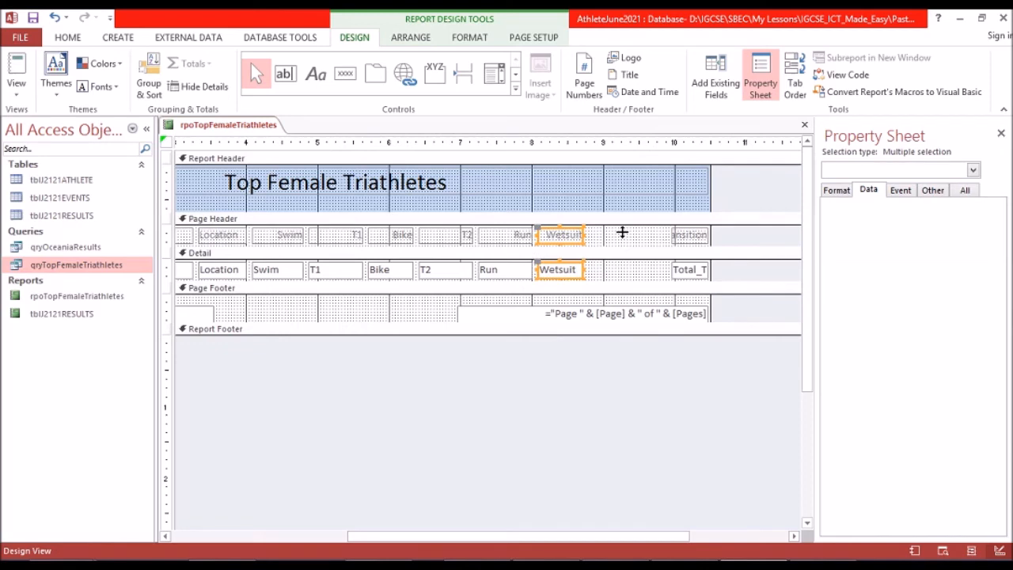
Widen the Total_Transition heading and its detail field leftward to the 9-inch mark.
{"action": "left_click", "coordinate": [688, 241]}
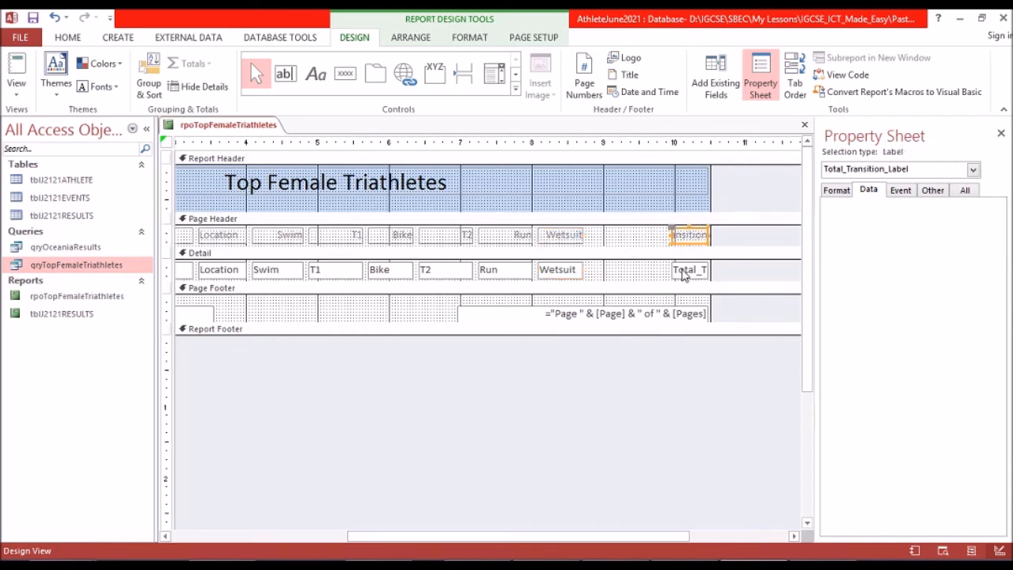
{"action": "left_click", "coordinate": [684, 272], "text": "shift"}
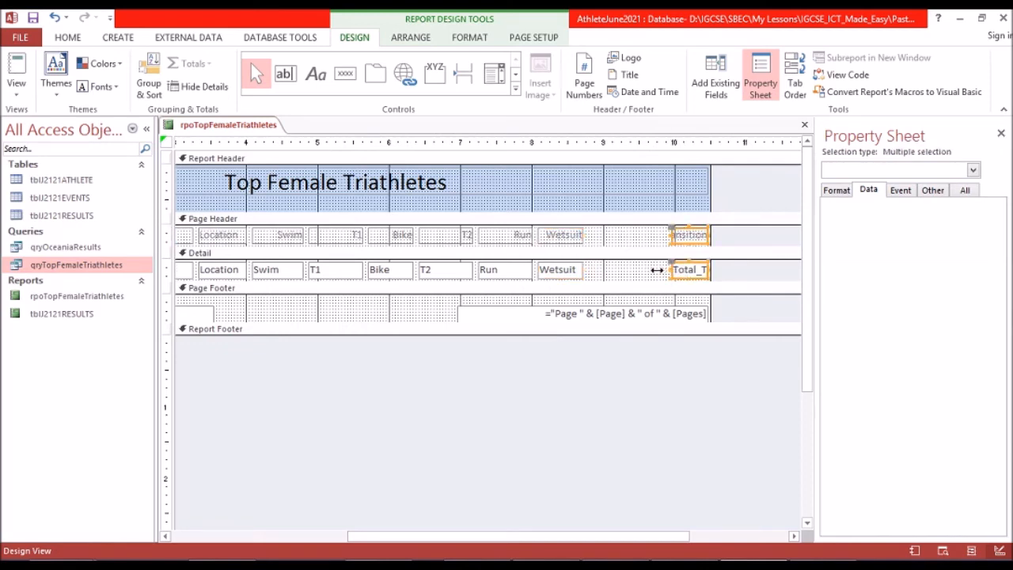
{"action": "left_click_drag", "start_coordinate": [604, 270], "coordinate": [606, 270]}
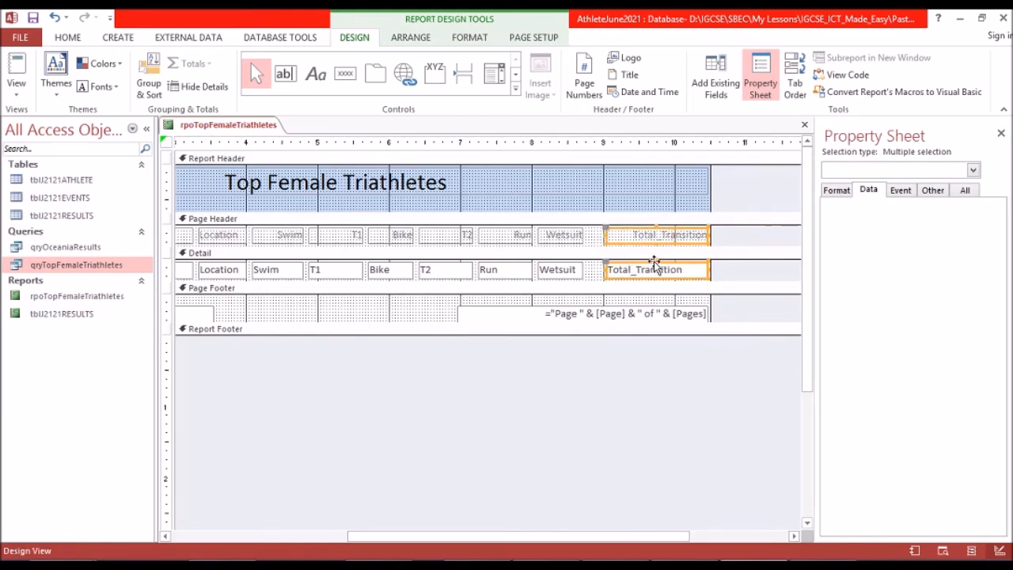
Move the Total_Transition heading and its detail field left beside Wetsuit, starting at about the 8.8-inch mark.
{"action": "key", "text": "Left"}
{"action": "key", "text": "Left"}
{"action": "key", "text": "Left"}
{"action": "key", "text": "Left"}
{"action": "key", "text": "Left"}
{"action": "key", "text": "Left"}
{"action": "key", "text": "Left"}
{"action": "key", "text": "Right"}
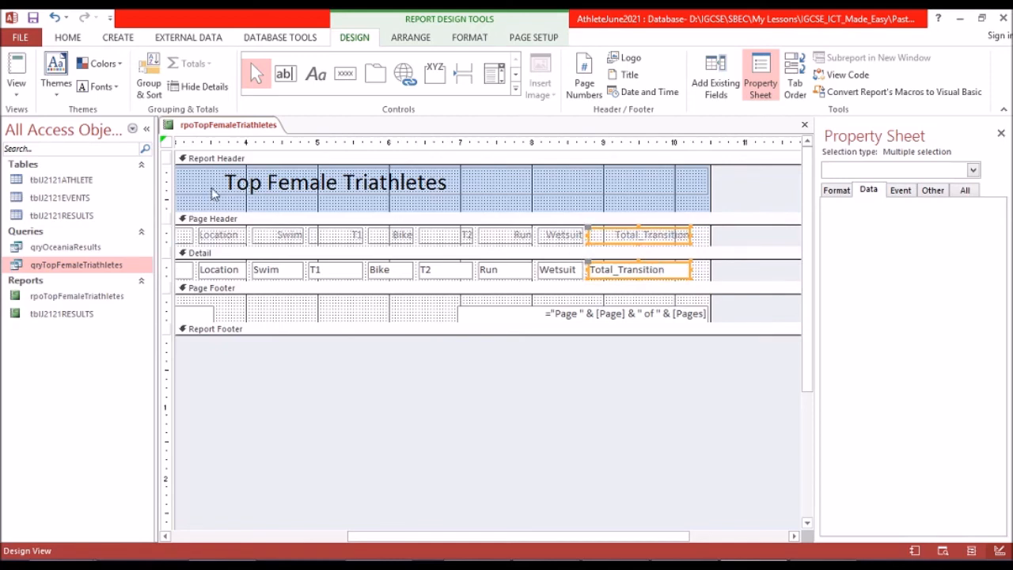
Display the report in Report view and check all records and columns for cut-off data or labels.
{"action": "left_click", "coordinate": [13, 68]}
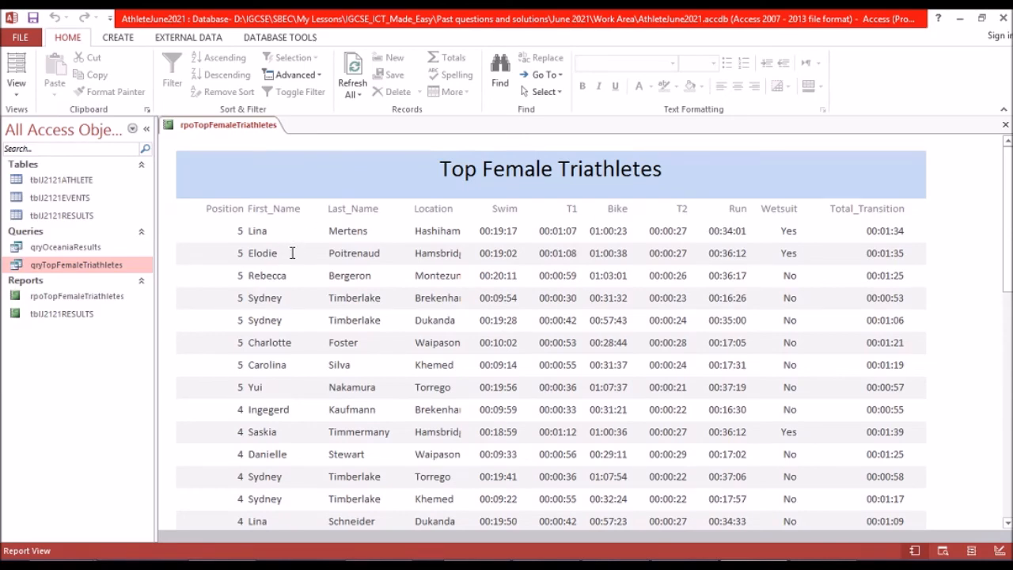
{"action": "scroll", "coordinate": [293, 253], "scroll_direction": "down", "scroll_amount": 10}
{"action": "scroll", "coordinate": [294, 253], "scroll_direction": "down", "scroll_amount": 8}
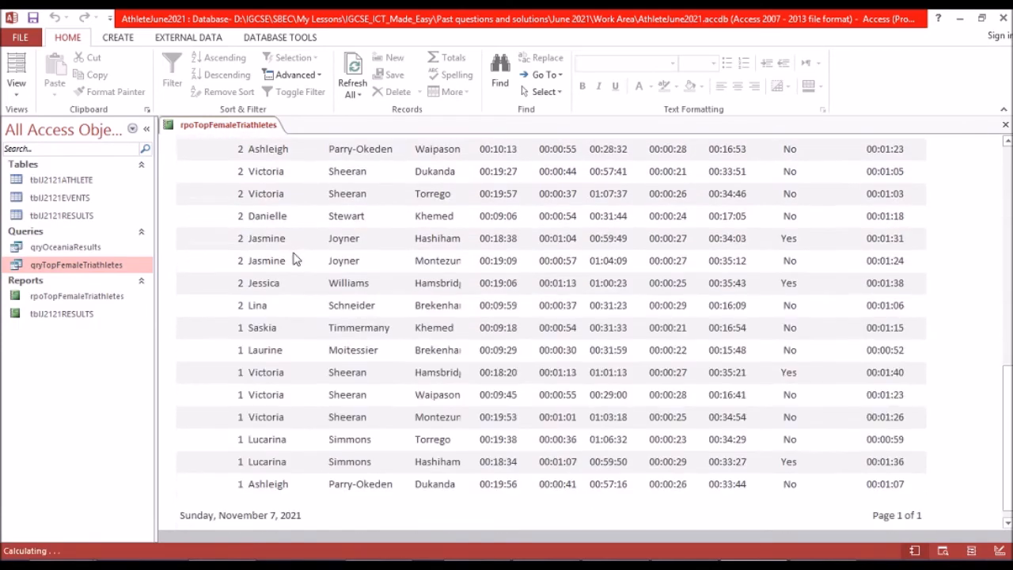
{"action": "scroll", "coordinate": [294, 255], "scroll_direction": "down", "scroll_amount": 1}
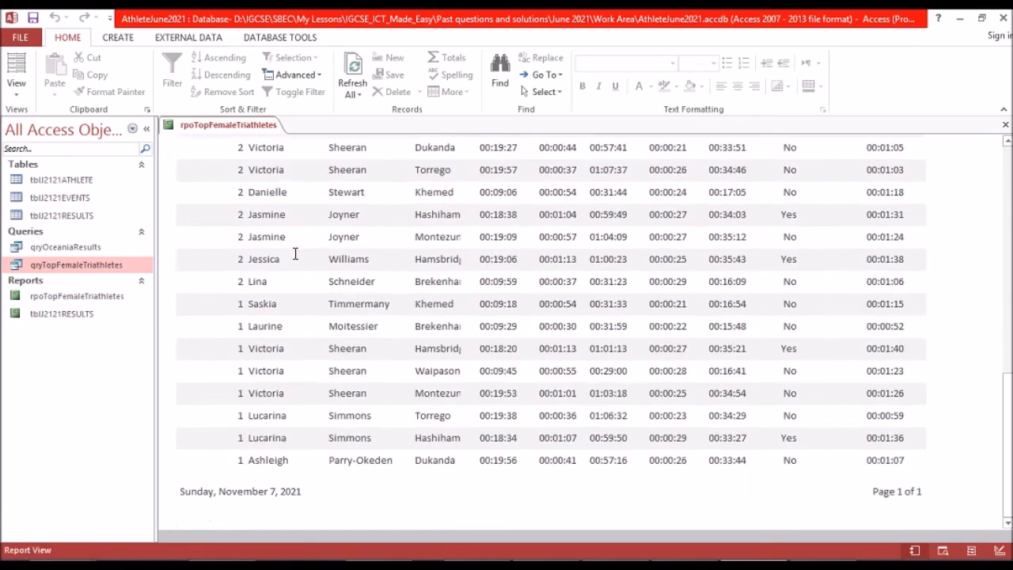
{"action": "left_click_drag", "start_coordinate": [1009, 418], "coordinate": [1009, 307]}
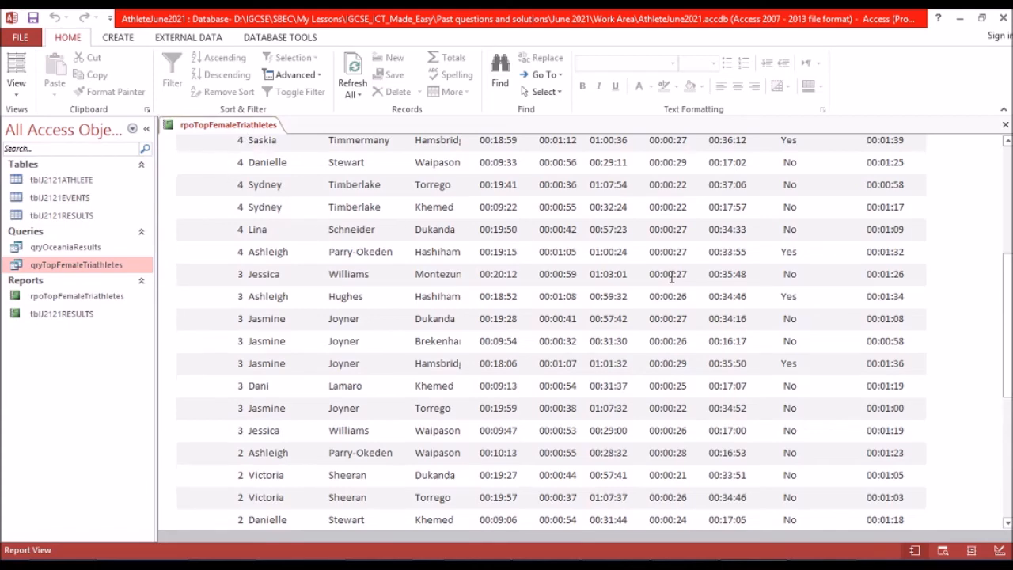
{"action": "scroll", "coordinate": [671, 276], "scroll_direction": "up", "scroll_amount": 5}
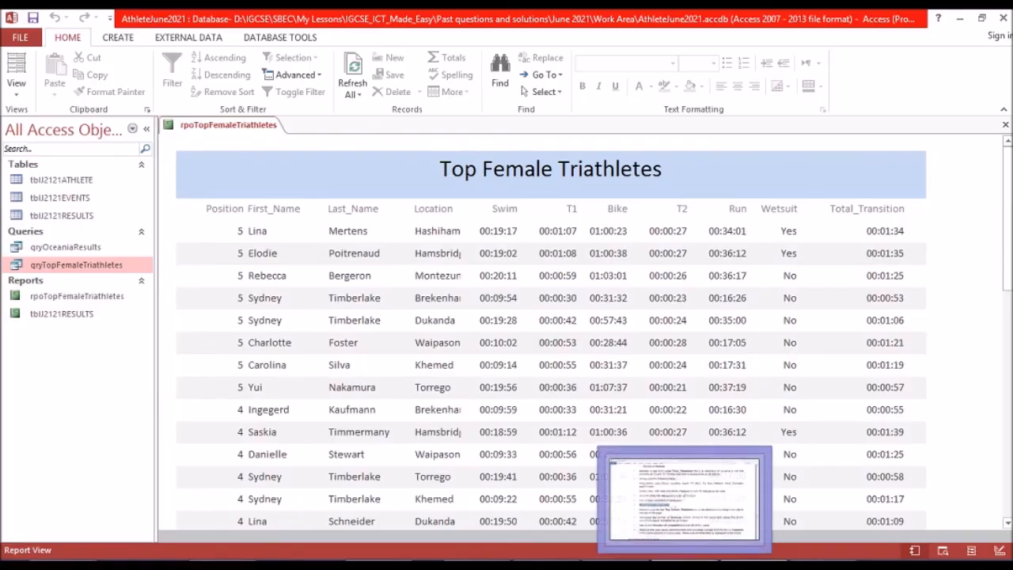
Check the required field order in the question paper in Foxit Reader, then return to the Access report.
{"action": "left_click", "coordinate": [683, 561]}
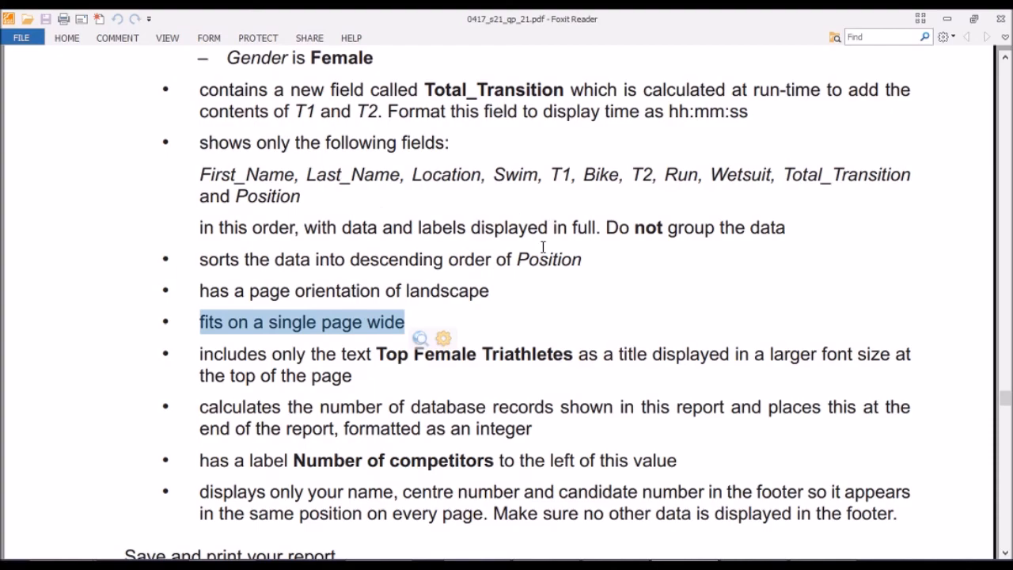
{"action": "mouse_move", "coordinate": [685, 562]}
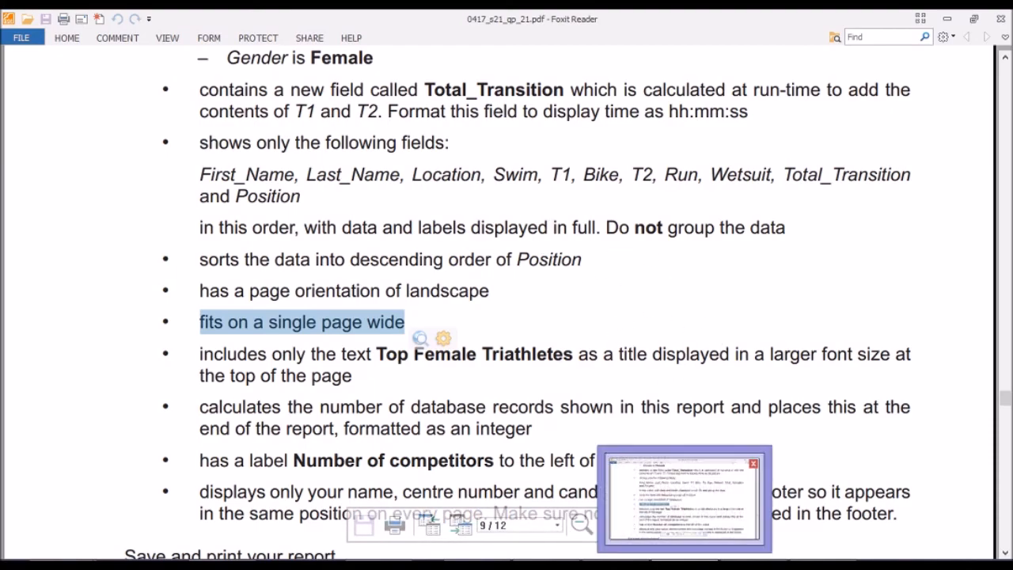
{"action": "left_click", "coordinate": [753, 564]}
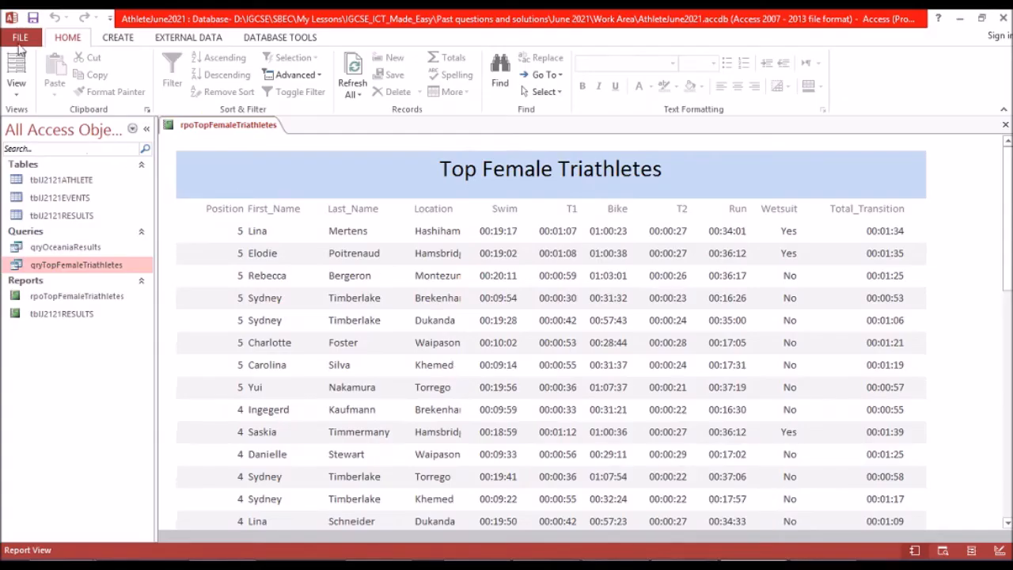
In Design view, move the Position heading and its detail field to the report's right end, starting at about the 9.8-inch mark.
{"action": "left_click", "coordinate": [14, 97]}
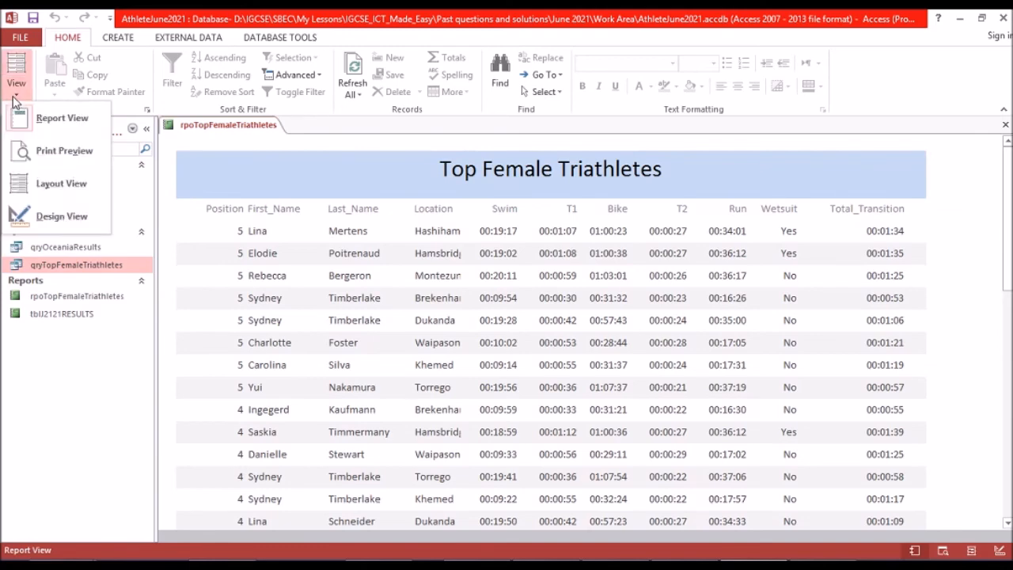
{"action": "left_click", "coordinate": [30, 221]}
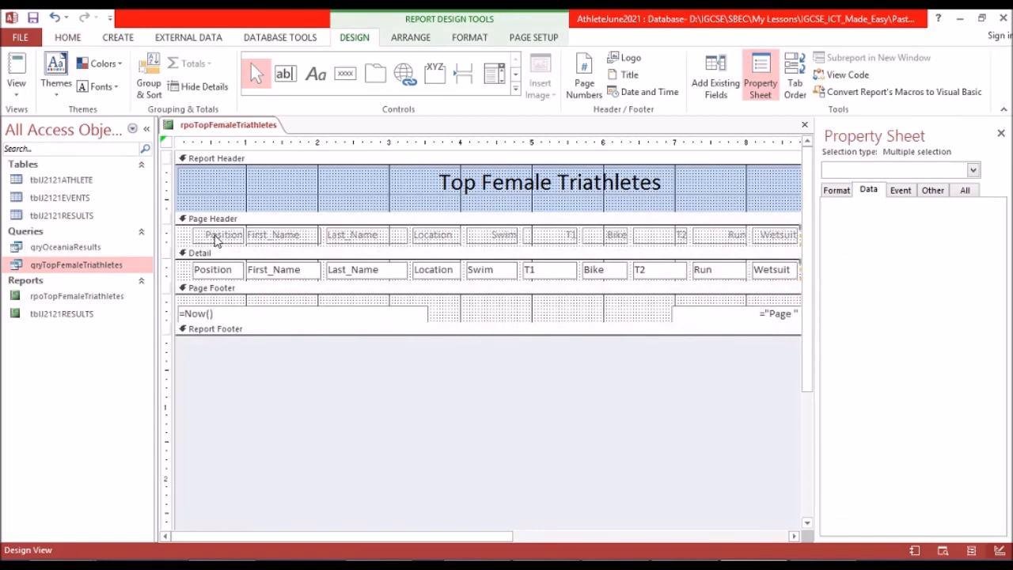
{"action": "left_click", "coordinate": [214, 235]}
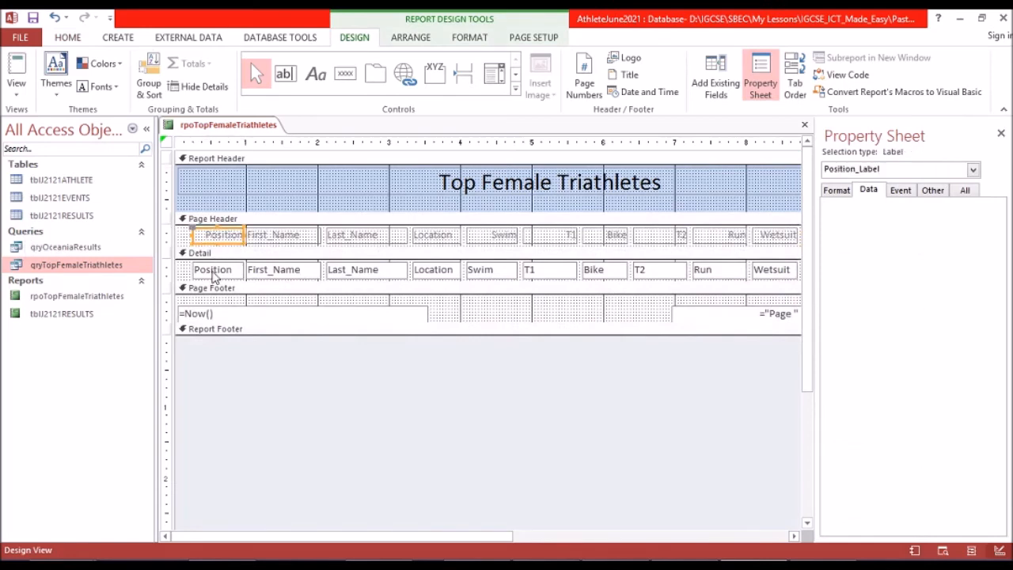
{"action": "left_click", "coordinate": [213, 271], "text": "shift"}
{"action": "key", "text": "Right"}
{"action": "key", "text": "Right"}
{"action": "key", "text": "Right"}
{"action": "key", "text": "Right"}
{"action": "key", "text": "Right"}
{"action": "key", "text": "Right"}
{"action": "key", "text": "Right"}
{"action": "key", "text": "Right"}
{"action": "key", "text": "Right"}
{"action": "key", "text": "Right"}
{"action": "key", "text": "Right"}
{"action": "key", "text": "Right"}
{"action": "key", "text": "Right"}
{"action": "key", "text": "Right"}
{"action": "key", "text": "Right"}
{"action": "key", "text": "Right"}
{"action": "key", "text": "Right"}
{"action": "key", "text": "Right"}
{"action": "key", "text": "Right"}
{"action": "key", "text": "Right"}
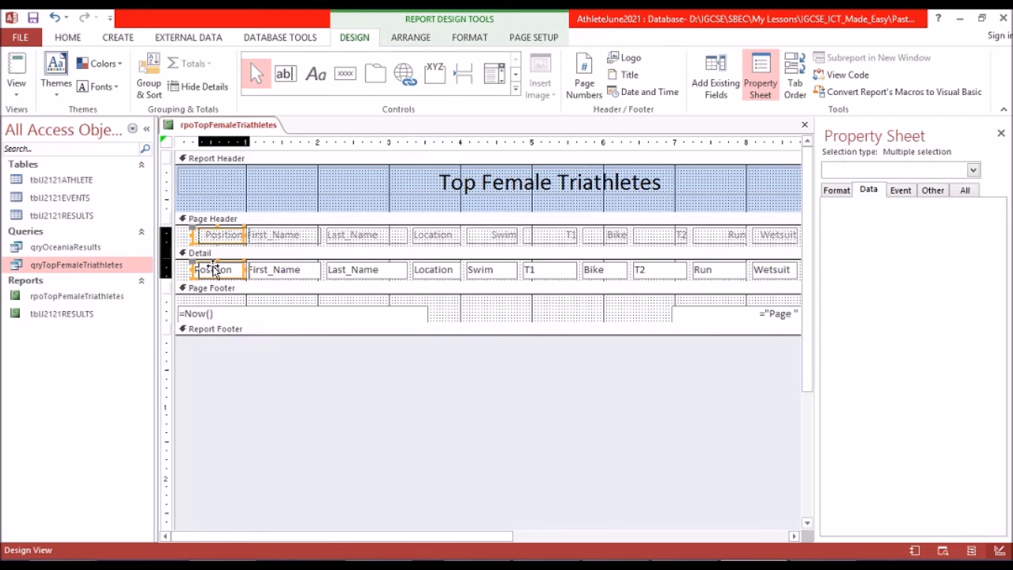
{"action": "key", "text": "Right"}
{"action": "key", "text": "Right"}
{"action": "key", "text": "Right"}
{"action": "key", "text": "Right"}
{"action": "key", "text": "Right"}
{"action": "key", "text": "Right"}
{"action": "key", "text": "Right"}
{"action": "key", "text": "Right"}
{"action": "key", "text": "Right"}
{"action": "key", "text": "Right"}
{"action": "key", "text": "Right"}
{"action": "key", "text": "Right"}
{"action": "key", "text": "Right"}
{"action": "key", "text": "Right"}
{"action": "key", "text": "Right"}
{"action": "key", "text": "Right"}
{"action": "key", "text": "Right"}
{"action": "key", "text": "Right"}
{"action": "key", "text": "Right"}
{"action": "key", "text": "Right"}
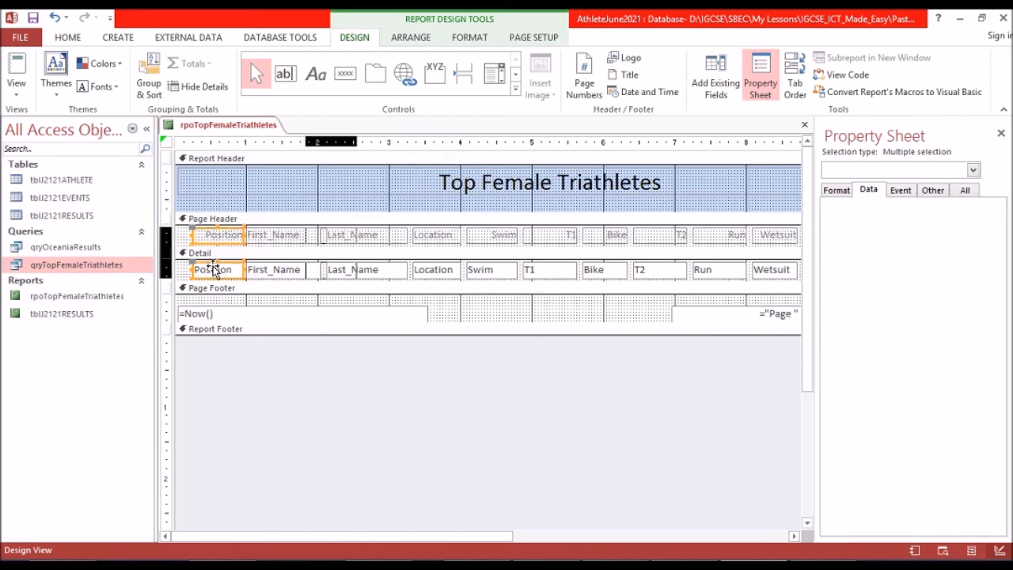
{"action": "key", "text": "Right"}
{"action": "key", "text": "Right"}
{"action": "key", "text": "Right"}
{"action": "key", "text": "Right"}
{"action": "key", "text": "Right"}
{"action": "key", "text": "Right"}
{"action": "key", "text": "Right"}
{"action": "key", "text": "Right"}
{"action": "key", "text": "Right"}
{"action": "key", "text": "Right"}
{"action": "key", "text": "Right"}
{"action": "key", "text": "Right"}
{"action": "key", "text": "Right"}
{"action": "key", "text": "Right"}
{"action": "key", "text": "Right"}
{"action": "key", "text": "Right"}
{"action": "key", "text": "Right"}
{"action": "key", "text": "Right"}
{"action": "key", "text": "Right"}
{"action": "key", "text": "Right"}
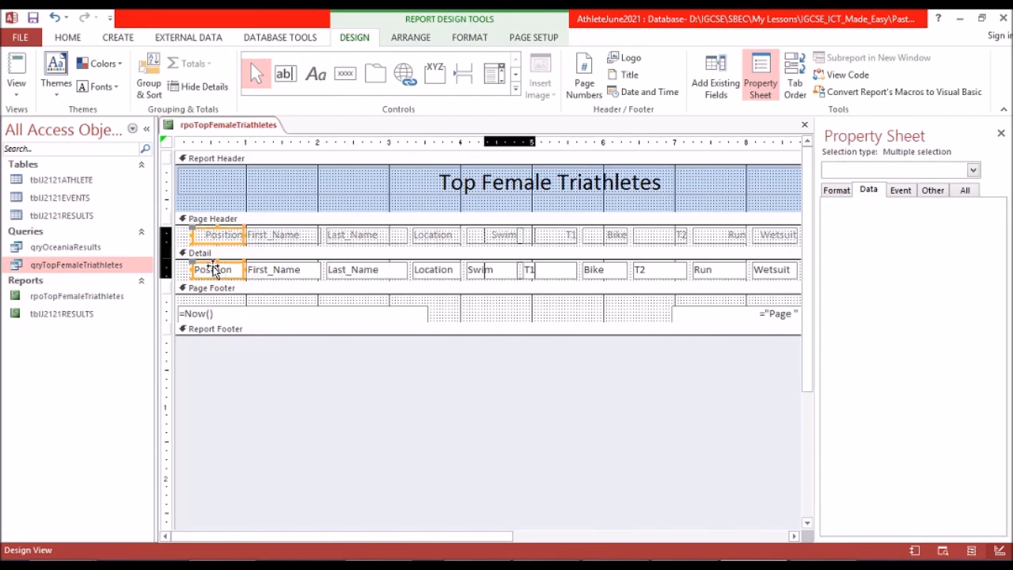
{"action": "key", "text": "Right"}
{"action": "key", "text": "Right"}
{"action": "key", "text": "Right"}
{"action": "key", "text": "Right"}
{"action": "key", "text": "Right"}
{"action": "key", "text": "Right"}
{"action": "key", "text": "Right"}
{"action": "key", "text": "Right"}
{"action": "key", "text": "Right"}
{"action": "key", "text": "Right"}
{"action": "key", "text": "Right"}
{"action": "key", "text": "Right"}
{"action": "key", "text": "Right"}
{"action": "key", "text": "Right"}
{"action": "key", "text": "Right"}
{"action": "key", "text": "Right"}
{"action": "key", "text": "Right"}
{"action": "key", "text": "Right"}
{"action": "key", "text": "Right"}
{"action": "key", "text": "Right"}
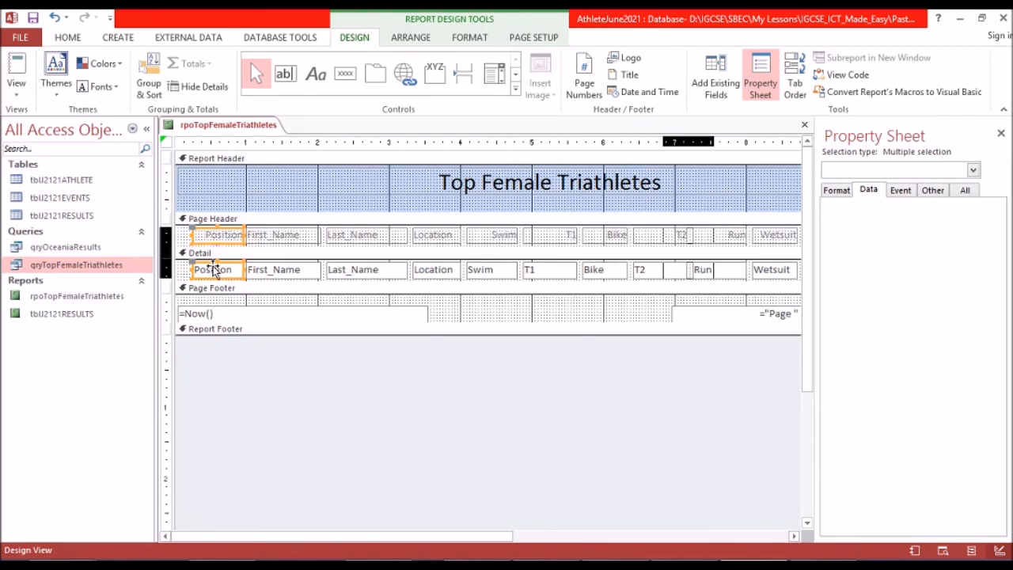
{"action": "key", "text": "Right"}
{"action": "key", "text": "Right"}
{"action": "key", "text": "Right"}
{"action": "key", "text": "Right"}
{"action": "key", "text": "Right"}
{"action": "key", "text": "Right"}
{"action": "key", "text": "Right"}
{"action": "key", "text": "Right"}
{"action": "key", "text": "Right"}
{"action": "key", "text": "Right"}
{"action": "key", "text": "Right"}
{"action": "key", "text": "Right"}
{"action": "key", "text": "Right"}
{"action": "key", "text": "Right"}
{"action": "key", "text": "Right"}
{"action": "key", "text": "Right"}
{"action": "key", "text": "Right"}
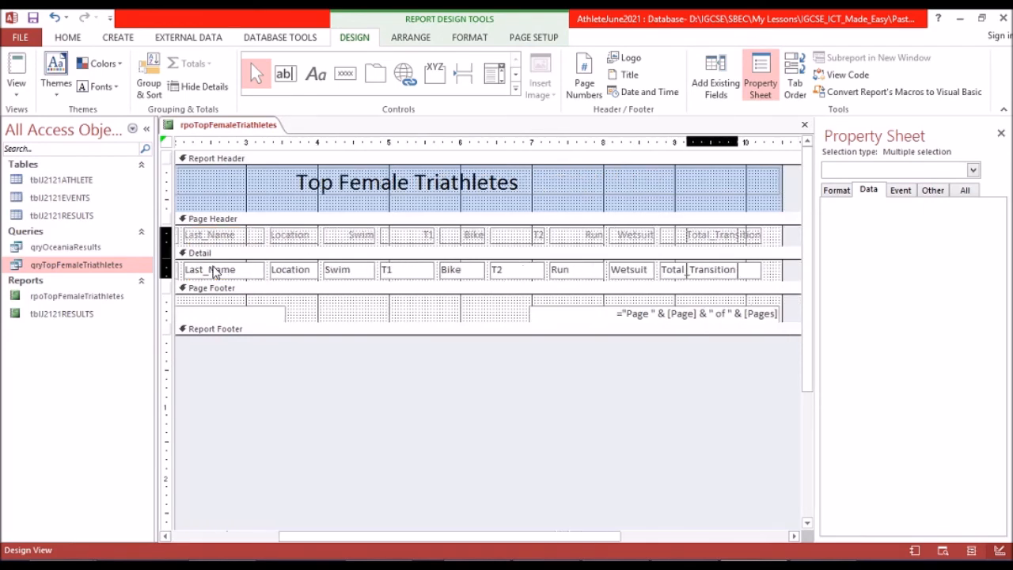
{"action": "key", "text": "Left"}
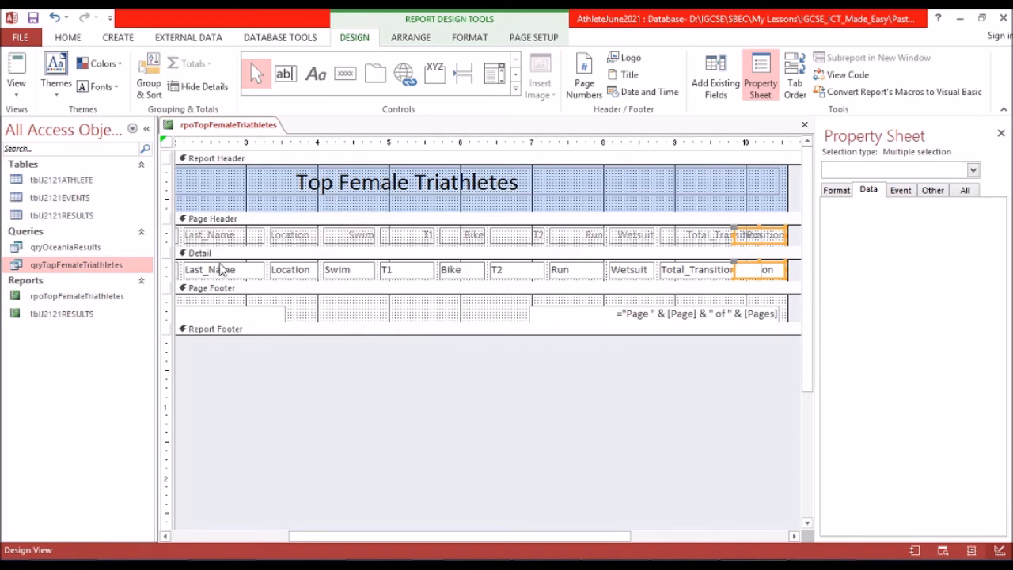
{"action": "left_click", "coordinate": [674, 271]}
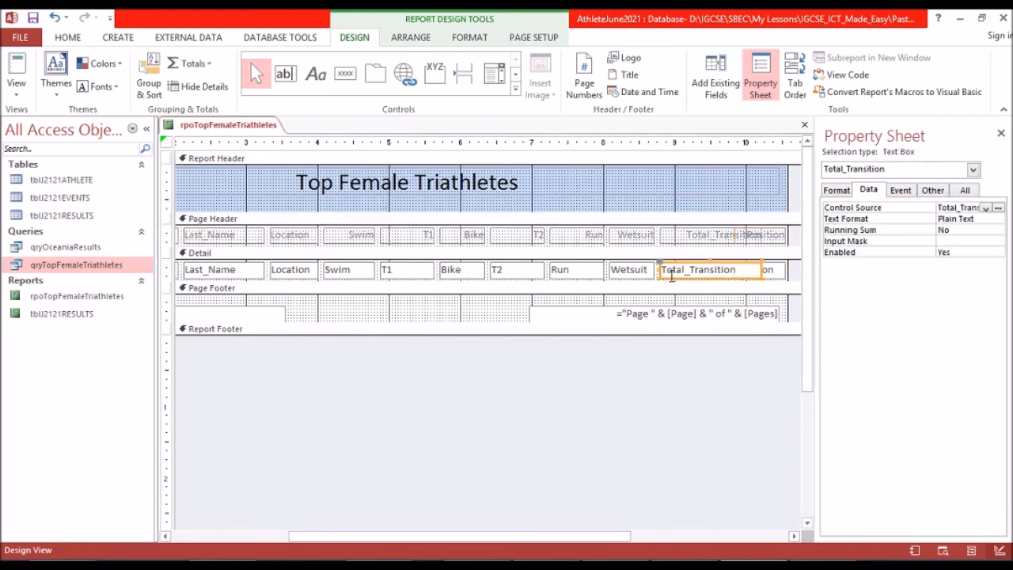
{"action": "left_click", "coordinate": [679, 239], "text": "shift"}
{"action": "left_click", "coordinate": [636, 237], "text": "shift"}
{"action": "left_click", "coordinate": [622, 270], "text": "shift"}
{"action": "left_click", "coordinate": [591, 271], "text": "shift"}
{"action": "left_click", "coordinate": [584, 234], "text": "shift"}
{"action": "left_click", "coordinate": [523, 237], "text": "shift"}
{"action": "left_click", "coordinate": [500, 270], "text": "shift"}
{"action": "left_click", "coordinate": [467, 271], "text": "shift"}
{"action": "left_click", "coordinate": [469, 238], "text": "shift"}
{"action": "left_click", "coordinate": [424, 239], "text": "shift"}
{"action": "left_click", "coordinate": [393, 272], "text": "shift"}
{"action": "left_click", "coordinate": [355, 273], "text": "shift"}
{"action": "left_click", "coordinate": [355, 239], "text": "shift"}
{"action": "left_click", "coordinate": [305, 239], "text": "shift"}
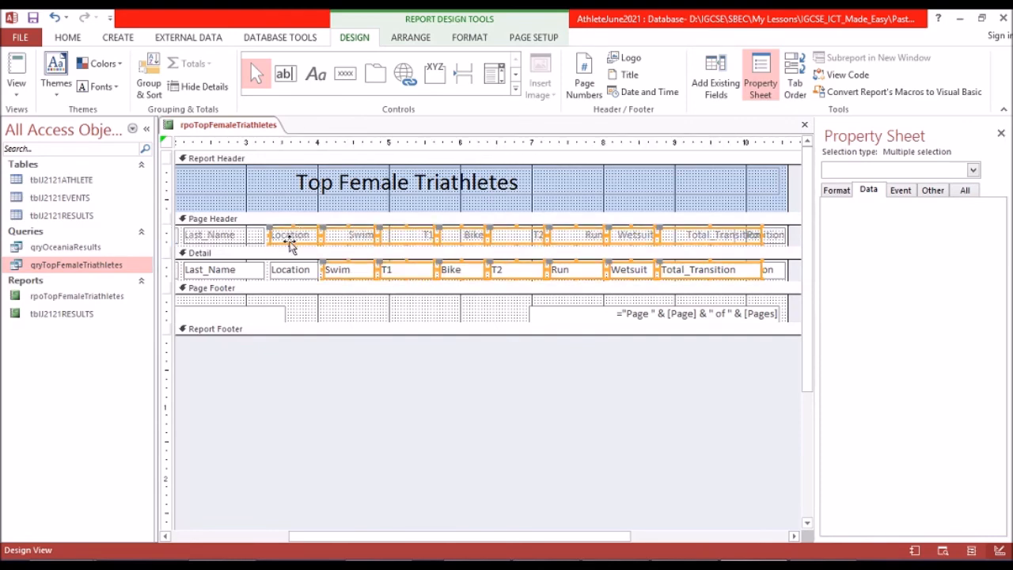
{"action": "left_click", "coordinate": [286, 273], "text": "shift"}
{"action": "left_click", "coordinate": [247, 274], "text": "shift"}
{"action": "left_click", "coordinate": [250, 242], "text": "shift"}
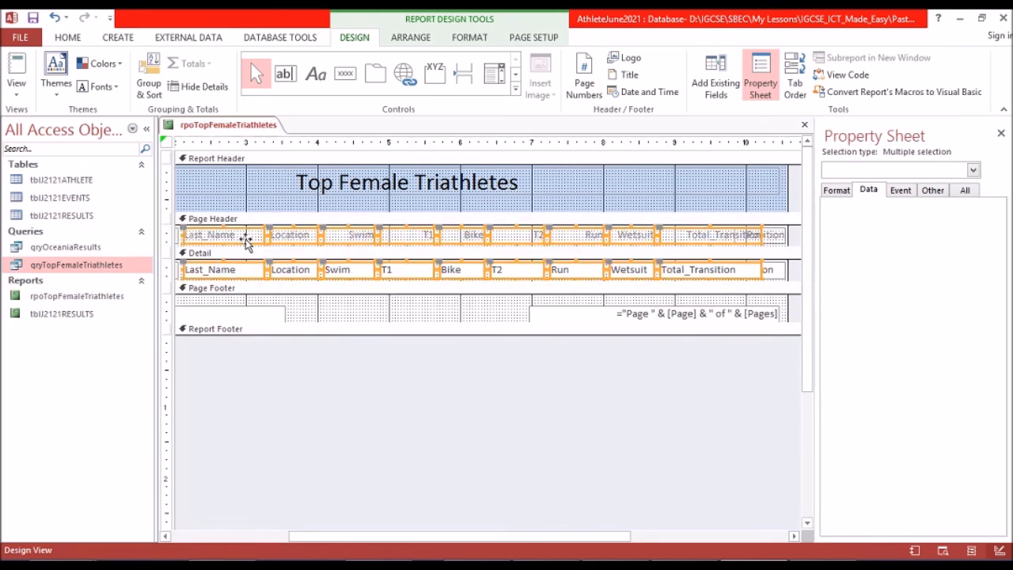
{"action": "left_click", "coordinate": [623, 532]}
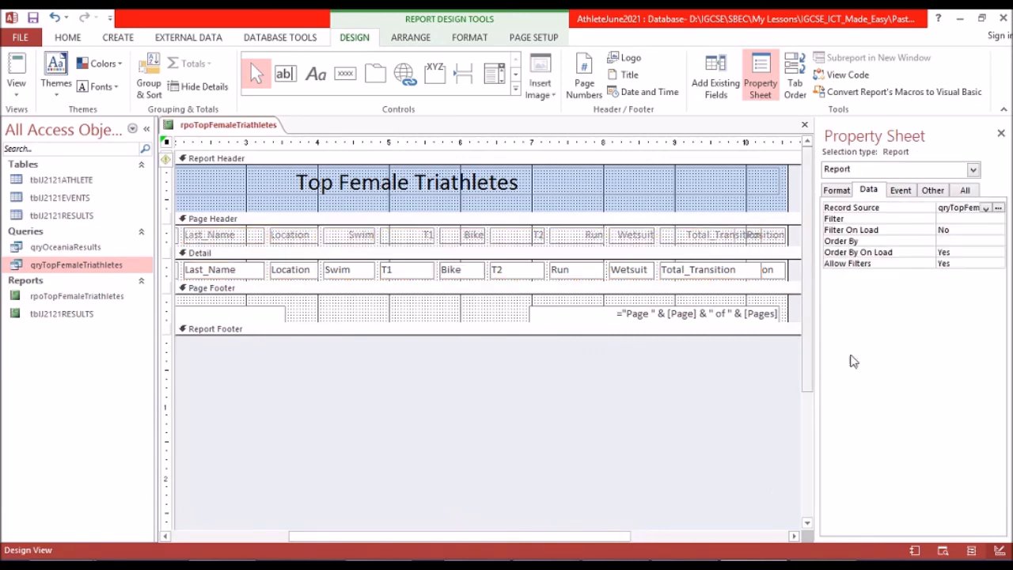
Move all headings and detail fields from First_Name through Total_Transition together to the report's left edge, leaving Position in place.
{"action": "left_click", "coordinate": [793, 536]}
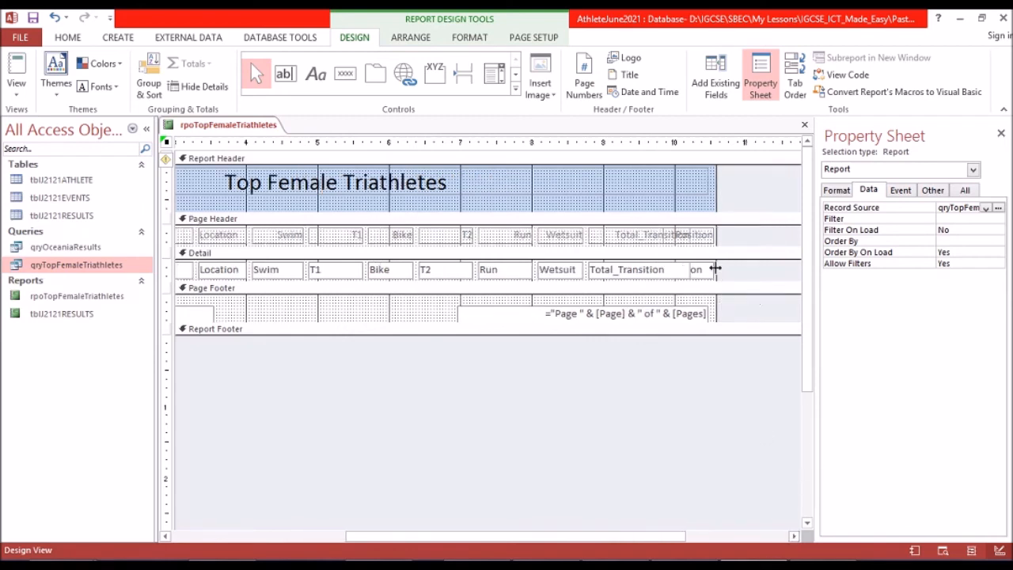
{"action": "left_click", "coordinate": [634, 237]}
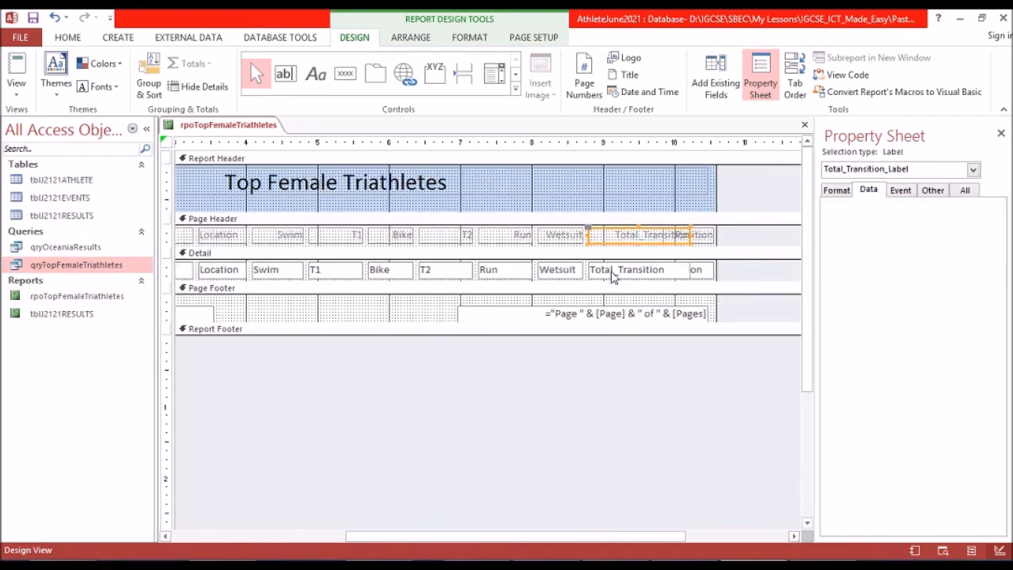
{"action": "left_click", "coordinate": [612, 271], "text": "shift"}
{"action": "left_click", "coordinate": [562, 271], "text": "shift"}
{"action": "left_click", "coordinate": [559, 236], "text": "shift"}
{"action": "left_click", "coordinate": [513, 236], "text": "shift"}
{"action": "left_click", "coordinate": [501, 271], "text": "shift"}
{"action": "left_click", "coordinate": [443, 270], "text": "shift"}
{"action": "left_click", "coordinate": [443, 236], "text": "shift"}
{"action": "left_click", "coordinate": [396, 235], "text": "shift"}
{"action": "left_click", "coordinate": [396, 270], "text": "shift"}
{"action": "left_click", "coordinate": [325, 271], "text": "shift"}
{"action": "left_click", "coordinate": [324, 239], "text": "shift"}
{"action": "left_click", "coordinate": [274, 241], "text": "shift"}
{"action": "left_click", "coordinate": [267, 272], "text": "shift"}
{"action": "left_click", "coordinate": [232, 270], "text": "shift"}
{"action": "left_click", "coordinate": [228, 236], "text": "shift"}
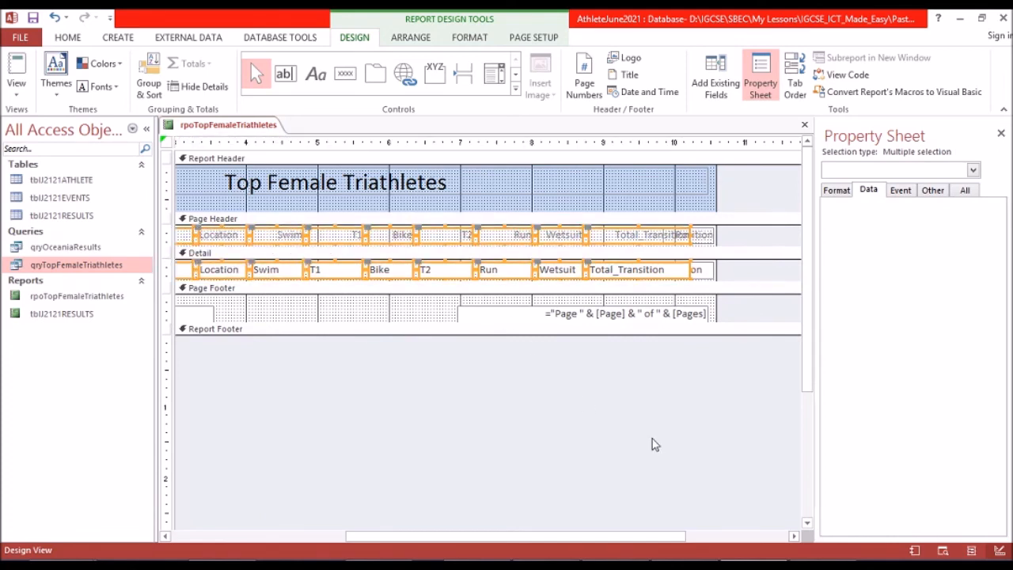
{"action": "left_click", "coordinate": [164, 539]}
{"action": "left_click", "coordinate": [164, 538]}
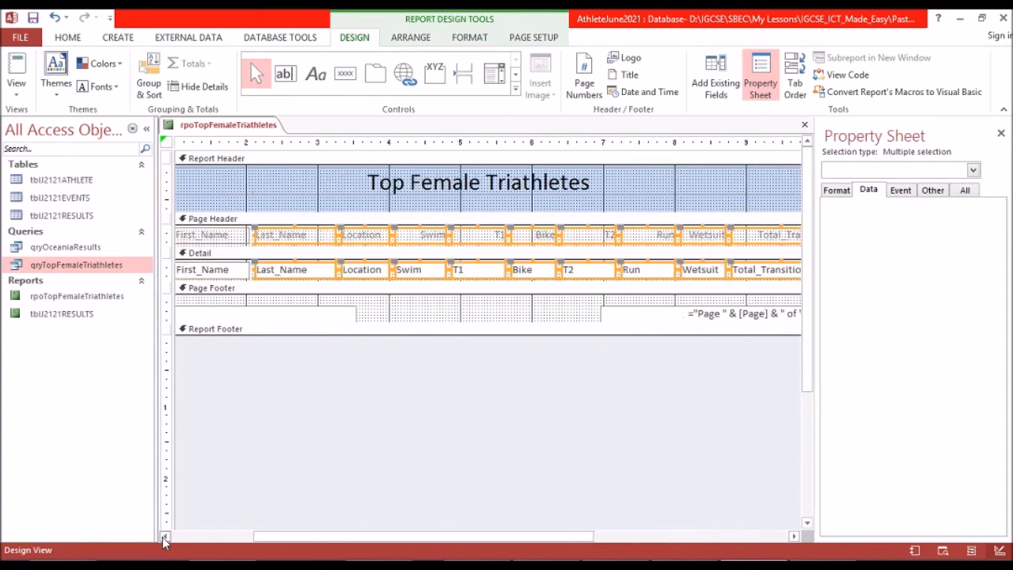
{"action": "left_click", "coordinate": [164, 539]}
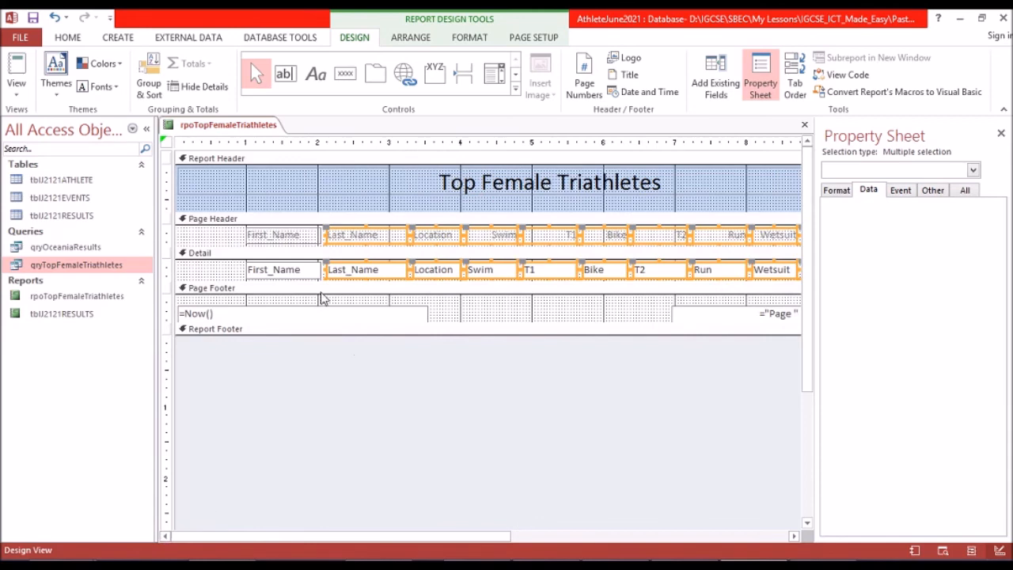
{"action": "left_click", "coordinate": [281, 271], "text": "shift"}
{"action": "left_click", "coordinate": [287, 239], "text": "shift"}
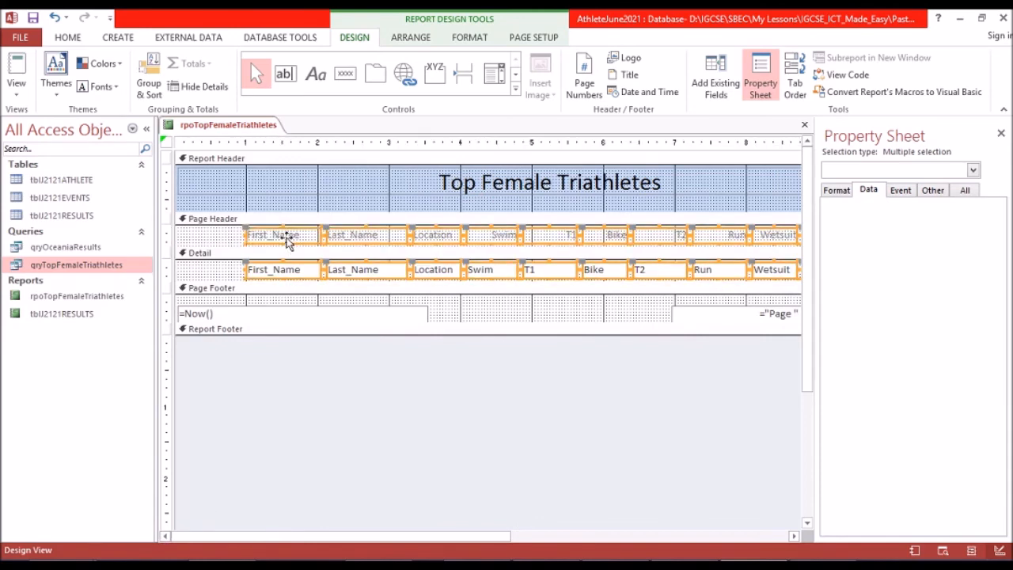
{"action": "key", "text": "Left"}
{"action": "key", "text": "Left"}
{"action": "key", "text": "Left"}
{"action": "key", "text": "Left"}
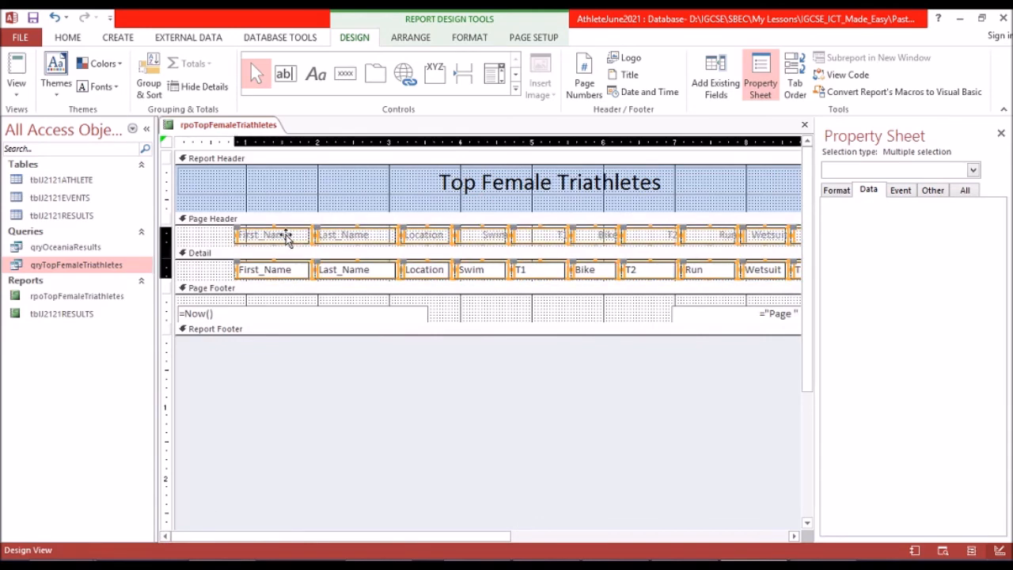
{"action": "key", "text": "Left"}
{"action": "key", "text": "Left"}
{"action": "key", "text": "Left"}
{"action": "key", "text": "Left"}
{"action": "key", "text": "Left"}
{"action": "key", "text": "Left"}
{"action": "key", "text": "Left"}
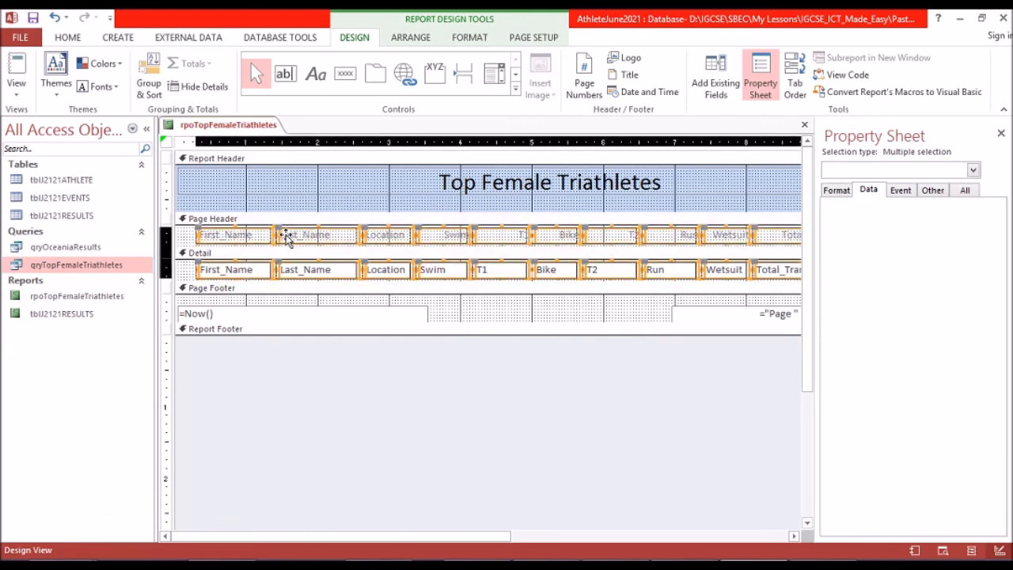
{"action": "key", "text": "Left"}
{"action": "key", "text": "Left"}
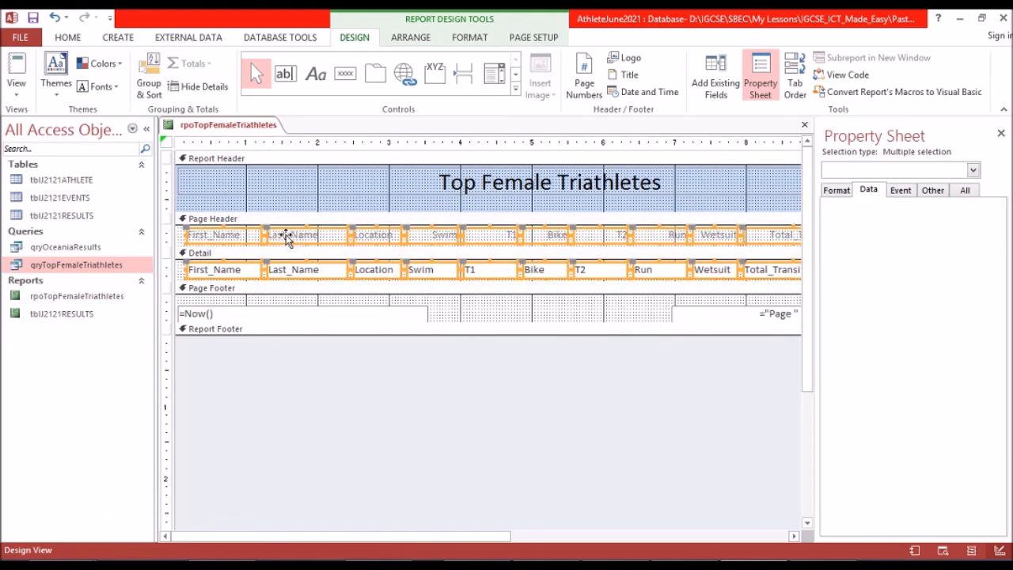
{"action": "key", "text": "Left"}
{"action": "key", "text": "Left"}
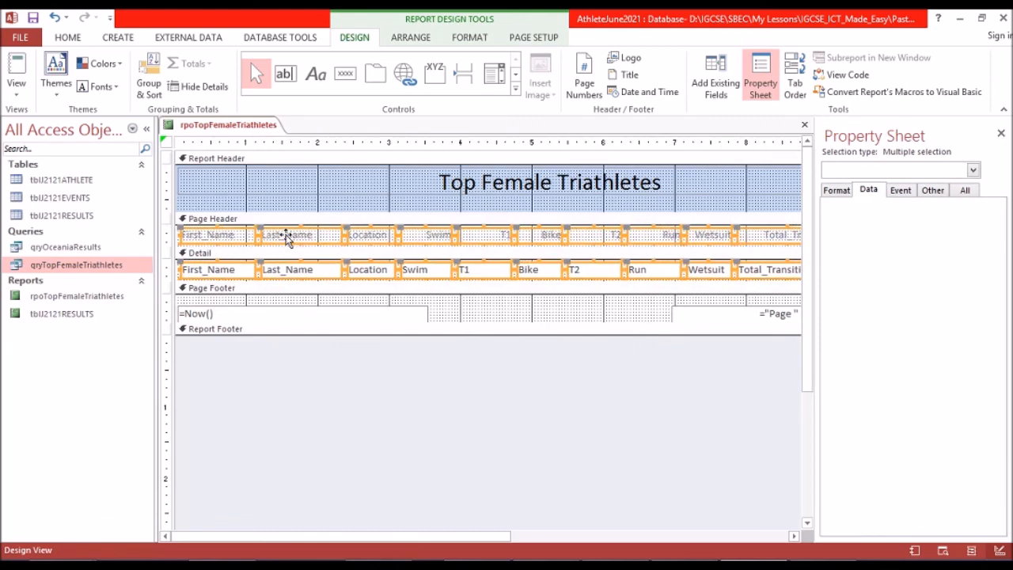
{"action": "key", "text": "Left"}
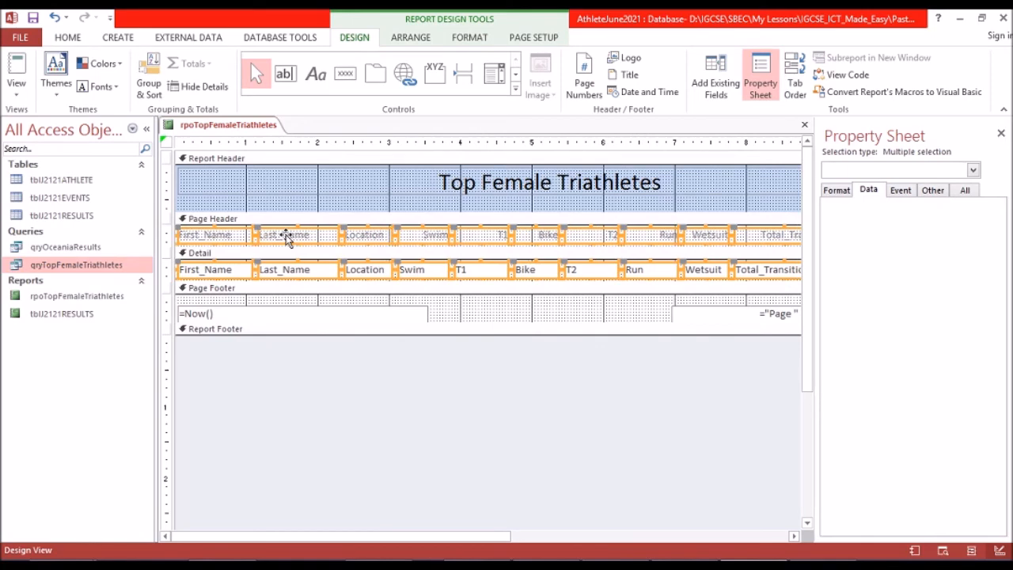
Move the Position heading and its detail field left beside Total_Transition, starting at about the 9.4-inch mark.
{"action": "scroll", "coordinate": [287, 239], "scroll_direction": "right", "scroll_amount": 2}
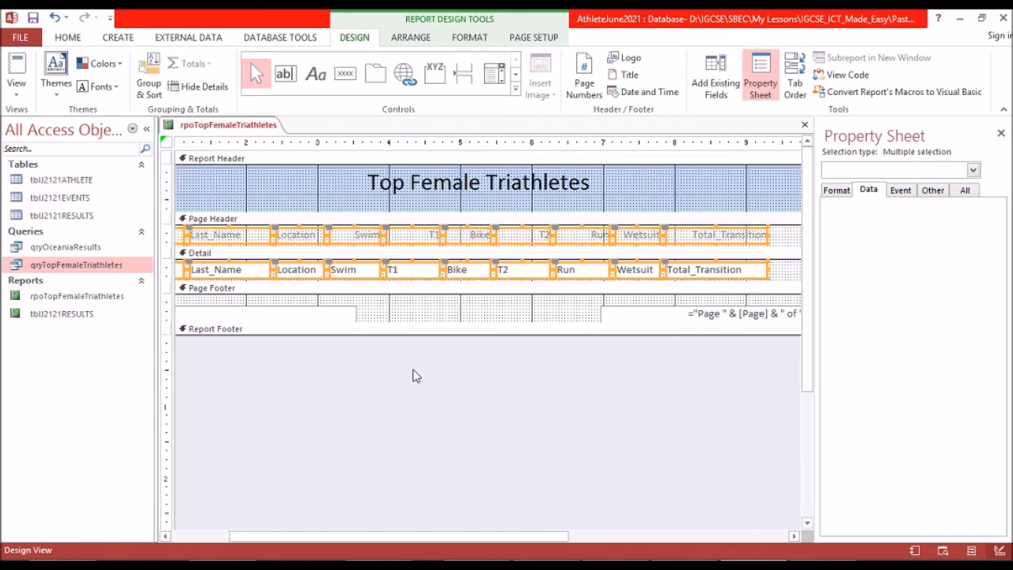
{"action": "left_click", "coordinate": [794, 536]}
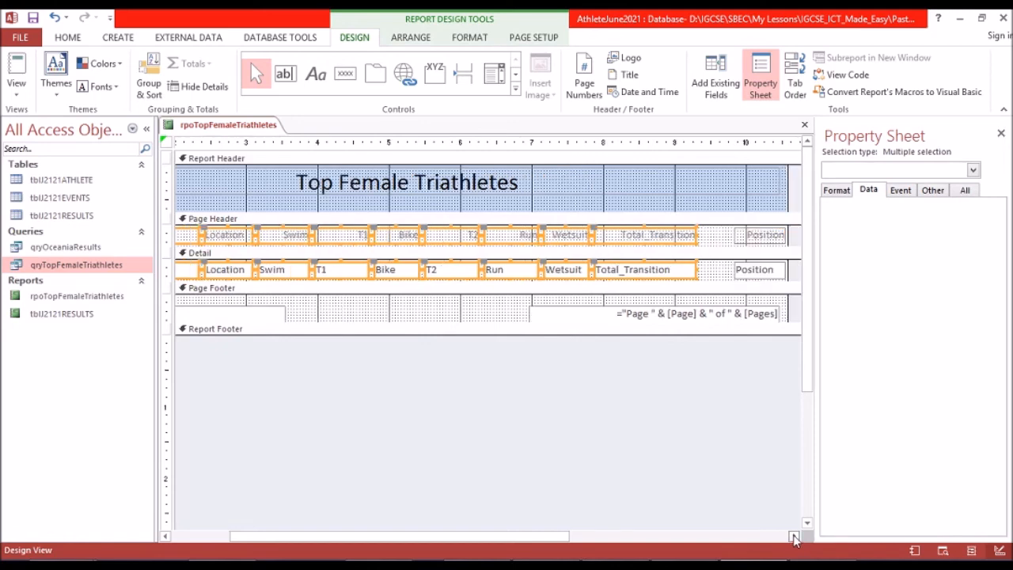
{"action": "left_click", "coordinate": [794, 536]}
{"action": "left_click", "coordinate": [690, 235]}
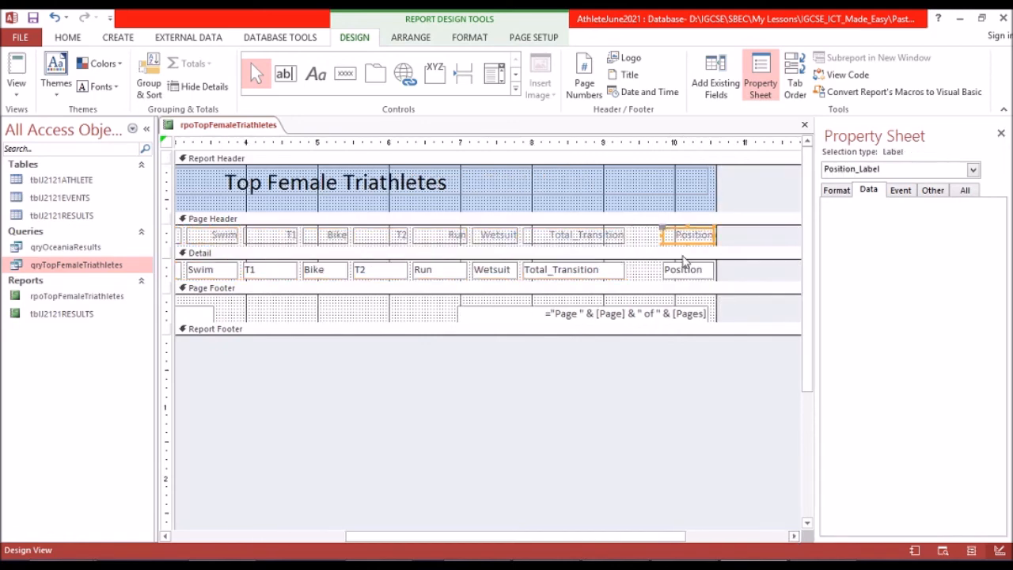
{"action": "left_click", "coordinate": [686, 273], "text": "shift"}
{"action": "key", "text": "Left"}
{"action": "key", "text": "Left"}
{"action": "key", "text": "Left"}
{"action": "key", "text": "Left"}
{"action": "key", "text": "Left"}
{"action": "key", "text": "Left"}
{"action": "key", "text": "Left"}
{"action": "key", "text": "Left"}
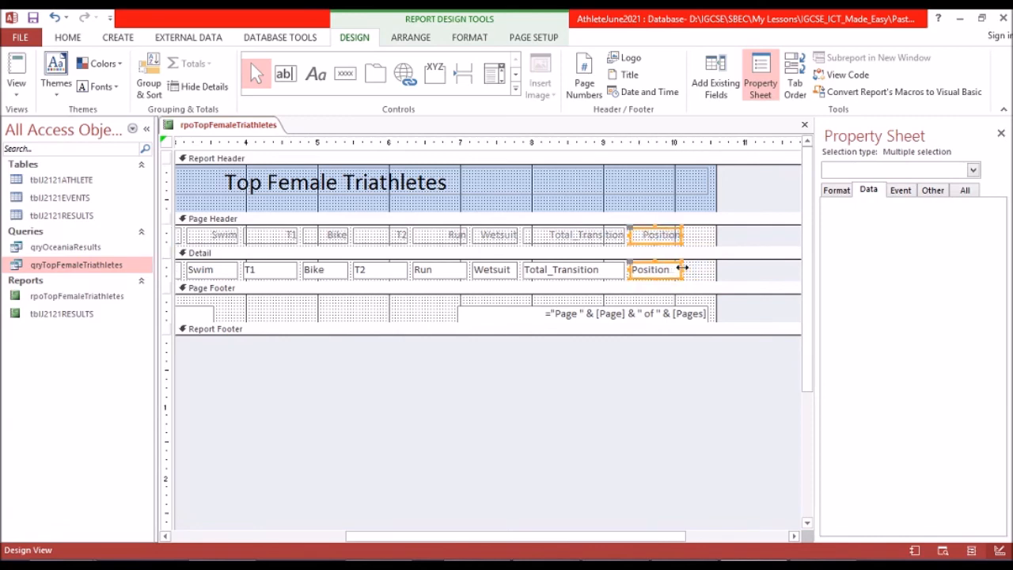
{"action": "key", "text": "Right"}
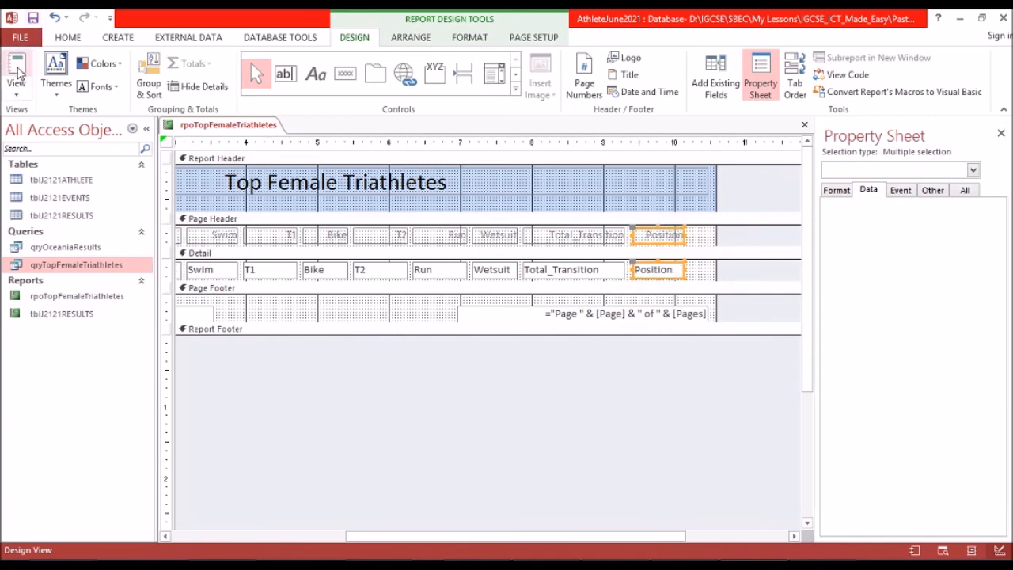
Display the report in Report view and check the column order and the records through to the last one.
{"action": "left_click", "coordinate": [20, 68]}
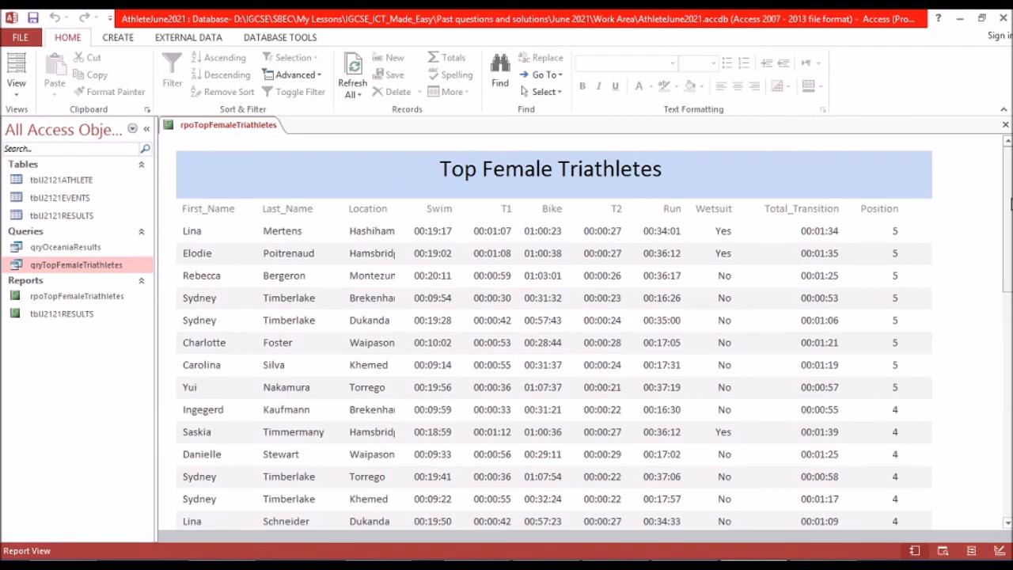
{"action": "left_click_drag", "start_coordinate": [1009, 216], "coordinate": [1002, 440]}
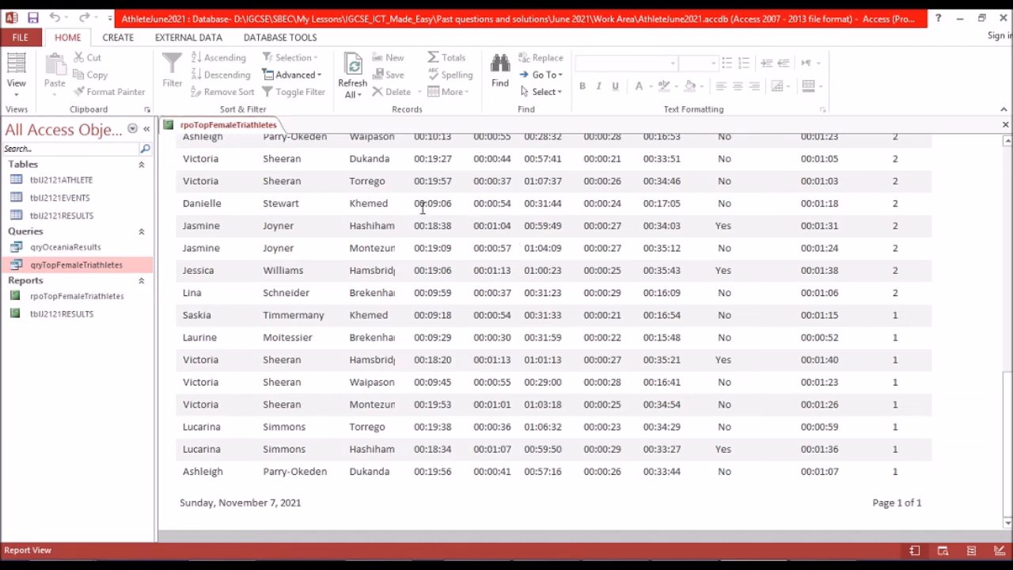
{"action": "scroll", "coordinate": [424, 207], "scroll_direction": "up", "scroll_amount": 10}
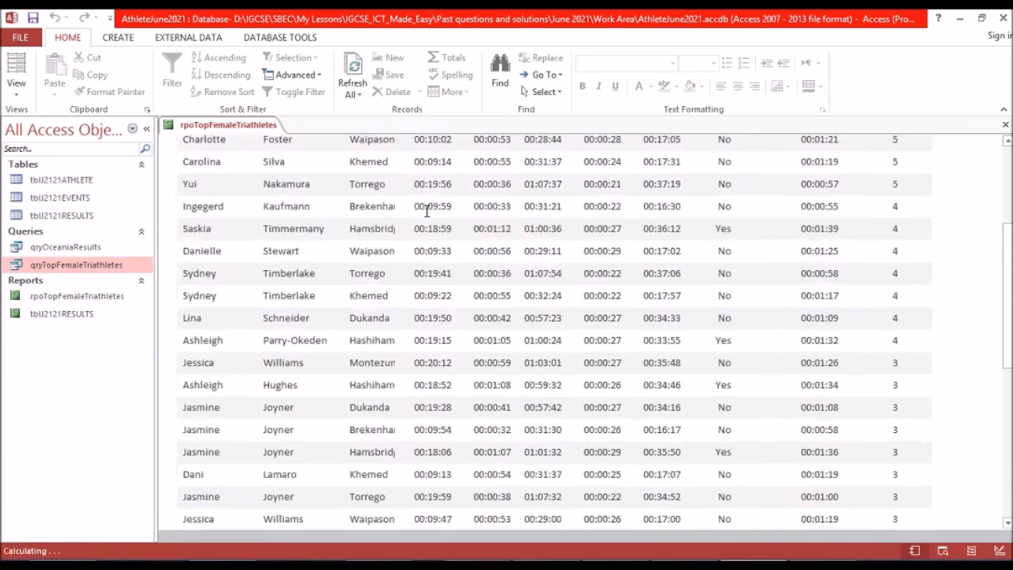
Look over the report once more, from the title and column headings to the last record and the date and page number.
{"action": "scroll", "coordinate": [427, 210], "scroll_direction": "up", "scroll_amount": 3}
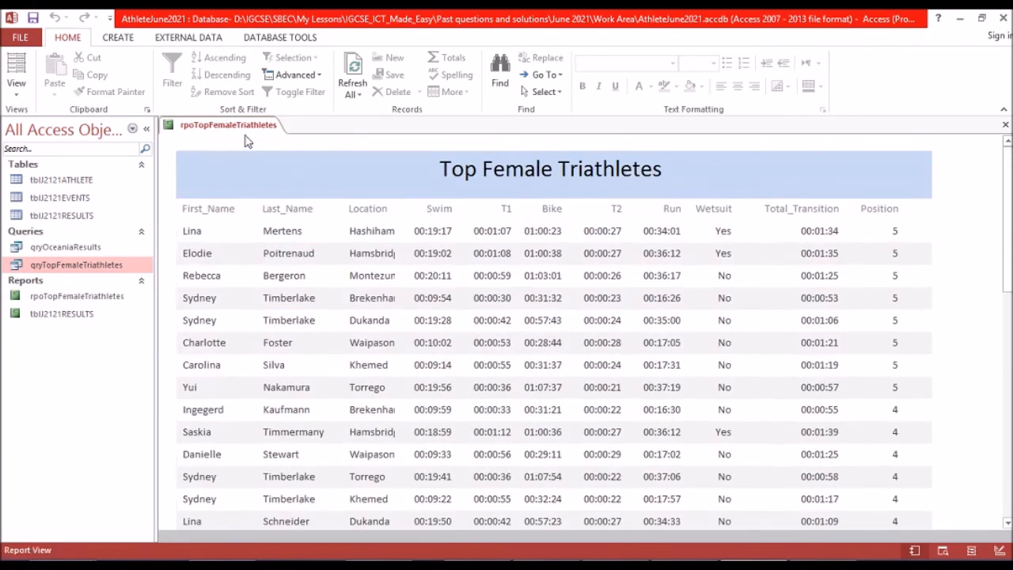
{"action": "scroll", "coordinate": [391, 226], "scroll_direction": "down", "scroll_amount": 5}
{"action": "scroll", "coordinate": [392, 228], "scroll_direction": "up", "scroll_amount": 4}
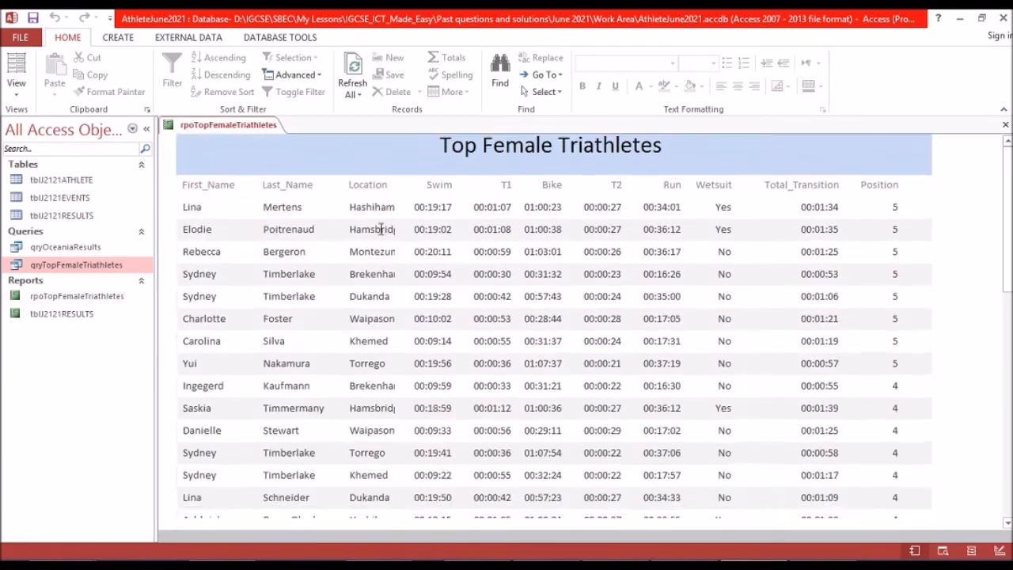
{"action": "scroll", "coordinate": [385, 227], "scroll_direction": "down", "scroll_amount": 8}
{"action": "scroll", "coordinate": [374, 224], "scroll_direction": "down", "scroll_amount": 10}
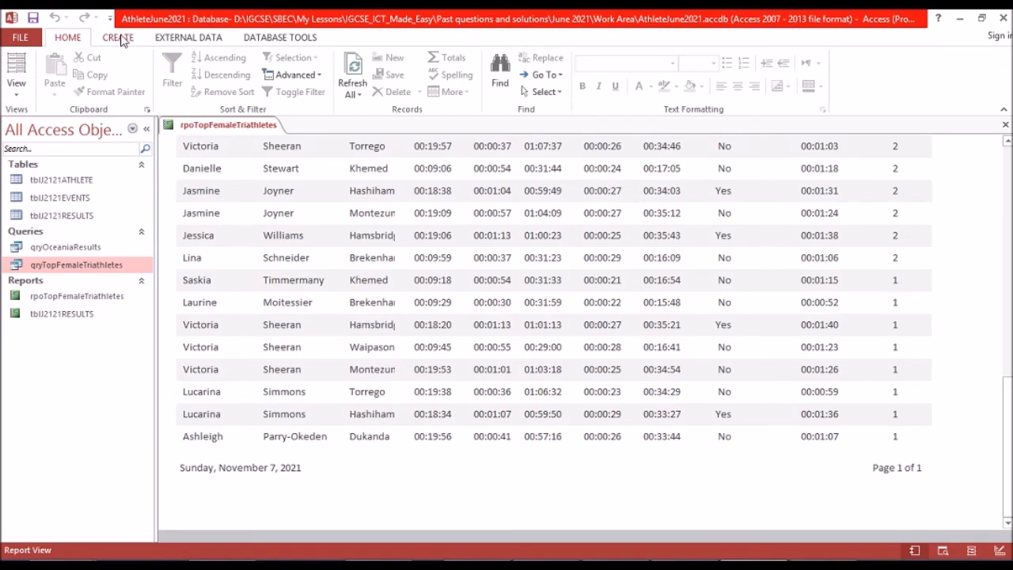
Check the report against the exam paper in Foxit Reader and read the requirements on page width, record count, label and footer.
{"action": "left_click", "coordinate": [176, 40]}
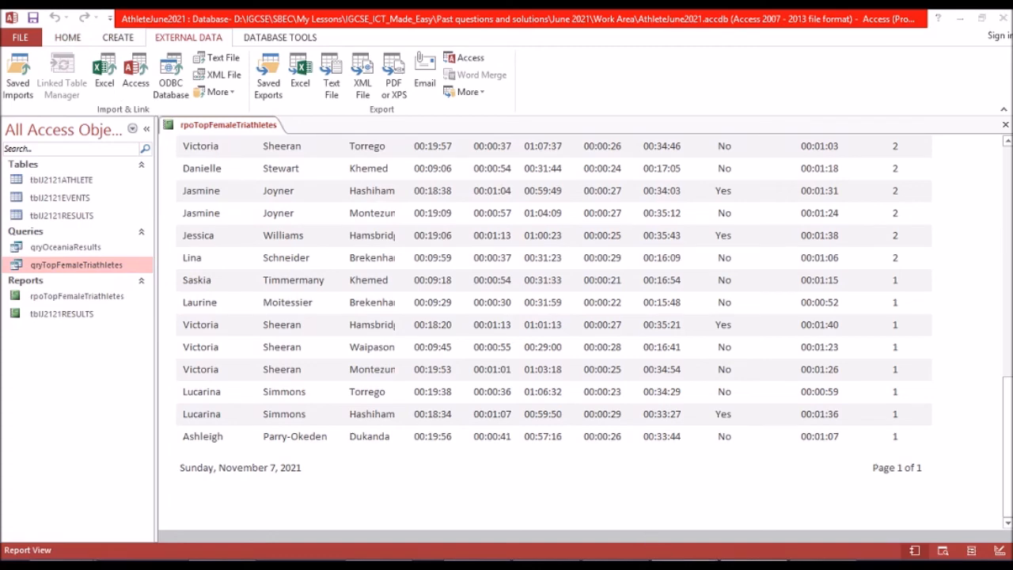
{"action": "left_click", "coordinate": [665, 561]}
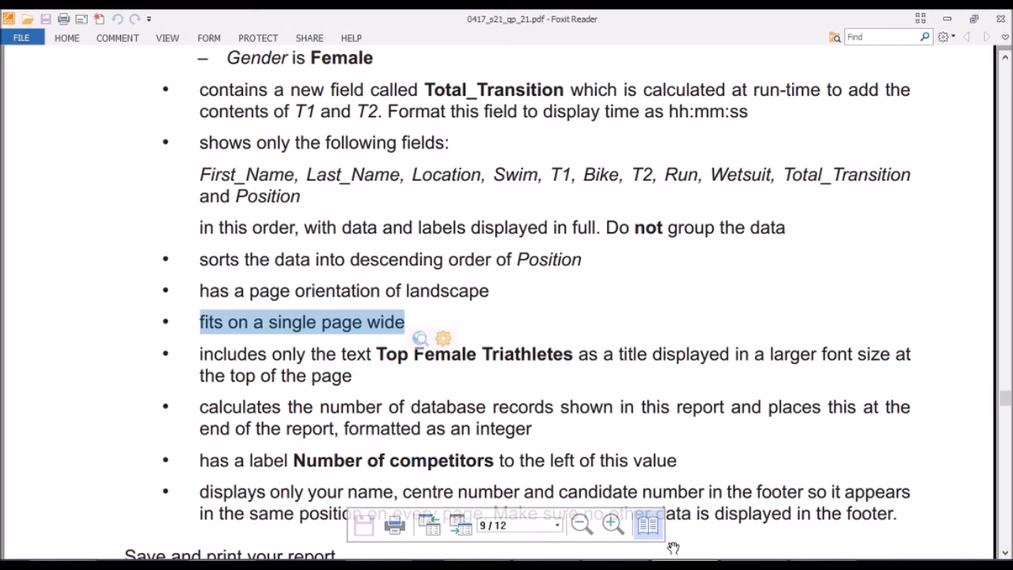
{"action": "left_click", "coordinate": [673, 547]}
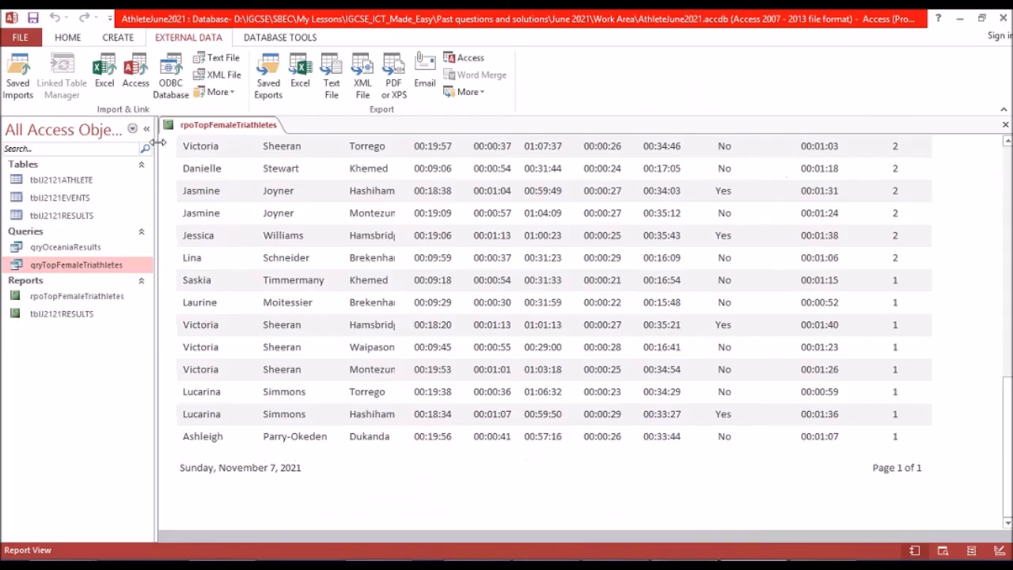
{"action": "scroll", "coordinate": [312, 163], "scroll_direction": "up", "scroll_amount": 3}
{"action": "left_click_drag", "start_coordinate": [1009, 362], "coordinate": [1010, 163]}
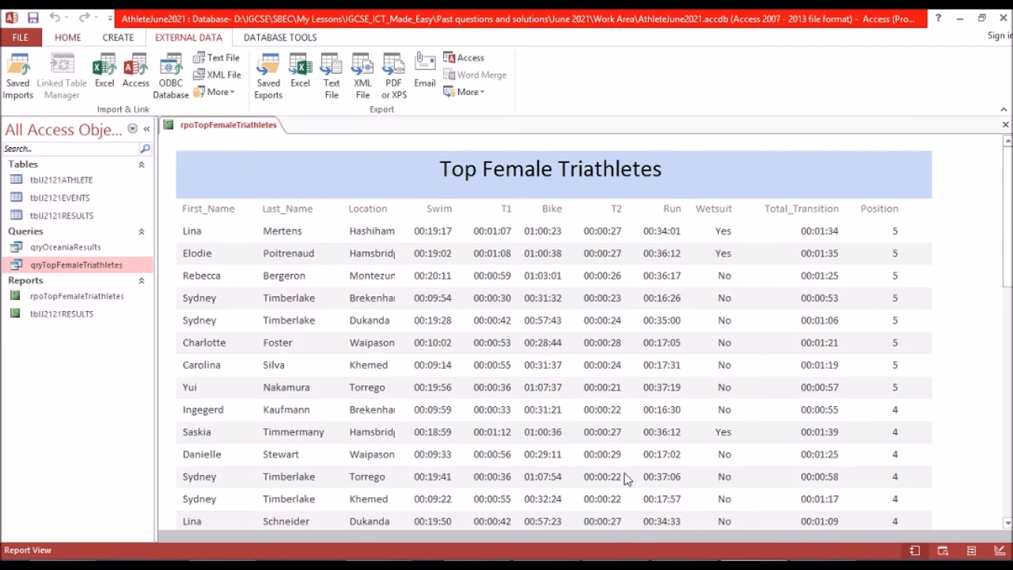
{"action": "left_click", "coordinate": [651, 561]}
{"action": "scroll", "coordinate": [304, 365], "scroll_direction": "down", "scroll_amount": 4}
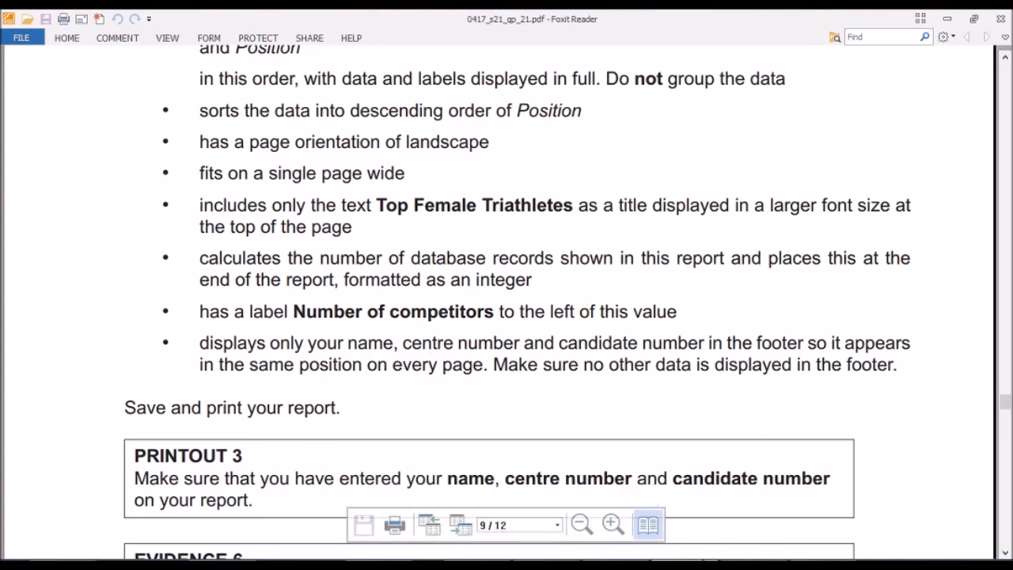
{"action": "left_click", "coordinate": [753, 566]}
{"action": "scroll", "coordinate": [409, 317], "scroll_direction": "down", "scroll_amount": 3}
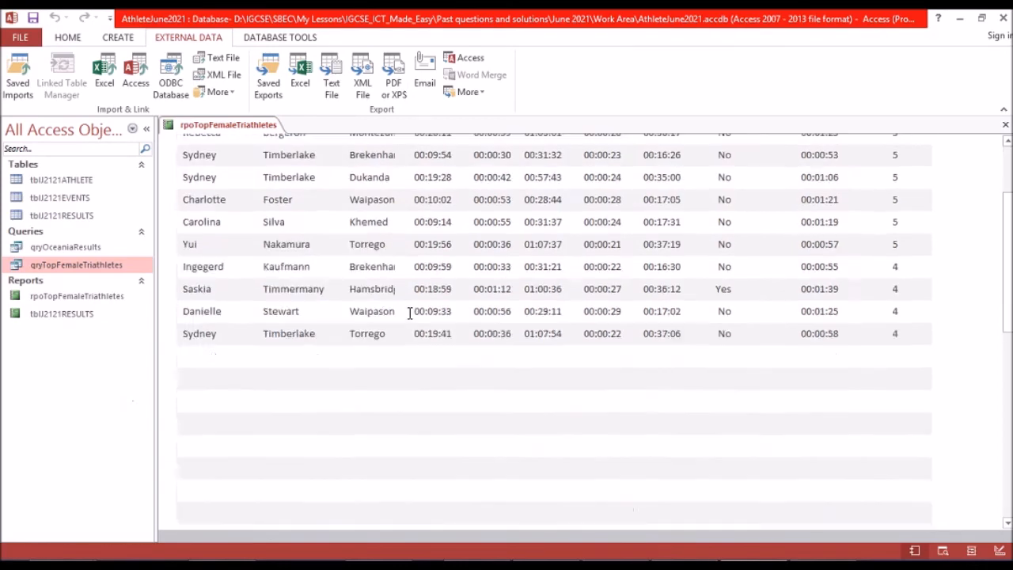
Open the report in Design View, extend the Report Footer section to about 0.4 inch high and make the Page Footer slightly taller.
{"action": "left_click", "coordinate": [68, 39]}
{"action": "left_click", "coordinate": [23, 88]}
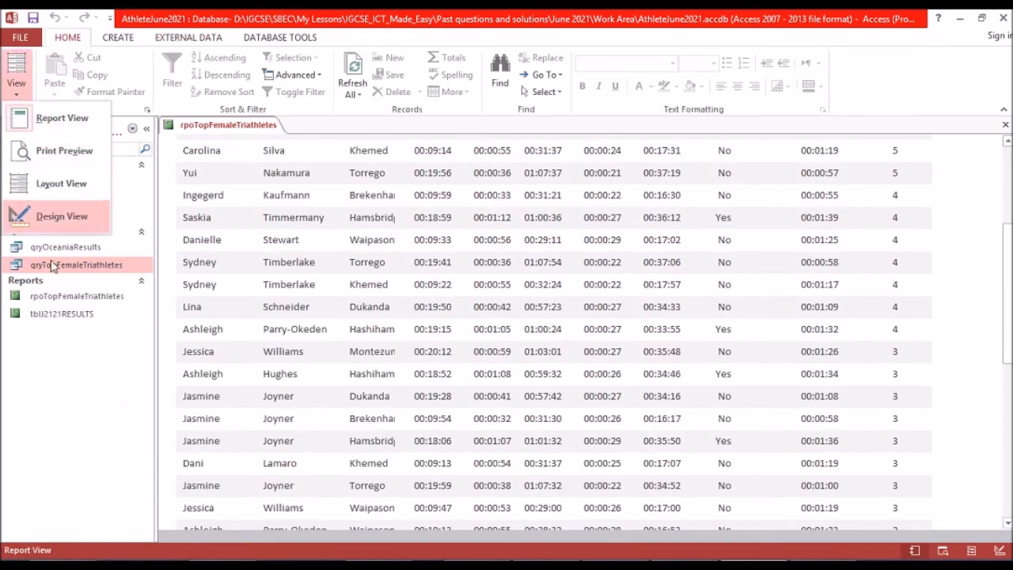
{"action": "left_click", "coordinate": [63, 222]}
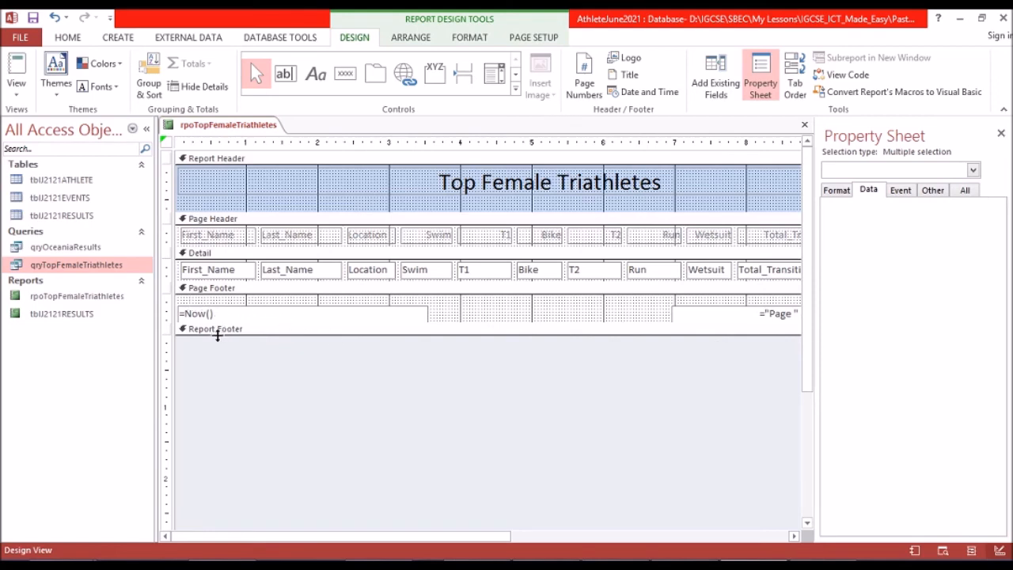
{"action": "left_click_drag", "start_coordinate": [217, 335], "coordinate": [217, 361]}
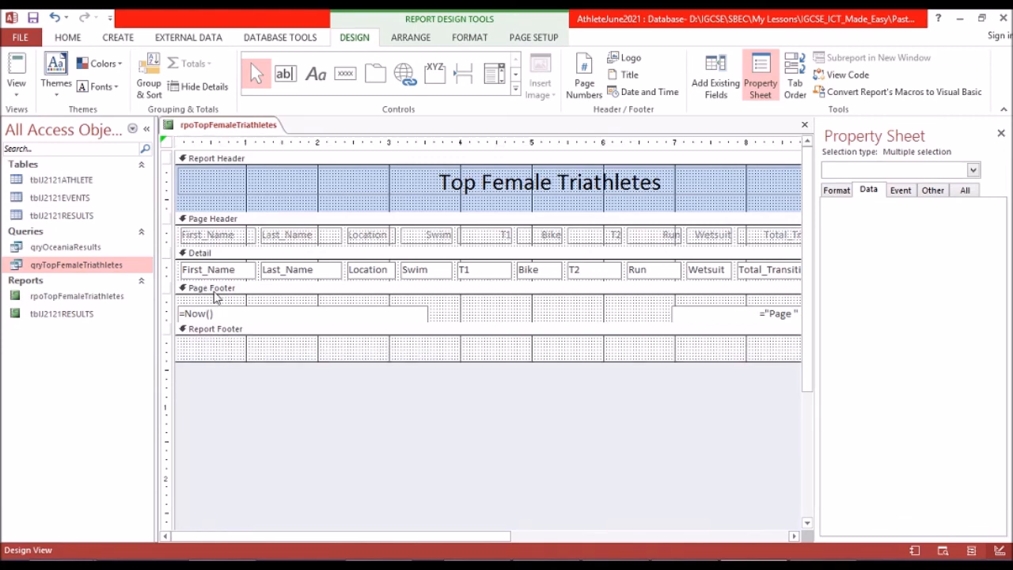
{"action": "left_click", "coordinate": [342, 331]}
{"action": "left_click_drag", "start_coordinate": [178, 322], "coordinate": [179, 336]}
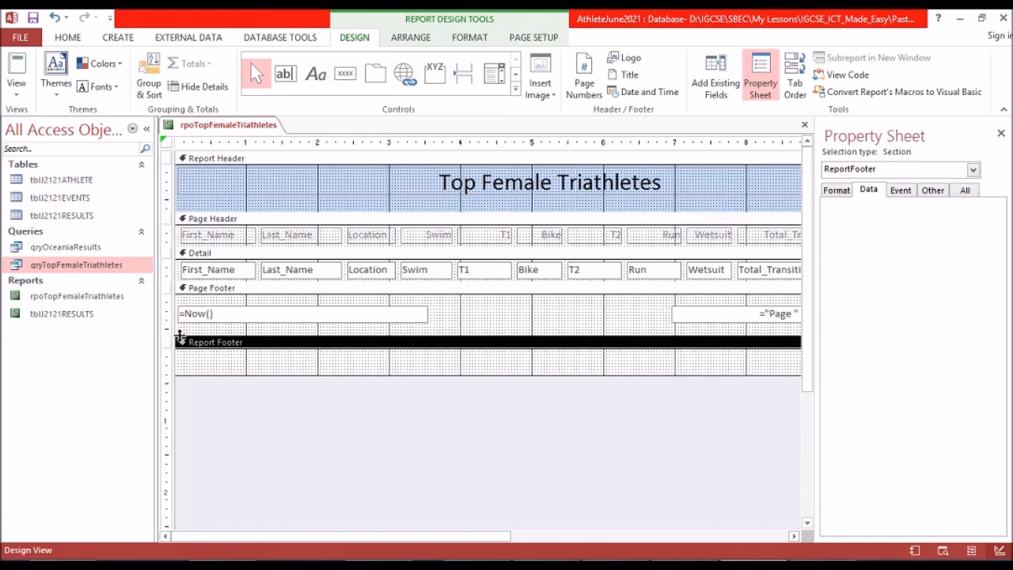
Delete the date field and the page number field from the Page Footer, checking the footer requirement in the exam paper.
{"action": "left_click", "coordinate": [261, 321]}
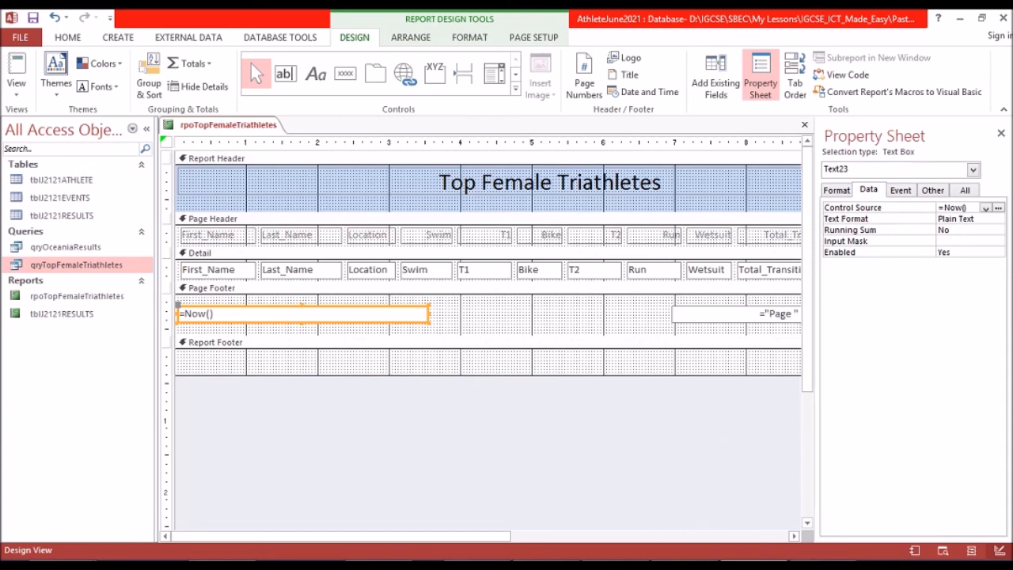
{"action": "left_click", "coordinate": [685, 565]}
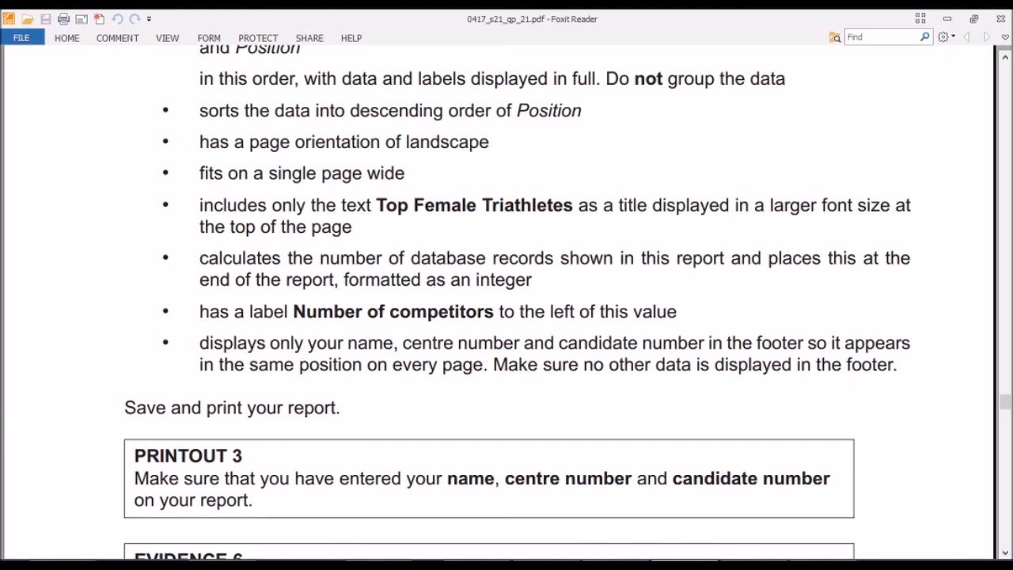
{"action": "left_click", "coordinate": [685, 566]}
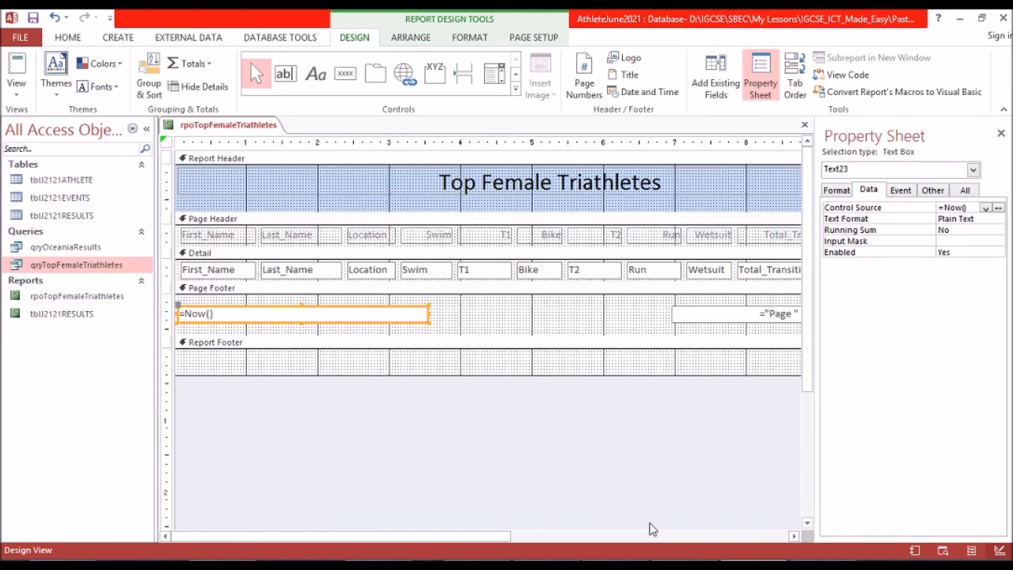
{"action": "key", "text": "Delete"}
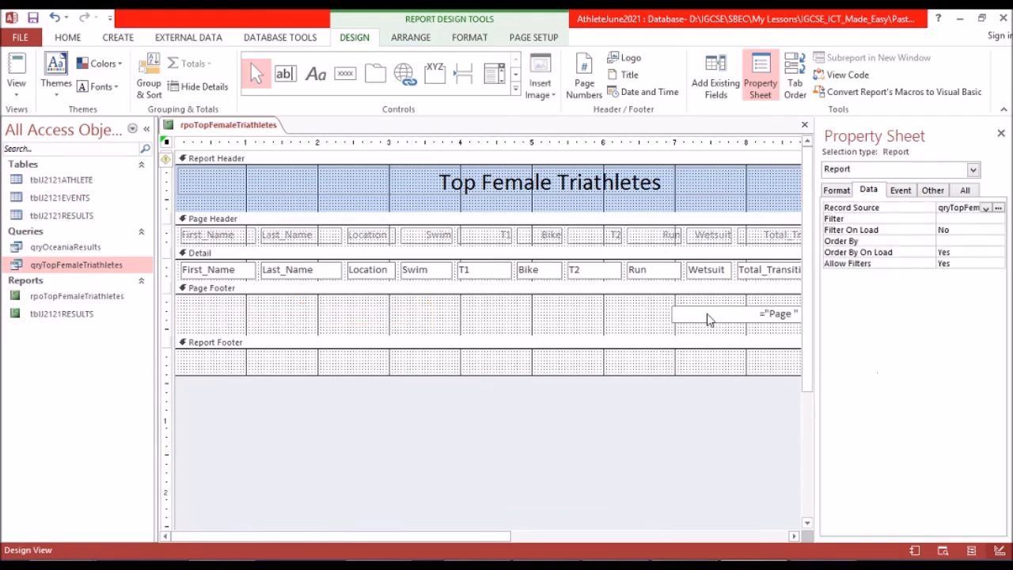
{"action": "left_click", "coordinate": [711, 314]}
{"action": "key", "text": "Delete"}
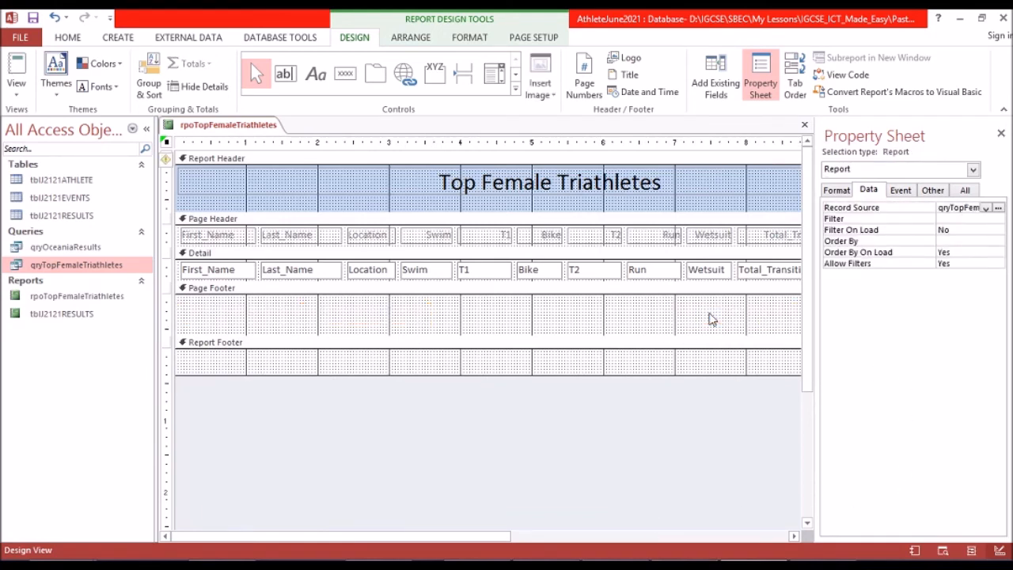
Add a label about 6 inches wide in the Page Footer containing the candidate's name, CenNum and CanNum.
{"action": "left_click", "coordinate": [315, 74]}
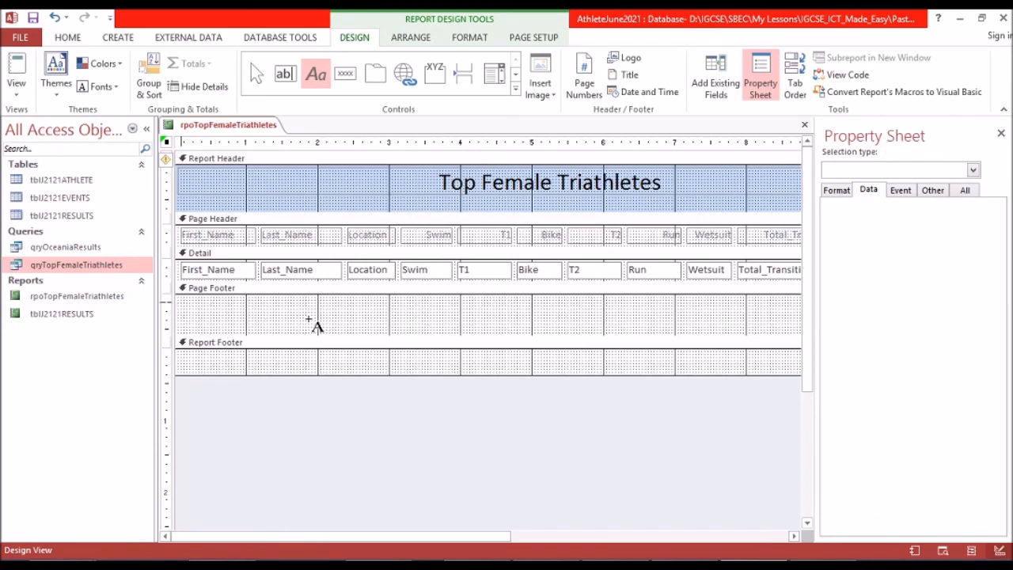
{"action": "left_click_drag", "start_coordinate": [486, 322], "coordinate": [603, 328]}
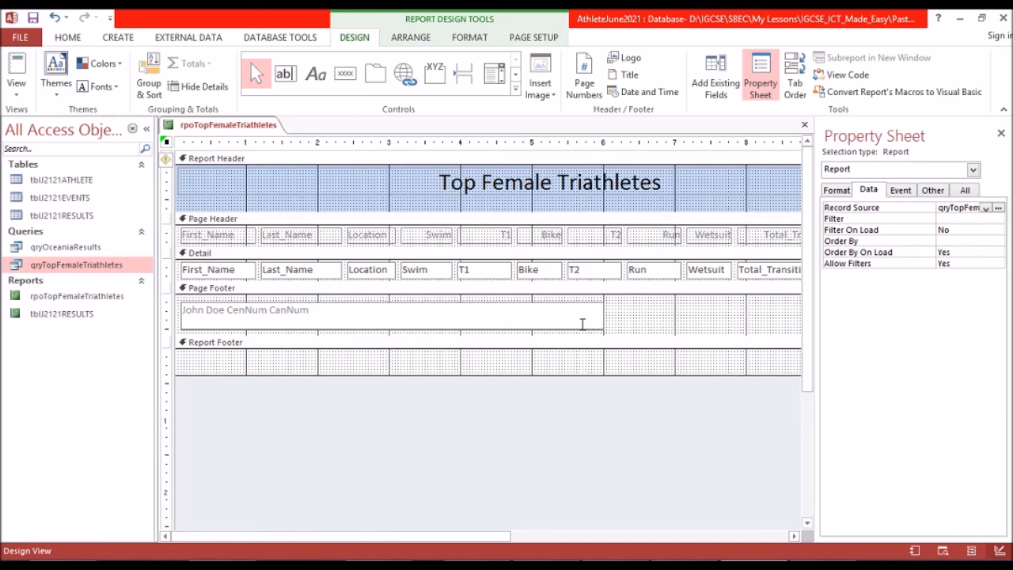
{"action": "left_click", "coordinate": [620, 319]}
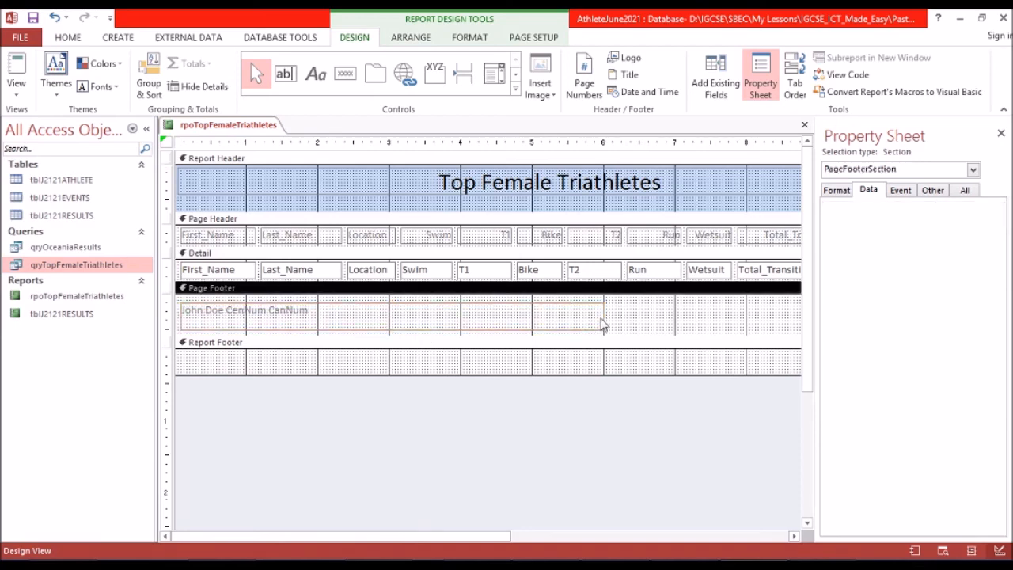
Format the Page Footer label's text as 14 pt, black and bold.
{"action": "left_click", "coordinate": [575, 318]}
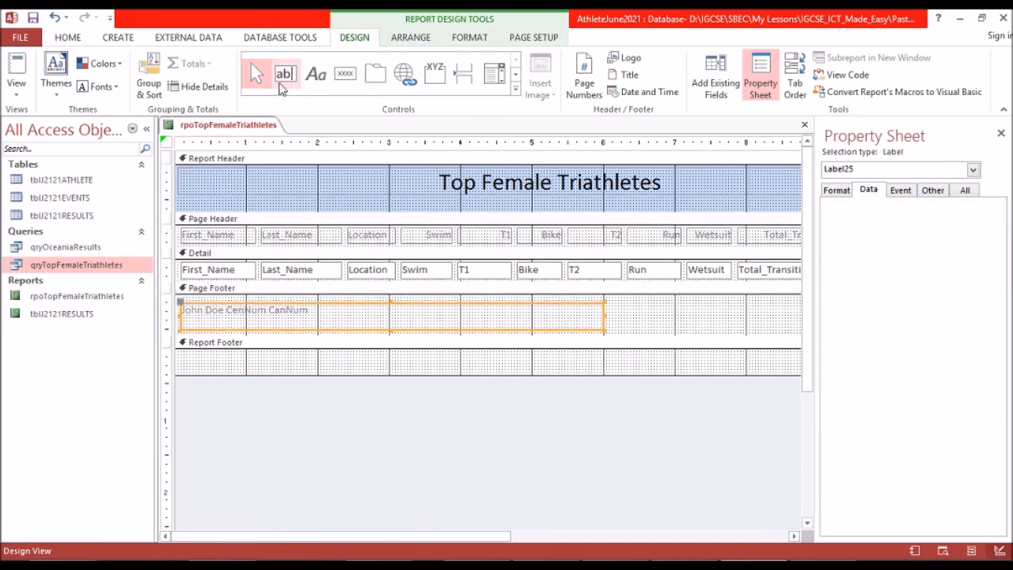
{"action": "left_click", "coordinate": [468, 38]}
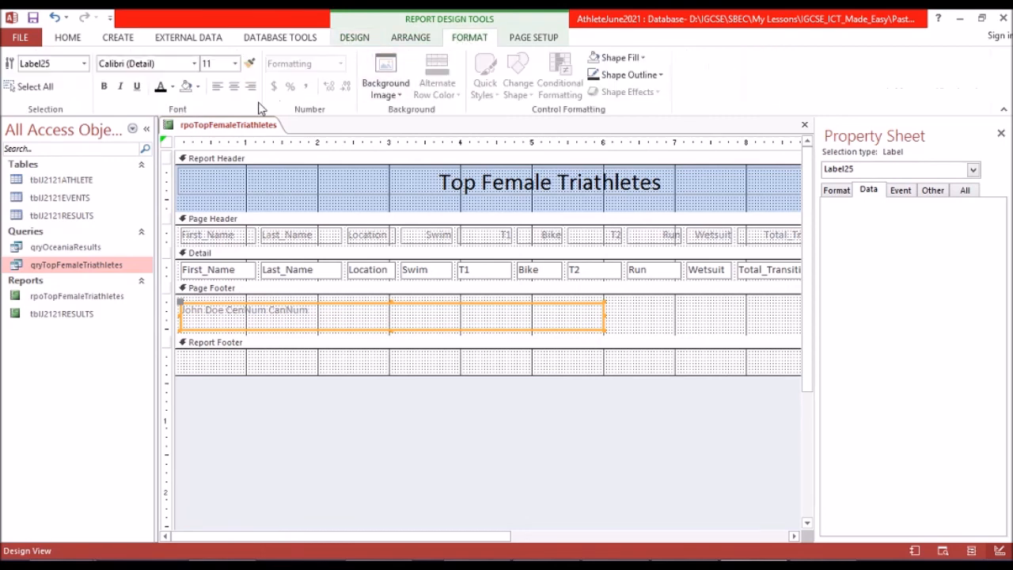
{"action": "left_click", "coordinate": [235, 63]}
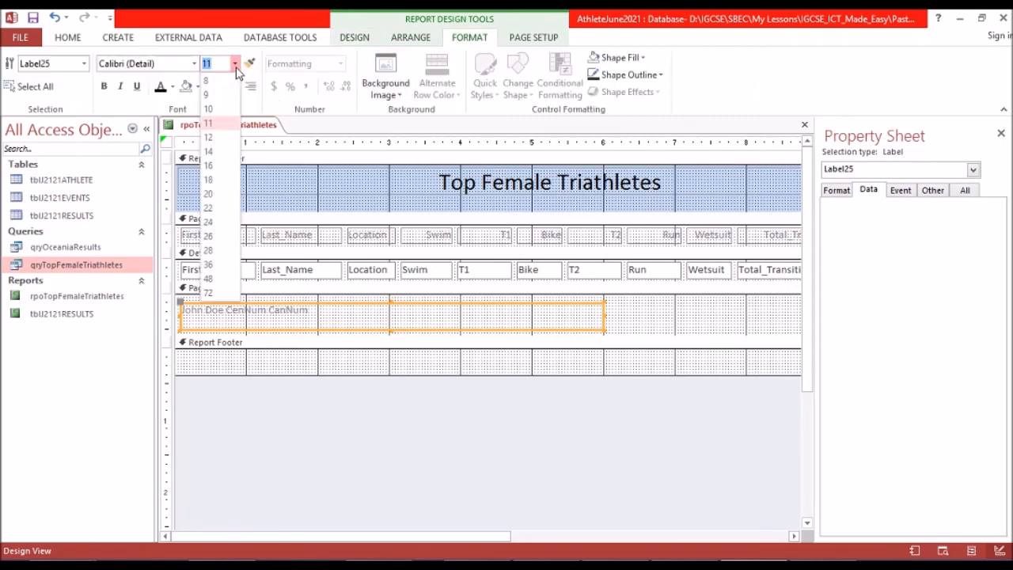
{"action": "left_click", "coordinate": [211, 152]}
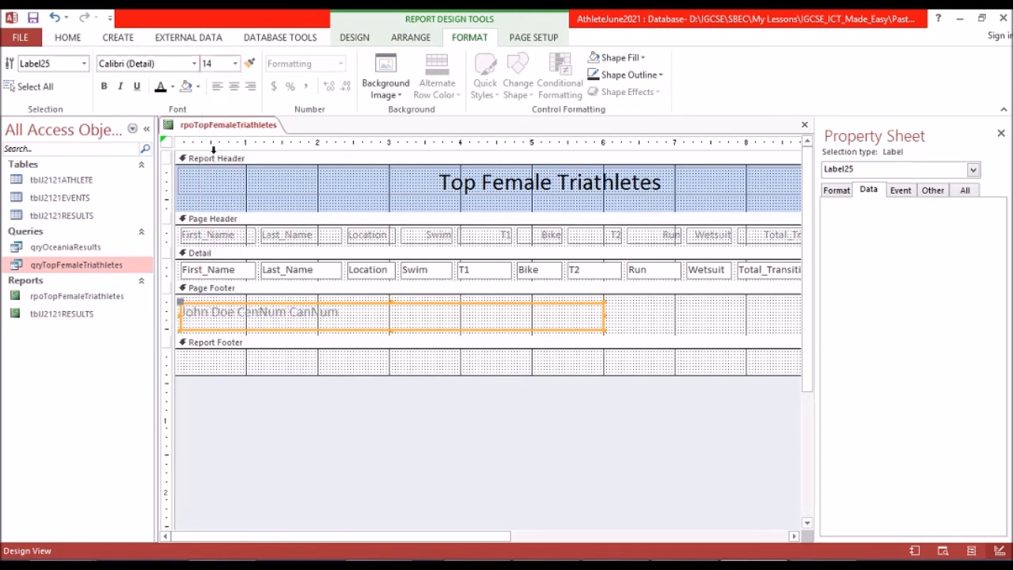
{"action": "left_click", "coordinate": [160, 86]}
{"action": "left_click", "coordinate": [104, 86]}
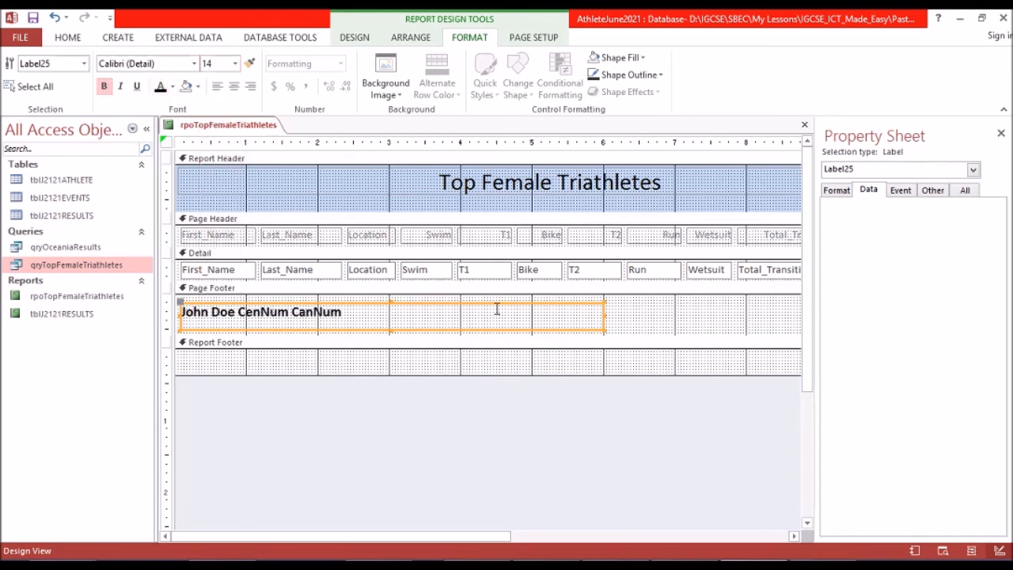
Extend the Report Footer section to about 0.6 inch high and read the exam paper's record count and Number of competitors label requirements.
{"action": "left_click", "coordinate": [305, 362]}
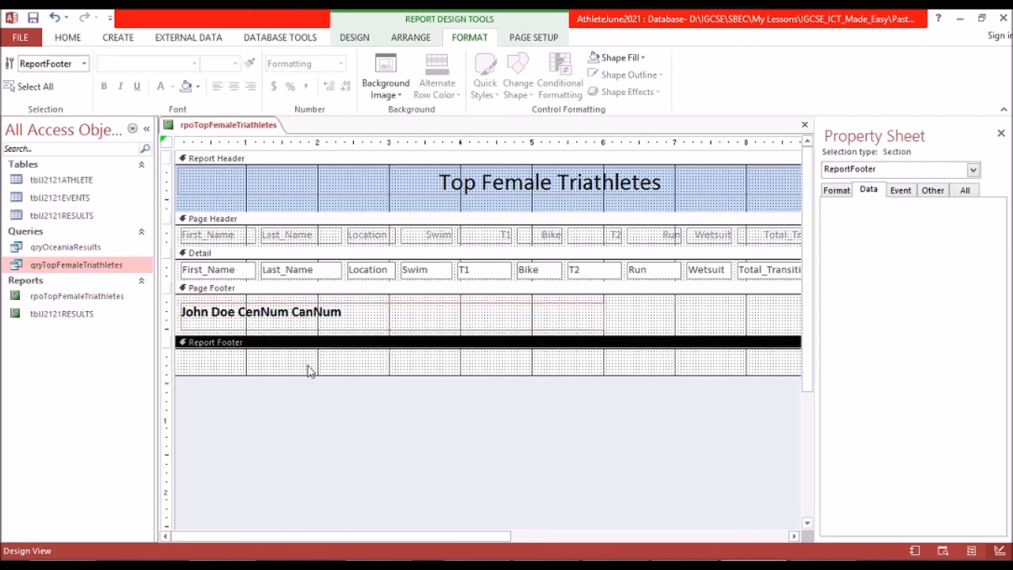
{"action": "left_click_drag", "start_coordinate": [540, 375], "coordinate": [542, 389]}
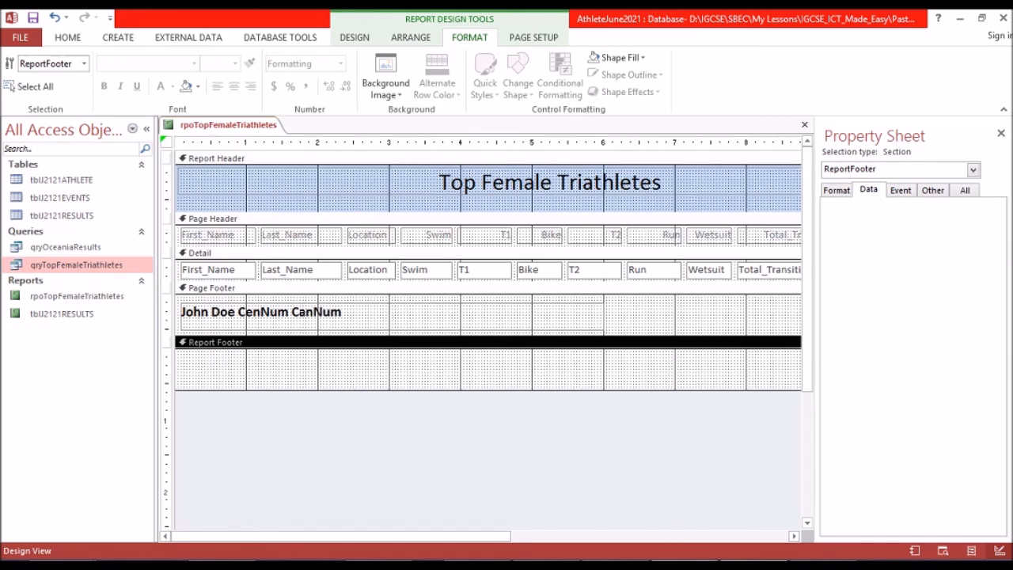
{"action": "left_click", "coordinate": [685, 565]}
{"action": "scroll", "coordinate": [470, 326], "scroll_direction": "down", "scroll_amount": 1}
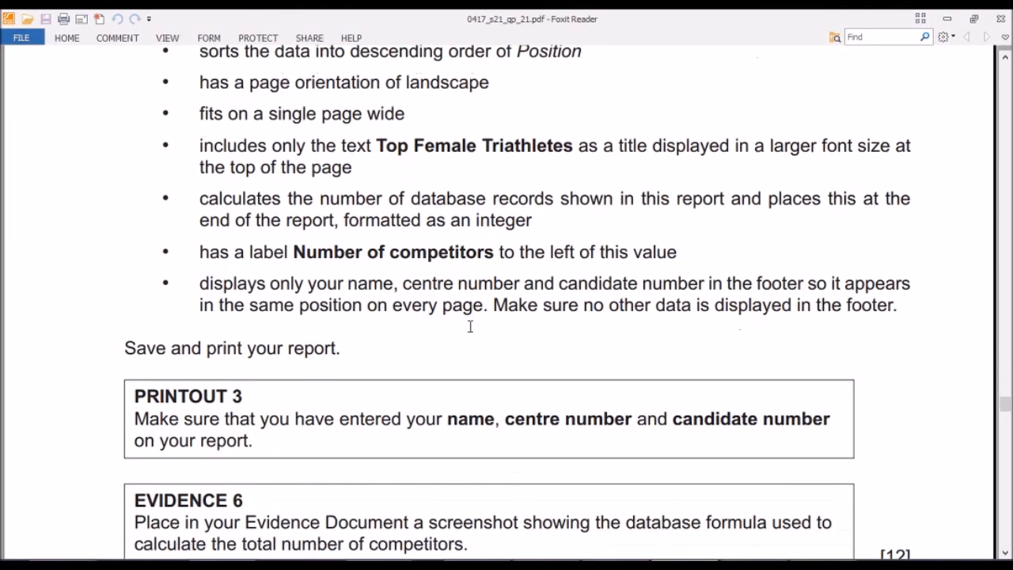
{"action": "scroll", "coordinate": [470, 327], "scroll_direction": "down", "scroll_amount": 1}
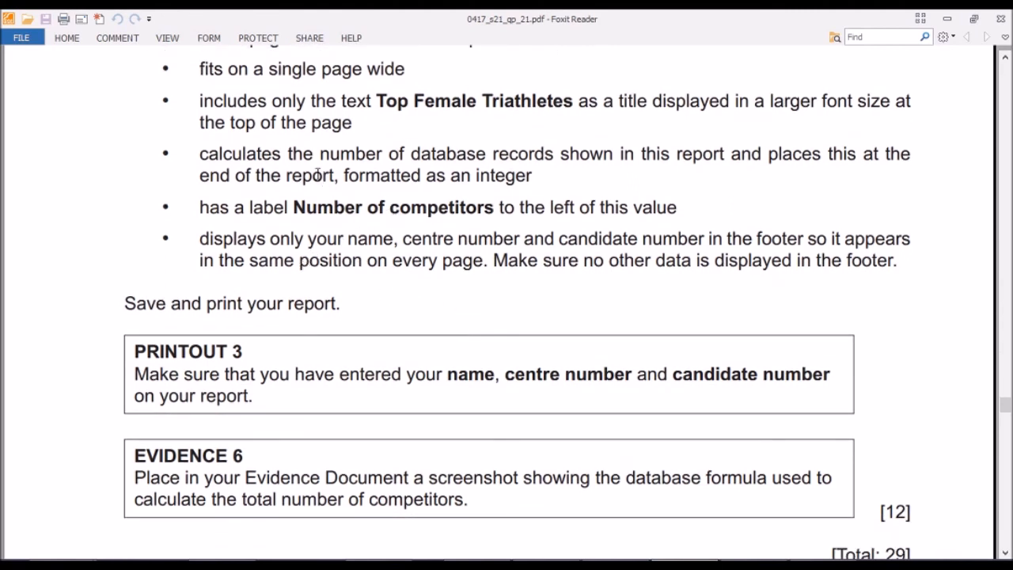
{"action": "left_click_drag", "start_coordinate": [207, 159], "coordinate": [761, 166]}
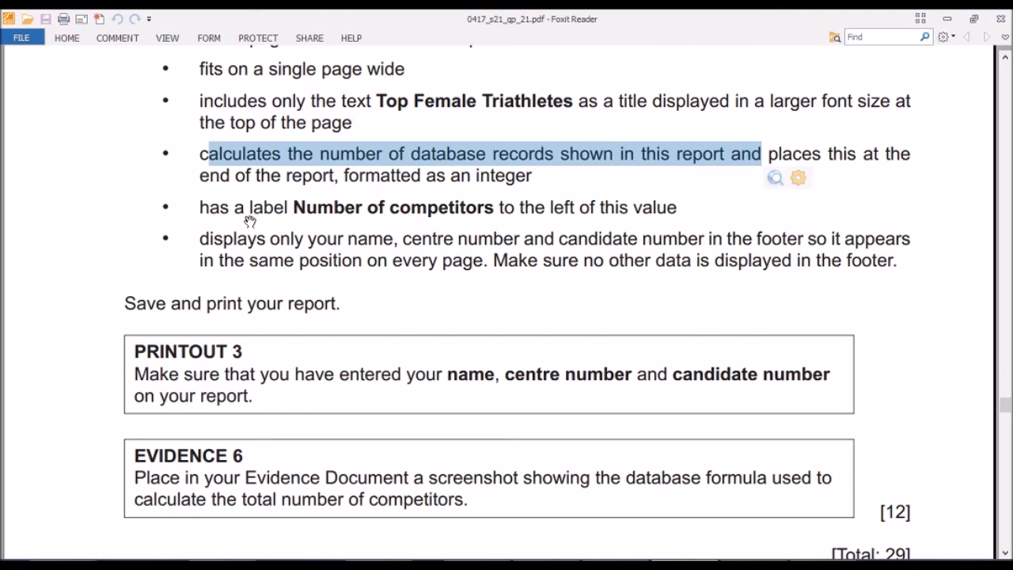
{"action": "left_click_drag", "start_coordinate": [295, 207], "coordinate": [493, 207]}
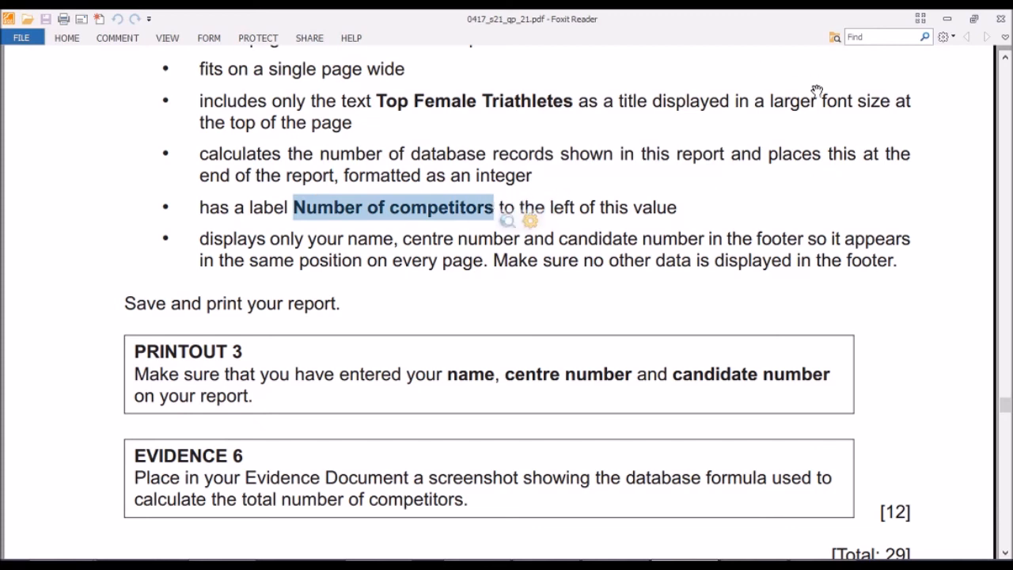
{"action": "left_click", "coordinate": [943, 22]}
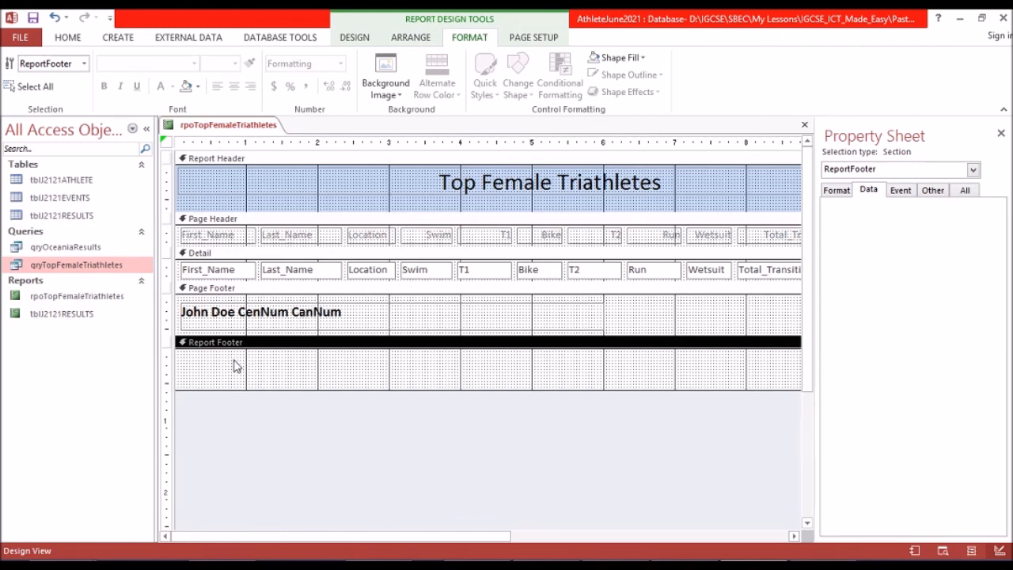
Add a label reading Number of competitors in the Report Footer and reduce it to about 2 inches wide and one text line high.
{"action": "left_click", "coordinate": [356, 38]}
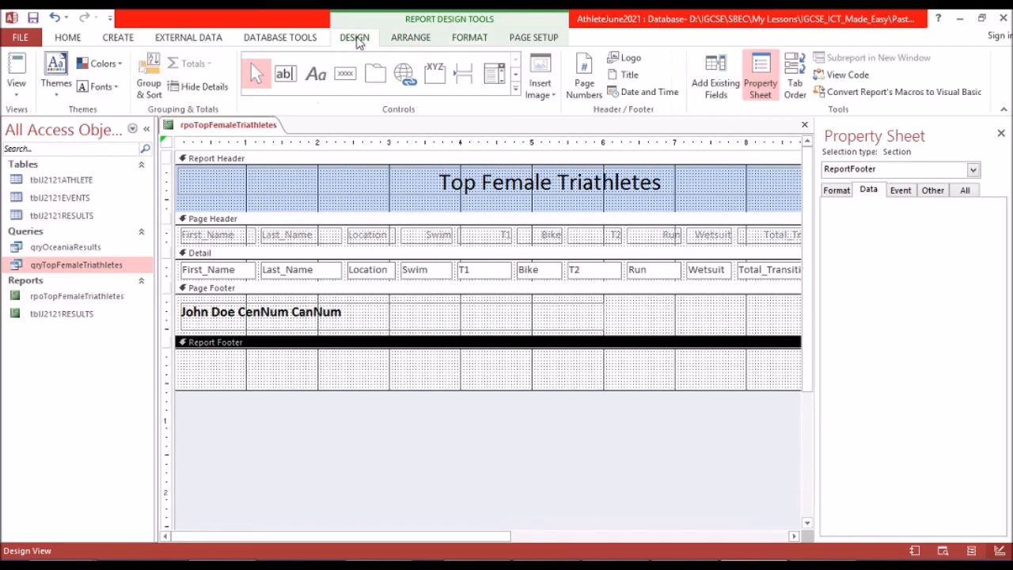
{"action": "left_click", "coordinate": [315, 81]}
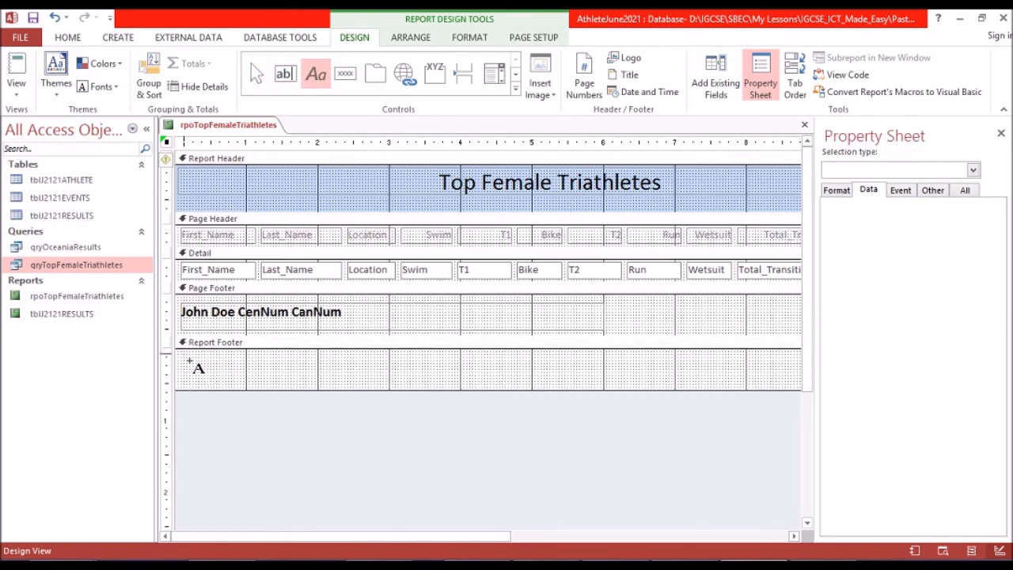
{"action": "left_click_drag", "start_coordinate": [281, 378], "coordinate": [389, 378]}
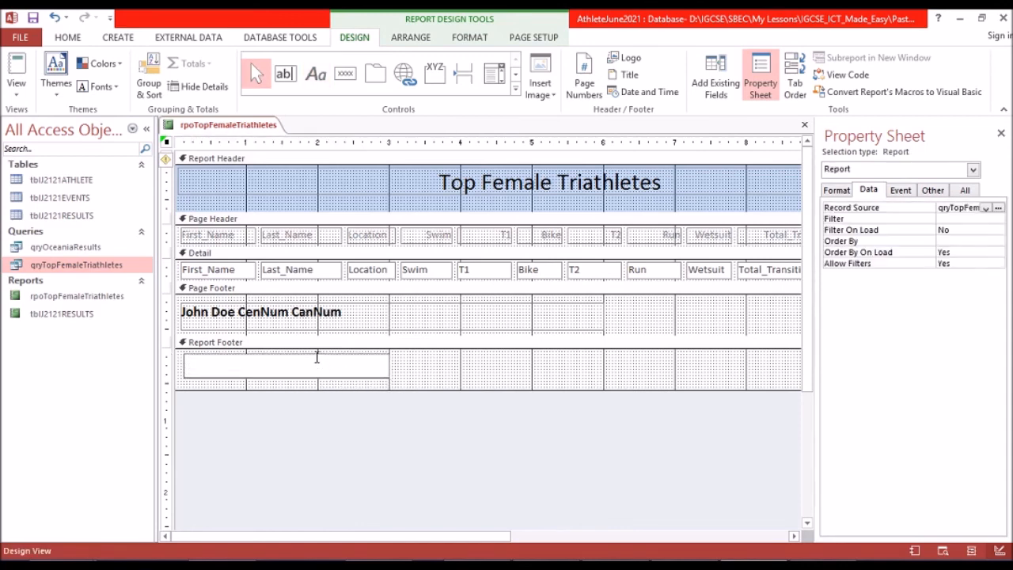
{"action": "type", "text": "Number of competitors"}
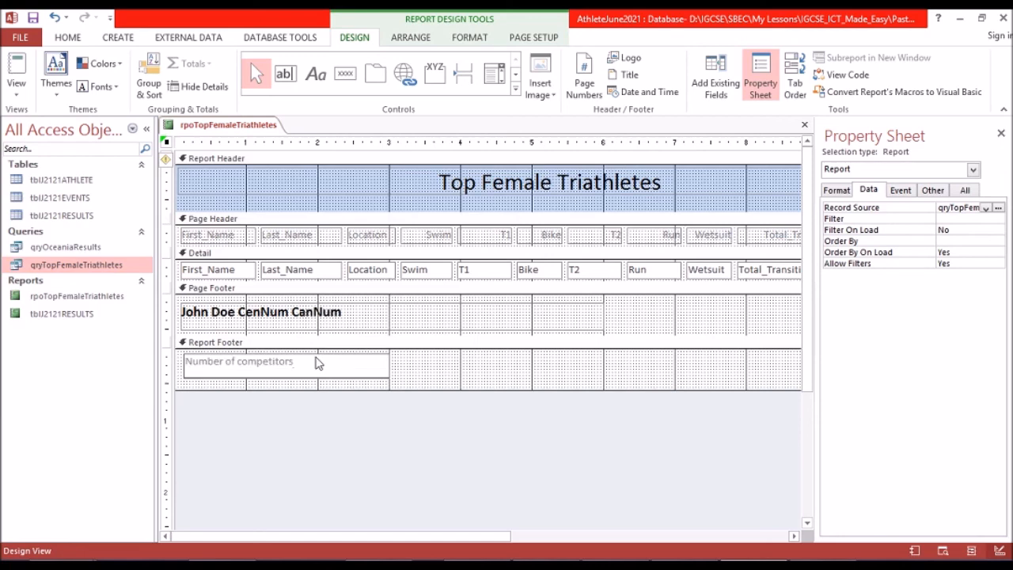
{"action": "left_click", "coordinate": [387, 378]}
{"action": "left_click", "coordinate": [387, 369]}
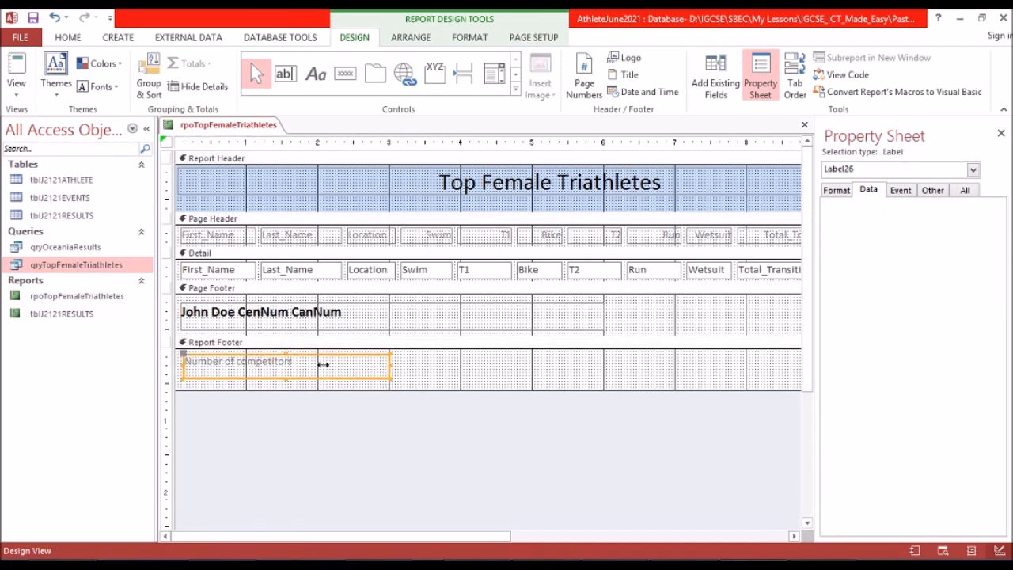
{"action": "left_click_drag", "start_coordinate": [336, 376], "coordinate": [324, 376]}
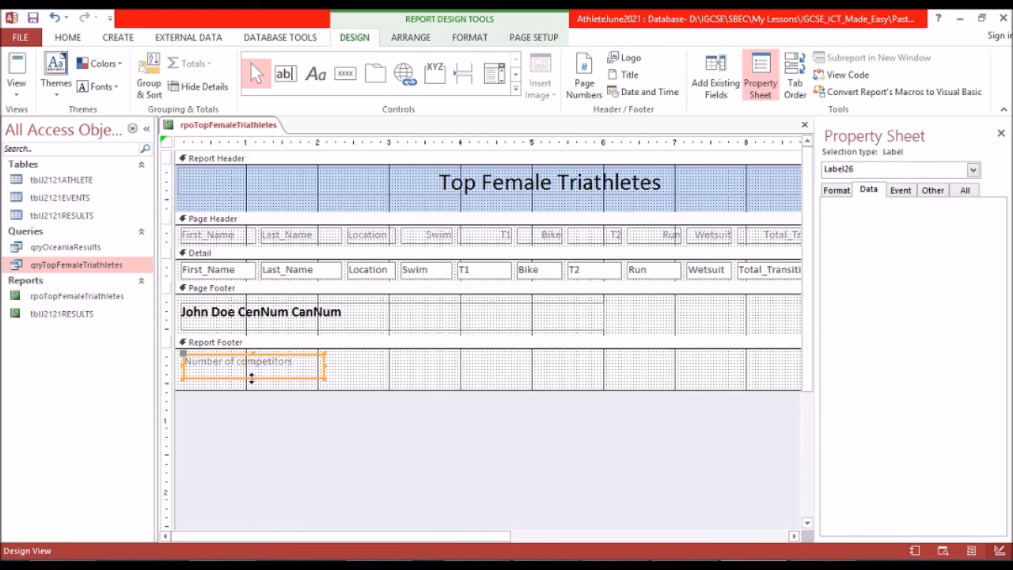
{"action": "left_click_drag", "start_coordinate": [250, 377], "coordinate": [250, 369]}
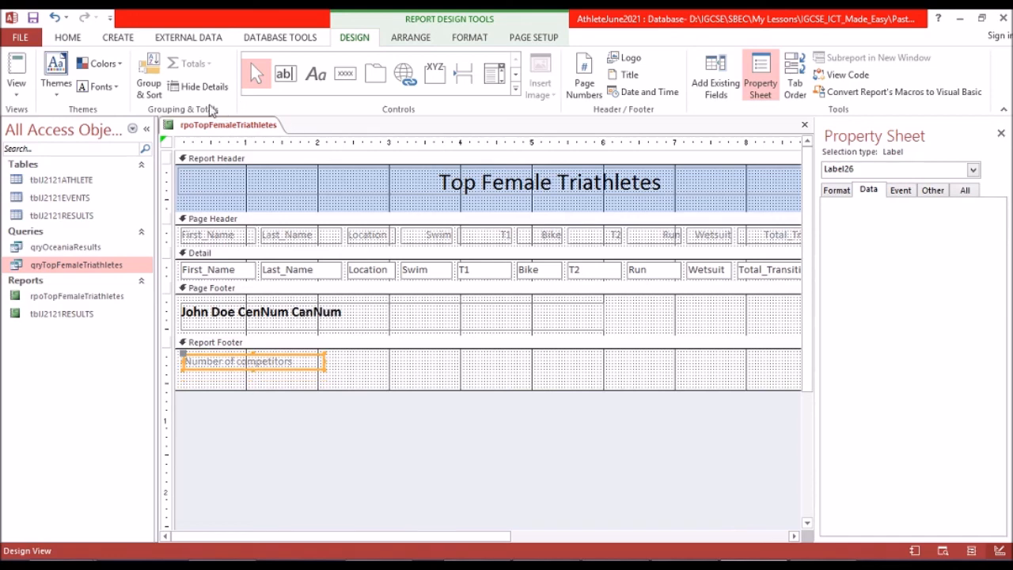
Format the Number of competitors label as 14 pt black text and make the label slightly taller to fit.
{"action": "left_click", "coordinate": [475, 37]}
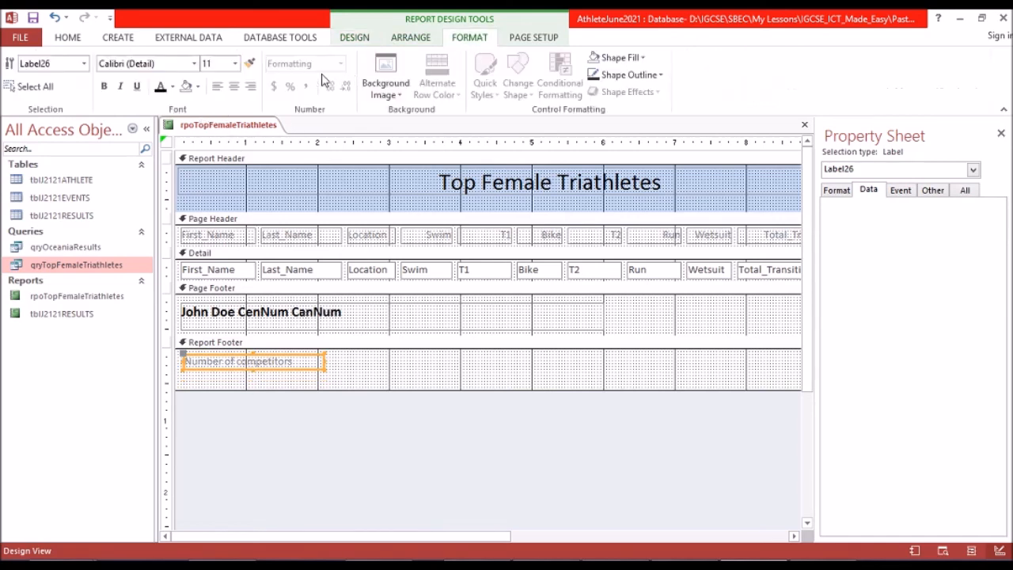
{"action": "left_click", "coordinate": [235, 63]}
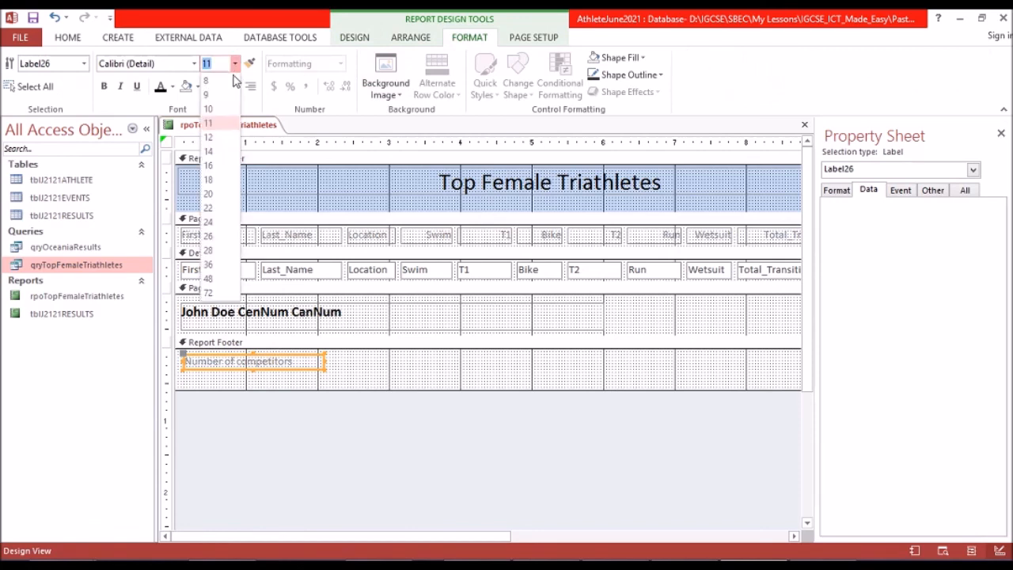
{"action": "left_click", "coordinate": [224, 151]}
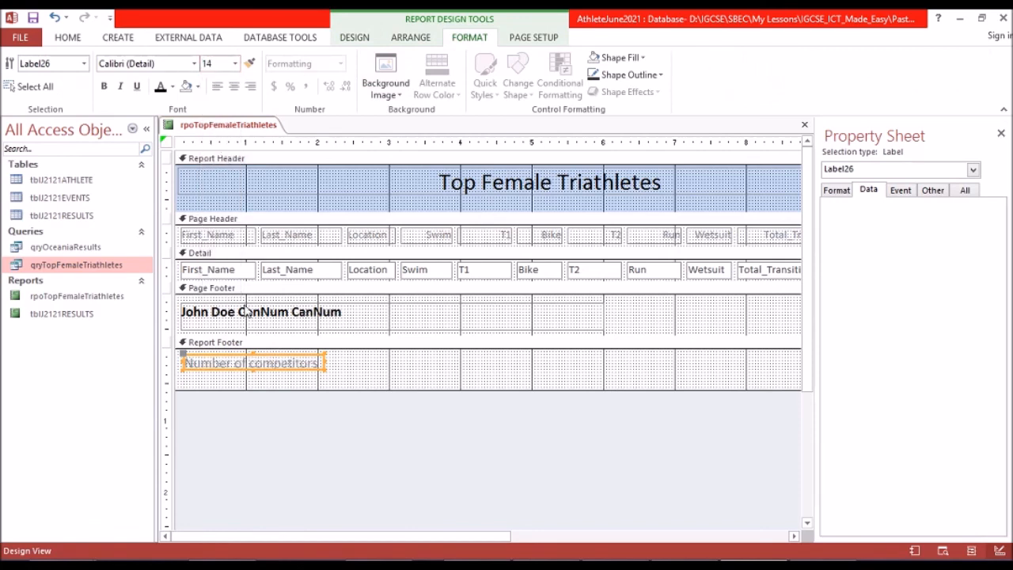
{"action": "left_click_drag", "start_coordinate": [253, 369], "coordinate": [254, 373]}
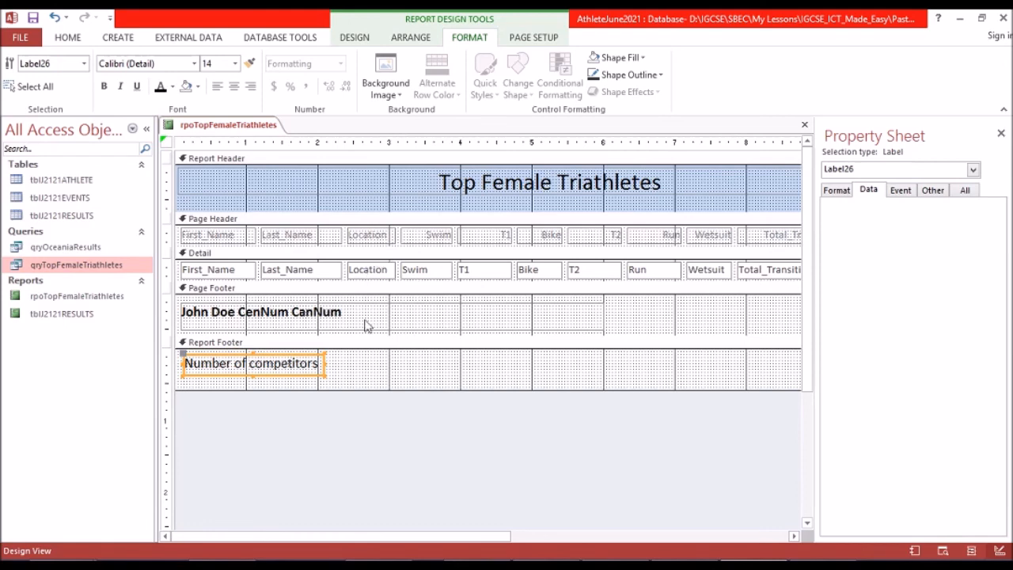
Add a text box about 0.8 inch wide just after the Number of competitors label and extend its upper edge to match the label.
{"action": "left_click", "coordinate": [354, 368]}
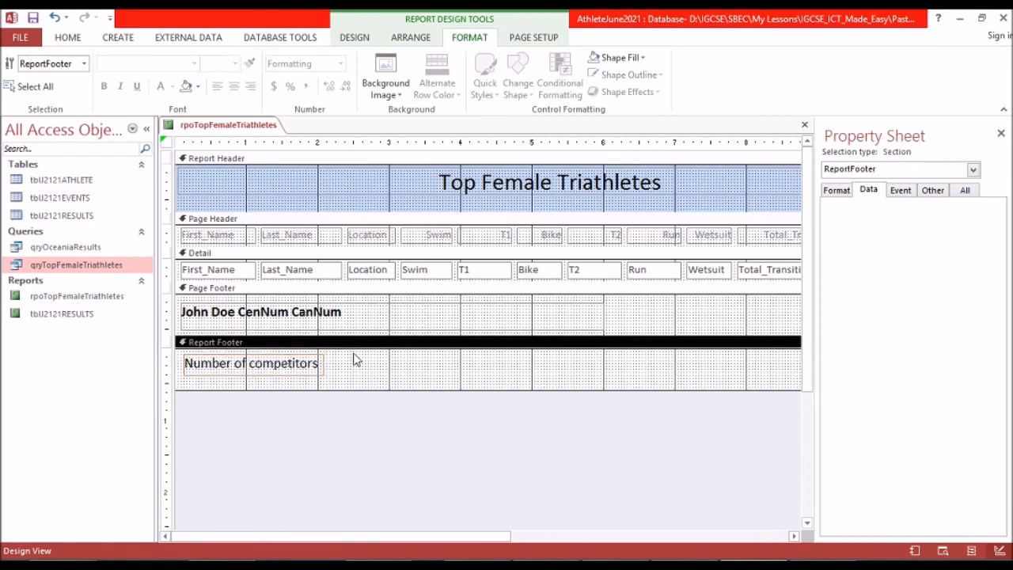
{"action": "left_click", "coordinate": [367, 37]}
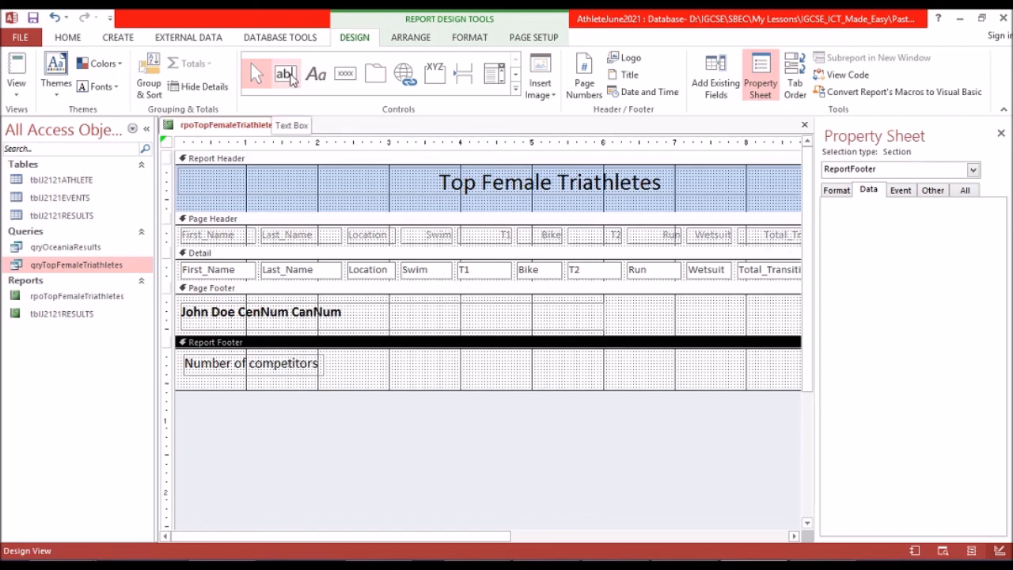
{"action": "left_click", "coordinate": [287, 75]}
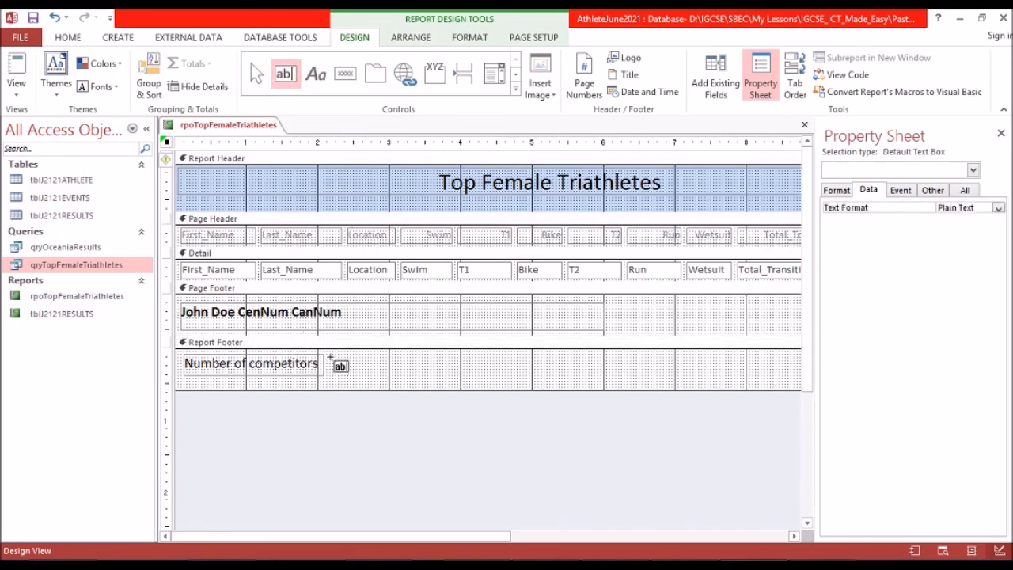
{"action": "left_click_drag", "start_coordinate": [369, 373], "coordinate": [386, 373]}
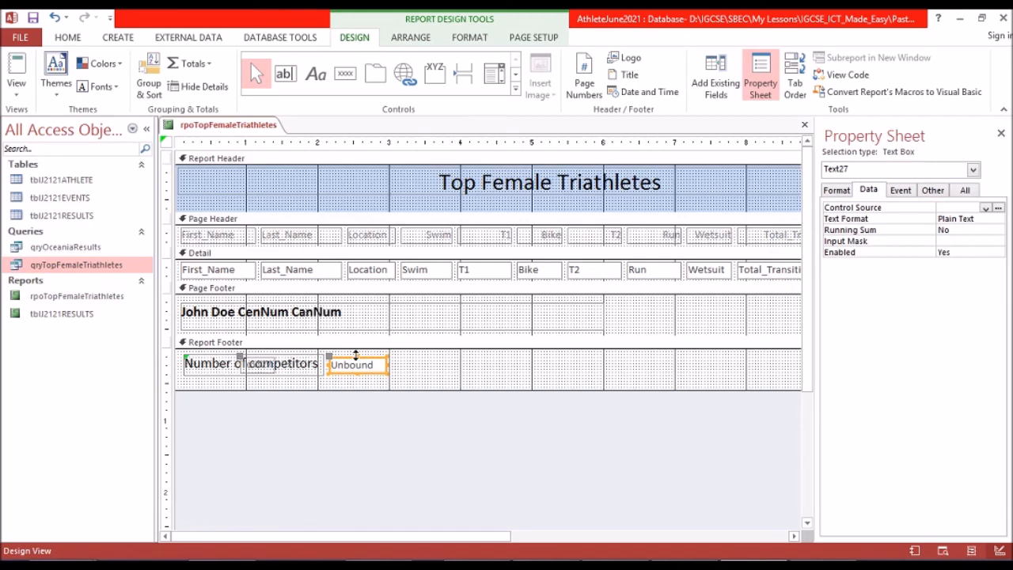
{"action": "left_click", "coordinate": [359, 354]}
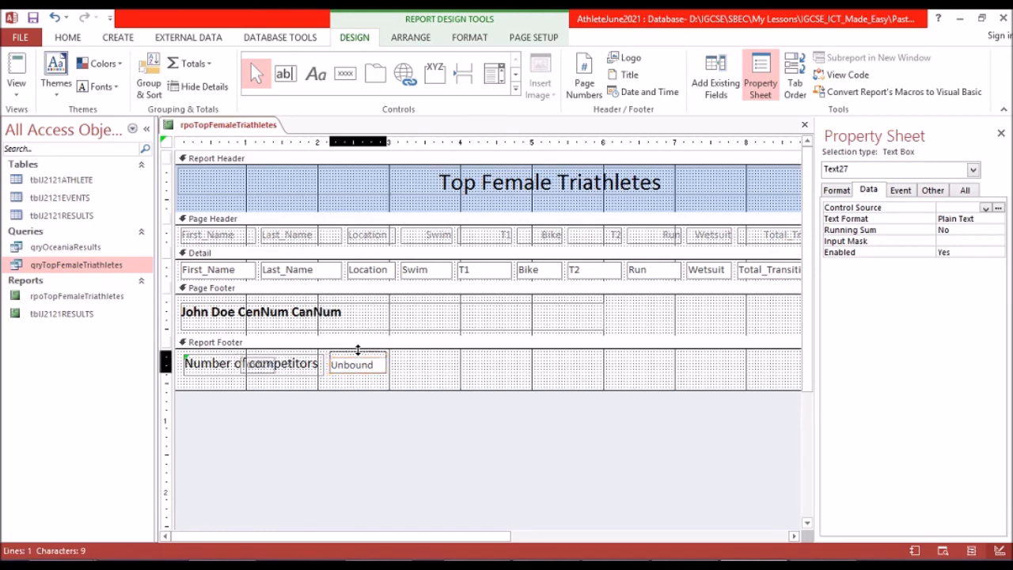
{"action": "left_click", "coordinate": [360, 353]}
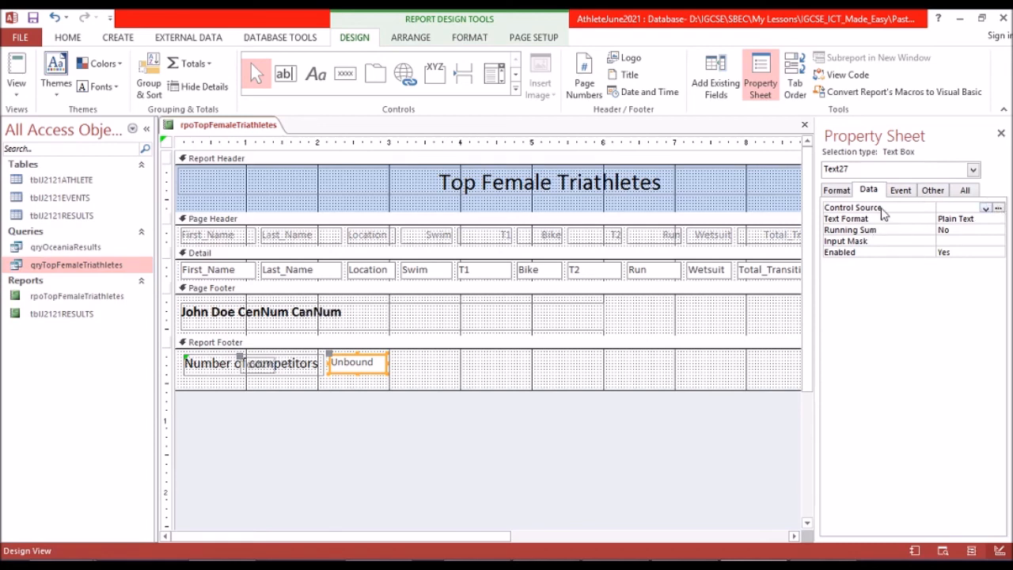
Set the Report Footer text box's control source to =Count(*) with the Expression Builder.
{"action": "left_click", "coordinate": [999, 209]}
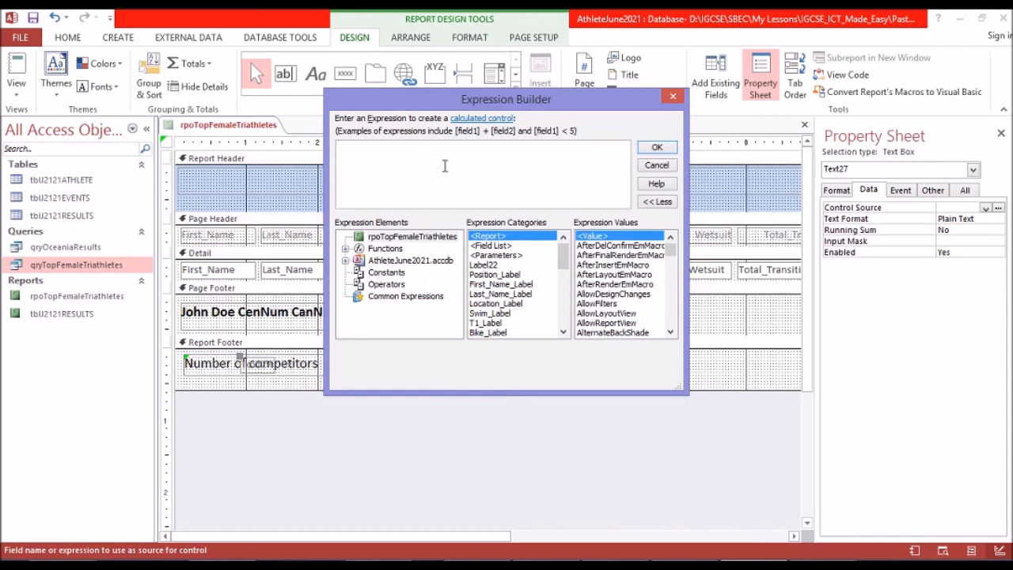
{"action": "type", "text": "=cou"}
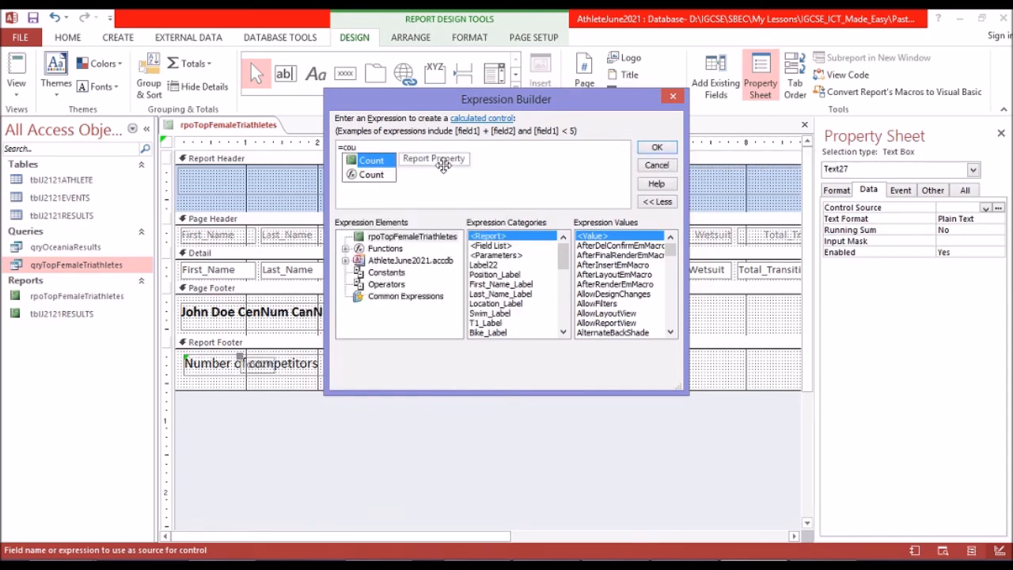
{"action": "left_click", "coordinate": [372, 176]}
{"action": "double_click", "coordinate": [372, 176]}
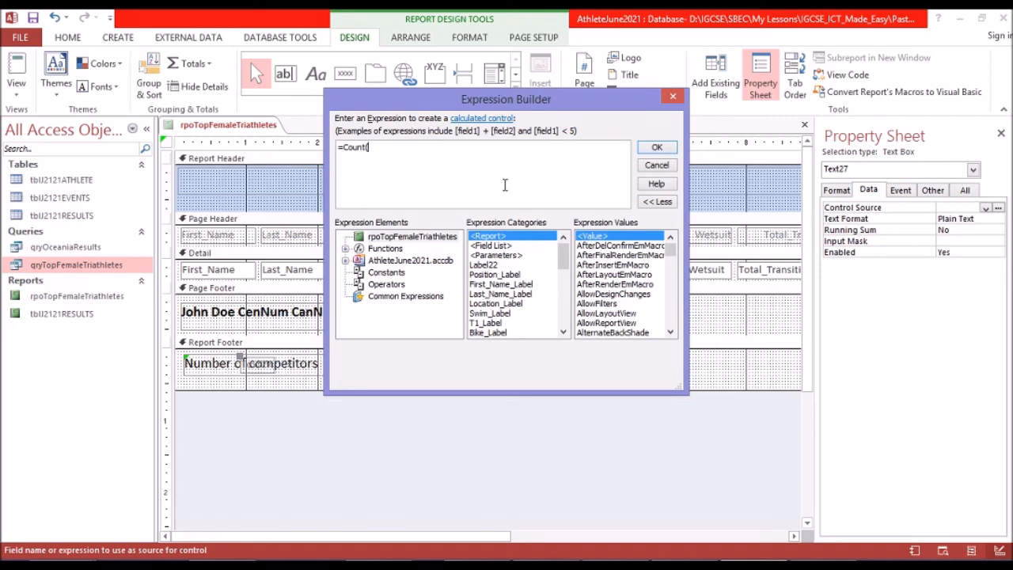
{"action": "type", "text": "*"}
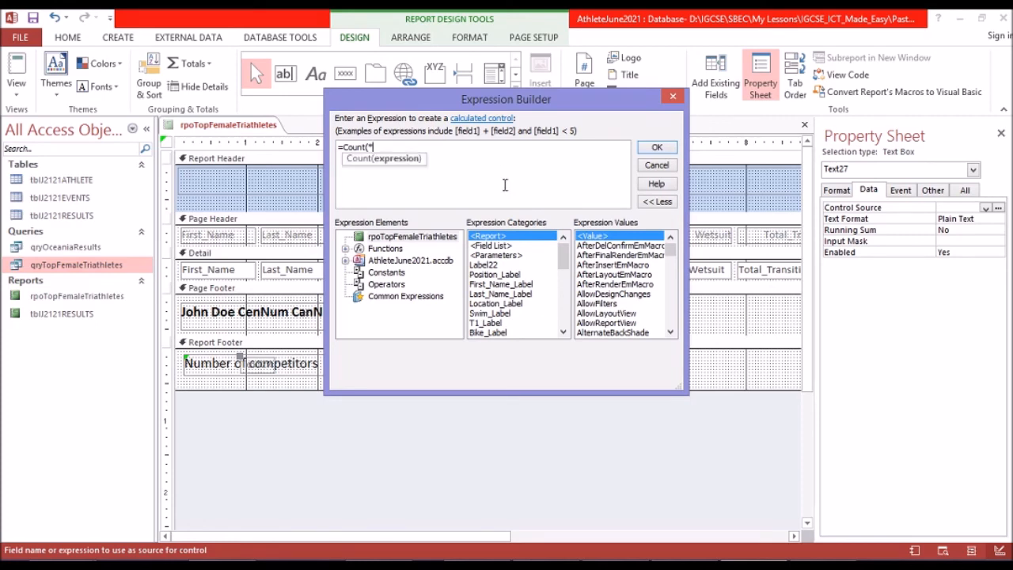
{"action": "type", "text": ")"}
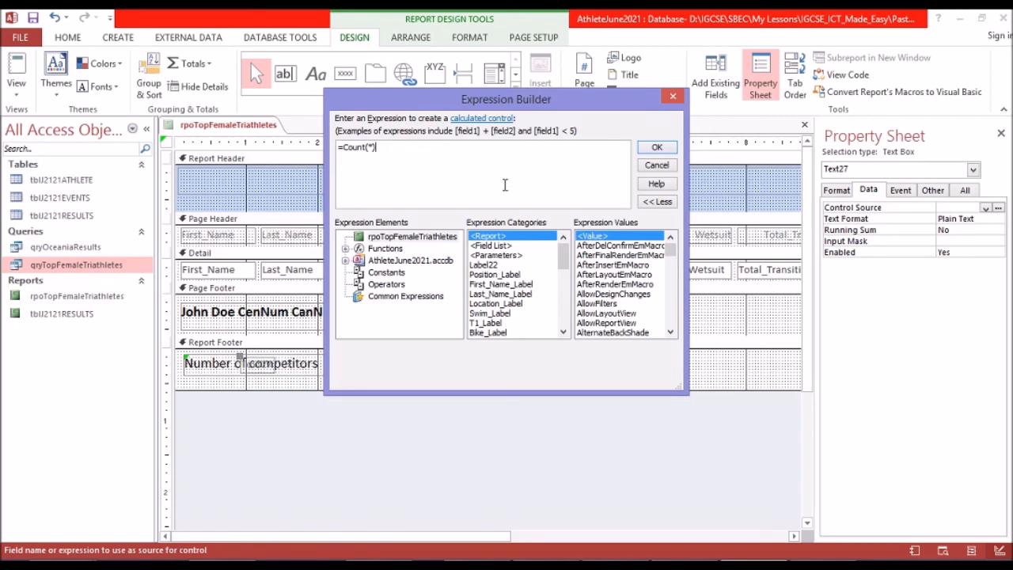
{"action": "left_click", "coordinate": [665, 147]}
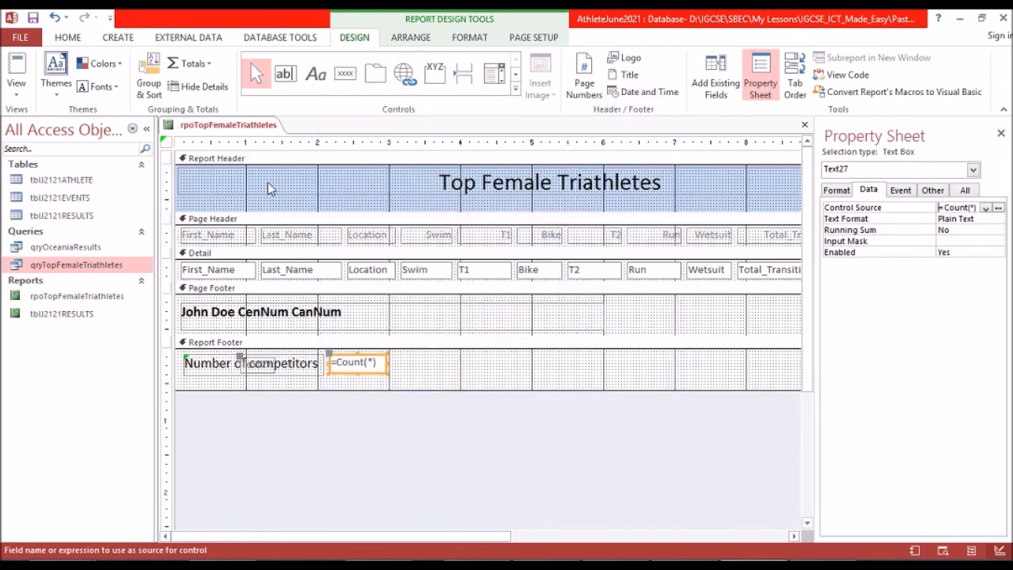
Delete the text box's attached label overlapping Number of competitors and check the end of the report in Report View.
{"action": "left_click", "coordinate": [250, 364]}
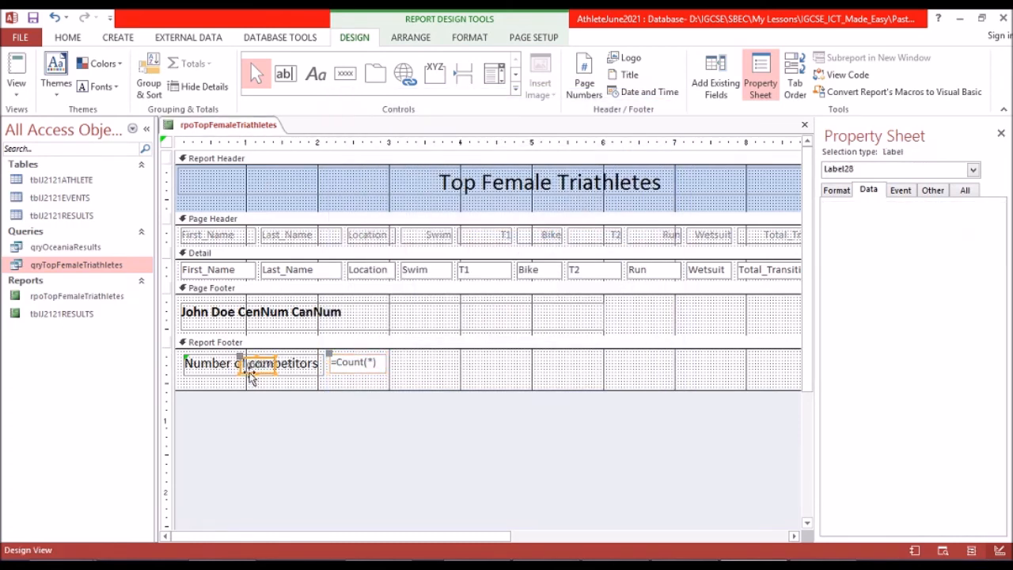
{"action": "key", "text": "Delete"}
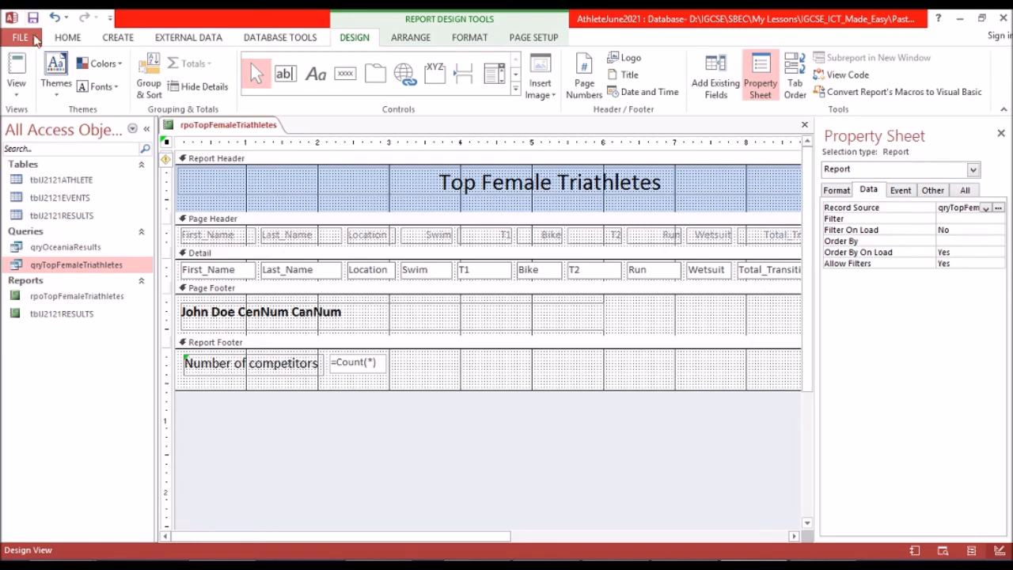
{"action": "left_click", "coordinate": [15, 66]}
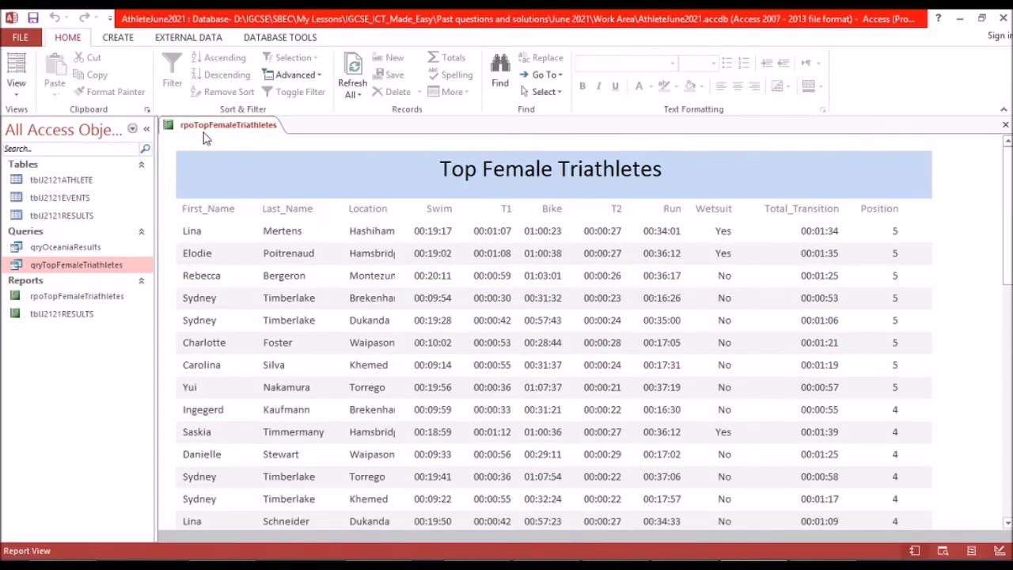
{"action": "left_click_drag", "start_coordinate": [1010, 165], "coordinate": [1009, 495]}
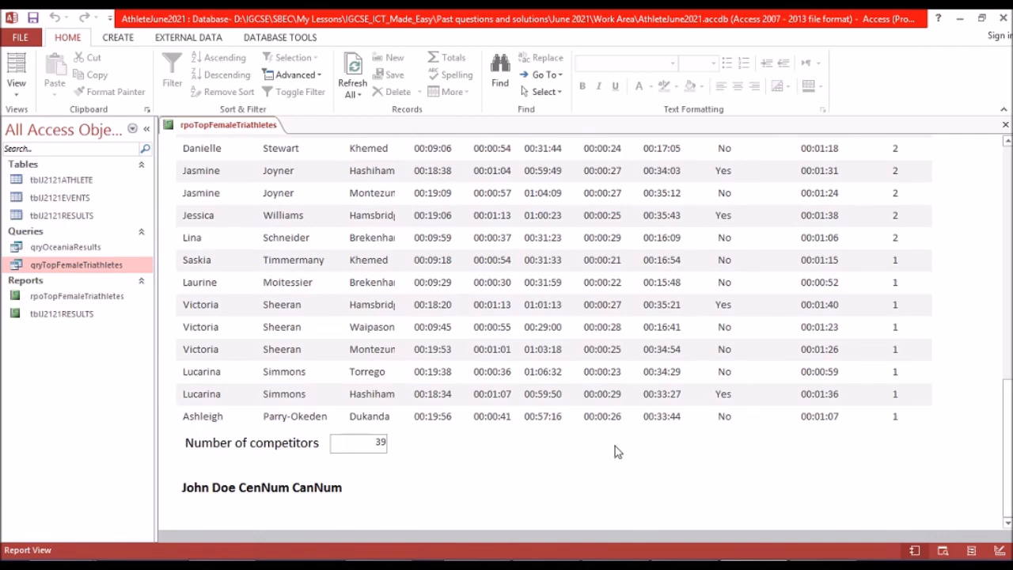
Switch to the exam paper in Foxit Reader and read the requirements for saving and printing the report and for Evidence 6.
{"action": "left_click", "coordinate": [690, 564]}
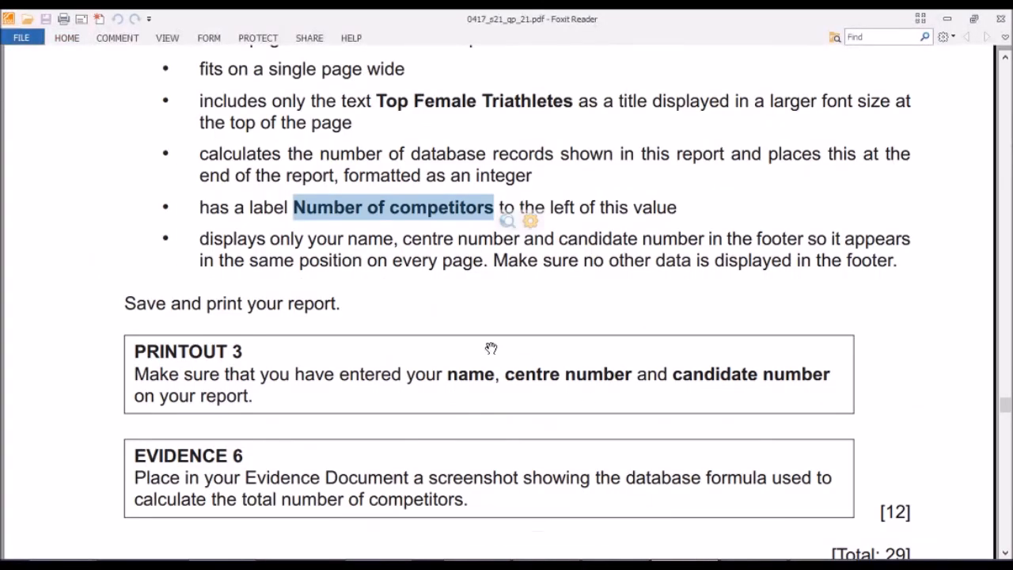
{"action": "scroll", "coordinate": [411, 338], "scroll_direction": "down", "scroll_amount": 2}
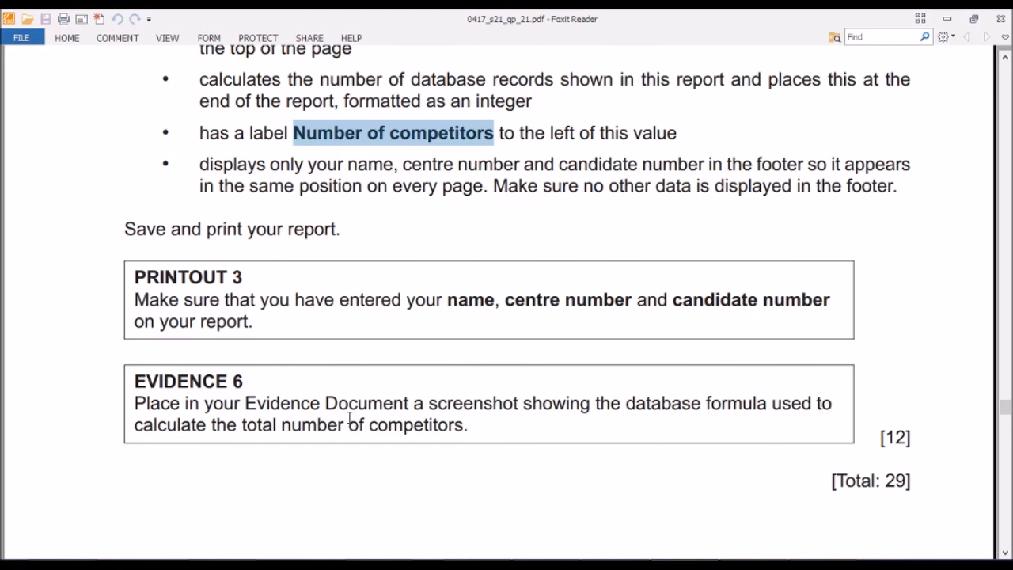
{"action": "scroll", "coordinate": [340, 421], "scroll_direction": "down", "scroll_amount": 1}
{"action": "scroll", "coordinate": [337, 425], "scroll_direction": "down", "scroll_amount": 3}
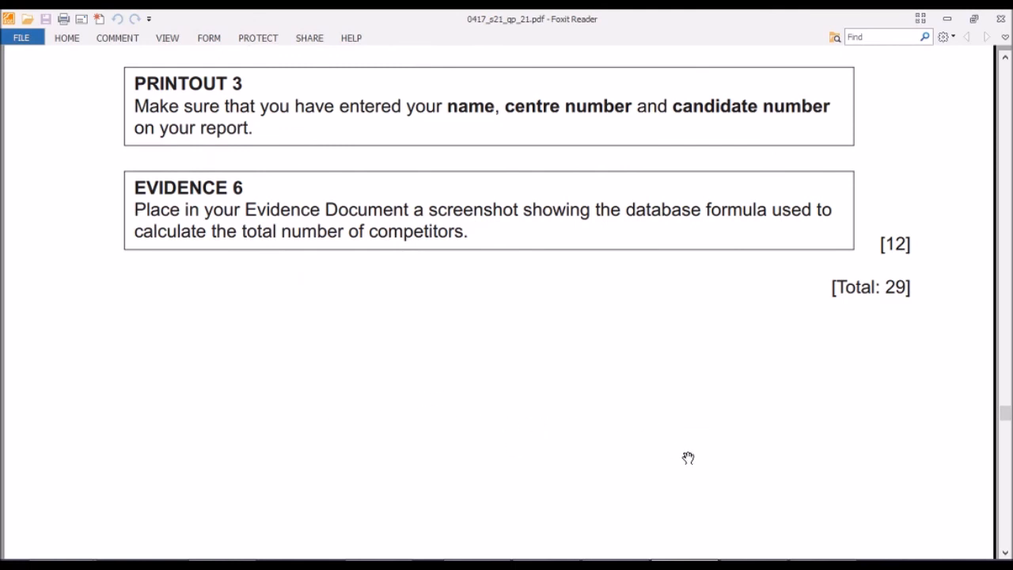
{"action": "mouse_move", "coordinate": [515, 488]}
{"action": "key", "text": "alt+Tab"}
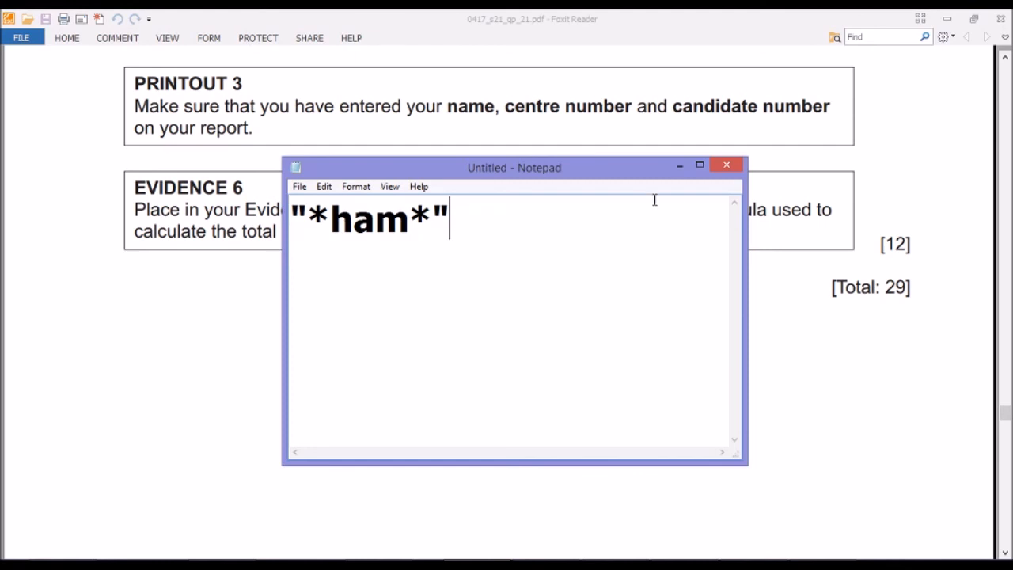
{"action": "key", "text": "alt+F4"}
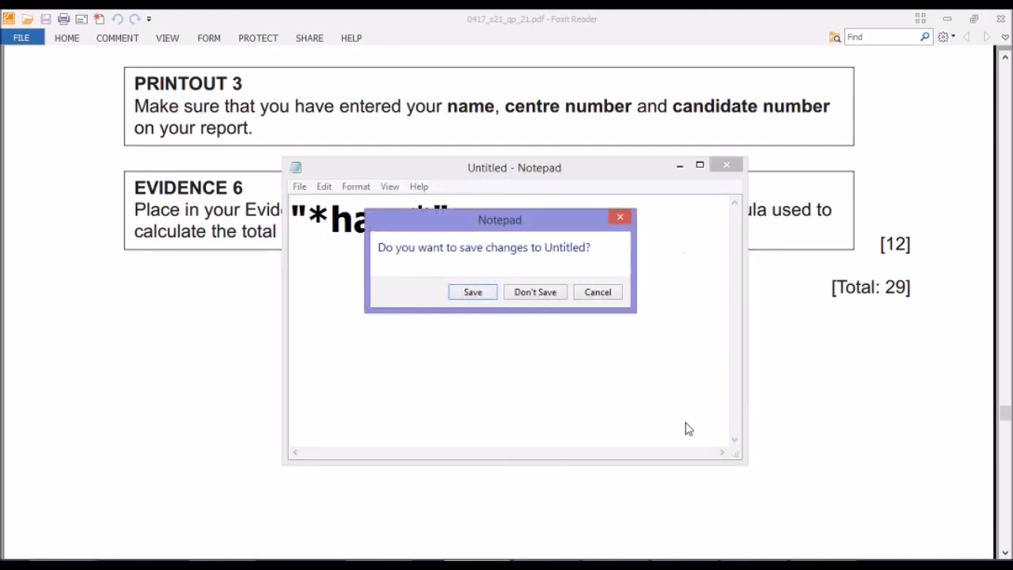
{"action": "left_click", "coordinate": [598, 292]}
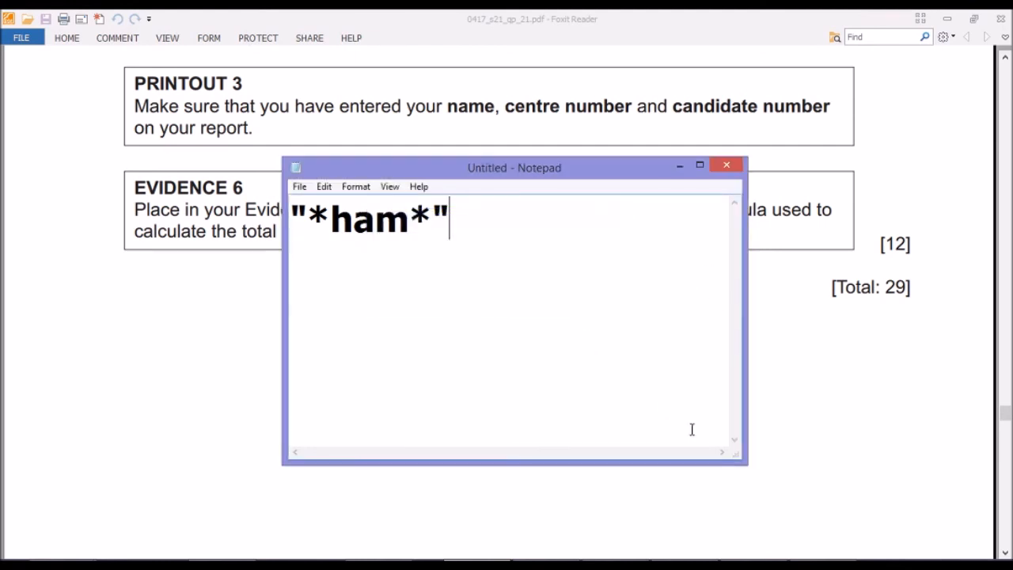
{"action": "left_click", "coordinate": [674, 165]}
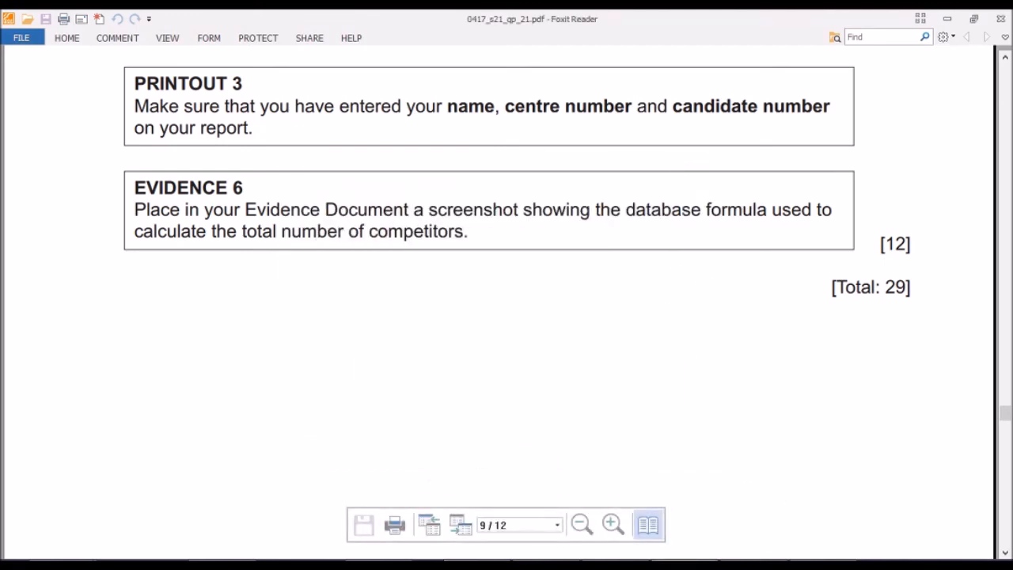
Switch back to Access and, in the report's Design View, open the Report Footer count text box's control source in the Expression Builder.
{"action": "left_click", "coordinate": [756, 565]}
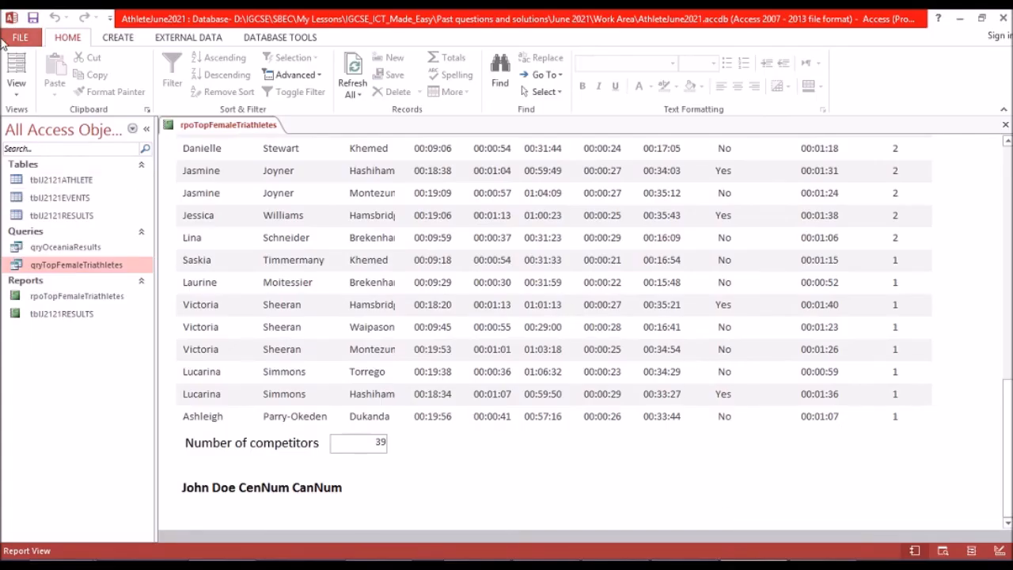
{"action": "left_click", "coordinate": [26, 96]}
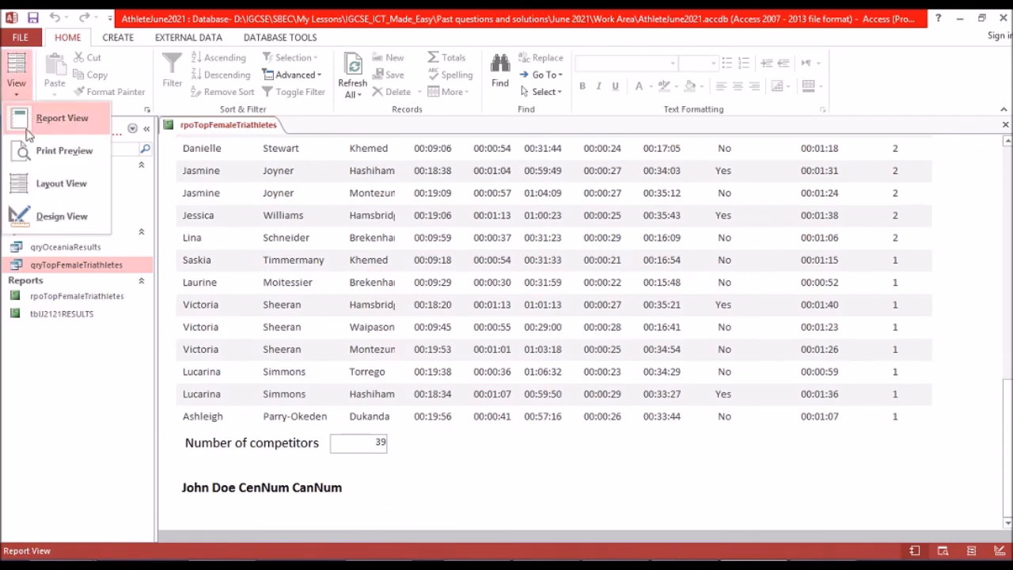
{"action": "left_click", "coordinate": [47, 213]}
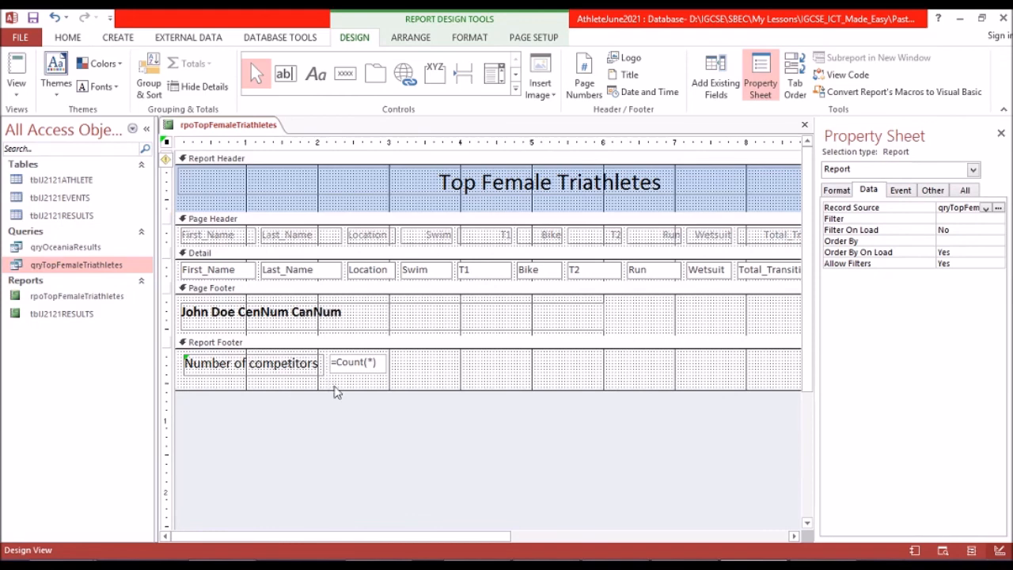
{"action": "left_click", "coordinate": [363, 365]}
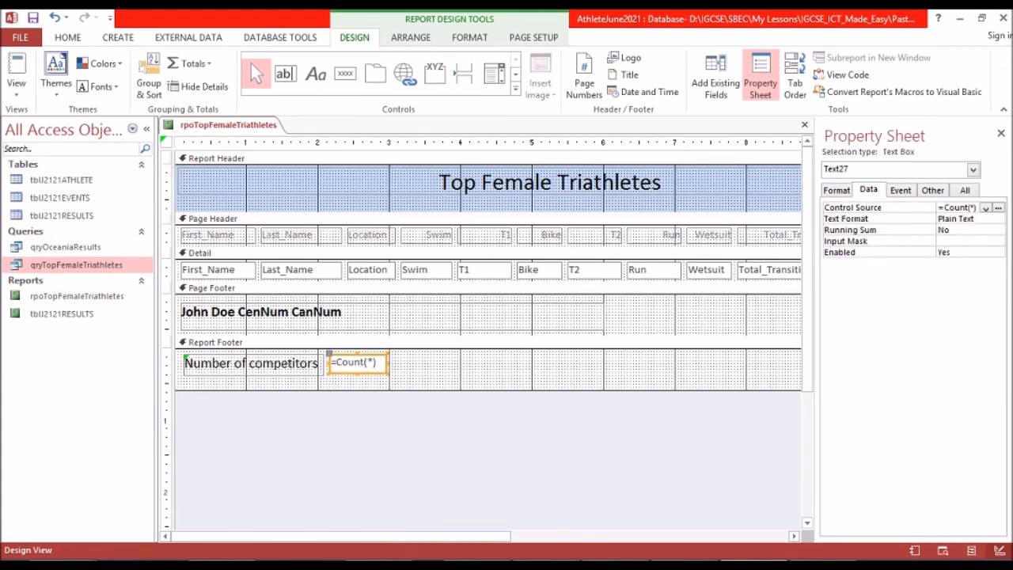
{"action": "left_click", "coordinate": [998, 208]}
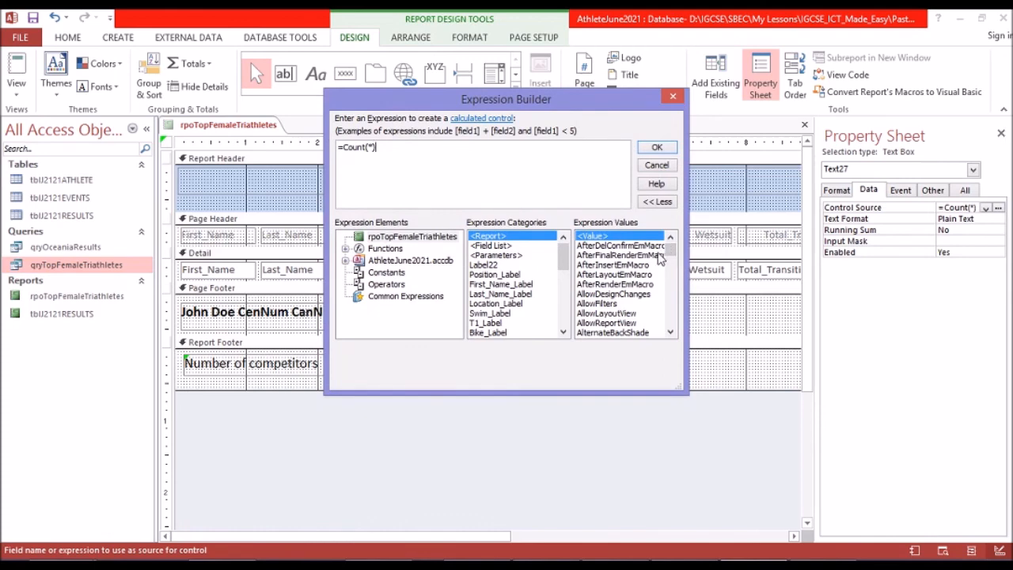
Capture the upper part of the Expression Builder showing the =Count(*) formula with Lightshot and copy it to the clipboard.
{"action": "key", "text": "Print"}
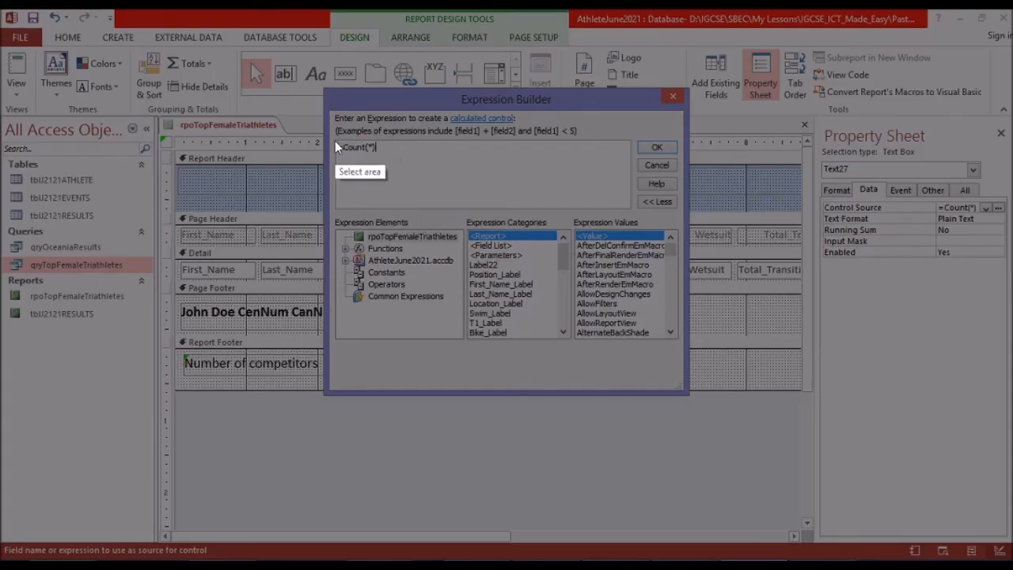
{"action": "left_click_drag", "start_coordinate": [325, 84], "coordinate": [634, 214]}
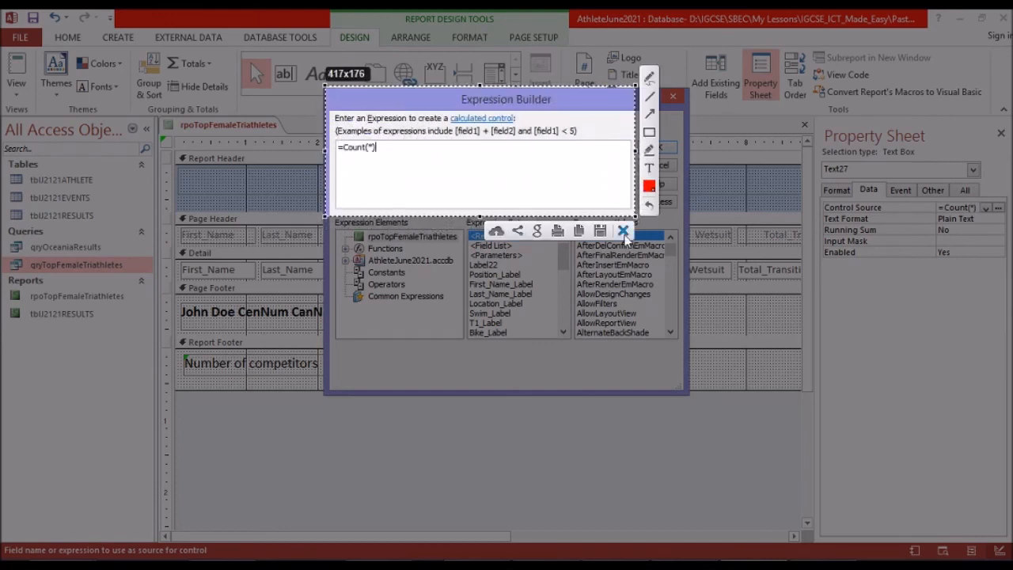
{"action": "left_click", "coordinate": [577, 232]}
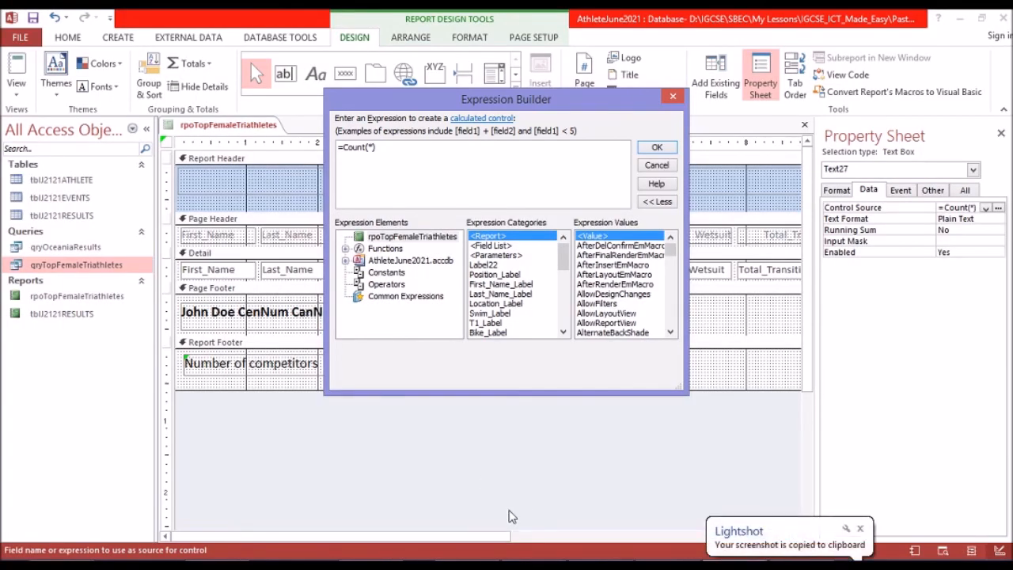
Paste the formula screenshot under EVIDENCE 6 in the Word document J2121EVIDENCE9999, save it, and close the Expression Builder back in Access.
{"action": "left_click", "coordinate": [372, 565]}
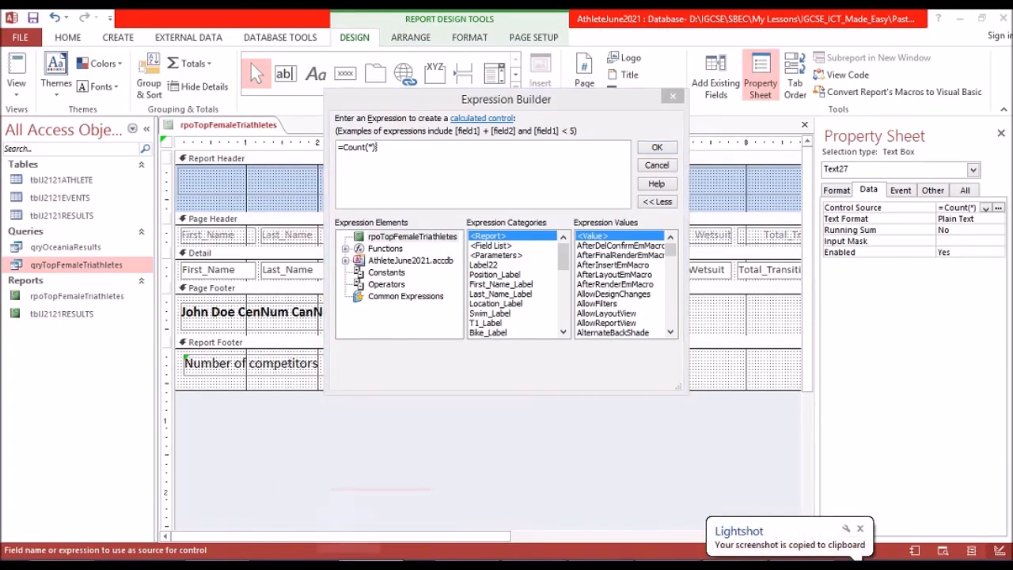
{"action": "scroll", "coordinate": [419, 448], "scroll_direction": "down", "scroll_amount": 5}
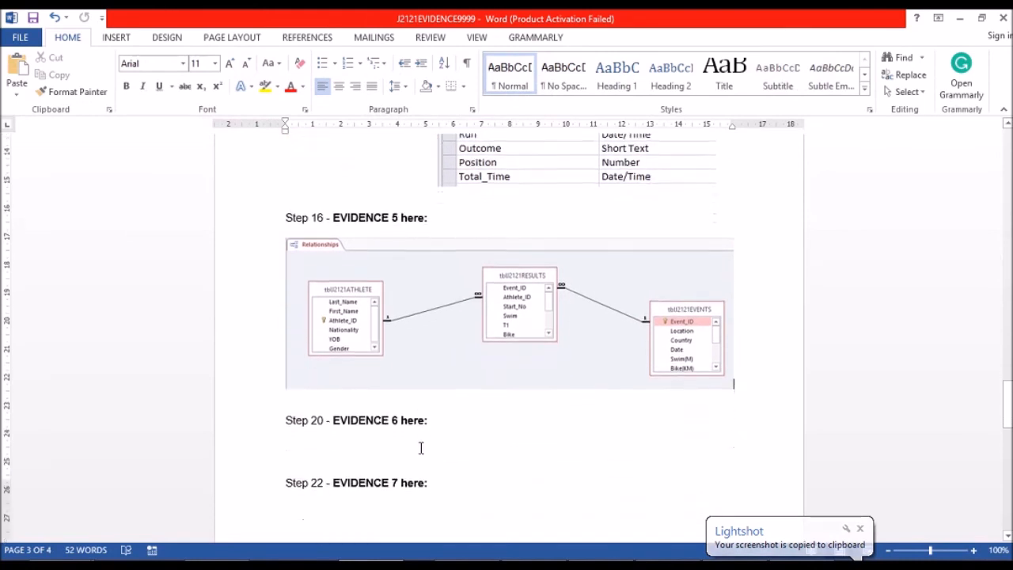
{"action": "left_click", "coordinate": [386, 422]}
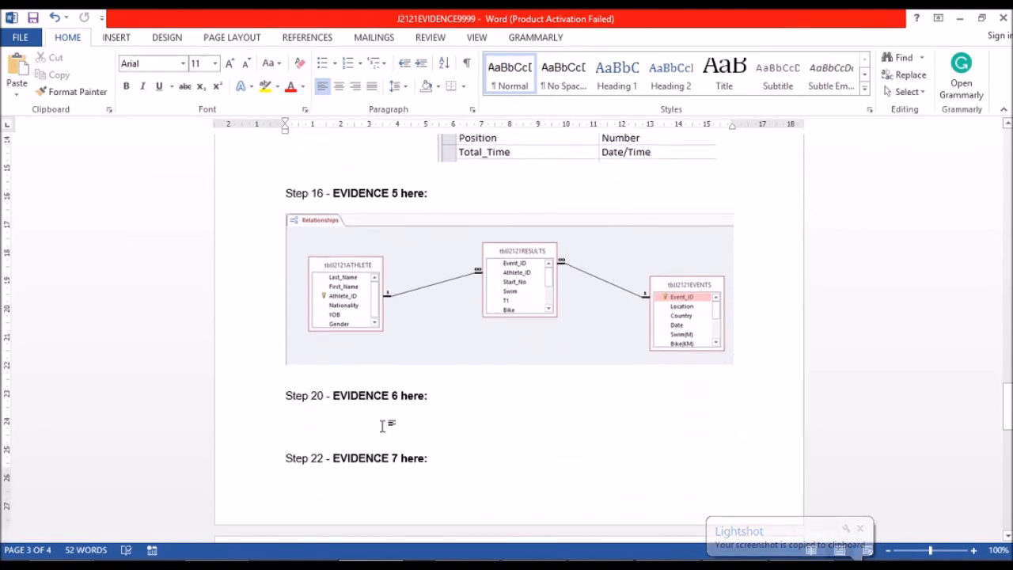
{"action": "key", "text": "ctrl+v"}
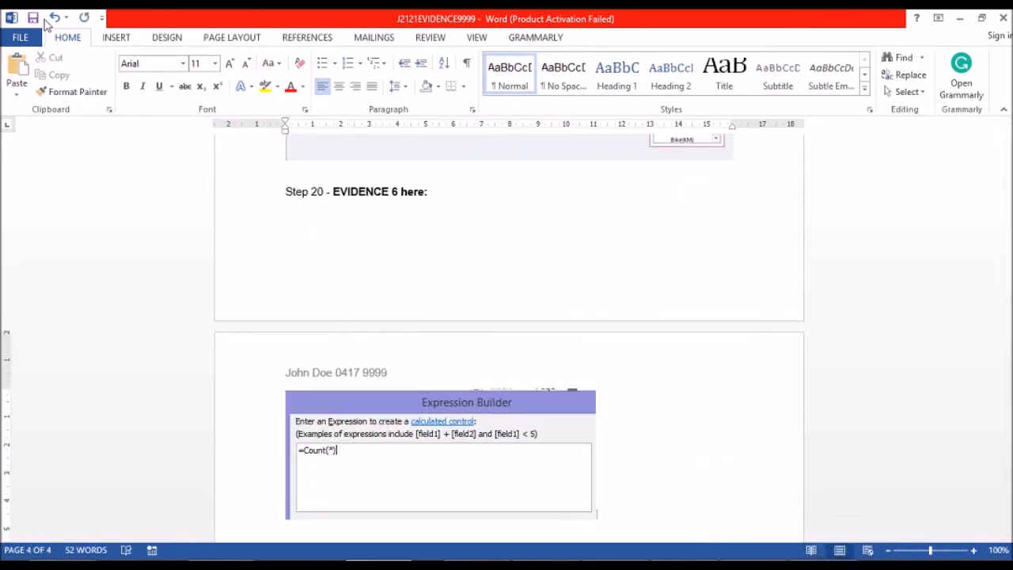
{"action": "left_click", "coordinate": [35, 18]}
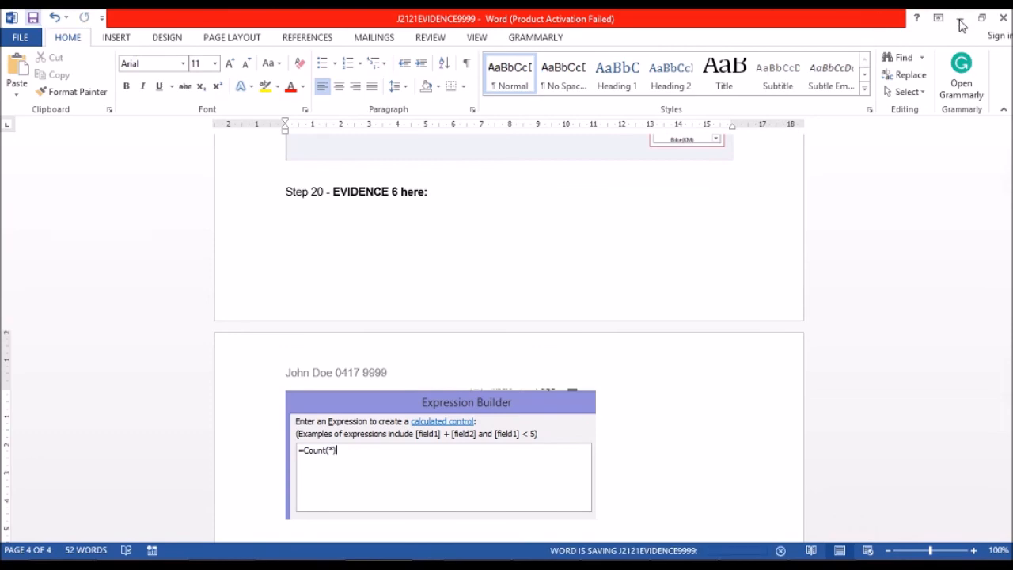
{"action": "left_click", "coordinate": [960, 22]}
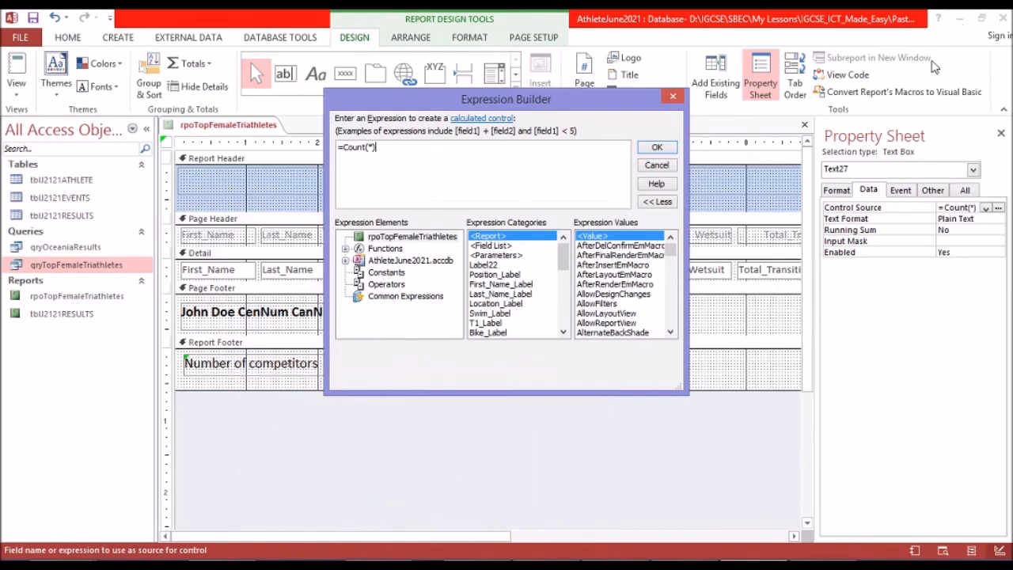
{"action": "left_click", "coordinate": [673, 98]}
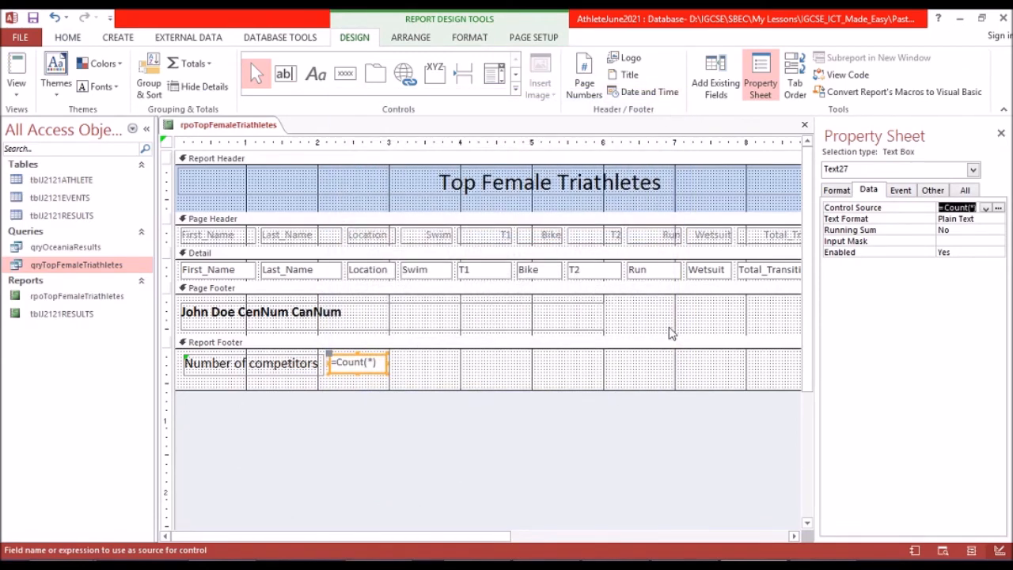
Switch to the exam paper in Foxit Reader and read the Task 4 mail merge instructions in questions 21 and 22.
{"action": "left_click", "coordinate": [17, 70]}
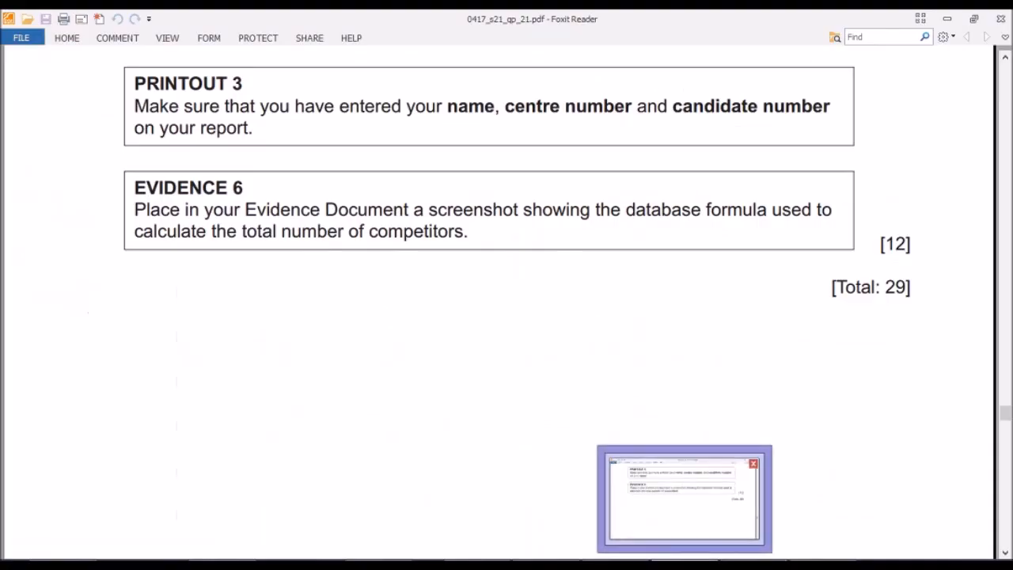
{"action": "scroll", "coordinate": [256, 278], "scroll_direction": "down", "scroll_amount": 5}
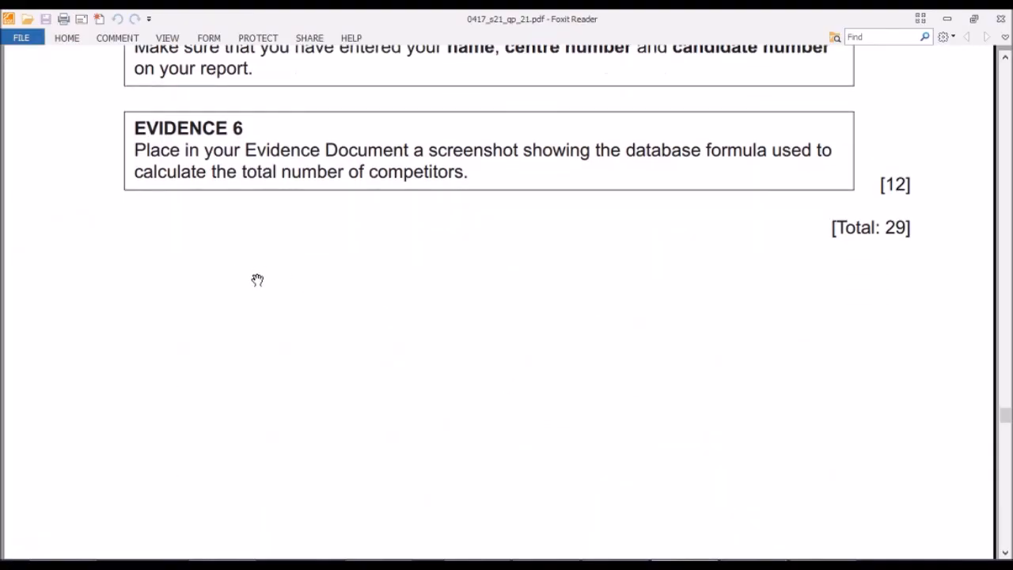
{"action": "scroll", "coordinate": [257, 278], "scroll_direction": "down", "scroll_amount": 5}
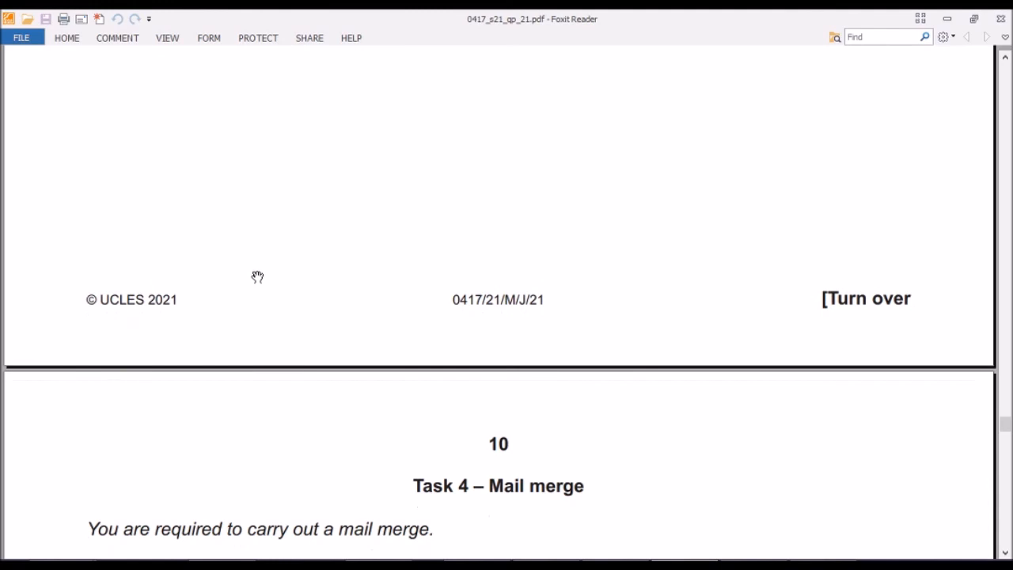
{"action": "scroll", "coordinate": [258, 276], "scroll_direction": "down", "scroll_amount": 5}
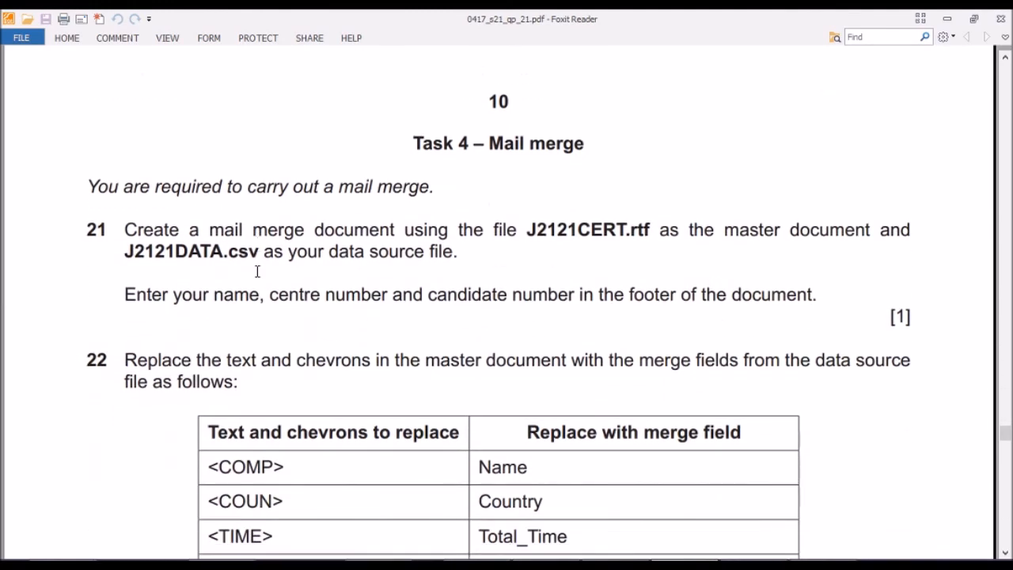
{"action": "scroll", "coordinate": [258, 271], "scroll_direction": "up", "scroll_amount": 1}
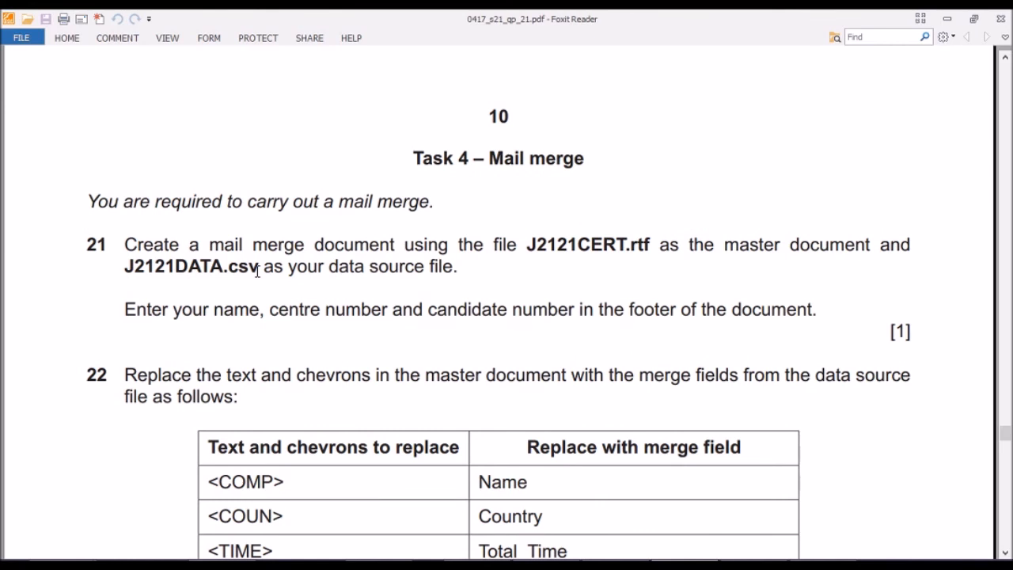